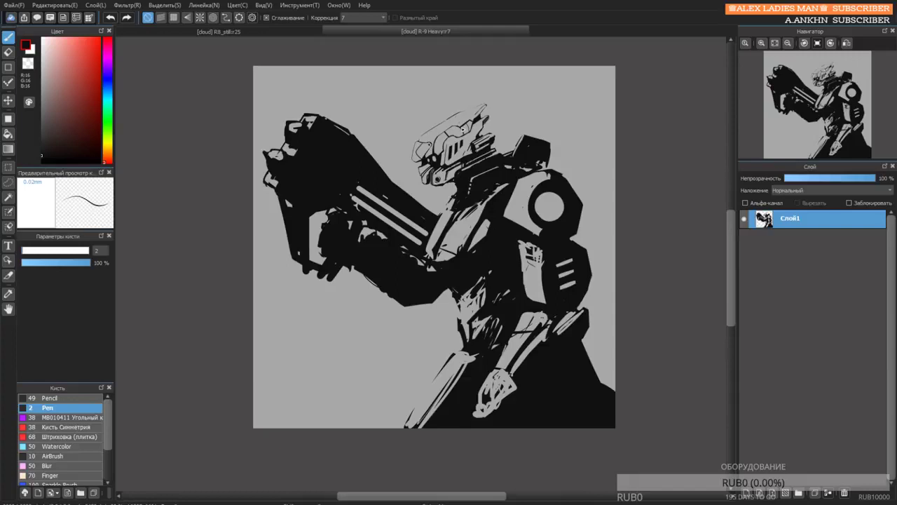
# Set the Pen brush size to 7.
pyautogui.moveTo(464, 129); pyautogui.dragTo(437, 162)
pyautogui.press(']')
pyautogui.press(']')
pyautogui.press(']')
pyautogui.press(']')
pyautogui.press(']')
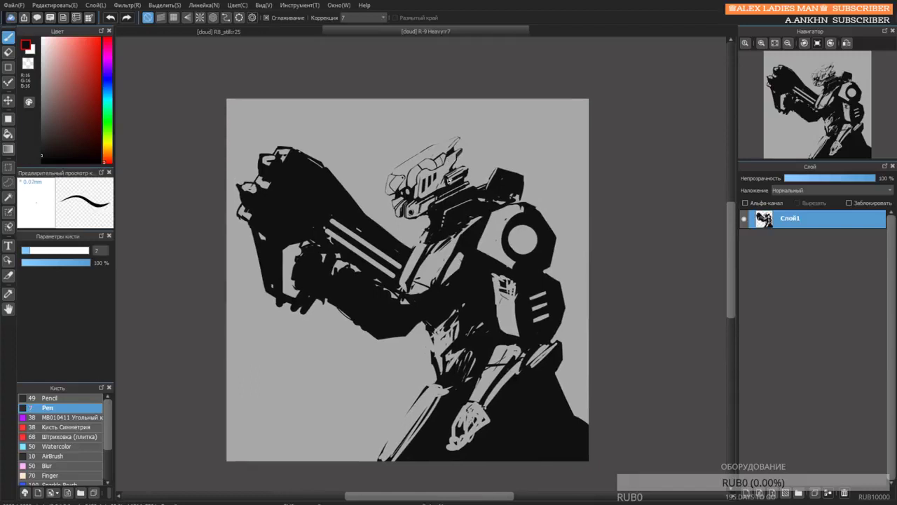
pyautogui.scroll(-2, 424, 163)
pyautogui.scroll(4, 425, 164)
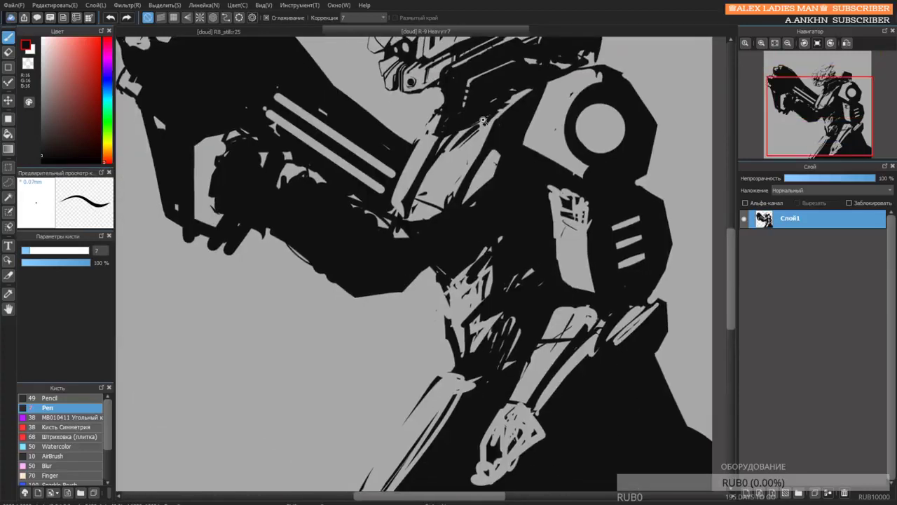
pyautogui.scroll(-1, 436, 165)
pyautogui.scroll(-2, 436, 165)
# Erase the ragged muzzle parts and the small stubs under the robot's gun with the eraser at size 171.
pyautogui.press('e')
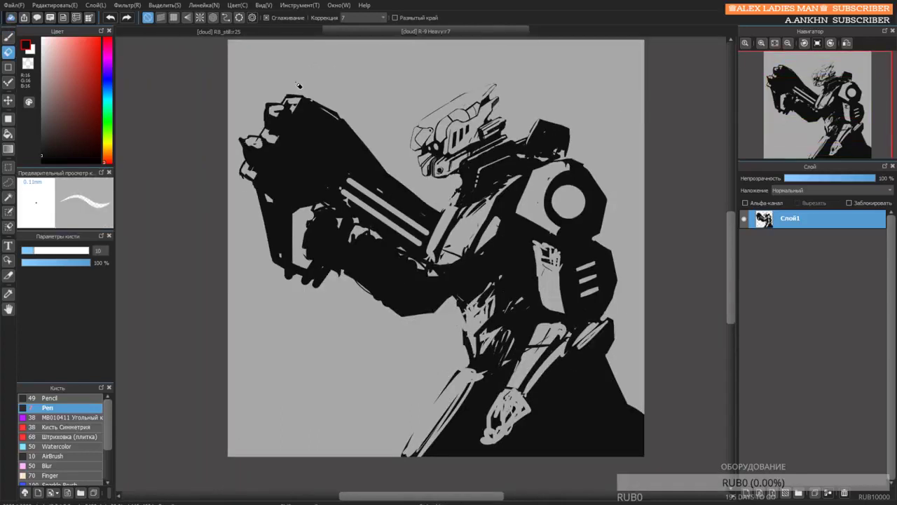
pyautogui.press(']')
pyautogui.moveTo(293, 71); pyautogui.dragTo(238, 170)
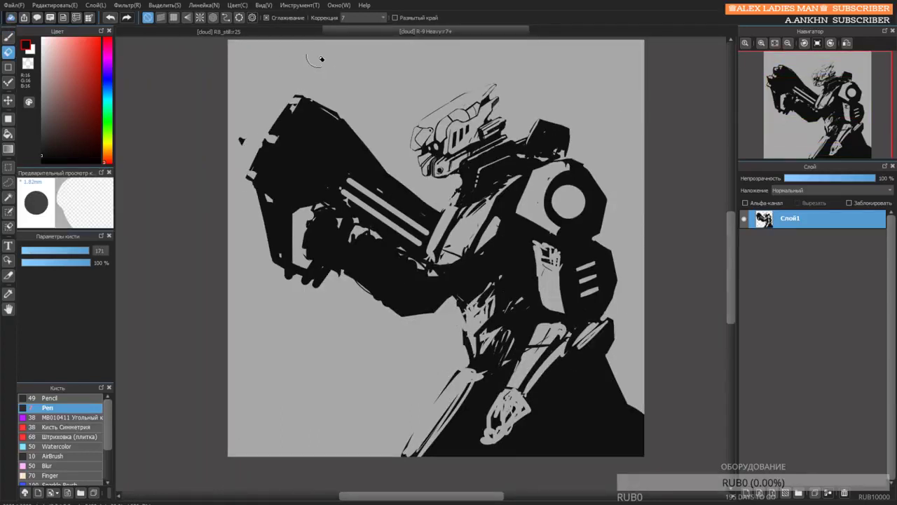
pyautogui.moveTo(315, 59); pyautogui.dragTo(242, 175)
pyautogui.moveTo(300, 95); pyautogui.dragTo(273, 278)
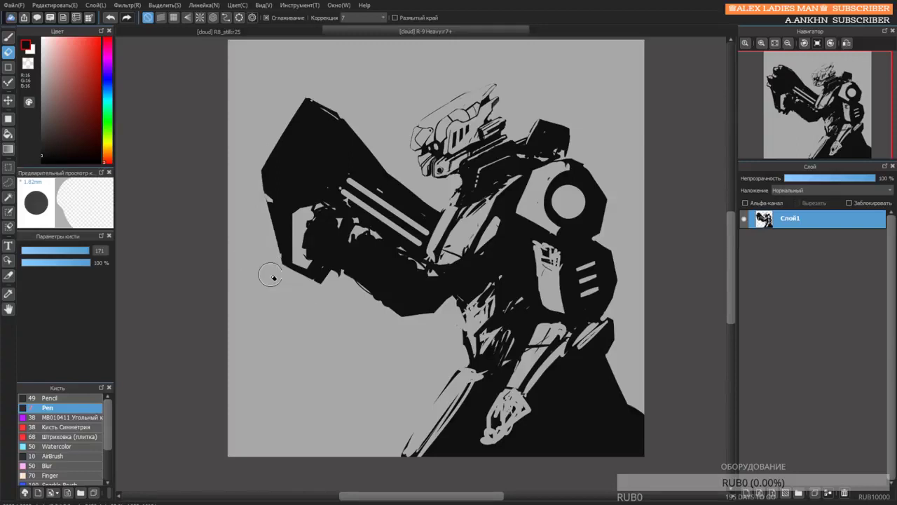
# Paint a spiky black barrel extending forward from the gun's upper edge and enlarge the Pen to size 109.
pyautogui.press('b')
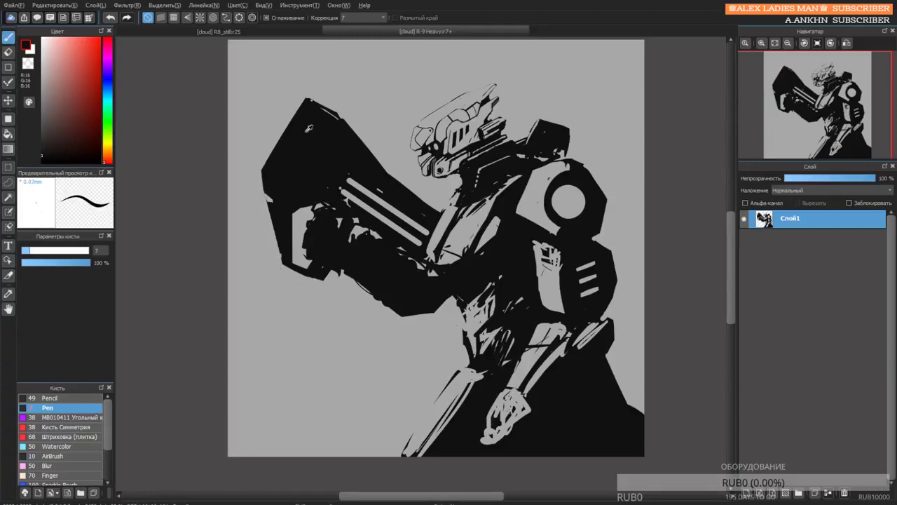
pyautogui.press(']')
pyautogui.press(']')
pyautogui.press(']')
pyautogui.press(']')
pyautogui.press(']')
pyautogui.press(']')
pyautogui.moveTo(285, 81)
pyautogui.mouseDown()
pyautogui.moveTo(268, 105)
pyautogui.moveTo(297, 113)
pyautogui.moveTo(258, 83)
pyautogui.mouseUp()
pyautogui.press(']')
pyautogui.press(']')
pyautogui.press(']')
pyautogui.press(']')
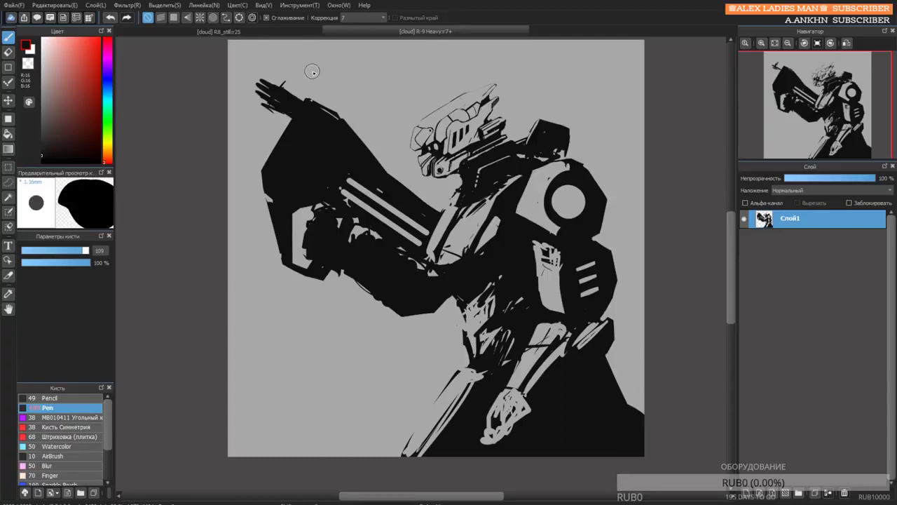
# Erase the upper spikes of the new barrel at the front of the gun.
pyautogui.press('e')
pyautogui.press(']')
pyautogui.press(']')
pyautogui.moveTo(312, 71); pyautogui.dragTo(264, 84)
pyautogui.press('b')
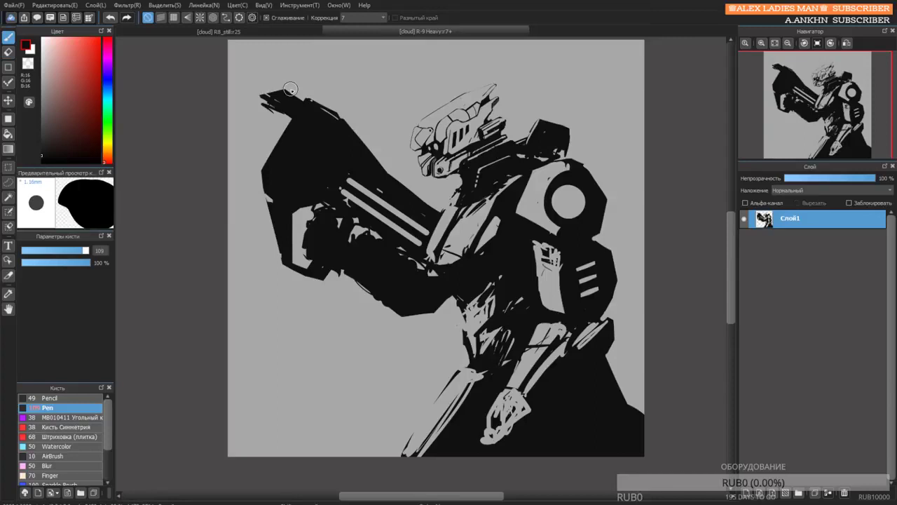
# Carve a diagonal gap between the gun's upper barrel and its body, reducing the eraser to size 74.
pyautogui.press('e')
pyautogui.moveTo(334, 150); pyautogui.dragTo(282, 124)
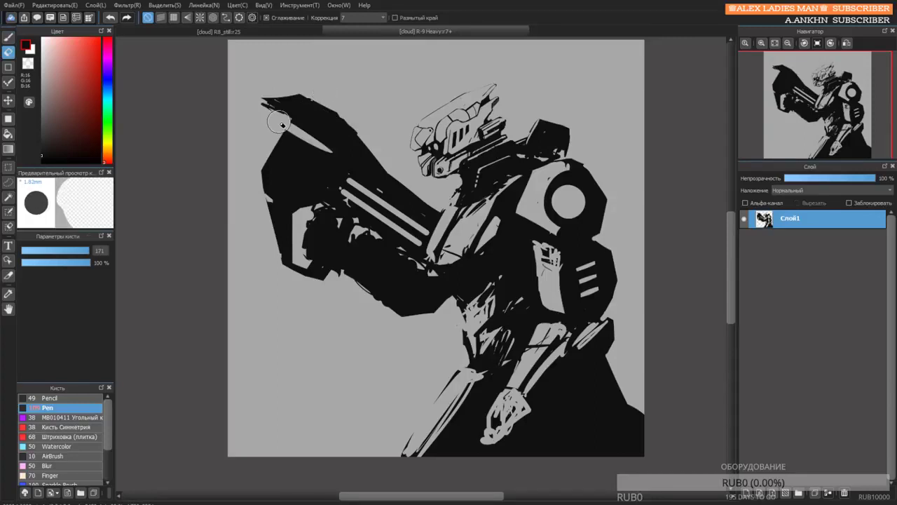
pyautogui.press('[')
pyautogui.press('[')
pyautogui.press('[')
pyautogui.press('[')
pyautogui.press('[')
pyautogui.hotkey('ctrl', 'z')
pyautogui.moveTo(349, 157)
pyautogui.mouseDown()
pyautogui.moveTo(284, 121)
pyautogui.moveTo(365, 173)
pyautogui.mouseUp()
pyautogui.press('[')
pyautogui.press('[')
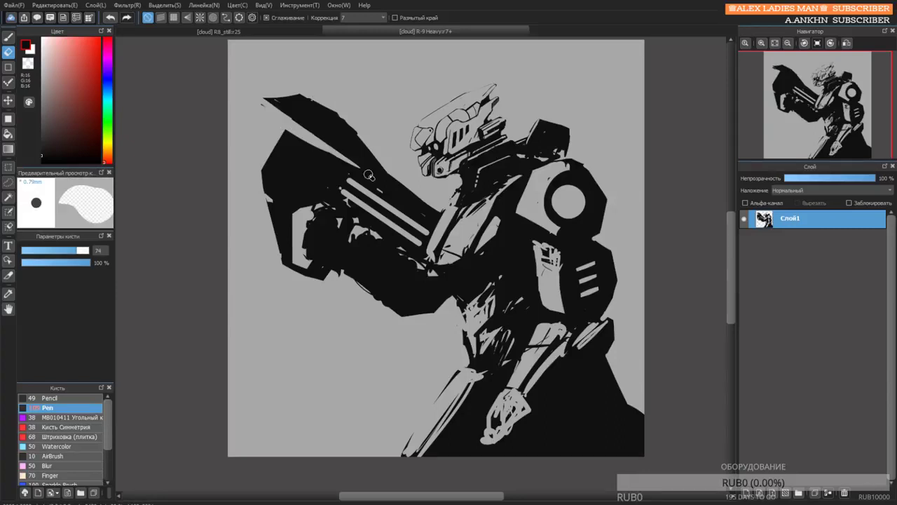
# Trim the upper barrel's tip and the gap beneath it, and smooth the gun's top edge with the Pen at size 109.
pyautogui.moveTo(264, 112); pyautogui.dragTo(279, 80)
pyautogui.moveTo(274, 111); pyautogui.dragTo(385, 184)
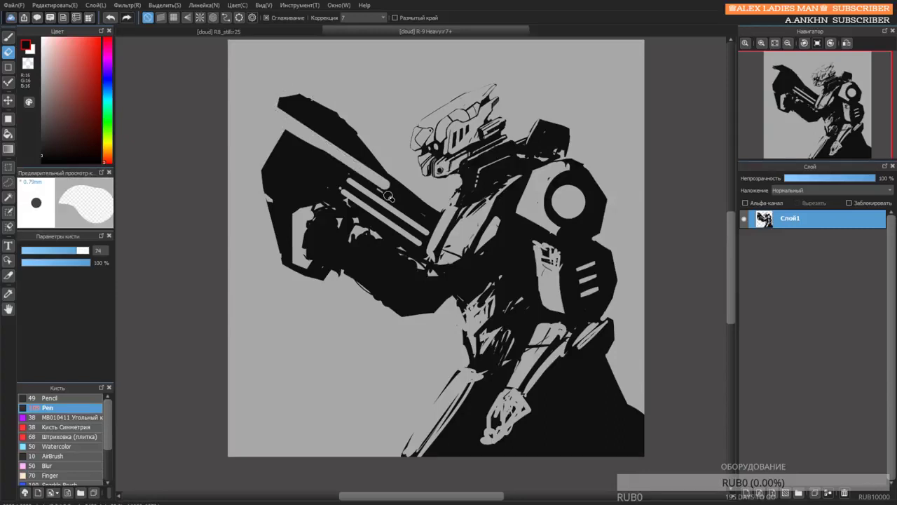
pyautogui.press('b')
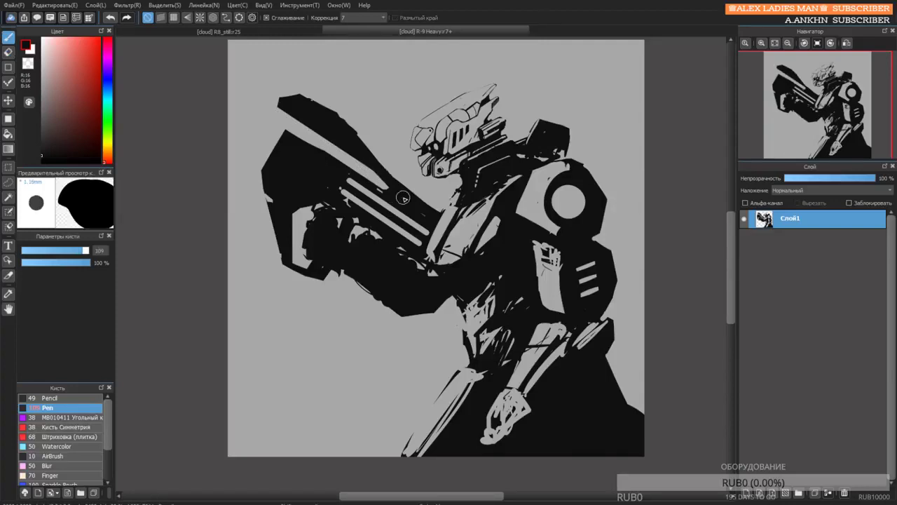
pyautogui.moveTo(403, 198)
pyautogui.mouseDown()
pyautogui.moveTo(347, 139)
pyautogui.moveTo(368, 132)
pyautogui.moveTo(349, 119)
pyautogui.mouseUp()
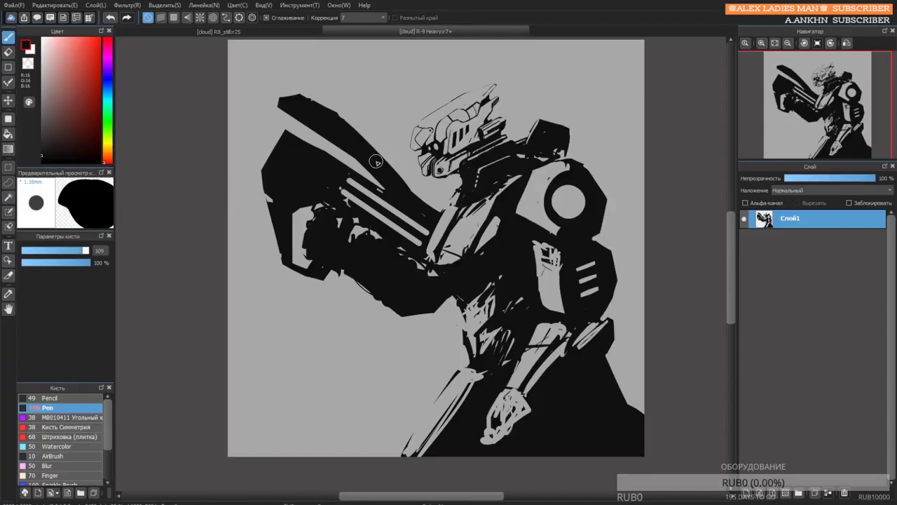
# Rework the helmet's upper outline with the eraser and a thin Pen line at size 1.5.
pyautogui.scroll(5, 480, 92)
pyautogui.press('e')
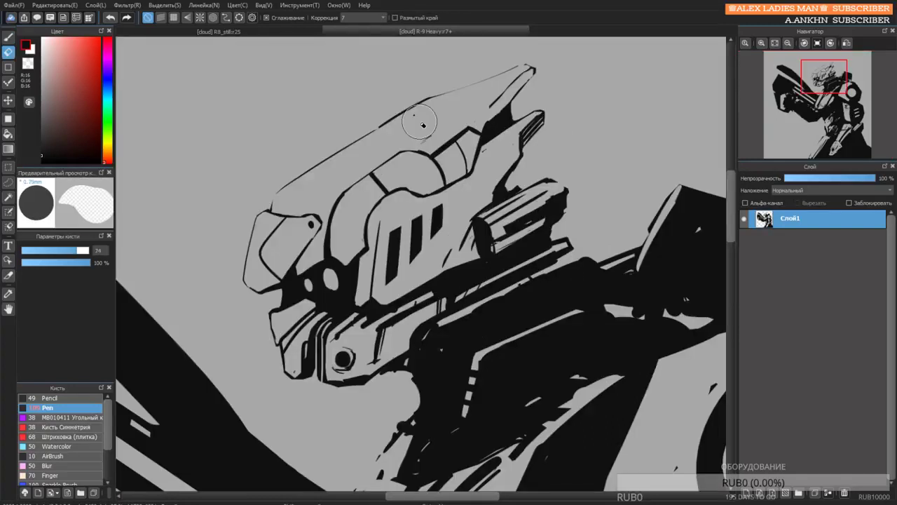
pyautogui.moveTo(420, 122)
pyautogui.mouseDown()
pyautogui.moveTo(356, 135)
pyautogui.moveTo(429, 97)
pyautogui.mouseUp()
pyautogui.moveTo(379, 129)
pyautogui.mouseDown()
pyautogui.moveTo(430, 99)
pyautogui.moveTo(347, 140)
pyautogui.mouseUp()
pyautogui.press('b')
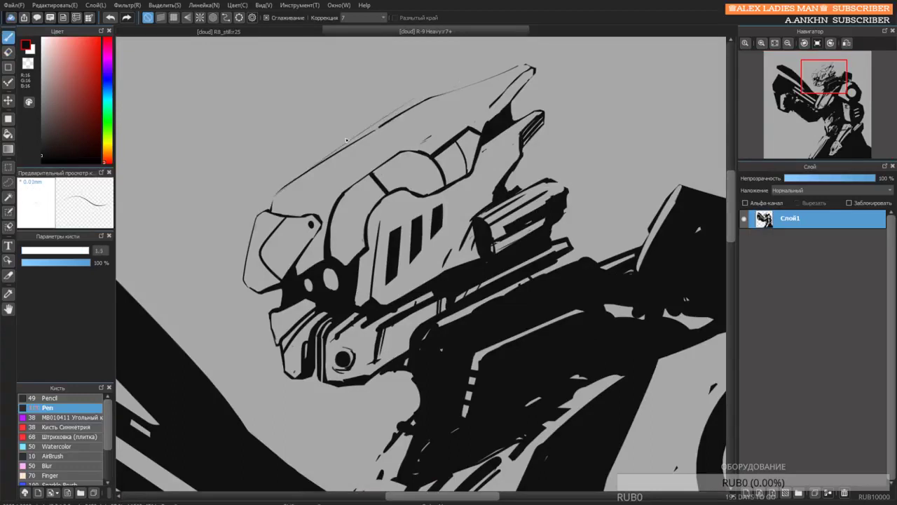
# Refine the helmet's upper outline and paint over the large light eye shape below the visor with the Pen.
pyautogui.press(']')
pyautogui.press(']')
pyautogui.press(']')
pyautogui.press(']')
pyautogui.press(']')
pyautogui.press(']')
pyautogui.press(']')
pyautogui.press(']')
pyautogui.press('[')
pyautogui.press('[')
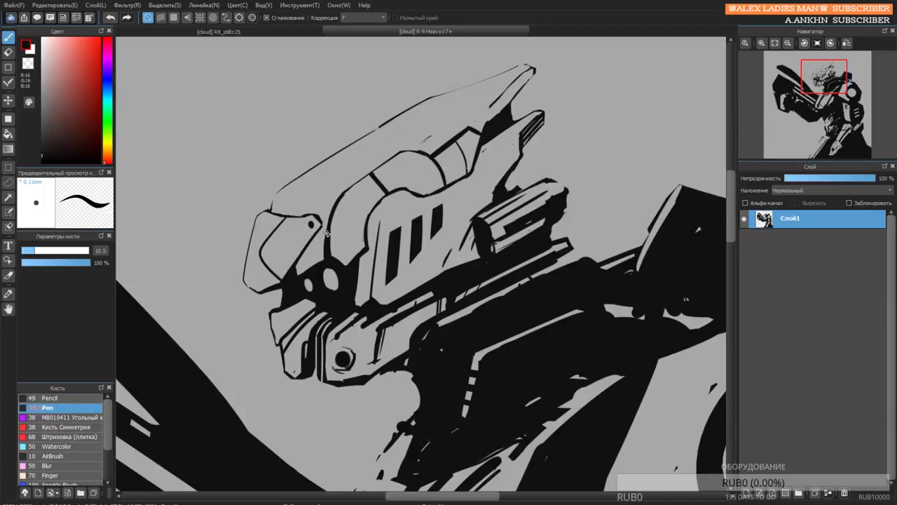
pyautogui.moveTo(327, 233); pyautogui.dragTo(373, 131)
pyautogui.press('e')
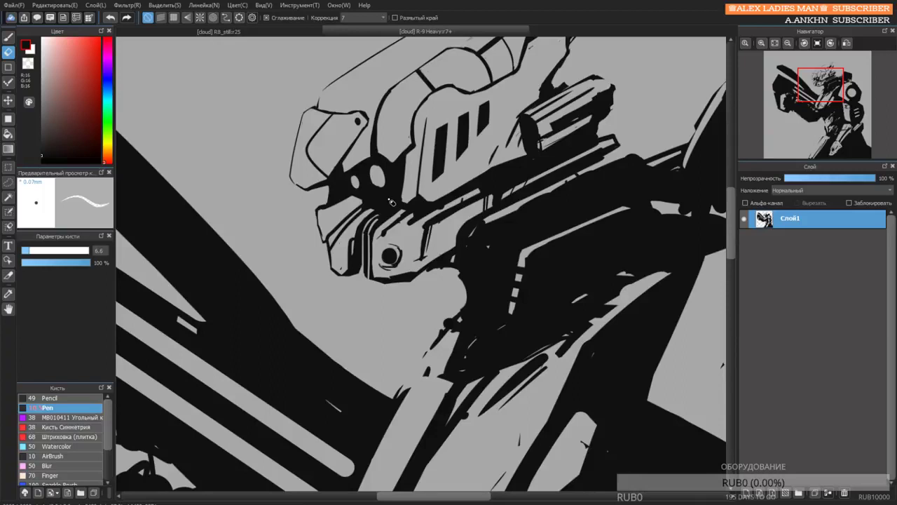
pyautogui.press('b')
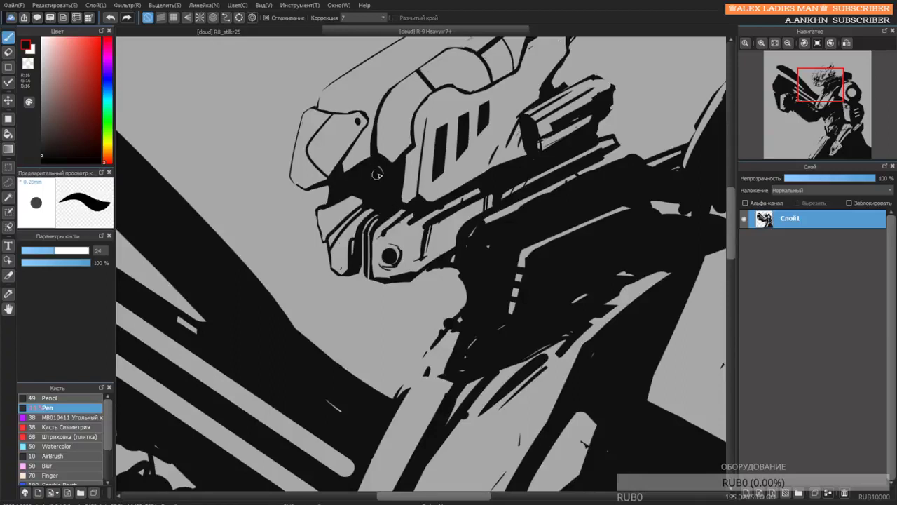
# Carve a small light eye slit into the black area below the visor with the eraser, undoing unwanted strokes.
pyautogui.press('e')
pyautogui.moveTo(343, 180)
pyautogui.mouseDown()
pyautogui.moveTo(387, 186)
pyautogui.moveTo(360, 186)
pyautogui.mouseUp()
pyautogui.hotkey('ctrl', 'z')
pyautogui.press(']')
pyautogui.hotkey('ctrl', 'z')
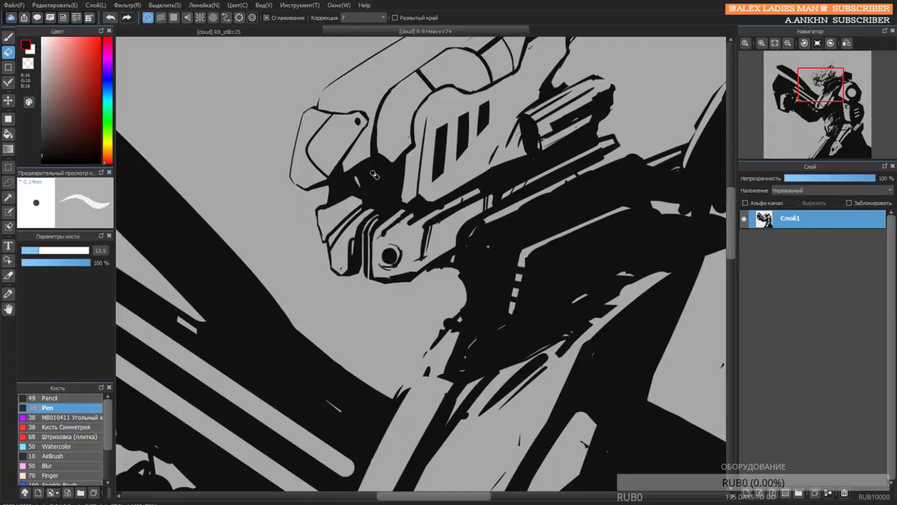
# Paint over the robot's lower hand and block in the front thigh in black with the Pen at size 159.
pyautogui.scroll(-2, 373, 174)
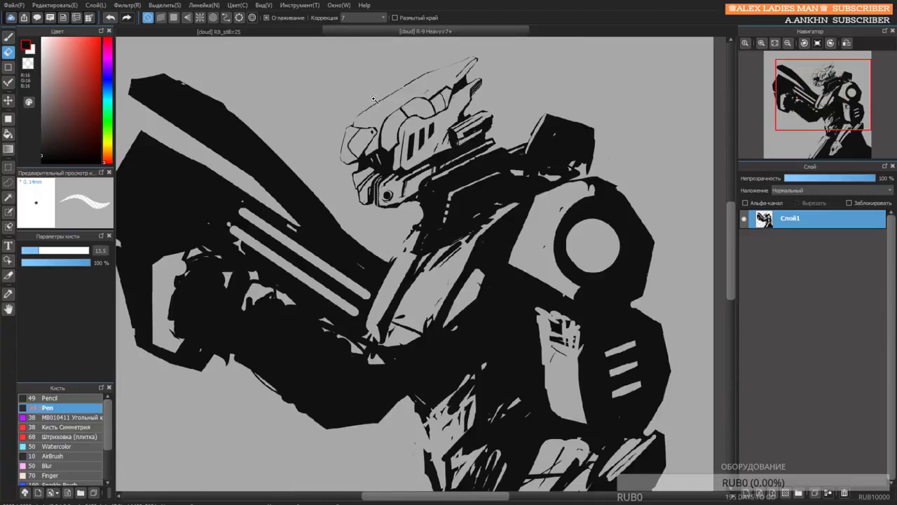
pyautogui.moveTo(373, 99); pyautogui.dragTo(489, 143)
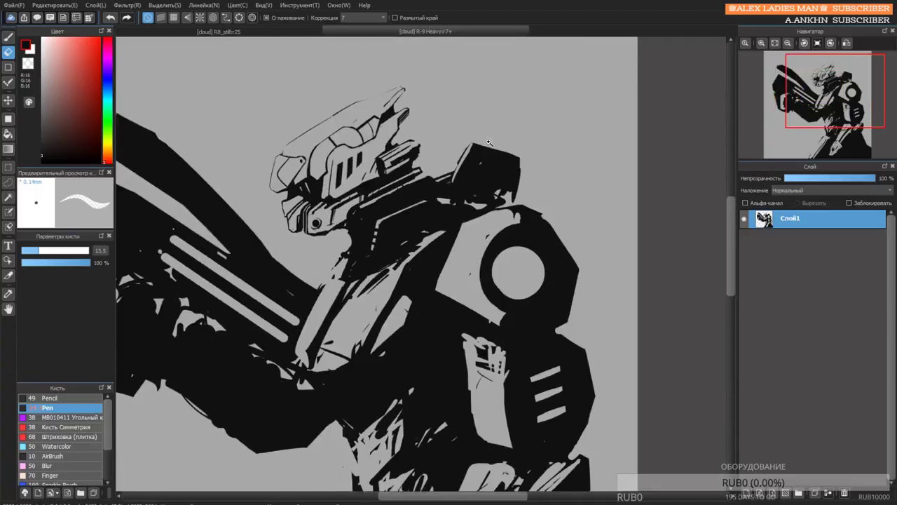
pyautogui.scroll(1, 489, 142)
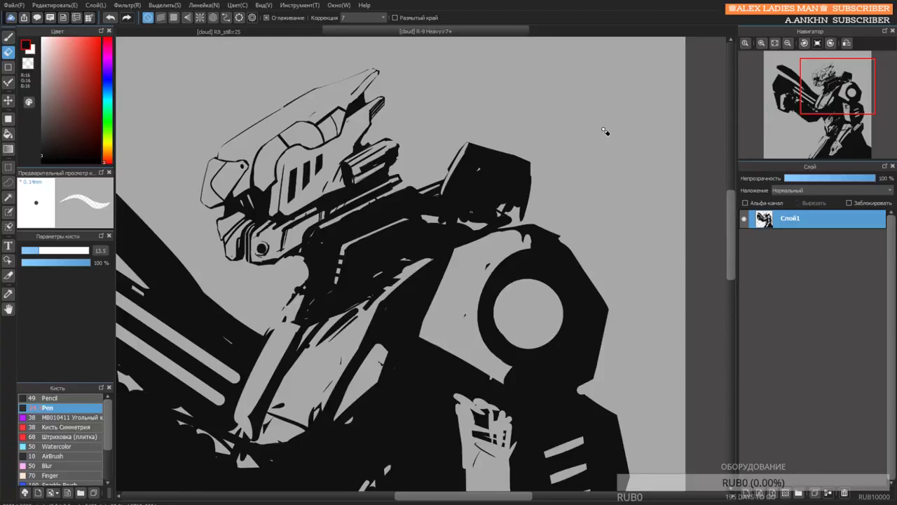
pyautogui.moveTo(138, 167); pyautogui.dragTo(428, 252)
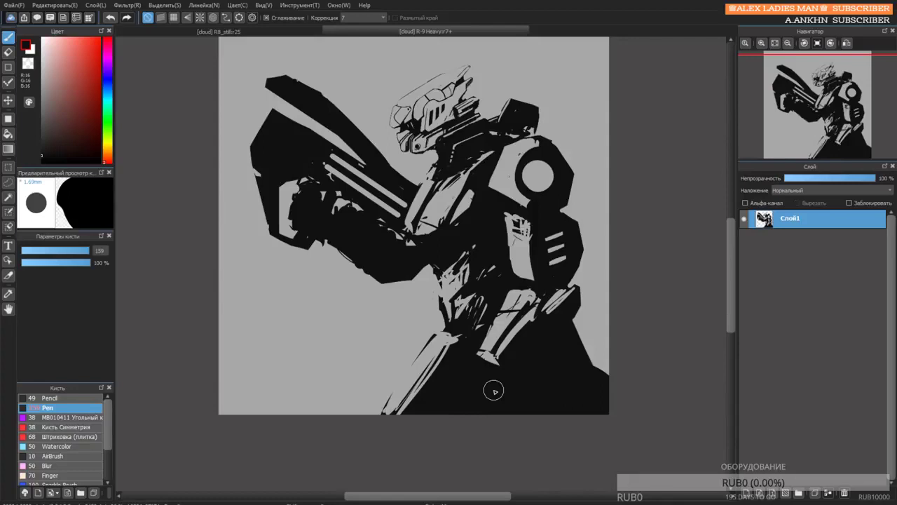
pyautogui.moveTo(490, 328); pyautogui.dragTo(432, 399)
pyautogui.scroll(-3, 493, 192)
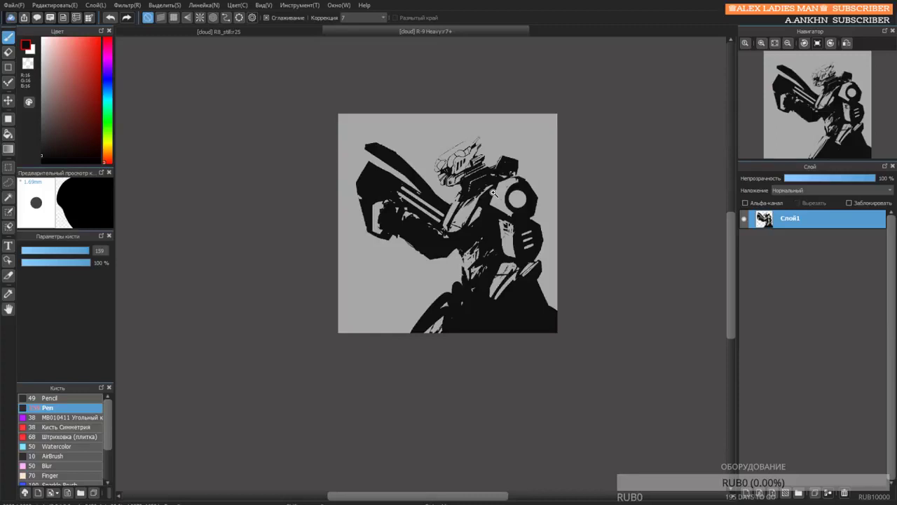
# Erase the front leg with the eraser at size 103 and paint a rounded black mass at the front of the waist.
pyautogui.scroll(2, 493, 210)
pyautogui.press('e')
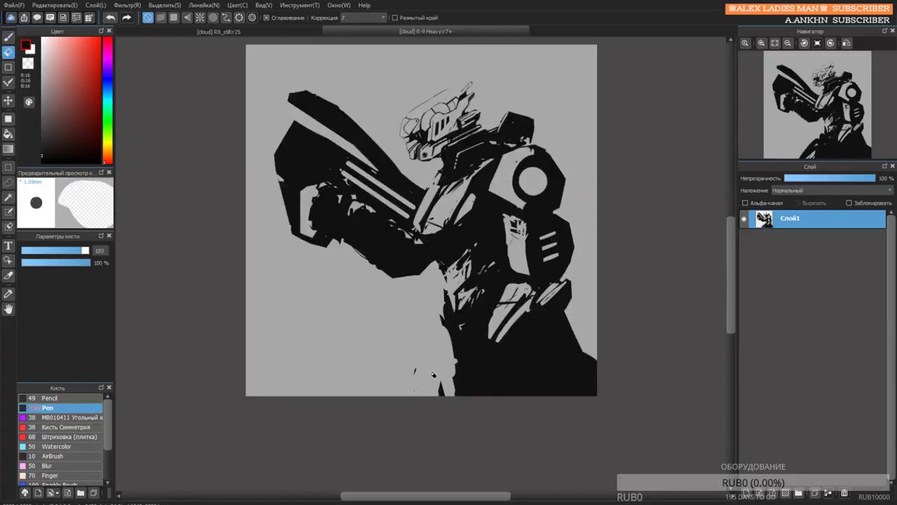
pyautogui.moveTo(457, 394)
pyautogui.mouseDown()
pyautogui.moveTo(463, 359)
pyautogui.moveTo(506, 303)
pyautogui.moveTo(450, 335)
pyautogui.mouseUp()
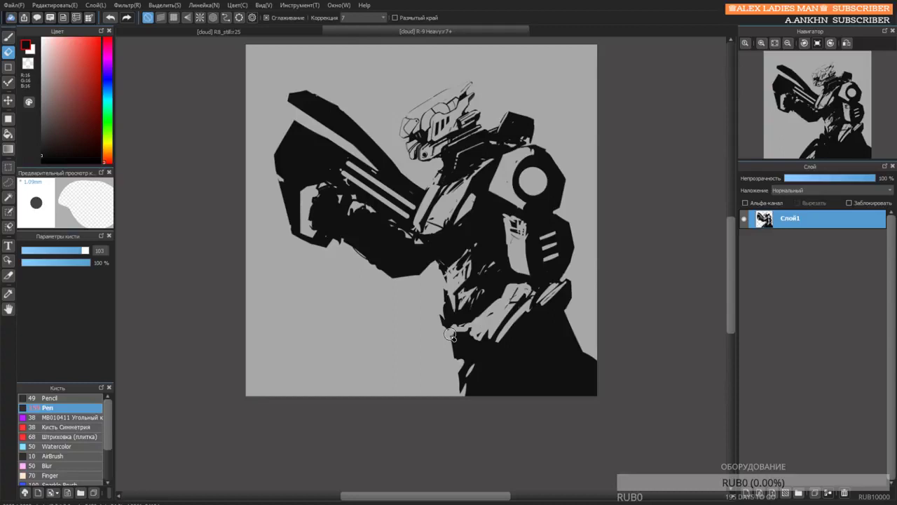
pyautogui.press('b')
pyautogui.moveTo(449, 335); pyautogui.dragTo(494, 361)
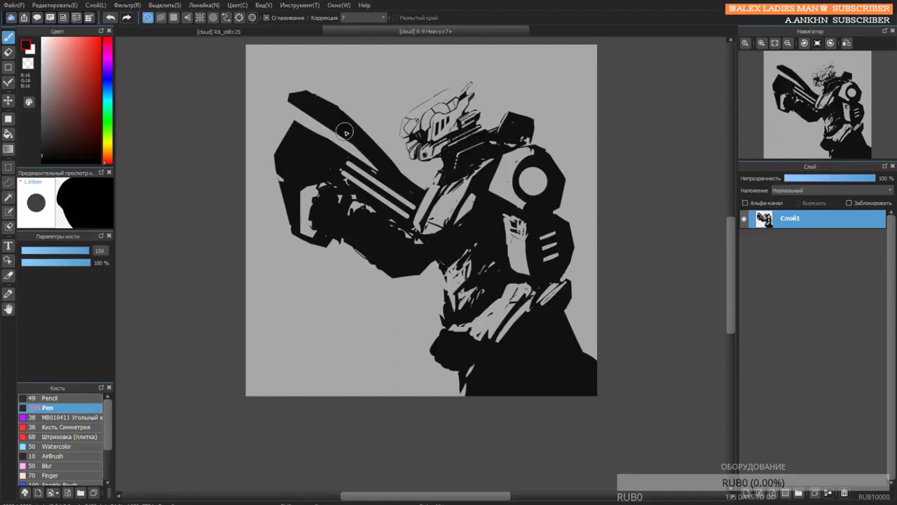
# Fill the rear part of the gun's gap and its light stripes with black using the Pen at size 159.
pyautogui.moveTo(345, 132); pyautogui.dragTo(349, 165)
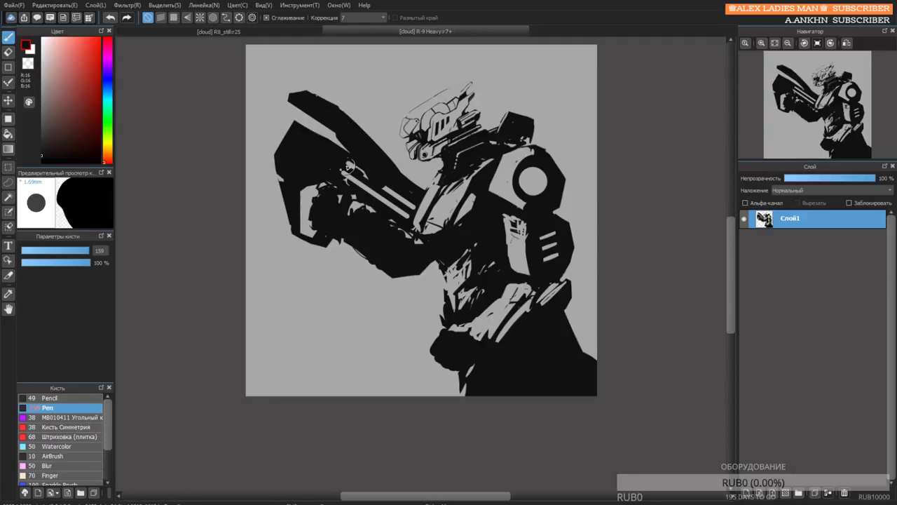
pyautogui.moveTo(348, 165); pyautogui.dragTo(405, 182)
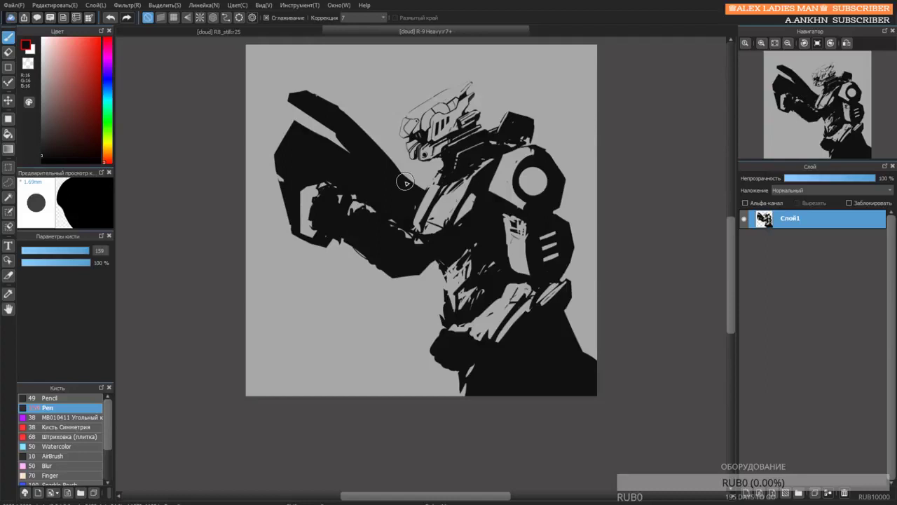
# Erase the whole gun and the forearm holding it with the eraser at size 453.
pyautogui.press('e')
pyautogui.moveTo(405, 182); pyautogui.dragTo(371, 254)
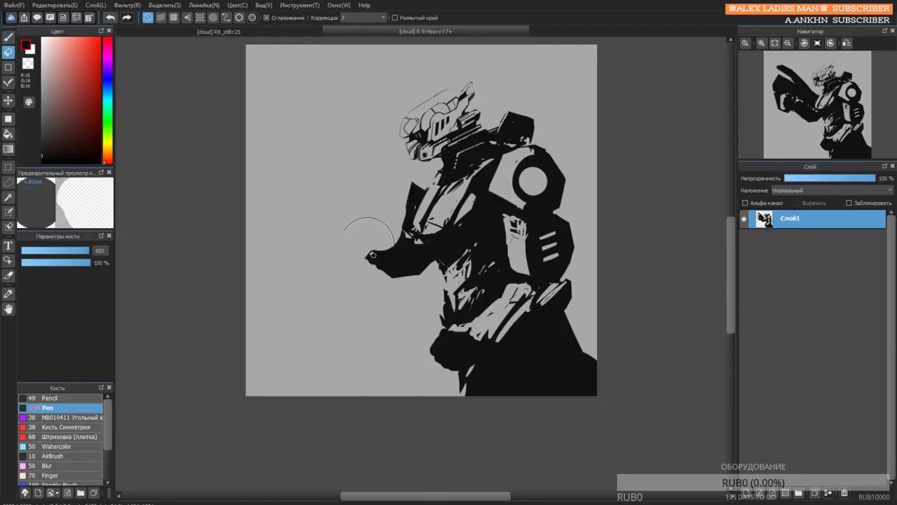
pyautogui.moveTo(372, 255); pyautogui.dragTo(403, 270)
# Add a new layer below Слой1 and block in a long, nearly horizontal black rifle across the head and shoulder.
pyautogui.click(746, 493)
pyautogui.moveTo(794, 218); pyautogui.dragTo(771, 332)
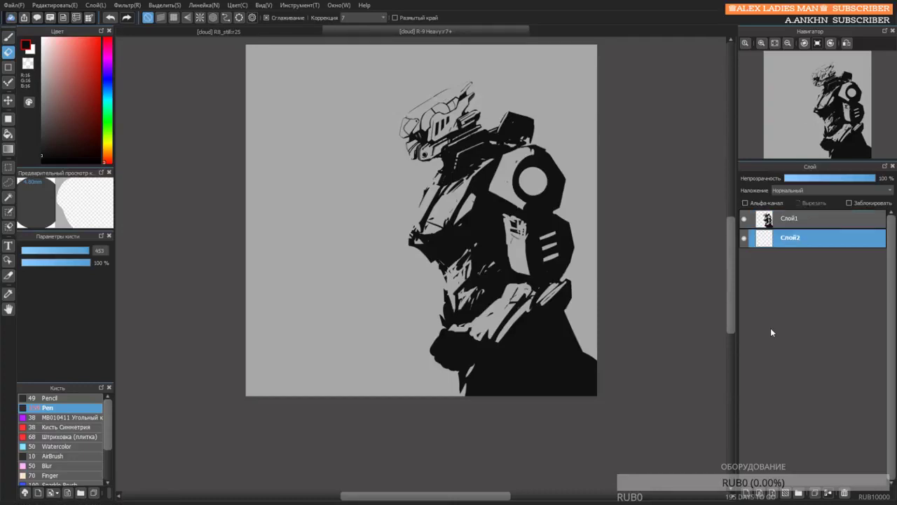
pyautogui.press('b')
pyautogui.moveTo(284, 132); pyautogui.dragTo(536, 107)
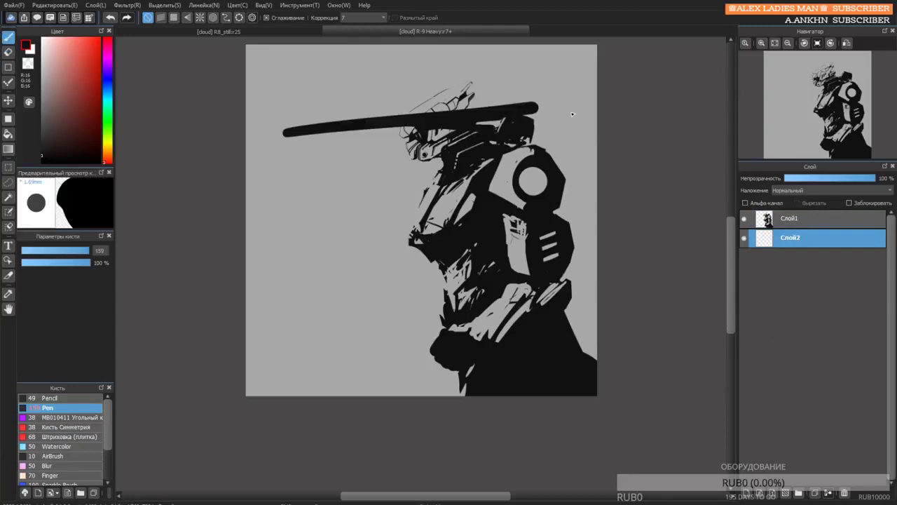
pyautogui.moveTo(572, 113); pyautogui.dragTo(381, 155)
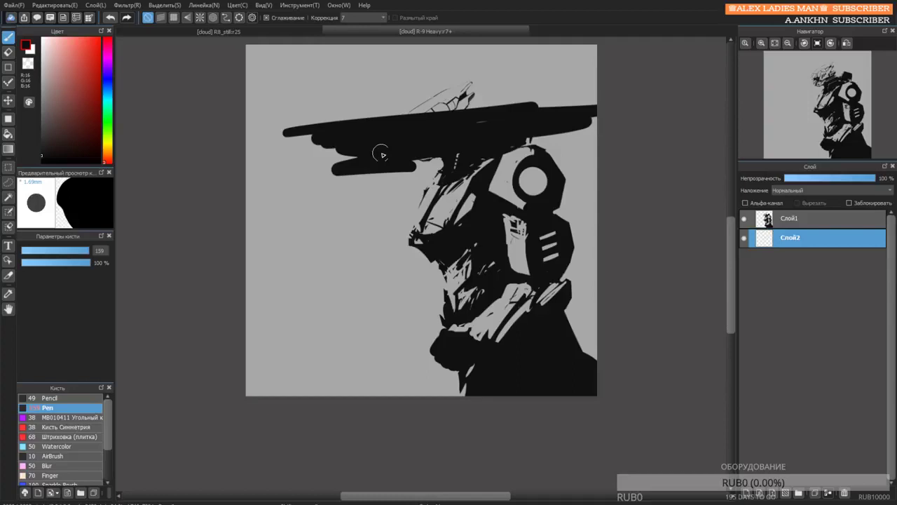
# Paint the black hand and forearm shapes beneath the rifle on the new layer.
pyautogui.moveTo(382, 154)
pyautogui.mouseDown()
pyautogui.moveTo(349, 198)
pyautogui.moveTo(397, 209)
pyautogui.mouseUp()
pyautogui.click(389, 187)
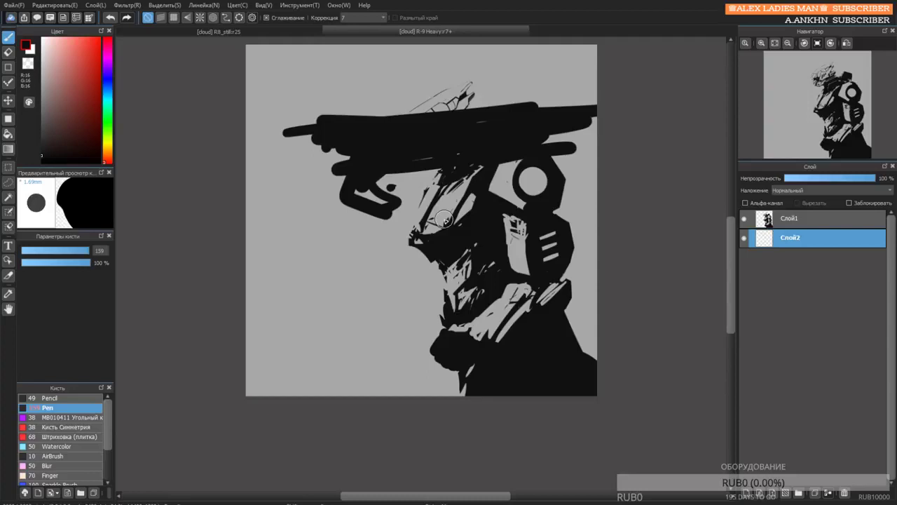
pyautogui.moveTo(399, 210); pyautogui.dragTo(455, 209)
# Hide Слой1, build up a black block at the rifle's front end, and cut a round hole in it with the eraser at size 140.
pyautogui.click(744, 219)
pyautogui.moveTo(305, 133); pyautogui.dragTo(292, 129)
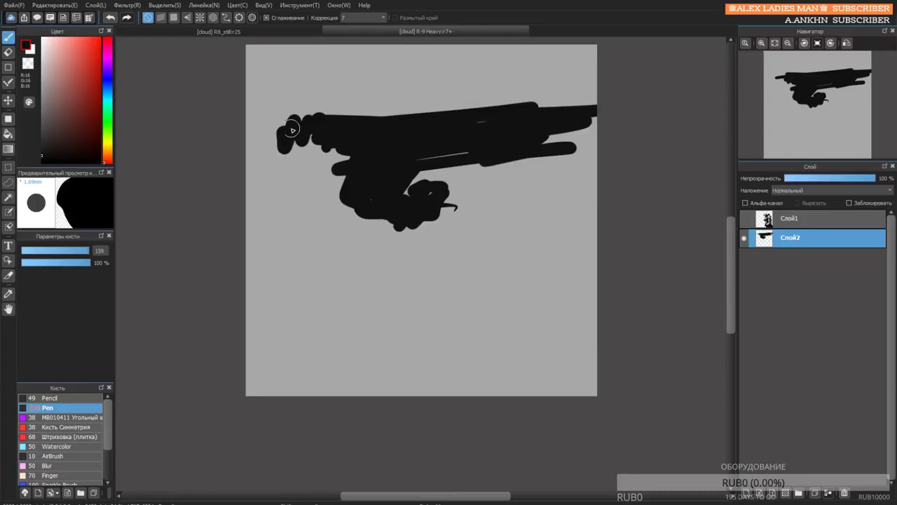
pyautogui.moveTo(291, 130); pyautogui.dragTo(309, 137)
pyautogui.press('e')
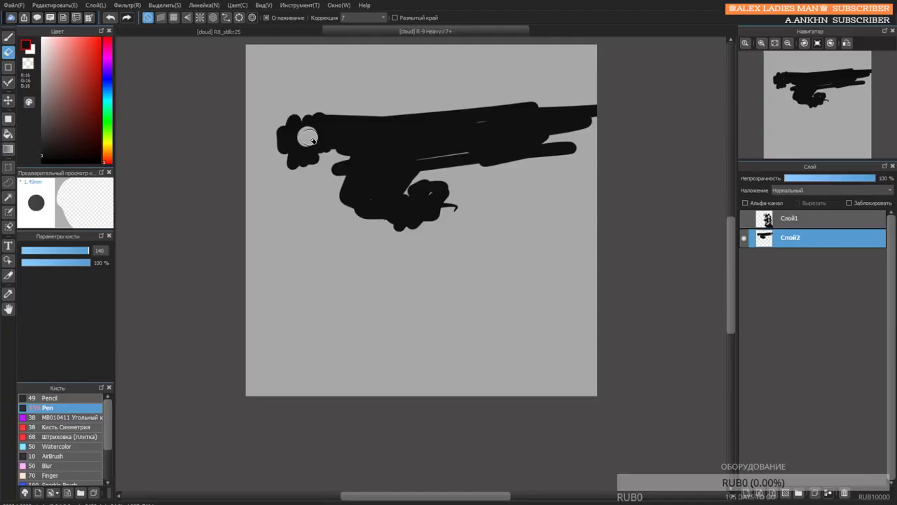
pyautogui.click(313, 139)
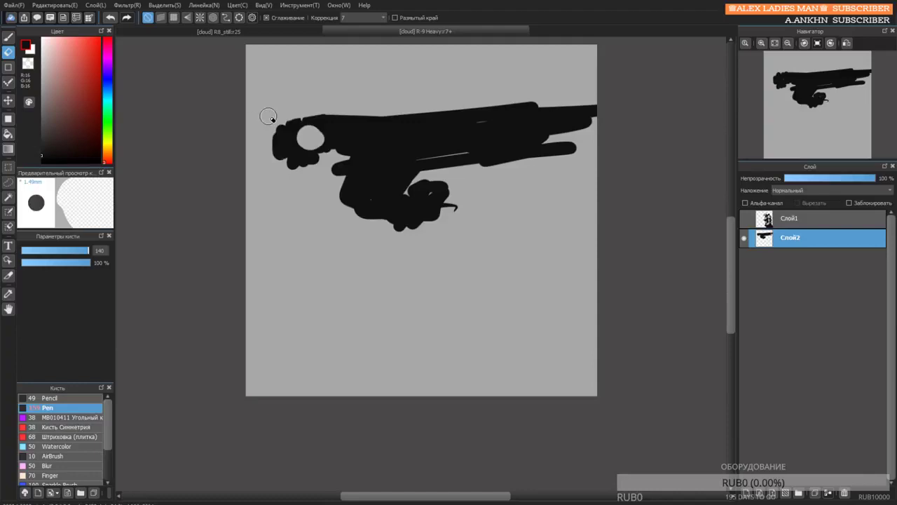
# Paint an angular black cap over the front block and build up the rifle's top edge with the Pen at size 159.
pyautogui.press('b')
pyautogui.moveTo(282, 112); pyautogui.dragTo(300, 108)
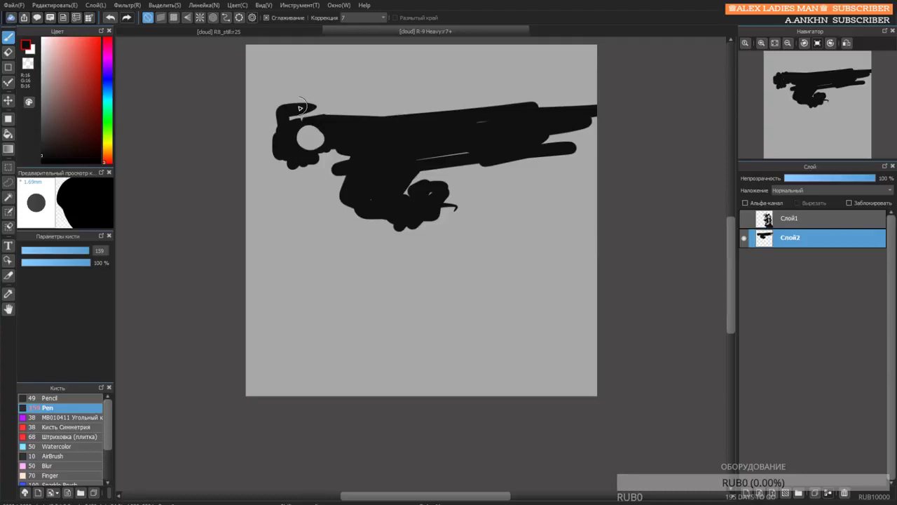
pyautogui.moveTo(300, 108); pyautogui.dragTo(456, 113)
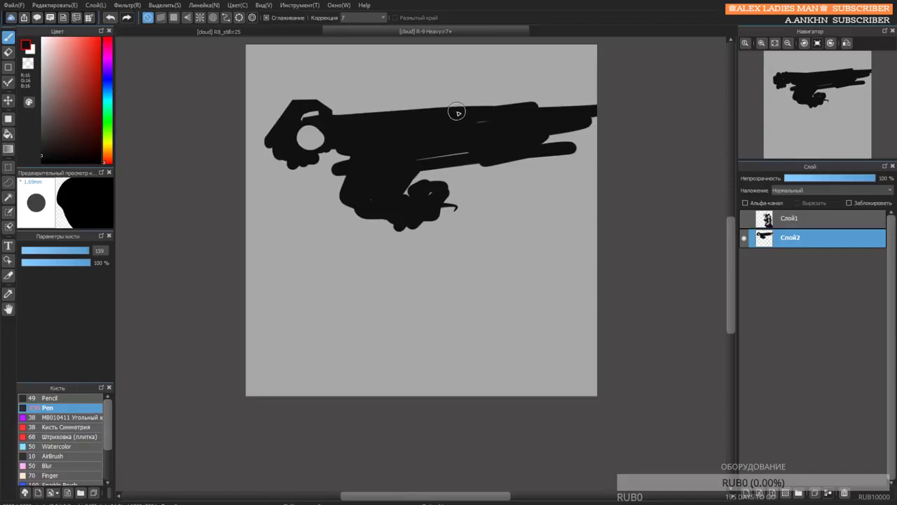
# Cut away the rifle's ragged rear end, repaint it as a straight black extension to the canvas edge, and fill the light slit in the body.
pyautogui.press('e')
pyautogui.moveTo(527, 98); pyautogui.dragTo(556, 104)
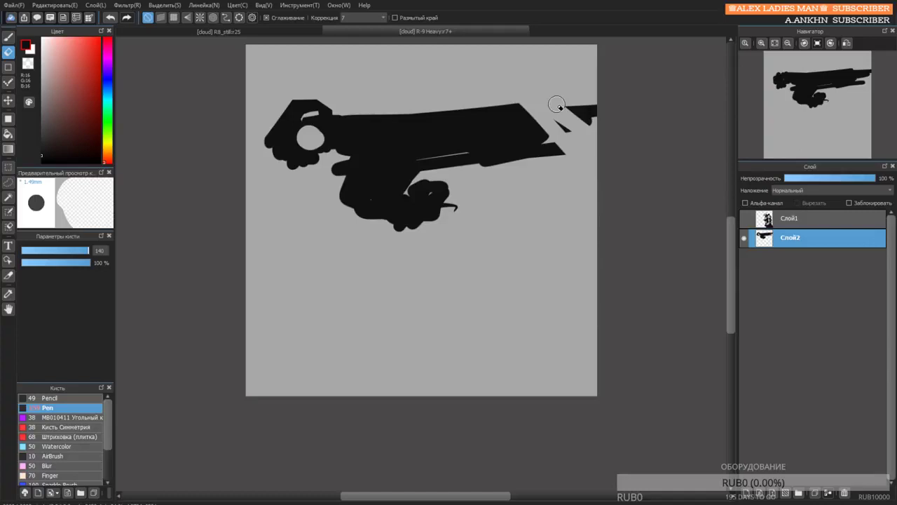
pyautogui.press('b')
pyautogui.moveTo(555, 105)
pyautogui.mouseDown()
pyautogui.moveTo(520, 148)
pyautogui.moveTo(420, 154)
pyautogui.mouseUp()
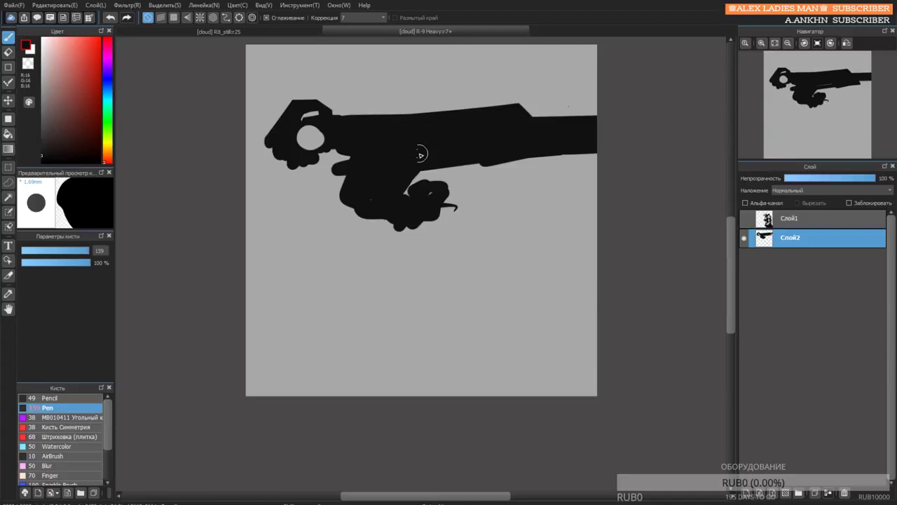
# Trim the front block to straight edges and erase the loose forearm shapes behind the hand with the eraser at size 140.
pyautogui.press('e')
pyautogui.moveTo(267, 165); pyautogui.dragTo(270, 101)
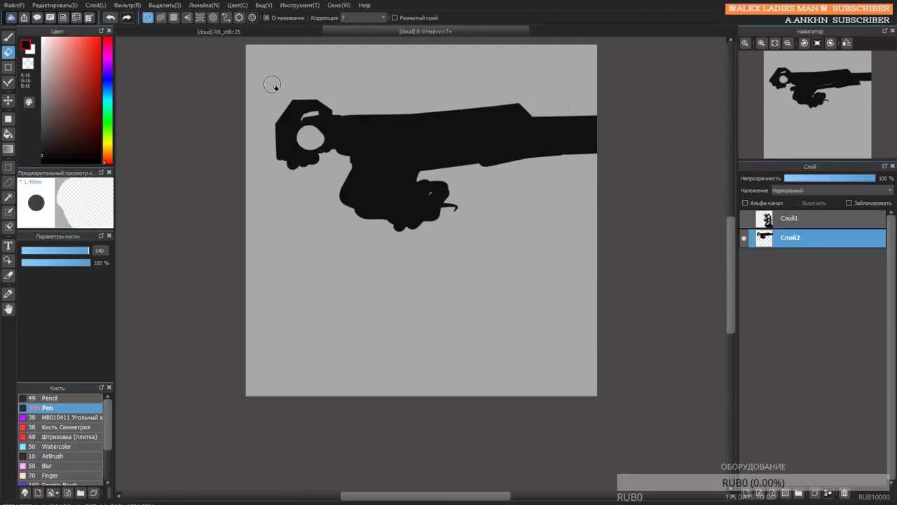
pyautogui.moveTo(272, 84); pyautogui.dragTo(301, 175)
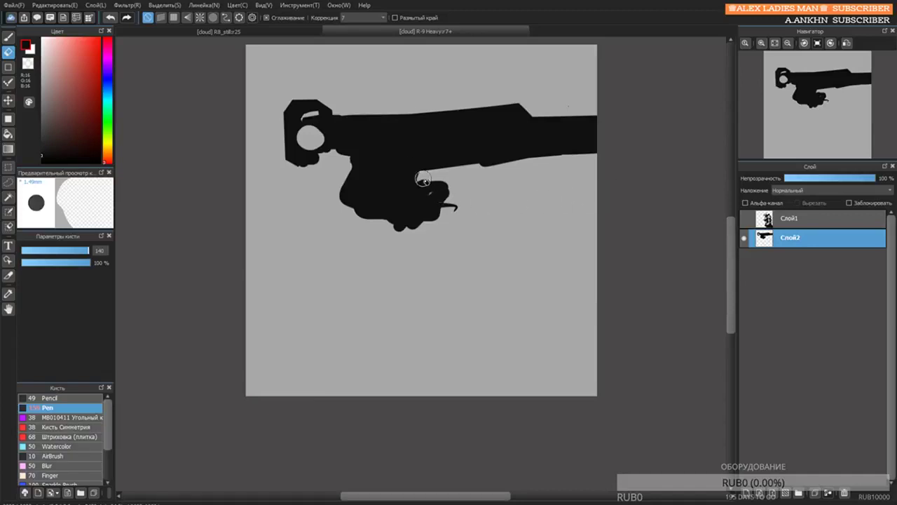
pyautogui.moveTo(426, 188)
pyautogui.mouseDown()
pyautogui.moveTo(448, 178)
pyautogui.moveTo(415, 225)
pyautogui.mouseUp()
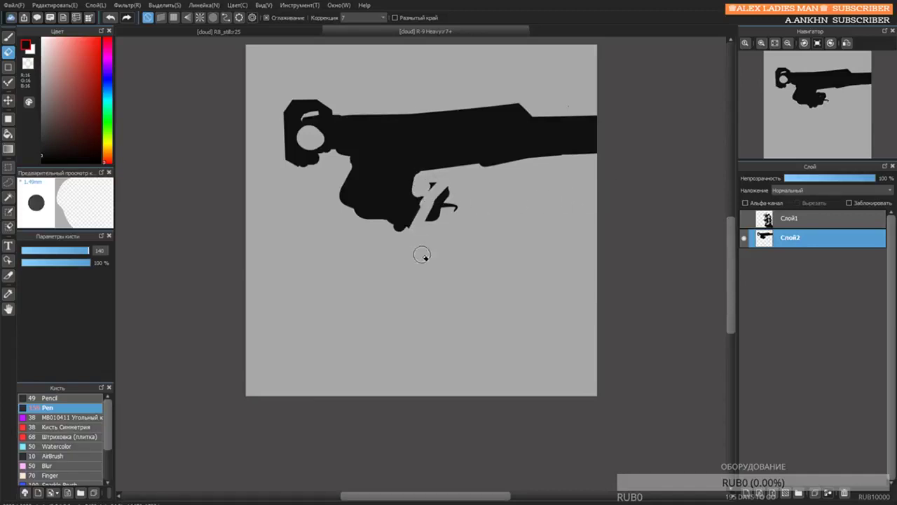
pyautogui.moveTo(464, 207)
pyautogui.mouseDown()
pyautogui.moveTo(426, 193)
pyautogui.moveTo(442, 219)
pyautogui.moveTo(438, 206)
pyautogui.moveTo(461, 197)
pyautogui.moveTo(454, 223)
pyautogui.moveTo(436, 199)
pyautogui.moveTo(447, 188)
pyautogui.moveTo(432, 184)
pyautogui.moveTo(461, 205)
pyautogui.moveTo(451, 233)
pyautogui.moveTo(440, 188)
pyautogui.moveTo(455, 201)
pyautogui.moveTo(441, 238)
pyautogui.moveTo(424, 189)
pyautogui.mouseUp()
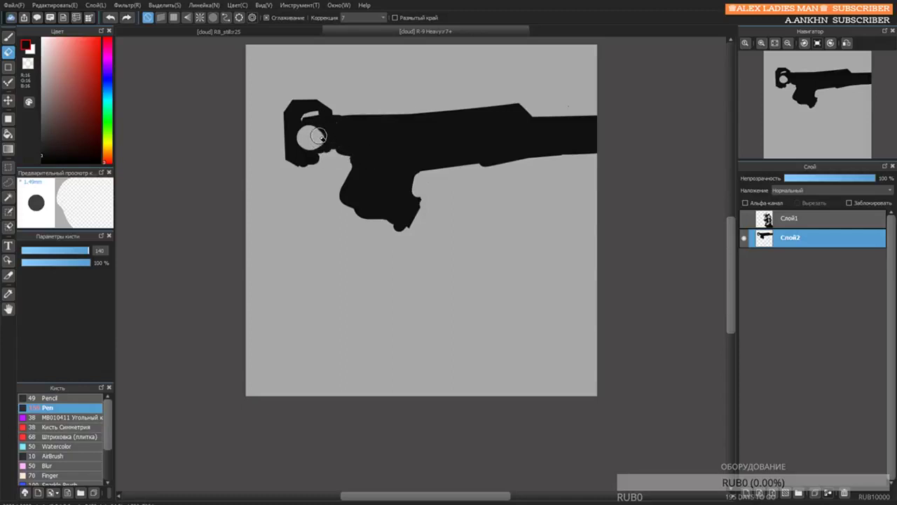
# Fill the front block's openings with black and paint a short, tapered spike pointing down beneath it.
pyautogui.press('b')
pyautogui.moveTo(304, 120)
pyautogui.mouseDown()
pyautogui.moveTo(297, 114)
pyautogui.moveTo(311, 136)
pyautogui.moveTo(336, 143)
pyautogui.moveTo(312, 163)
pyautogui.moveTo(349, 158)
pyautogui.moveTo(304, 169)
pyautogui.moveTo(361, 175)
pyautogui.moveTo(316, 169)
pyautogui.moveTo(300, 196)
pyautogui.mouseUp()
pyautogui.hotkey('ctrl', 'z')
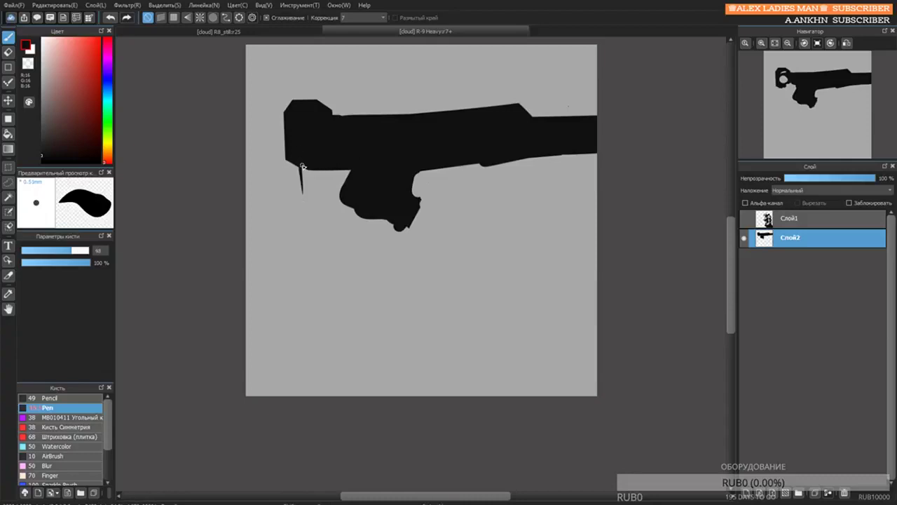
pyautogui.hotkey('ctrl', 'z')
pyautogui.moveTo(299, 165); pyautogui.dragTo(300, 203)
pyautogui.hotkey('ctrl', 'z')
pyautogui.moveTo(304, 168); pyautogui.dragTo(302, 198)
pyautogui.press('e')
pyautogui.moveTo(302, 128); pyautogui.dragTo(360, 125)
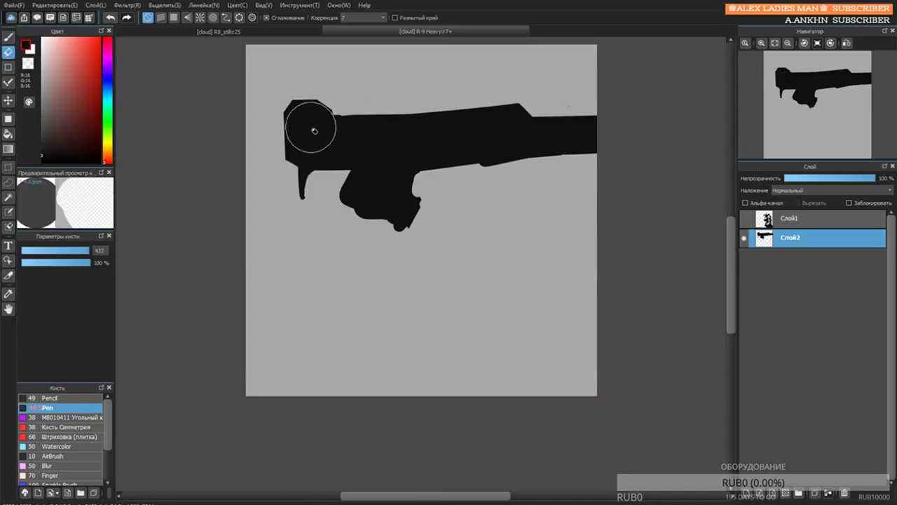
pyautogui.click(311, 124)
pyautogui.hotkey('ctrl', 'z')
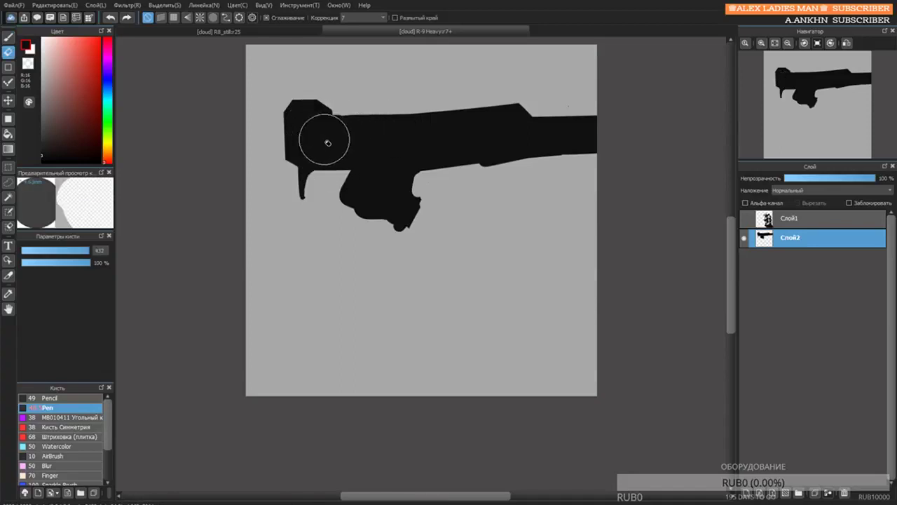
pyautogui.press('[')
pyautogui.press('[')
pyautogui.press('[')
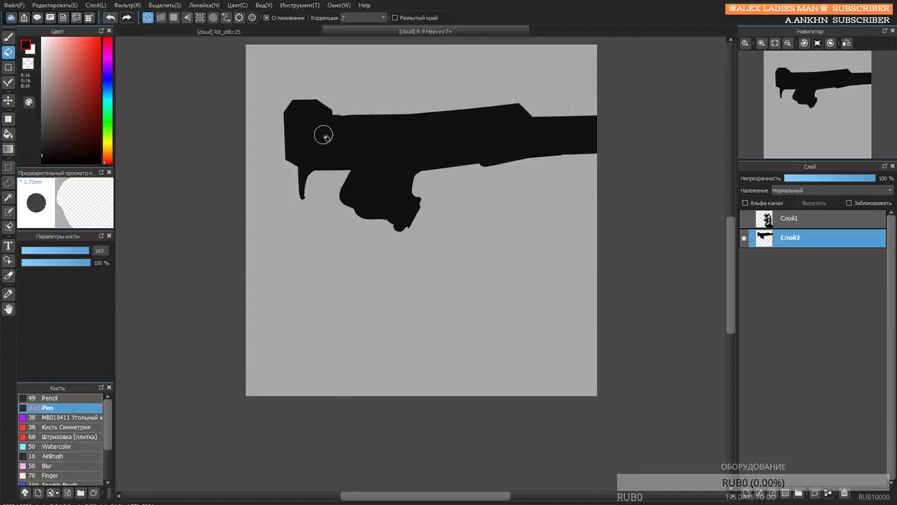
pyautogui.click(311, 117)
pyautogui.hotkey('ctrl', 'z')
pyautogui.moveTo(303, 116); pyautogui.dragTo(338, 117)
pyautogui.hotkey('ctrl', 'z')
pyautogui.click(303, 116)
pyautogui.hotkey('ctrl', 'z')
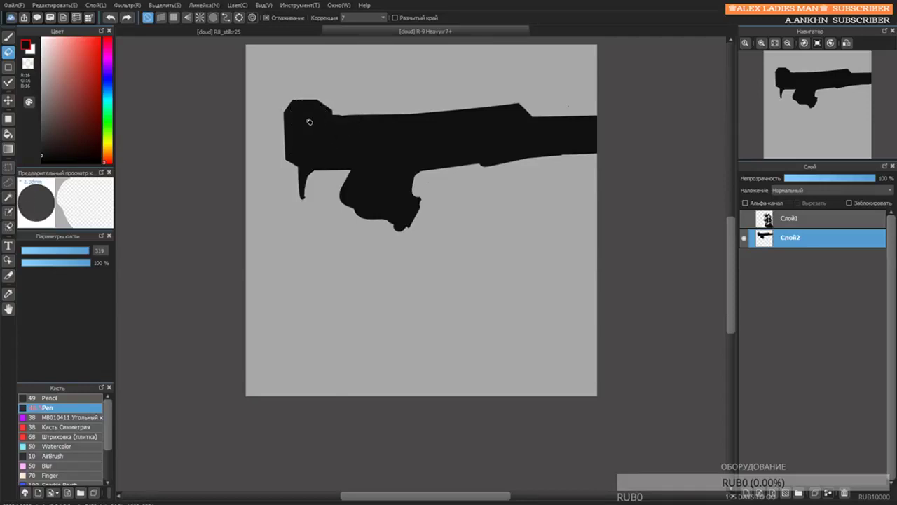
# Erase a round hole in the upper part of the front block with the eraser at size 319.
pyautogui.click(306, 118)
pyautogui.hotkey('ctrl', 'z')
pyautogui.click(306, 118)
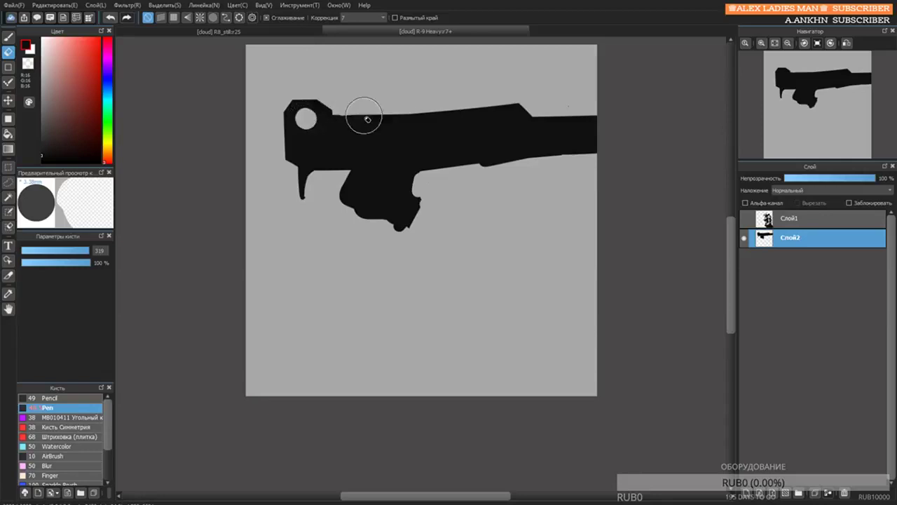
# Erase a straight strip along the rifle's upper edge between the front block and the rear end.
pyautogui.press('b')
pyautogui.press('e')
pyautogui.moveTo(356, 107); pyautogui.dragTo(555, 107)
pyautogui.keyDown('shift'); pyautogui.click(556, 108); pyautogui.keyUp('shift')
# Paint an angled black bulge under the rifle body just behind the hand with straight Pen strokes at size 257.
pyautogui.press('b')
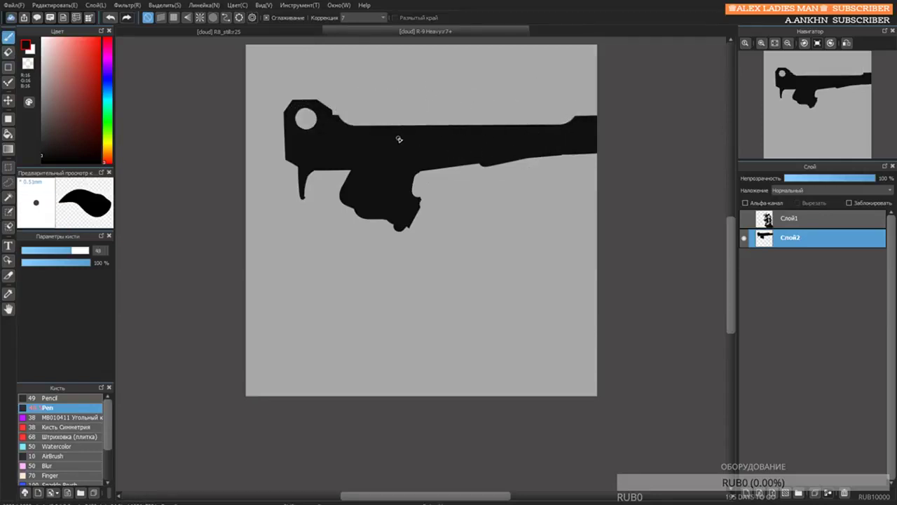
pyautogui.moveTo(400, 155); pyautogui.dragTo(459, 153)
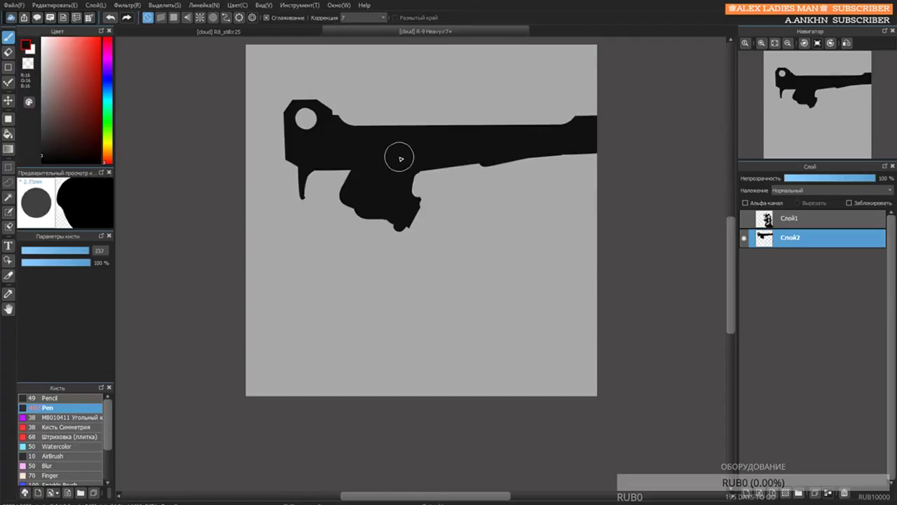
pyautogui.click(378, 159)
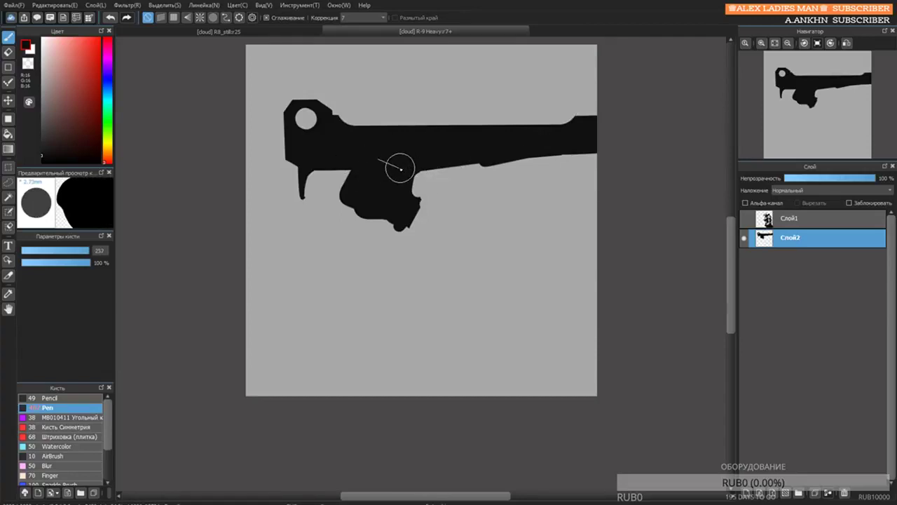
pyautogui.keyDown('shift'); pyautogui.click(429, 169); pyautogui.keyUp('shift')
pyautogui.keyDown('shift'); pyautogui.click(462, 144); pyautogui.keyUp('shift')
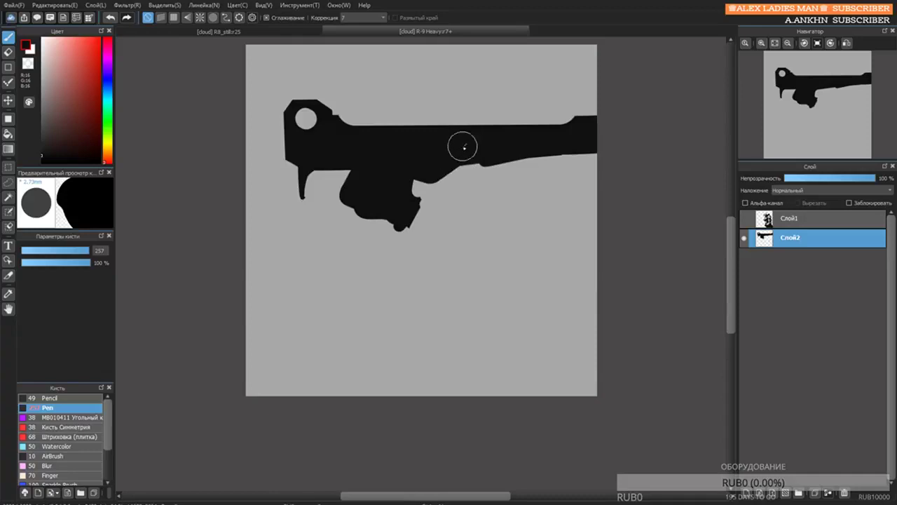
# Erase a smooth concave curve along the rifle's underside from the bulge to the canvas edge with the eraser at size 319.
pyautogui.press('e')
pyautogui.moveTo(473, 180); pyautogui.dragTo(562, 162)
pyautogui.hotkey('ctrl', 'z')
pyautogui.moveTo(497, 168); pyautogui.dragTo(610, 206)
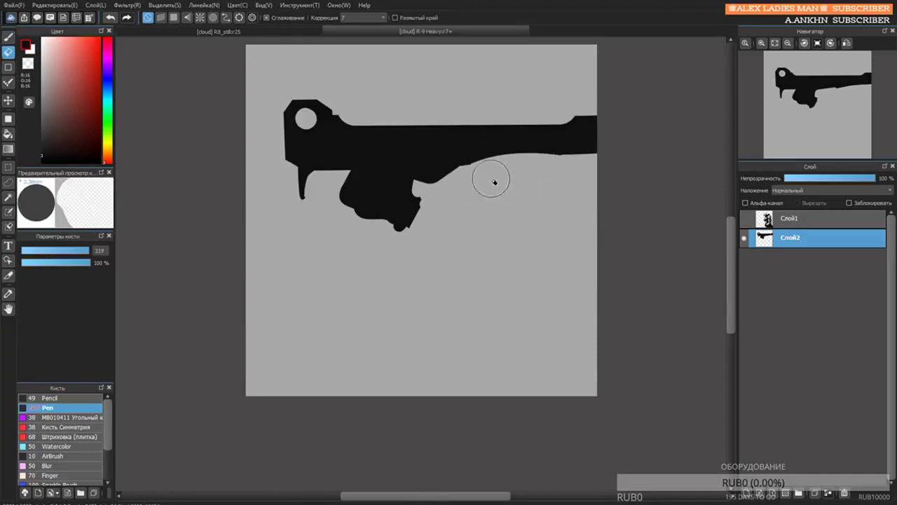
pyautogui.hotkey('ctrl', 'z')
pyautogui.moveTo(467, 187); pyautogui.dragTo(628, 204)
pyautogui.hotkey('ctrl', 'z')
pyautogui.moveTo(455, 188); pyautogui.dragTo(649, 214)
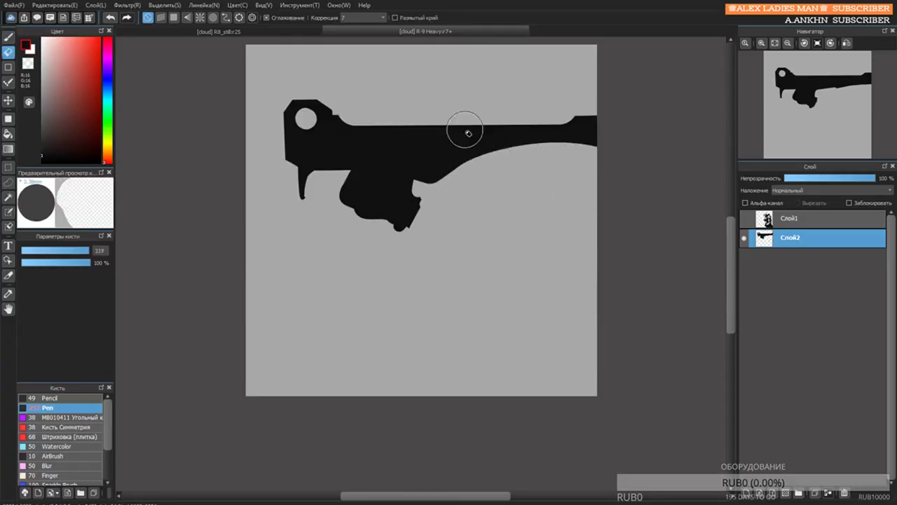
# Paint a straight horizontal black bar above the rifle from the front block to the canvas edge at size 172, leaving a thin slot below.
pyautogui.press('b')
pyautogui.moveTo(370, 100)
pyautogui.mouseDown()
pyautogui.moveTo(338, 107)
pyautogui.moveTo(445, 113)
pyautogui.moveTo(596, 100)
pyautogui.mouseUp()
pyautogui.hotkey('ctrl', 'z')
pyautogui.press('[')
pyautogui.hotkey('ctrl', 'z')
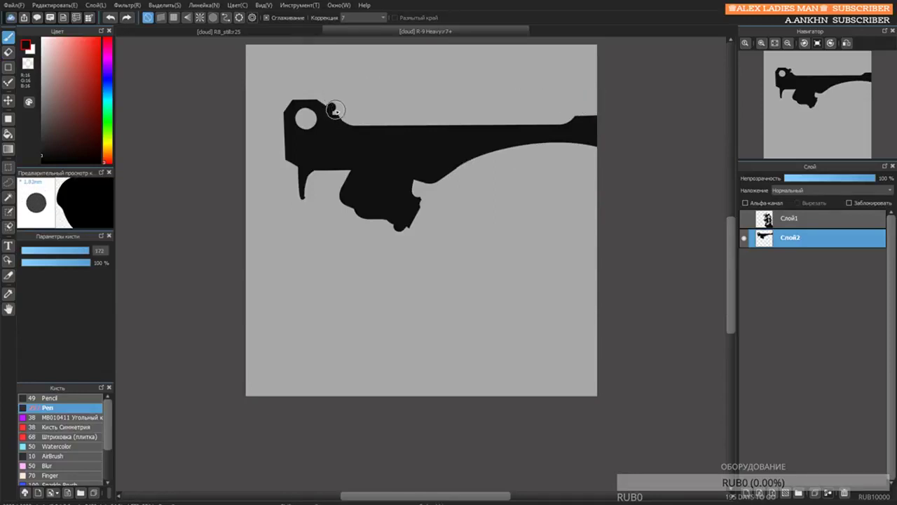
pyautogui.moveTo(328, 108); pyautogui.dragTo(600, 106)
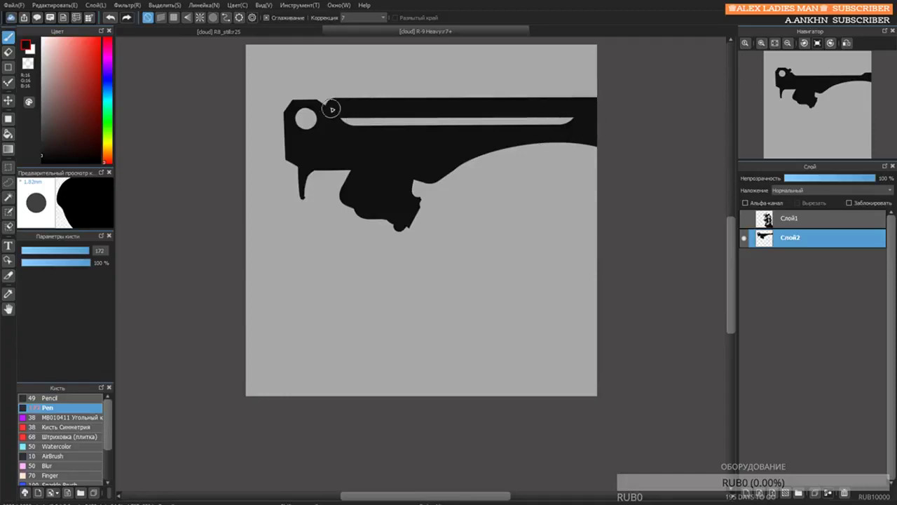
# Bevel the front corner of the upper bar where it meets the front block, using a small eraser.
pyautogui.press('e')
pyautogui.press('[')
pyautogui.press('[')
pyautogui.press('[')
pyautogui.press('[')
pyautogui.moveTo(326, 105)
pyautogui.mouseDown()
pyautogui.moveTo(359, 57)
pyautogui.moveTo(323, 102)
pyautogui.moveTo(349, 76)
pyautogui.moveTo(330, 92)
pyautogui.moveTo(343, 98)
pyautogui.moveTo(340, 82)
pyautogui.moveTo(328, 98)
pyautogui.moveTo(362, 68)
pyautogui.mouseUp()
pyautogui.hotkey('ctrl', 'z')
pyautogui.hotkey('ctrl', 'z')
pyautogui.hotkey('ctrl', 'z')
pyautogui.hotkey('ctrl', 'z')
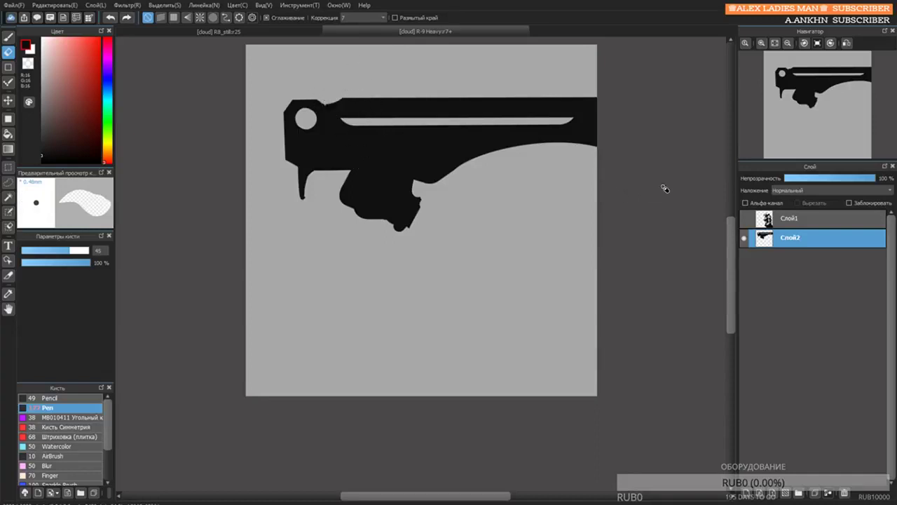
# Compare the rifle with the robot by showing and re-hiding Слой1, and try an erasing stroke across the hand.
pyautogui.click(745, 219)
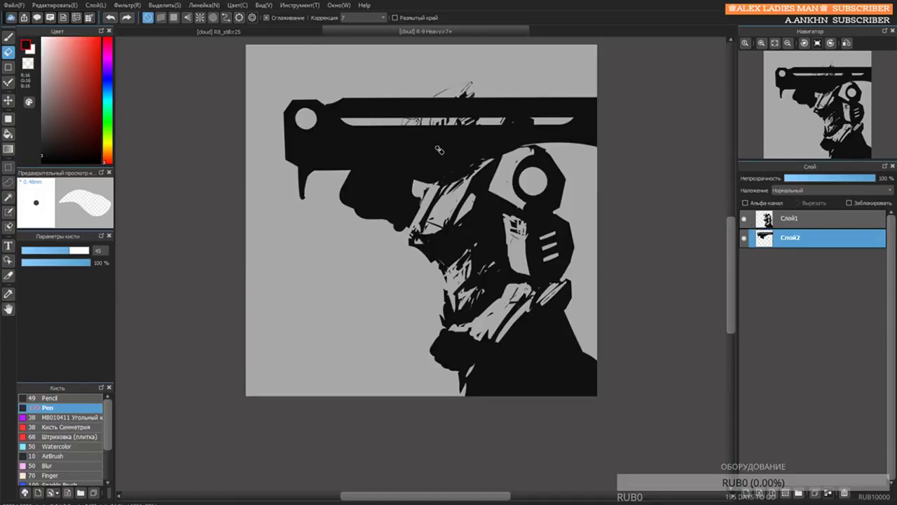
pyautogui.click(746, 219)
pyautogui.moveTo(398, 184); pyautogui.dragTo(418, 179)
pyautogui.hotkey('ctrl', 'z')
pyautogui.press(']')
pyautogui.press(']')
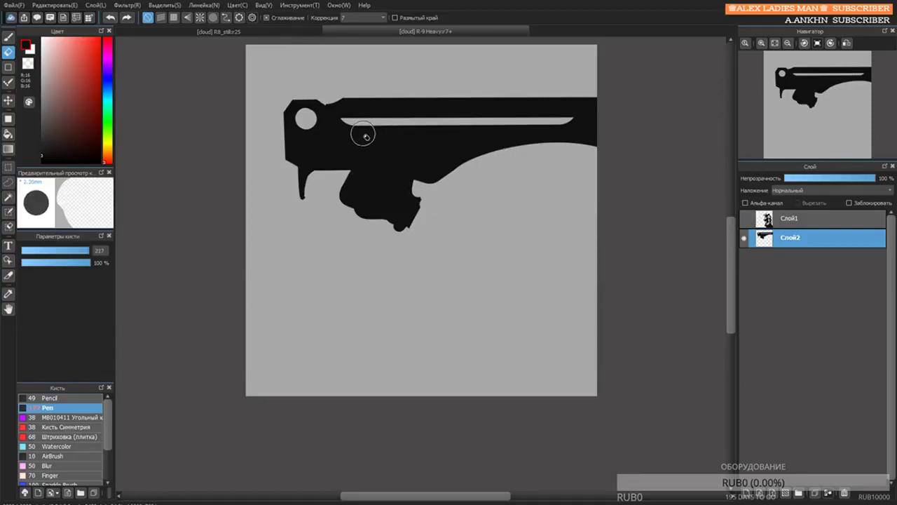
# Erase a narrow vertical slit from the thin slot down into the hand, just behind the front block.
pyautogui.moveTo(356, 135)
pyautogui.mouseDown()
pyautogui.moveTo(368, 130)
pyautogui.moveTo(355, 198)
pyautogui.mouseUp()
pyautogui.hotkey('ctrl', 'z')
pyautogui.press('[')
pyautogui.press(']')
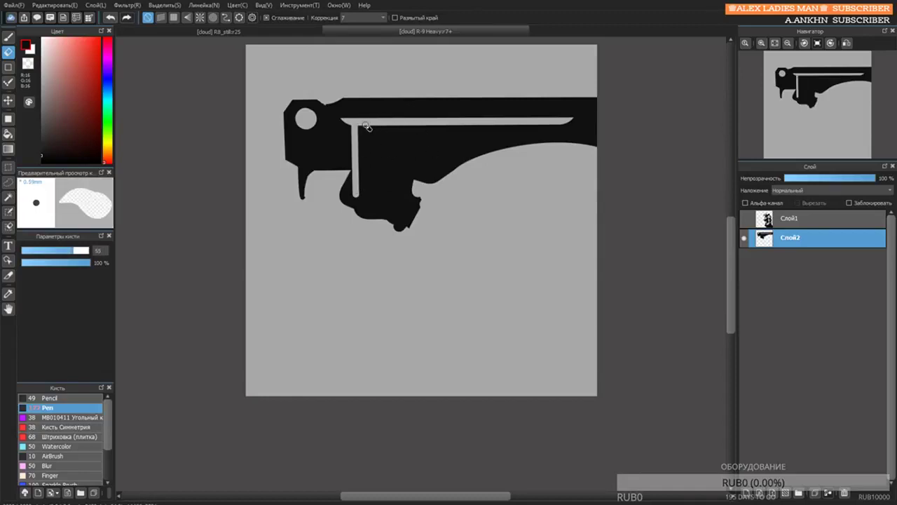
# Erase the whole hand and the rifle body above it, leaving an open gap between the front block and the rear body.
pyautogui.moveTo(365, 127); pyautogui.dragTo(359, 174)
pyautogui.press(']')
pyautogui.moveTo(366, 127)
pyautogui.mouseDown()
pyautogui.moveTo(390, 154)
pyautogui.moveTo(360, 137)
pyautogui.moveTo(393, 130)
pyautogui.moveTo(389, 171)
pyautogui.moveTo(364, 131)
pyautogui.mouseUp()
pyautogui.press('[')
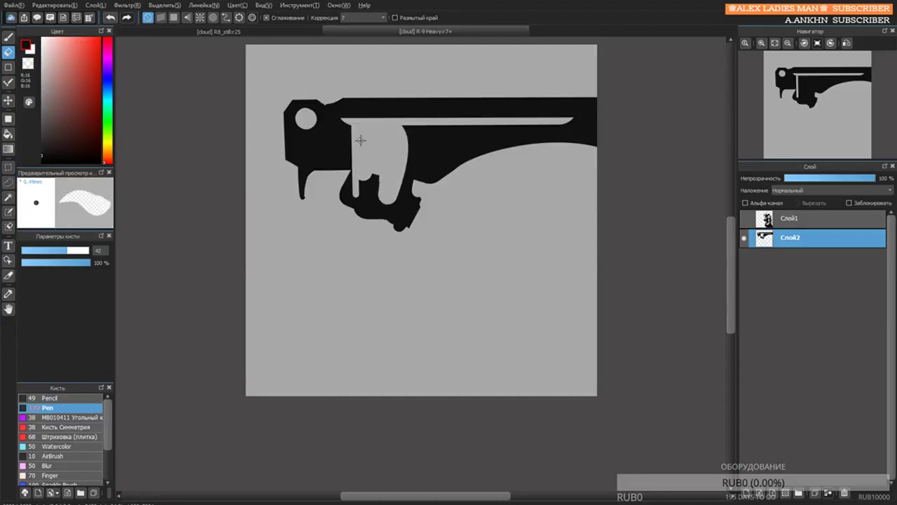
pyautogui.moveTo(377, 202)
pyautogui.mouseDown()
pyautogui.moveTo(379, 185)
pyautogui.moveTo(345, 194)
pyautogui.moveTo(351, 175)
pyautogui.moveTo(344, 200)
pyautogui.moveTo(390, 217)
pyautogui.moveTo(405, 207)
pyautogui.moveTo(408, 181)
pyautogui.moveTo(424, 229)
pyautogui.mouseUp()
pyautogui.press(']')
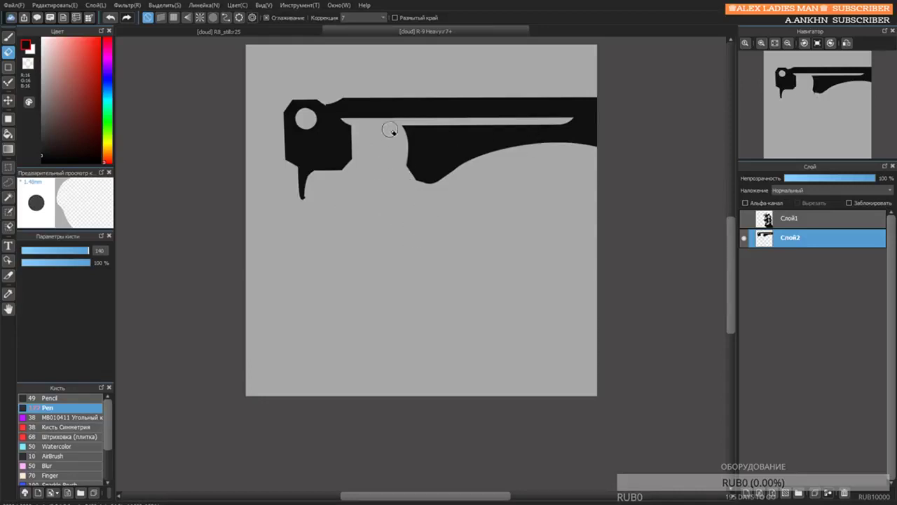
# Paint a curved black bridge across the gap from the front block to the rear body with the Pen at size 172.
pyautogui.press('b')
pyautogui.moveTo(353, 146); pyautogui.dragTo(437, 156)
pyautogui.hotkey('ctrl', 'z')
pyautogui.moveTo(343, 157); pyautogui.dragTo(455, 152)
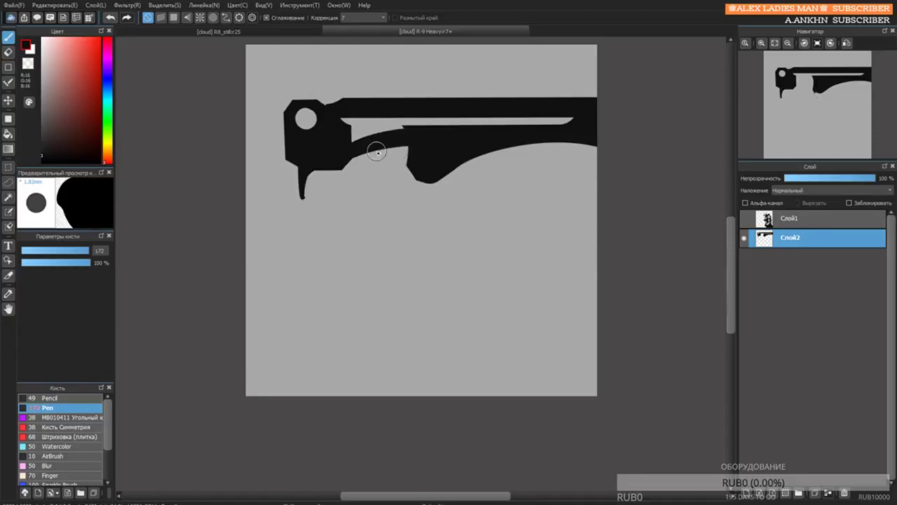
# Fill the middle of the long slot with black, leaving separate openings near the front block and the rear end.
pyautogui.moveTo(354, 139)
pyautogui.mouseDown()
pyautogui.moveTo(464, 114)
pyautogui.moveTo(412, 123)
pyautogui.moveTo(400, 116)
pyautogui.moveTo(424, 138)
pyautogui.moveTo(418, 124)
pyautogui.moveTo(457, 138)
pyautogui.moveTo(438, 117)
pyautogui.moveTo(499, 123)
pyautogui.mouseUp()
pyautogui.hotkey('ctrl', 'z')
pyautogui.moveTo(402, 119); pyautogui.dragTo(413, 143)
pyautogui.hotkey('ctrl', 'z')
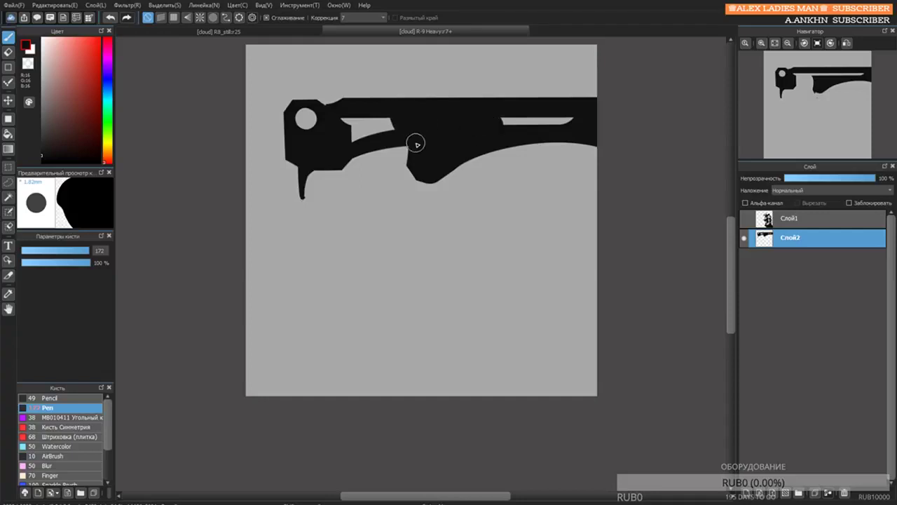
# Paint a rounded black hand over the curved bridge, with a hooked rod hanging below it, using the Pen at size 147.
pyautogui.press('[')
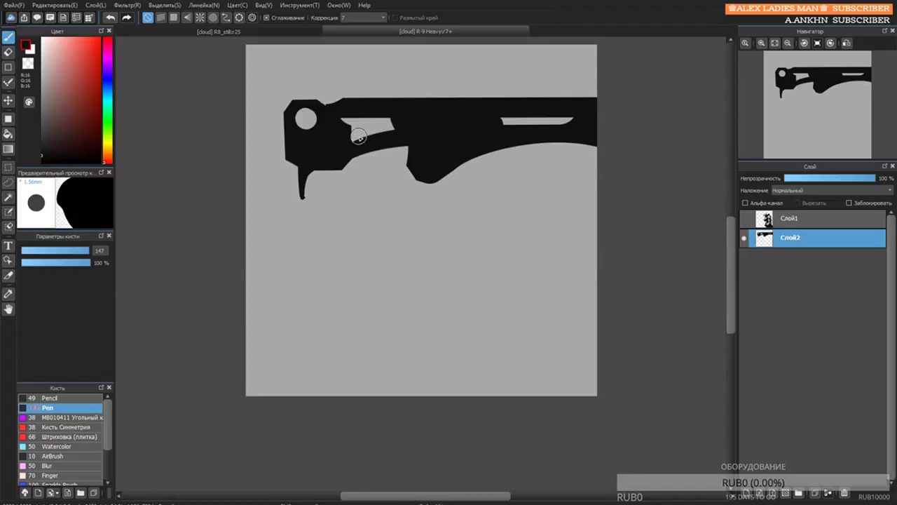
pyautogui.hotkey('ctrl', 'z')
pyautogui.moveTo(359, 136)
pyautogui.mouseDown()
pyautogui.moveTo(380, 142)
pyautogui.moveTo(359, 146)
pyautogui.moveTo(380, 129)
pyautogui.moveTo(387, 141)
pyautogui.moveTo(363, 148)
pyautogui.moveTo(389, 151)
pyautogui.moveTo(367, 152)
pyautogui.moveTo(388, 148)
pyautogui.moveTo(385, 162)
pyautogui.moveTo(368, 158)
pyautogui.moveTo(373, 207)
pyautogui.mouseUp()
pyautogui.press('e')
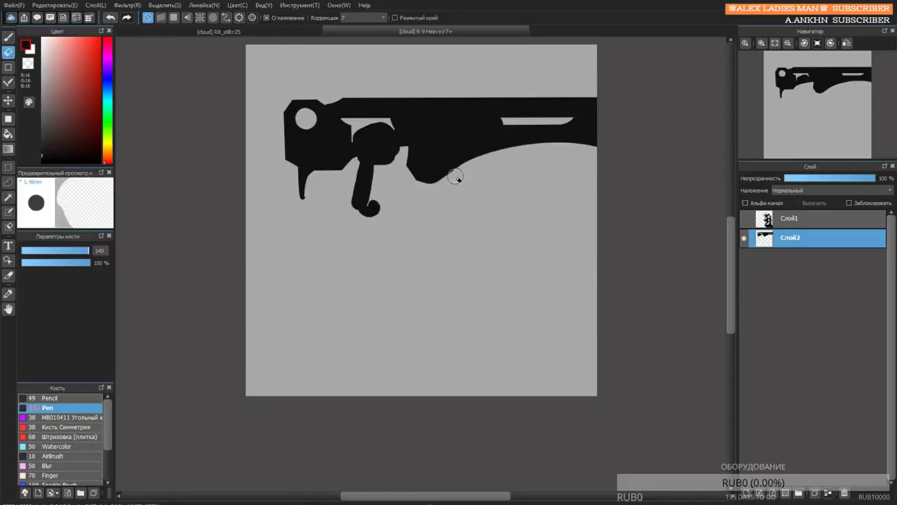
# Show the robot layer Слой1 and lower the opacity of rifle layer Слой2 to 42%.
pyautogui.click(799, 216)
pyautogui.click(744, 218)
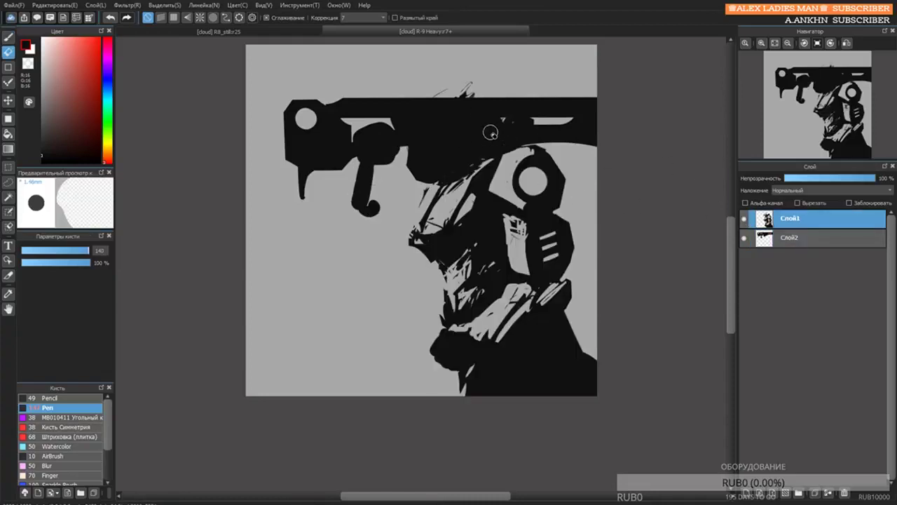
pyautogui.click(778, 239)
pyautogui.keyDown('ctrl'); pyautogui.keyDown('alt'); pyautogui.moveTo(544, 169); pyautogui.dragTo(561, 168); pyautogui.keyUp('alt'); pyautogui.keyUp('ctrl')
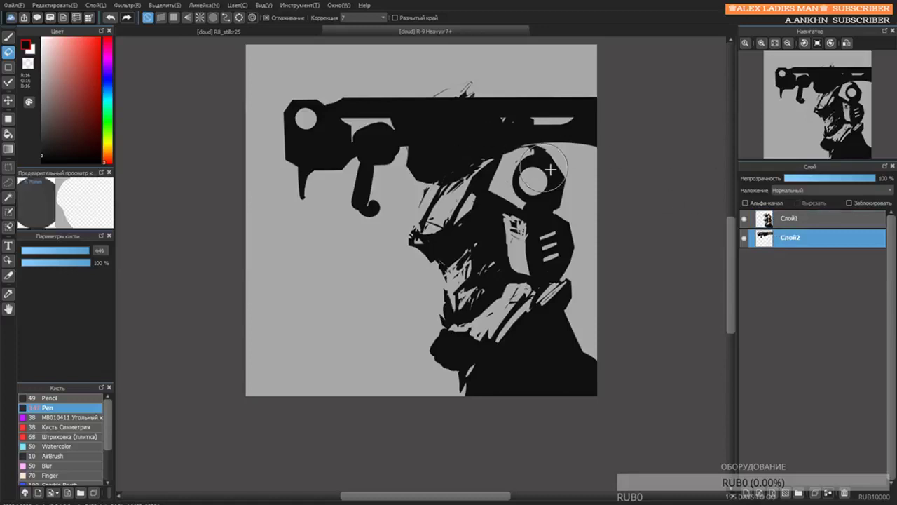
pyautogui.moveTo(442, 137)
pyautogui.mouseDown()
pyautogui.moveTo(437, 150)
pyautogui.moveTo(433, 116)
pyautogui.mouseUp()
pyautogui.hotkey('ctrl', 'z')
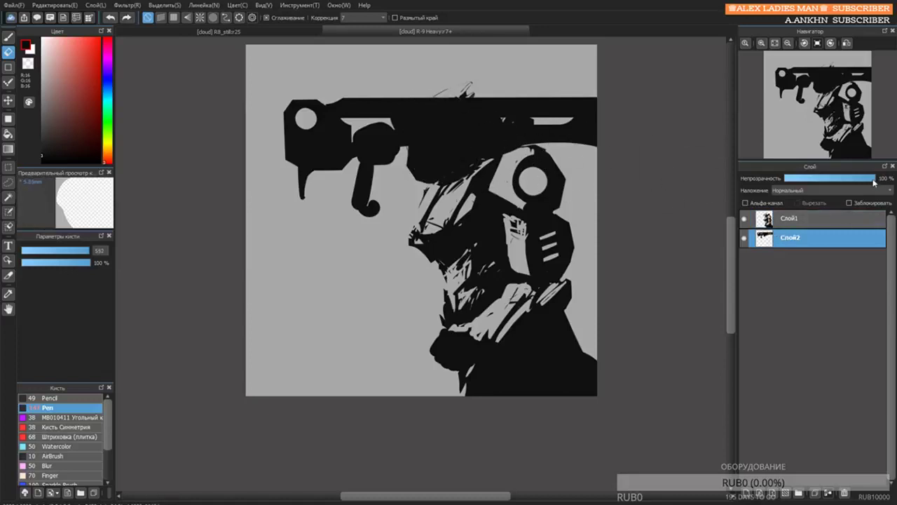
pyautogui.moveTo(873, 183); pyautogui.dragTo(824, 182)
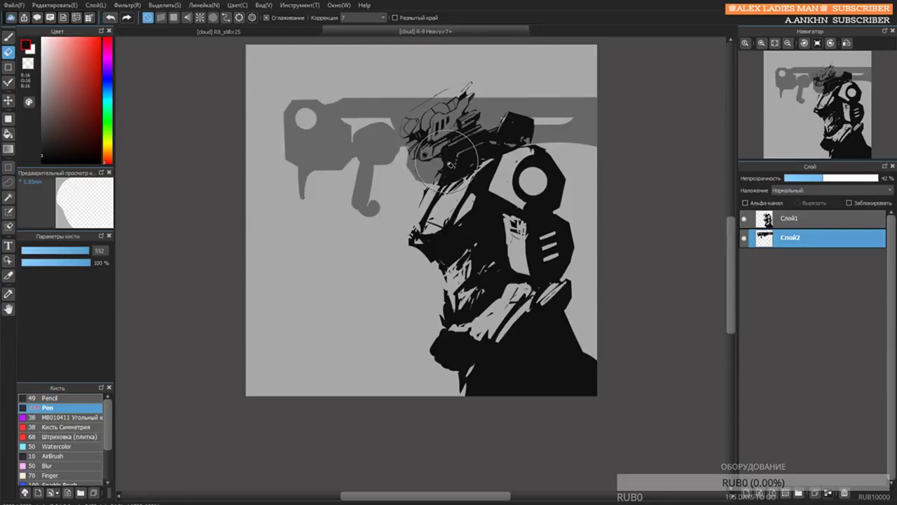
# Erase the parts of the rifle on Слой2 that overlap the robot's face and helmet.
pyautogui.keyDown('ctrl'); pyautogui.keyDown('alt'); pyautogui.moveTo(539, 131); pyautogui.dragTo(412, 155); pyautogui.keyUp('alt'); pyautogui.keyUp('ctrl')
pyautogui.press(']')
pyautogui.press(']')
pyautogui.press(']')
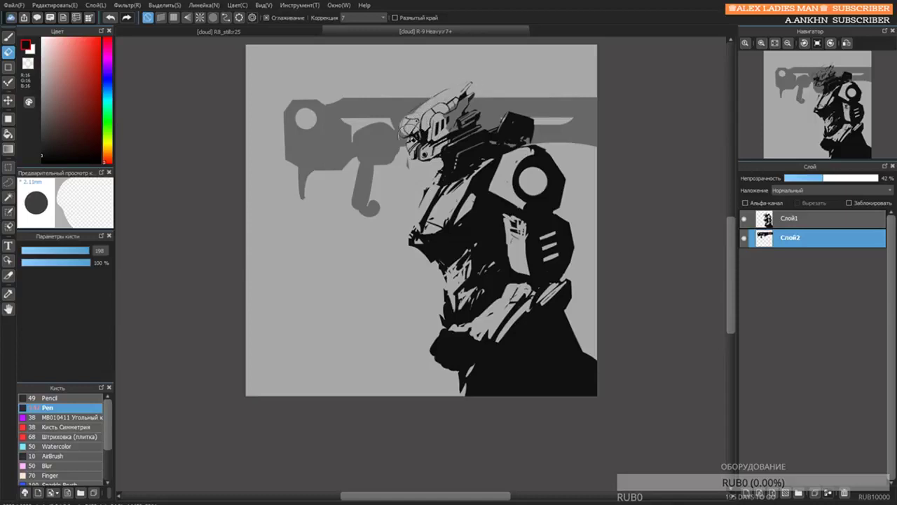
pyautogui.press('[')
pyautogui.press('[')
pyautogui.press('[')
pyautogui.moveTo(412, 118)
pyautogui.mouseDown()
pyautogui.moveTo(430, 103)
pyautogui.moveTo(408, 126)
pyautogui.moveTo(454, 105)
pyautogui.moveTo(470, 116)
pyautogui.mouseUp()
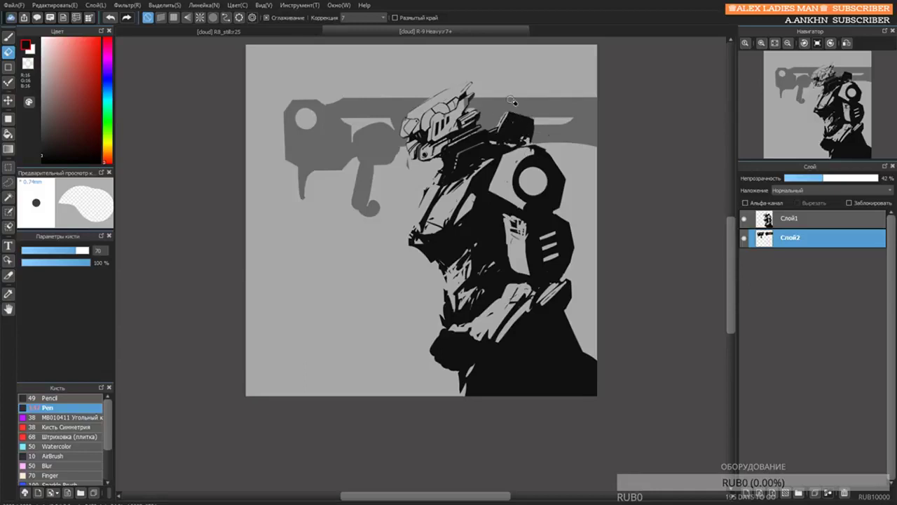
# Cut the rifle diagonally behind the robot's neck, erase everything behind the cut, and restore the layer's opacity to 100%.
pyautogui.moveTo(510, 99); pyautogui.dragTo(555, 128)
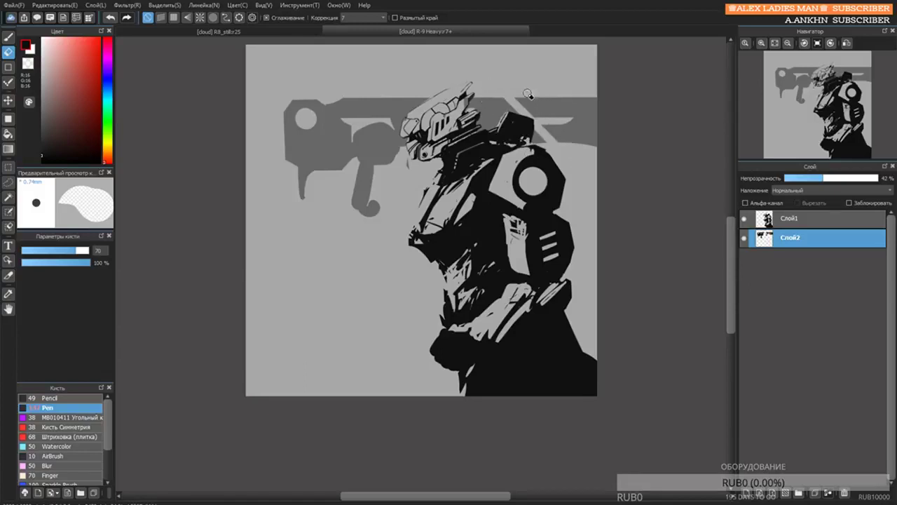
pyautogui.moveTo(528, 94)
pyautogui.mouseDown()
pyautogui.moveTo(560, 87)
pyautogui.moveTo(521, 87)
pyautogui.moveTo(594, 161)
pyautogui.moveTo(611, 132)
pyautogui.mouseUp()
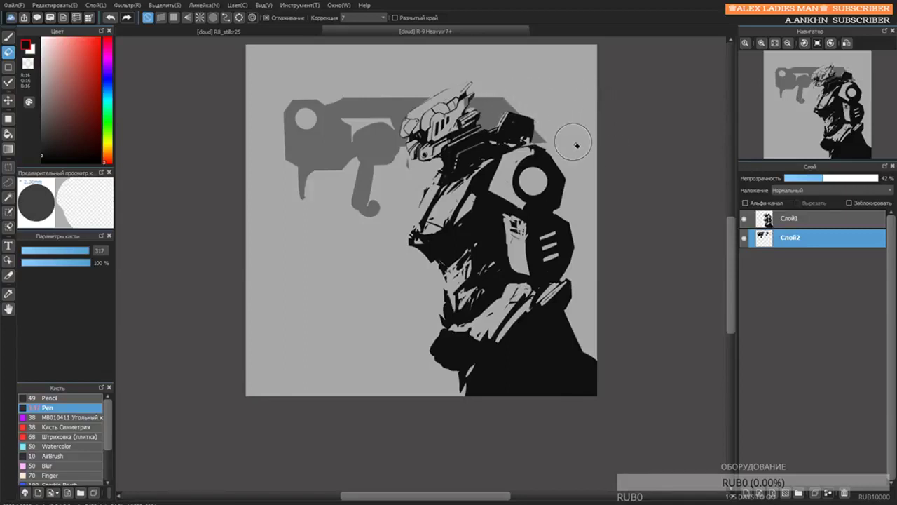
pyautogui.moveTo(820, 180); pyautogui.dragTo(883, 180)
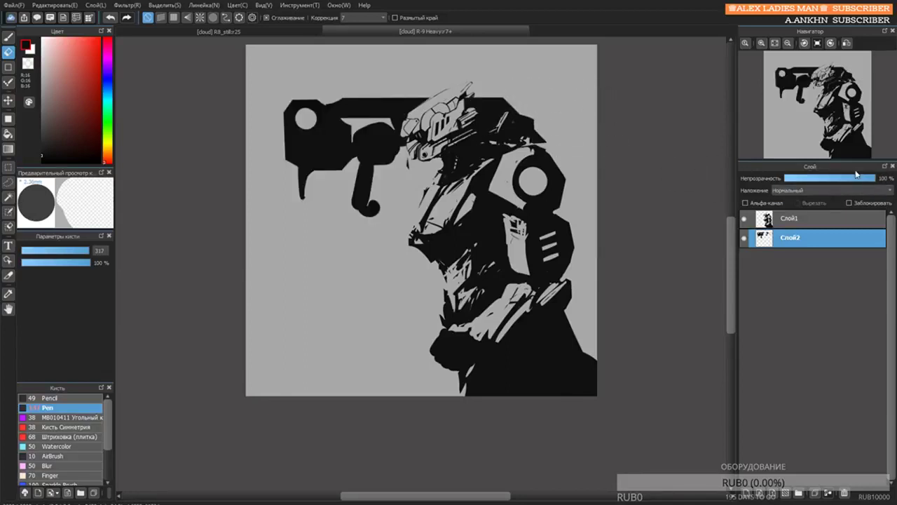
pyautogui.press('b')
pyautogui.moveTo(541, 137); pyautogui.dragTo(575, 177)
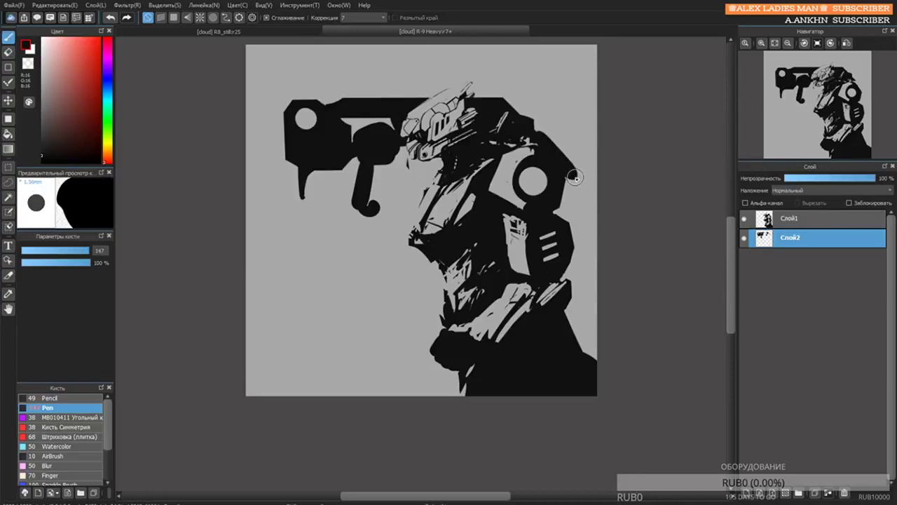
pyautogui.hotkey('ctrl', 'z')
pyautogui.moveTo(538, 136); pyautogui.dragTo(569, 171)
pyautogui.hotkey('ctrl', 'z')
pyautogui.moveTo(531, 121)
pyautogui.mouseDown()
pyautogui.moveTo(594, 150)
pyautogui.moveTo(592, 166)
pyautogui.mouseUp()
pyautogui.hotkey('ctrl', 'z')
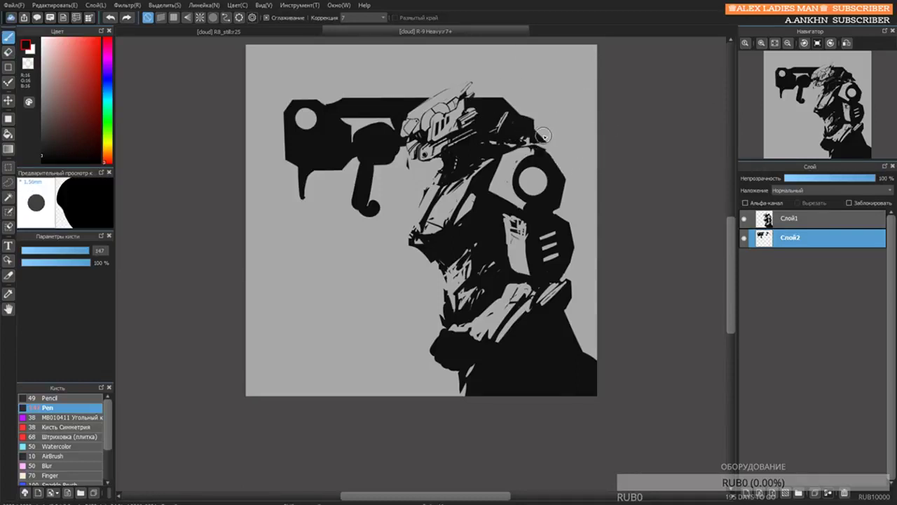
pyautogui.moveTo(536, 132); pyautogui.dragTo(596, 137)
pyautogui.hotkey('ctrl', 'z')
# Paint a broad black forearm extending down from the hand on the rifle, and reduce the Pen size to 79.
pyautogui.moveTo(377, 167)
pyautogui.mouseDown()
pyautogui.moveTo(359, 215)
pyautogui.moveTo(363, 161)
pyautogui.moveTo(354, 222)
pyautogui.moveTo(382, 217)
pyautogui.moveTo(390, 204)
pyautogui.moveTo(373, 203)
pyautogui.moveTo(374, 177)
pyautogui.moveTo(382, 208)
pyautogui.moveTo(366, 218)
pyautogui.moveTo(379, 178)
pyautogui.moveTo(398, 190)
pyautogui.moveTo(395, 176)
pyautogui.moveTo(384, 203)
pyautogui.moveTo(357, 220)
pyautogui.moveTo(360, 232)
pyautogui.moveTo(373, 212)
pyautogui.moveTo(385, 220)
pyautogui.moveTo(360, 208)
pyautogui.moveTo(355, 228)
pyautogui.moveTo(386, 183)
pyautogui.moveTo(367, 142)
pyautogui.moveTo(349, 164)
pyautogui.mouseUp()
pyautogui.hotkey('ctrl', 'z')
pyautogui.press('[')
pyautogui.press('[')
pyautogui.press('[')
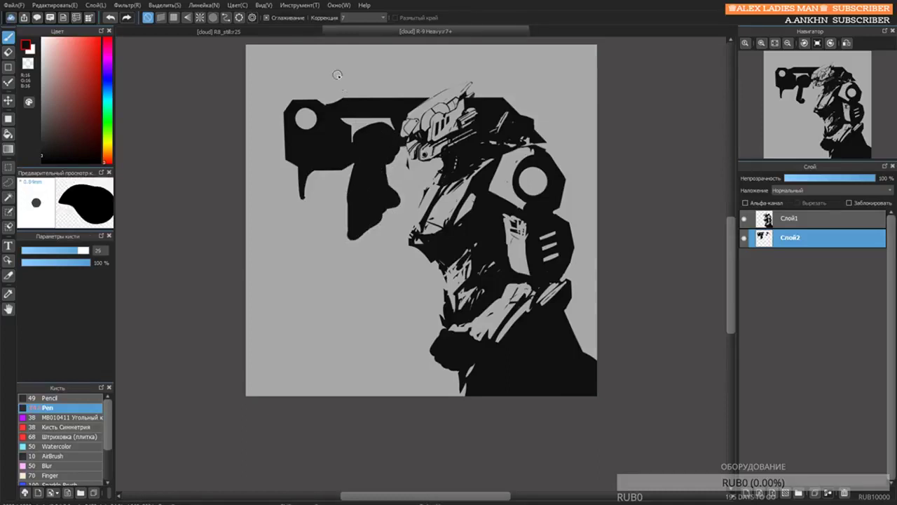
pyautogui.moveTo(386, 100)
pyautogui.mouseDown()
pyautogui.moveTo(415, 80)
pyautogui.moveTo(647, 61)
pyautogui.mouseUp()
pyautogui.hotkey('ctrl', 'z')
pyautogui.moveTo(403, 98)
pyautogui.mouseDown()
pyautogui.moveTo(447, 65)
pyautogui.moveTo(674, 66)
pyautogui.mouseUp()
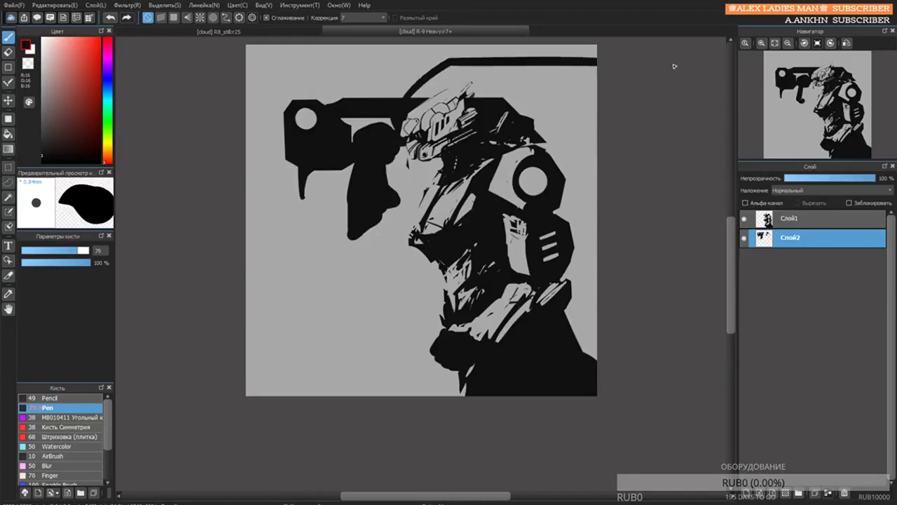
pyautogui.hotkey('ctrl', 'z')
pyautogui.moveTo(410, 98)
pyautogui.mouseDown()
pyautogui.moveTo(451, 67)
pyautogui.moveTo(631, 70)
pyautogui.mouseUp()
pyautogui.hotkey('ctrl', 'z')
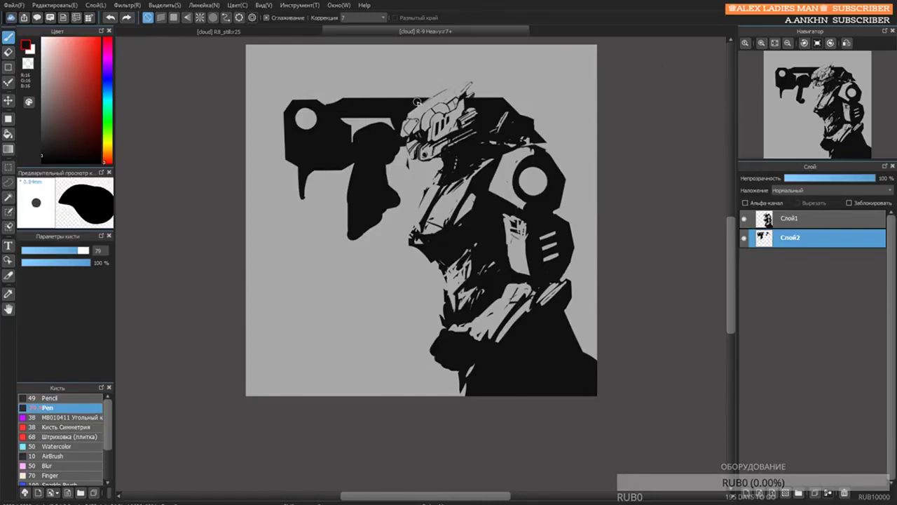
pyautogui.moveTo(413, 100)
pyautogui.mouseDown()
pyautogui.moveTo(460, 67)
pyautogui.moveTo(687, 50)
pyautogui.mouseUp()
pyautogui.hotkey('ctrl', 'z')
pyautogui.moveTo(419, 99); pyautogui.dragTo(691, 80)
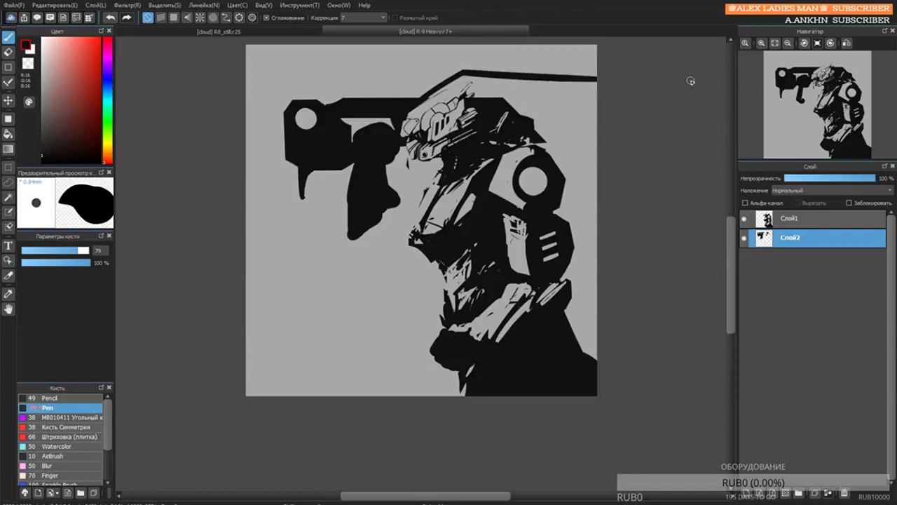
pyautogui.hotkey('ctrl', 'z')
pyautogui.moveTo(410, 98)
pyautogui.mouseDown()
pyautogui.moveTo(464, 56)
pyautogui.moveTo(646, 57)
pyautogui.mouseUp()
pyautogui.hotkey('ctrl', 'z')
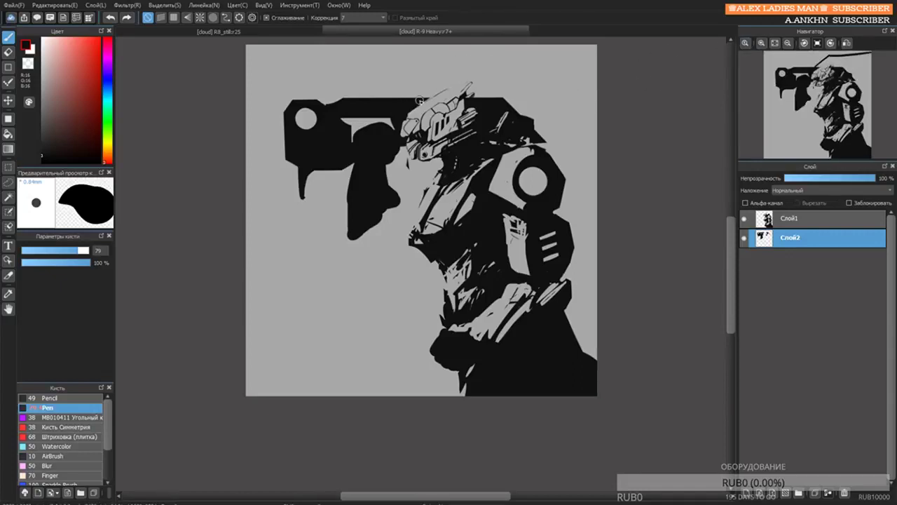
# Draw a thin angled bar from the rifle's top over the head to the canvas edge, plus curved cables behind the shoulder.
pyautogui.moveTo(415, 100)
pyautogui.mouseDown()
pyautogui.moveTo(435, 74)
pyautogui.moveTo(631, 69)
pyautogui.mouseUp()
pyautogui.moveTo(516, 104)
pyautogui.mouseDown()
pyautogui.moveTo(568, 99)
pyautogui.moveTo(633, 196)
pyautogui.mouseUp()
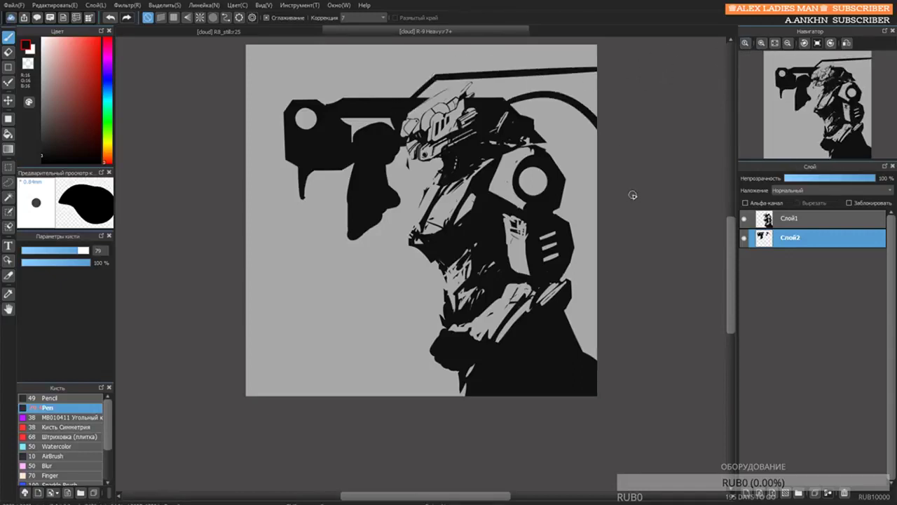
pyautogui.moveTo(552, 103)
pyautogui.mouseDown()
pyautogui.moveTo(582, 143)
pyautogui.moveTo(585, 174)
pyautogui.moveTo(553, 102)
pyautogui.mouseUp()
# Paint the elbow and upper arm in black, joining the raised forearm to the robot's chest.
pyautogui.moveTo(408, 190)
pyautogui.mouseDown()
pyautogui.moveTo(384, 190)
pyautogui.moveTo(396, 201)
pyautogui.moveTo(379, 241)
pyautogui.moveTo(386, 208)
pyautogui.moveTo(399, 227)
pyautogui.moveTo(392, 243)
pyautogui.moveTo(409, 245)
pyautogui.moveTo(408, 224)
pyautogui.moveTo(396, 241)
pyautogui.moveTo(371, 232)
pyautogui.mouseUp()
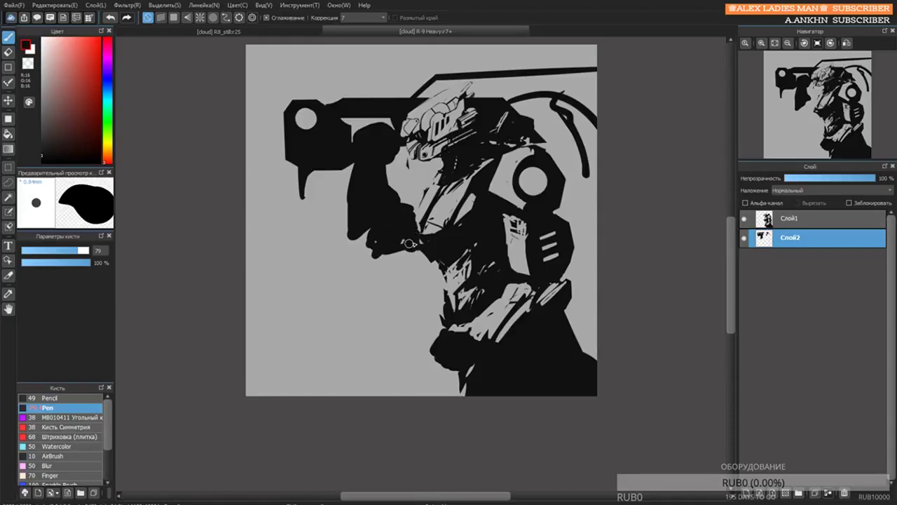
pyautogui.moveTo(413, 208); pyautogui.dragTo(416, 221)
# Add a narrow protruding black plate to the front face of the rifle's front block.
pyautogui.moveTo(283, 123)
pyautogui.mouseDown()
pyautogui.moveTo(294, 159)
pyautogui.moveTo(286, 155)
pyautogui.mouseUp()
pyautogui.hotkey('ctrl', 'z')
pyautogui.hotkey('ctrl', 'z')
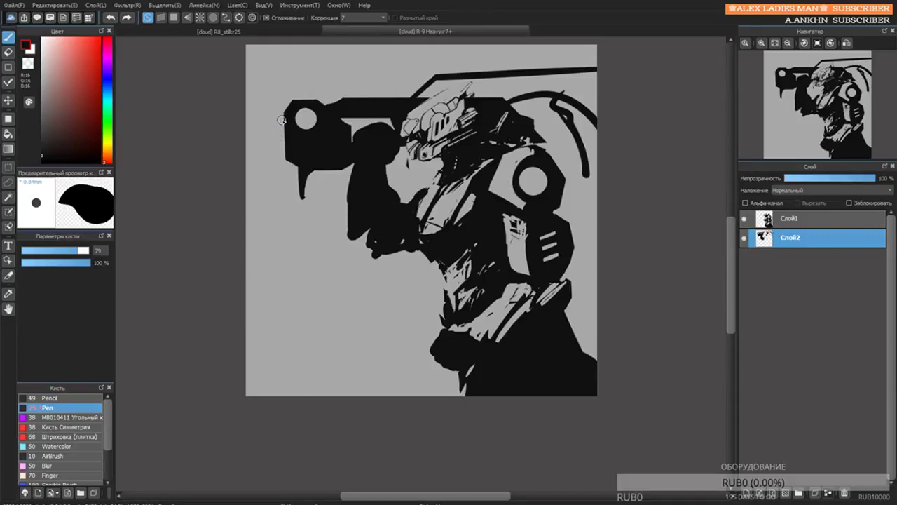
pyautogui.moveTo(279, 124); pyautogui.dragTo(279, 151)
pyautogui.hotkey('ctrl', 'z')
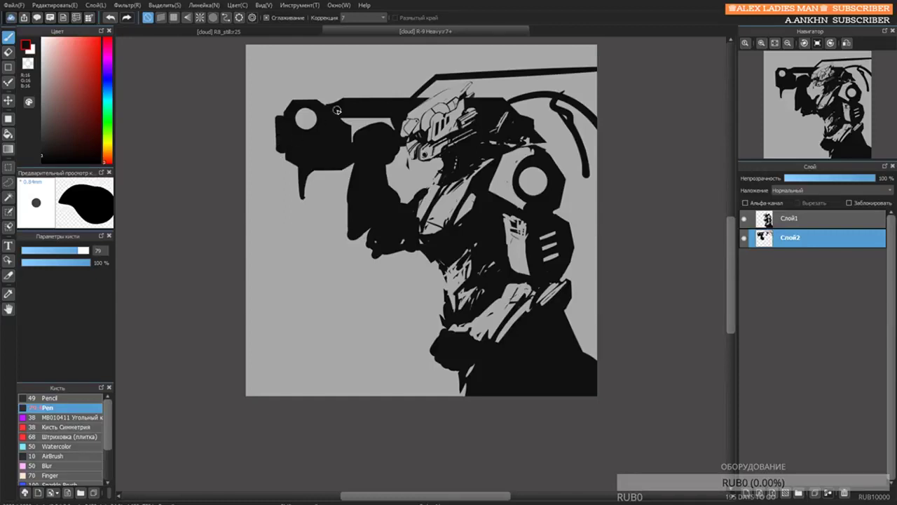
# Paint a large solid black disc behind the robot's head on the rifle layer.
pyautogui.moveTo(452, 92); pyautogui.dragTo(517, 101)
pyautogui.moveTo(475, 79)
pyautogui.mouseDown()
pyautogui.moveTo(439, 119)
pyautogui.moveTo(454, 72)
pyautogui.moveTo(483, 86)
pyautogui.moveTo(468, 68)
pyautogui.moveTo(449, 74)
pyautogui.moveTo(480, 72)
pyautogui.moveTo(477, 112)
pyautogui.moveTo(432, 116)
pyautogui.mouseUp()
pyautogui.hotkey('ctrl', 'z')
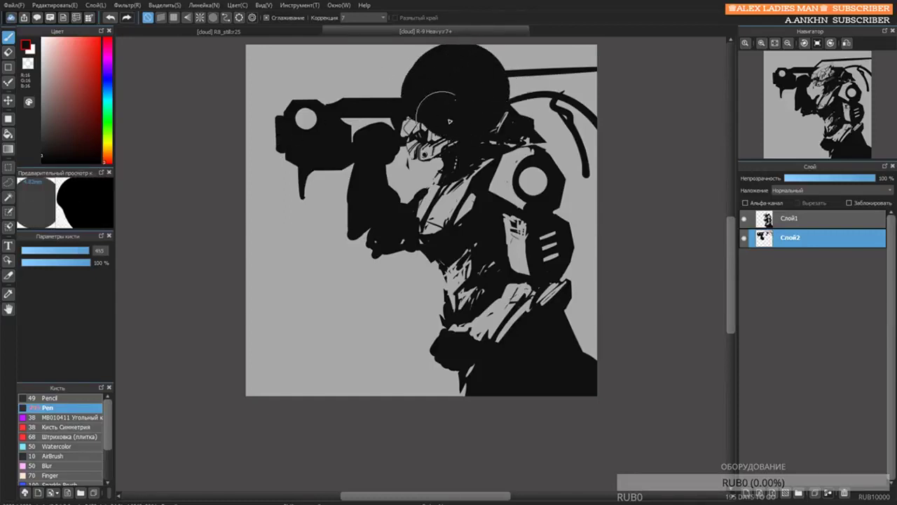
pyautogui.hotkey('ctrl', 'z')
pyautogui.moveTo(462, 77)
pyautogui.mouseDown()
pyautogui.moveTo(489, 91)
pyautogui.moveTo(458, 125)
pyautogui.moveTo(442, 105)
pyautogui.moveTo(488, 109)
pyautogui.moveTo(536, 91)
pyautogui.moveTo(520, 57)
pyautogui.moveTo(530, 86)
pyautogui.moveTo(514, 73)
pyautogui.moveTo(535, 79)
pyautogui.mouseUp()
pyautogui.press('e')
pyautogui.hotkey('ctrl', 'z')
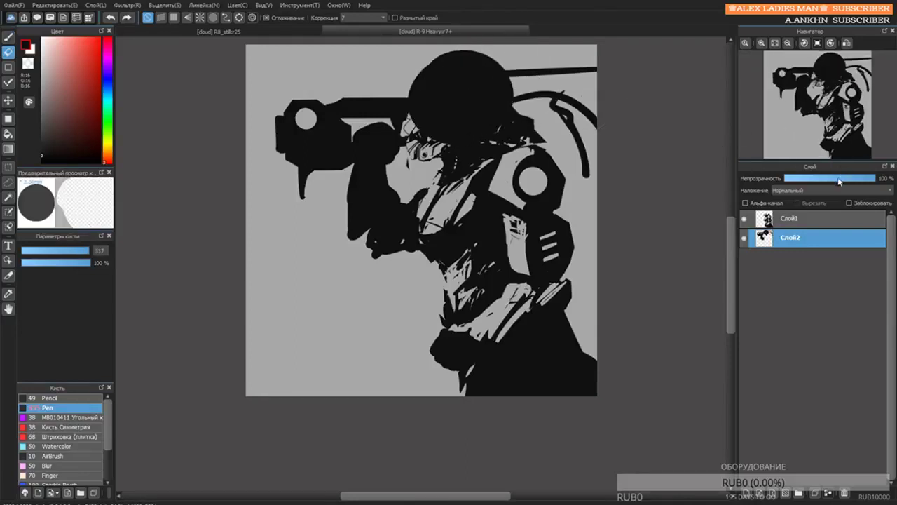
# Lower the opacity of Слой2 to 50% and extend the disc slightly toward the front of the head.
pyautogui.click(832, 181)
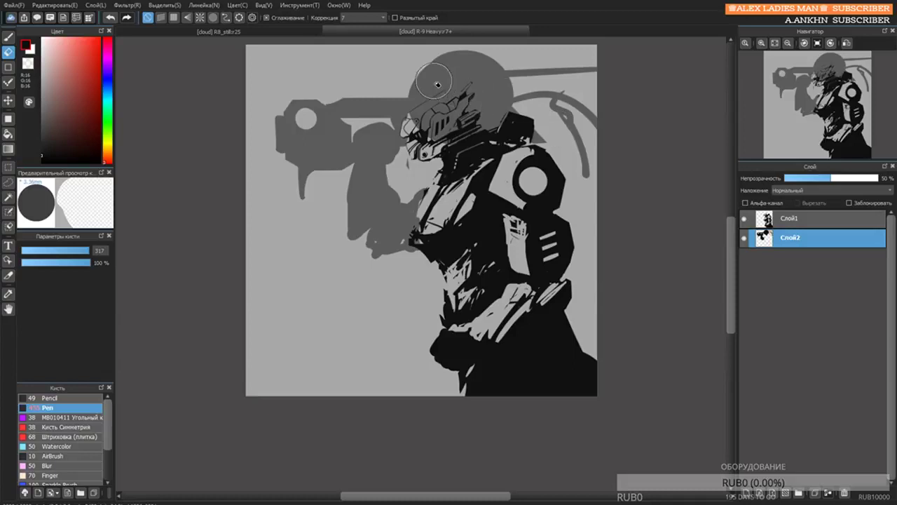
pyautogui.press('b')
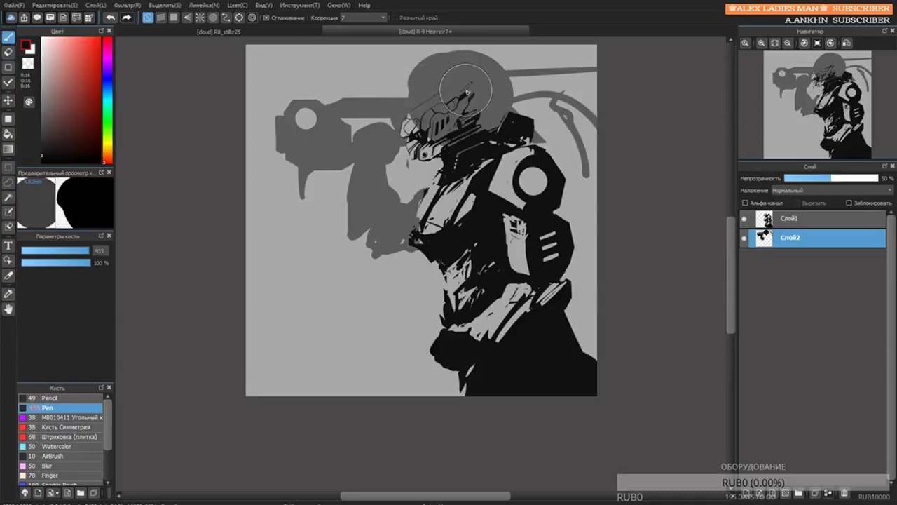
pyautogui.press('e')
pyautogui.moveTo(449, 76)
pyautogui.mouseDown()
pyautogui.moveTo(479, 81)
pyautogui.moveTo(438, 89)
pyautogui.moveTo(474, 68)
pyautogui.mouseUp()
pyautogui.hotkey('ctrl', 'z')
pyautogui.hotkey('ctrl', 'z')
pyautogui.moveTo(418, 101); pyautogui.dragTo(469, 74)
pyautogui.hotkey('ctrl', 'z')
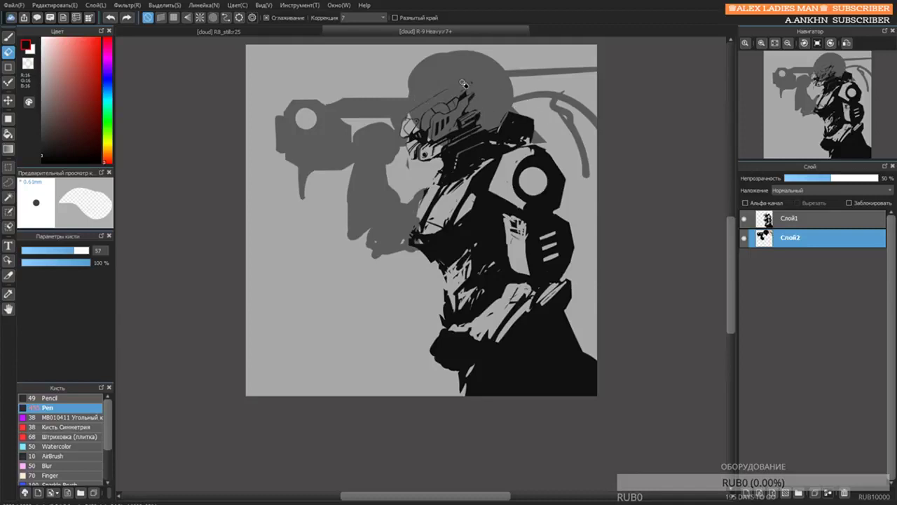
# Erase the part of the disc covering the robot's face and helmet details, using an eraser size of 57.
pyautogui.moveTo(414, 121); pyautogui.dragTo(446, 93)
pyautogui.moveTo(447, 94)
pyautogui.mouseDown()
pyautogui.moveTo(414, 111)
pyautogui.moveTo(445, 92)
pyautogui.mouseUp()
pyautogui.moveTo(429, 108)
pyautogui.mouseDown()
pyautogui.moveTo(467, 85)
pyautogui.moveTo(419, 123)
pyautogui.mouseUp()
pyautogui.moveTo(421, 124)
pyautogui.mouseDown()
pyautogui.moveTo(448, 102)
pyautogui.moveTo(459, 136)
pyautogui.moveTo(463, 89)
pyautogui.moveTo(466, 125)
pyautogui.mouseUp()
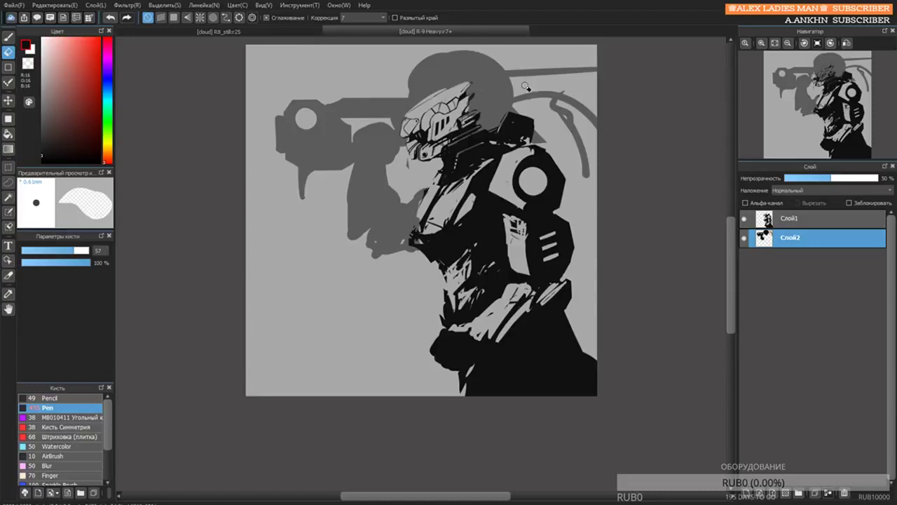
# Erase a row of short radial notches around the disc's rim and restore the layer's opacity to 100%.
pyautogui.moveTo(498, 77); pyautogui.dragTo(501, 121)
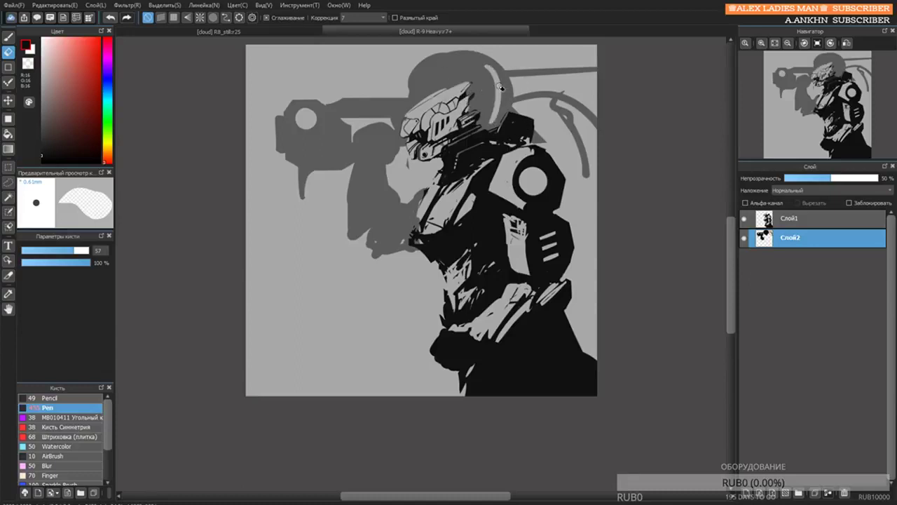
pyautogui.hotkey('ctrl', 'z')
pyautogui.moveTo(484, 71); pyautogui.dragTo(506, 85)
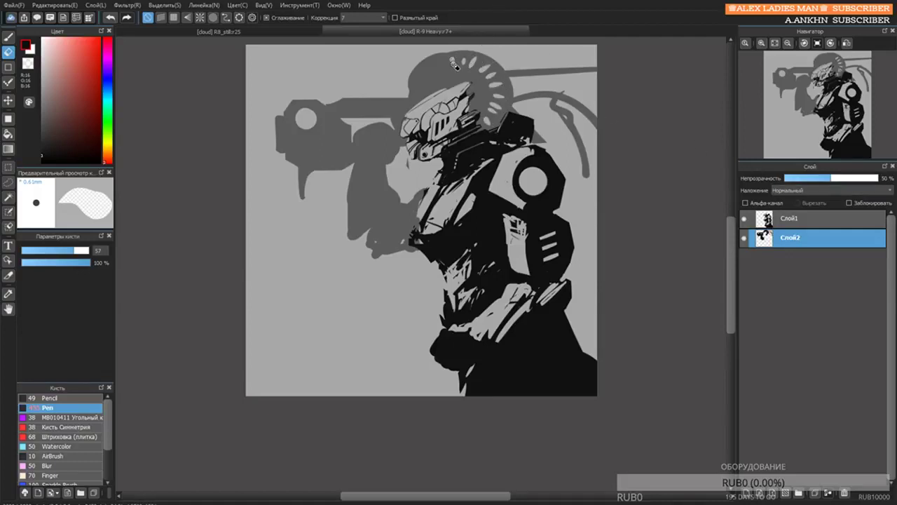
pyautogui.moveTo(443, 58); pyautogui.dragTo(445, 64)
pyautogui.moveTo(436, 61); pyautogui.dragTo(438, 68)
pyautogui.moveTo(843, 179); pyautogui.dragTo(880, 180)
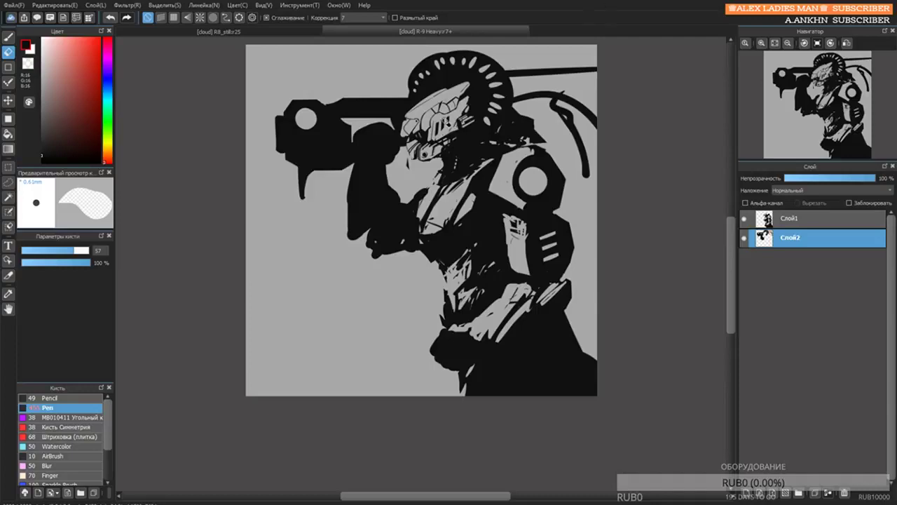
# Hide the rifle layer Слой2 and create a new layer between it and the robot layer.
pyautogui.scroll(3, 443, 120)
pyautogui.scroll(-4, 435, 98)
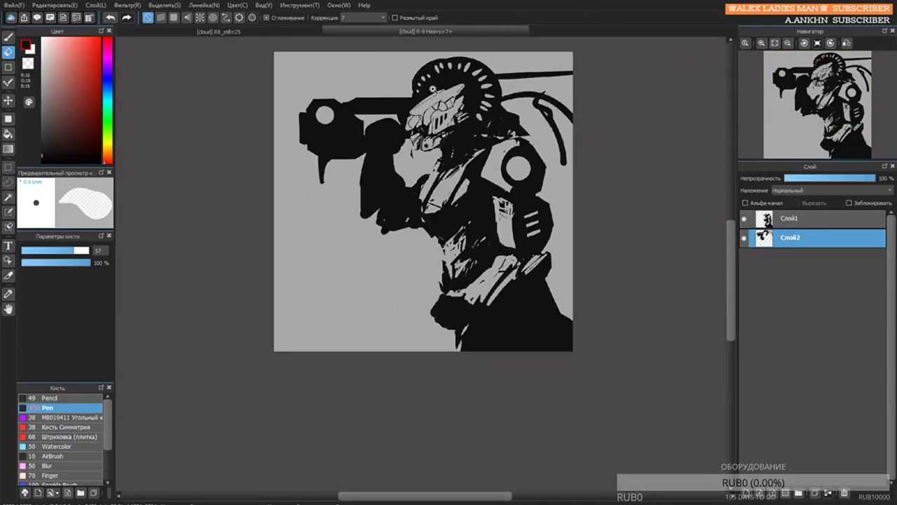
pyautogui.scroll(1, 432, 89)
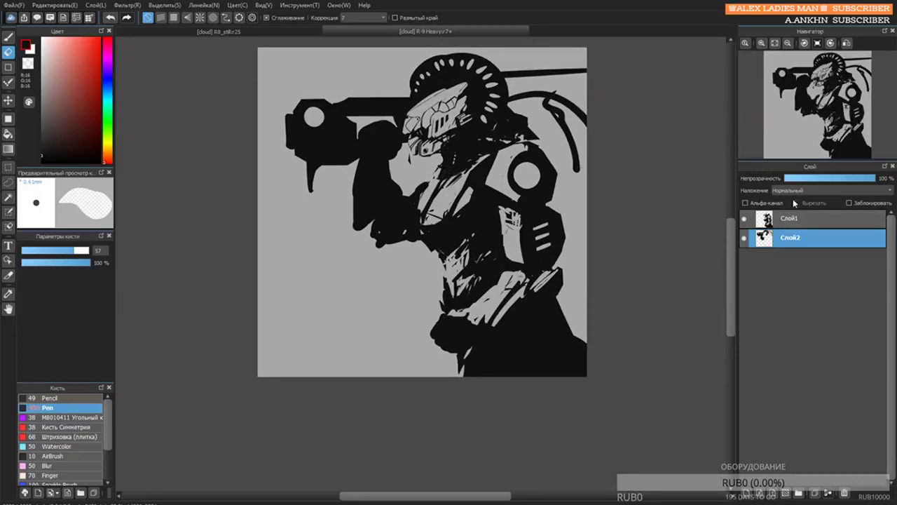
pyautogui.click(744, 238)
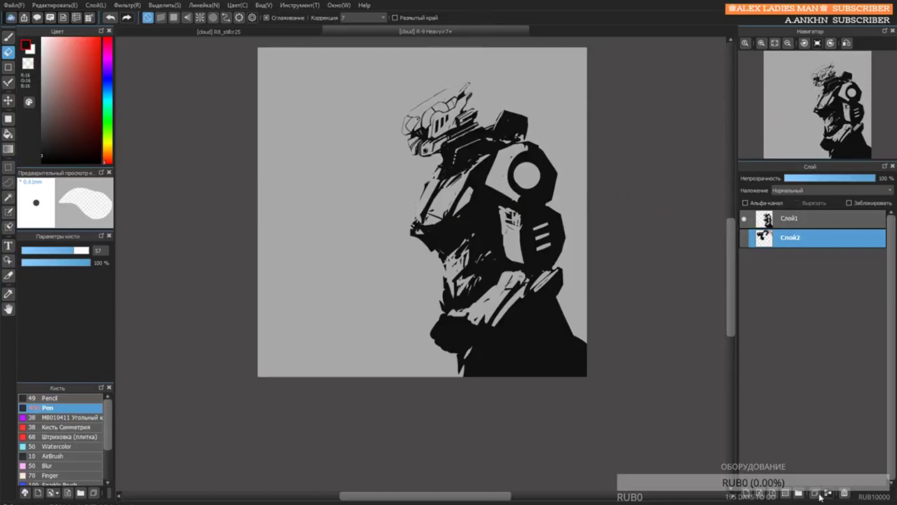
pyautogui.click(822, 493)
# Paint bulky black arms on the new layer, extending forward from the chest and waist and meeting at the canvas edge.
pyautogui.press('b')
pyautogui.moveTo(361, 221)
pyautogui.mouseDown()
pyautogui.moveTo(348, 300)
pyautogui.moveTo(291, 307)
pyautogui.moveTo(315, 323)
pyautogui.moveTo(336, 308)
pyautogui.moveTo(328, 293)
pyautogui.moveTo(315, 306)
pyautogui.moveTo(274, 301)
pyautogui.moveTo(356, 301)
pyautogui.moveTo(312, 316)
pyautogui.moveTo(360, 226)
pyautogui.moveTo(290, 280)
pyautogui.moveTo(384, 212)
pyautogui.moveTo(351, 298)
pyautogui.moveTo(409, 317)
pyautogui.moveTo(547, 326)
pyautogui.moveTo(297, 308)
pyautogui.moveTo(319, 338)
pyautogui.moveTo(511, 341)
pyautogui.moveTo(381, 317)
pyautogui.moveTo(335, 323)
pyautogui.moveTo(457, 325)
pyautogui.moveTo(410, 343)
pyautogui.moveTo(279, 326)
pyautogui.moveTo(396, 228)
pyautogui.moveTo(405, 203)
pyautogui.moveTo(392, 217)
pyautogui.mouseUp()
pyautogui.hotkey('ctrl', 'z')
pyautogui.press('[')
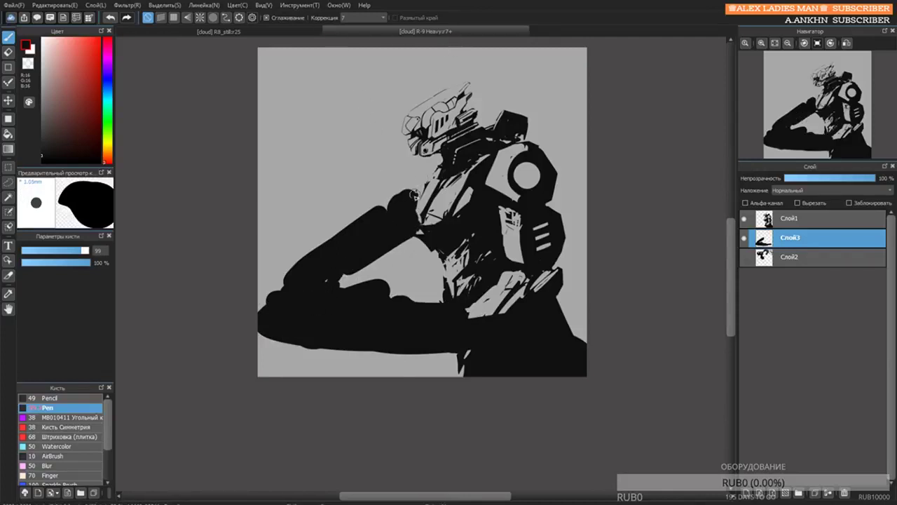
# Fill out the black arm silhouette on Слой3 at the shoulder, along the forearm's lower edge and around the waist.
pyautogui.moveTo(416, 208); pyautogui.dragTo(429, 180)
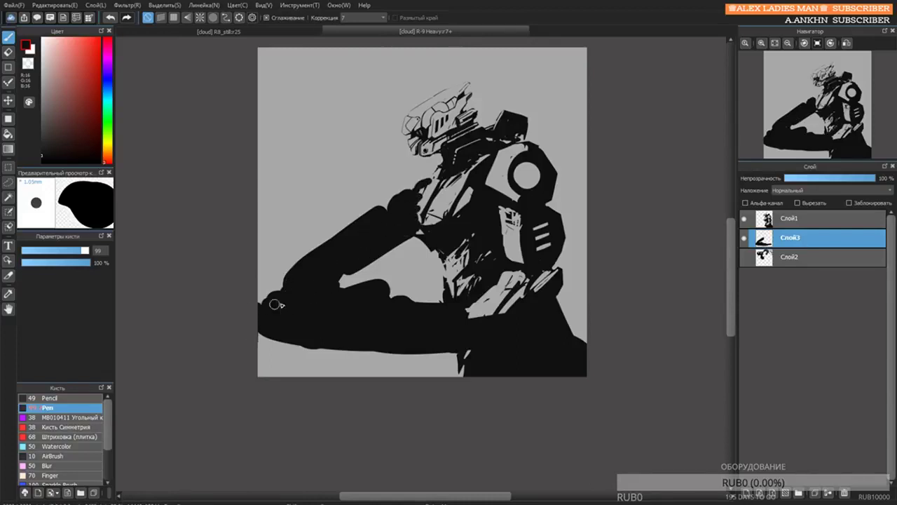
pyautogui.moveTo(275, 304)
pyautogui.mouseDown()
pyautogui.moveTo(269, 342)
pyautogui.moveTo(459, 355)
pyautogui.mouseUp()
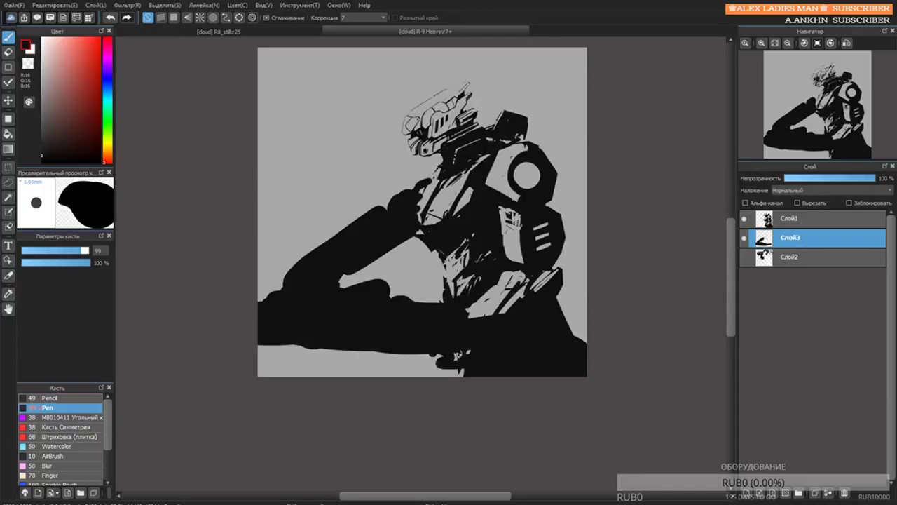
pyautogui.moveTo(452, 315); pyautogui.dragTo(520, 322)
pyautogui.press('e')
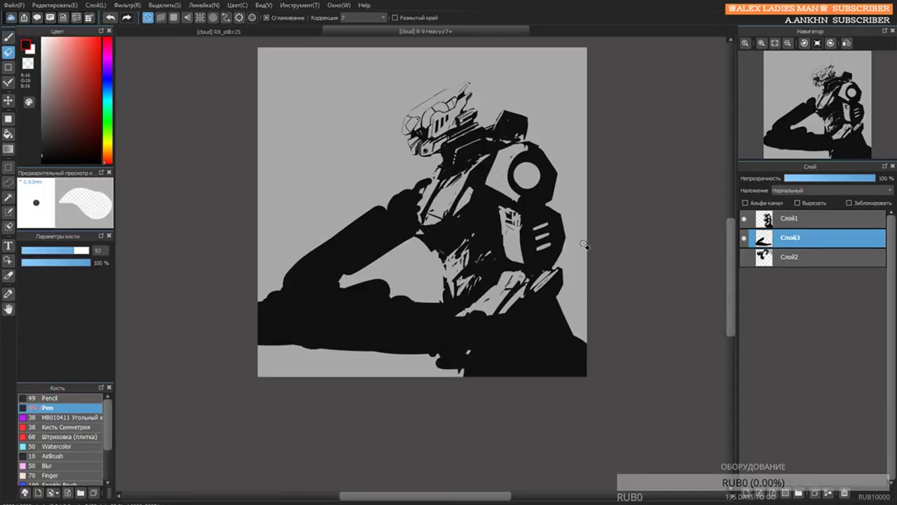
pyautogui.press('b')
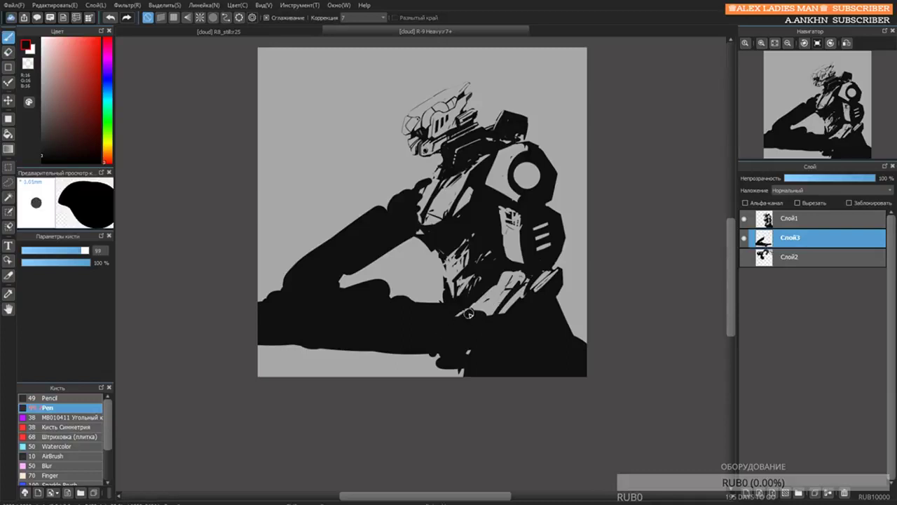
# Merge the robot layer Слой1 down into the arm layer Слой3.
pyautogui.click(766, 223)
pyautogui.press('e')
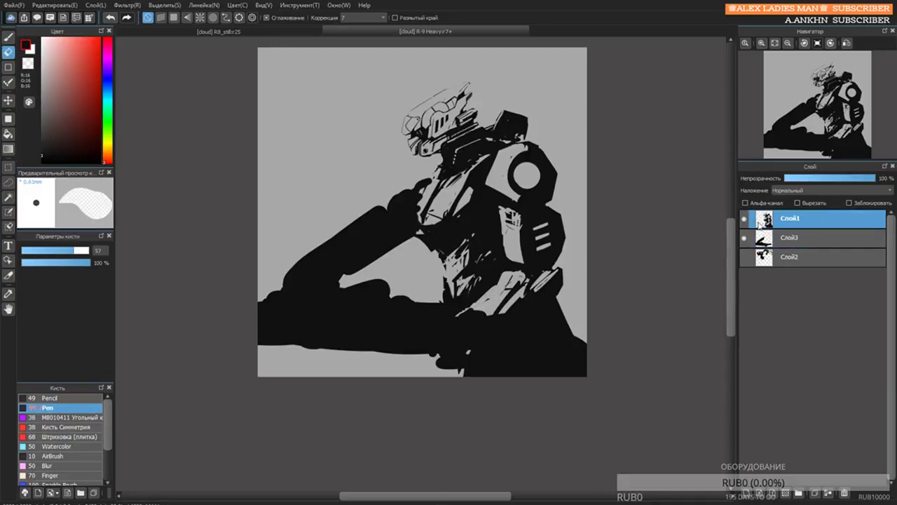
pyautogui.hotkey('ctrl', 'e')
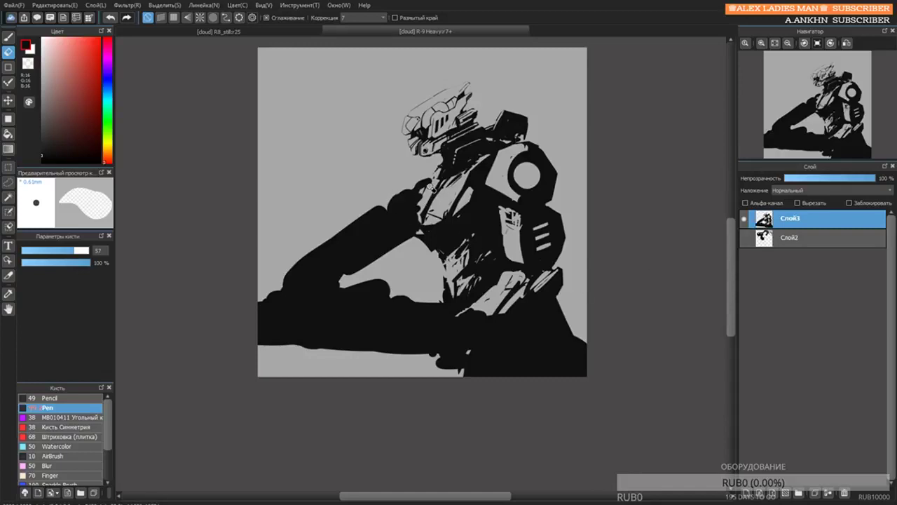
# Erase highlight lines along the upper arm, finger-like stripes at the canvas edge, and contour details on the forearm, wrist and hip.
pyautogui.moveTo(415, 191); pyautogui.dragTo(387, 207)
pyautogui.moveTo(428, 181)
pyautogui.mouseDown()
pyautogui.moveTo(301, 275)
pyautogui.moveTo(387, 219)
pyautogui.mouseUp()
pyautogui.moveTo(267, 313)
pyautogui.mouseDown()
pyautogui.moveTo(259, 309)
pyautogui.moveTo(306, 306)
pyautogui.mouseUp()
pyautogui.moveTo(245, 328)
pyautogui.mouseDown()
pyautogui.moveTo(324, 331)
pyautogui.moveTo(319, 319)
pyautogui.mouseUp()
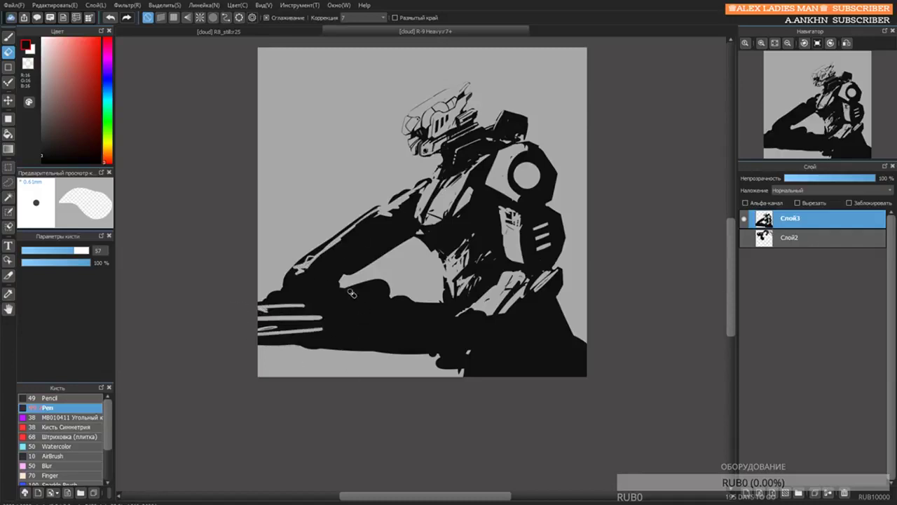
pyautogui.moveTo(351, 293)
pyautogui.mouseDown()
pyautogui.moveTo(372, 287)
pyautogui.moveTo(389, 309)
pyautogui.moveTo(403, 308)
pyautogui.mouseUp()
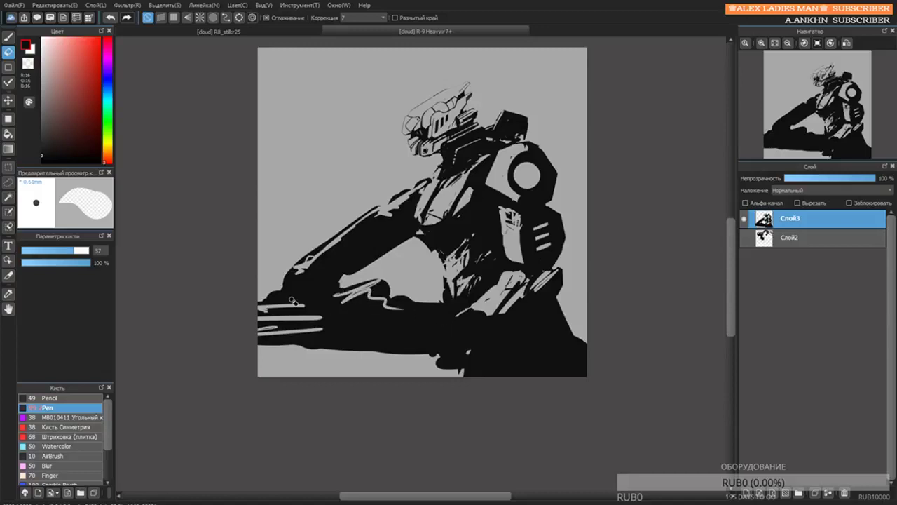
pyautogui.moveTo(308, 284)
pyautogui.mouseDown()
pyautogui.moveTo(323, 283)
pyautogui.moveTo(313, 283)
pyautogui.moveTo(322, 304)
pyautogui.mouseUp()
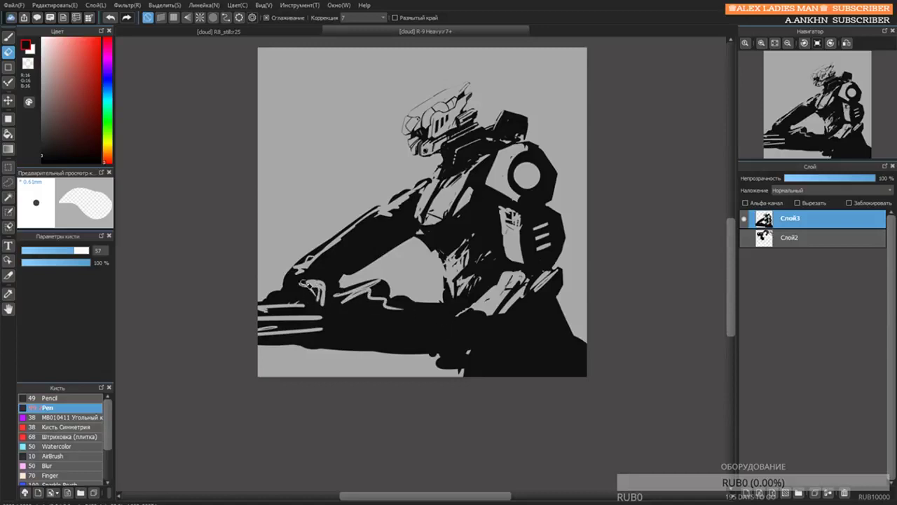
pyautogui.moveTo(464, 317)
pyautogui.mouseDown()
pyautogui.moveTo(443, 323)
pyautogui.moveTo(438, 343)
pyautogui.moveTo(447, 345)
pyautogui.mouseUp()
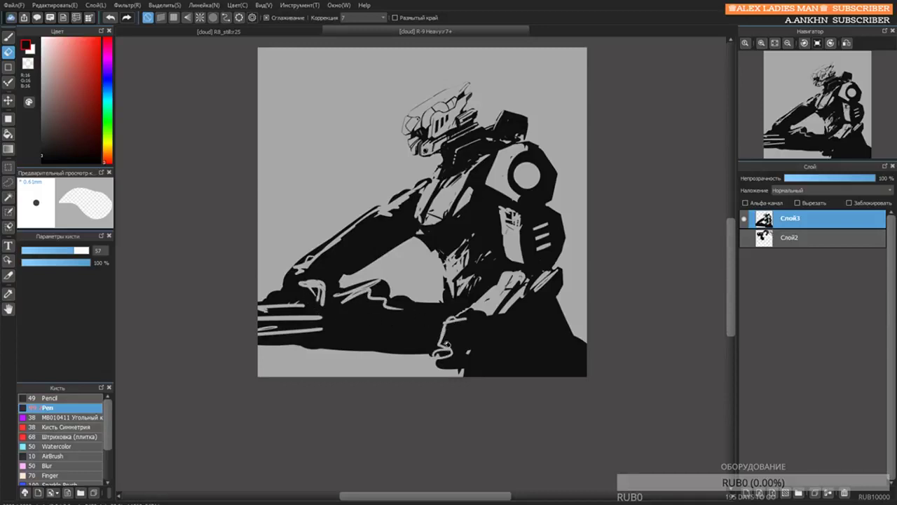
# Paint a bulky black mass beneath the forearm with an enlarged Pen brush.
pyautogui.press('b')
pyautogui.moveTo(357, 350)
pyautogui.mouseDown()
pyautogui.moveTo(378, 380)
pyautogui.moveTo(368, 344)
pyautogui.moveTo(357, 391)
pyautogui.moveTo(383, 344)
pyautogui.moveTo(396, 354)
pyautogui.moveTo(417, 347)
pyautogui.moveTo(394, 366)
pyautogui.moveTo(379, 354)
pyautogui.moveTo(358, 361)
pyautogui.moveTo(408, 374)
pyautogui.mouseUp()
pyautogui.press(']')
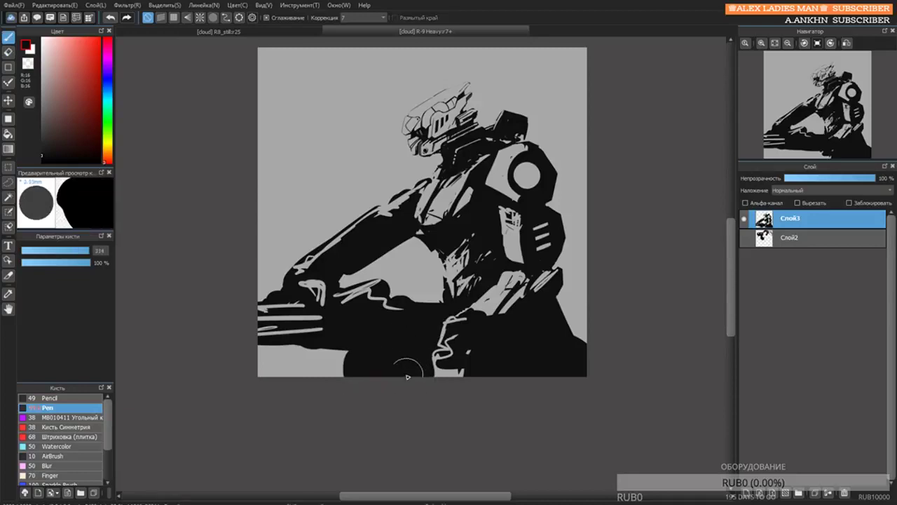
# Extend the canvas around the robot and move the drawing upward within it.
pyautogui.scroll(-2, 411, 95)
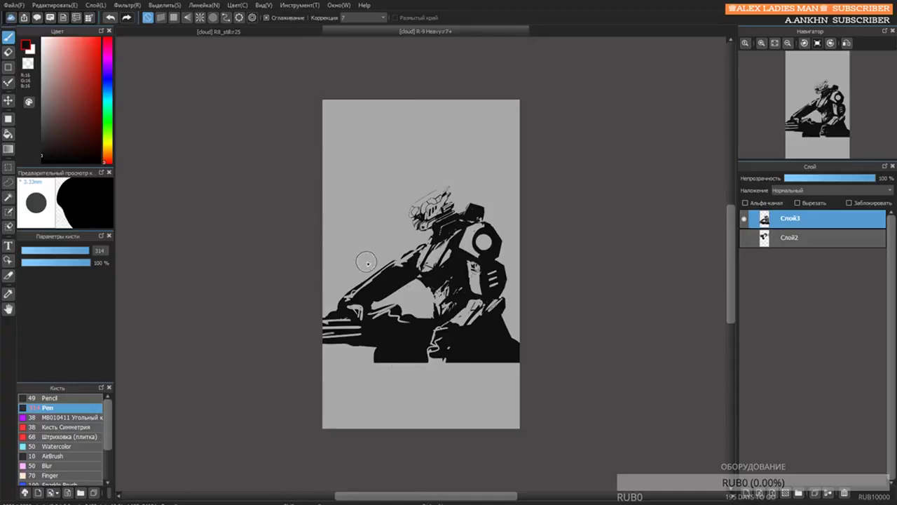
pyautogui.press('v')
pyautogui.moveTo(451, 274); pyautogui.dragTo(459, 226)
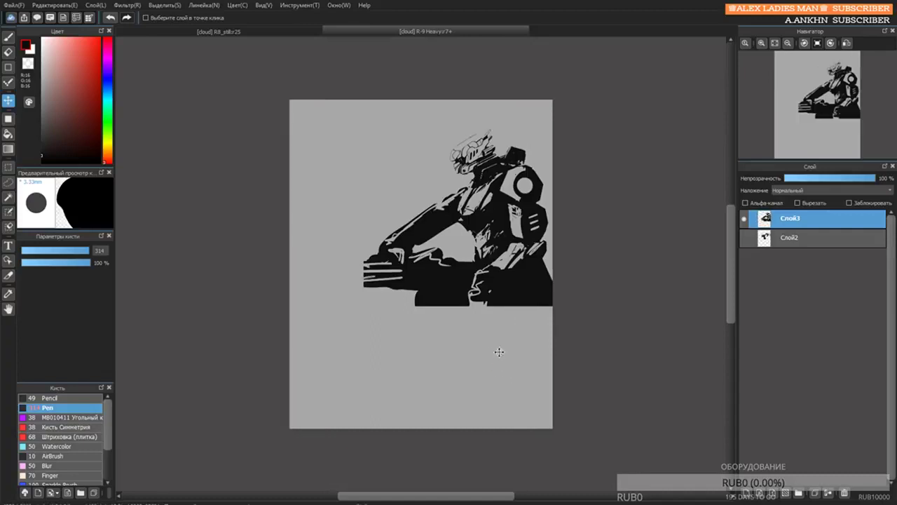
# Erase the striped hand, the front of the forearm and most of the outstretched upper arm with a large eraser.
pyautogui.press('e')
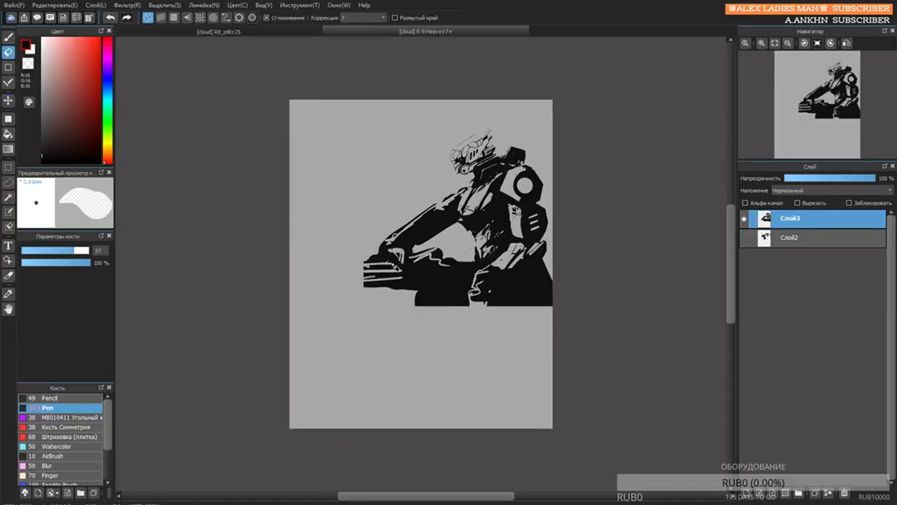
pyautogui.moveTo(405, 277); pyautogui.dragTo(423, 280)
pyautogui.moveTo(368, 275)
pyautogui.mouseDown()
pyautogui.moveTo(377, 298)
pyautogui.moveTo(424, 271)
pyautogui.mouseUp()
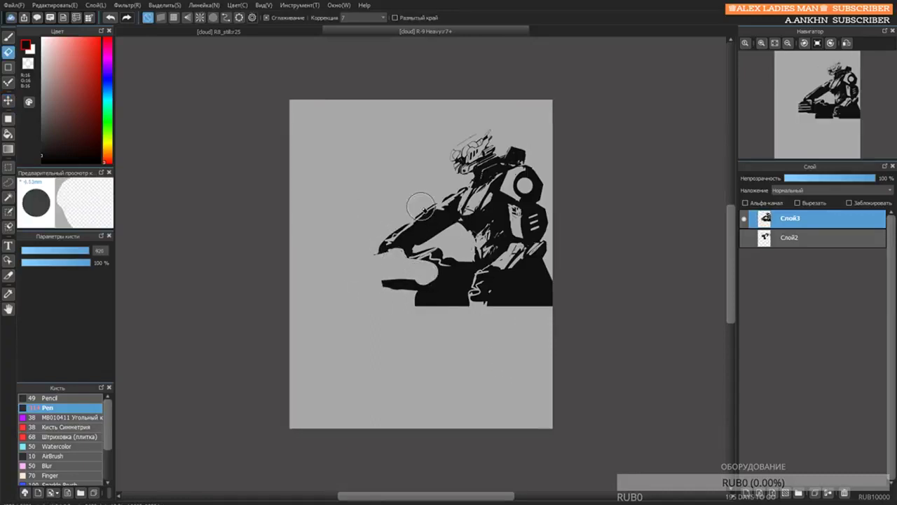
pyautogui.moveTo(387, 242)
pyautogui.mouseDown()
pyautogui.moveTo(433, 200)
pyautogui.moveTo(391, 246)
pyautogui.moveTo(417, 242)
pyautogui.moveTo(427, 213)
pyautogui.moveTo(442, 225)
pyautogui.moveTo(440, 242)
pyautogui.moveTo(442, 229)
pyautogui.moveTo(426, 245)
pyautogui.moveTo(433, 234)
pyautogui.moveTo(445, 239)
pyautogui.moveTo(433, 256)
pyautogui.moveTo(454, 233)
pyautogui.moveTo(438, 250)
pyautogui.moveTo(452, 193)
pyautogui.moveTo(410, 281)
pyautogui.moveTo(426, 277)
pyautogui.moveTo(426, 287)
pyautogui.moveTo(389, 300)
pyautogui.mouseUp()
# Paint a shorter, bent black arm reaching down from the chest to the weapon, using brush size 93.
pyautogui.press('b')
pyautogui.scroll(2, 454, 204)
pyautogui.press('[')
pyautogui.press('[')
pyautogui.press('[')
pyautogui.press('[')
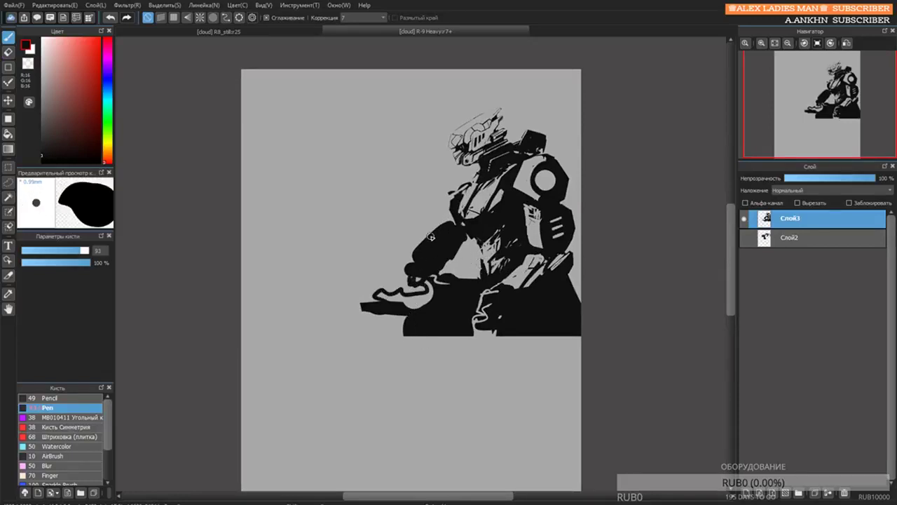
pyautogui.moveTo(445, 247)
pyautogui.mouseDown()
pyautogui.moveTo(445, 182)
pyautogui.moveTo(444, 280)
pyautogui.moveTo(443, 236)
pyautogui.mouseUp()
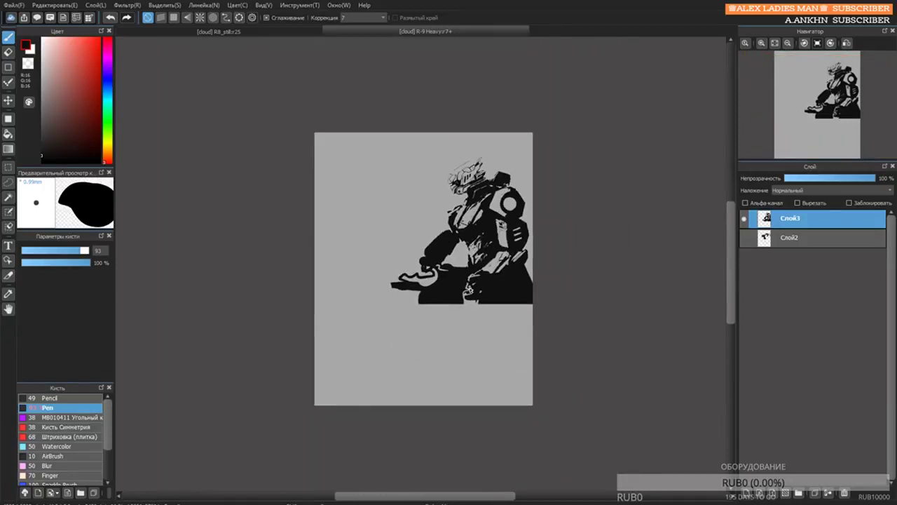
# Paint a large round black disc below the hand, enlarging the brush to smooth its outline.
pyautogui.moveTo(458, 308)
pyautogui.mouseDown()
pyautogui.moveTo(427, 308)
pyautogui.moveTo(446, 297)
pyautogui.moveTo(439, 311)
pyautogui.moveTo(452, 310)
pyautogui.moveTo(459, 299)
pyautogui.moveTo(441, 318)
pyautogui.moveTo(432, 288)
pyautogui.moveTo(464, 296)
pyautogui.moveTo(419, 301)
pyautogui.mouseUp()
pyautogui.press(']')
pyautogui.press(']')
pyautogui.press(']')
pyautogui.hotkey('ctrl', 'z')
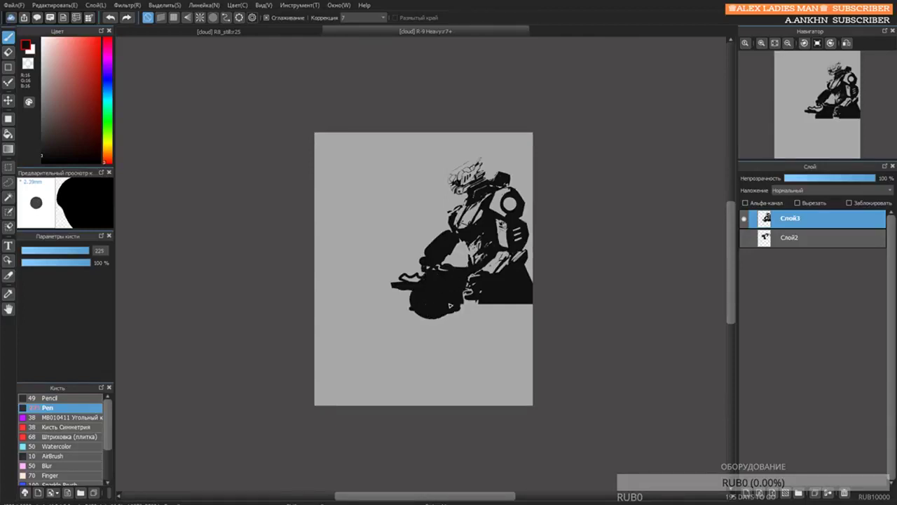
pyautogui.press(']')
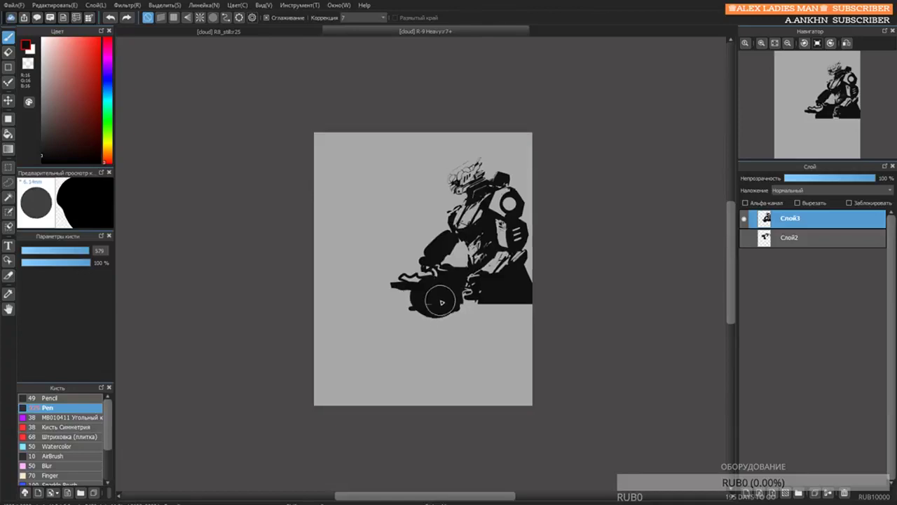
pyautogui.press(']')
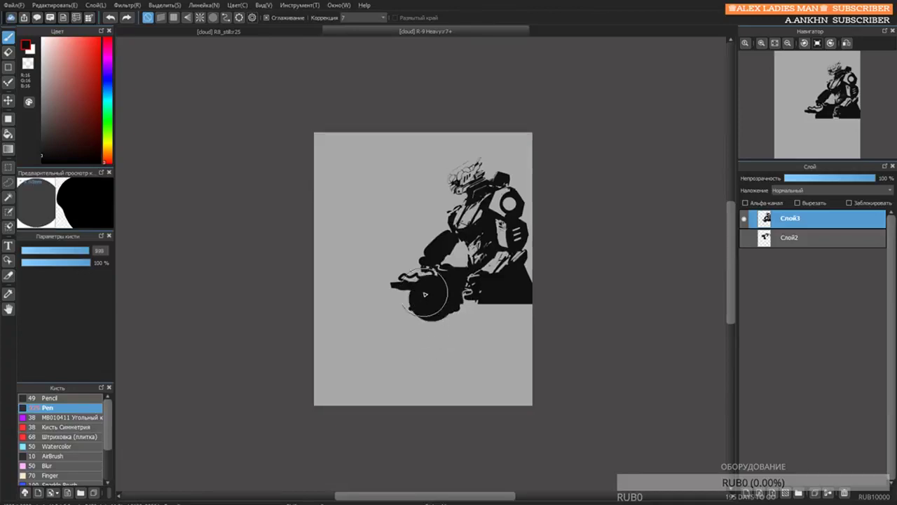
pyautogui.moveTo(425, 294); pyautogui.dragTo(435, 309)
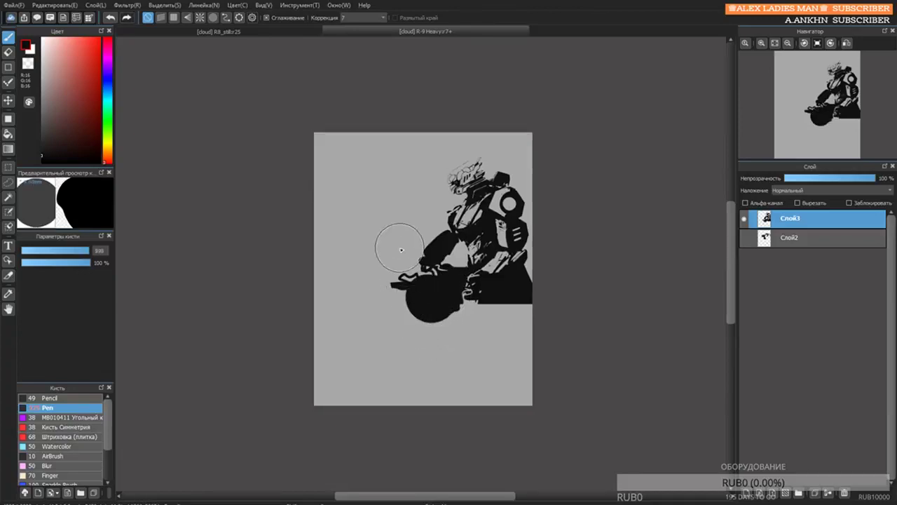
# Try a thin black barrel line extending forward from the disc at brush size 75.
pyautogui.press('[')
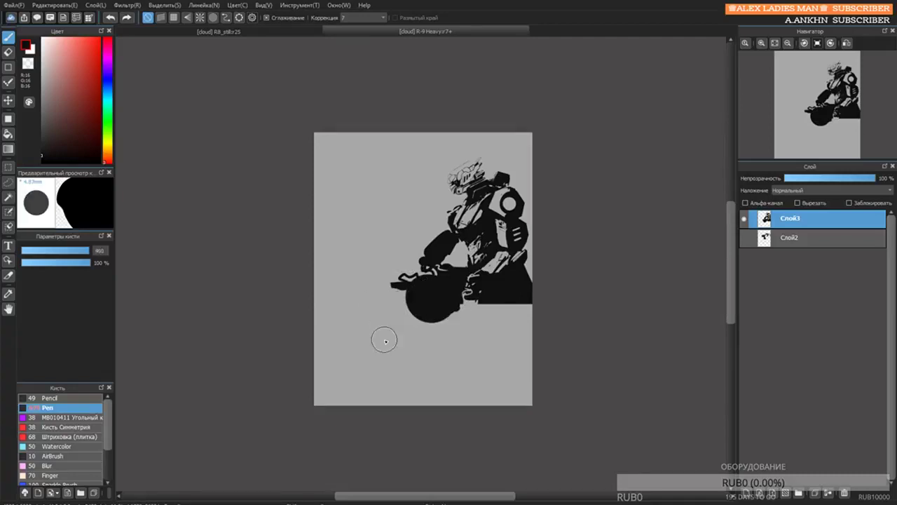
pyautogui.press('[')
pyautogui.moveTo(338, 294); pyautogui.dragTo(403, 295)
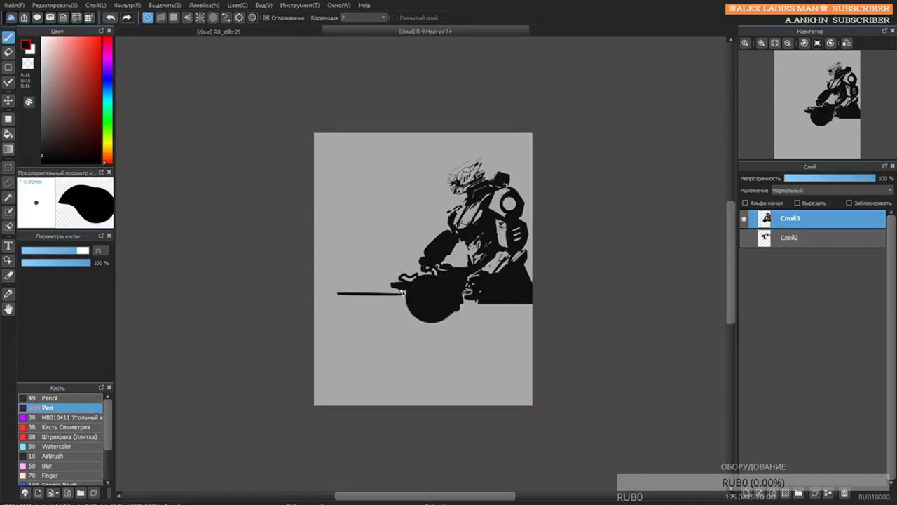
pyautogui.hotkey('ctrl', 'z')
# Paint two long, straight, nearly parallel black barrels extending forward from the disc, using brush size 159.
pyautogui.press(']')
pyautogui.press(']')
pyautogui.press(']')
pyautogui.press('[')
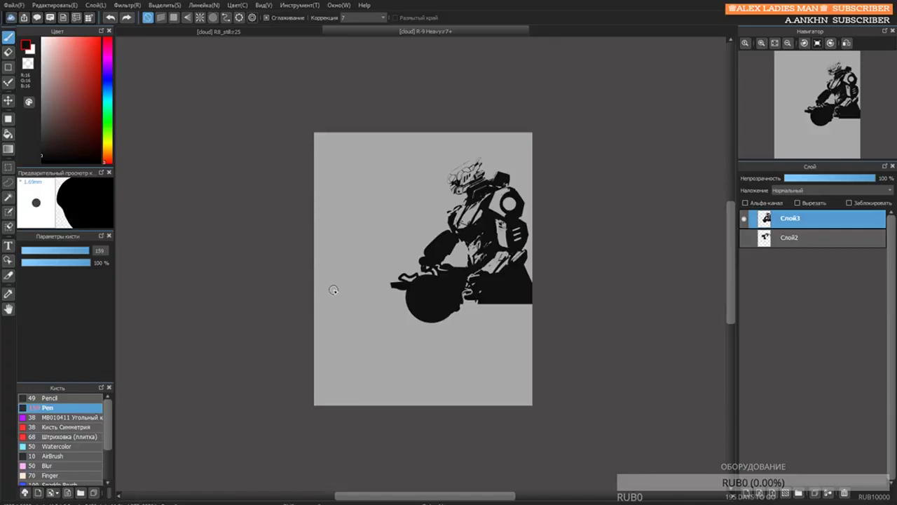
pyautogui.keyDown('shift'); pyautogui.click(427, 295); pyautogui.keyUp('shift')
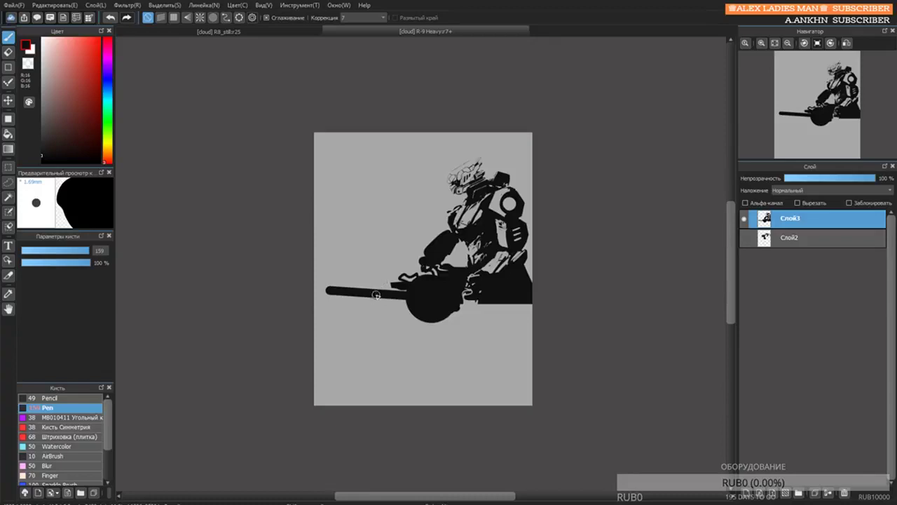
pyautogui.hotkey('ctrl', 'z')
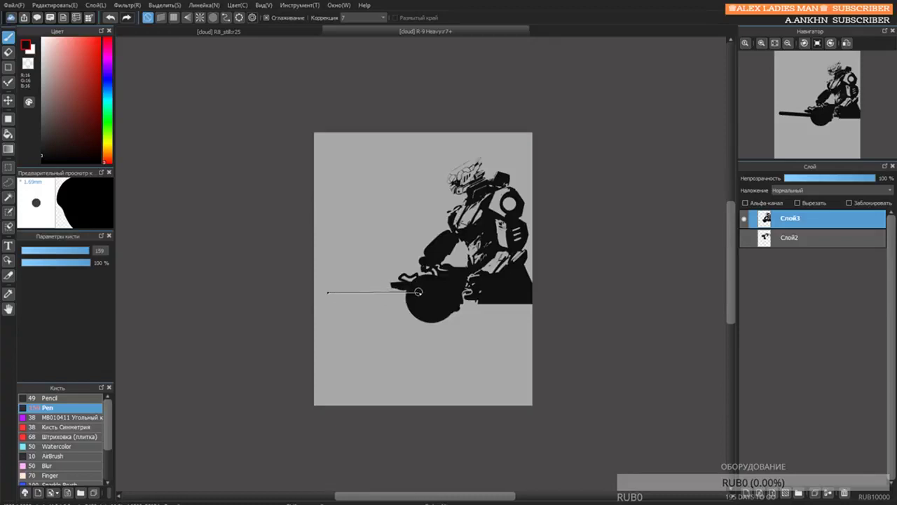
pyautogui.keyDown('shift'); pyautogui.click(424, 300); pyautogui.keyUp('shift')
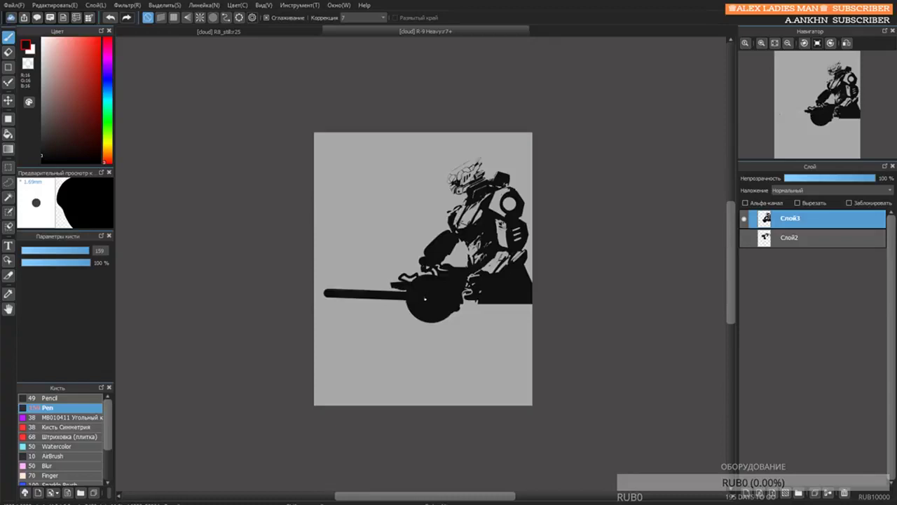
pyautogui.click(324, 307)
pyautogui.keyDown('shift'); pyautogui.click(433, 316); pyautogui.keyUp('shift')
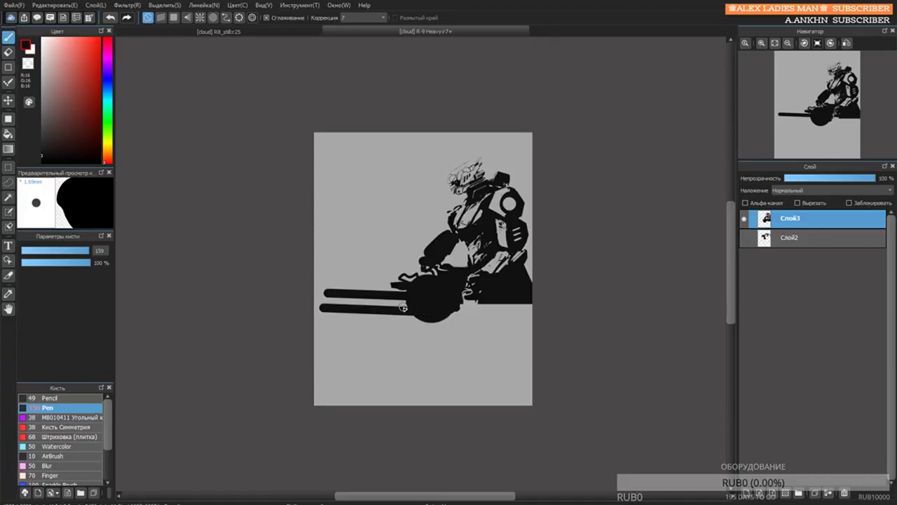
# Erase a large centred circle from the disc with eraser size 811, plus a smaller round notch near the hip.
pyautogui.press('e')
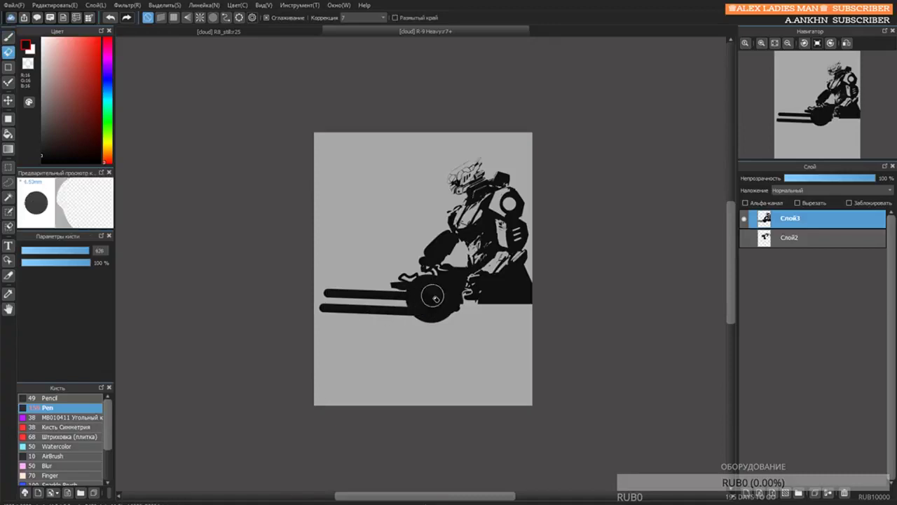
pyautogui.hotkey('ctrl', 'z')
pyautogui.click(472, 300)
pyautogui.press(']')
pyautogui.click(431, 298)
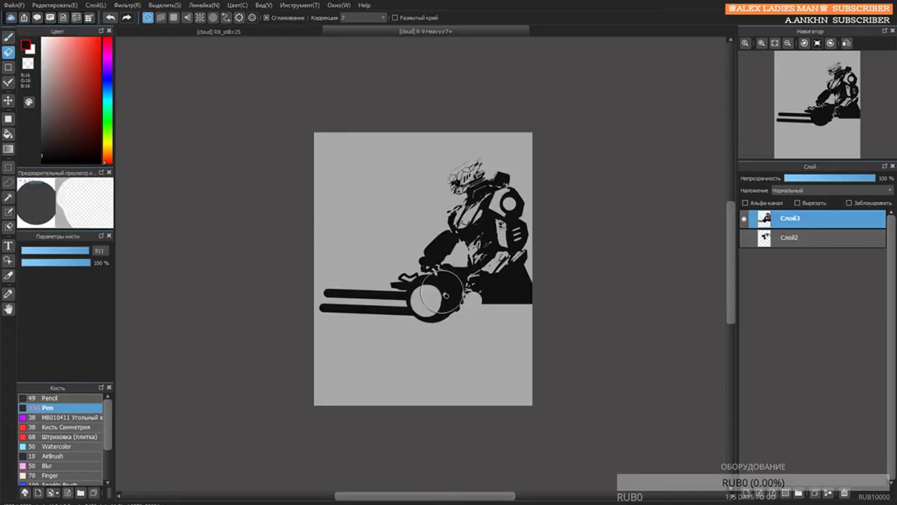
pyautogui.hotkey('ctrl', 'z')
pyautogui.click(432, 300)
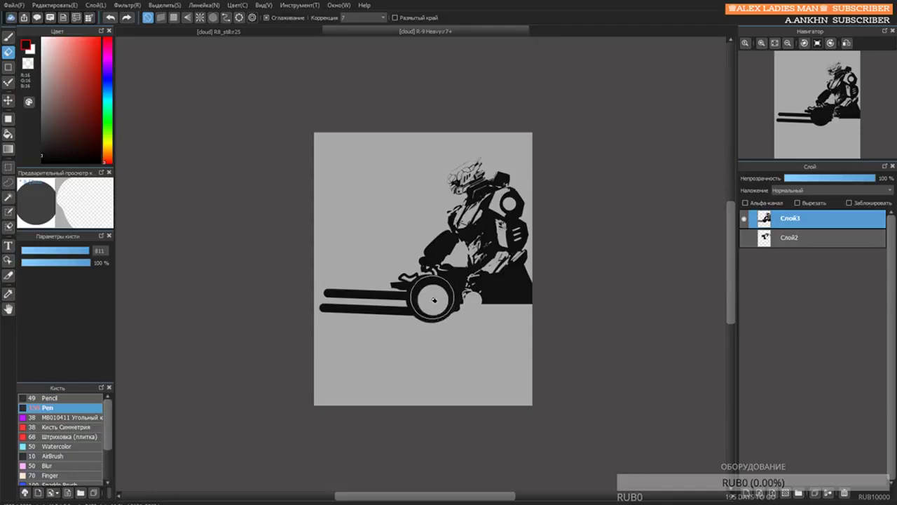
pyautogui.moveTo(442, 299); pyautogui.dragTo(431, 298)
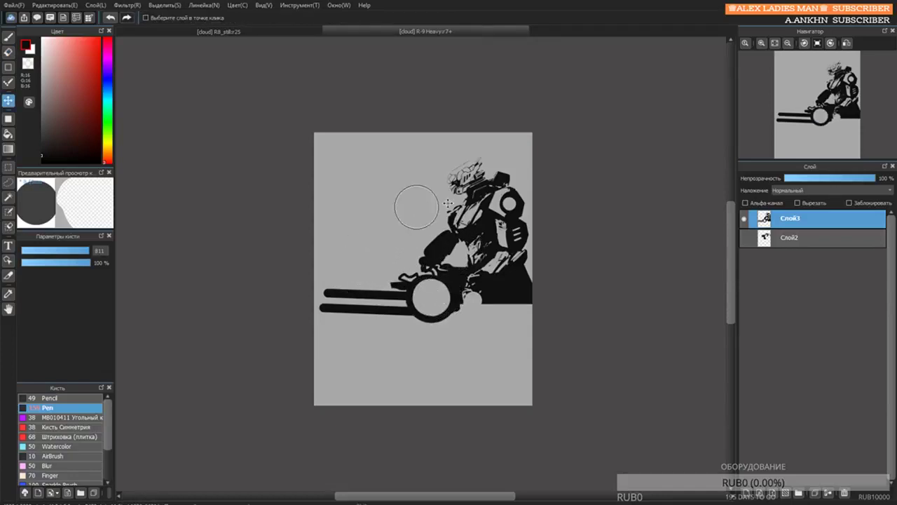
# Try thickening the top of the ring and the upper barrel with black strokes at brush size 159.
pyautogui.press('b')
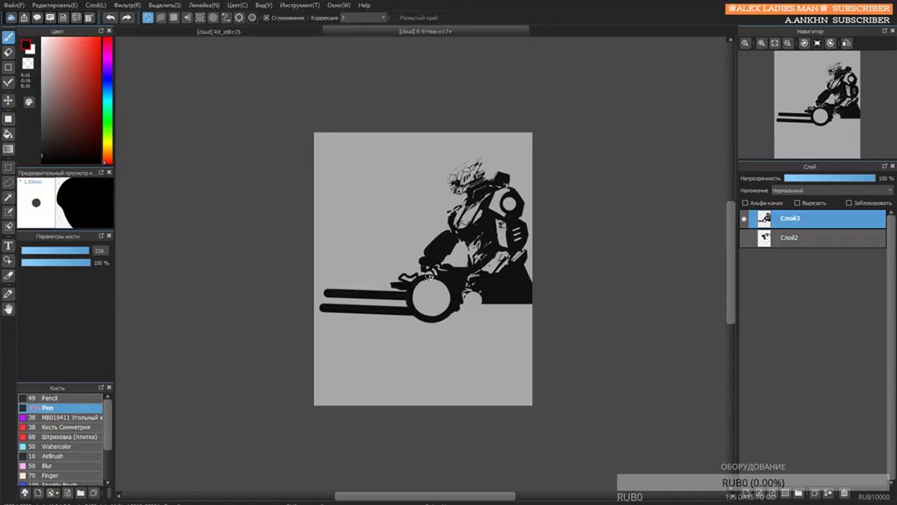
pyautogui.moveTo(430, 276); pyautogui.dragTo(456, 278)
pyautogui.hotkey('ctrl', 'z')
pyautogui.hotkey('ctrl', 'z')
pyautogui.hotkey('ctrl', 'y')
pyautogui.hotkey('ctrl', 'z')
pyautogui.hotkey('ctrl', 'y')
pyautogui.hotkey('ctrl', 'z')
pyautogui.moveTo(363, 288); pyautogui.dragTo(405, 292)
pyautogui.hotkey('ctrl', 'z')
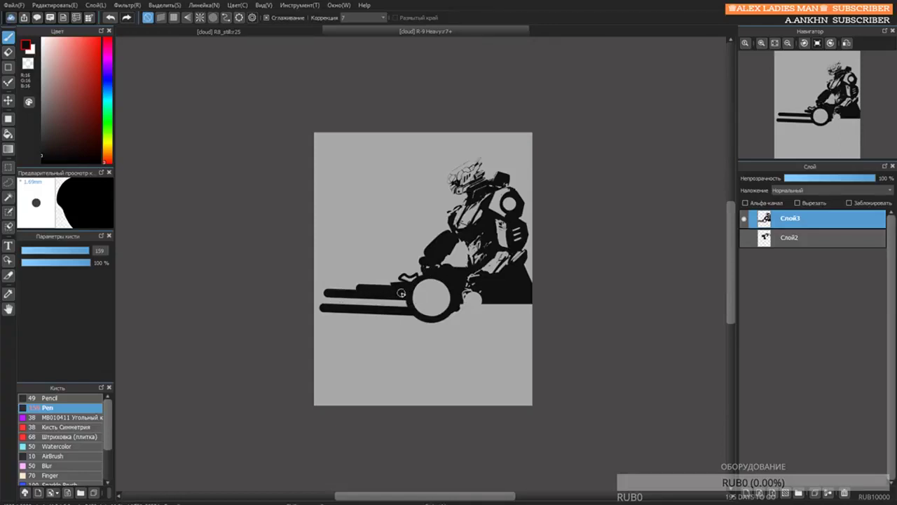
pyautogui.hotkey('ctrl', 'z')
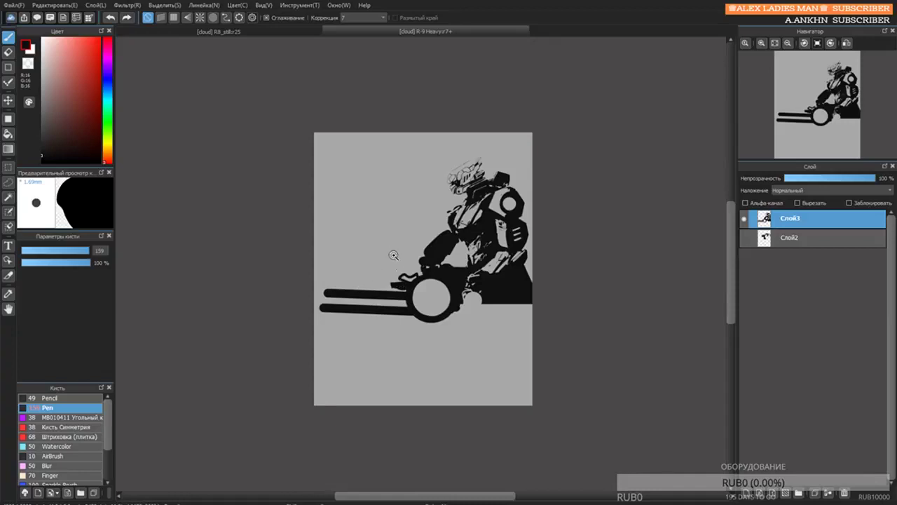
# Erase the rear and lower part of the solid black mass below the hips with eraser size 811.
pyautogui.moveTo(394, 255)
pyautogui.mouseDown()
pyautogui.moveTo(418, 355)
pyautogui.moveTo(391, 325)
pyautogui.mouseUp()
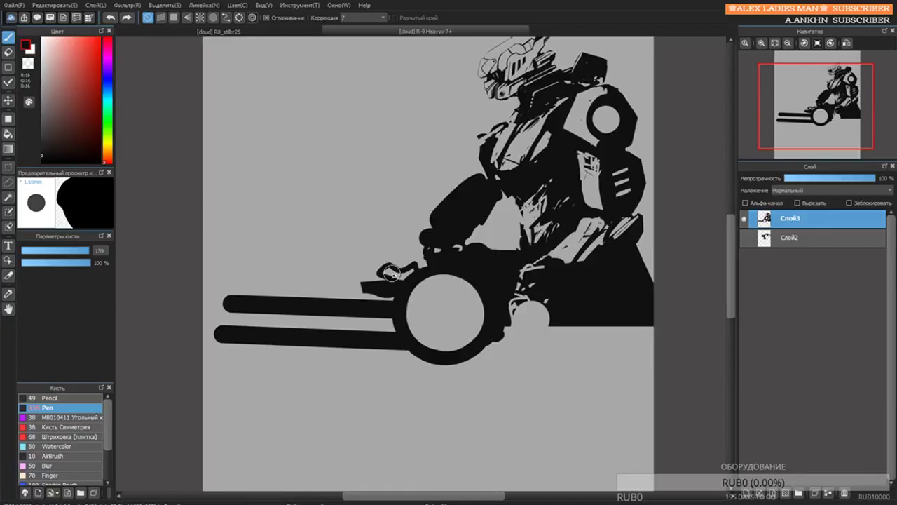
pyautogui.moveTo(470, 191); pyautogui.dragTo(425, 151)
pyautogui.scroll(2, 424, 150)
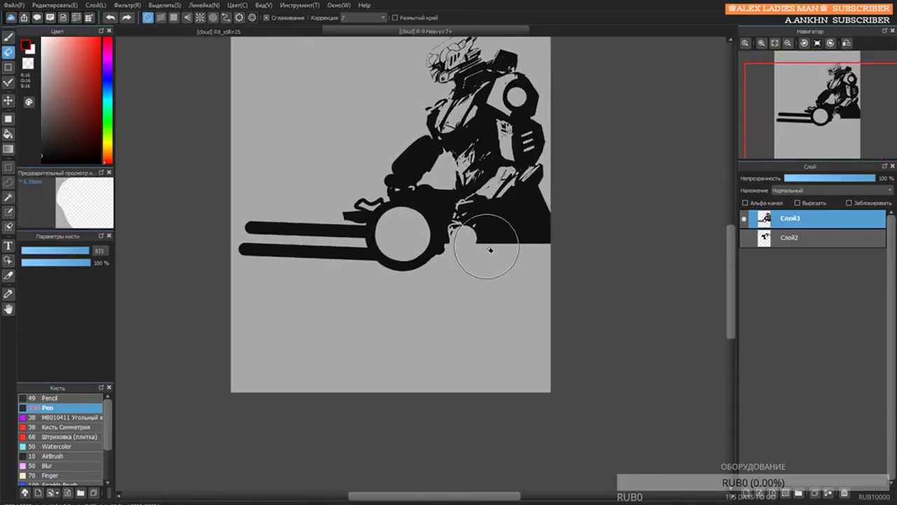
pyautogui.press('e')
pyautogui.moveTo(550, 223); pyautogui.dragTo(520, 288)
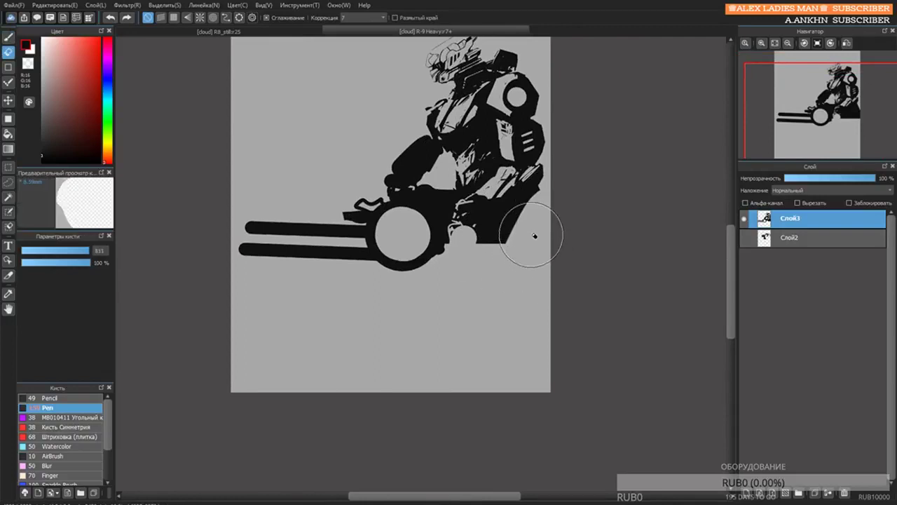
pyautogui.moveTo(535, 234); pyautogui.dragTo(498, 271)
# Rough in the rear leg with dense black pen strokes and the front leg with a loose zigzag line at about size 159.
pyautogui.press('b')
pyautogui.moveTo(538, 208)
pyautogui.mouseDown()
pyautogui.moveTo(543, 228)
pyautogui.moveTo(515, 228)
pyautogui.mouseUp()
pyautogui.moveTo(502, 231)
pyautogui.mouseDown()
pyautogui.moveTo(536, 207)
pyautogui.moveTo(503, 264)
pyautogui.moveTo(537, 232)
pyautogui.mouseUp()
pyautogui.moveTo(495, 239)
pyautogui.mouseDown()
pyautogui.moveTo(516, 350)
pyautogui.moveTo(533, 228)
pyautogui.moveTo(518, 265)
pyautogui.moveTo(497, 236)
pyautogui.moveTo(490, 256)
pyautogui.moveTo(540, 234)
pyautogui.moveTo(531, 265)
pyautogui.mouseUp()
pyautogui.moveTo(452, 245)
pyautogui.mouseDown()
pyautogui.moveTo(416, 288)
pyautogui.moveTo(410, 336)
pyautogui.mouseUp()
pyautogui.moveTo(409, 349); pyautogui.dragTo(449, 275)
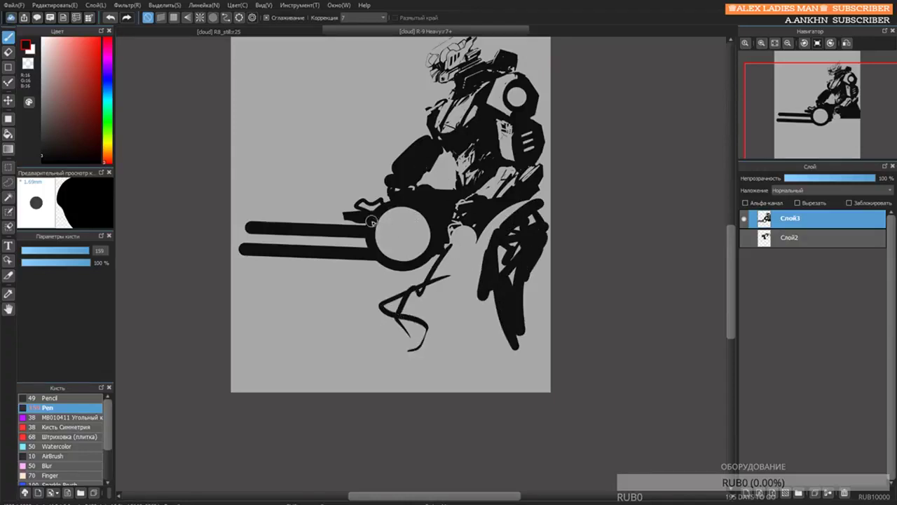
# Fill the gun ring's hole with a black disc at brush size 836, leaving only a thin light circle.
pyautogui.moveTo(381, 226)
pyautogui.mouseDown()
pyautogui.moveTo(420, 230)
pyautogui.moveTo(399, 240)
pyautogui.mouseUp()
pyautogui.press(']')
pyautogui.click(403, 234)
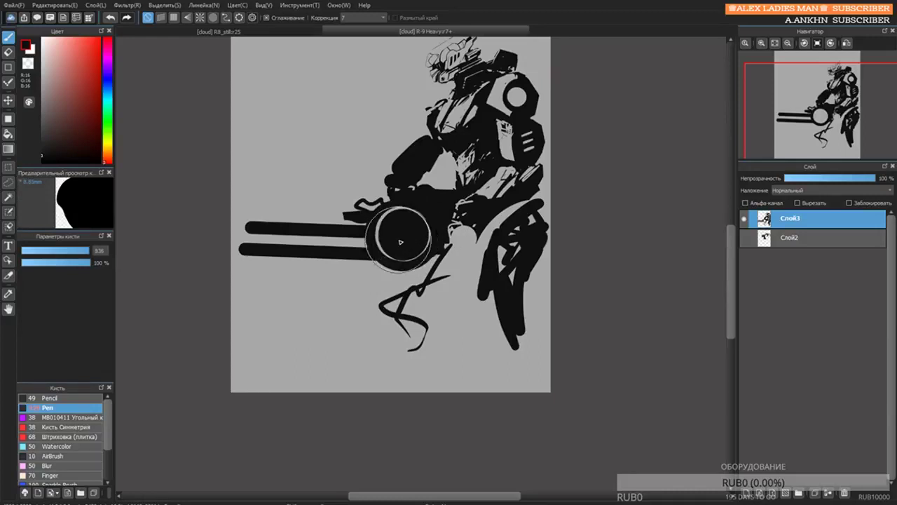
# Erase a thin, straight diagonal slit across the gun's disc with eraser size 50.
pyautogui.press('e')
pyautogui.press('[')
pyautogui.press('[')
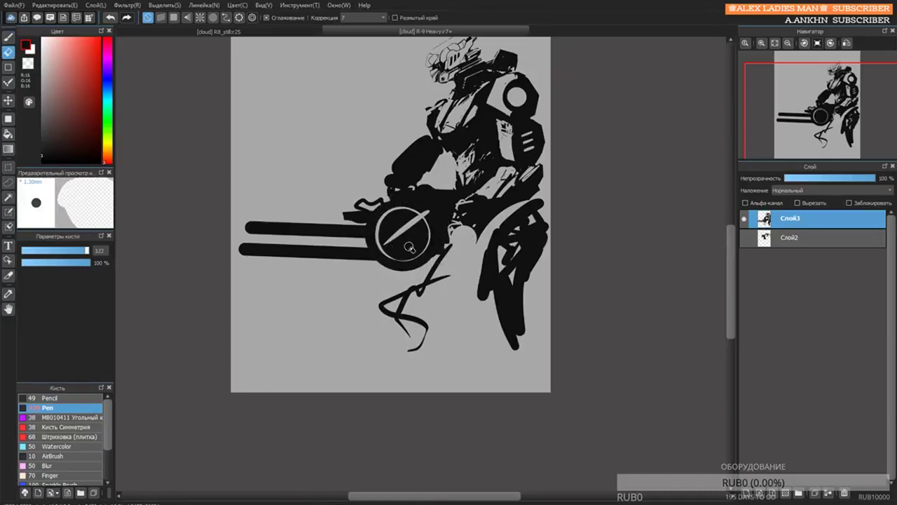
pyautogui.moveTo(418, 219)
pyautogui.mouseDown()
pyautogui.moveTo(409, 241)
pyautogui.moveTo(416, 235)
pyautogui.moveTo(418, 223)
pyautogui.moveTo(388, 249)
pyautogui.moveTo(423, 221)
pyautogui.mouseUp()
pyautogui.hotkey('ctrl', 'z')
pyautogui.hotkey('ctrl', 'z')
pyautogui.press('[')
pyautogui.press('[')
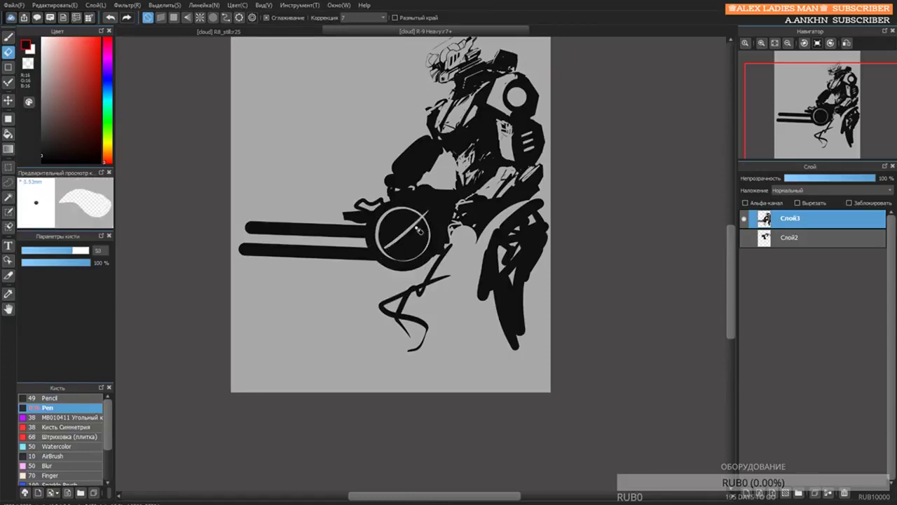
pyautogui.hotkey('ctrl', 'z')
pyautogui.hotkey('ctrl', 'y')
pyautogui.hotkey('ctrl', 'z')
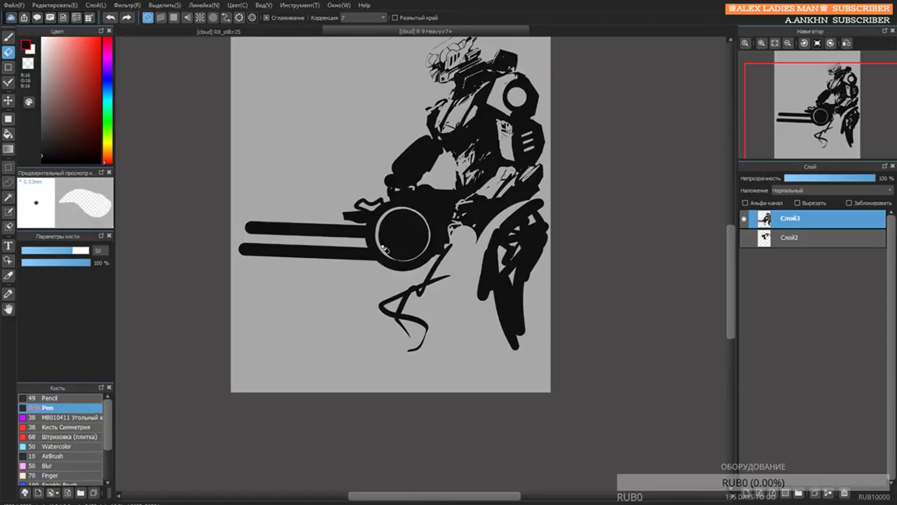
pyautogui.moveTo(383, 248); pyautogui.dragTo(406, 239)
pyautogui.keyDown('shift'); pyautogui.click(423, 220); pyautogui.keyUp('shift')
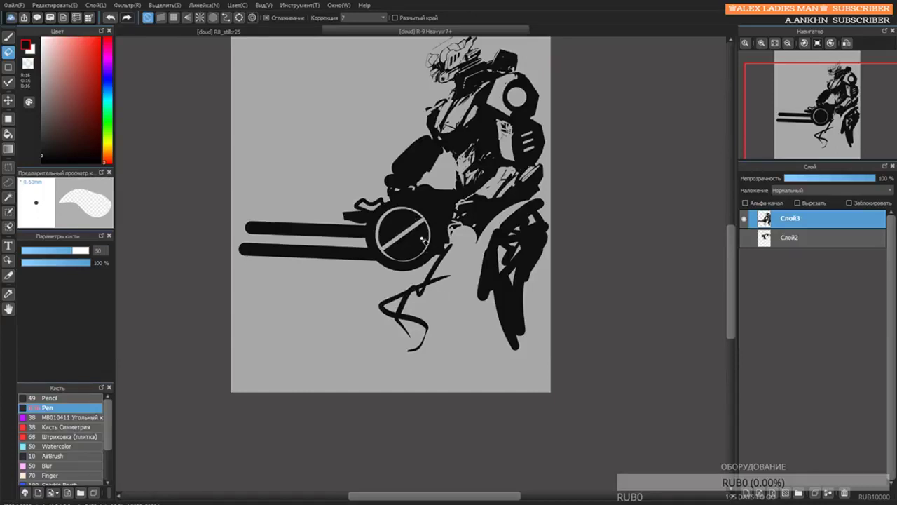
# Shorten the disc's diagonal slit by painting its upper half black with the pen.
pyautogui.press('b')
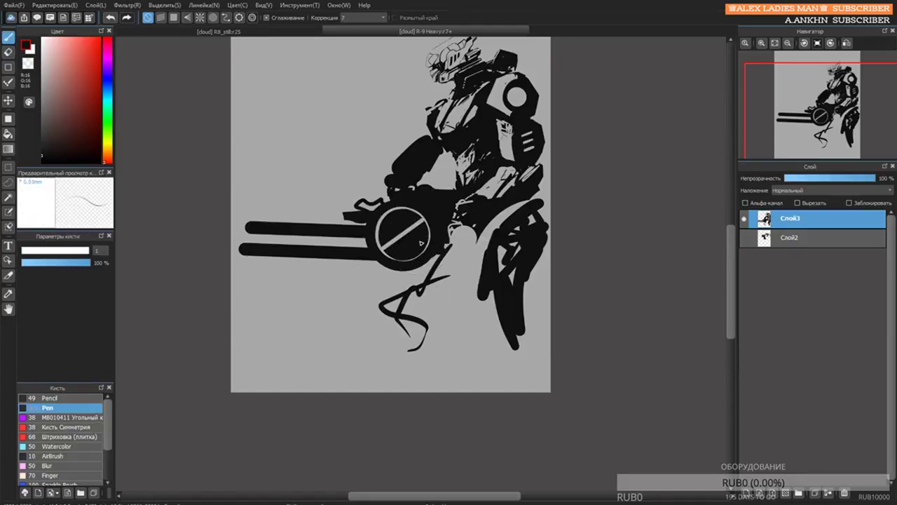
pyautogui.press(']')
pyautogui.press(']')
pyautogui.press(']')
pyautogui.press(']')
pyautogui.press(']')
pyautogui.press(']')
pyautogui.press(']')
pyautogui.press(']')
pyautogui.press(']')
pyautogui.press(']')
pyautogui.moveTo(407, 222)
pyautogui.mouseDown()
pyautogui.moveTo(427, 238)
pyautogui.moveTo(416, 240)
pyautogui.mouseUp()
pyautogui.hotkey('ctrl', 'z')
pyautogui.press(']')
pyautogui.press(']')
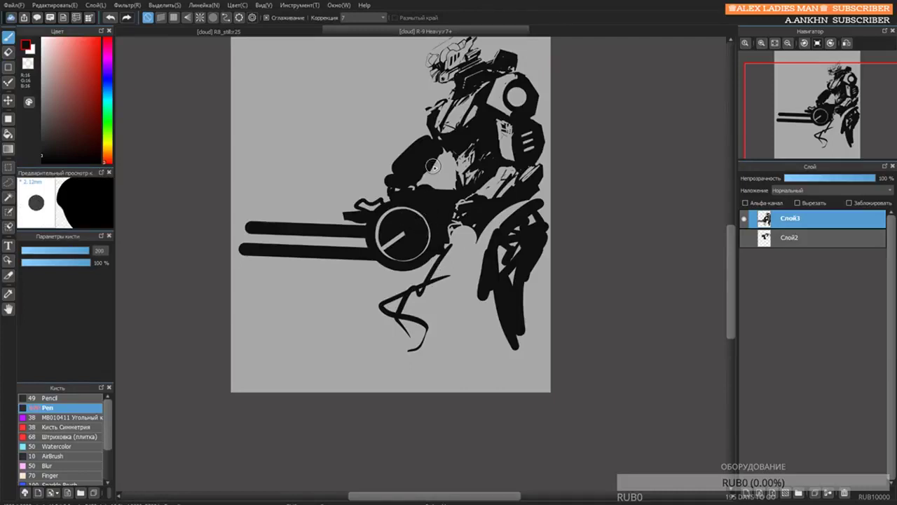
# Thicken the lower barrel into a solid slab with a slanted front using straight black strokes at brush size 200.
pyautogui.scroll(-5, 410, 180)
pyautogui.scroll(5, 410, 181)
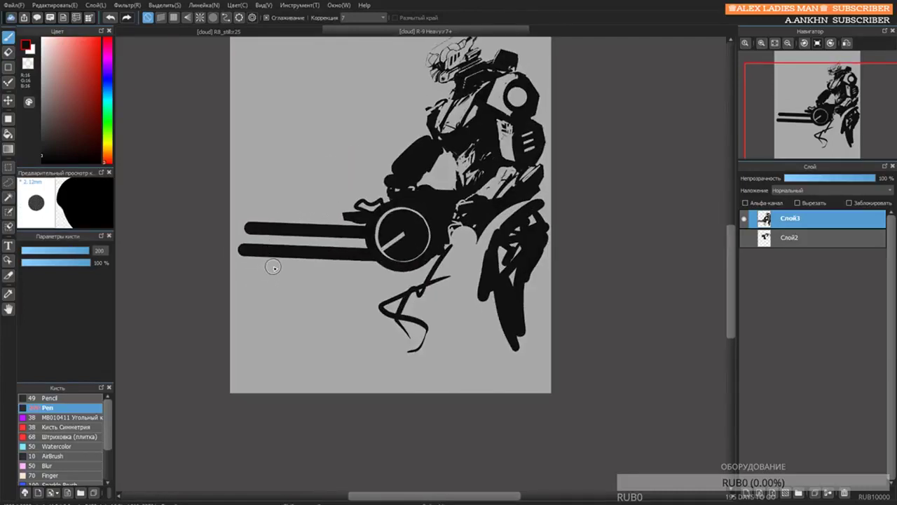
pyautogui.click(245, 251)
pyautogui.keyDown('shift'); pyautogui.click(271, 272); pyautogui.keyUp('shift')
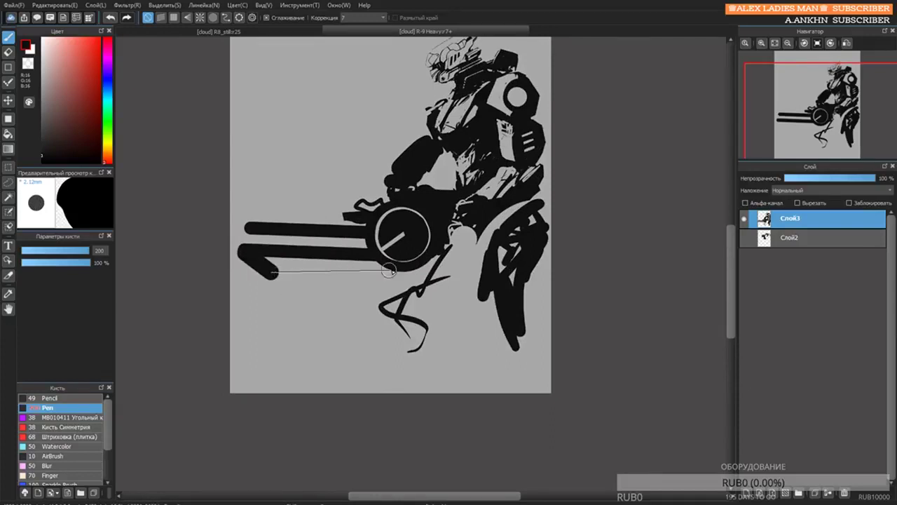
pyautogui.keyDown('shift'); pyautogui.click(413, 279); pyautogui.keyUp('shift')
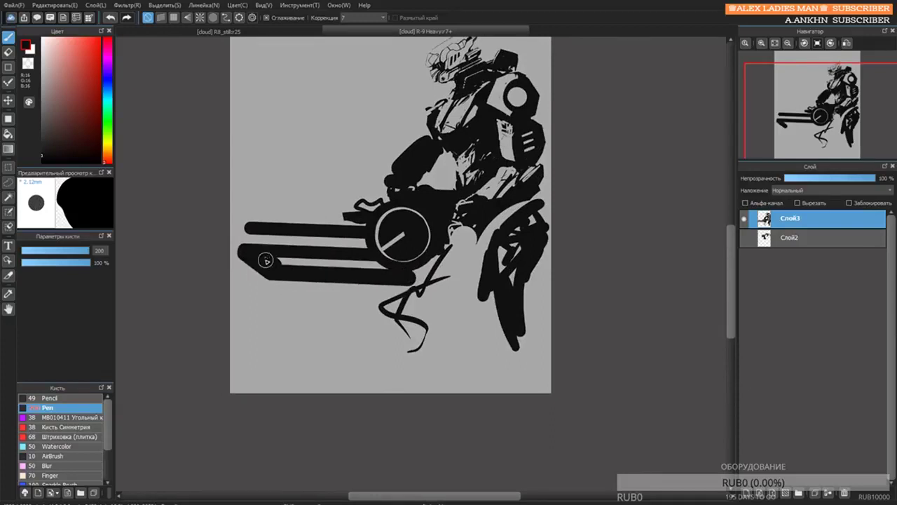
pyautogui.moveTo(266, 260); pyautogui.dragTo(401, 267)
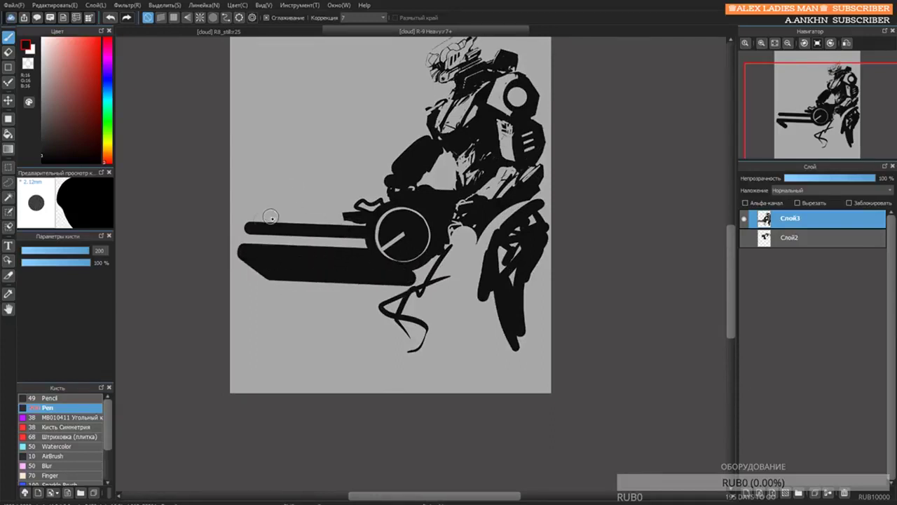
# Try outlining a thin rail with a slanted front above the upper barrel at brush size 68.
pyautogui.press('[')
pyautogui.press('[')
pyautogui.press('[')
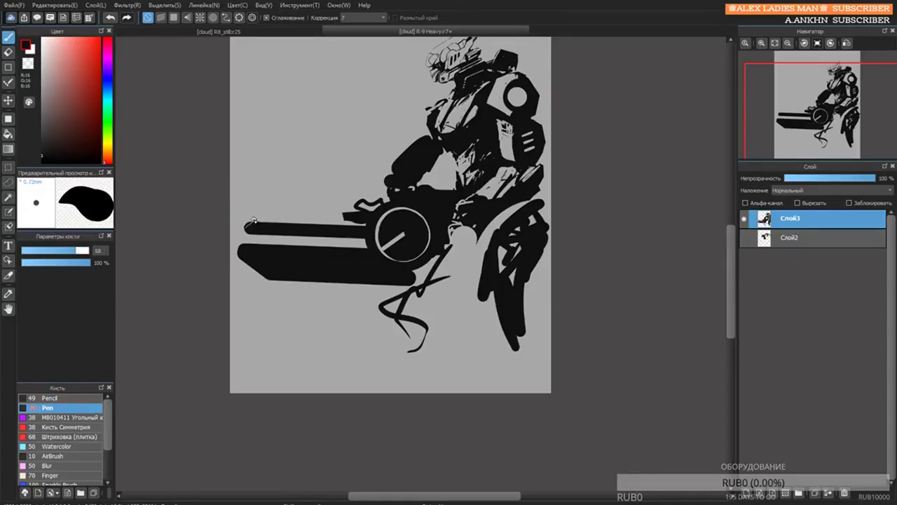
pyautogui.moveTo(254, 218)
pyautogui.mouseDown()
pyautogui.moveTo(244, 228)
pyautogui.moveTo(369, 221)
pyautogui.mouseUp()
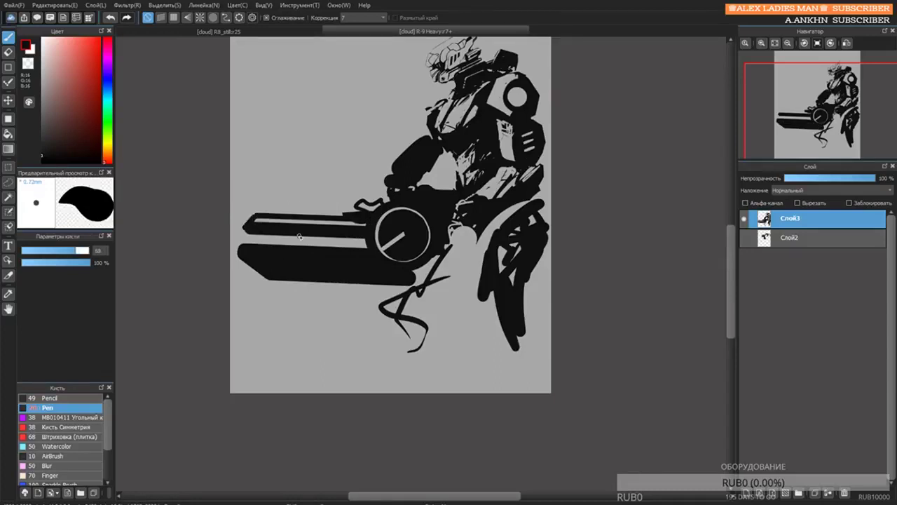
pyautogui.moveTo(268, 221); pyautogui.dragTo(290, 228)
pyautogui.hotkey('ctrl', 'z')
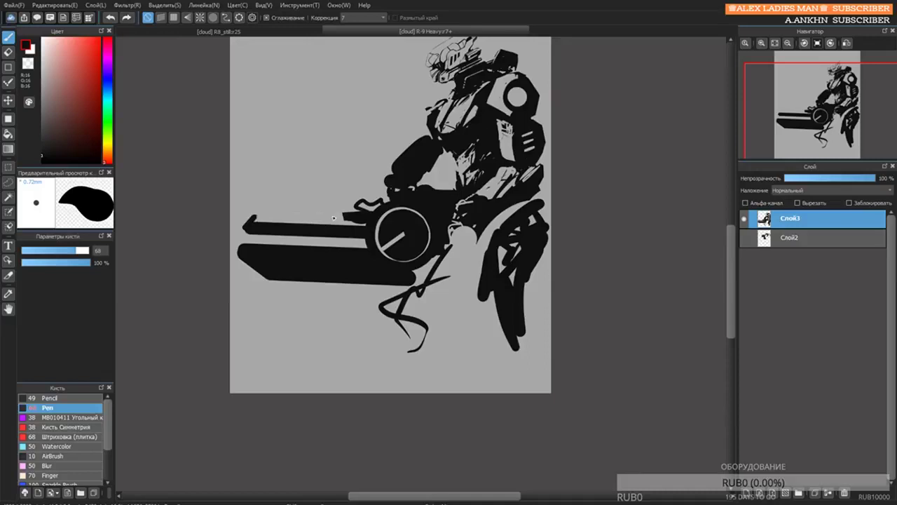
# Trim the front ends of both barrels into crisp, angular shapes with eraser size 81.
pyautogui.press('e')
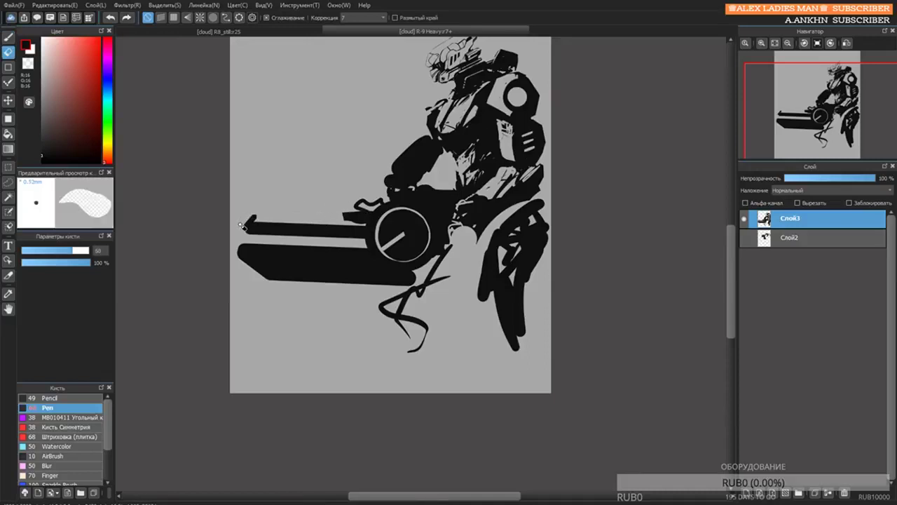
pyautogui.press(']')
pyautogui.press(']')
pyautogui.press(']')
pyautogui.moveTo(238, 233); pyautogui.dragTo(264, 214)
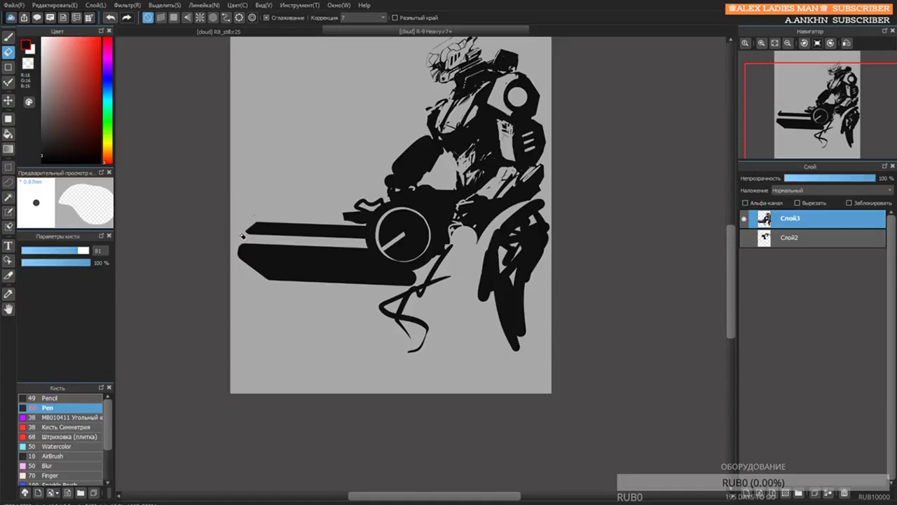
pyautogui.moveTo(241, 264); pyautogui.dragTo(244, 281)
# Erase the front leg's zigzag sketch and bevel the lower barrel's rear end, enlarging the eraser to 250.
pyautogui.moveTo(385, 303)
pyautogui.mouseDown()
pyautogui.moveTo(415, 315)
pyautogui.moveTo(398, 298)
pyautogui.moveTo(422, 299)
pyautogui.moveTo(428, 310)
pyautogui.moveTo(413, 331)
pyautogui.mouseUp()
pyautogui.press(']')
pyautogui.press('[')
pyautogui.moveTo(429, 296)
pyautogui.mouseDown()
pyautogui.moveTo(445, 272)
pyautogui.moveTo(429, 272)
pyautogui.moveTo(422, 293)
pyautogui.mouseUp()
pyautogui.moveTo(447, 251); pyautogui.dragTo(444, 254)
pyautogui.moveTo(419, 282)
pyautogui.mouseDown()
pyautogui.moveTo(443, 268)
pyautogui.moveTo(447, 280)
pyautogui.moveTo(457, 237)
pyautogui.moveTo(448, 256)
pyautogui.moveTo(449, 247)
pyautogui.moveTo(460, 258)
pyautogui.moveTo(453, 234)
pyautogui.moveTo(458, 268)
pyautogui.moveTo(443, 248)
pyautogui.mouseUp()
pyautogui.hotkey('ctrl', 'z')
pyautogui.press(']')
pyautogui.press(']')
pyautogui.hotkey('ctrl', 'z')
pyautogui.hotkey('ctrl', 'z')
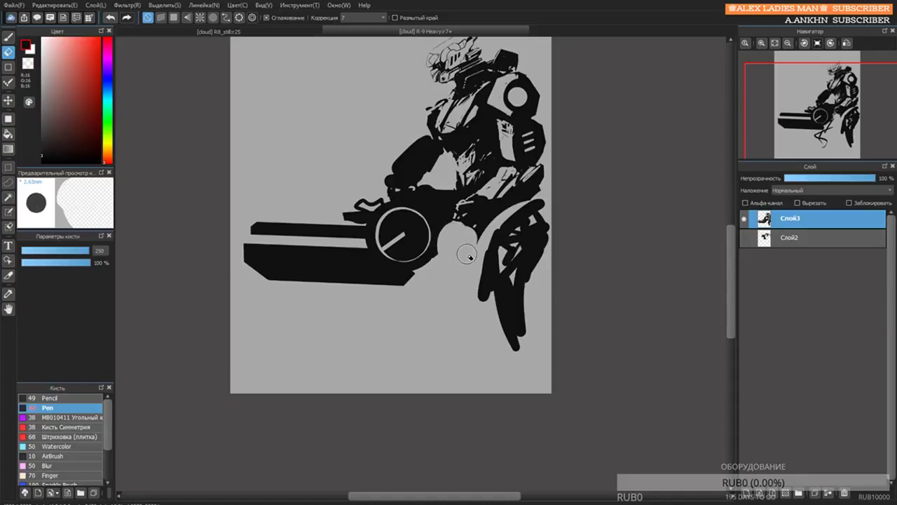
# Erase most of the front arm above the gun with eraser size 250, leaving small fragments near the hand.
pyautogui.press('b')
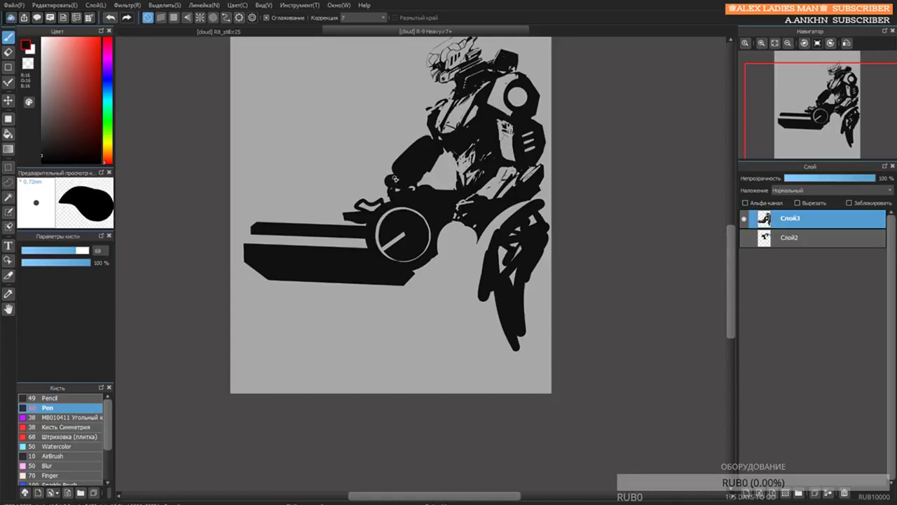
pyautogui.press('e')
pyautogui.moveTo(402, 139)
pyautogui.mouseDown()
pyautogui.moveTo(420, 162)
pyautogui.moveTo(397, 179)
pyautogui.mouseUp()
pyautogui.moveTo(432, 106); pyautogui.dragTo(419, 209)
pyautogui.scroll(5, 419, 208)
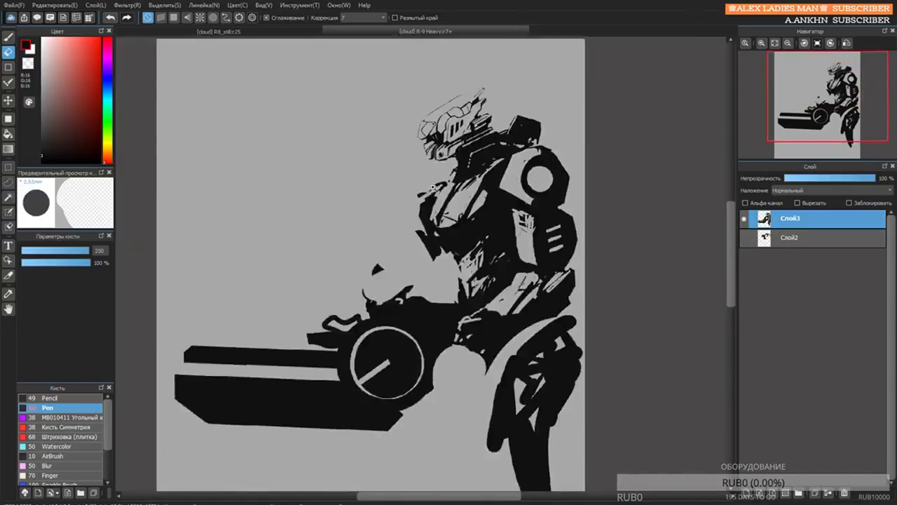
pyautogui.scroll(-4, 432, 197)
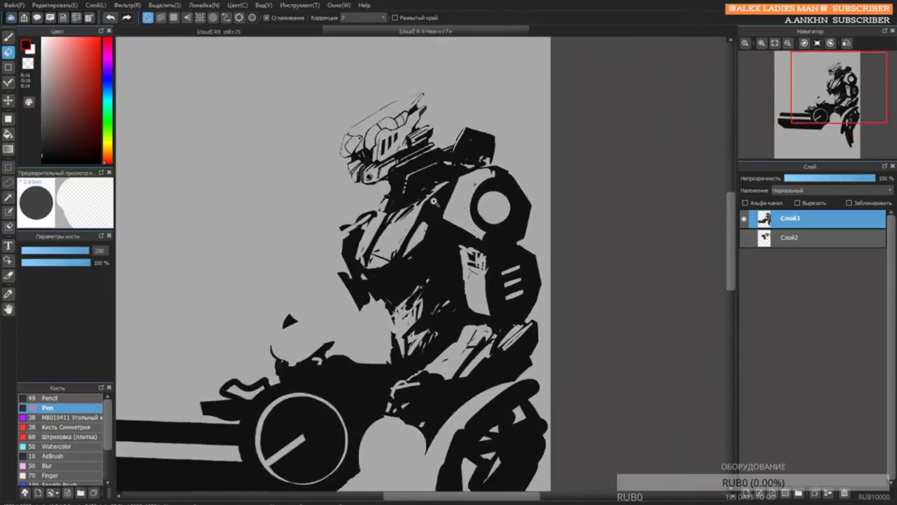
pyautogui.scroll(4, 435, 188)
pyautogui.scroll(-3, 435, 188)
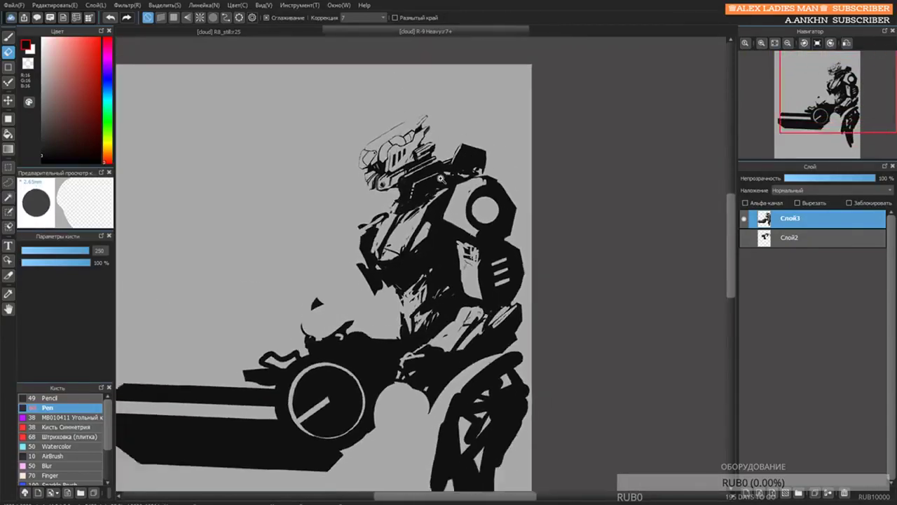
pyautogui.scroll(-1, 490, 168)
# Darken parts of the robot's waist and abdomen with short black strokes at brush size 68.
pyautogui.press('b')
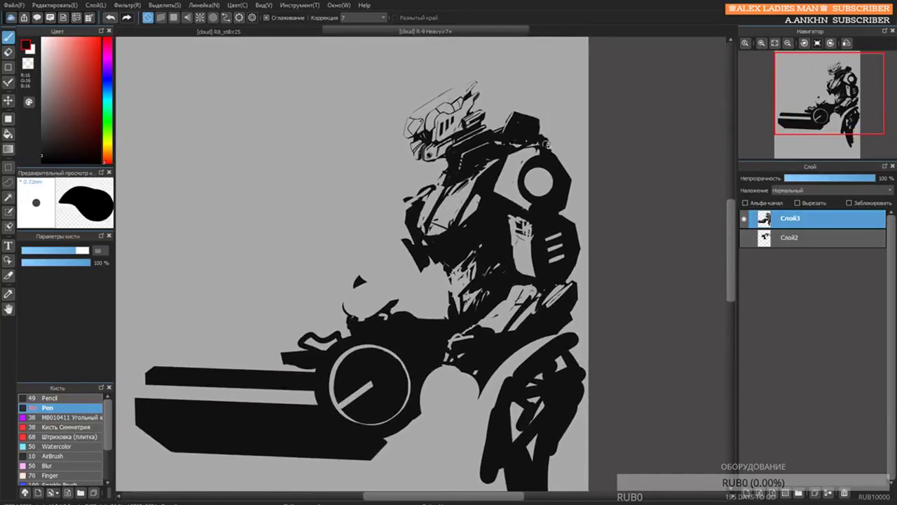
pyautogui.press('e')
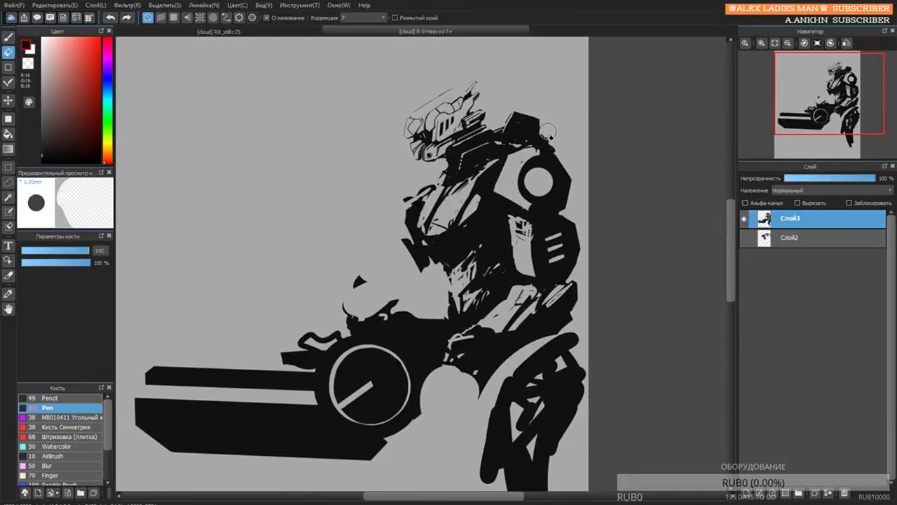
pyautogui.moveTo(498, 234); pyautogui.dragTo(506, 160)
pyautogui.scroll(1, 495, 159)
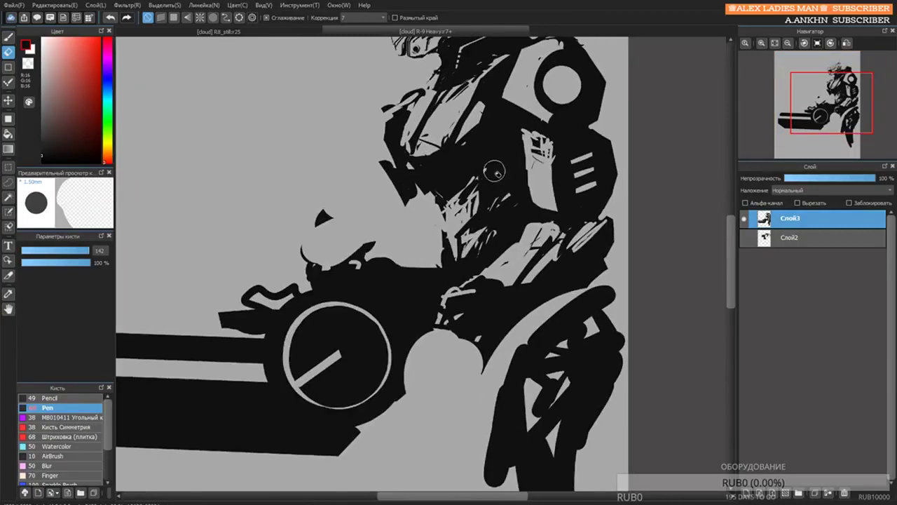
pyautogui.press('b')
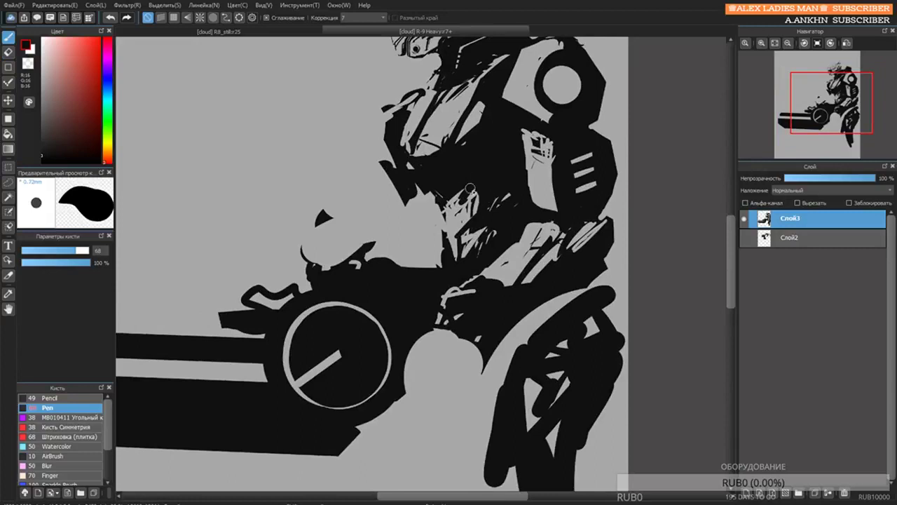
pyautogui.moveTo(471, 188); pyautogui.dragTo(474, 197)
pyautogui.moveTo(443, 255); pyautogui.dragTo(470, 202)
pyautogui.scroll(1, 478, 168)
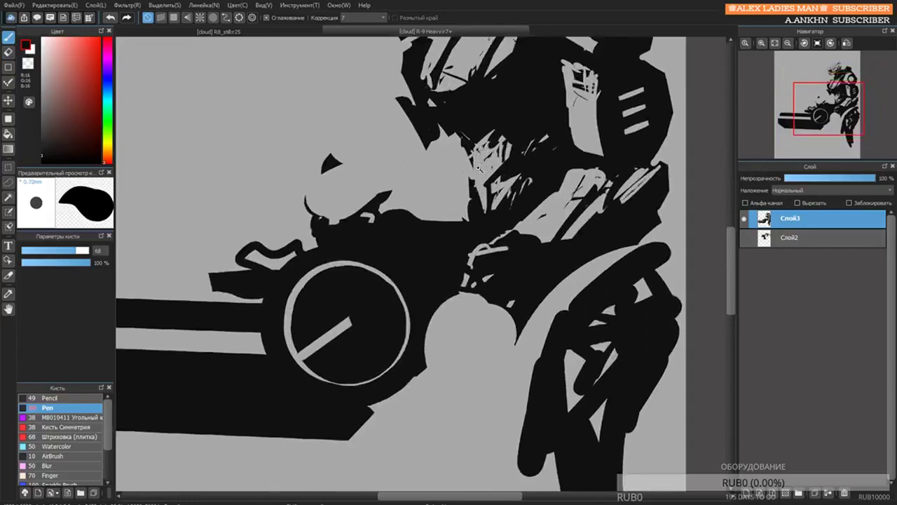
# Carve fine light details into the lower chest, abdomen and side panel, reducing the eraser size.
pyautogui.scroll(-3, 479, 169)
pyautogui.press('e')
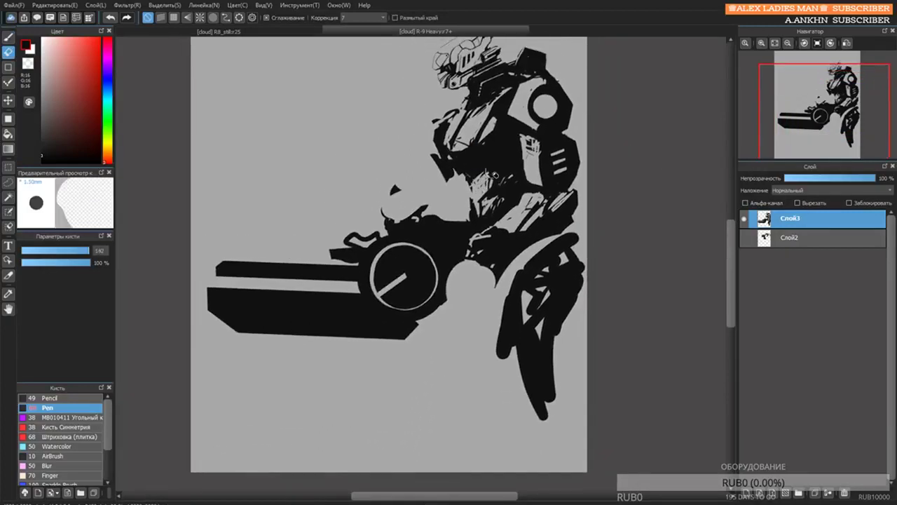
pyautogui.moveTo(511, 188); pyautogui.dragTo(484, 182)
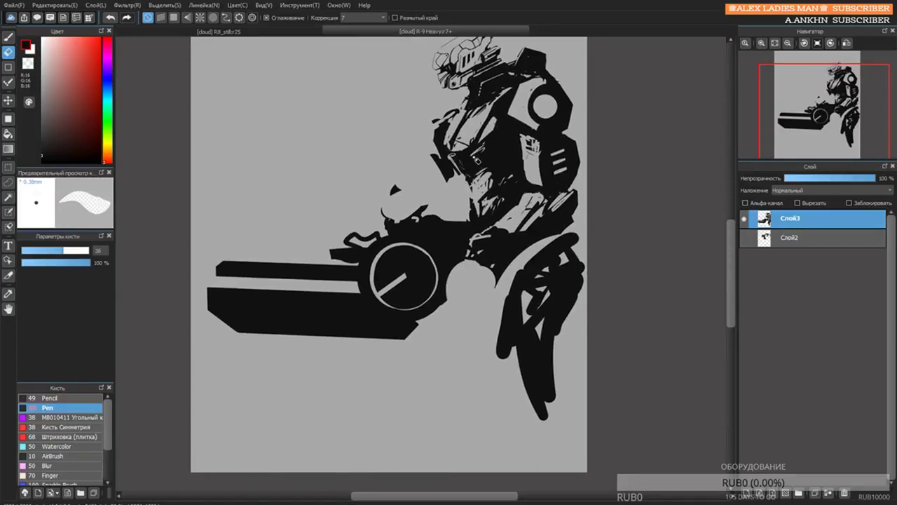
pyautogui.moveTo(534, 151)
pyautogui.mouseDown()
pyautogui.moveTo(499, 159)
pyautogui.moveTo(502, 174)
pyautogui.mouseUp()
pyautogui.press('b')
pyautogui.press(']')
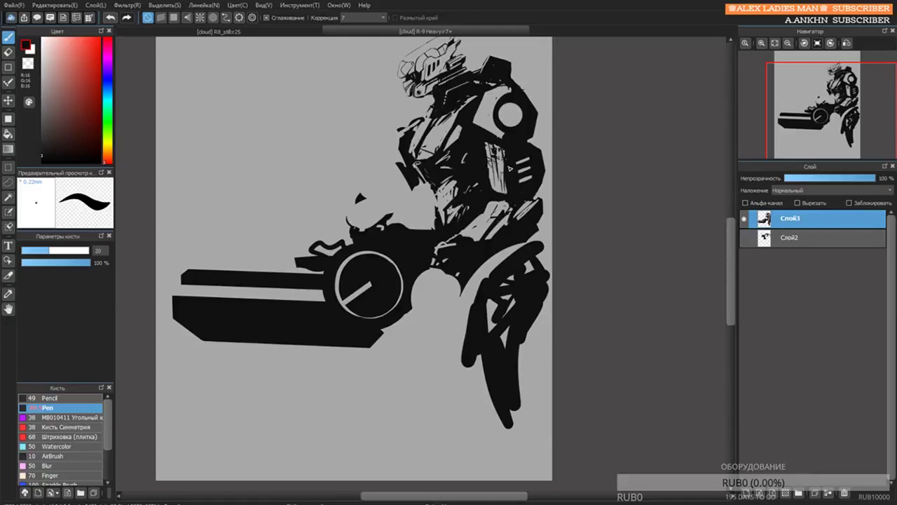
pyautogui.moveTo(523, 84); pyautogui.dragTo(523, 135)
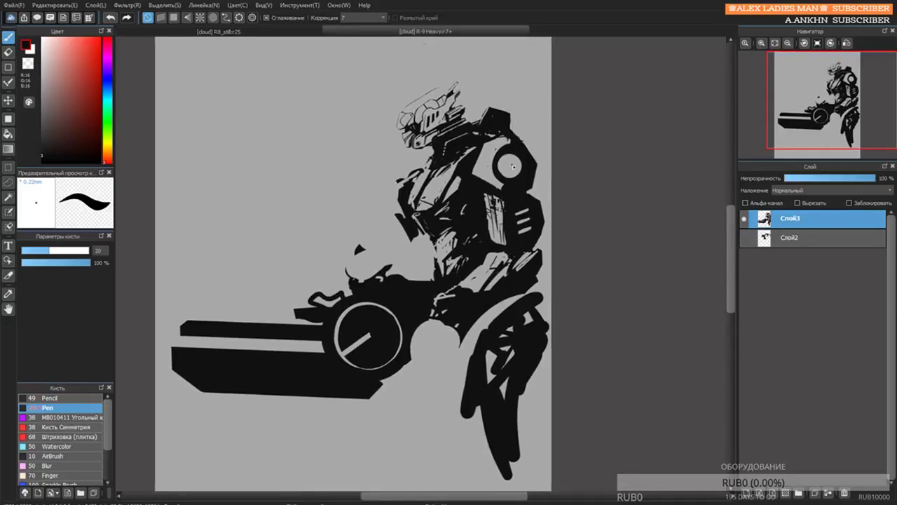
pyautogui.hotkey('ctrl', 'z')
pyautogui.click(509, 165)
pyautogui.moveTo(506, 165)
pyautogui.mouseDown()
pyautogui.moveTo(528, 169)
pyautogui.moveTo(506, 166)
pyautogui.mouseUp()
pyautogui.hotkey('ctrl', 'z')
# Add small black notches on the inner edge of the shoulder ring, one above and one below, reducing the brush size to 37.
pyautogui.press('[')
pyautogui.press('[')
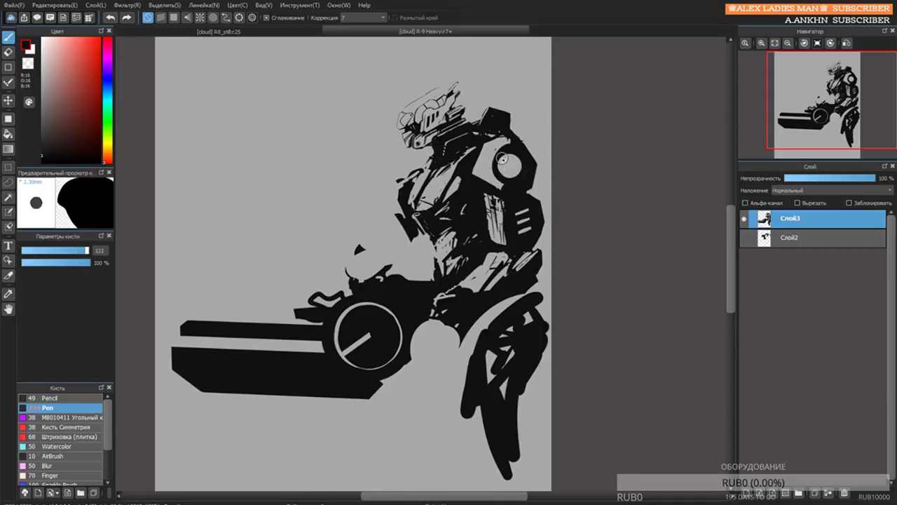
pyautogui.press('[')
pyautogui.press('[')
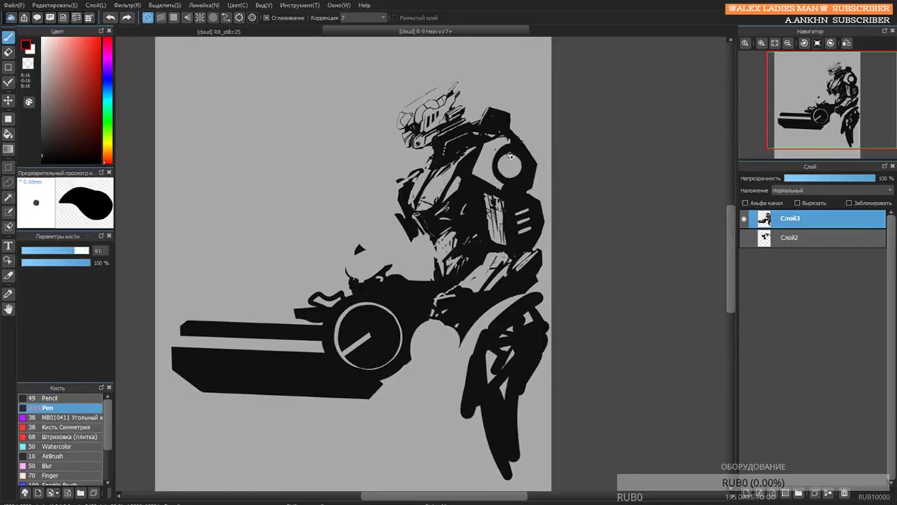
pyautogui.scroll(2, 515, 154)
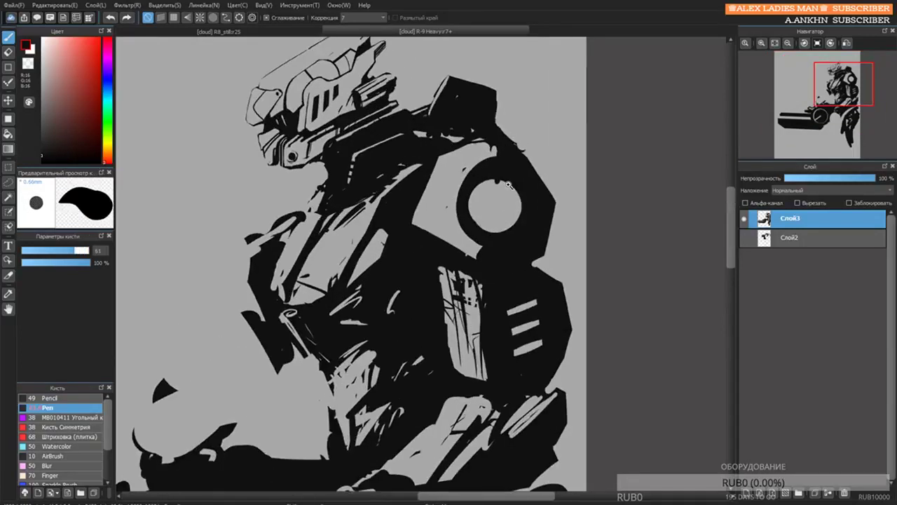
pyautogui.press('[')
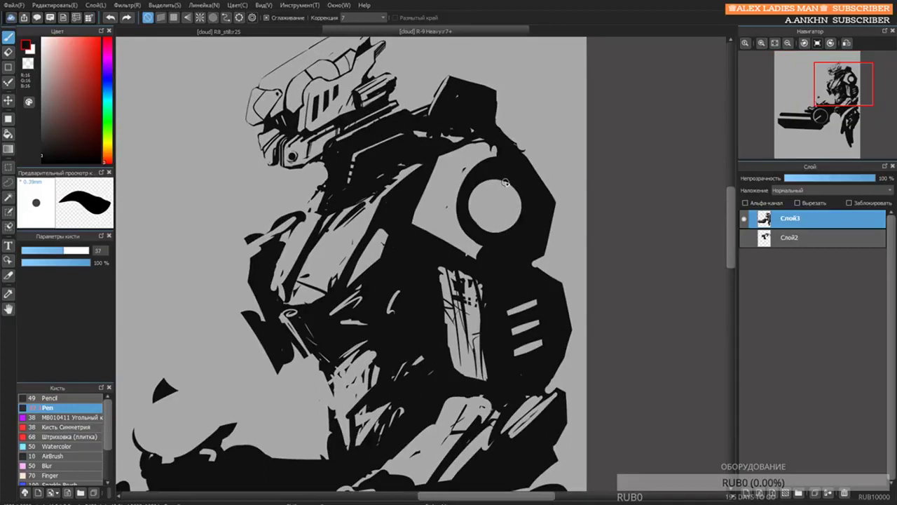
pyautogui.click(501, 182)
pyautogui.moveTo(489, 227); pyautogui.dragTo(486, 232)
pyautogui.hotkey('ctrl', 'z')
pyautogui.hotkey('ctrl', 'z')
pyautogui.click(487, 232)
pyautogui.moveTo(516, 189)
pyautogui.mouseDown()
pyautogui.moveTo(524, 146)
pyautogui.moveTo(509, 212)
pyautogui.mouseUp()
# Draw two thin slanted black bars across the shoulder ring's light opening with brush size 20.
pyautogui.press('[')
pyautogui.press('[')
pyautogui.press('[')
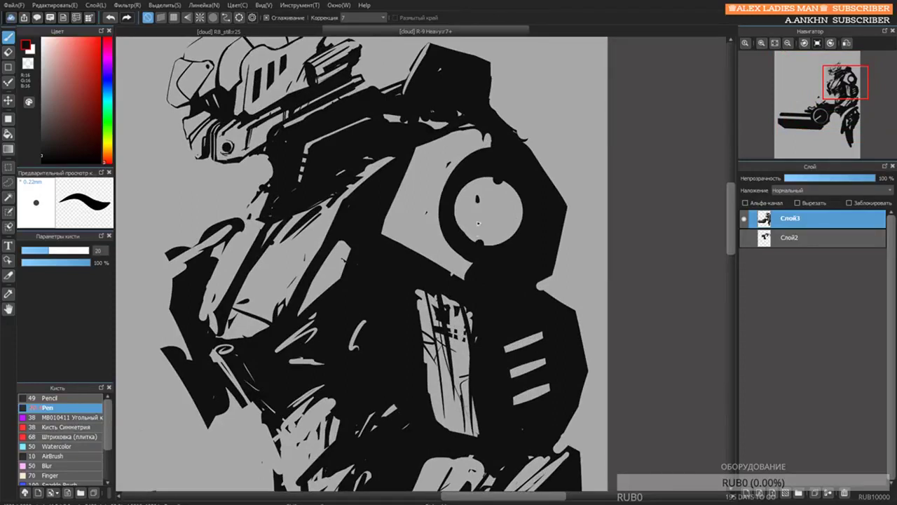
pyautogui.hotkey('ctrl', 'z')
pyautogui.hotkey('ctrl', 'z')
pyautogui.moveTo(462, 223)
pyautogui.mouseDown()
pyautogui.moveTo(482, 165)
pyautogui.moveTo(479, 210)
pyautogui.moveTo(515, 207)
pyautogui.moveTo(521, 183)
pyautogui.moveTo(501, 255)
pyautogui.mouseUp()
pyautogui.hotkey('ctrl', 'z')
pyautogui.moveTo(522, 185); pyautogui.dragTo(503, 248)
pyautogui.scroll(-3, 513, 226)
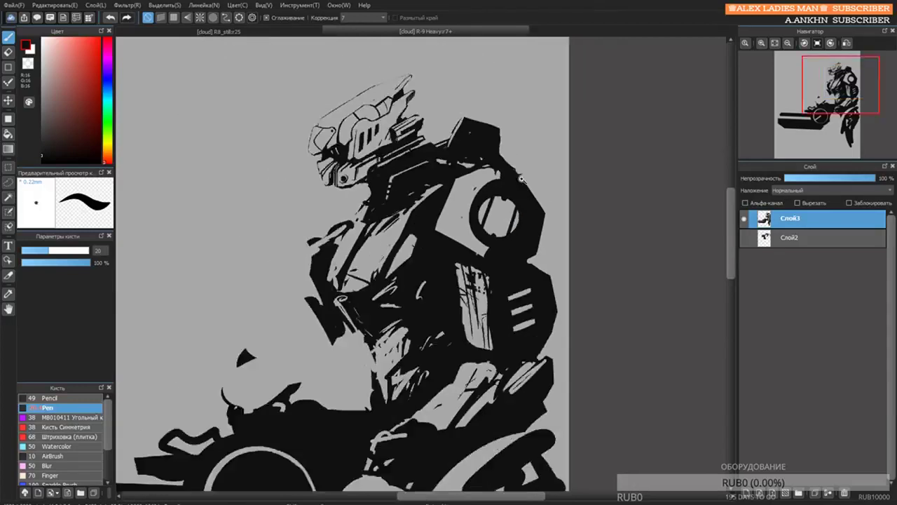
# Undo the rear slanted bar inside the shoulder ring and redraw it across the opening.
pyautogui.moveTo(521, 179)
pyautogui.mouseDown()
pyautogui.moveTo(528, 148)
pyautogui.moveTo(524, 199)
pyautogui.moveTo(497, 262)
pyautogui.mouseUp()
pyautogui.hotkey('ctrl', 'z')
pyautogui.hotkey('ctrl', 'z')
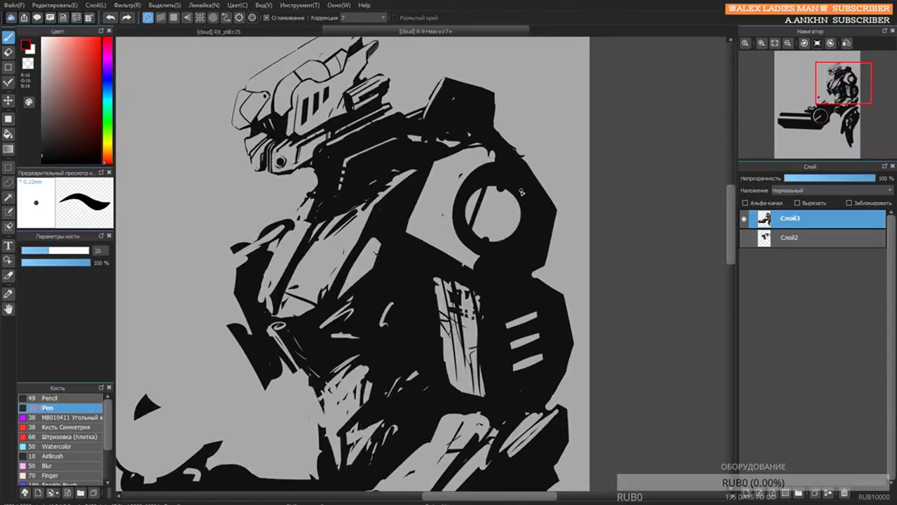
pyautogui.moveTo(520, 194); pyautogui.dragTo(509, 228)
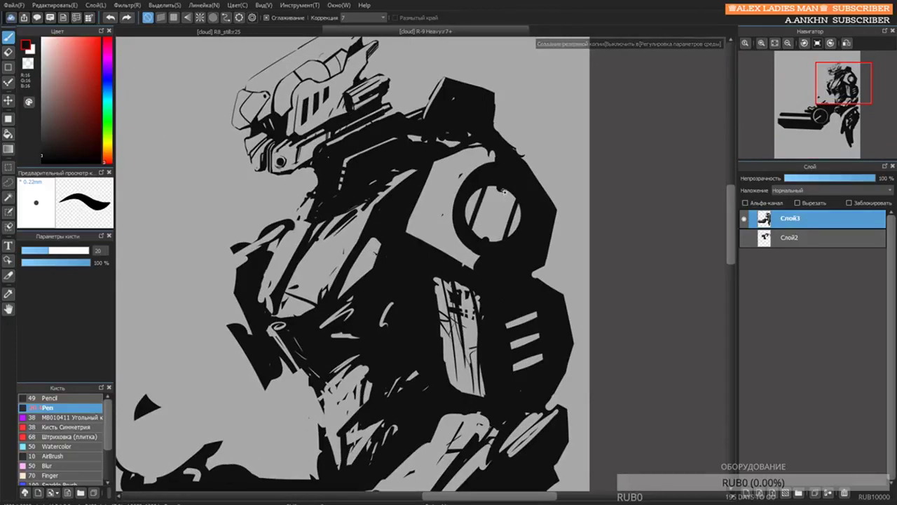
# Dot small black notches along the lower edge of the light shoulder plate.
pyautogui.scroll(-3, 494, 213)
pyautogui.scroll(2, 497, 181)
pyautogui.scroll(4, 496, 181)
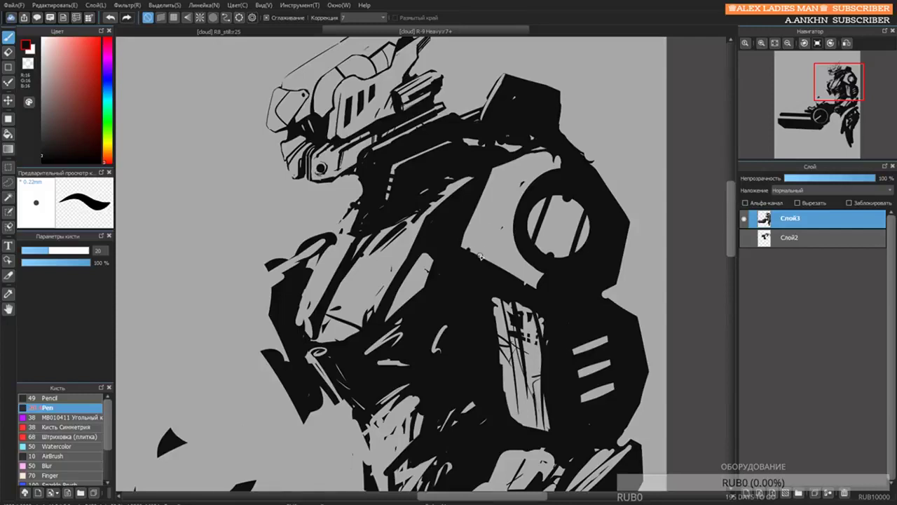
pyautogui.scroll(-6, 508, 157)
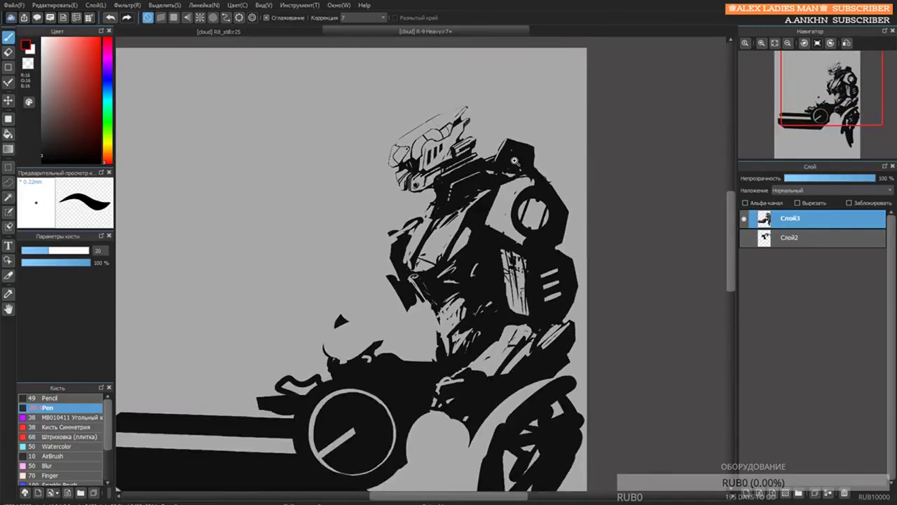
pyautogui.scroll(7, 508, 157)
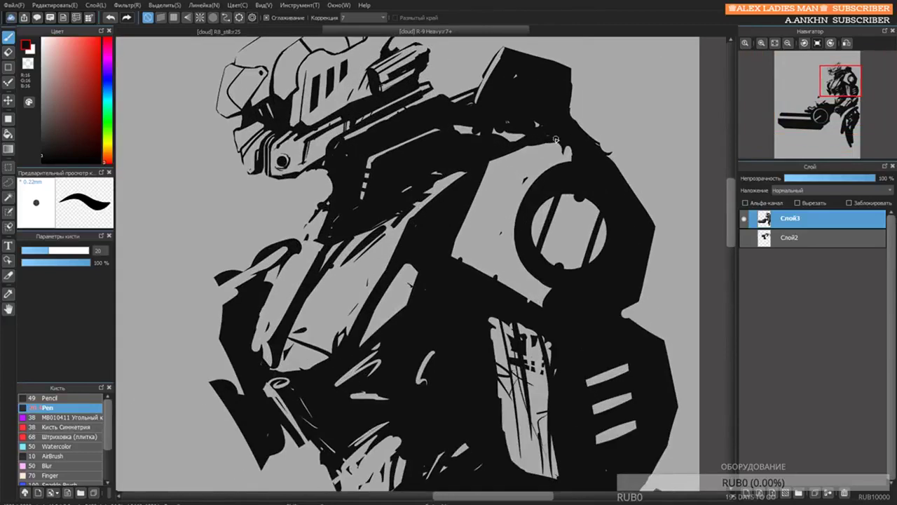
# Darken the upper corner of the light shoulder plate and erase the ragged spur on the shoulder's rear outline.
pyautogui.moveTo(546, 141); pyautogui.dragTo(582, 161)
pyautogui.scroll(-3, 569, 165)
pyautogui.scroll(3, 603, 147)
pyautogui.press('e')
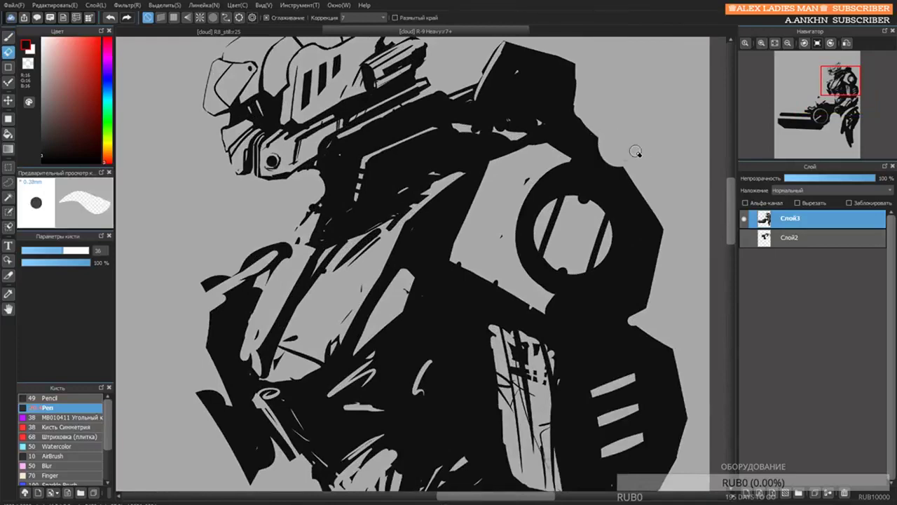
pyautogui.scroll(-3, 603, 145)
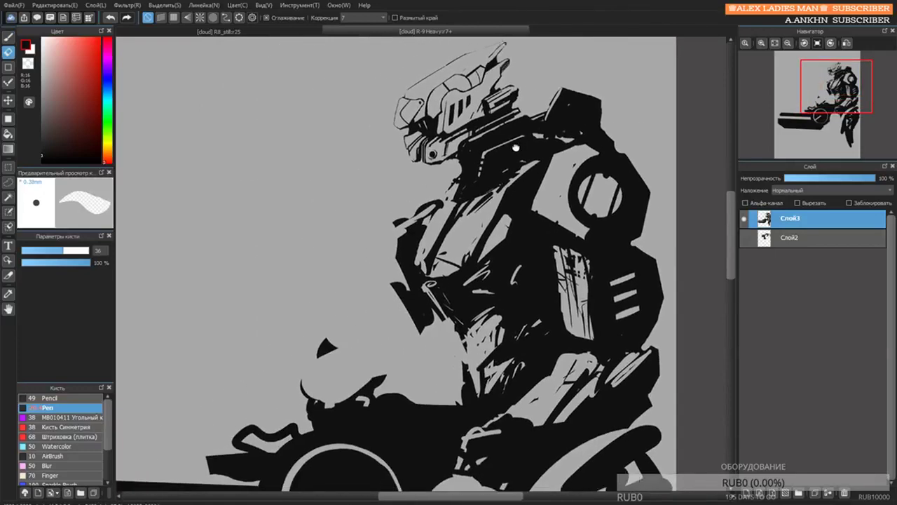
# Fill the light specks in the collar block behind the neck with black, enlarging the brush.
pyautogui.press('b')
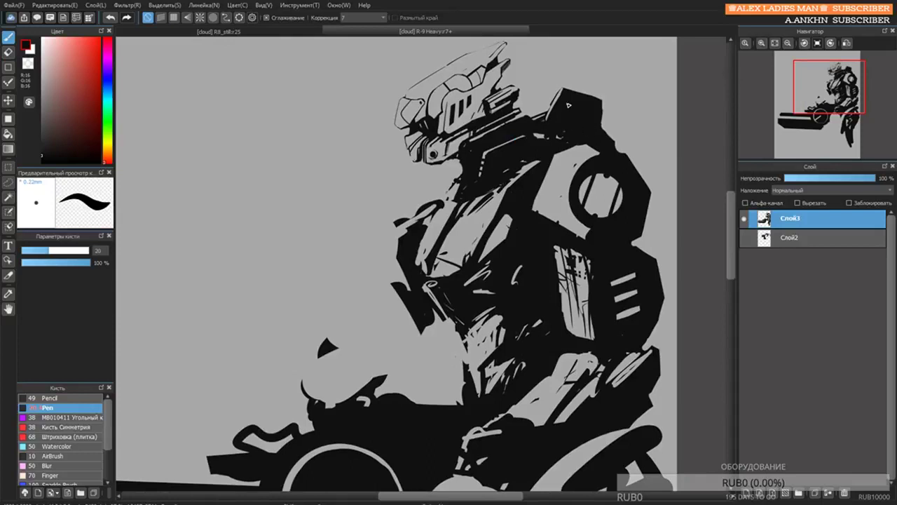
pyautogui.press(']')
pyautogui.press(']')
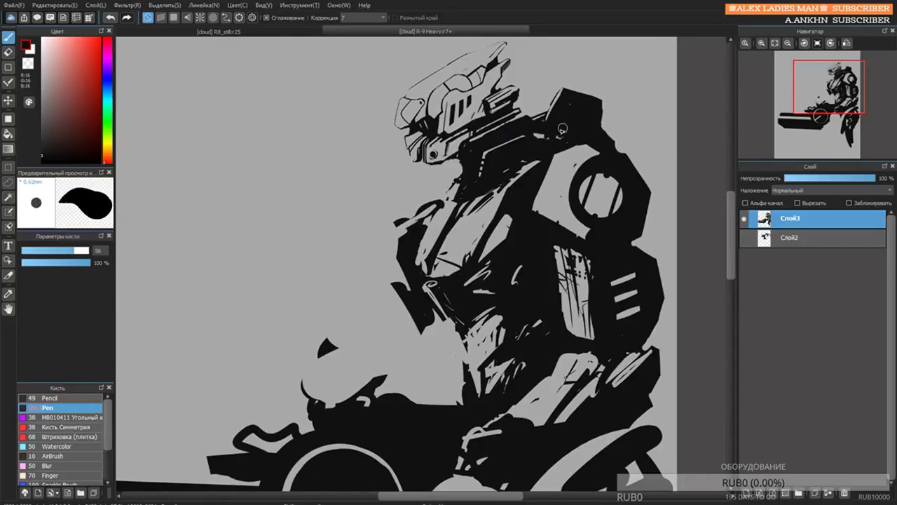
pyautogui.scroll(2, 497, 103)
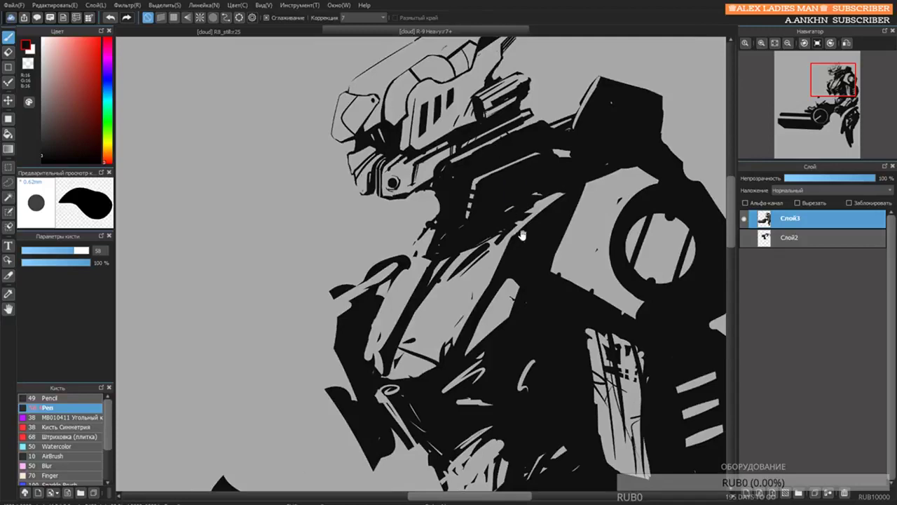
pyautogui.moveTo(522, 235); pyautogui.dragTo(421, 191)
pyautogui.moveTo(479, 152); pyautogui.dragTo(459, 211)
pyautogui.scroll(-2, 459, 211)
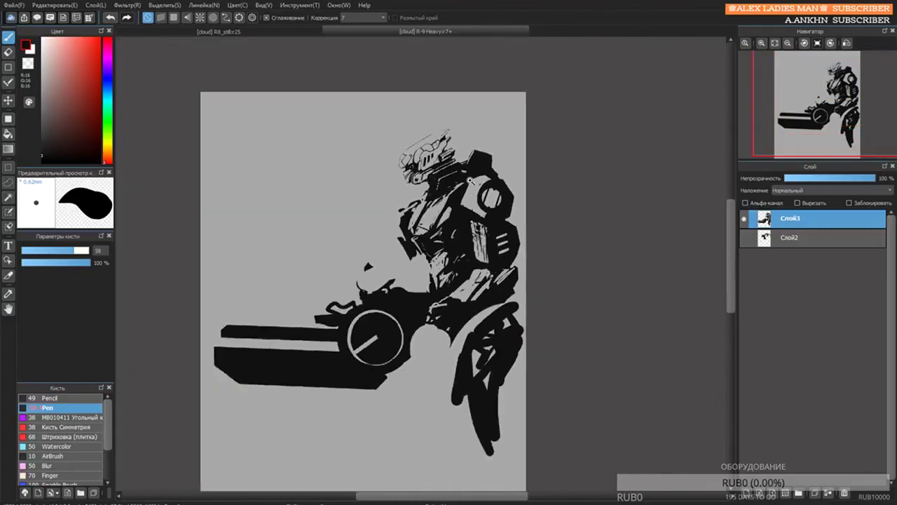
pyautogui.scroll(2, 462, 205)
pyautogui.scroll(-2, 468, 197)
pyautogui.scroll(4, 469, 194)
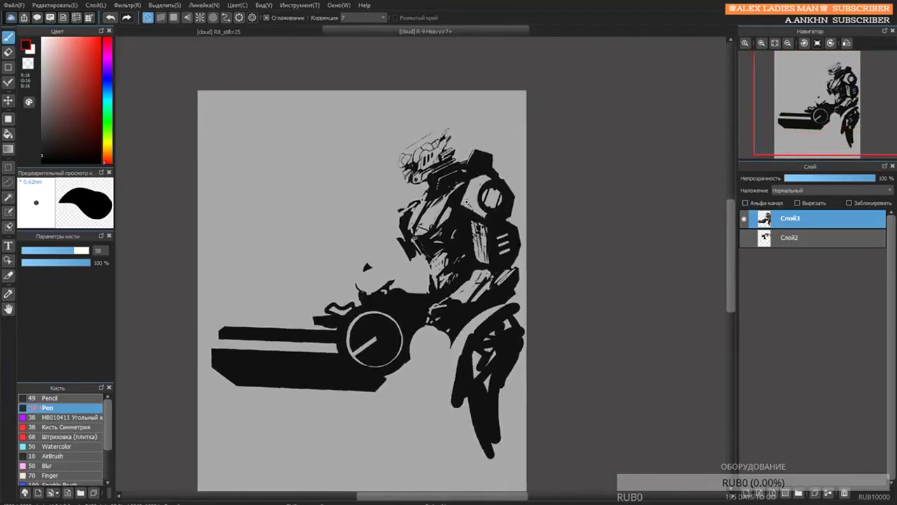
pyautogui.scroll(-4, 479, 162)
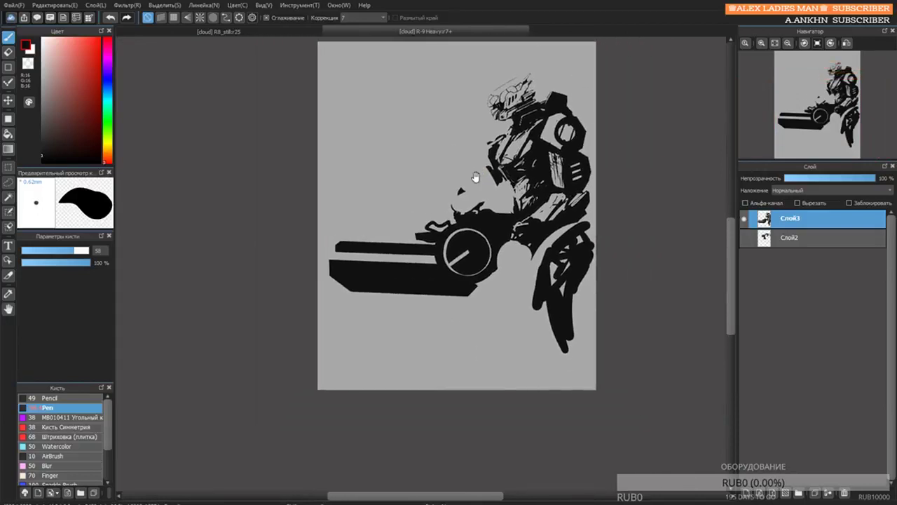
pyautogui.scroll(1, 459, 190)
pyautogui.scroll(-1, 456, 158)
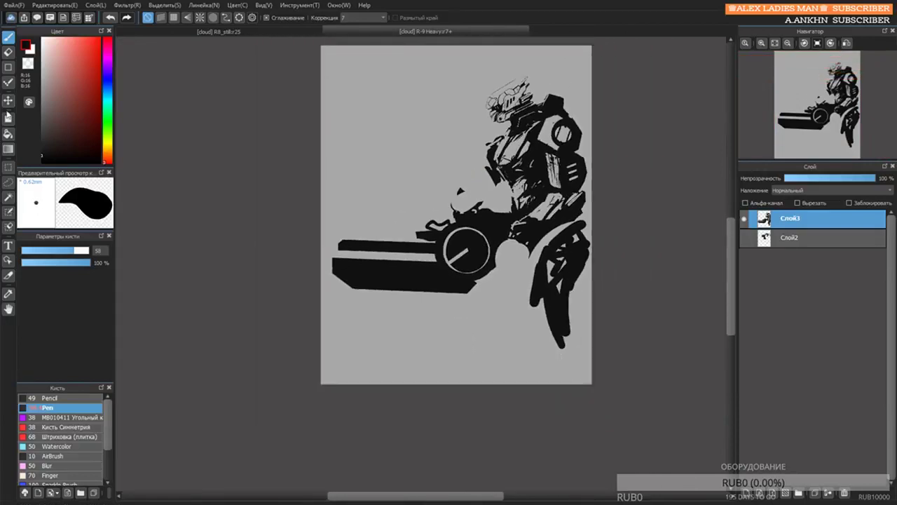
# Lasso the disc gun, enlarge it, rotate it level and move it down against the hip, then clear the selection.
pyautogui.click(10, 181)
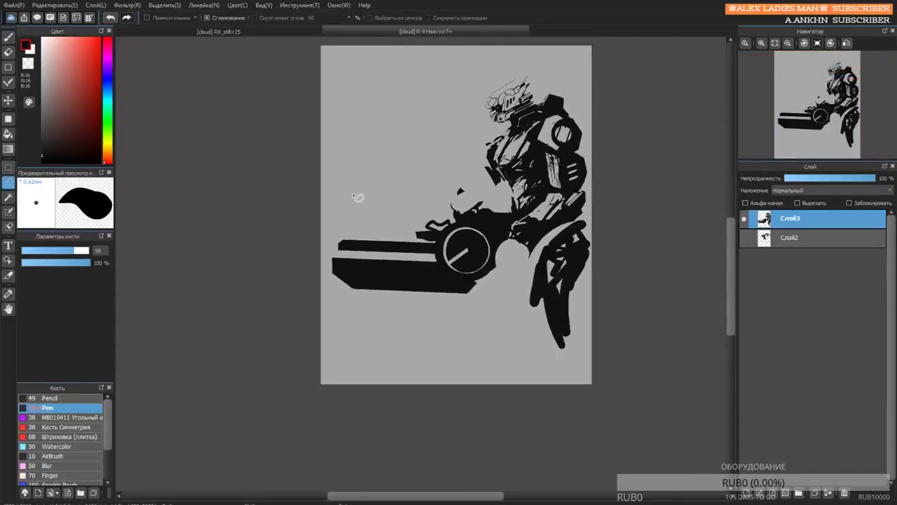
pyautogui.moveTo(357, 196)
pyautogui.mouseDown()
pyautogui.moveTo(327, 258)
pyautogui.moveTo(352, 318)
pyautogui.moveTo(477, 312)
pyautogui.moveTo(502, 277)
pyautogui.mouseUp()
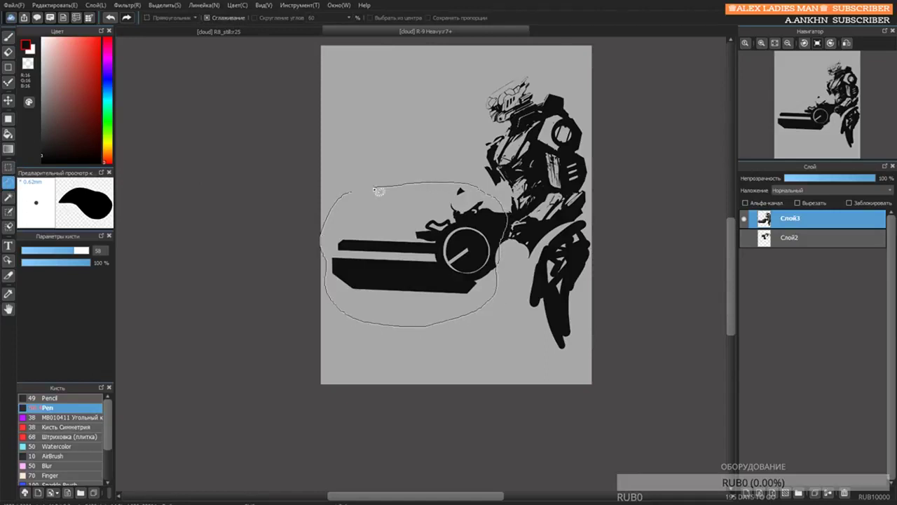
pyautogui.moveTo(378, 190); pyautogui.dragTo(361, 200)
pyautogui.hotkey('ctrl', 't')
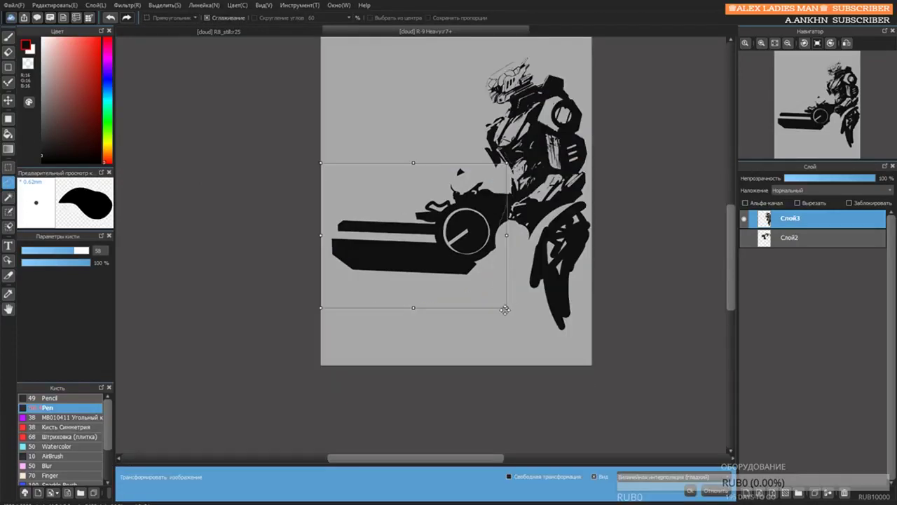
pyautogui.moveTo(504, 309); pyautogui.dragTo(523, 311)
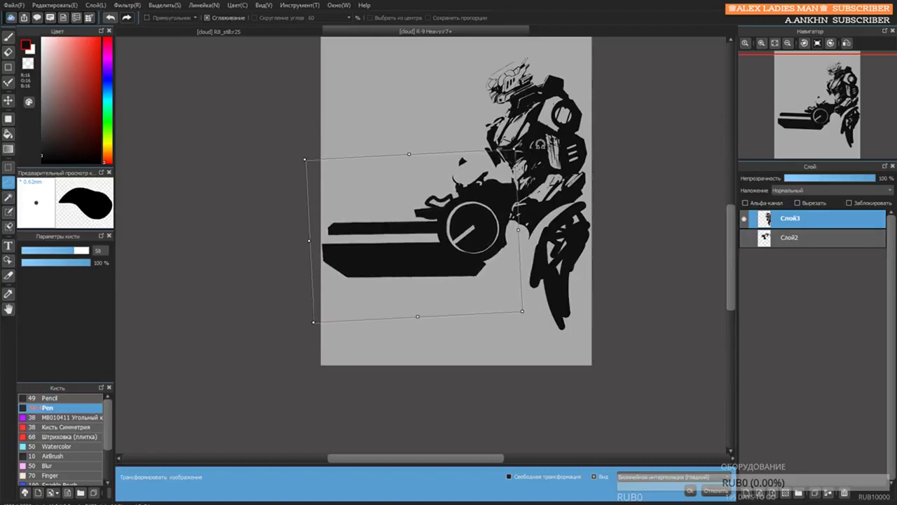
pyautogui.moveTo(455, 234); pyautogui.dragTo(470, 251)
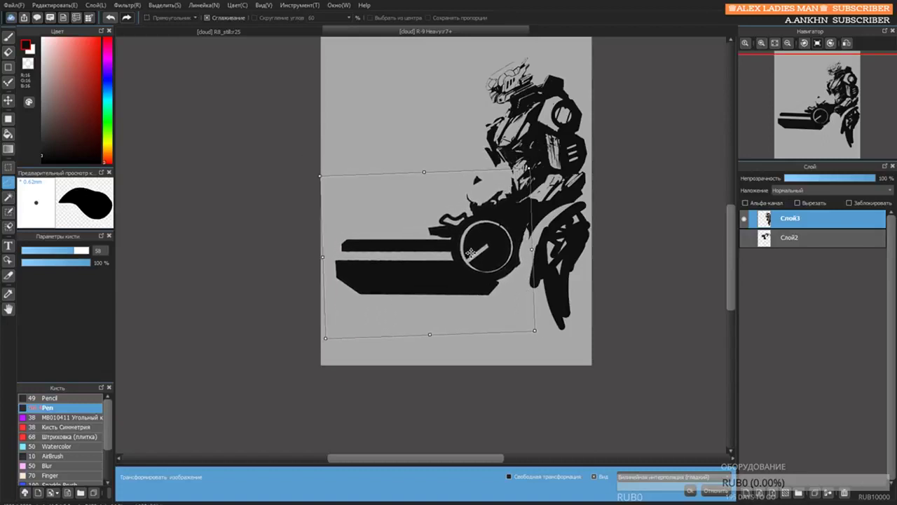
pyautogui.moveTo(530, 337); pyautogui.dragTo(552, 272)
pyautogui.moveTo(483, 255); pyautogui.dragTo(486, 253)
pyautogui.press('Return')
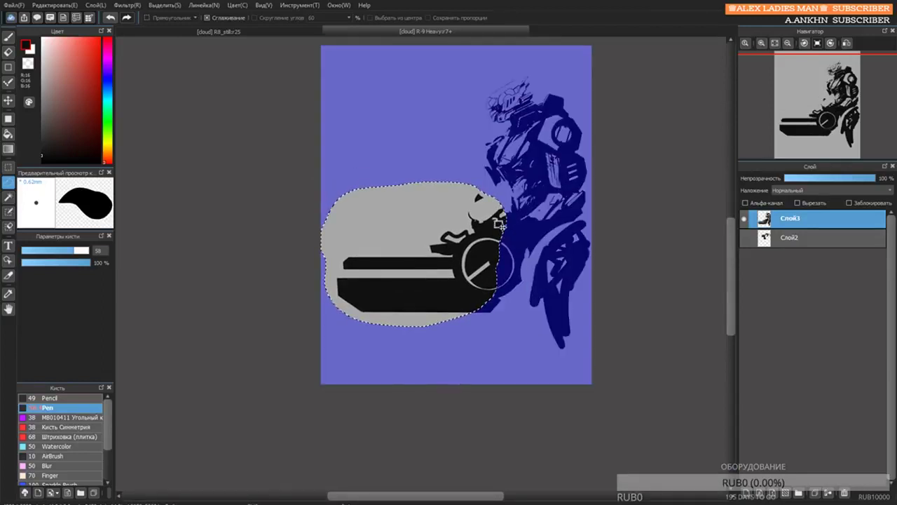
pyautogui.click(642, 196)
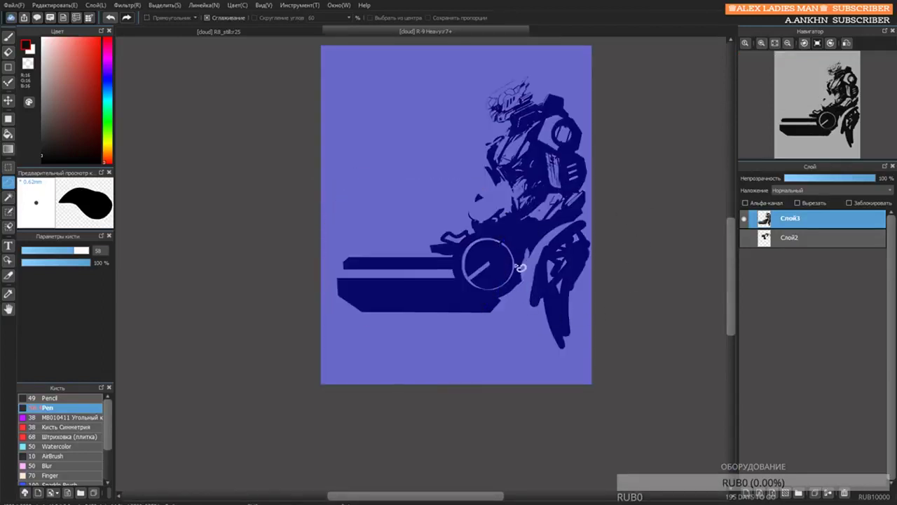
pyautogui.hotkey('ctrl', 'd')
# Fill the gap between the gun's disc and the thigh with solid black strokes at brush size 240.
pyautogui.press('b')
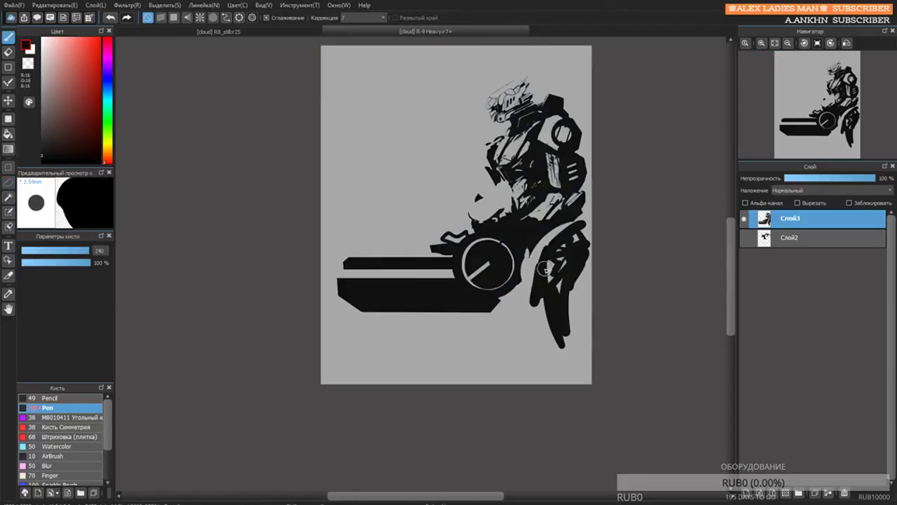
pyautogui.moveTo(526, 259)
pyautogui.mouseDown()
pyautogui.moveTo(535, 285)
pyautogui.moveTo(594, 271)
pyautogui.moveTo(552, 258)
pyautogui.moveTo(495, 306)
pyautogui.moveTo(561, 279)
pyautogui.mouseUp()
pyautogui.hotkey('ctrl', 'z')
pyautogui.moveTo(490, 310); pyautogui.dragTo(598, 272)
pyautogui.hotkey('ctrl', 'z')
pyautogui.moveTo(530, 272)
pyautogui.mouseDown()
pyautogui.moveTo(552, 272)
pyautogui.moveTo(527, 266)
pyautogui.moveTo(552, 290)
pyautogui.moveTo(526, 278)
pyautogui.moveTo(539, 288)
pyautogui.moveTo(553, 272)
pyautogui.moveTo(532, 275)
pyautogui.moveTo(532, 255)
pyautogui.moveTo(527, 278)
pyautogui.moveTo(527, 261)
pyautogui.moveTo(534, 269)
pyautogui.moveTo(541, 252)
pyautogui.moveTo(524, 266)
pyautogui.moveTo(560, 244)
pyautogui.moveTo(540, 274)
pyautogui.moveTo(521, 274)
pyautogui.moveTo(535, 285)
pyautogui.moveTo(561, 264)
pyautogui.mouseUp()
pyautogui.hotkey('ctrl', 'z')
pyautogui.press('e')
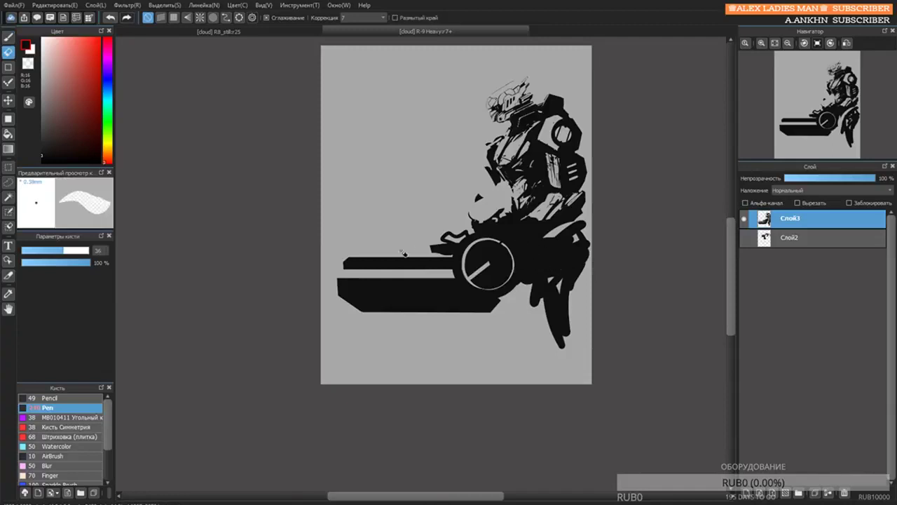
pyautogui.scroll(2, 365, 228)
pyautogui.moveTo(494, 272)
pyautogui.mouseDown()
pyautogui.moveTo(527, 242)
pyautogui.moveTo(498, 278)
pyautogui.mouseUp()
pyautogui.hotkey('ctrl', 'z')
pyautogui.hotkey('ctrl', 'z')
pyautogui.moveTo(524, 238); pyautogui.dragTo(495, 271)
pyautogui.hotkey('ctrl', 'z')
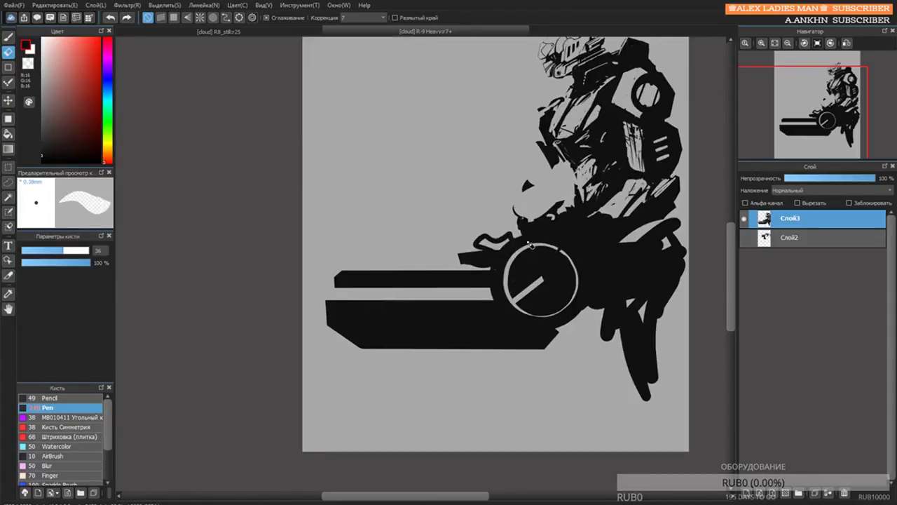
pyautogui.hotkey('ctrl', 'y')
pyautogui.hotkey('ctrl', 'z')
pyautogui.hotkey('ctrl', 'y')
pyautogui.hotkey('ctrl', 'z')
# Erase the zigzag bracket and curved hand fragments above the gun, cleaning the upper outline of the disc housing with a larger eraser.
pyautogui.press('b')
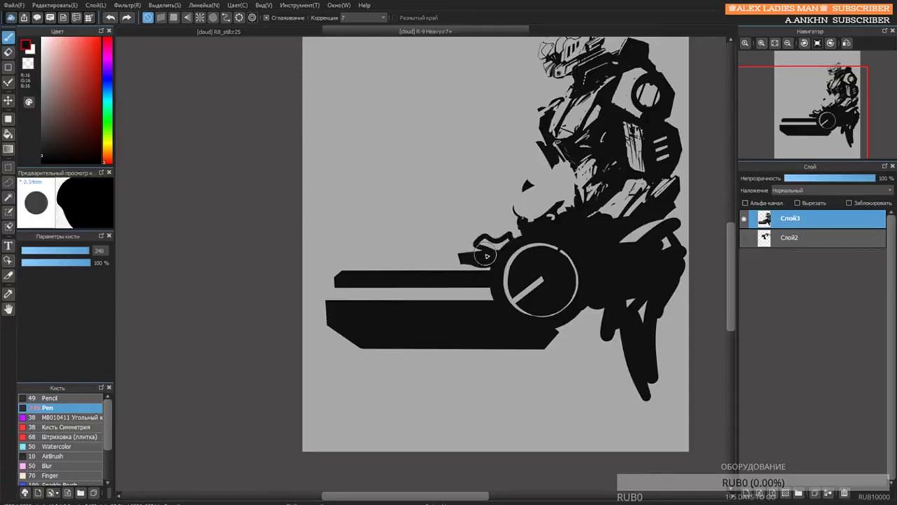
pyautogui.moveTo(460, 251)
pyautogui.mouseDown()
pyautogui.moveTo(462, 226)
pyautogui.moveTo(479, 229)
pyautogui.moveTo(481, 242)
pyautogui.moveTo(470, 253)
pyautogui.moveTo(467, 212)
pyautogui.moveTo(491, 212)
pyautogui.moveTo(514, 239)
pyautogui.moveTo(474, 223)
pyautogui.mouseUp()
pyautogui.hotkey('ctrl', 'z')
pyautogui.press('e')
pyautogui.moveTo(476, 236); pyautogui.dragTo(492, 245)
pyautogui.press(']')
pyautogui.moveTo(468, 210)
pyautogui.mouseDown()
pyautogui.moveTo(484, 225)
pyautogui.moveTo(456, 241)
pyautogui.moveTo(517, 205)
pyautogui.moveTo(527, 209)
pyautogui.moveTo(450, 246)
pyautogui.mouseUp()
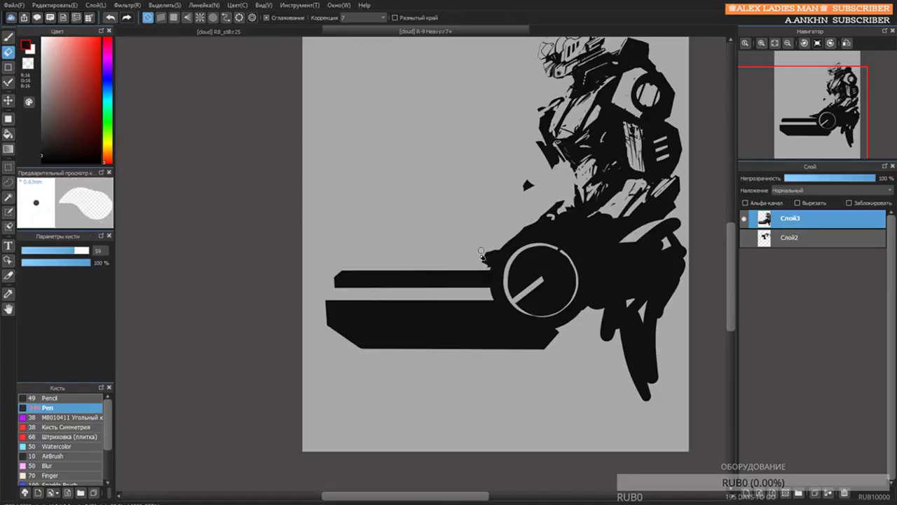
pyautogui.press('b')
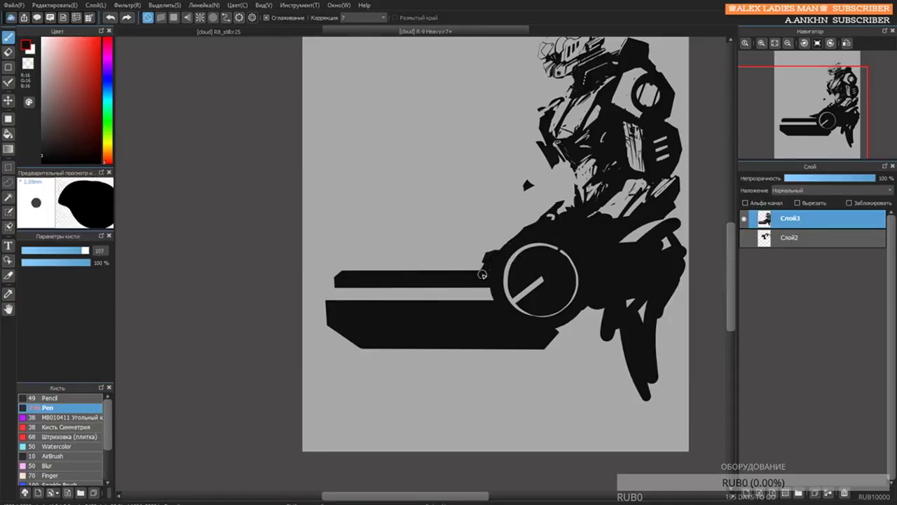
# Paint the angular housing block behind the upper barrel in black, extending it up to the disc's upper edge.
pyautogui.moveTo(500, 257)
pyautogui.mouseDown()
pyautogui.moveTo(525, 232)
pyautogui.moveTo(491, 255)
pyautogui.moveTo(505, 253)
pyautogui.moveTo(518, 241)
pyautogui.moveTo(489, 243)
pyautogui.moveTo(477, 274)
pyautogui.moveTo(489, 245)
pyautogui.moveTo(518, 244)
pyautogui.mouseUp()
pyautogui.hotkey('ctrl', 'z')
pyautogui.hotkey('ctrl', 'z')
pyautogui.hotkey('ctrl', 'z')
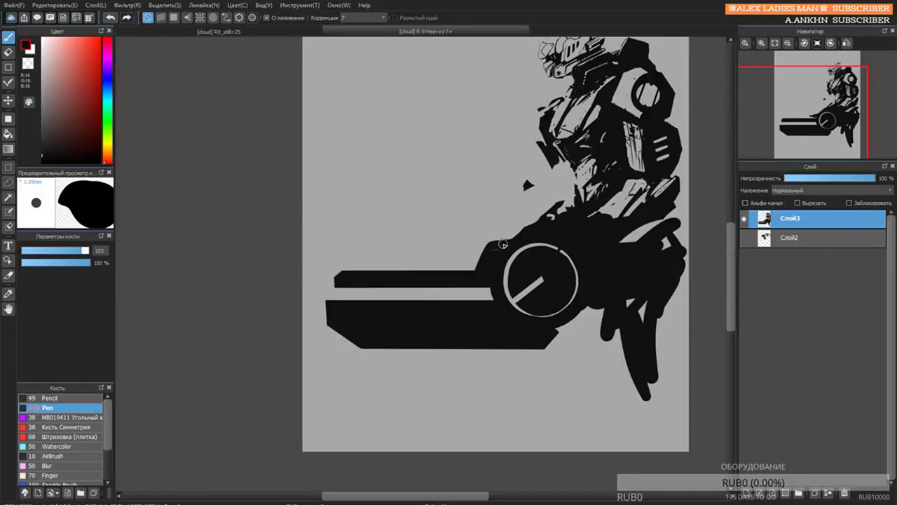
# Erase the stray hand fragments above the disc housing and paint a raised black block where the gun meets the waist.
pyautogui.press('e')
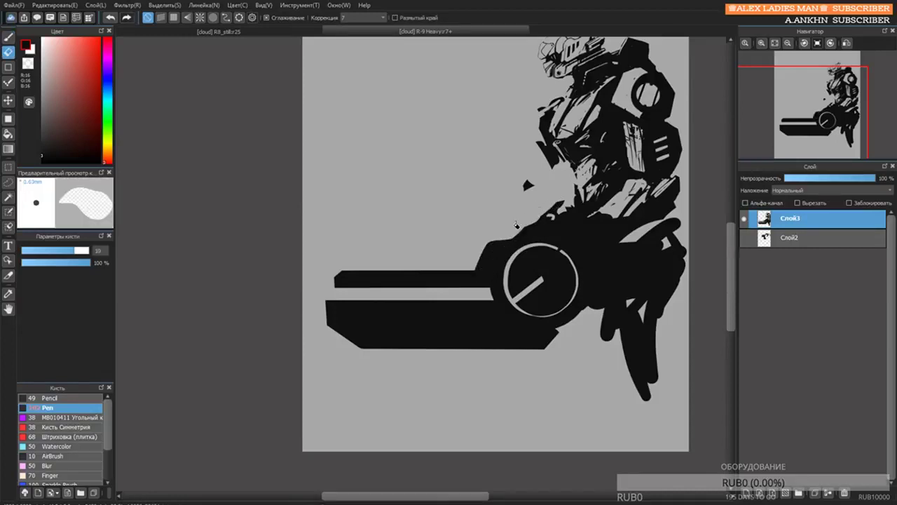
pyautogui.moveTo(522, 225); pyautogui.dragTo(556, 209)
pyautogui.moveTo(547, 233)
pyautogui.mouseDown()
pyautogui.moveTo(514, 226)
pyautogui.moveTo(551, 206)
pyautogui.moveTo(527, 231)
pyautogui.moveTo(561, 207)
pyautogui.mouseUp()
pyautogui.hotkey('ctrl', 'z')
pyautogui.hotkey('ctrl', 'z')
pyautogui.press('b')
pyautogui.hotkey('ctrl', 'z')
pyautogui.moveTo(530, 235); pyautogui.dragTo(561, 231)
pyautogui.hotkey('ctrl', 'z')
pyautogui.hotkey('ctrl', 'z')
pyautogui.hotkey('ctrl', 'z')
pyautogui.hotkey('ctrl', 'y')
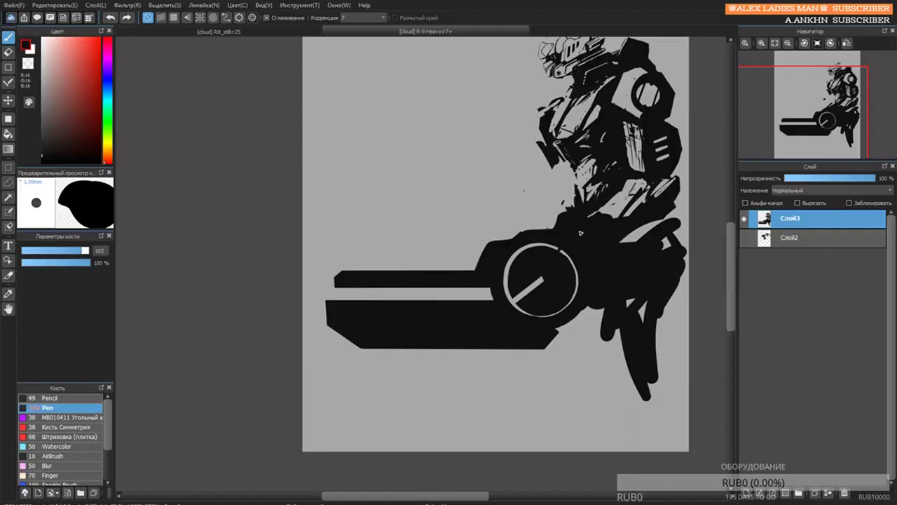
# Draw a thin straight rail just above the gun's upper barrel, running back to the housing, at brush size 35.
pyautogui.press('e')
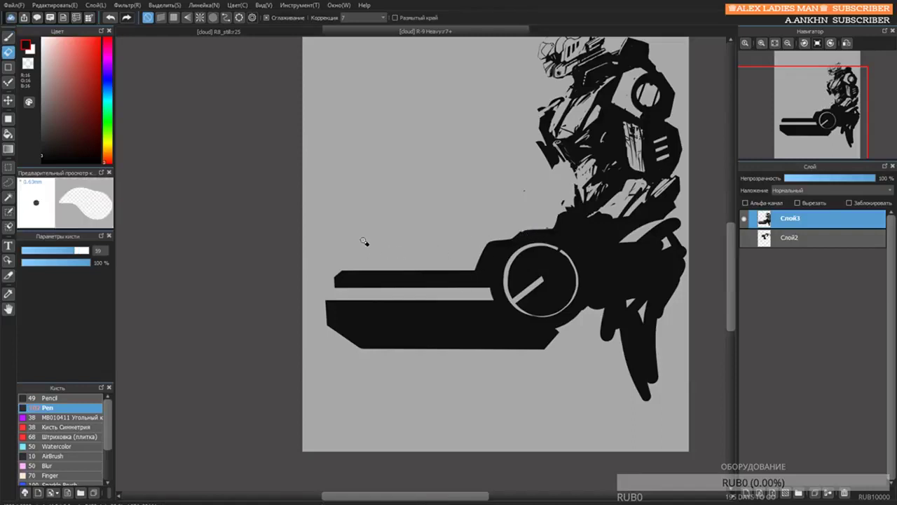
pyautogui.press('b')
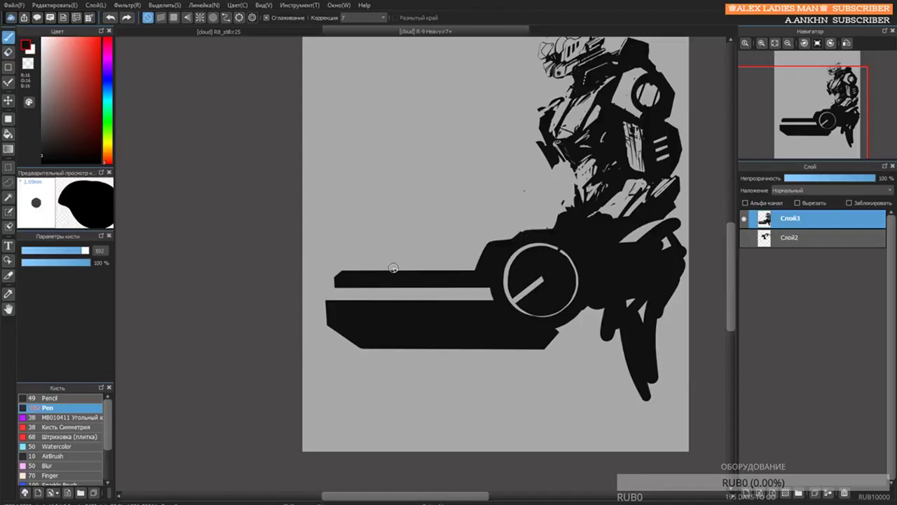
pyautogui.press('[')
pyautogui.press('[')
pyautogui.press('[')
pyautogui.moveTo(356, 268); pyautogui.dragTo(477, 267)
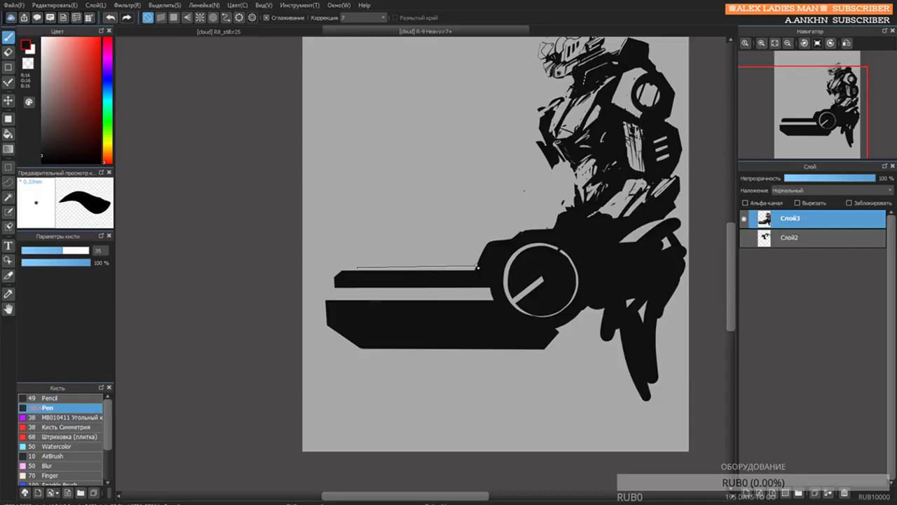
pyautogui.keyDown('shift'); pyautogui.click(477, 267); pyautogui.keyUp('shift')
pyautogui.hotkey('ctrl', 'z')
pyautogui.click(357, 269)
pyautogui.moveTo(356, 267); pyautogui.dragTo(490, 267)
pyautogui.hotkey('ctrl', 'z')
pyautogui.moveTo(357, 267); pyautogui.dragTo(483, 265)
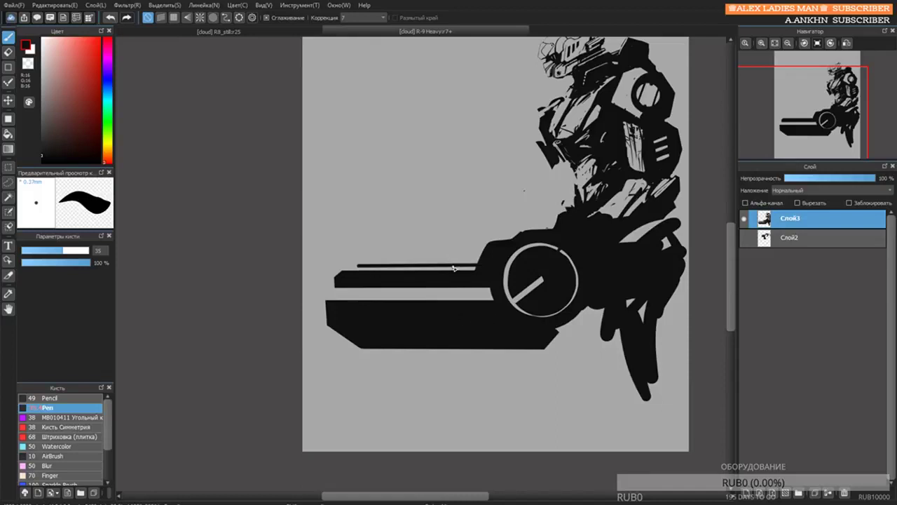
# Add seven evenly spaced vertical posts between the thin rail and the front of the upper barrel, using grid snapping.
pyautogui.scroll(-5, 444, 186)
pyautogui.scroll(8, 441, 210)
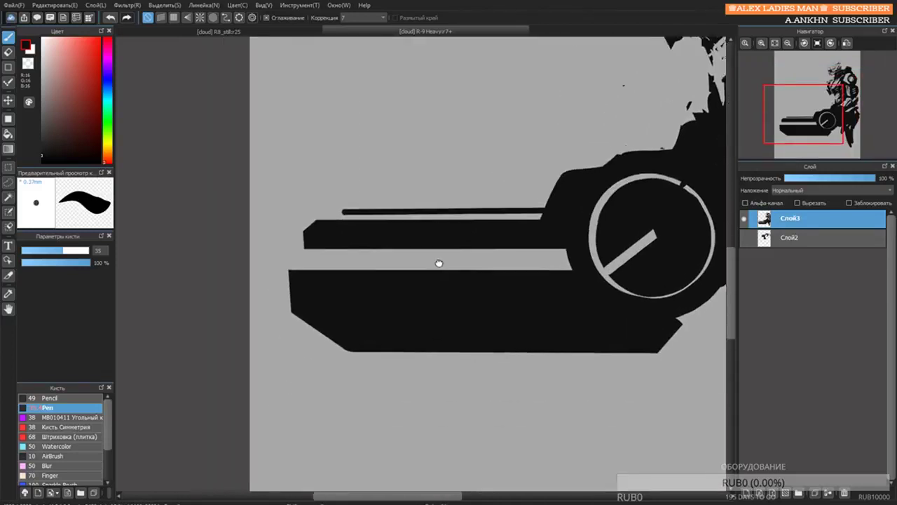
pyautogui.scroll(3, 382, 232)
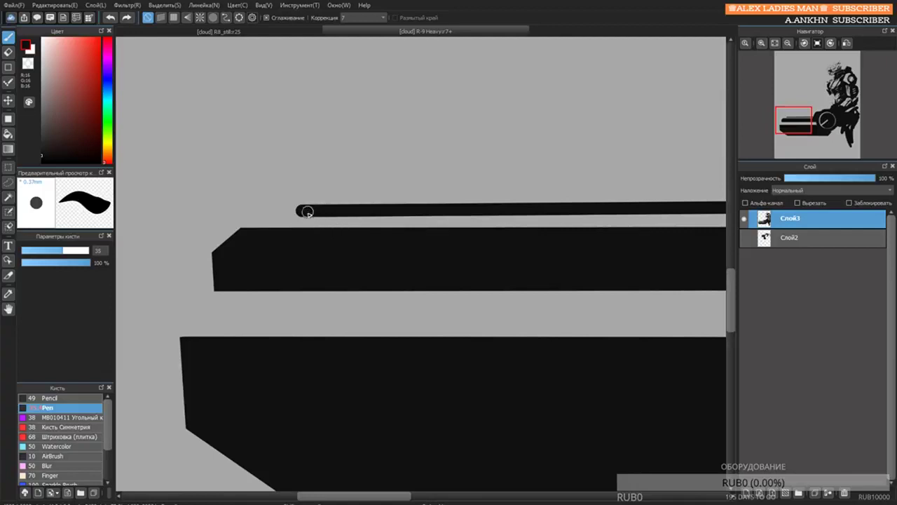
pyautogui.moveTo(307, 211)
pyautogui.mouseDown()
pyautogui.moveTo(307, 226)
pyautogui.moveTo(540, 228)
pyautogui.mouseUp()
pyautogui.hotkey('ctrl', 'z')
pyautogui.hotkey('ctrl', 'z')
pyautogui.click(171, 16)
pyautogui.moveTo(631, 227); pyautogui.dragTo(545, 242)
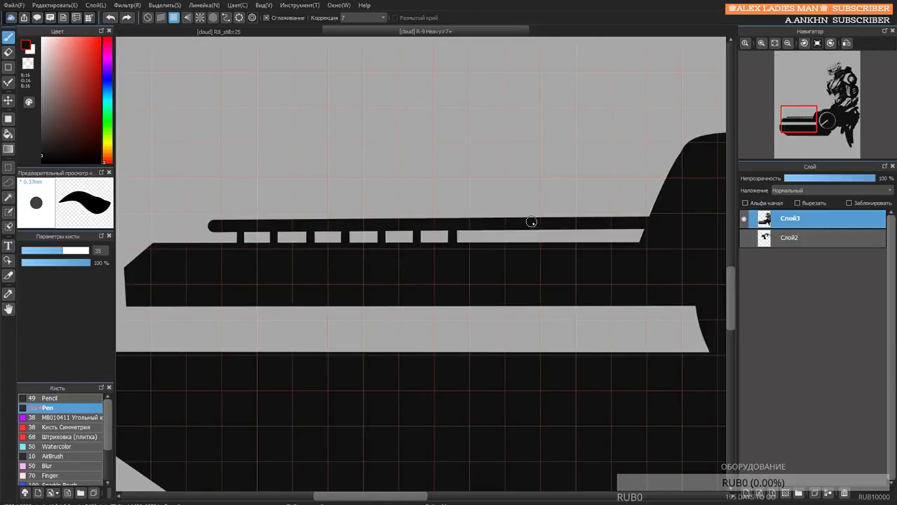
# Add diagonal struts under the rail's rear half with parallel-line snapping, and turn snapping off.
pyautogui.click(161, 18)
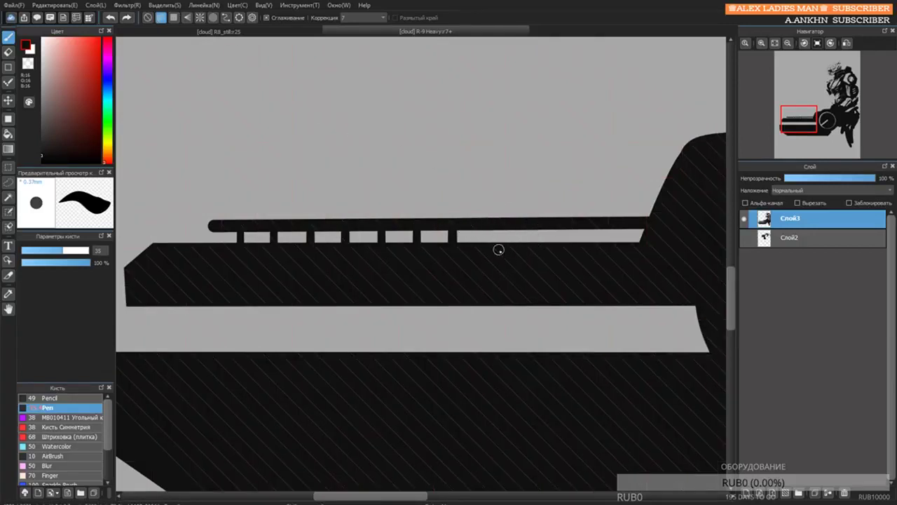
pyautogui.moveTo(473, 225)
pyautogui.mouseDown()
pyautogui.moveTo(494, 241)
pyautogui.moveTo(532, 246)
pyautogui.moveTo(624, 242)
pyautogui.mouseUp()
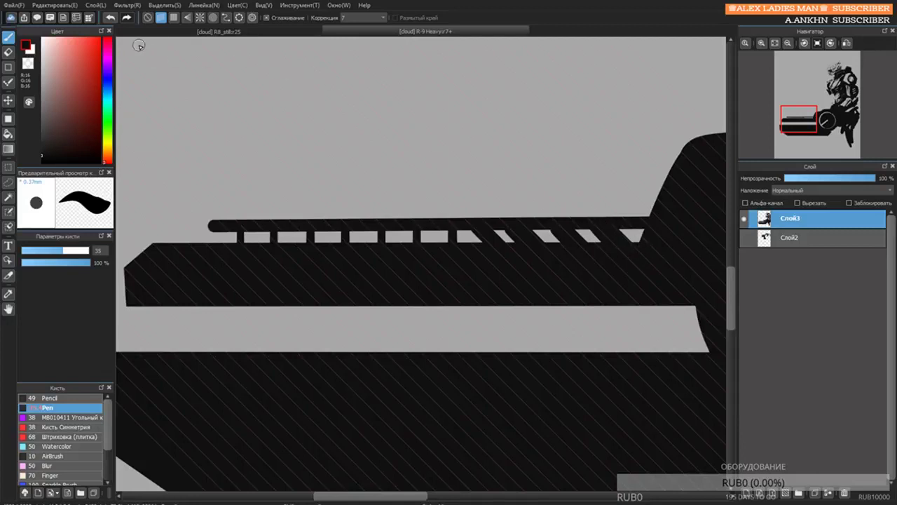
pyautogui.click(148, 17)
# Examine the whole figure from a distance to judge the gun's silhouette against the body.
pyautogui.scroll(-4, 441, 110)
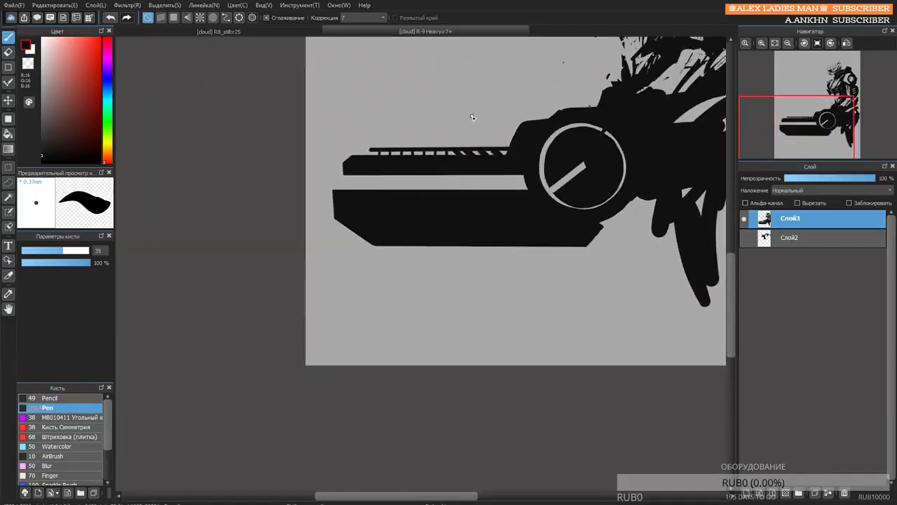
pyautogui.scroll(-2, 595, 168)
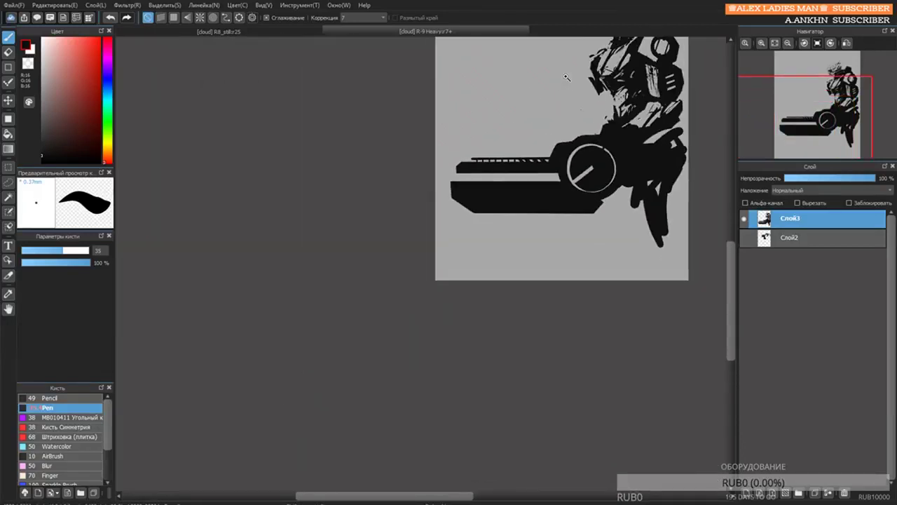
pyautogui.moveTo(581, 114); pyautogui.dragTo(581, 76)
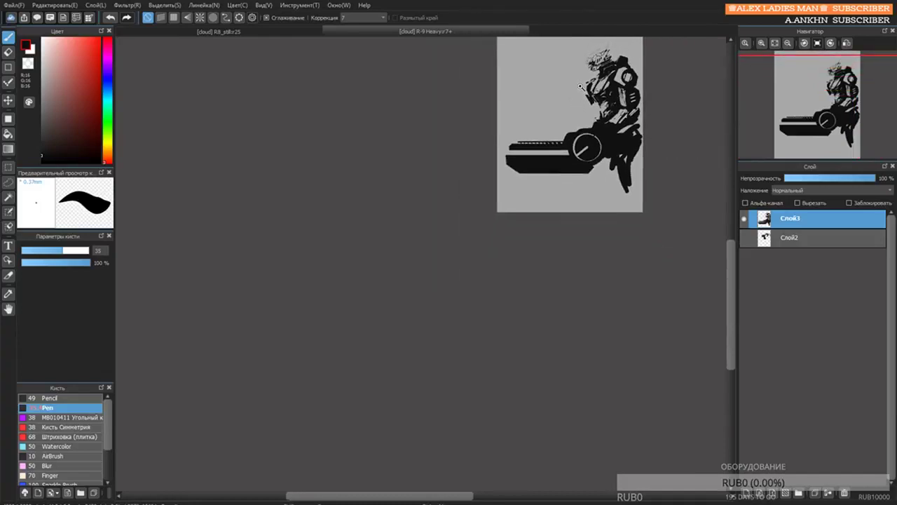
pyautogui.moveTo(601, 134); pyautogui.dragTo(560, 137)
pyautogui.scroll(1, 560, 138)
pyautogui.moveTo(485, 171); pyautogui.dragTo(569, 105)
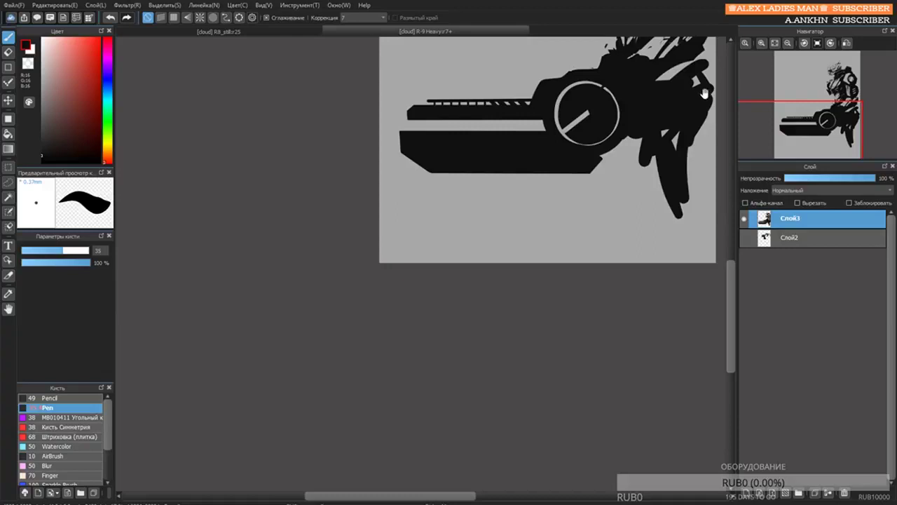
pyautogui.moveTo(650, 94); pyautogui.dragTo(518, 249)
pyautogui.scroll(2, 527, 125)
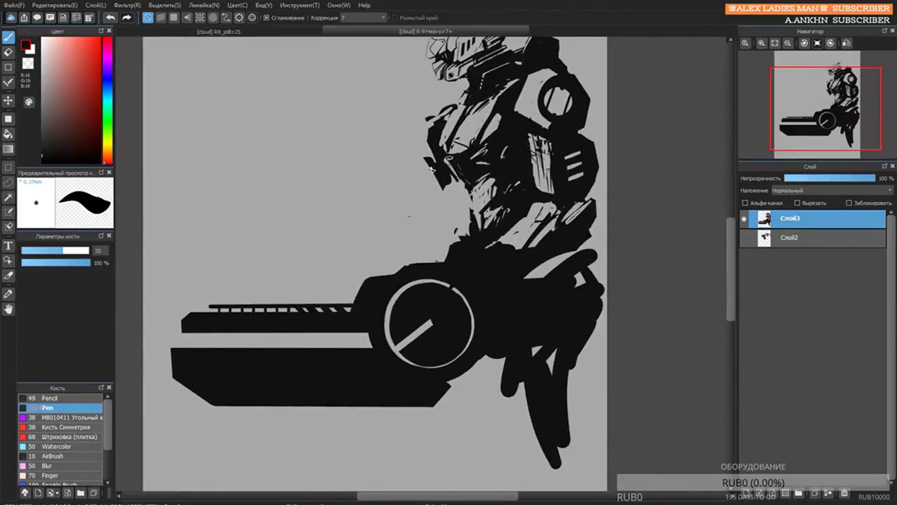
# Sketch the rough elbow and a loose wavy guideline for the forearm reaching down towards the gun housing.
pyautogui.moveTo(418, 162)
pyautogui.mouseDown()
pyautogui.moveTo(436, 173)
pyautogui.moveTo(419, 180)
pyautogui.moveTo(444, 188)
pyautogui.moveTo(432, 192)
pyautogui.mouseUp()
pyautogui.press(']')
pyautogui.press(']')
pyautogui.press(']')
pyautogui.press(']')
pyautogui.press(']')
pyautogui.press(']')
pyautogui.press(']')
pyautogui.moveTo(425, 159); pyautogui.dragTo(396, 192)
pyautogui.press('[')
pyautogui.press('[')
pyautogui.press('[')
pyautogui.press('[')
pyautogui.press('[')
pyautogui.press('[')
pyautogui.press('[')
pyautogui.press('[')
pyautogui.press('[')
pyautogui.press('[')
pyautogui.moveTo(397, 193)
pyautogui.mouseDown()
pyautogui.moveTo(414, 213)
pyautogui.moveTo(445, 189)
pyautogui.mouseUp()
pyautogui.moveTo(444, 189)
pyautogui.mouseDown()
pyautogui.moveTo(400, 213)
pyautogui.moveTo(371, 257)
pyautogui.mouseUp()
# Draw a slanted control handle with a round knob rising from the gun housing.
pyautogui.moveTo(359, 293)
pyautogui.mouseDown()
pyautogui.moveTo(346, 244)
pyautogui.moveTo(370, 288)
pyautogui.moveTo(368, 279)
pyautogui.moveTo(350, 234)
pyautogui.moveTo(346, 249)
pyautogui.moveTo(367, 246)
pyautogui.moveTo(356, 243)
pyautogui.moveTo(370, 275)
pyautogui.mouseUp()
pyautogui.hotkey('ctrl', 'z')
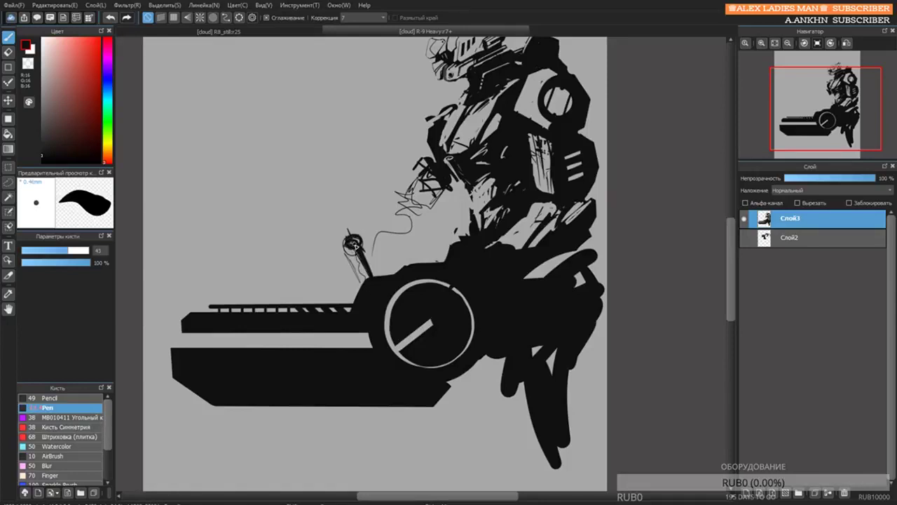
pyautogui.moveTo(355, 245); pyautogui.dragTo(368, 277)
# Sketch the hand gripping the handle, the forearm and the upper arm leading to the chest.
pyautogui.moveTo(348, 238)
pyautogui.mouseDown()
pyautogui.moveTo(326, 254)
pyautogui.moveTo(336, 228)
pyautogui.moveTo(365, 261)
pyautogui.moveTo(337, 234)
pyautogui.moveTo(373, 248)
pyautogui.moveTo(346, 220)
pyautogui.moveTo(335, 251)
pyautogui.moveTo(327, 249)
pyautogui.moveTo(341, 226)
pyautogui.moveTo(368, 224)
pyautogui.moveTo(399, 191)
pyautogui.moveTo(378, 191)
pyautogui.moveTo(375, 233)
pyautogui.moveTo(389, 246)
pyautogui.moveTo(406, 213)
pyautogui.moveTo(363, 217)
pyautogui.moveTo(390, 226)
pyautogui.moveTo(364, 250)
pyautogui.moveTo(426, 224)
pyautogui.moveTo(407, 202)
pyautogui.mouseUp()
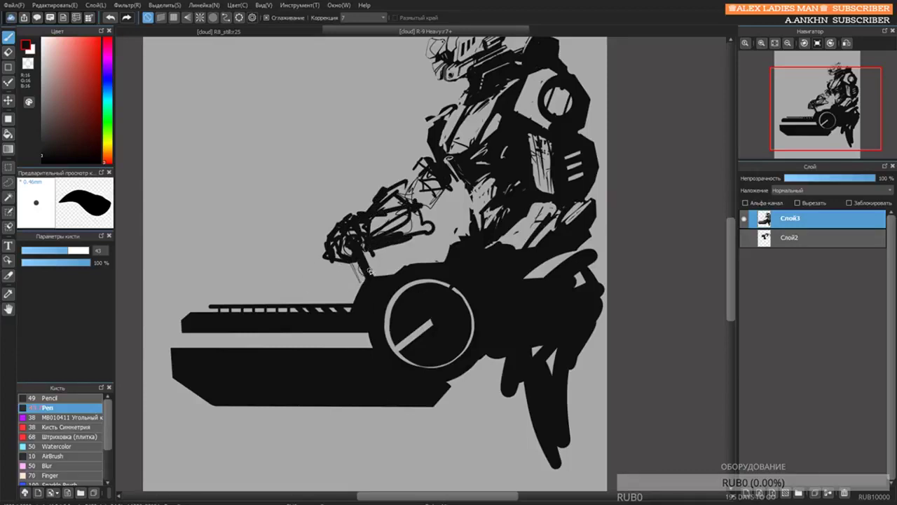
pyautogui.moveTo(400, 203)
pyautogui.mouseDown()
pyautogui.moveTo(419, 168)
pyautogui.moveTo(425, 184)
pyautogui.moveTo(429, 126)
pyautogui.moveTo(440, 135)
pyautogui.moveTo(424, 156)
pyautogui.moveTo(432, 119)
pyautogui.mouseUp()
pyautogui.press('e')
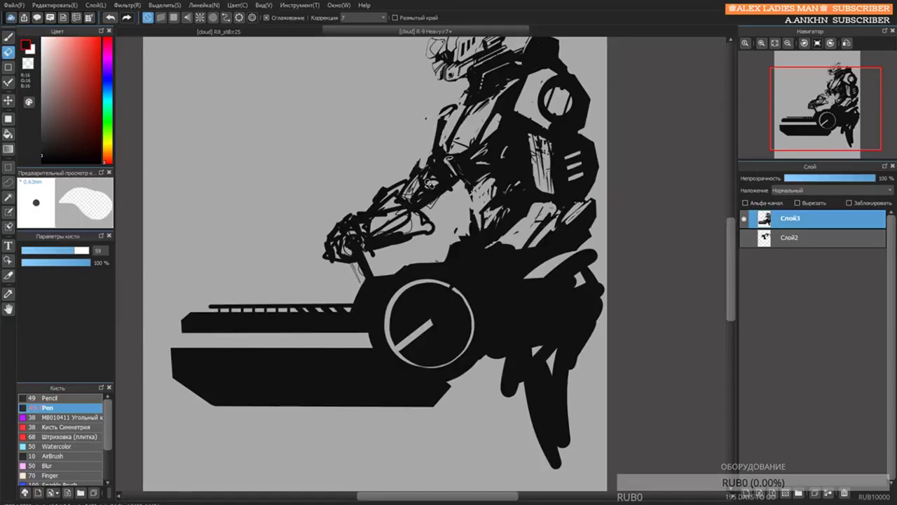
# Thicken the hand, handle, forearm and elbow with solid black at brush size 90, trimming their edges with the eraser.
pyautogui.scroll(-4, 439, 140)
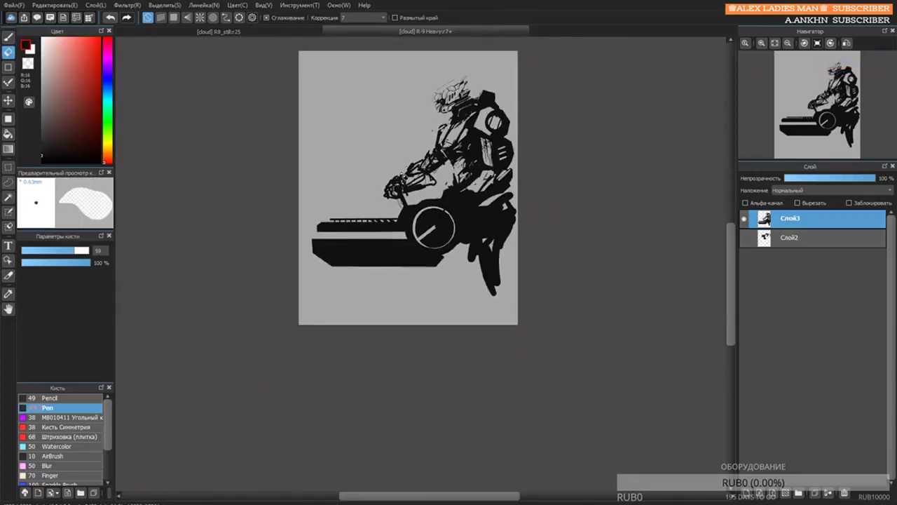
pyautogui.scroll(2, 397, 185)
pyautogui.press('p')
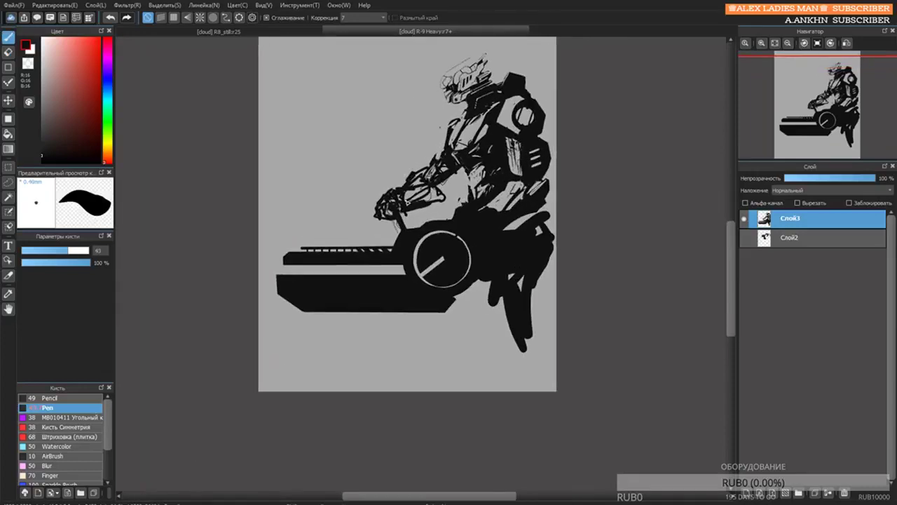
pyautogui.press(']')
pyautogui.press(']')
pyautogui.press(']')
pyautogui.press(']')
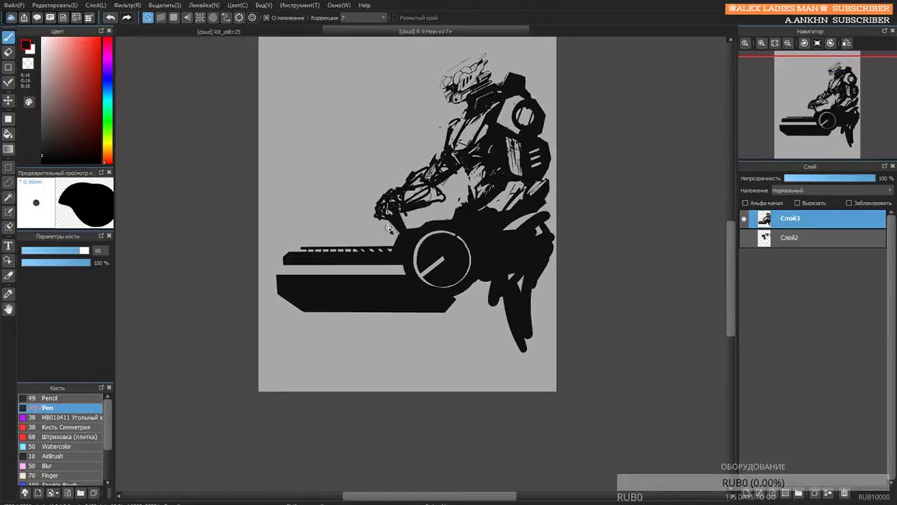
pyautogui.moveTo(396, 233)
pyautogui.mouseDown()
pyautogui.moveTo(387, 221)
pyautogui.moveTo(404, 224)
pyautogui.moveTo(394, 216)
pyautogui.moveTo(404, 210)
pyautogui.moveTo(395, 218)
pyautogui.moveTo(402, 226)
pyautogui.moveTo(398, 205)
pyautogui.moveTo(384, 204)
pyautogui.moveTo(392, 203)
pyautogui.moveTo(383, 213)
pyautogui.moveTo(406, 207)
pyautogui.moveTo(399, 193)
pyautogui.moveTo(415, 197)
pyautogui.moveTo(436, 179)
pyautogui.moveTo(437, 199)
pyautogui.moveTo(447, 190)
pyautogui.mouseUp()
pyautogui.press('e')
pyautogui.press('b')
pyautogui.press('e')
pyautogui.press('b')
pyautogui.moveTo(438, 154)
pyautogui.mouseDown()
pyautogui.moveTo(454, 174)
pyautogui.moveTo(437, 187)
pyautogui.mouseUp()
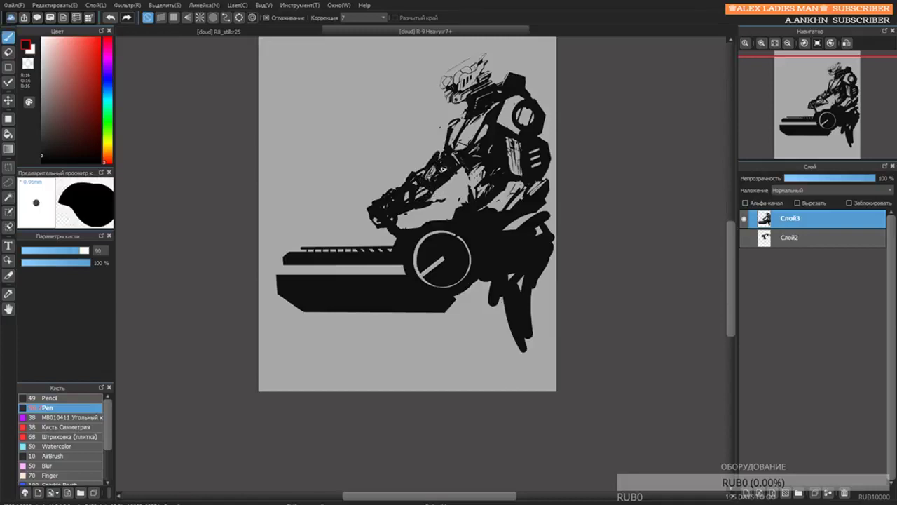
pyautogui.press('e')
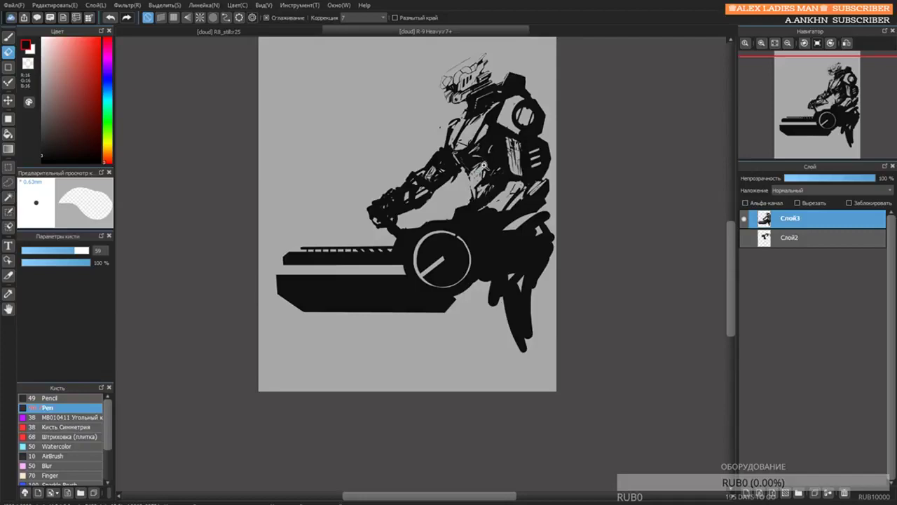
# Carve small light details into the front cap of the cylinder behind the helmet with a fine eraser.
pyautogui.scroll(1, 485, 165)
pyautogui.scroll(4, 442, 73)
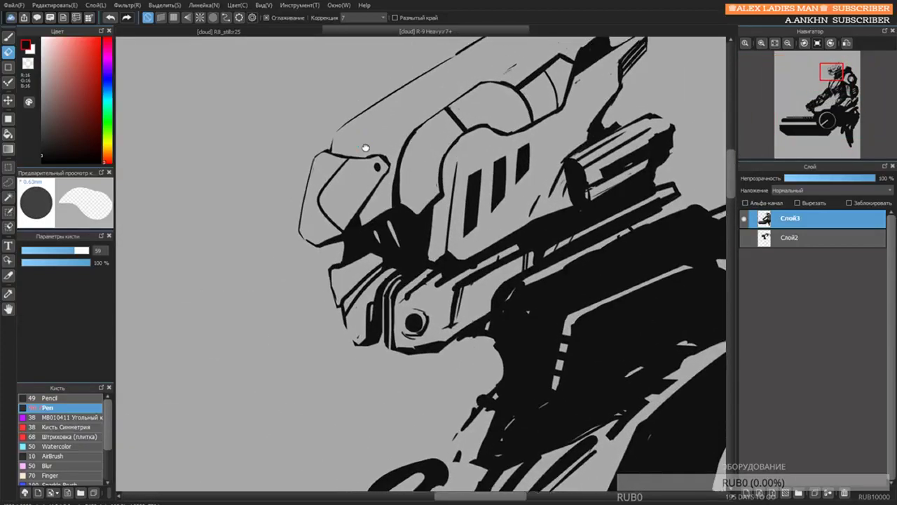
pyautogui.moveTo(380, 145)
pyautogui.mouseDown()
pyautogui.moveTo(385, 198)
pyautogui.moveTo(361, 218)
pyautogui.moveTo(355, 256)
pyautogui.mouseUp()
pyautogui.moveTo(502, 209); pyautogui.dragTo(392, 226)
pyautogui.moveTo(410, 282); pyautogui.dragTo(371, 197)
pyautogui.moveTo(393, 239); pyautogui.dragTo(383, 254)
pyautogui.press('[')
pyautogui.press('[')
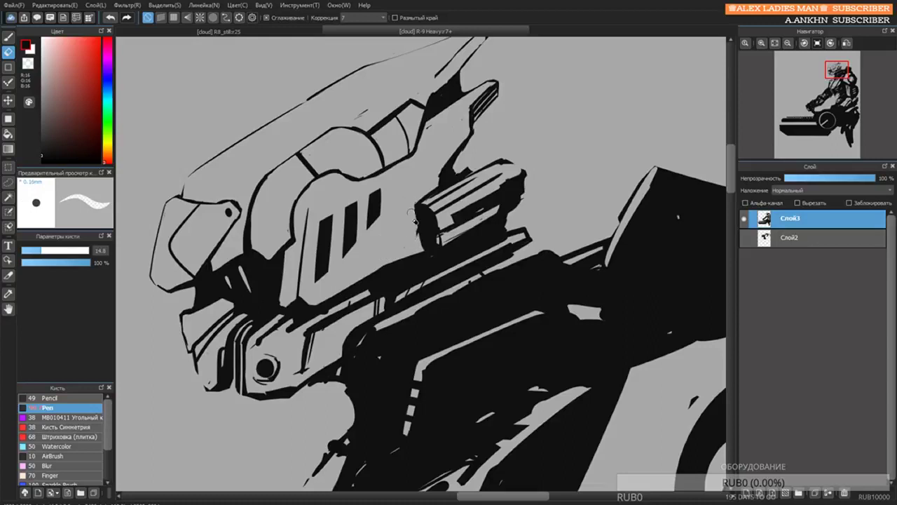
pyautogui.press('b')
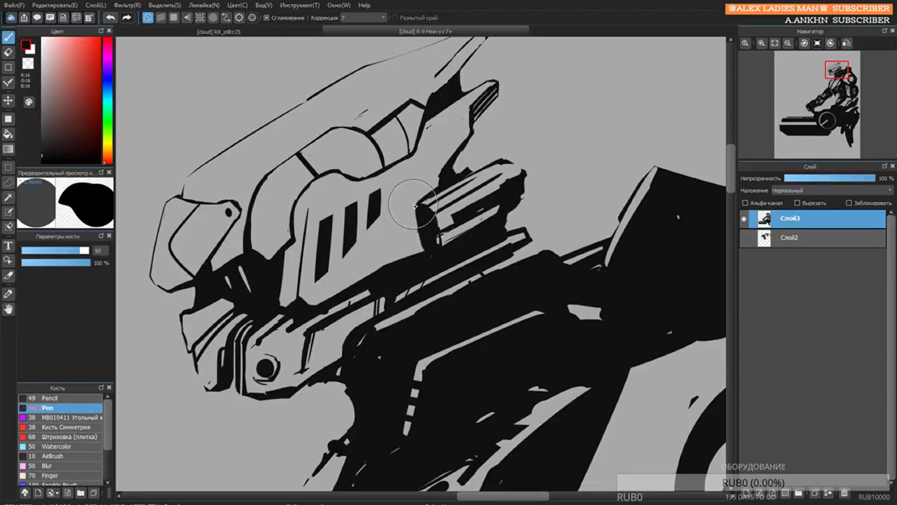
pyautogui.moveTo(438, 205)
pyautogui.mouseDown()
pyautogui.moveTo(443, 220)
pyautogui.moveTo(426, 218)
pyautogui.moveTo(432, 246)
pyautogui.mouseUp()
pyautogui.press('e')
pyautogui.hotkey('ctrl', 'z')
pyautogui.hotkey('ctrl', 'z')
pyautogui.press('[')
pyautogui.hotkey('ctrl', 'z')
pyautogui.moveTo(431, 244); pyautogui.dragTo(424, 157)
# Try lettering a small "A" on the helmet's side plate below the slots with a fine brush.
pyautogui.scroll(6, 424, 157)
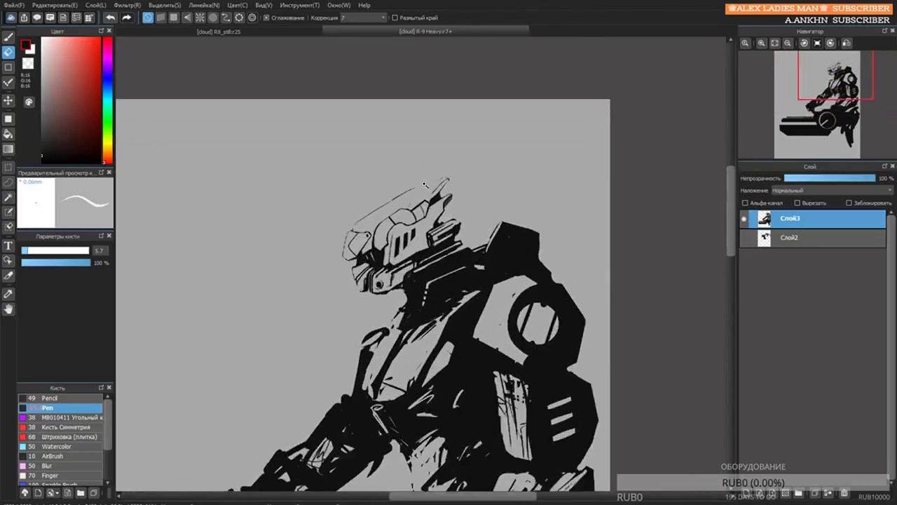
pyautogui.moveTo(426, 242)
pyautogui.mouseDown()
pyautogui.moveTo(425, 264)
pyautogui.moveTo(469, 196)
pyautogui.moveTo(463, 204)
pyautogui.mouseUp()
pyautogui.press('b')
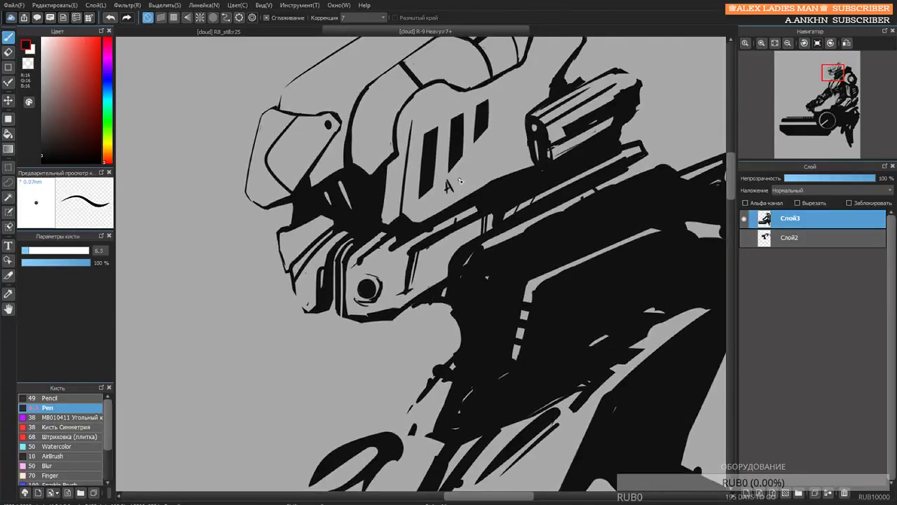
pyautogui.hotkey('ctrl', 'z')
pyautogui.moveTo(482, 110); pyautogui.dragTo(485, 113)
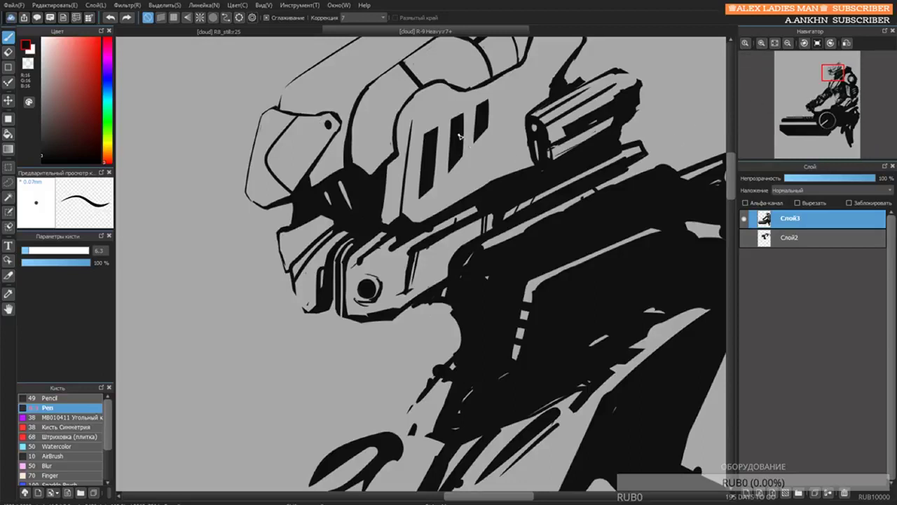
# Try erasing the three dark slots from the helmet's side plate, and undo the erasing.
pyautogui.press('e')
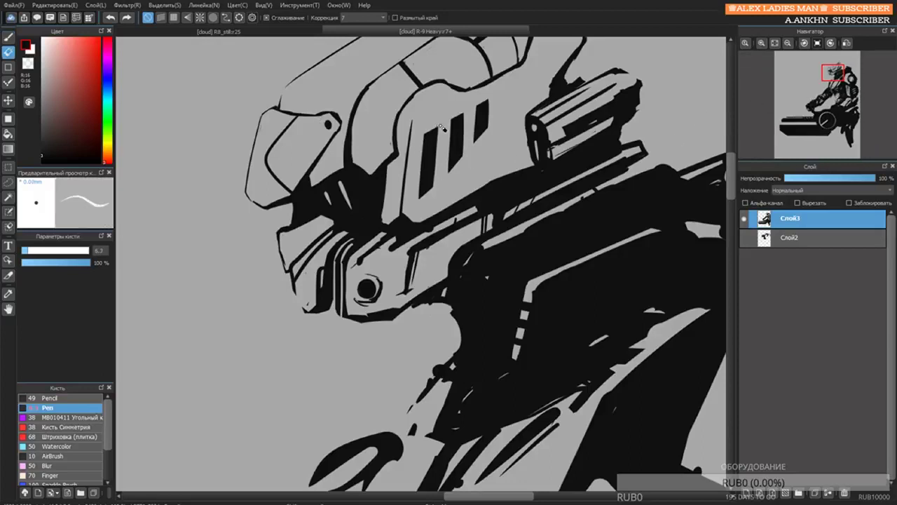
pyautogui.moveTo(422, 150)
pyautogui.mouseDown()
pyautogui.moveTo(432, 138)
pyautogui.moveTo(420, 196)
pyautogui.mouseUp()
pyautogui.press(']')
pyautogui.press(']')
pyautogui.press(']')
pyautogui.moveTo(427, 163)
pyautogui.mouseDown()
pyautogui.moveTo(465, 134)
pyautogui.moveTo(428, 176)
pyautogui.mouseUp()
pyautogui.moveTo(424, 191)
pyautogui.mouseDown()
pyautogui.moveTo(473, 148)
pyautogui.moveTo(484, 116)
pyautogui.mouseUp()
pyautogui.moveTo(459, 119)
pyautogui.mouseDown()
pyautogui.moveTo(433, 146)
pyautogui.moveTo(452, 120)
pyautogui.moveTo(484, 134)
pyautogui.moveTo(486, 109)
pyautogui.mouseUp()
pyautogui.scroll(-3, 467, 108)
pyautogui.scroll(3, 471, 123)
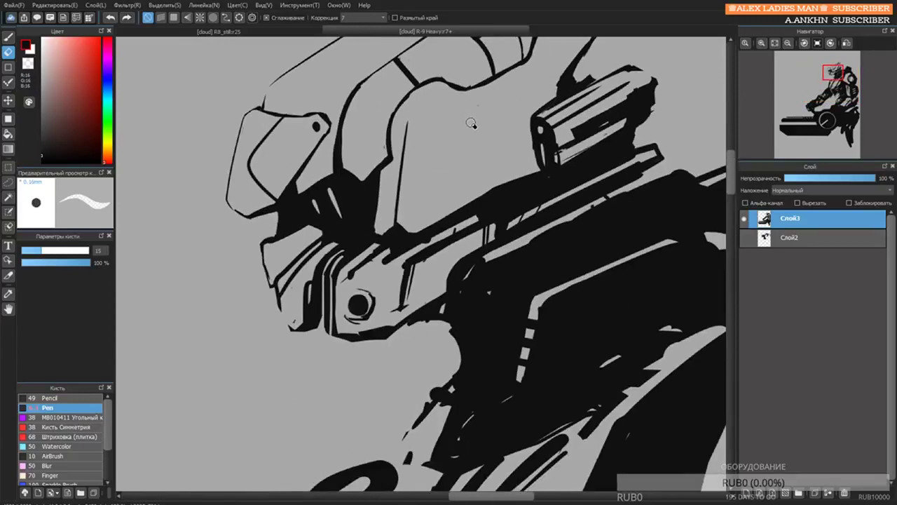
pyautogui.hotkey('ctrl', 'z')
pyautogui.hotkey('ctrl', 'z')
pyautogui.hotkey('ctrl', 'z')
pyautogui.hotkey('ctrl', 'z')
pyautogui.hotkey('ctrl', 'z')
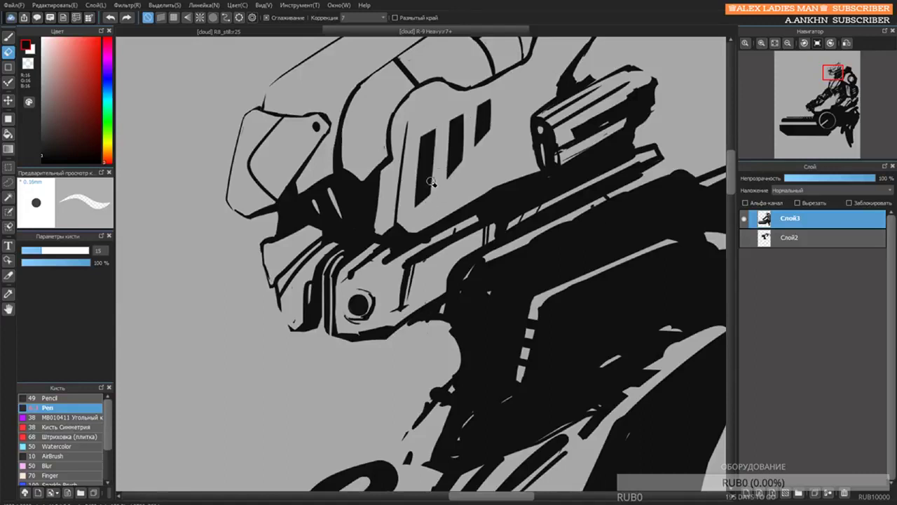
# Erase a diagonal strip across the three helmet slots at eraser size 15, splitting each slot in two.
pyautogui.press('b')
pyautogui.press(']')
pyautogui.moveTo(425, 160)
pyautogui.mouseDown()
pyautogui.moveTo(510, 101)
pyautogui.moveTo(483, 120)
pyautogui.mouseUp()
pyautogui.hotkey('ctrl', 'z')
pyautogui.press('e')
pyautogui.moveTo(410, 188); pyautogui.dragTo(497, 104)
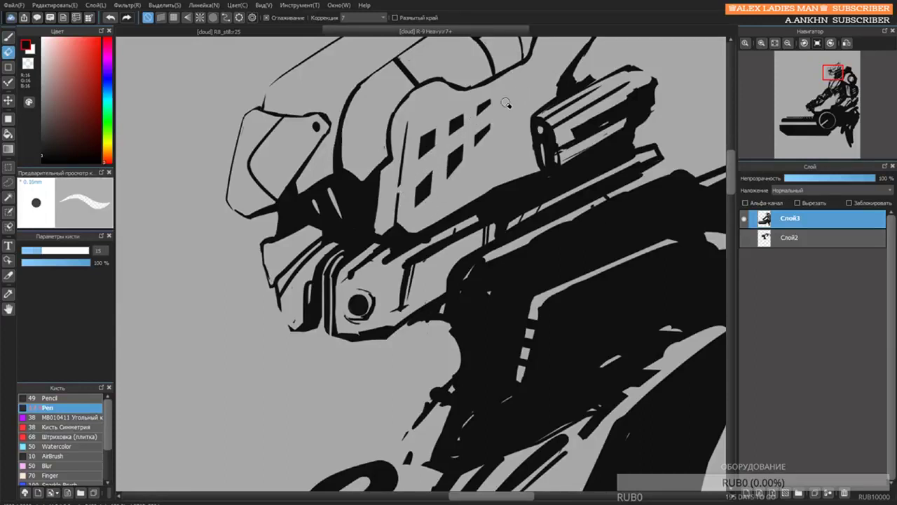
# Letter "adidas" along the diagonal gap between the helmet's split slots with a fine black brush at size 6.1.
pyautogui.press('b')
pyautogui.scroll(2, 427, 139)
pyautogui.press('[')
pyautogui.press('[')
pyautogui.press('[')
pyautogui.press('[')
pyautogui.press('[')
pyautogui.press('[')
pyautogui.press('[')
pyautogui.press('[')
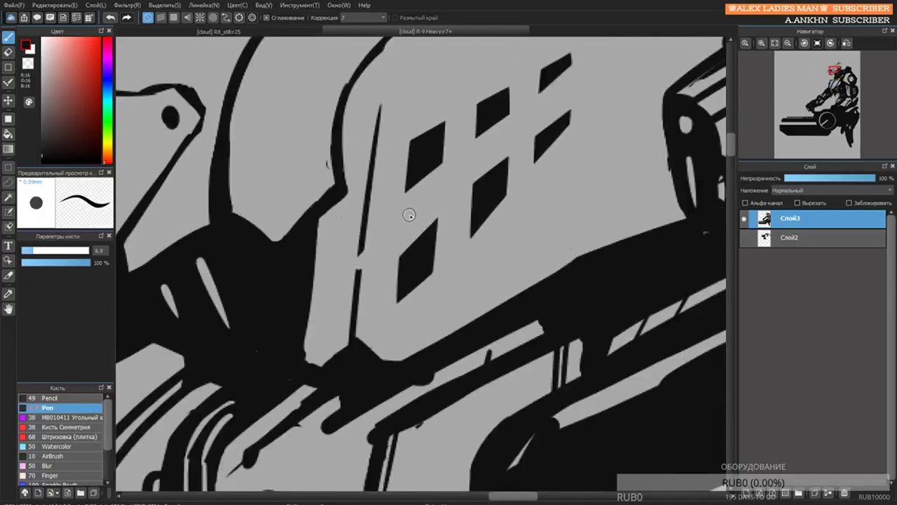
pyautogui.moveTo(407, 209)
pyautogui.mouseDown()
pyautogui.moveTo(413, 225)
pyautogui.moveTo(436, 184)
pyautogui.moveTo(440, 209)
pyautogui.mouseUp()
pyautogui.moveTo(452, 176); pyautogui.dragTo(449, 195)
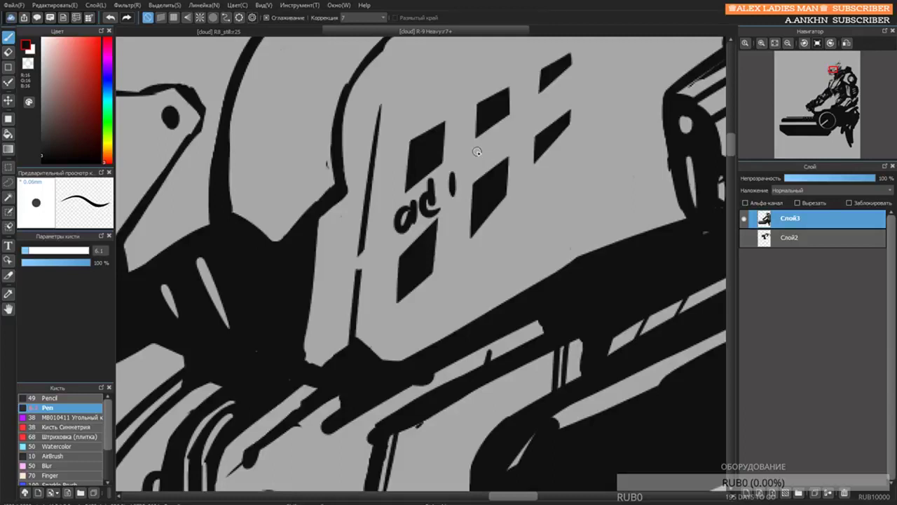
pyautogui.moveTo(479, 139)
pyautogui.mouseDown()
pyautogui.moveTo(468, 180)
pyautogui.moveTo(502, 162)
pyautogui.mouseUp()
pyautogui.moveTo(532, 119); pyautogui.dragTo(516, 145)
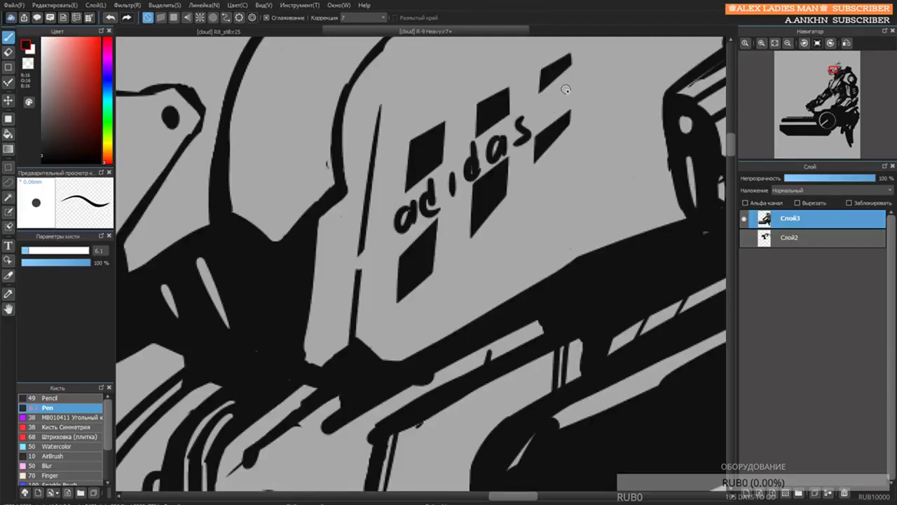
# Letter "NeoNeo" after "adidas" on the helmet's side plate, continuing along the same diagonal.
pyautogui.moveTo(553, 98)
pyautogui.mouseDown()
pyautogui.moveTo(550, 109)
pyautogui.moveTo(568, 85)
pyautogui.moveTo(581, 98)
pyautogui.moveTo(600, 75)
pyautogui.mouseUp()
pyautogui.moveTo(618, 67)
pyautogui.mouseDown()
pyautogui.moveTo(562, 130)
pyautogui.moveTo(586, 104)
pyautogui.moveTo(609, 112)
pyautogui.moveTo(624, 100)
pyautogui.mouseUp()
pyautogui.scroll(-4, 565, 141)
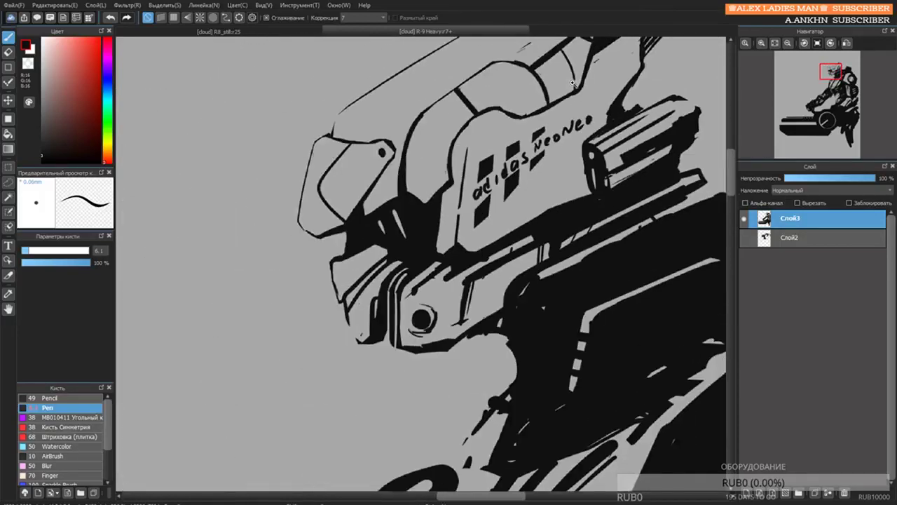
pyautogui.scroll(4, 571, 96)
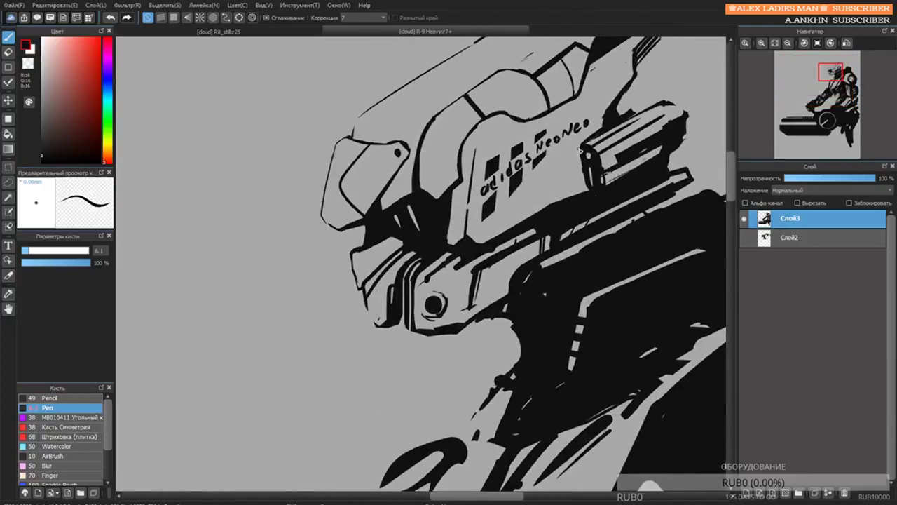
pyautogui.scroll(-3, 556, 175)
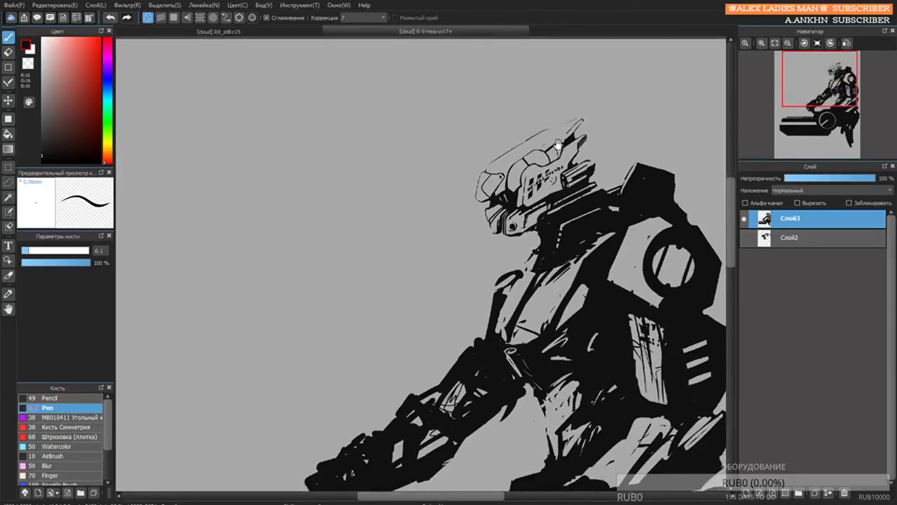
pyautogui.scroll(4, 496, 144)
pyautogui.scroll(2, 524, 112)
pyautogui.moveTo(400, 110)
pyautogui.mouseDown()
pyautogui.moveTo(423, 152)
pyautogui.moveTo(435, 157)
pyautogui.mouseUp()
pyautogui.press('e')
pyautogui.press('b')
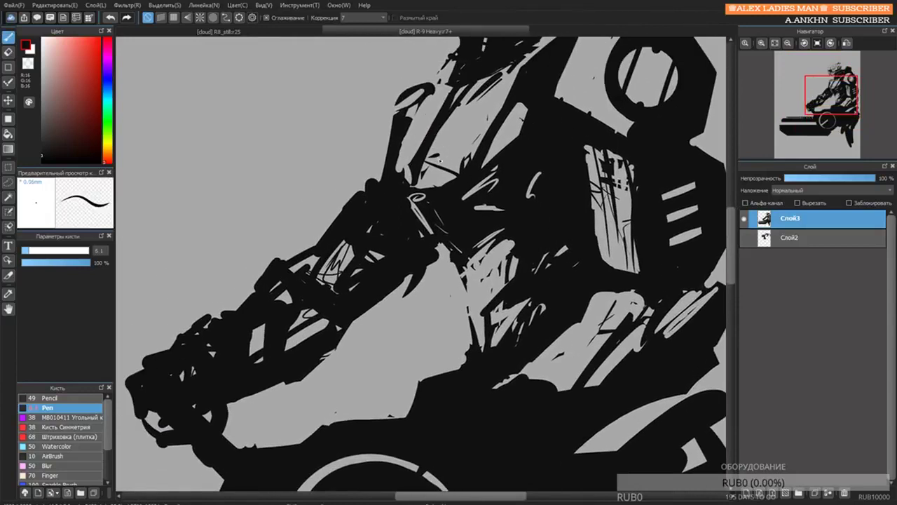
pyautogui.press('e')
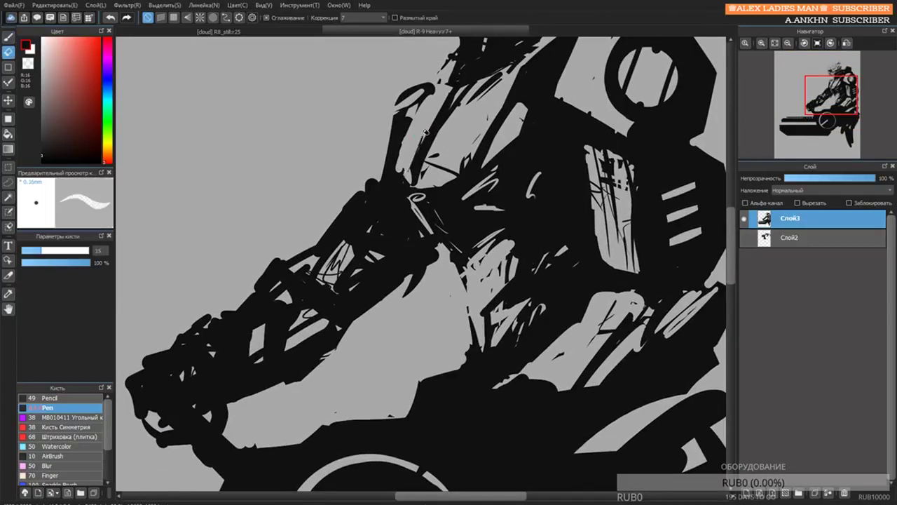
pyautogui.moveTo(426, 131)
pyautogui.mouseDown()
pyautogui.moveTo(394, 175)
pyautogui.moveTo(394, 194)
pyautogui.moveTo(384, 187)
pyautogui.moveTo(393, 104)
pyautogui.mouseUp()
pyautogui.press('b')
pyautogui.press('e')
# Trim the outer edge of the upper arm above the elbow into a cleaner contour with the eraser at size 41.
pyautogui.press(']')
pyautogui.press(']')
pyautogui.press(']')
pyautogui.press(']')
pyautogui.press(']')
pyautogui.press(']')
pyautogui.press(']')
pyautogui.press(']')
pyautogui.press(']')
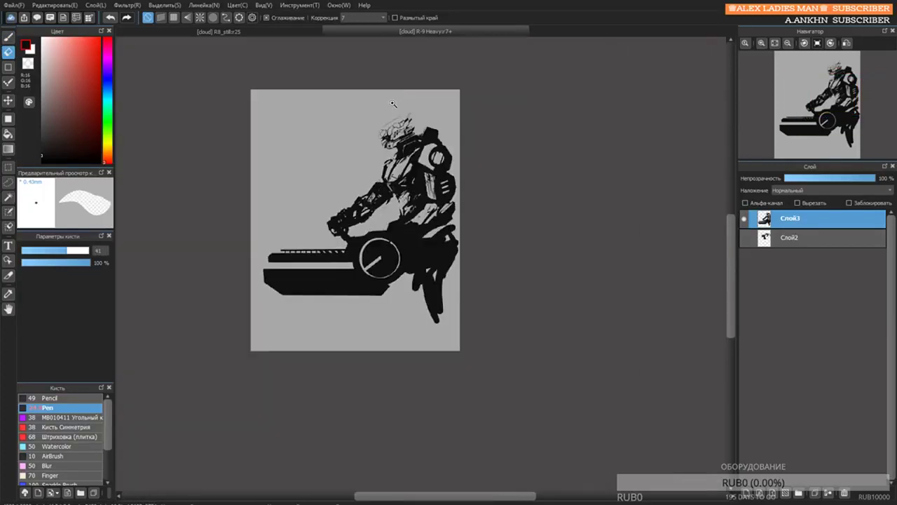
pyautogui.scroll(6, 393, 104)
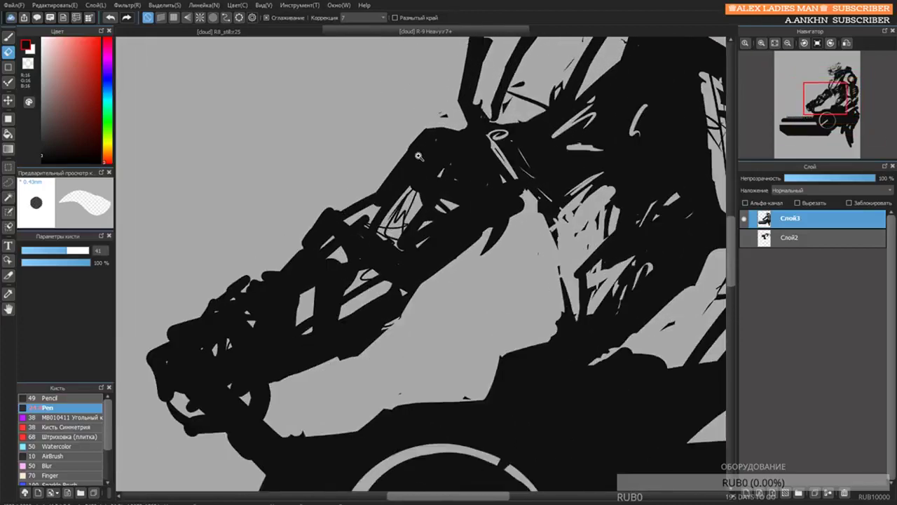
pyautogui.press('b')
pyautogui.moveTo(400, 161)
pyautogui.mouseDown()
pyautogui.moveTo(434, 121)
pyautogui.moveTo(373, 203)
pyautogui.mouseUp()
pyautogui.hotkey('ctrl', 'z')
pyautogui.press('e')
pyautogui.moveTo(426, 128)
pyautogui.mouseDown()
pyautogui.moveTo(371, 199)
pyautogui.moveTo(379, 216)
pyautogui.mouseUp()
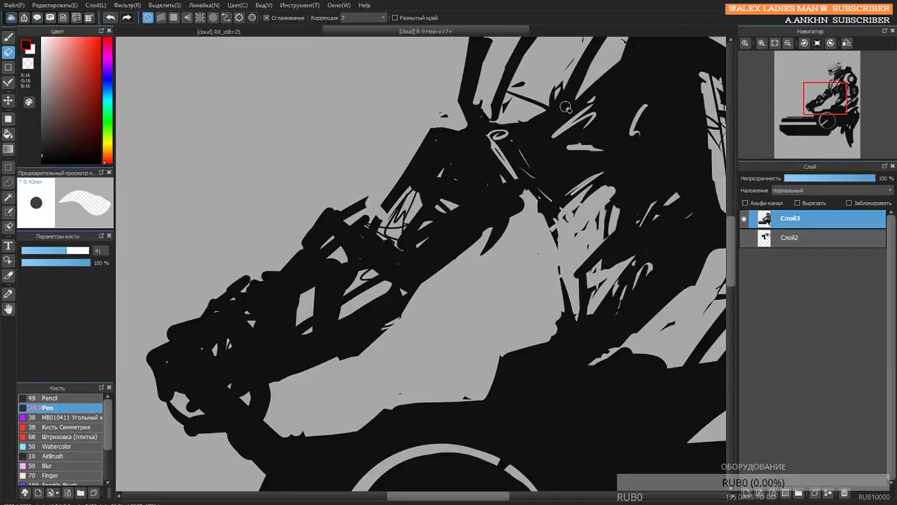
# Erase the loose leg strokes hanging below the rear of the gun with the eraser at size 148, leaving a clean sweeping edge.
pyautogui.moveTo(594, 256); pyautogui.dragTo(516, 228)
pyautogui.keyDown('ctrl'); pyautogui.click(535, 147); pyautogui.keyUp('ctrl')
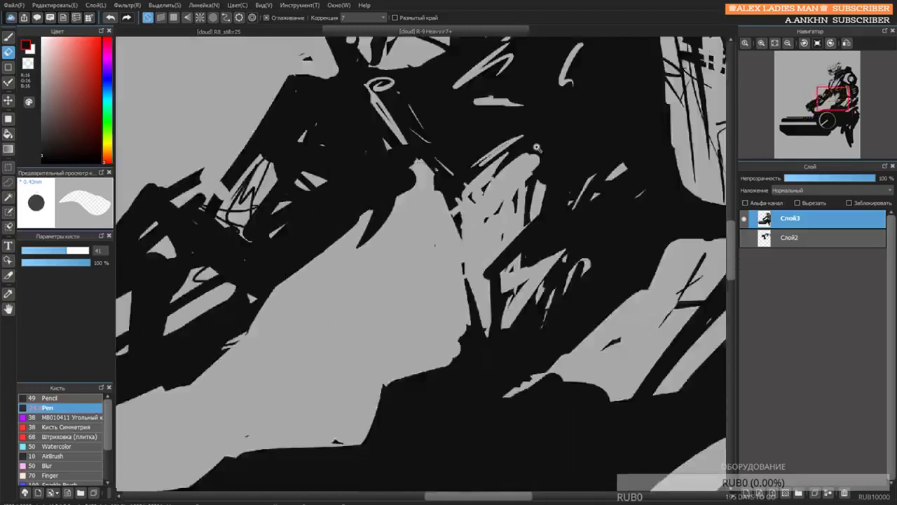
pyautogui.scroll(-3, 536, 148)
pyautogui.scroll(-2, 463, 203)
pyautogui.scroll(2, 491, 231)
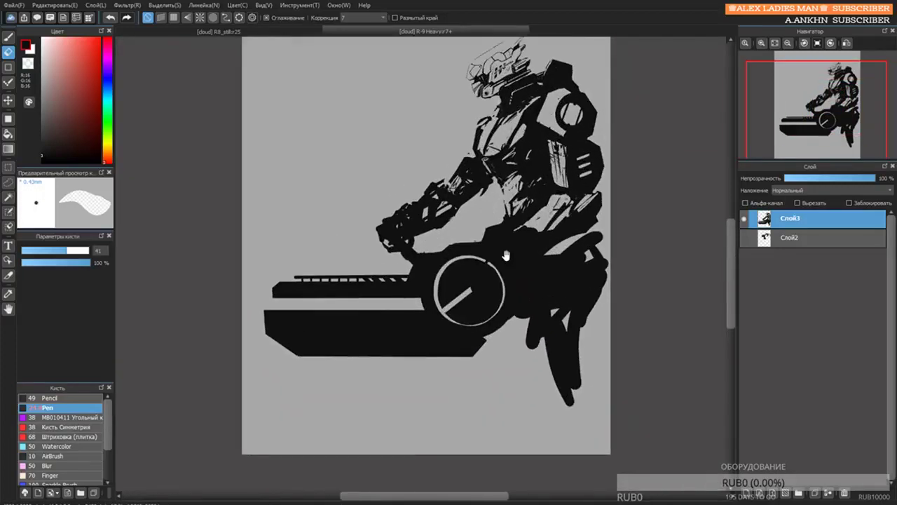
pyautogui.moveTo(505, 255); pyautogui.dragTo(485, 155)
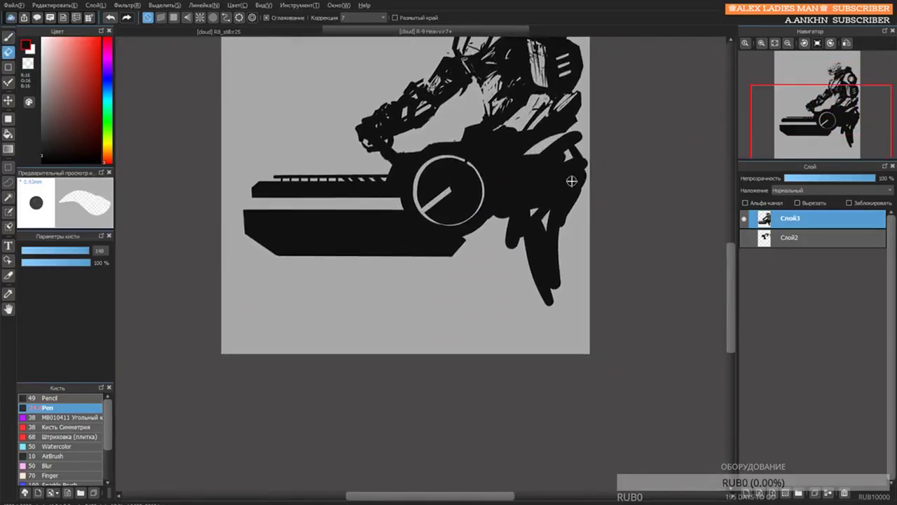
pyautogui.moveTo(576, 157)
pyautogui.mouseDown()
pyautogui.moveTo(531, 217)
pyautogui.moveTo(547, 202)
pyautogui.moveTo(542, 260)
pyautogui.moveTo(546, 206)
pyautogui.moveTo(537, 200)
pyautogui.moveTo(541, 267)
pyautogui.moveTo(567, 199)
pyautogui.moveTo(516, 234)
pyautogui.moveTo(527, 247)
pyautogui.moveTo(550, 190)
pyautogui.moveTo(523, 217)
pyautogui.moveTo(513, 249)
pyautogui.moveTo(551, 312)
pyautogui.moveTo(584, 145)
pyautogui.moveTo(556, 215)
pyautogui.moveTo(523, 240)
pyautogui.moveTo(542, 225)
pyautogui.moveTo(543, 309)
pyautogui.mouseUp()
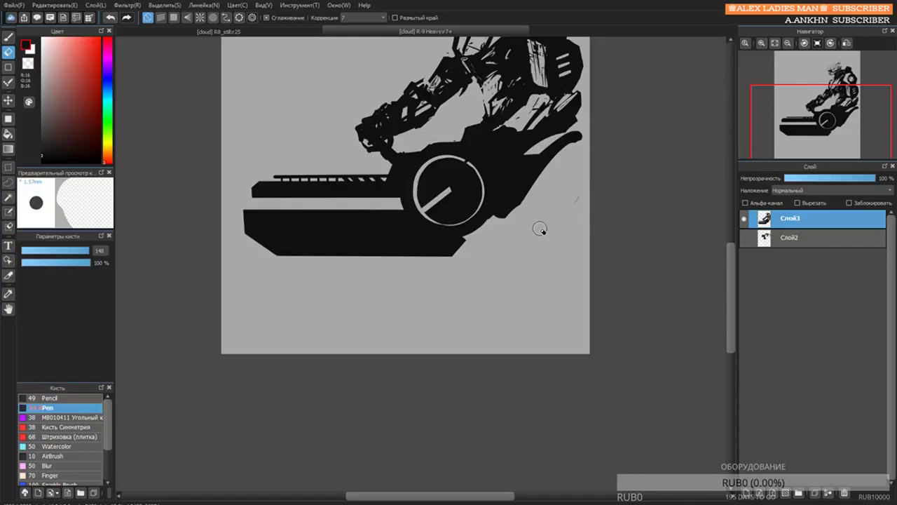
# Sketch a few angular black strokes beneath the robot's forearm near the elbow with the brush at size 24.
pyautogui.moveTo(528, 107); pyautogui.dragTo(510, 274)
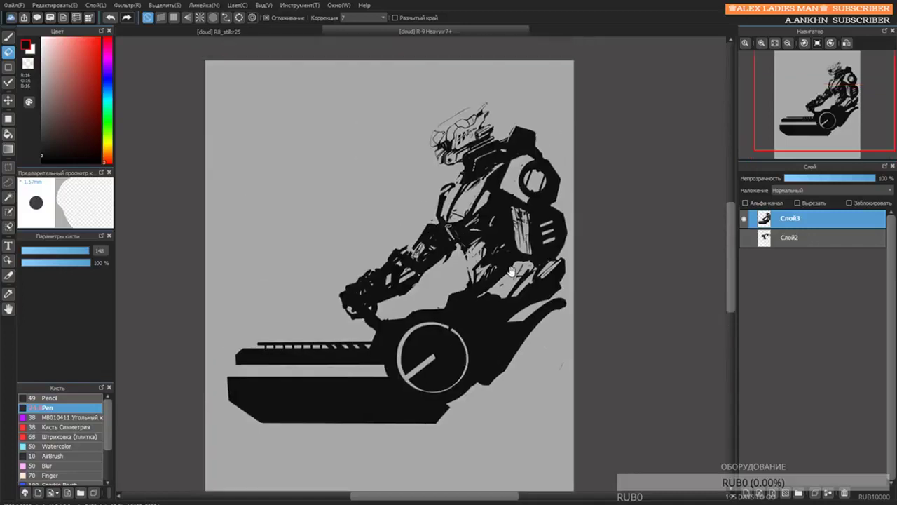
pyautogui.scroll(2, 452, 171)
pyautogui.press('b')
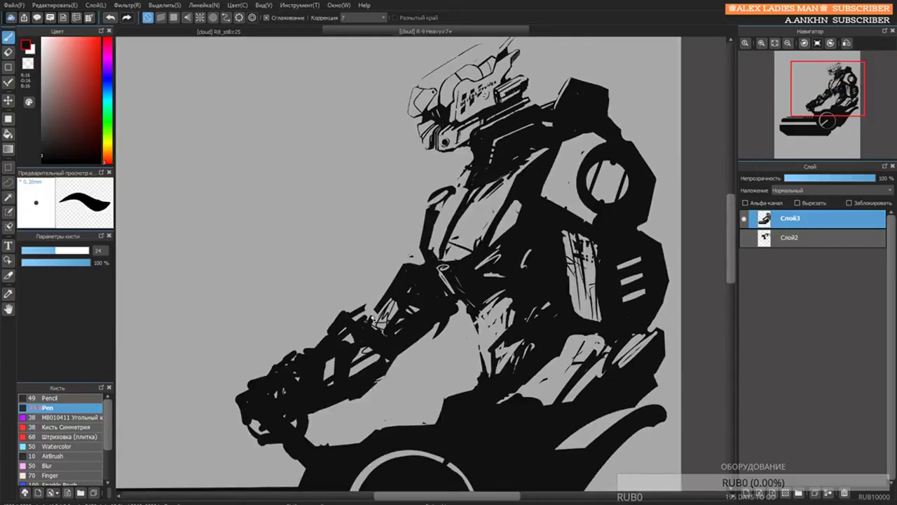
pyautogui.moveTo(382, 377); pyautogui.dragTo(400, 359)
pyautogui.moveTo(375, 387)
pyautogui.mouseDown()
pyautogui.moveTo(411, 371)
pyautogui.moveTo(413, 353)
pyautogui.moveTo(407, 369)
pyautogui.moveTo(396, 364)
pyautogui.moveTo(449, 304)
pyautogui.mouseUp()
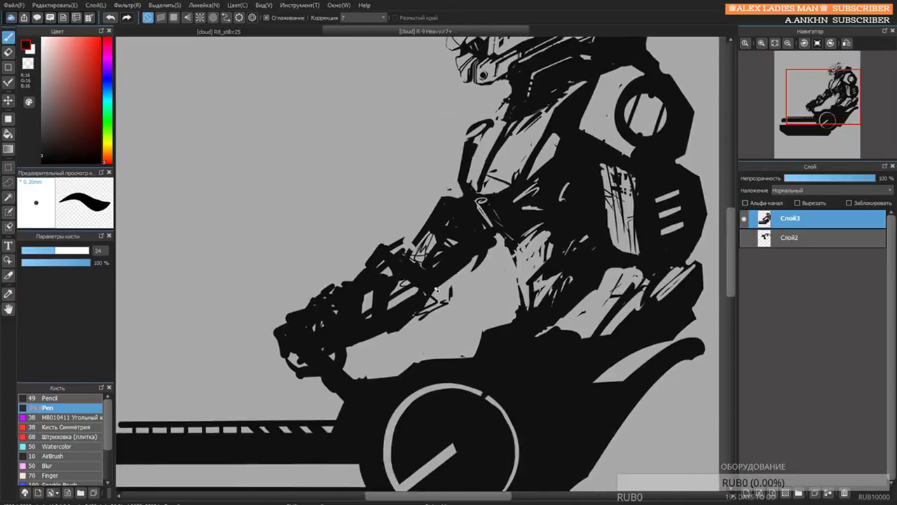
# Carve light highlights along the top of the hand, forearm and upper arm, reducing the eraser to size 36.
pyautogui.press('e')
pyautogui.moveTo(337, 300); pyautogui.dragTo(379, 258)
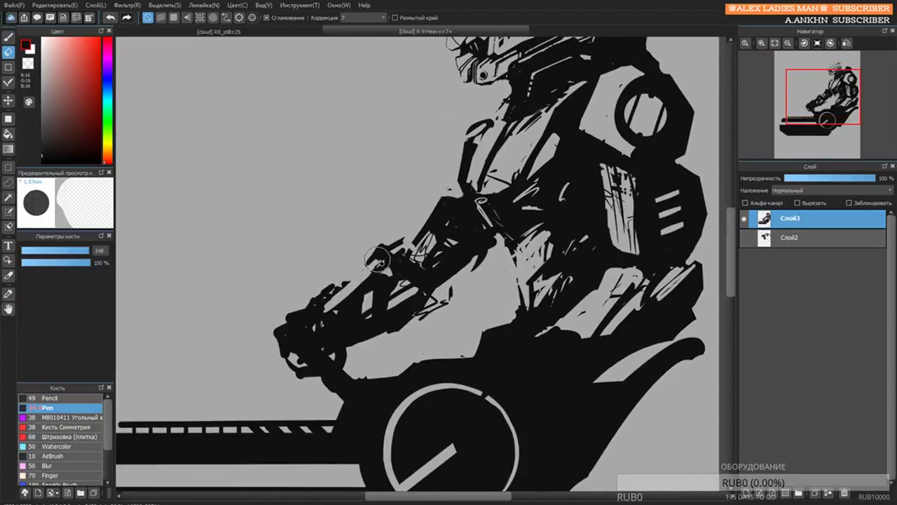
pyautogui.press('[')
pyautogui.press('[')
pyautogui.press('[')
pyautogui.press('[')
pyautogui.press('[')
pyautogui.press('[')
pyautogui.moveTo(326, 304)
pyautogui.mouseDown()
pyautogui.moveTo(335, 312)
pyautogui.moveTo(344, 301)
pyautogui.mouseUp()
pyautogui.moveTo(335, 303); pyautogui.dragTo(345, 309)
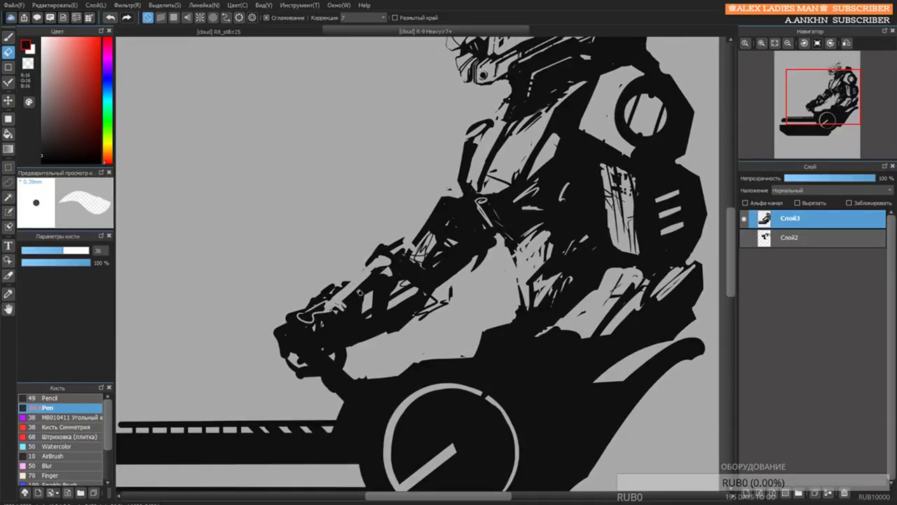
pyautogui.moveTo(384, 261); pyautogui.dragTo(396, 262)
pyautogui.moveTo(438, 223)
pyautogui.mouseDown()
pyautogui.moveTo(443, 211)
pyautogui.moveTo(419, 247)
pyautogui.moveTo(459, 207)
pyautogui.moveTo(448, 223)
pyautogui.mouseUp()
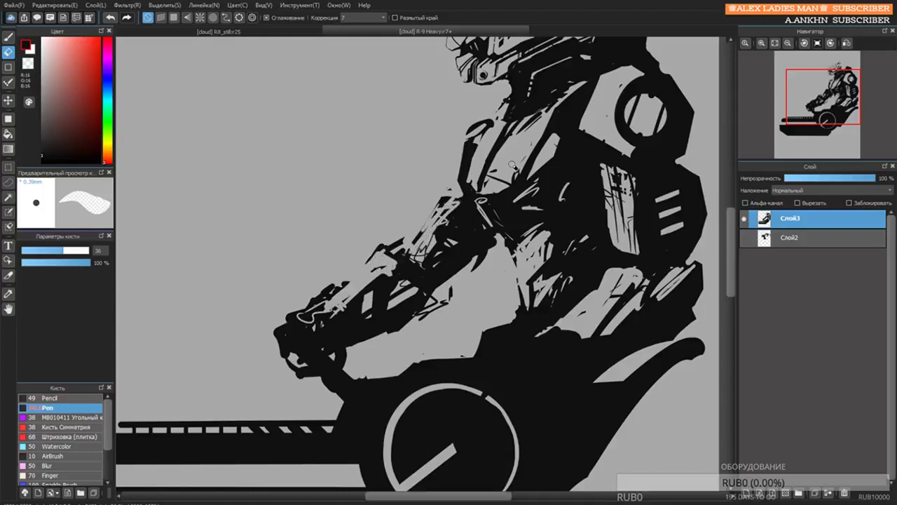
# Add dark strokes to the chest plate and paint over the small light ring where the arm meets the torso.
pyautogui.press('b')
pyautogui.moveTo(490, 162)
pyautogui.mouseDown()
pyautogui.moveTo(510, 123)
pyautogui.moveTo(493, 202)
pyautogui.moveTo(482, 188)
pyautogui.mouseUp()
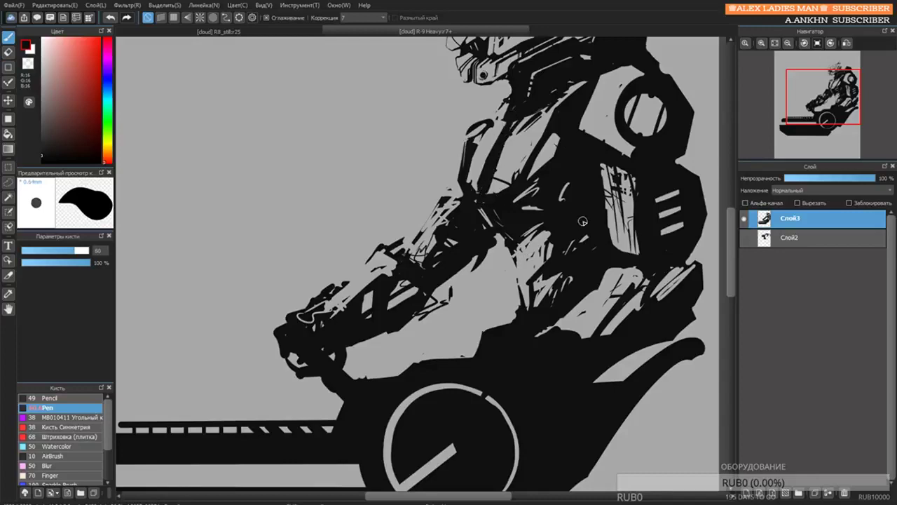
pyautogui.scroll(-3, 532, 199)
pyautogui.scroll(4, 540, 231)
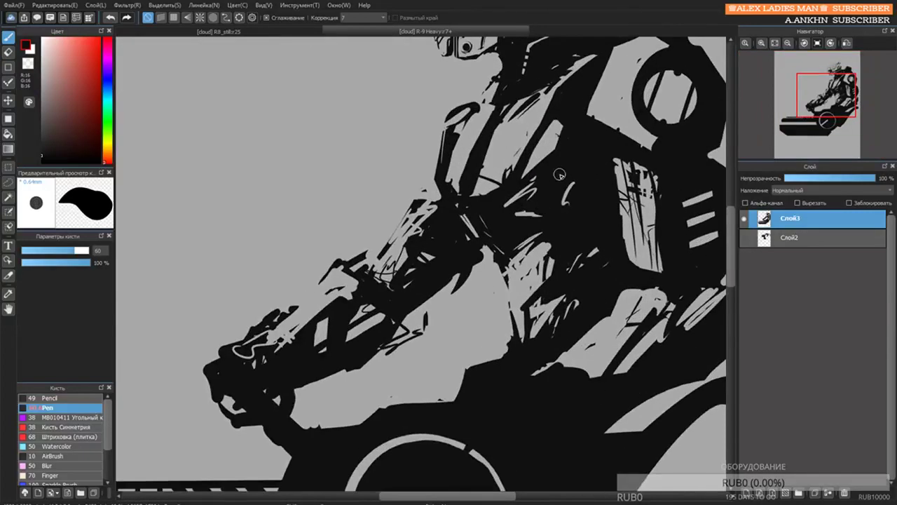
# Erase the pivot dot and the rear corner of the helmet's front visor with the eraser.
pyautogui.scroll(6, 544, 261)
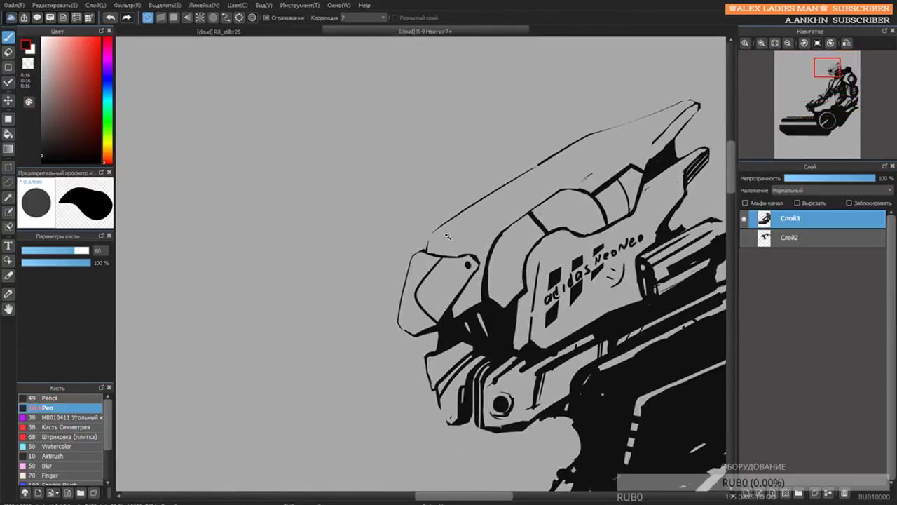
pyautogui.moveTo(595, 128)
pyautogui.mouseDown()
pyautogui.moveTo(541, 191)
pyautogui.moveTo(484, 140)
pyautogui.moveTo(482, 117)
pyautogui.mouseUp()
pyautogui.moveTo(465, 223)
pyautogui.mouseDown()
pyautogui.moveTo(553, 116)
pyautogui.moveTo(557, 133)
pyautogui.moveTo(572, 136)
pyautogui.moveTo(553, 121)
pyautogui.moveTo(569, 125)
pyautogui.moveTo(562, 110)
pyautogui.moveTo(577, 123)
pyautogui.mouseUp()
pyautogui.press('e')
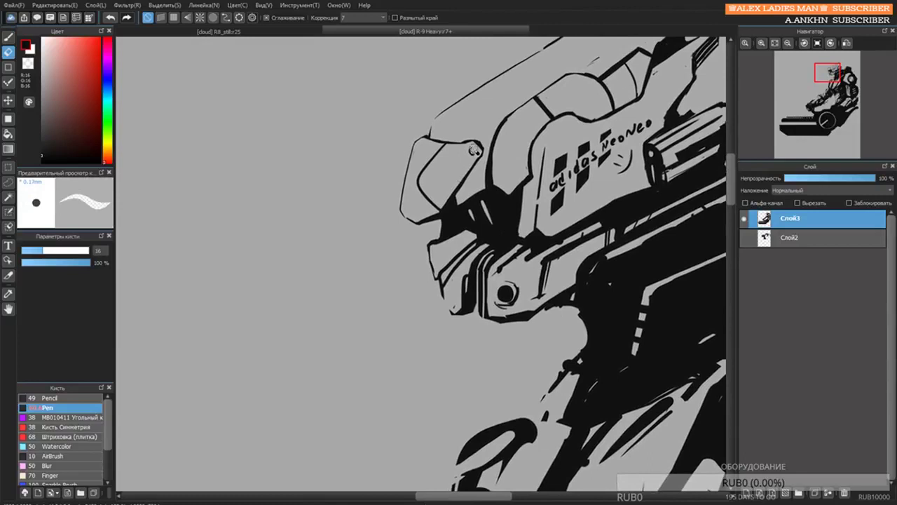
pyautogui.press('b')
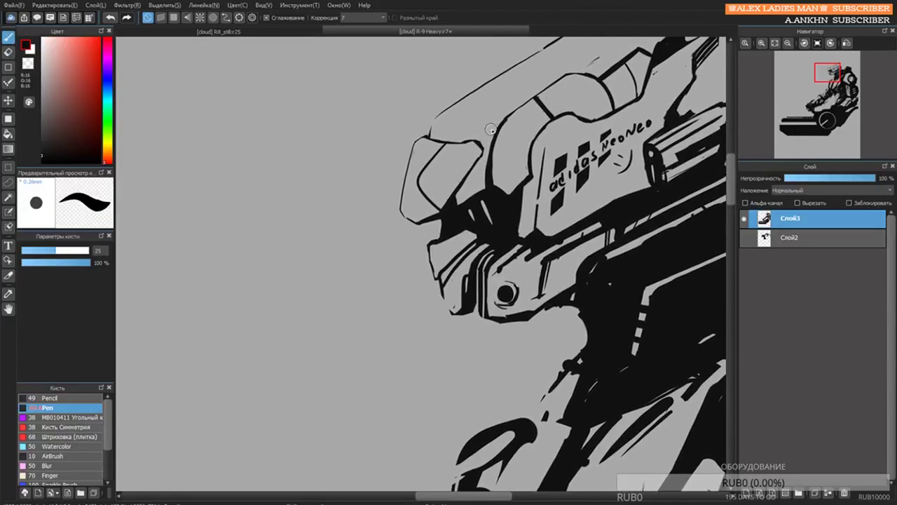
pyautogui.press('e')
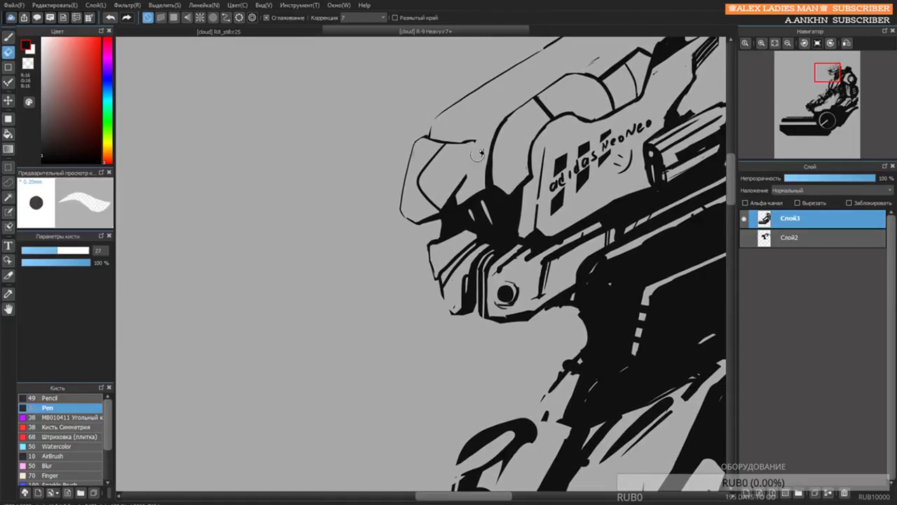
# Redraw the visor's rear edge as a long curve sweeping up toward the helmet's crest line with the brush at size 3.2.
pyautogui.press('b')
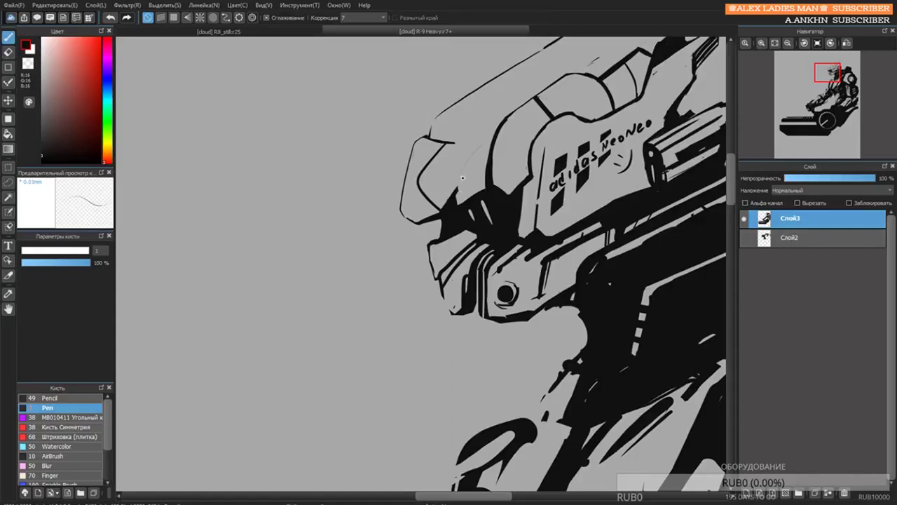
pyautogui.hotkey('ctrl', 'z')
pyautogui.press(']')
pyautogui.press(']')
pyautogui.moveTo(455, 189); pyautogui.dragTo(515, 135)
pyautogui.hotkey('ctrl', 'z')
pyautogui.moveTo(457, 189); pyautogui.dragTo(540, 68)
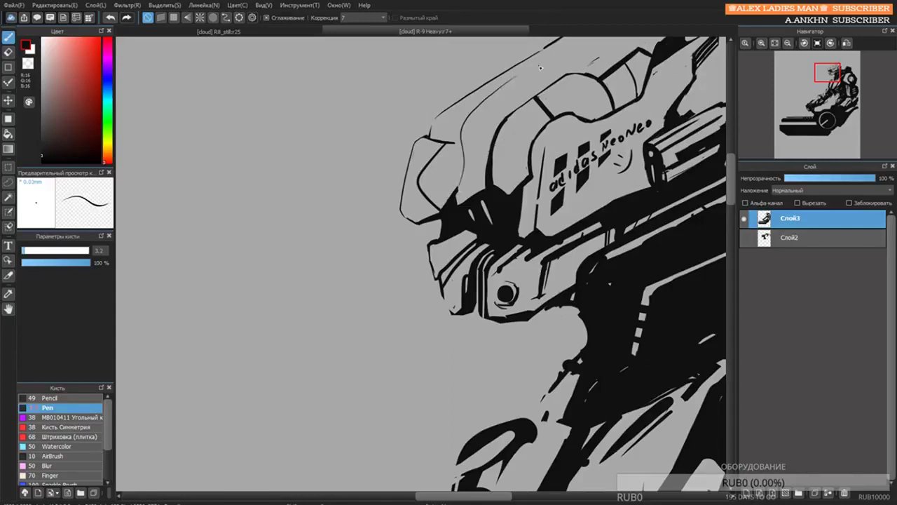
pyautogui.hotkey('ctrl', 'z')
pyautogui.moveTo(458, 189)
pyautogui.mouseDown()
pyautogui.moveTo(494, 101)
pyautogui.moveTo(518, 71)
pyautogui.mouseUp()
pyautogui.hotkey('ctrl', 'z')
pyautogui.moveTo(457, 190); pyautogui.dragTo(530, 67)
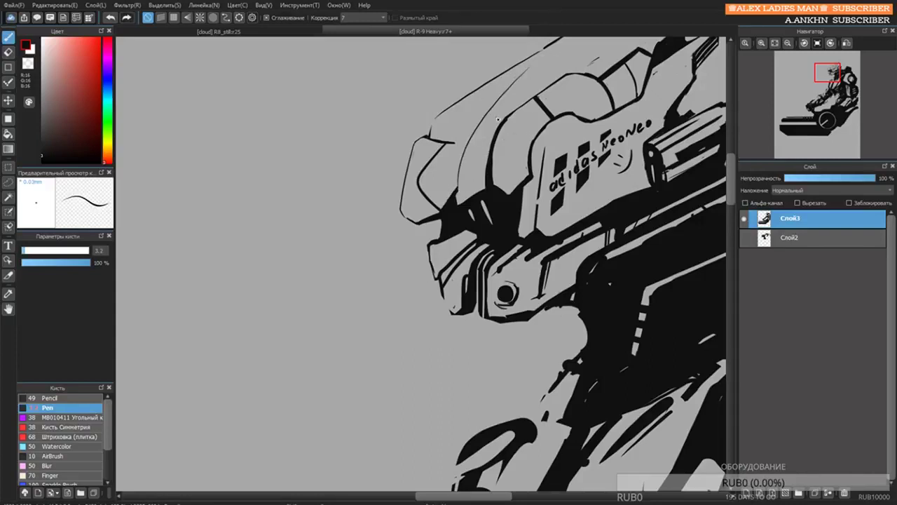
# Erase the visor's inner contour lines and try drawing a new upper edge from its front corner back toward the crest.
pyautogui.press('e')
pyautogui.moveTo(422, 171)
pyautogui.mouseDown()
pyautogui.moveTo(445, 144)
pyautogui.moveTo(436, 143)
pyautogui.moveTo(523, 63)
pyautogui.mouseUp()
pyautogui.press('b')
pyautogui.hotkey('ctrl', 'z')
pyautogui.moveTo(432, 136); pyautogui.dragTo(535, 70)
pyautogui.hotkey('ctrl', 'z')
pyautogui.moveTo(425, 143); pyautogui.dragTo(496, 101)
pyautogui.hotkey('ctrl', 'z')
pyautogui.moveTo(433, 118); pyautogui.dragTo(537, 58)
pyautogui.moveTo(489, 97); pyautogui.dragTo(557, 58)
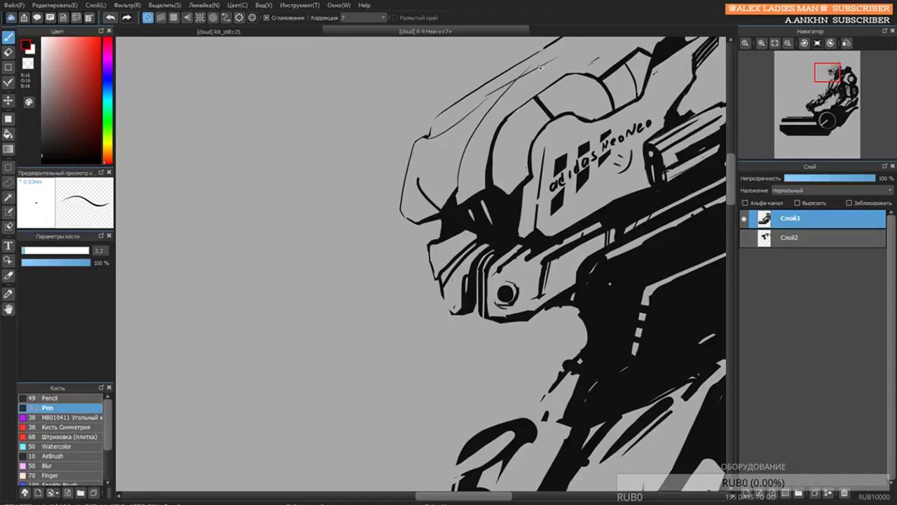
# Try another stroke for the visor's upper edge, and undo the latest edge strokes.
pyautogui.hotkey('ctrl', 'z')
pyautogui.moveTo(491, 95)
pyautogui.mouseDown()
pyautogui.moveTo(527, 119)
pyautogui.moveTo(496, 99)
pyautogui.moveTo(502, 133)
pyautogui.moveTo(490, 98)
pyautogui.moveTo(502, 117)
pyautogui.moveTo(513, 100)
pyautogui.moveTo(490, 100)
pyautogui.moveTo(510, 108)
pyautogui.moveTo(541, 66)
pyautogui.mouseUp()
pyautogui.hotkey('ctrl', 'z')
pyautogui.hotkey('ctrl', 'z')
pyautogui.hotkey('ctrl', 'z')
pyautogui.hotkey('ctrl', 'z')
# Erase the whole front visor outline and the thin crest lines above the helmet with the eraser at size 27.
pyautogui.press('e')
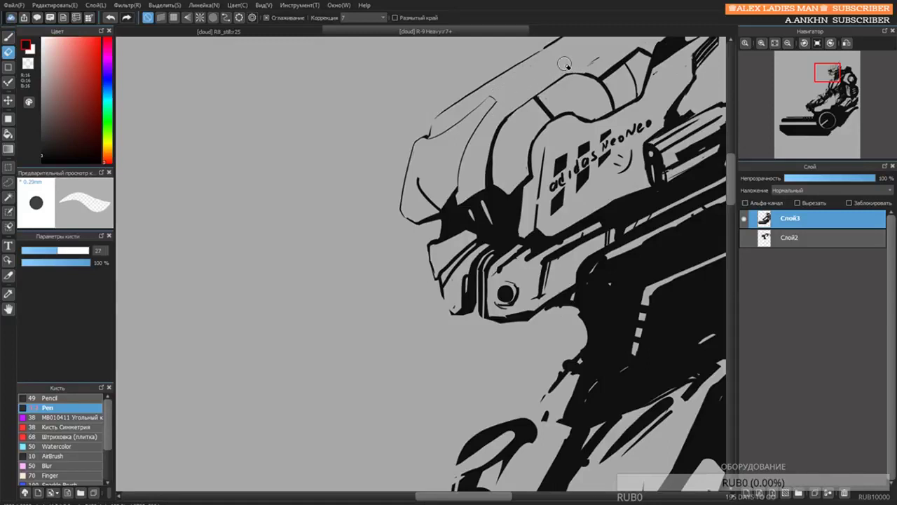
pyautogui.moveTo(527, 122)
pyautogui.mouseDown()
pyautogui.moveTo(498, 169)
pyautogui.moveTo(533, 164)
pyautogui.moveTo(556, 139)
pyautogui.moveTo(486, 188)
pyautogui.moveTo(490, 136)
pyautogui.moveTo(431, 169)
pyautogui.moveTo(466, 220)
pyautogui.moveTo(440, 171)
pyautogui.moveTo(423, 247)
pyautogui.mouseUp()
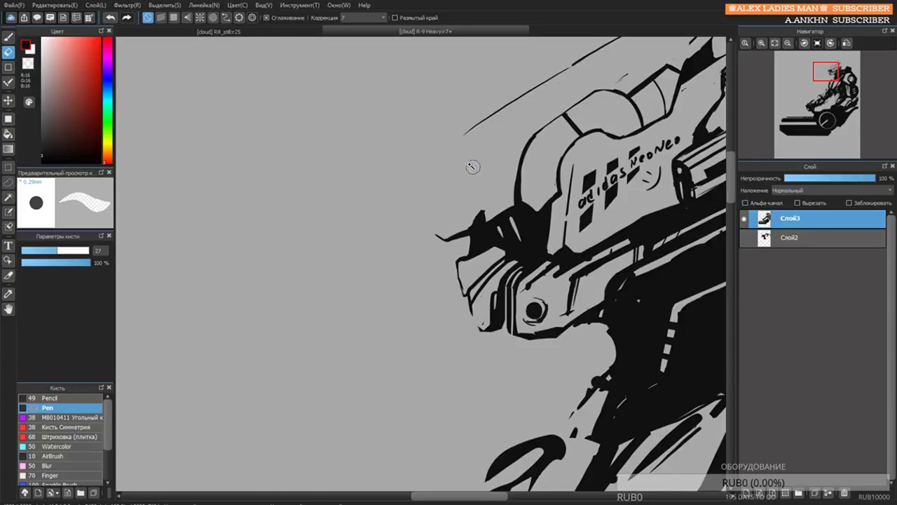
pyautogui.moveTo(473, 167); pyautogui.dragTo(489, 72)
pyautogui.scroll(5, 483, 177)
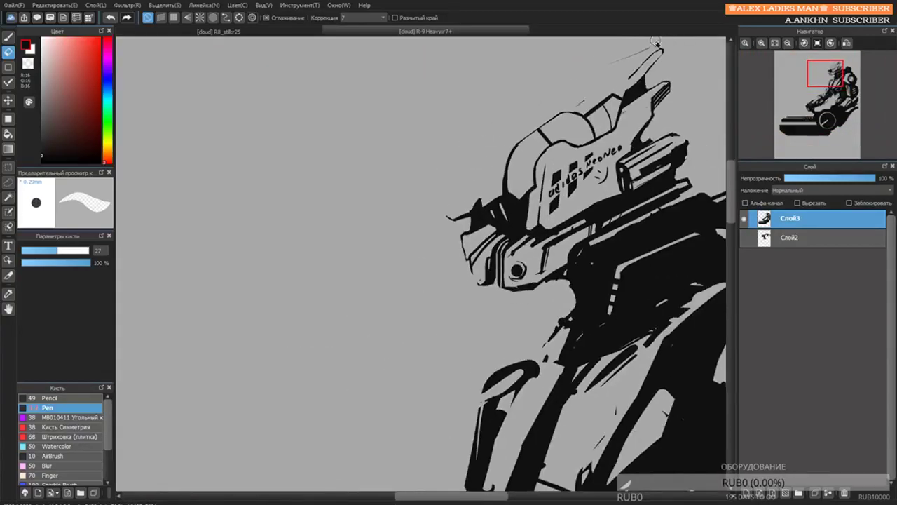
pyautogui.moveTo(658, 42)
pyautogui.mouseDown()
pyautogui.moveTo(634, 73)
pyautogui.moveTo(617, 80)
pyautogui.moveTo(649, 61)
pyautogui.moveTo(581, 101)
pyautogui.mouseUp()
pyautogui.press('b')
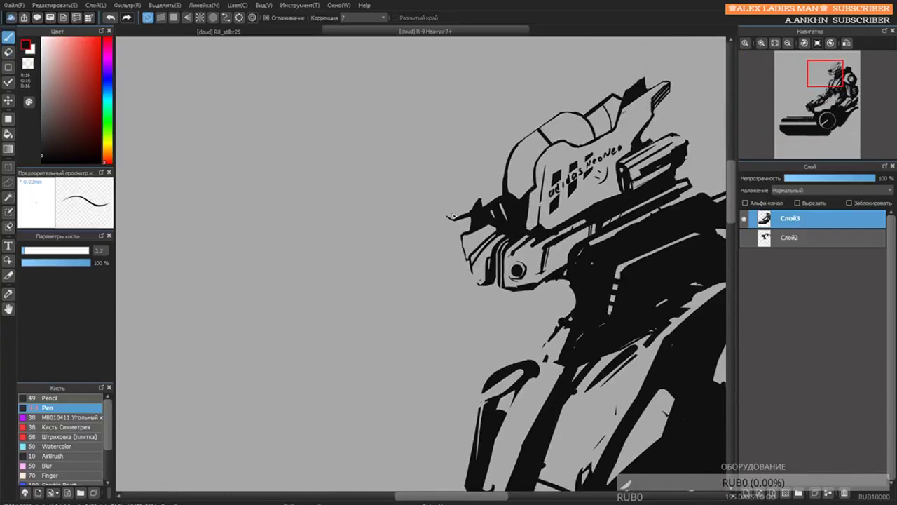
pyautogui.moveTo(443, 209); pyautogui.dragTo(473, 163)
pyautogui.hotkey('ctrl', 'z')
pyautogui.moveTo(452, 220); pyautogui.dragTo(468, 133)
pyautogui.hotkey('ctrl', 'z')
pyautogui.moveTo(449, 220); pyautogui.dragTo(515, 68)
pyautogui.hotkey('ctrl', 'z')
pyautogui.hotkey('ctrl', 'z')
pyautogui.moveTo(448, 209)
pyautogui.mouseDown()
pyautogui.moveTo(449, 185)
pyautogui.moveTo(429, 149)
pyautogui.mouseUp()
pyautogui.hotkey('ctrl', 'z')
pyautogui.moveTo(448, 220); pyautogui.dragTo(442, 159)
pyautogui.hotkey('ctrl', 'z')
pyautogui.hotkey('ctrl', 'z')
# Sketch a new visor outline in thin lines from its lower front corner up over the helmet, with an inner contour behind it.
pyautogui.moveTo(448, 191); pyautogui.dragTo(447, 215)
pyautogui.moveTo(466, 103); pyautogui.dragTo(563, 48)
pyautogui.moveTo(512, 90)
pyautogui.mouseDown()
pyautogui.moveTo(462, 168)
pyautogui.moveTo(441, 154)
pyautogui.mouseUp()
pyautogui.moveTo(454, 140); pyautogui.dragTo(534, 101)
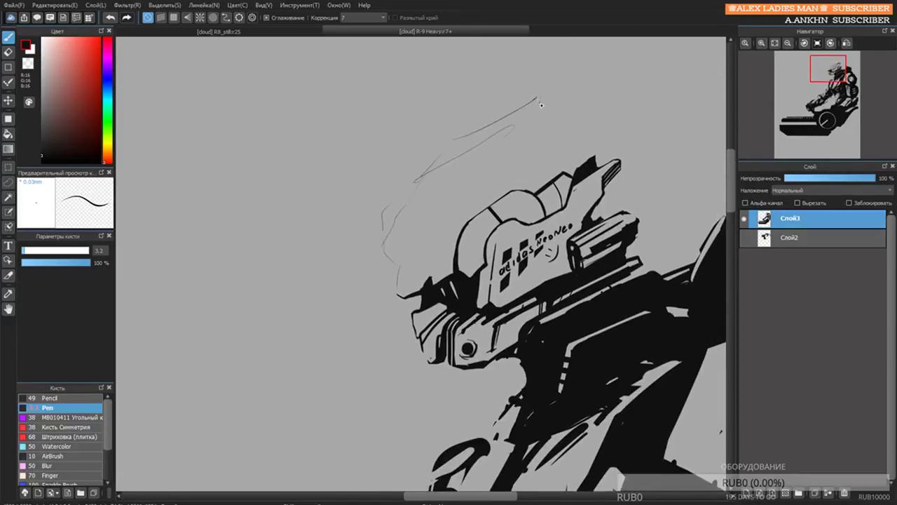
pyautogui.moveTo(500, 140); pyautogui.dragTo(426, 240)
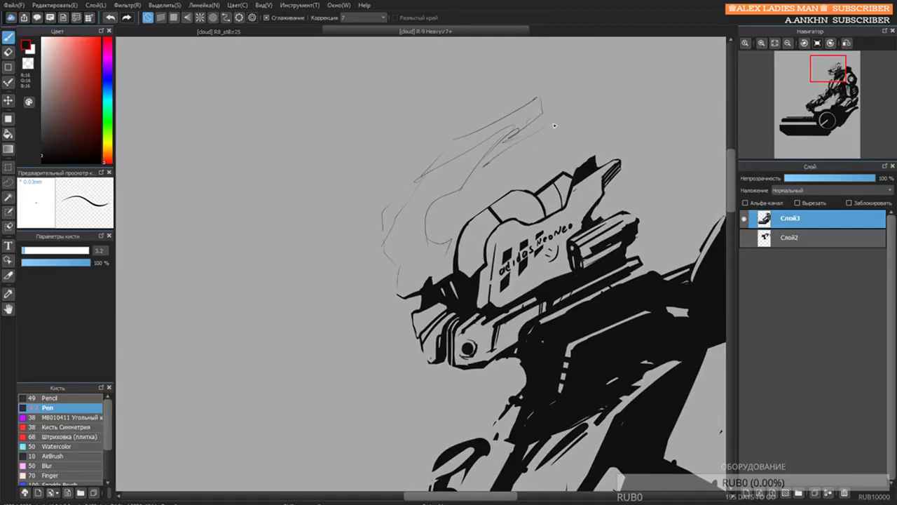
# Sketch a long pointed crest sweeping back above the helmet and firm up the visor's front edge with the thin brush.
pyautogui.moveTo(554, 125); pyautogui.dragTo(618, 89)
pyautogui.hotkey('ctrl', 'z')
pyautogui.moveTo(502, 165); pyautogui.dragTo(618, 73)
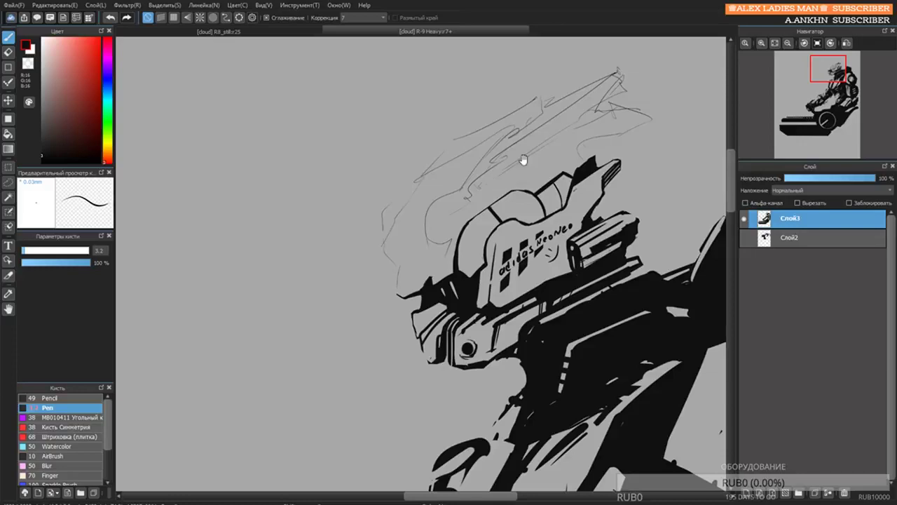
pyautogui.scroll(-5, 523, 160)
pyautogui.scroll(3, 542, 129)
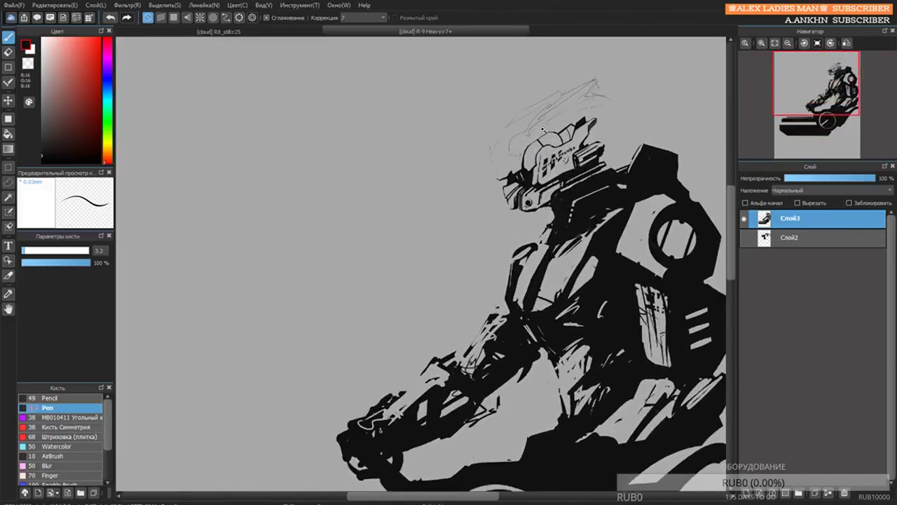
pyautogui.scroll(1, 501, 141)
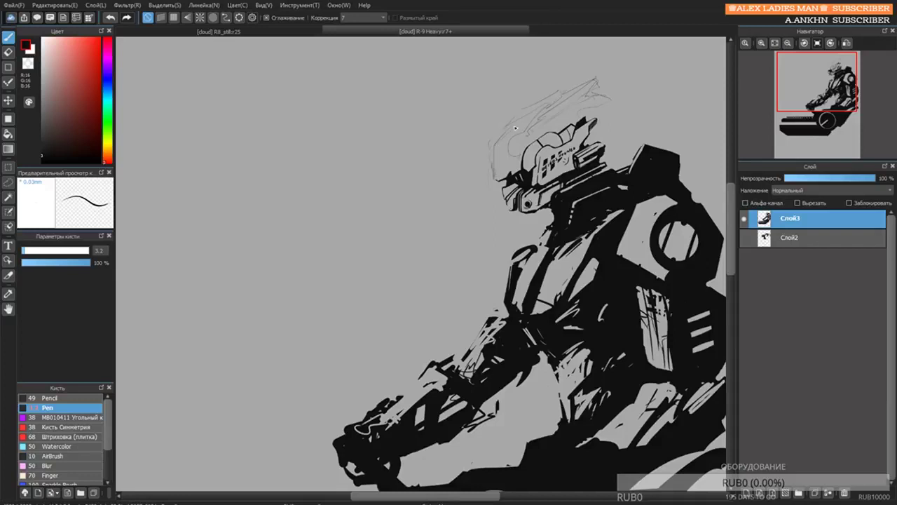
pyautogui.scroll(2, 525, 122)
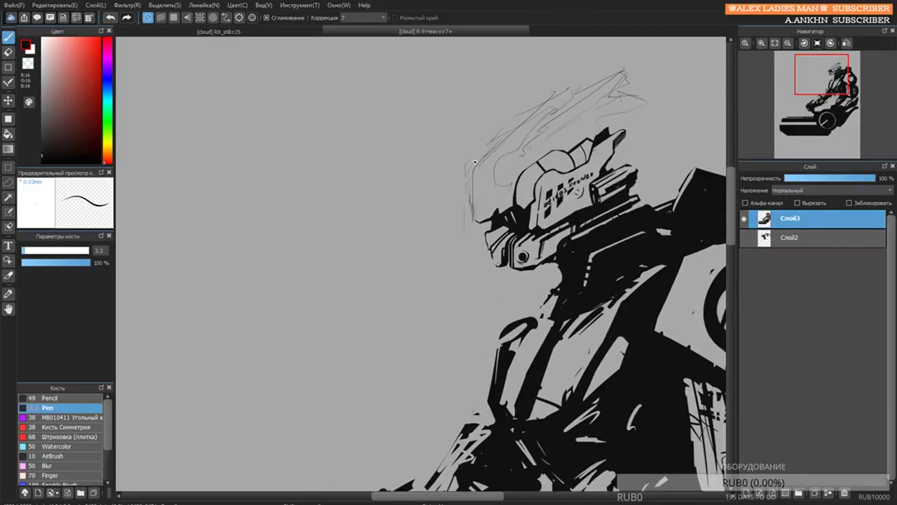
# Erase stray sketch lines above the visor and redraw its upper rear corner with an edge slanting down toward the helmet.
pyautogui.press('e')
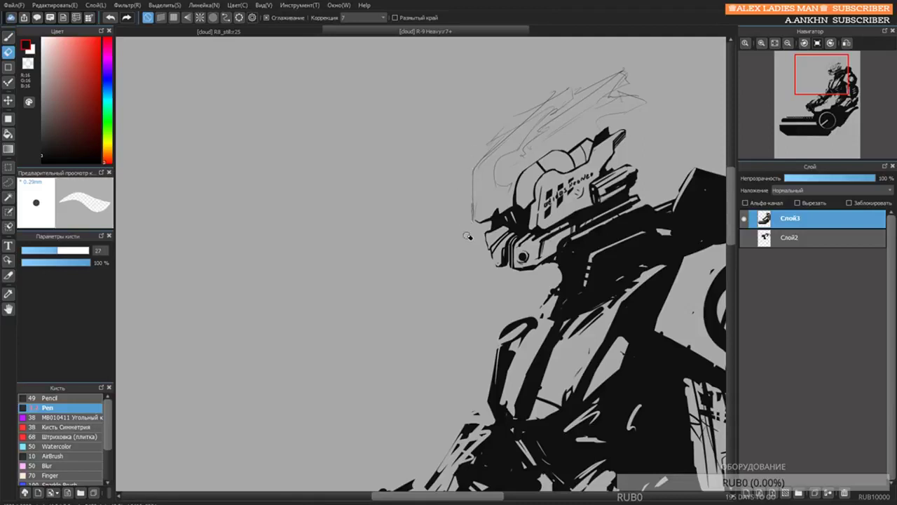
pyautogui.moveTo(573, 86); pyautogui.dragTo(480, 152)
pyautogui.press('b')
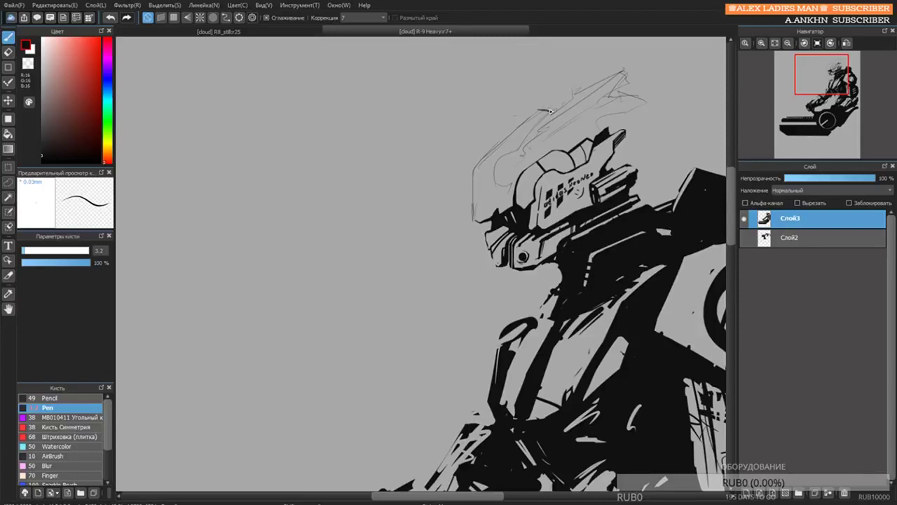
pyautogui.press('e')
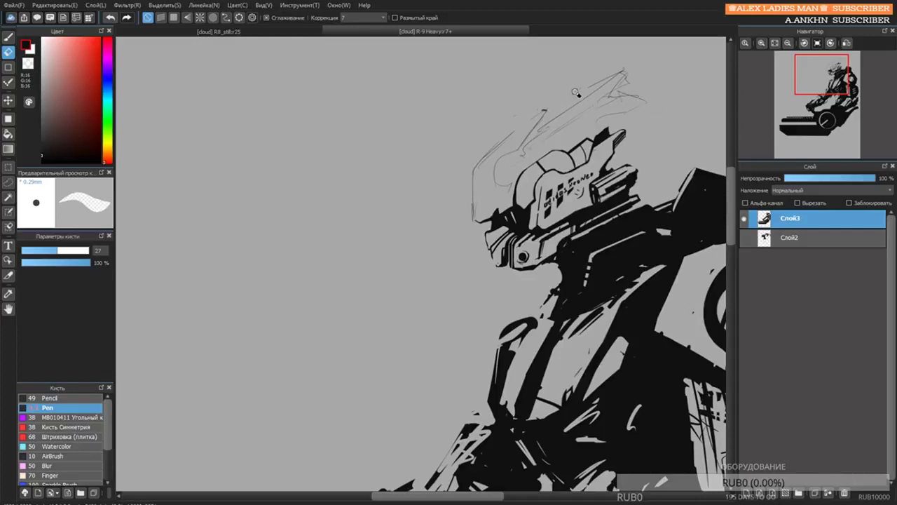
pyautogui.press('b')
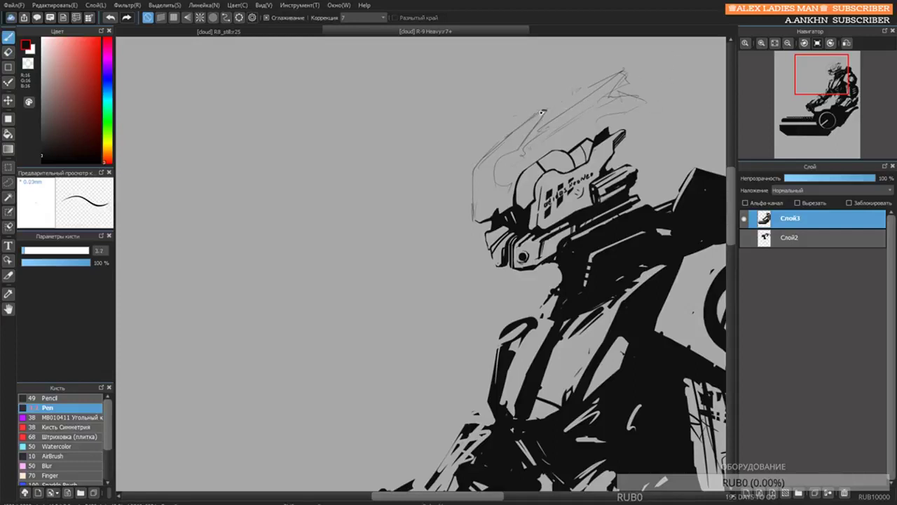
# Fill the gap between the visor and the helmet's forehead with a solid black shape, enlarging the brush to size 24.
pyautogui.scroll(3, 486, 185)
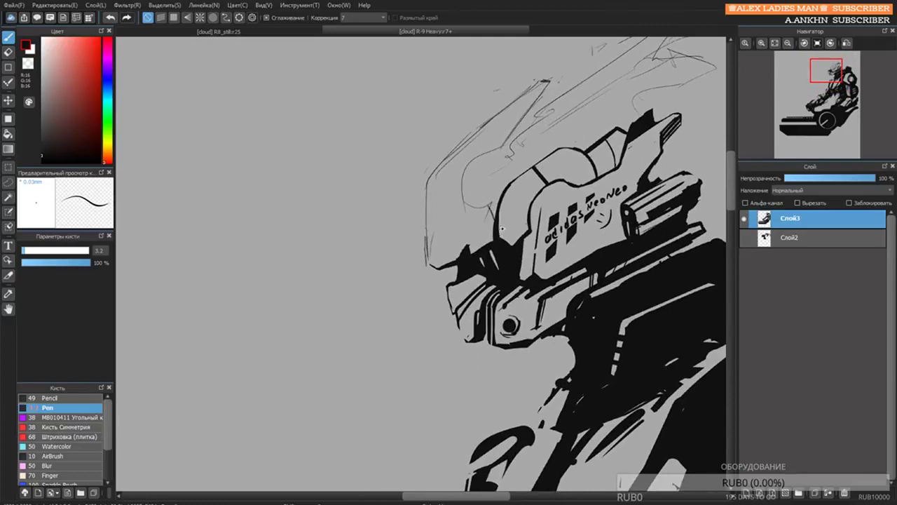
pyautogui.press(']')
pyautogui.press(']')
pyautogui.press(']')
pyautogui.press(']')
pyautogui.press(']')
pyautogui.moveTo(482, 176)
pyautogui.mouseDown()
pyautogui.moveTo(495, 173)
pyautogui.moveTo(497, 199)
pyautogui.moveTo(515, 191)
pyautogui.moveTo(491, 209)
pyautogui.moveTo(496, 218)
pyautogui.moveTo(528, 157)
pyautogui.moveTo(501, 182)
pyautogui.moveTo(547, 148)
pyautogui.moveTo(496, 176)
pyautogui.moveTo(541, 133)
pyautogui.moveTo(506, 153)
pyautogui.moveTo(545, 93)
pyautogui.moveTo(475, 186)
pyautogui.moveTo(488, 157)
pyautogui.moveTo(505, 181)
pyautogui.moveTo(488, 169)
pyautogui.moveTo(502, 146)
pyautogui.moveTo(466, 169)
pyautogui.moveTo(456, 191)
pyautogui.moveTo(459, 214)
pyautogui.moveTo(530, 118)
pyautogui.moveTo(462, 172)
pyautogui.moveTo(455, 205)
pyautogui.moveTo(485, 212)
pyautogui.moveTo(469, 183)
pyautogui.moveTo(488, 196)
pyautogui.moveTo(501, 246)
pyautogui.mouseUp()
pyautogui.press(']')
pyautogui.press(']')
pyautogui.press(']')
pyautogui.press('[')
pyautogui.press('[')
pyautogui.press('e')
pyautogui.press('b')
# Draw a thick black diagonal bar from the dark shape behind the visor up along the crest.
pyautogui.scroll(-5, 525, 126)
pyautogui.moveTo(554, 143)
pyautogui.mouseDown()
pyautogui.moveTo(492, 141)
pyautogui.moveTo(491, 101)
pyautogui.mouseUp()
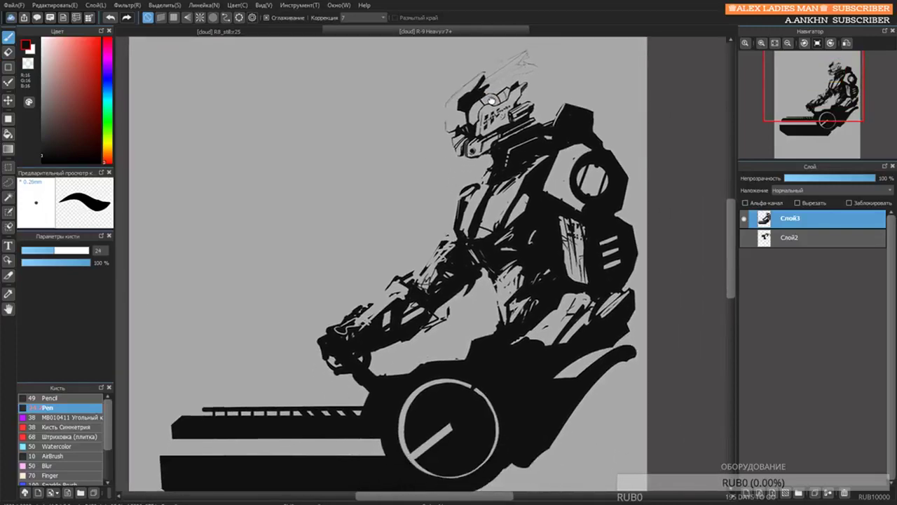
pyautogui.scroll(-4, 491, 101)
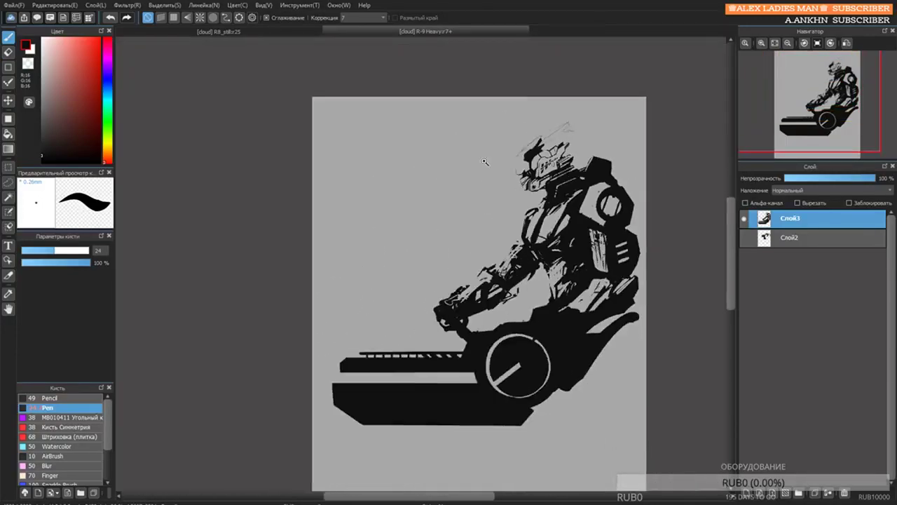
pyautogui.scroll(2, 483, 162)
pyautogui.scroll(-2, 466, 207)
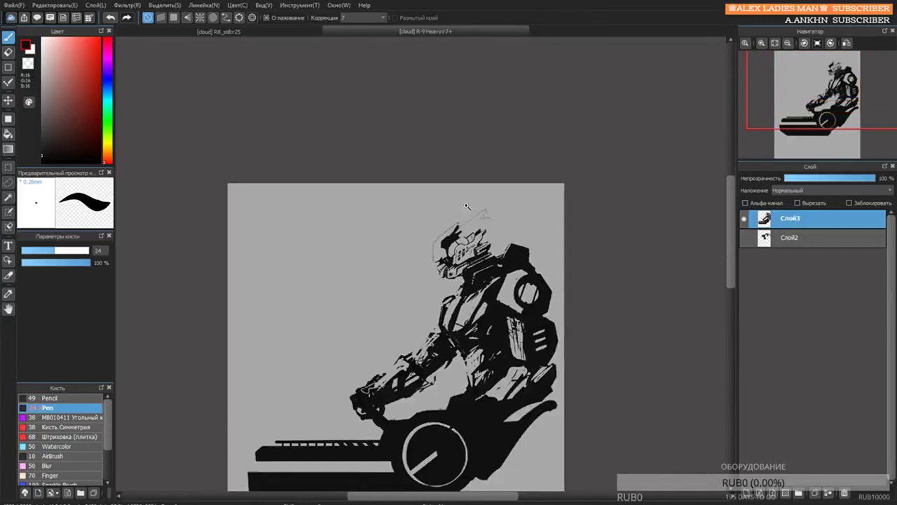
pyautogui.scroll(4, 466, 206)
pyautogui.press('e')
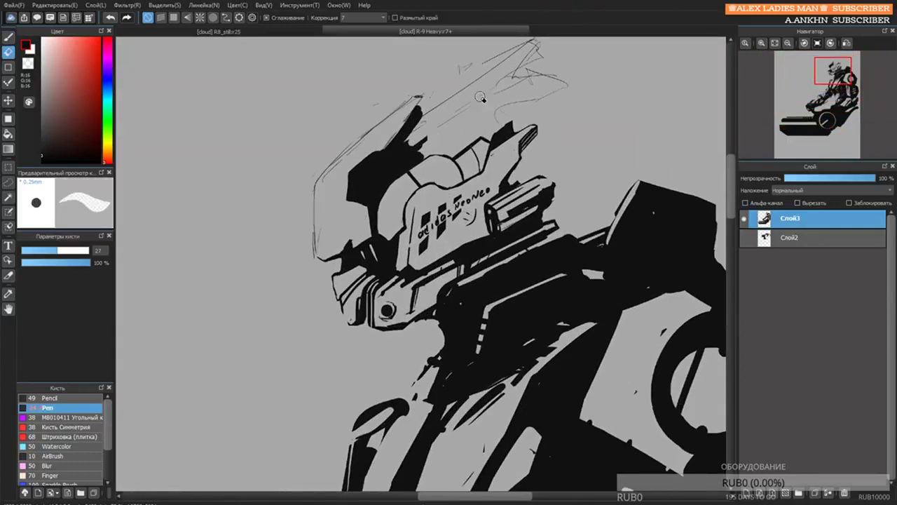
pyautogui.press('b')
pyautogui.moveTo(412, 146)
pyautogui.mouseDown()
pyautogui.moveTo(546, 55)
pyautogui.moveTo(445, 145)
pyautogui.moveTo(491, 150)
pyautogui.mouseUp()
pyautogui.press('e')
pyautogui.press('b')
pyautogui.hotkey('ctrl', 'z')
# Outline the crest's angular rear tip and its curved underside with the brush at size 7.9.
pyautogui.press('[')
pyautogui.press('[')
pyautogui.press('[')
pyautogui.press('[')
pyautogui.press('[')
pyautogui.press('[')
pyautogui.press('[')
pyautogui.press('[')
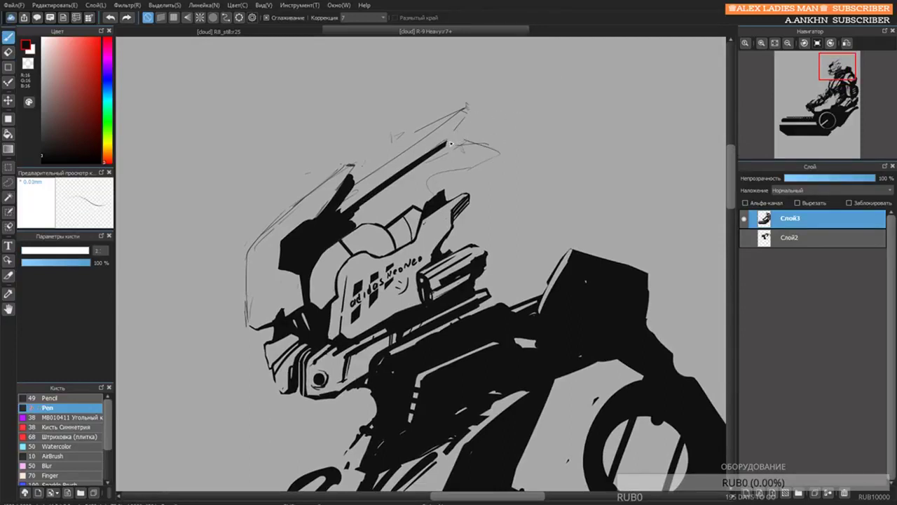
pyautogui.press(']')
pyautogui.press(']')
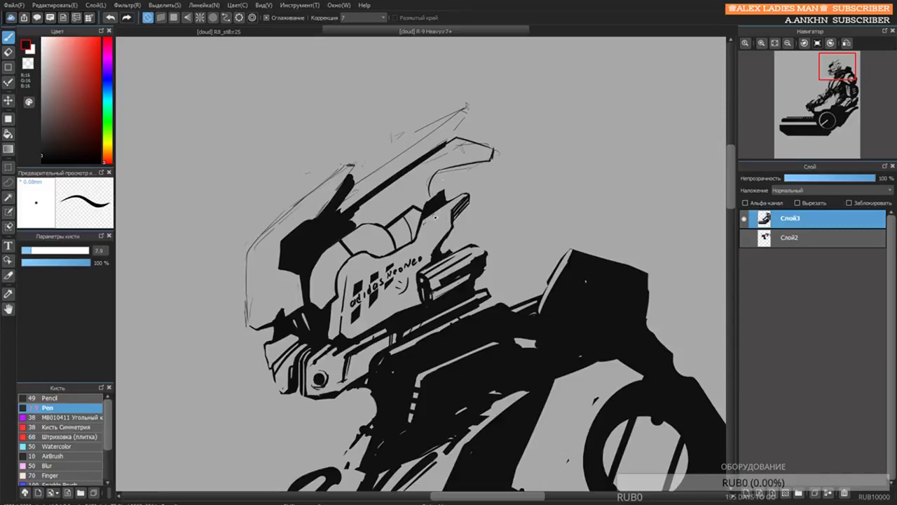
# Undo the crest's underside stroke, redraw it to meet the helmet's rear fin, and erase leftover sketch lines around the tip.
pyautogui.hotkey('ctrl', 'z')
pyautogui.press('e')
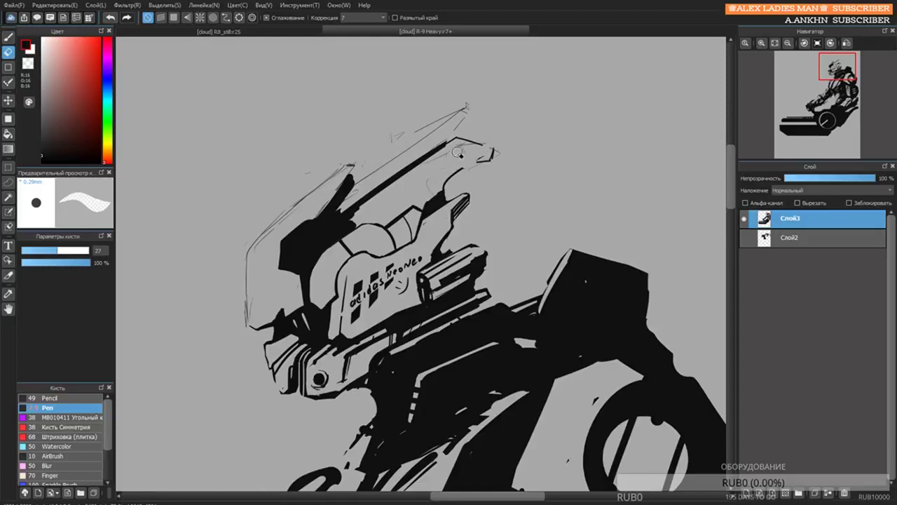
pyautogui.press('b')
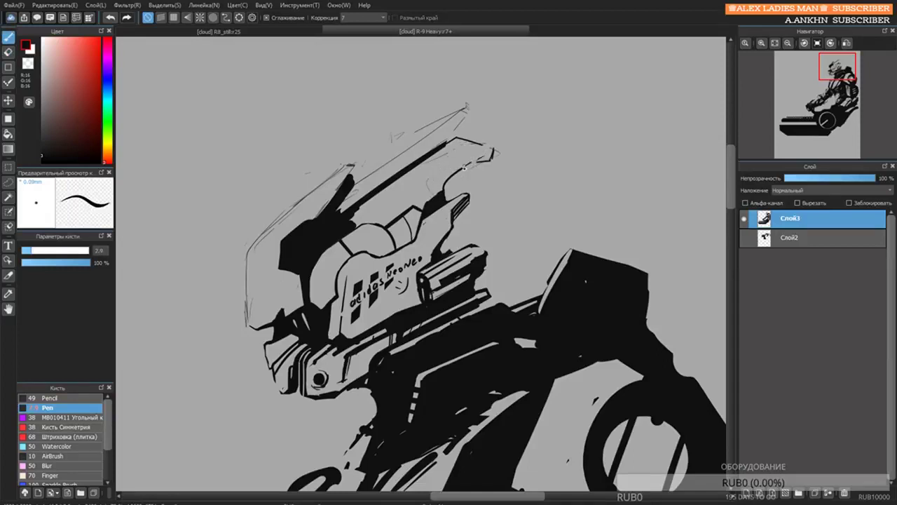
pyautogui.press('e')
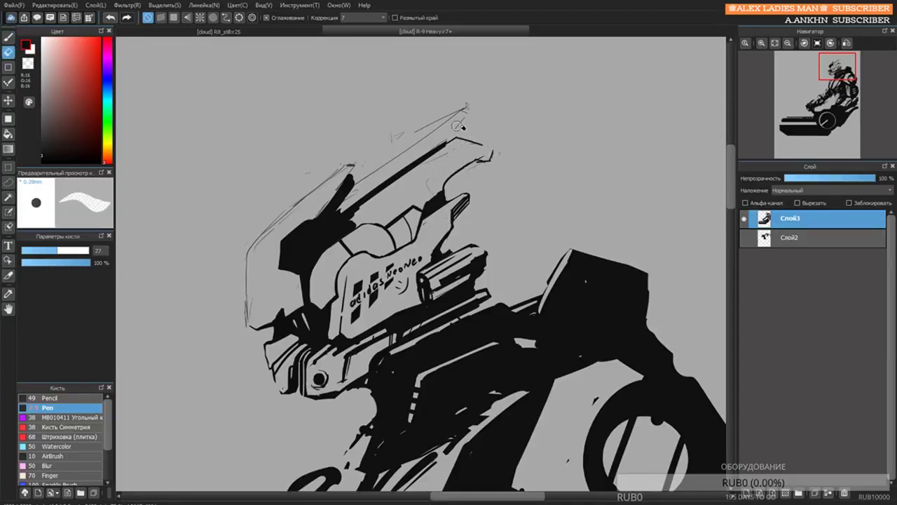
# Ink the crest's upper edge parallel to the thick bar with the size 7.9 brush, close its rear end and erase leftover sketch lines.
pyautogui.press('b')
pyautogui.moveTo(356, 180); pyautogui.dragTo(426, 136)
pyautogui.hotkey('ctrl', 'z')
pyautogui.moveTo(354, 182)
pyautogui.mouseDown()
pyautogui.moveTo(465, 113)
pyautogui.moveTo(368, 173)
pyautogui.moveTo(454, 121)
pyautogui.moveTo(448, 126)
pyautogui.mouseUp()
pyautogui.hotkey('ctrl', 'z')
pyautogui.hotkey('ctrl', 'z')
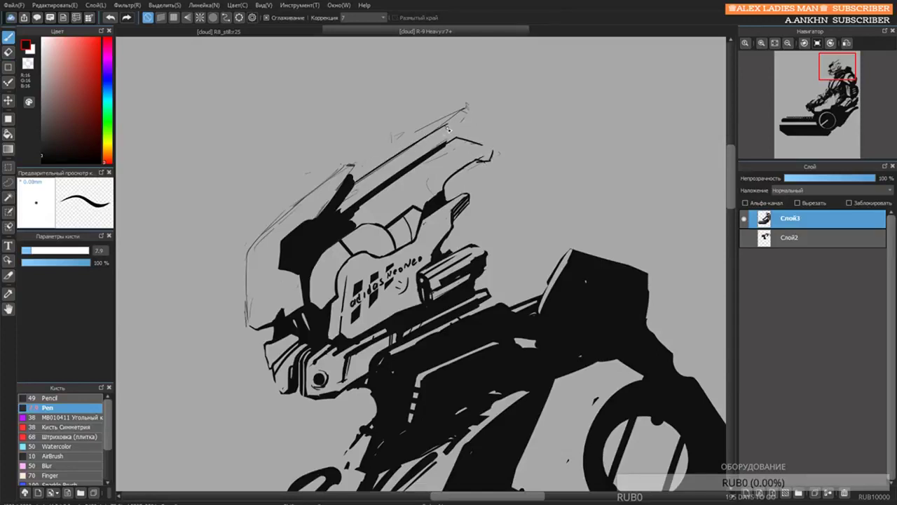
pyautogui.press('e')
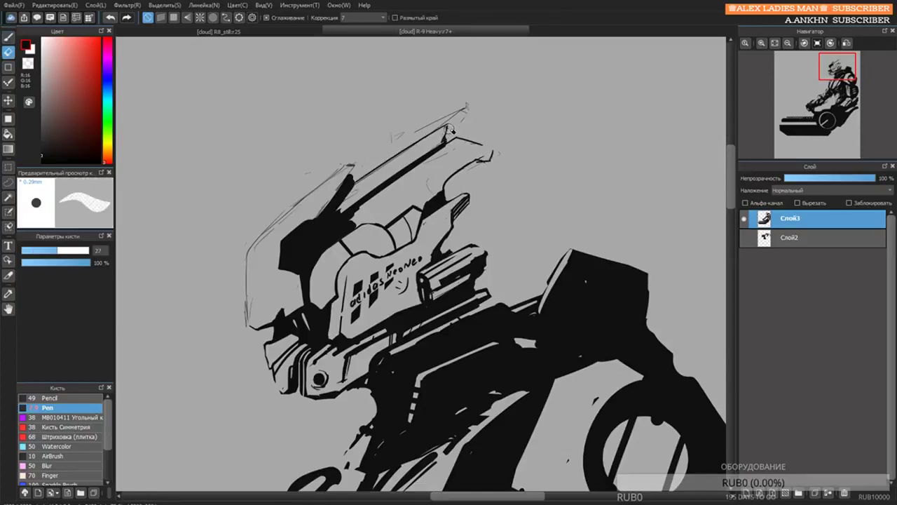
pyautogui.scroll(-2, 463, 126)
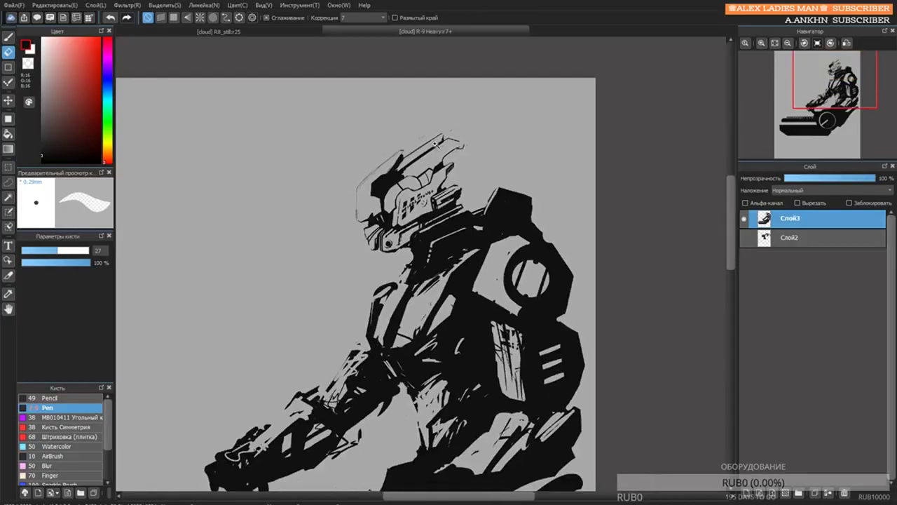
pyautogui.scroll(3, 482, 115)
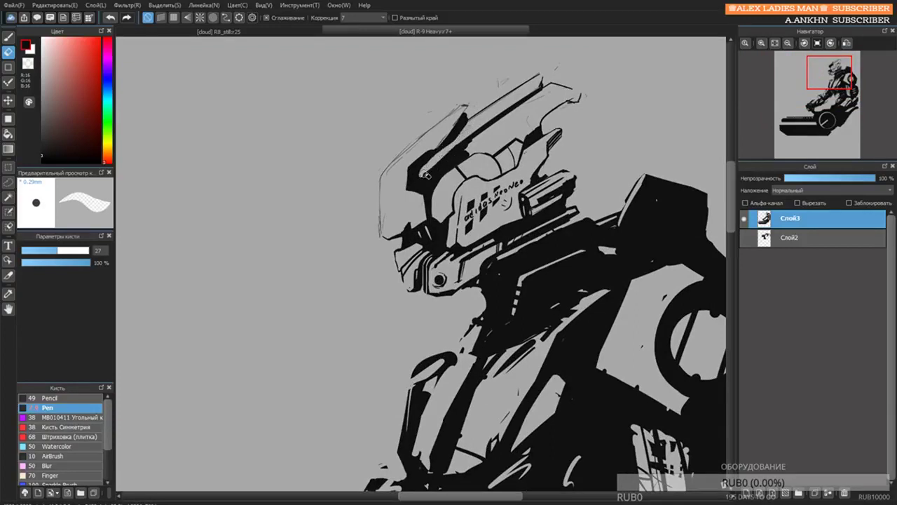
# Carve a grey strip into the black shape behind the visor with the eraser at size 27, extending the crest's band forward.
pyautogui.moveTo(422, 172); pyautogui.dragTo(452, 151)
pyautogui.hotkey('ctrl', 'z')
pyautogui.hotkey('ctrl', 'z')
pyautogui.moveTo(424, 184); pyautogui.dragTo(471, 160)
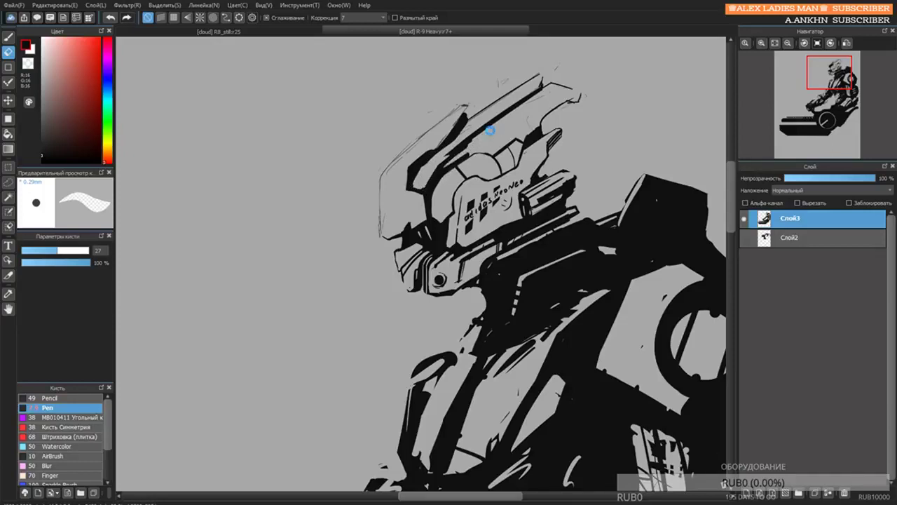
pyautogui.moveTo(490, 130)
pyautogui.mouseDown()
pyautogui.moveTo(508, 74)
pyautogui.moveTo(481, 171)
pyautogui.mouseUp()
pyautogui.press('b')
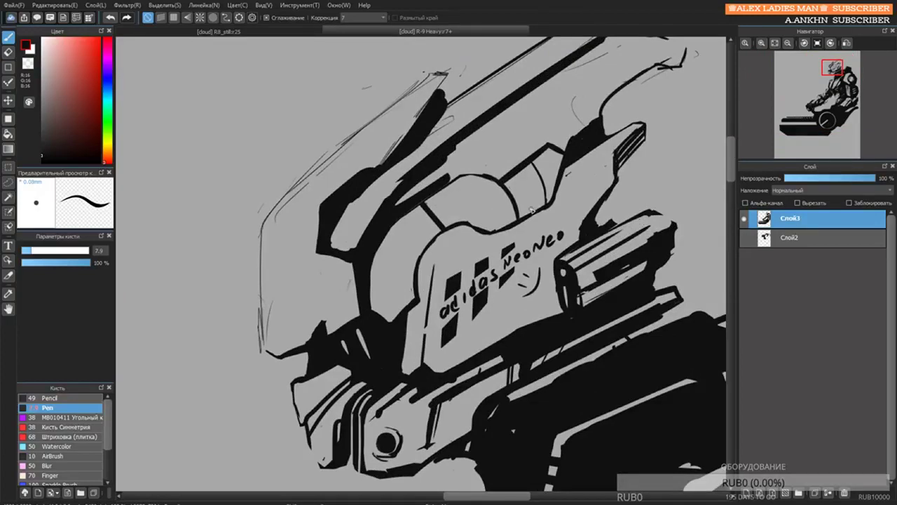
# Examine the reworked helmet up close and against the whole robot silhouette.
pyautogui.scroll(-3, 365, 204)
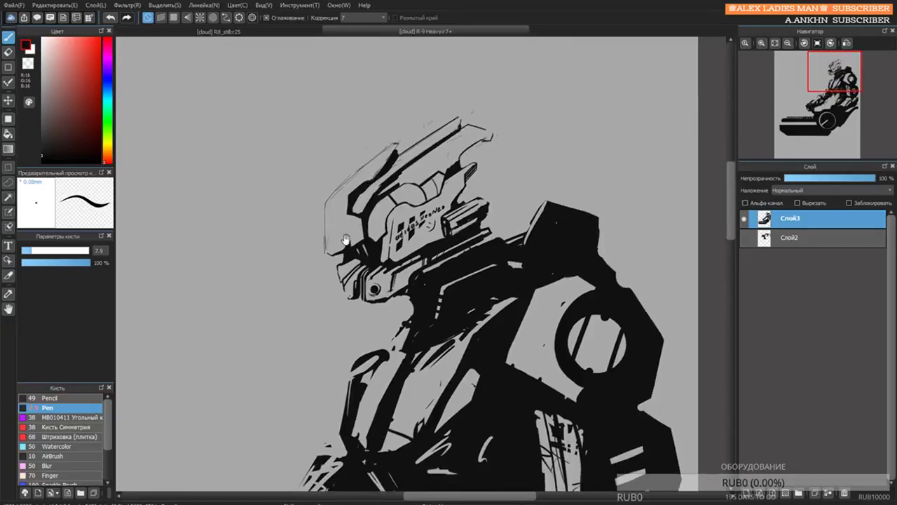
pyautogui.scroll(3, 344, 239)
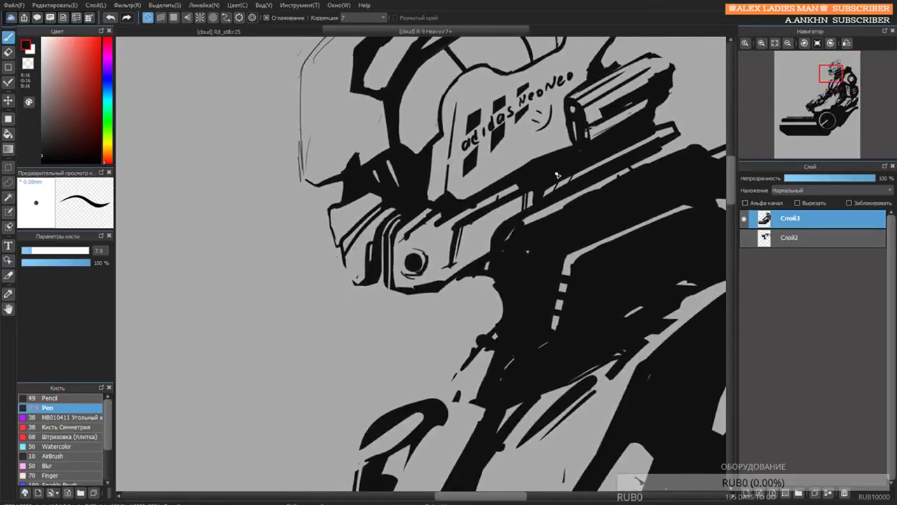
pyautogui.moveTo(471, 97); pyautogui.dragTo(374, 215)
pyautogui.scroll(-6, 450, 165)
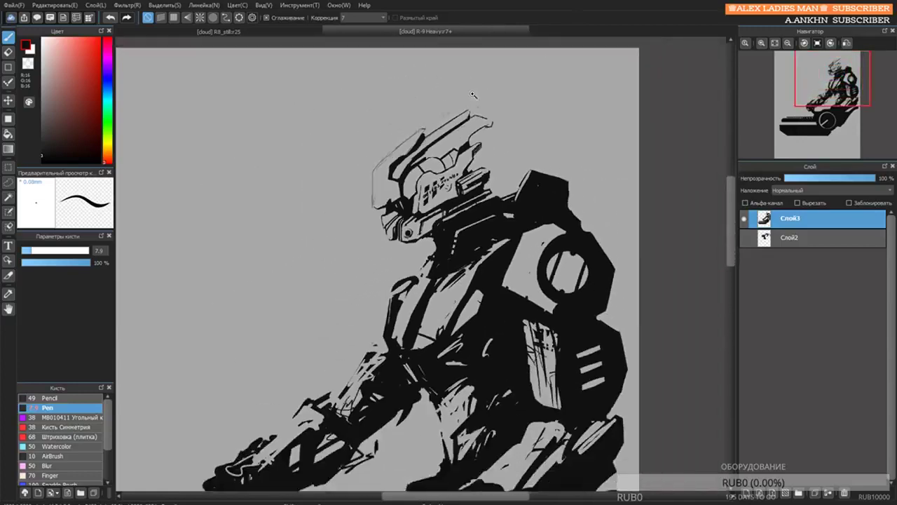
pyautogui.scroll(4, 465, 132)
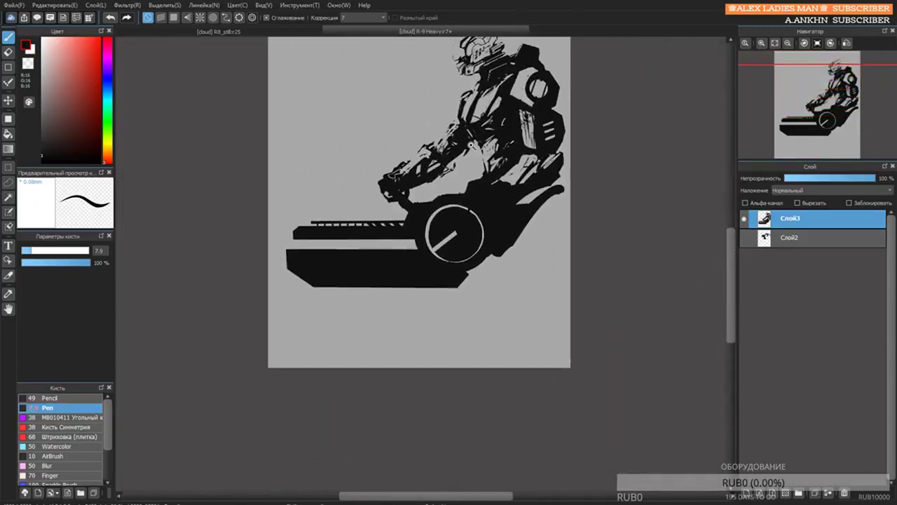
pyautogui.moveTo(466, 148); pyautogui.dragTo(462, 190)
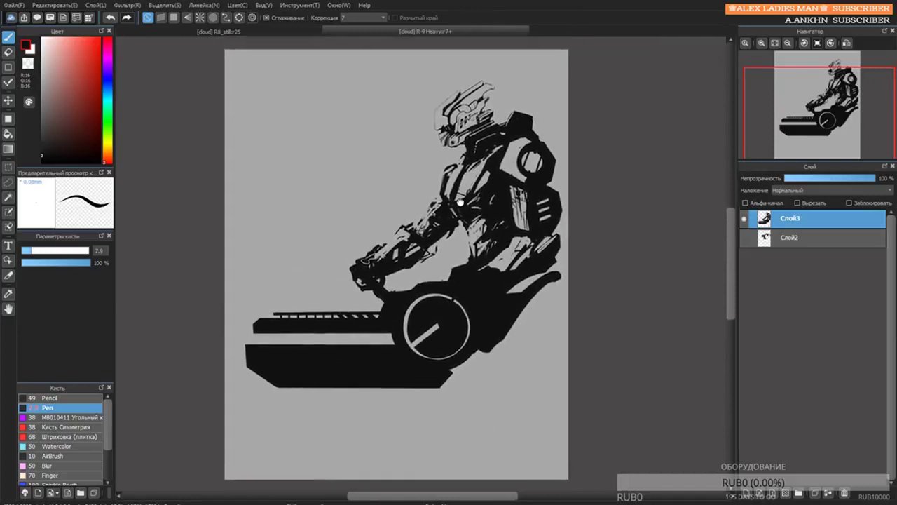
pyautogui.scroll(2, 381, 269)
pyautogui.moveTo(365, 302)
pyautogui.mouseDown()
pyautogui.moveTo(401, 194)
pyautogui.moveTo(350, 194)
pyautogui.mouseUp()
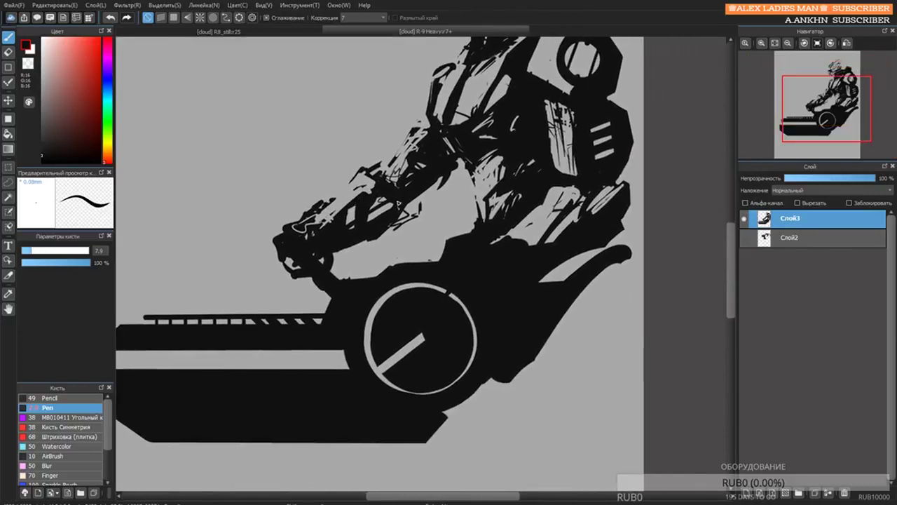
# Fill the hip's grey gaps with the size 80 brush and carve the rear forearm and hand contours with the eraser at size 27.
pyautogui.press('e')
pyautogui.press('b')
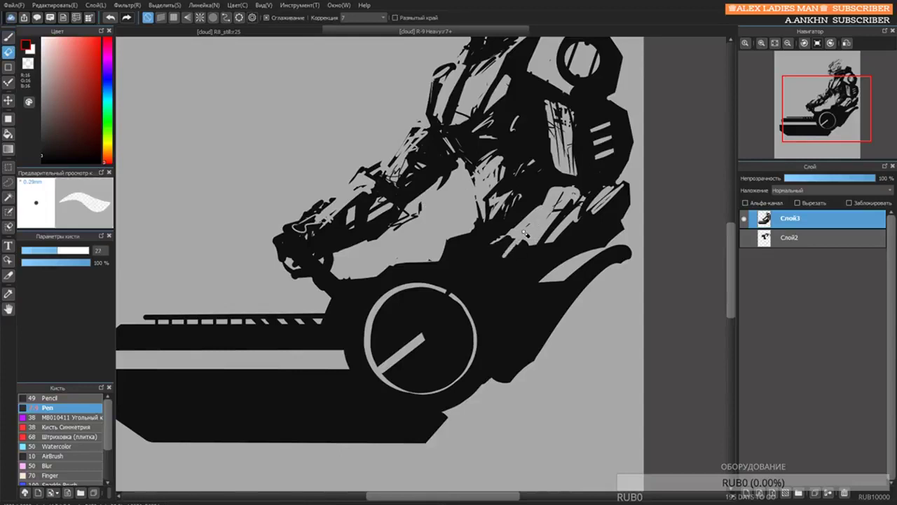
pyautogui.press(']')
pyautogui.moveTo(518, 222)
pyautogui.mouseDown()
pyautogui.moveTo(485, 256)
pyautogui.moveTo(506, 254)
pyautogui.moveTo(534, 207)
pyautogui.mouseUp()
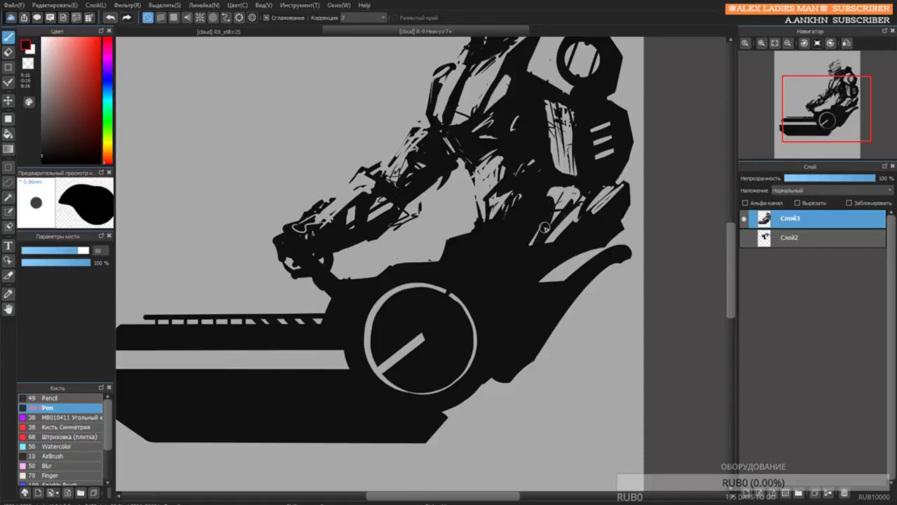
pyautogui.press('e')
pyautogui.moveTo(519, 265)
pyautogui.mouseDown()
pyautogui.moveTo(558, 201)
pyautogui.moveTo(530, 264)
pyautogui.moveTo(551, 247)
pyautogui.mouseUp()
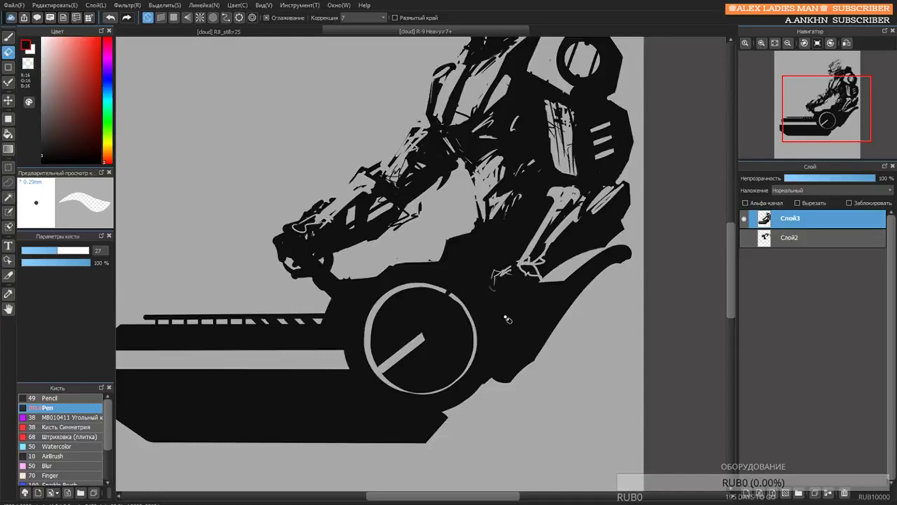
# Erase the black mass behind the gun's disc with the eraser at size 142, leaving a rounded disc housing.
pyautogui.moveTo(517, 293); pyautogui.dragTo(504, 387)
pyautogui.moveTo(501, 324); pyautogui.dragTo(515, 318)
pyautogui.moveTo(512, 308)
pyautogui.mouseDown()
pyautogui.moveTo(493, 392)
pyautogui.moveTo(494, 384)
pyautogui.mouseUp()
pyautogui.moveTo(512, 302)
pyautogui.mouseDown()
pyautogui.moveTo(509, 386)
pyautogui.moveTo(517, 309)
pyautogui.moveTo(527, 333)
pyautogui.moveTo(520, 335)
pyautogui.moveTo(515, 312)
pyautogui.mouseUp()
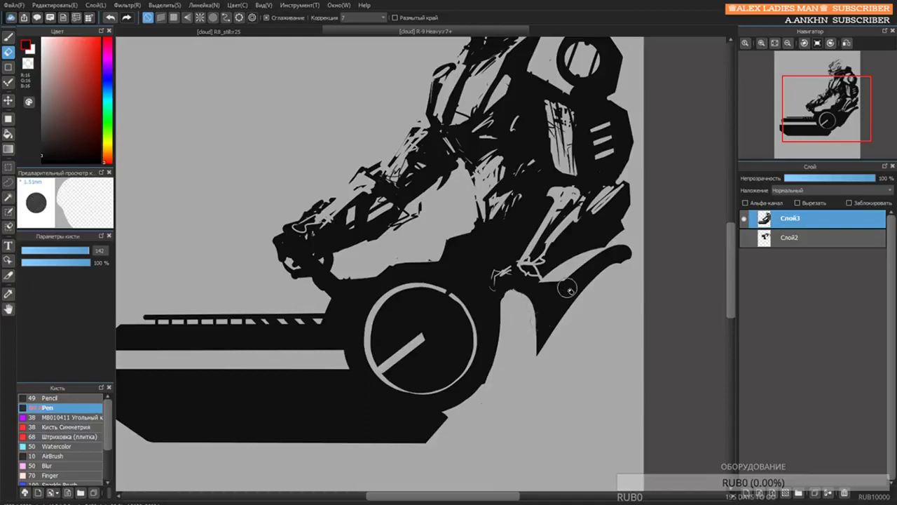
# Erase the gun's old curved rear horn and shape a black rear hand below the forearm, alternating brush and eraser.
pyautogui.press('b')
pyautogui.moveTo(511, 302)
pyautogui.mouseDown()
pyautogui.moveTo(520, 296)
pyautogui.moveTo(526, 306)
pyautogui.moveTo(524, 323)
pyautogui.moveTo(510, 321)
pyautogui.moveTo(540, 314)
pyautogui.moveTo(492, 308)
pyautogui.moveTo(522, 326)
pyautogui.moveTo(489, 284)
pyautogui.moveTo(512, 318)
pyautogui.moveTo(533, 317)
pyautogui.moveTo(553, 287)
pyautogui.moveTo(563, 295)
pyautogui.moveTo(607, 261)
pyautogui.moveTo(545, 321)
pyautogui.moveTo(581, 309)
pyautogui.moveTo(618, 243)
pyautogui.mouseUp()
pyautogui.press('e')
pyautogui.press('b')
pyautogui.press('e')
pyautogui.press('b')
pyautogui.press('e')
pyautogui.press('b')
pyautogui.moveTo(551, 270); pyautogui.dragTo(586, 337)
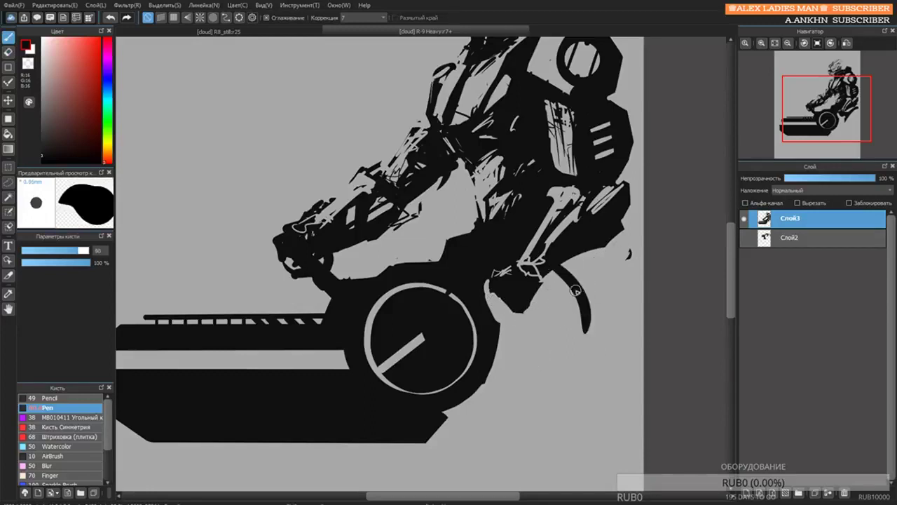
pyautogui.hotkey('ctrl', 'z')
pyautogui.moveTo(587, 286)
pyautogui.mouseDown()
pyautogui.moveTo(575, 284)
pyautogui.moveTo(575, 329)
pyautogui.mouseUp()
pyautogui.hotkey('ctrl', 'z')
# Paint a thick curved grip behind the rear hand with the size 135 brush and join it to the disc housing with a lower bar.
pyautogui.moveTo(565, 270)
pyautogui.mouseDown()
pyautogui.moveTo(588, 376)
pyautogui.moveTo(598, 344)
pyautogui.mouseUp()
pyautogui.moveTo(585, 253); pyautogui.dragTo(605, 358)
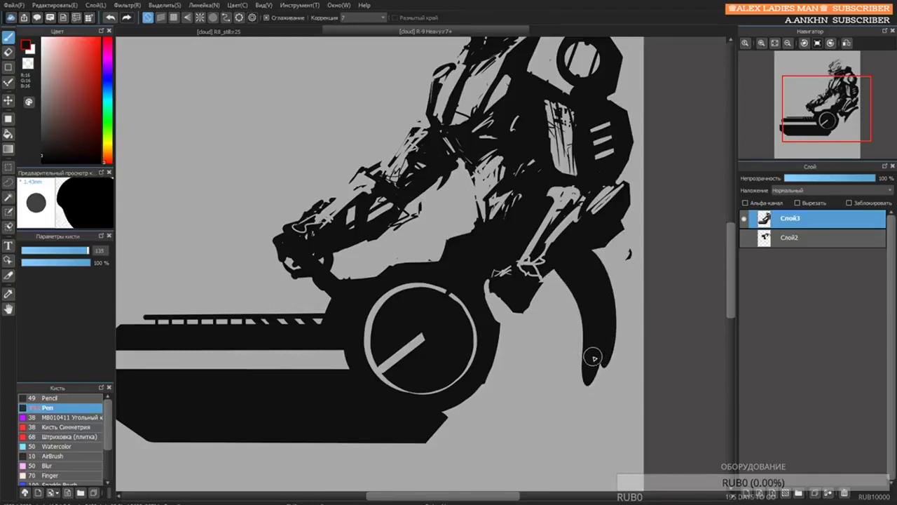
pyautogui.moveTo(494, 361); pyautogui.dragTo(607, 356)
pyautogui.hotkey('ctrl', 'z')
pyautogui.moveTo(504, 349); pyautogui.dragTo(603, 363)
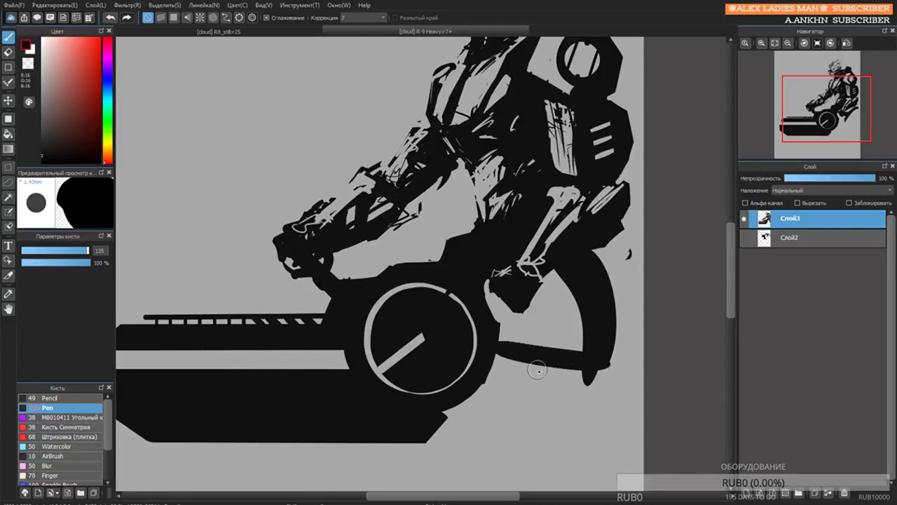
pyautogui.moveTo(495, 350)
pyautogui.mouseDown()
pyautogui.moveTo(586, 377)
pyautogui.moveTo(553, 366)
pyautogui.mouseUp()
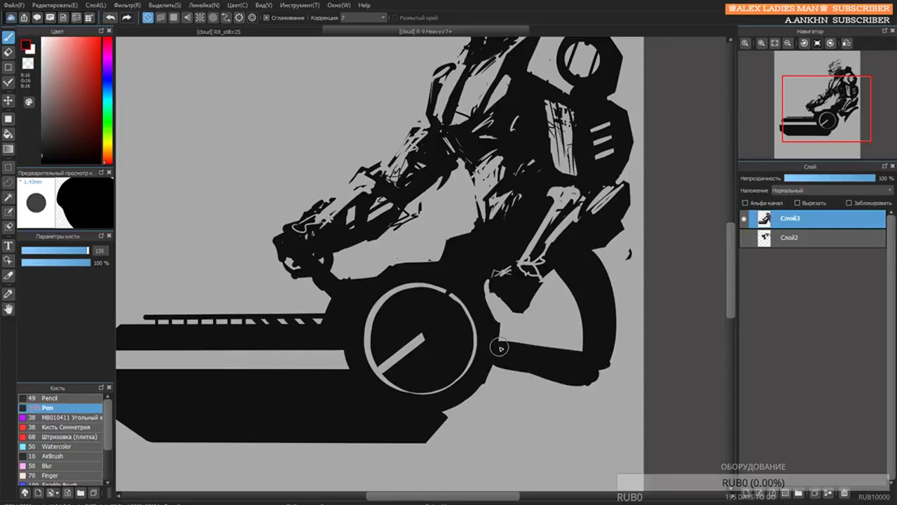
# Add a black finger shape to the rear hand inside the grip with the size 135 brush, undoing unwanted strokes.
pyautogui.moveTo(538, 294)
pyautogui.mouseDown()
pyautogui.moveTo(541, 320)
pyautogui.moveTo(553, 317)
pyautogui.moveTo(546, 295)
pyautogui.moveTo(555, 327)
pyautogui.moveTo(549, 281)
pyautogui.moveTo(555, 296)
pyautogui.moveTo(537, 298)
pyautogui.moveTo(542, 307)
pyautogui.moveTo(558, 270)
pyautogui.mouseUp()
pyautogui.hotkey('ctrl', 'z')
pyautogui.hotkey('ctrl', 'z')
pyautogui.hotkey('ctrl', 'z')
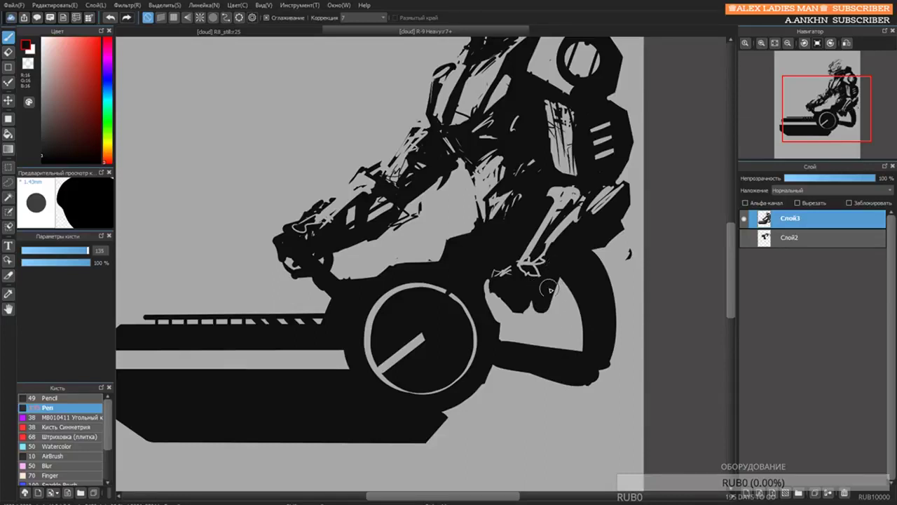
pyautogui.moveTo(550, 289)
pyautogui.mouseDown()
pyautogui.moveTo(554, 312)
pyautogui.moveTo(537, 313)
pyautogui.moveTo(550, 301)
pyautogui.mouseUp()
# Erase the stray mark beside the grip and trim its outer edge and lower corner with the eraser at size 98.
pyautogui.press('e')
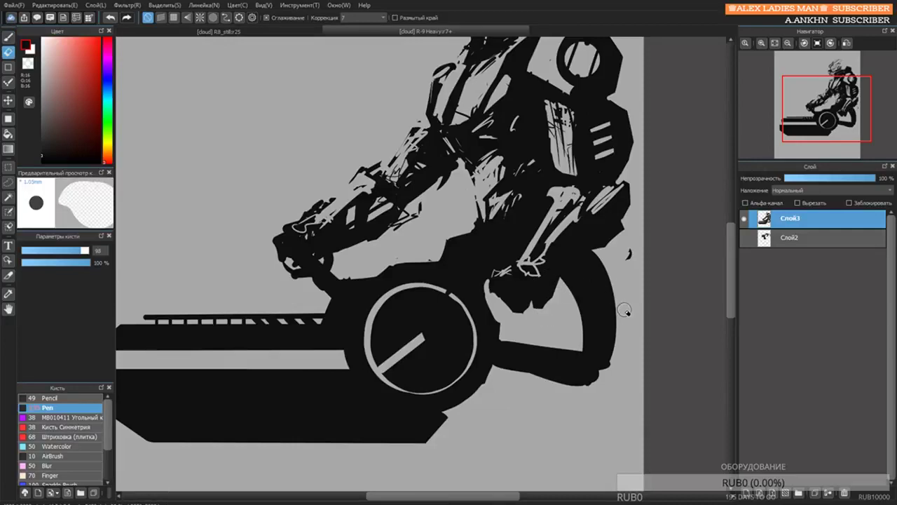
pyautogui.moveTo(626, 259); pyautogui.dragTo(629, 250)
pyautogui.moveTo(623, 294); pyautogui.dragTo(599, 390)
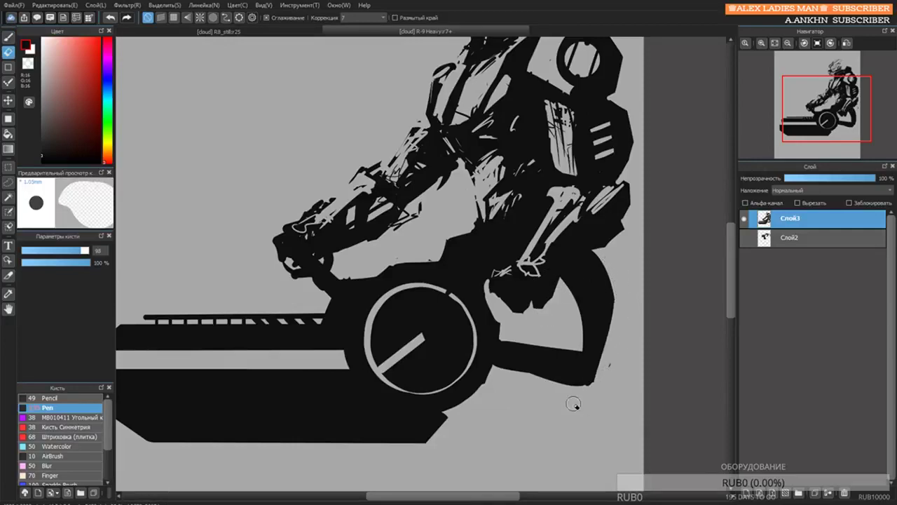
pyautogui.scroll(-4, 595, 380)
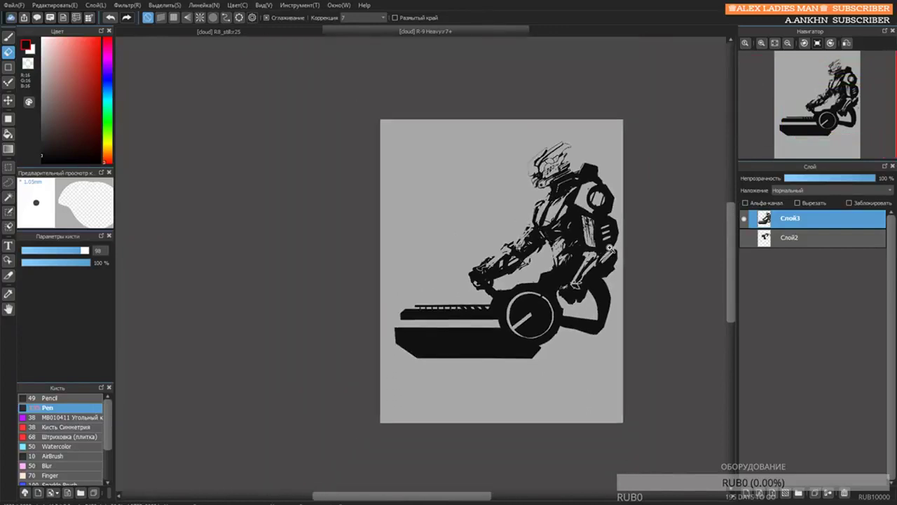
pyautogui.moveTo(580, 344); pyautogui.dragTo(550, 280)
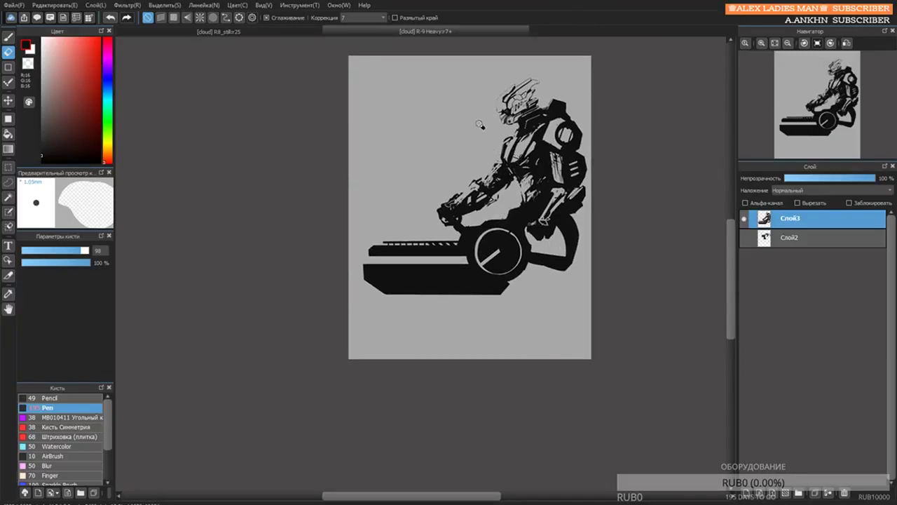
pyautogui.scroll(3, 481, 101)
pyautogui.moveTo(447, 306); pyautogui.dragTo(443, 178)
pyautogui.moveTo(511, 179)
pyautogui.mouseDown()
pyautogui.moveTo(466, 201)
pyautogui.moveTo(422, 304)
pyautogui.mouseUp()
pyautogui.press('b')
pyautogui.press('e')
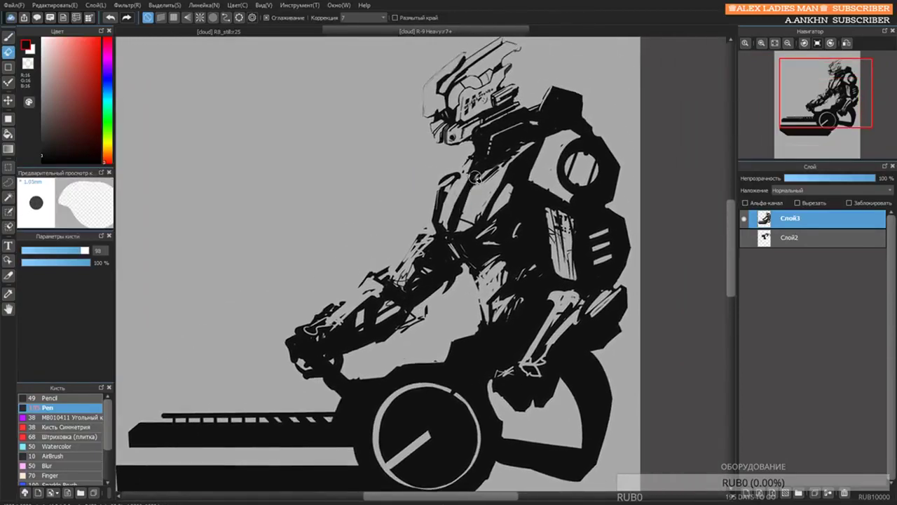
pyautogui.moveTo(477, 178); pyautogui.dragTo(459, 215)
pyautogui.hotkey('ctrl', 'z')
# Reduce the eraser to 0.50 mm and cut a thin light edge into the black block between the torso and the wheel.
pyautogui.press('[')
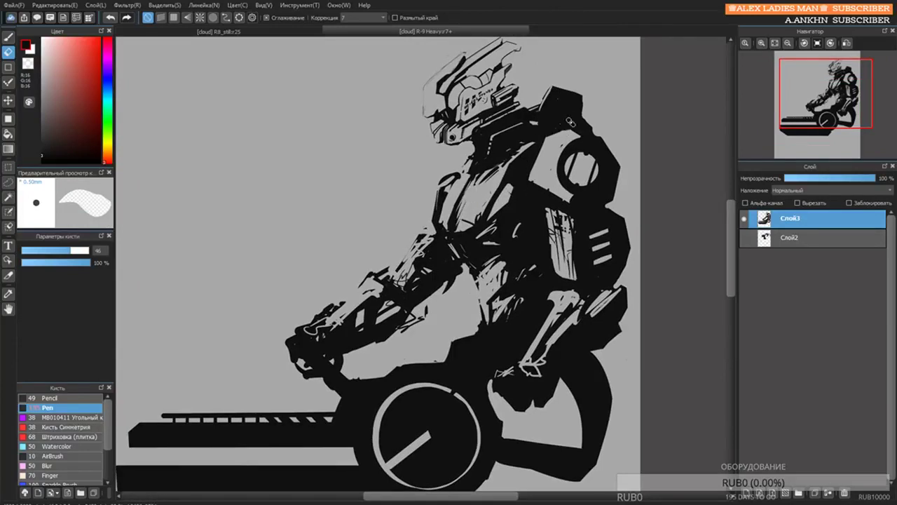
pyautogui.moveTo(584, 234); pyautogui.dragTo(565, 216)
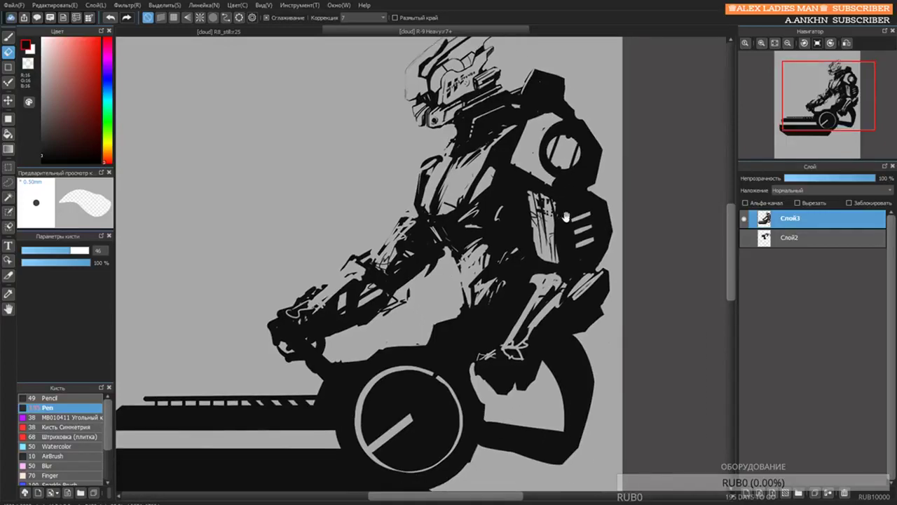
pyautogui.moveTo(511, 95); pyautogui.dragTo(534, 142)
pyautogui.scroll(-5, 534, 142)
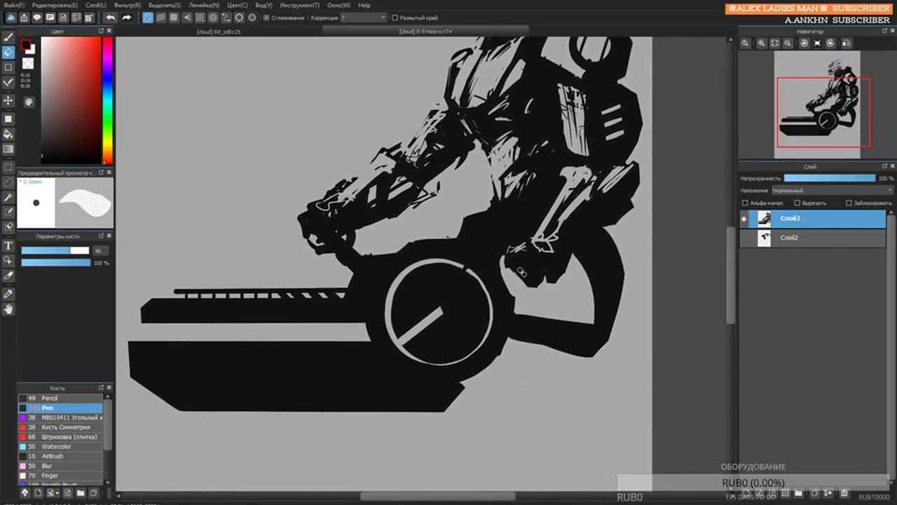
pyautogui.press('b')
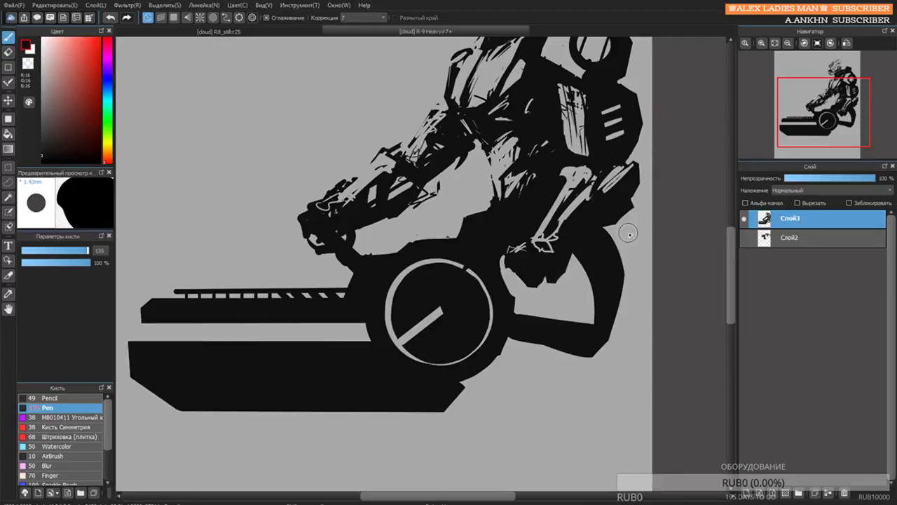
pyautogui.scroll(-2, 627, 234)
pyautogui.scroll(1, 595, 226)
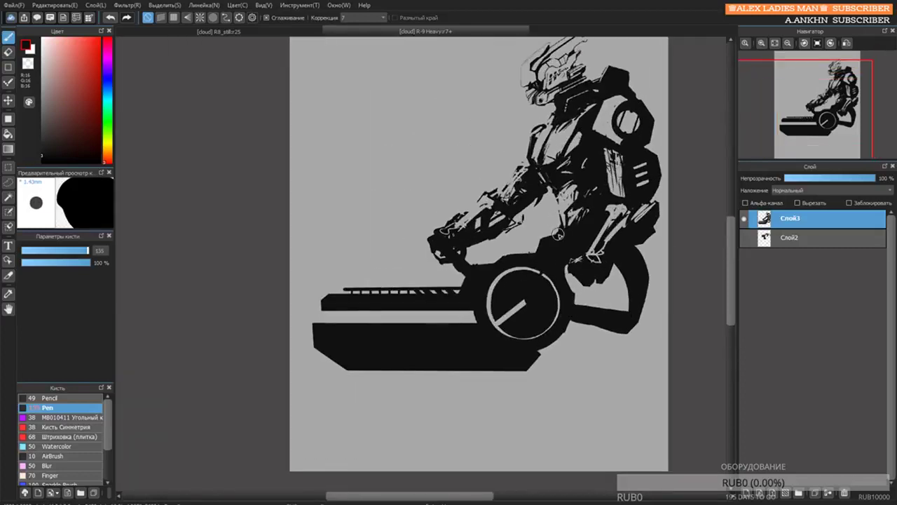
pyautogui.press('e')
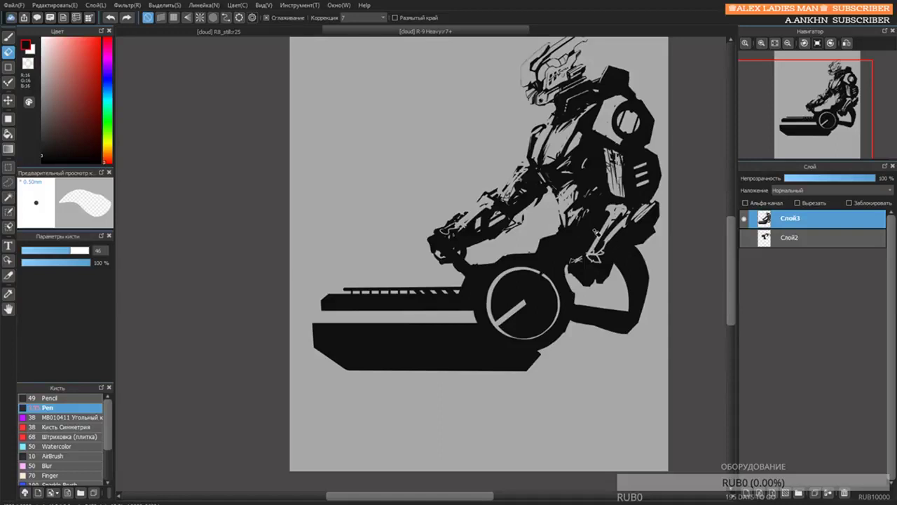
pyautogui.scroll(2, 529, 216)
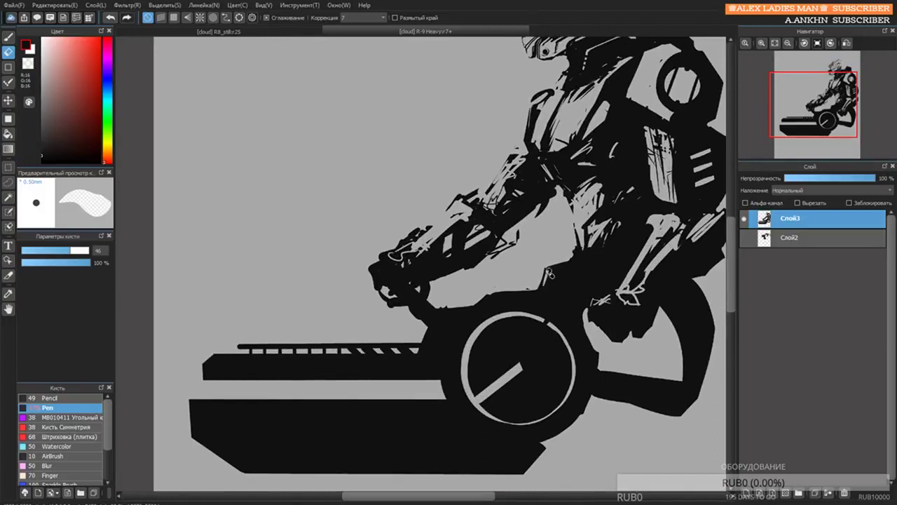
pyautogui.moveTo(547, 272); pyautogui.dragTo(609, 261)
pyautogui.hotkey('ctrl', 'z')
pyautogui.moveTo(545, 268); pyautogui.dragTo(593, 263)
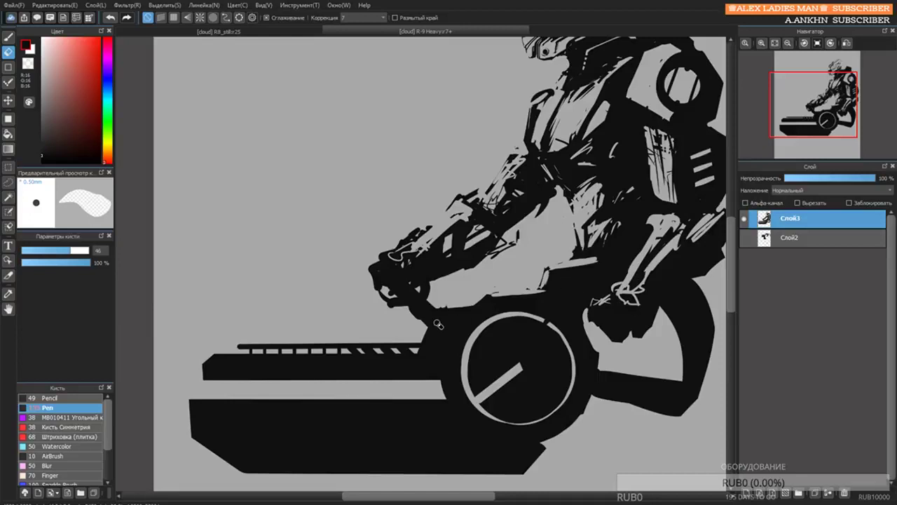
# Erase thin light highlights into the robot's front hand to break up its solid black shape.
pyautogui.hotkey('ctrl', 'z')
pyautogui.moveTo(382, 272)
pyautogui.mouseDown()
pyautogui.moveTo(401, 251)
pyautogui.moveTo(380, 287)
pyautogui.moveTo(391, 254)
pyautogui.mouseUp()
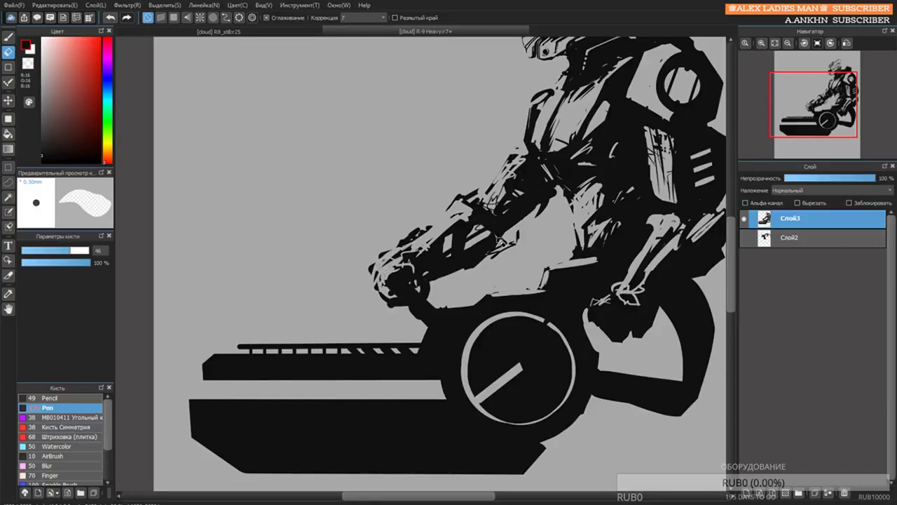
pyautogui.scroll(-2, 529, 210)
pyautogui.scroll(1, 513, 204)
pyautogui.press('b')
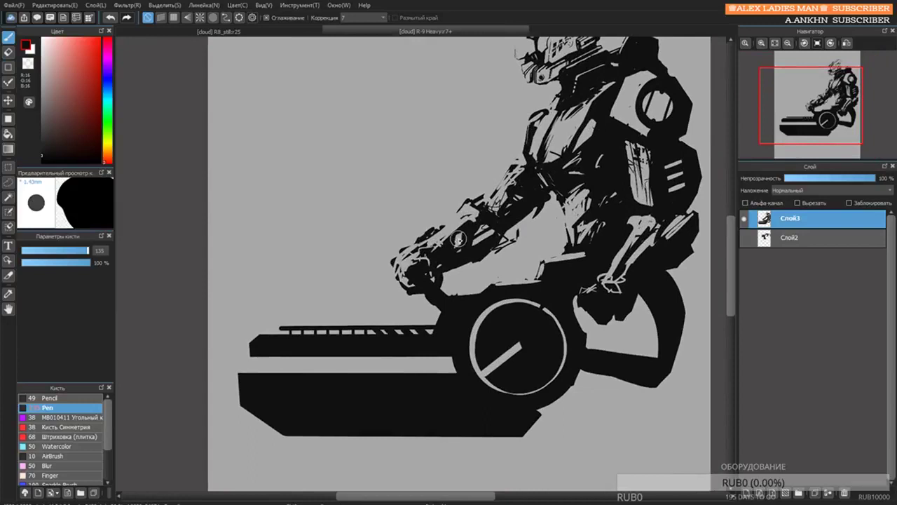
pyautogui.press('e')
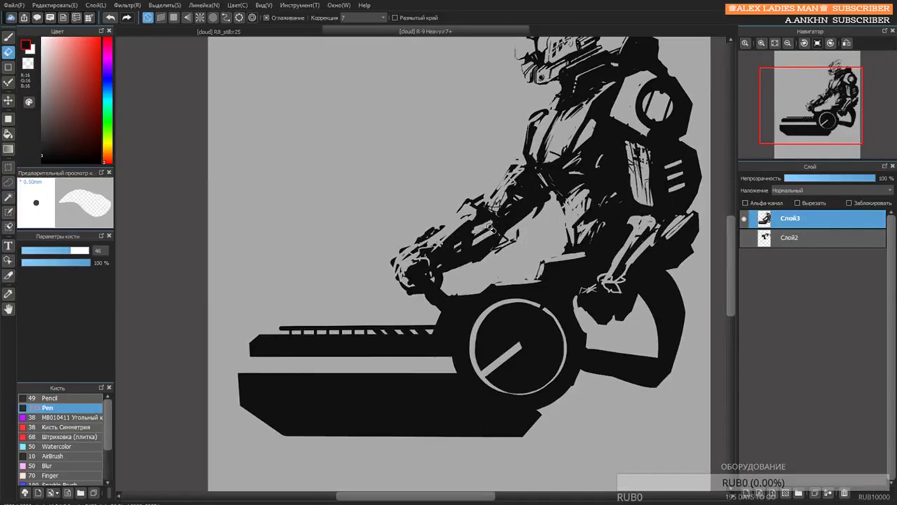
# Fill the lower side of the front forearm solid black and trim its ragged underside with the eraser.
pyautogui.press('b')
pyautogui.moveTo(468, 237); pyautogui.dragTo(499, 228)
pyautogui.press('e')
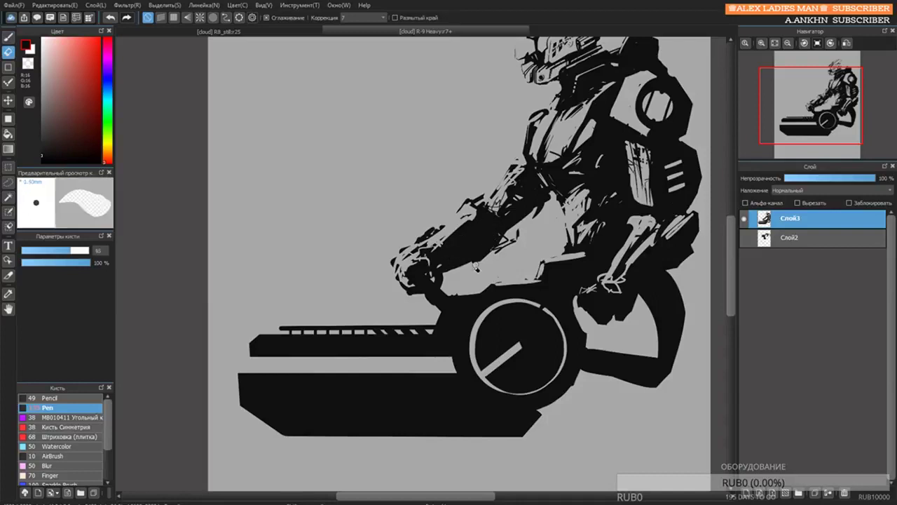
pyautogui.moveTo(454, 266); pyautogui.dragTo(509, 243)
pyautogui.press('b')
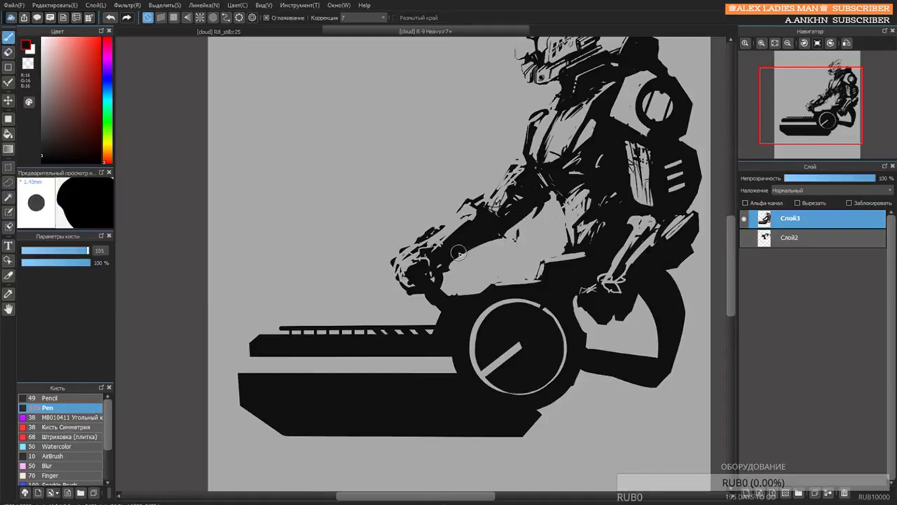
pyautogui.moveTo(460, 255)
pyautogui.mouseDown()
pyautogui.moveTo(452, 276)
pyautogui.moveTo(446, 261)
pyautogui.moveTo(492, 237)
pyautogui.mouseUp()
pyautogui.press('e')
pyautogui.press('b')
pyautogui.press('e')
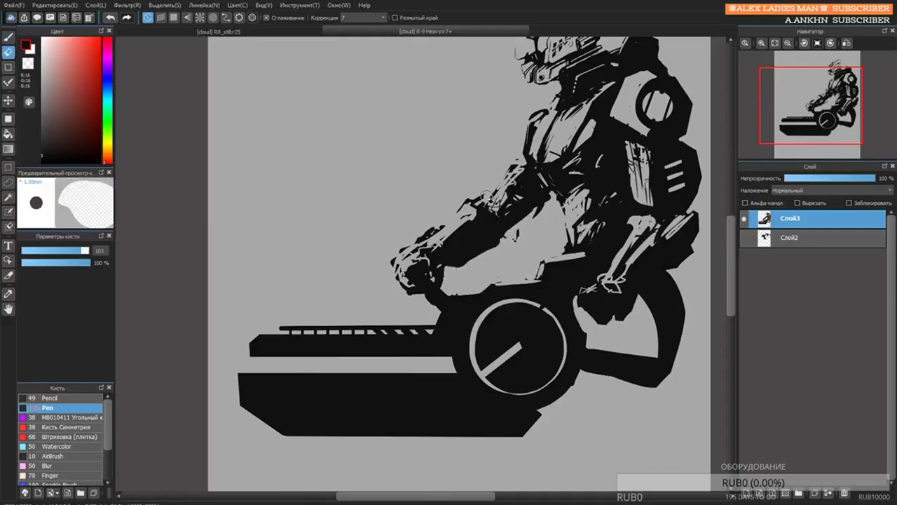
# Reduce the pen to 0.84 mm, redraw the upper edge of the front upper arm, and erase stray marks around the elbow.
pyautogui.press('b')
pyautogui.press('[')
pyautogui.press('[')
pyautogui.moveTo(478, 204); pyautogui.dragTo(515, 166)
pyautogui.press('e')
pyautogui.moveTo(480, 195)
pyautogui.mouseDown()
pyautogui.moveTo(513, 163)
pyautogui.moveTo(496, 198)
pyautogui.moveTo(513, 168)
pyautogui.moveTo(477, 203)
pyautogui.moveTo(516, 163)
pyautogui.moveTo(518, 190)
pyautogui.moveTo(500, 208)
pyautogui.moveTo(530, 195)
pyautogui.moveTo(530, 221)
pyautogui.moveTo(539, 206)
pyautogui.moveTo(481, 265)
pyautogui.mouseUp()
# Fill the underside of the front upper arm with black and erase the leftover strokes in the gap beneath the arm.
pyautogui.press('b')
pyautogui.press('e')
pyautogui.press('b')
pyautogui.press('e')
pyautogui.press('b')
pyautogui.moveTo(511, 222); pyautogui.dragTo(545, 197)
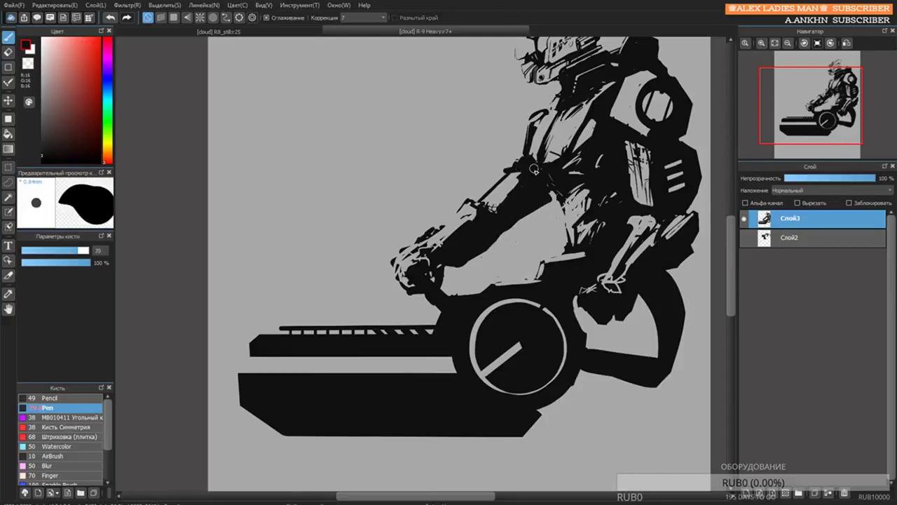
pyautogui.press('e')
pyautogui.moveTo(550, 202)
pyautogui.mouseDown()
pyautogui.moveTo(461, 268)
pyautogui.moveTo(510, 242)
pyautogui.mouseUp()
pyautogui.press('b')
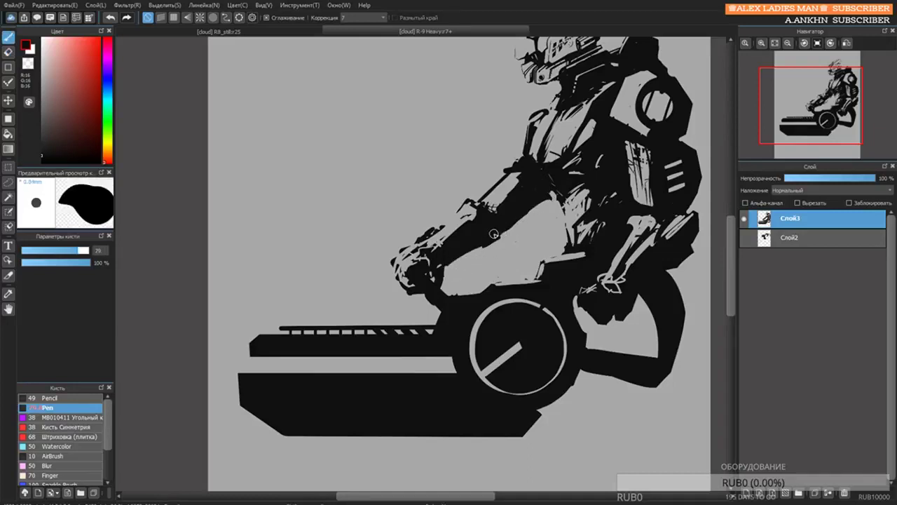
pyautogui.press('e')
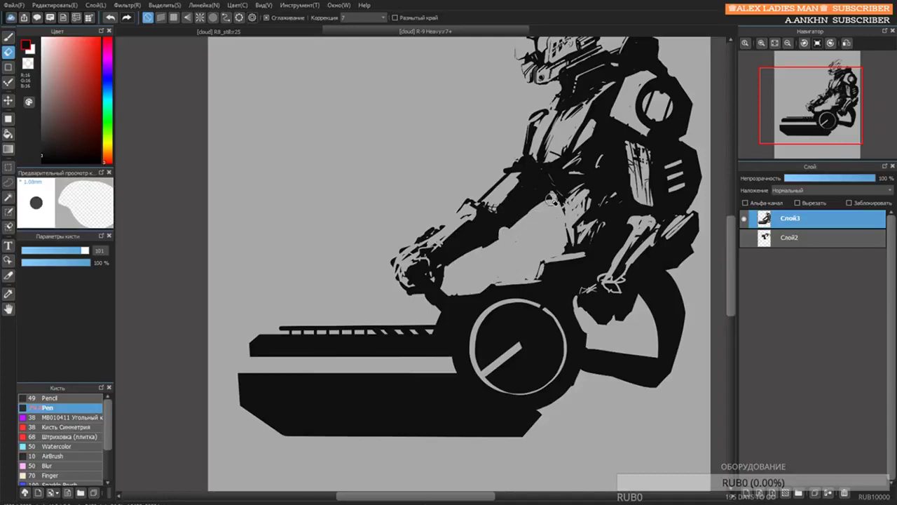
pyautogui.press('b')
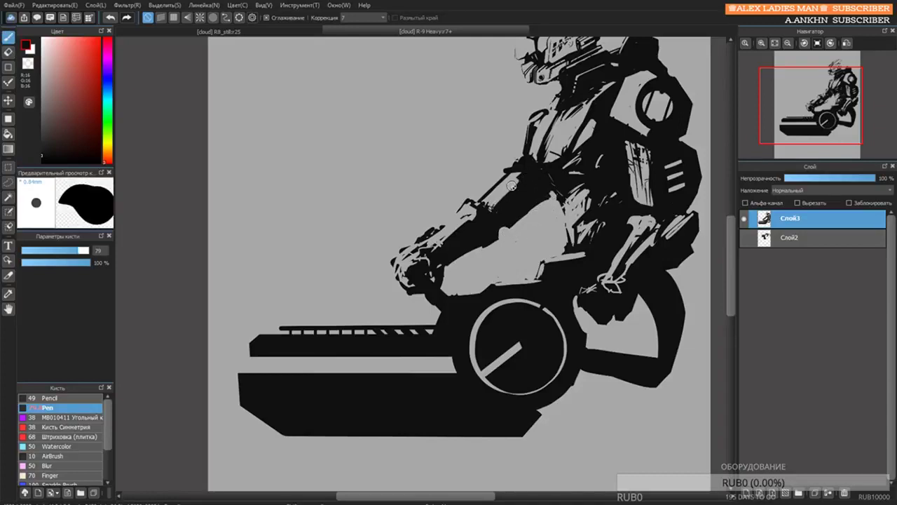
pyautogui.press('e')
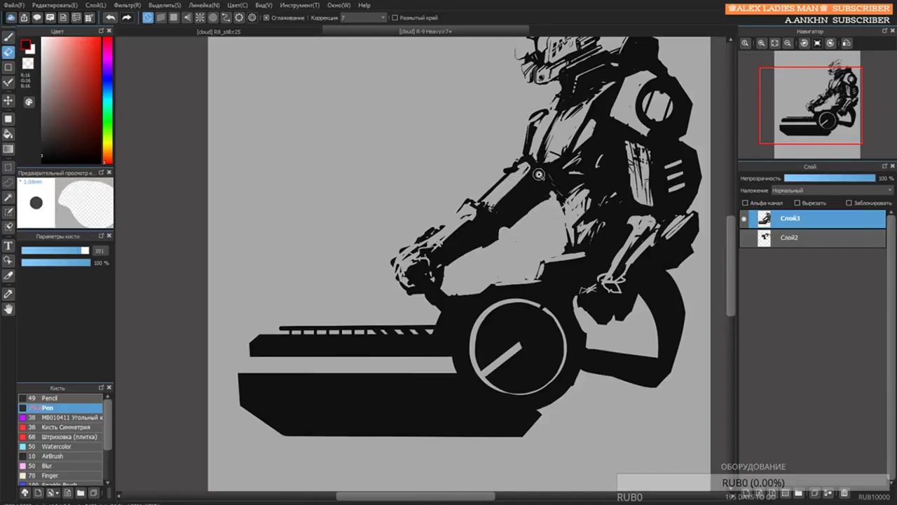
pyautogui.scroll(-4, 543, 169)
pyautogui.scroll(4, 535, 175)
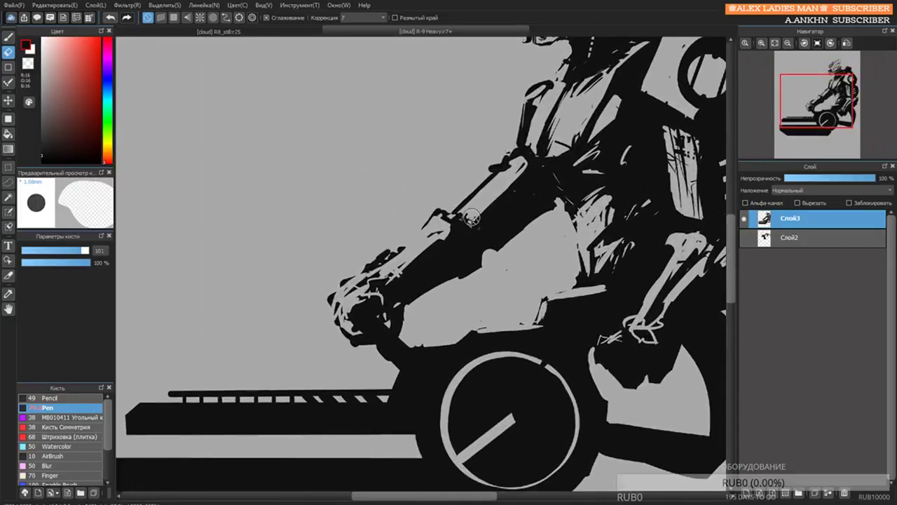
# Paint black strokes along the top and bottom edges of the front forearm.
pyautogui.press('b')
pyautogui.scroll(-4, 513, 196)
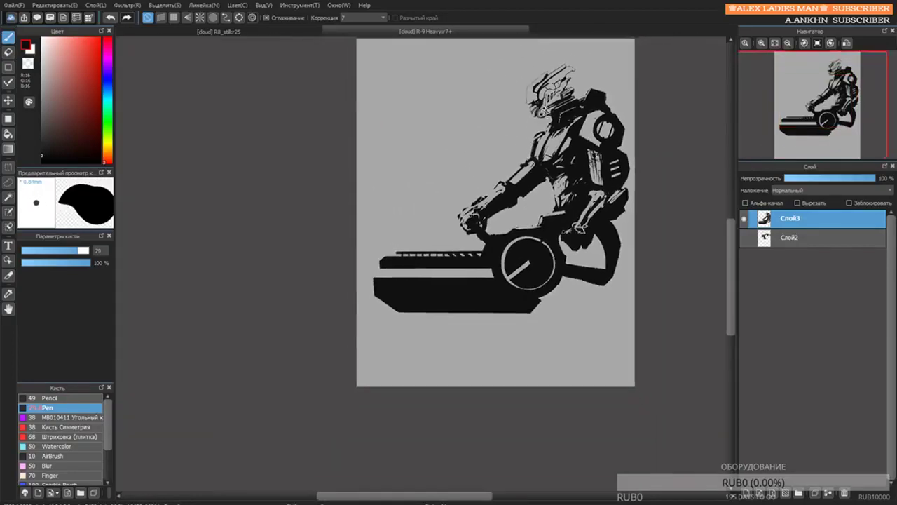
pyautogui.scroll(4, 515, 180)
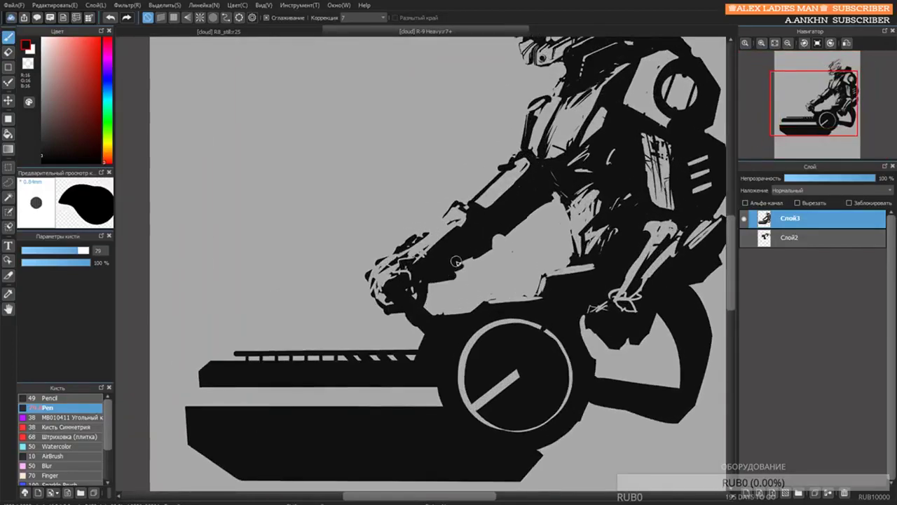
pyautogui.press('e')
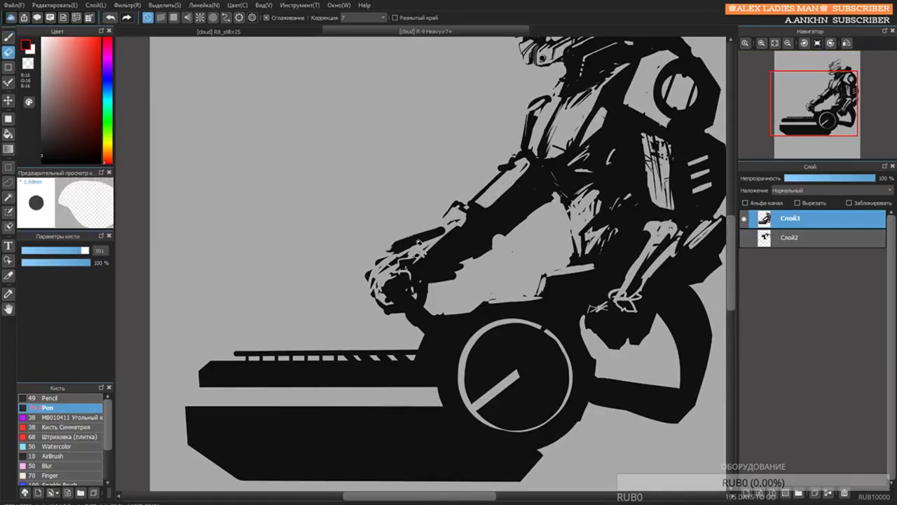
pyautogui.press('b')
pyautogui.moveTo(407, 245)
pyautogui.mouseDown()
pyautogui.moveTo(462, 224)
pyautogui.moveTo(484, 228)
pyautogui.moveTo(468, 225)
pyautogui.moveTo(510, 165)
pyautogui.mouseUp()
# Erase the straight upper-arm shape and repaint the elbow lower so the front arm bends.
pyautogui.press('e')
pyautogui.moveTo(481, 216); pyautogui.dragTo(531, 160)
pyautogui.moveTo(499, 217); pyautogui.dragTo(520, 193)
pyautogui.press('b')
pyautogui.moveTo(500, 244)
pyautogui.mouseDown()
pyautogui.moveTo(543, 234)
pyautogui.moveTo(506, 224)
pyautogui.moveTo(490, 239)
pyautogui.moveTo(494, 246)
pyautogui.moveTo(551, 228)
pyautogui.moveTo(557, 204)
pyautogui.moveTo(543, 213)
pyautogui.moveTo(518, 155)
pyautogui.moveTo(503, 205)
pyautogui.mouseUp()
pyautogui.press('e')
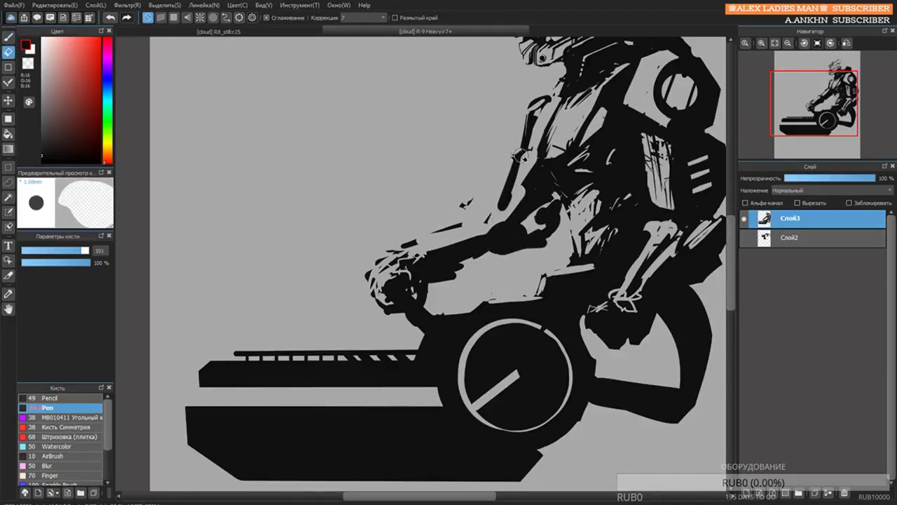
# Refine the bent front arm by erasing light planes around the elbow and thickening the forearm's underside with black.
pyautogui.moveTo(522, 156)
pyautogui.mouseDown()
pyautogui.moveTo(494, 211)
pyautogui.moveTo(482, 214)
pyautogui.moveTo(483, 204)
pyautogui.moveTo(497, 236)
pyautogui.mouseUp()
pyautogui.press('b')
pyautogui.moveTo(447, 269)
pyautogui.mouseDown()
pyautogui.moveTo(513, 260)
pyautogui.moveTo(441, 233)
pyautogui.moveTo(476, 219)
pyautogui.moveTo(425, 246)
pyautogui.mouseUp()
pyautogui.press('e')
pyautogui.moveTo(480, 233); pyautogui.dragTo(506, 223)
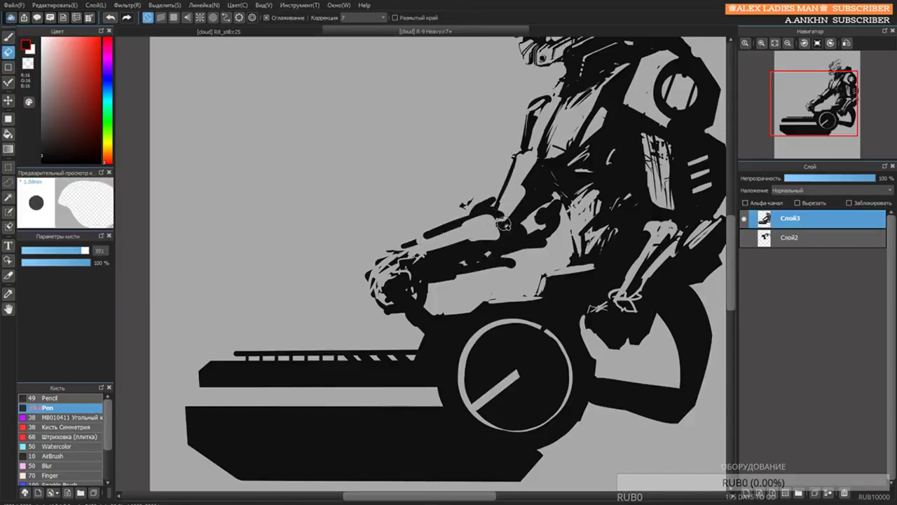
pyautogui.moveTo(507, 188); pyautogui.dragTo(500, 204)
# Touch up the area around the front arm's elbow with black pen strokes.
pyautogui.scroll(-3, 504, 201)
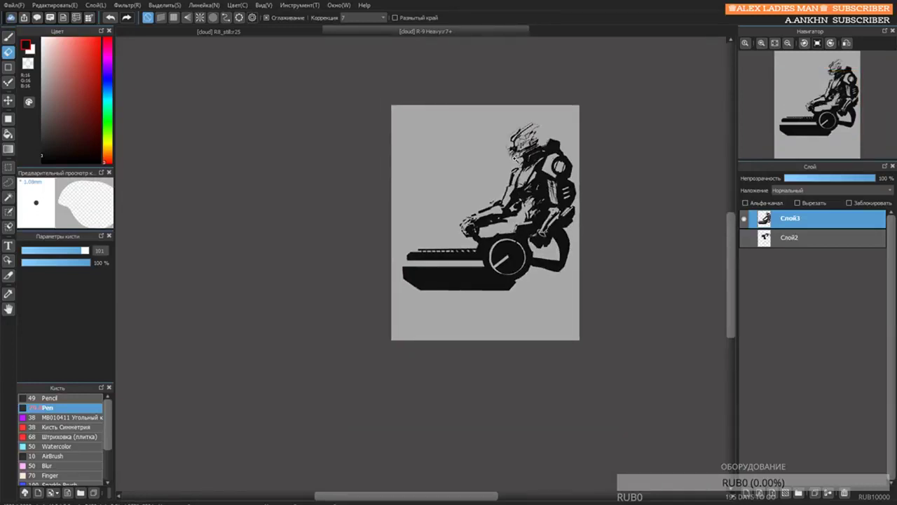
pyautogui.scroll(4, 515, 158)
pyautogui.press('b')
pyautogui.moveTo(502, 292)
pyautogui.mouseDown()
pyautogui.moveTo(532, 266)
pyautogui.moveTo(524, 250)
pyautogui.moveTo(533, 252)
pyautogui.moveTo(511, 267)
pyautogui.mouseUp()
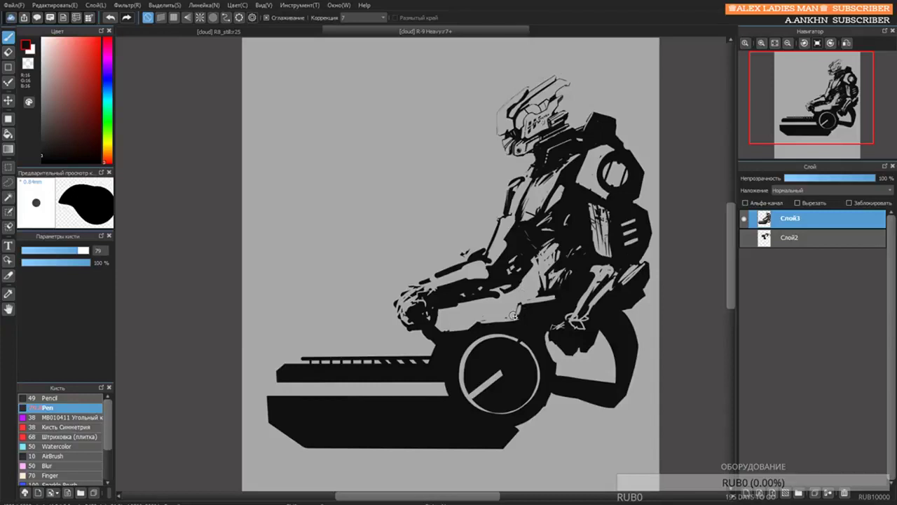
pyautogui.scroll(-3, 561, 148)
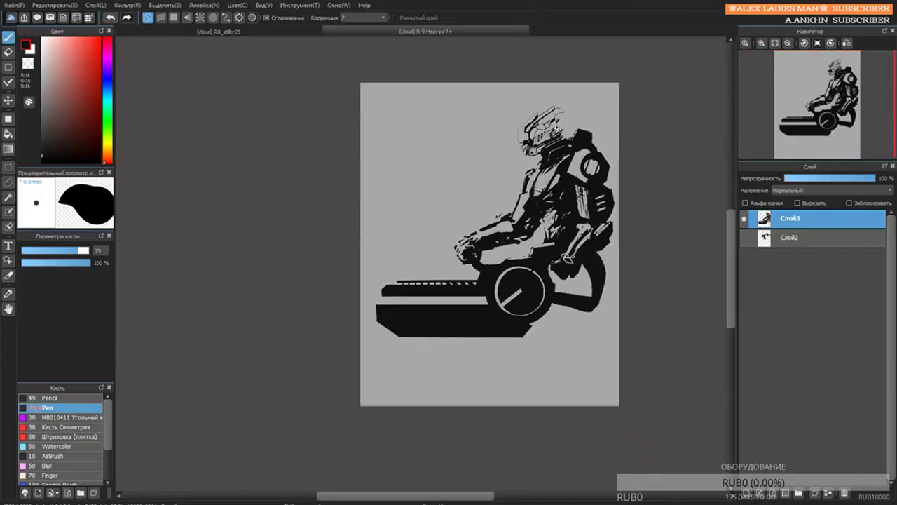
pyautogui.scroll(4, 559, 116)
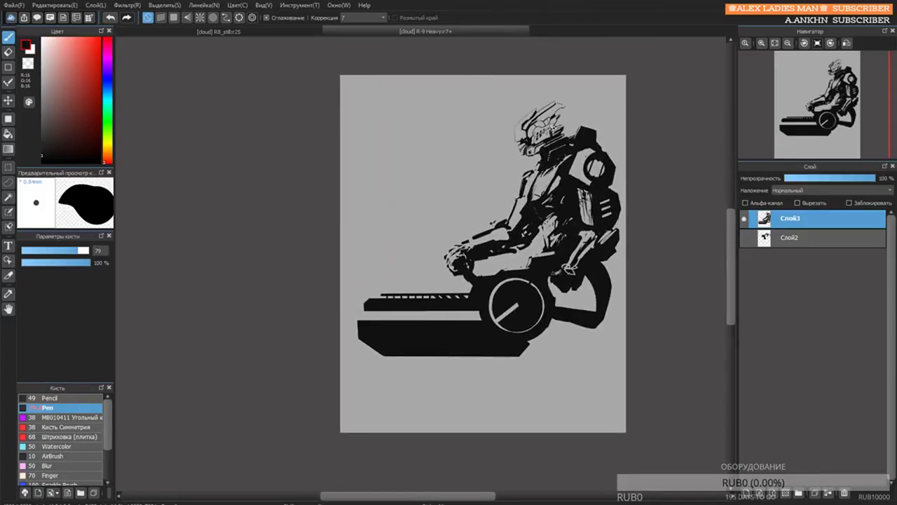
pyautogui.press('g')
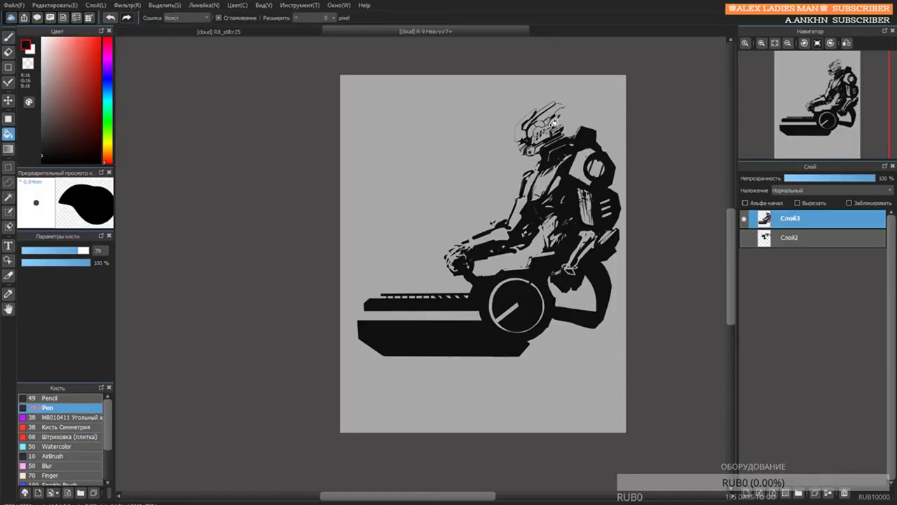
pyautogui.press('h')
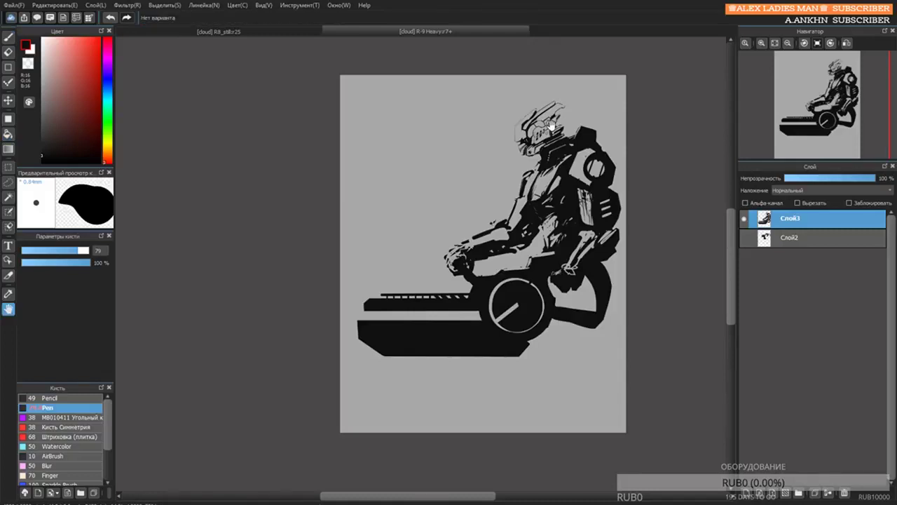
pyautogui.press('b')
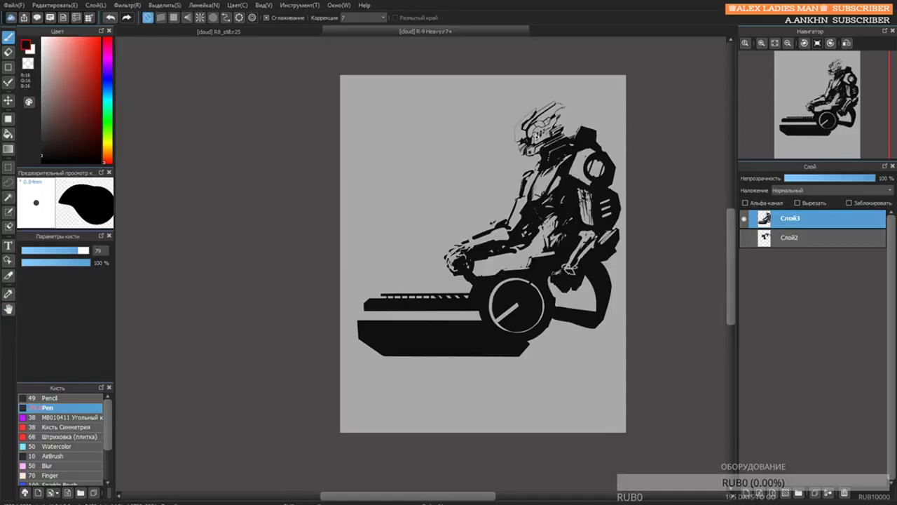
pyautogui.press('m')
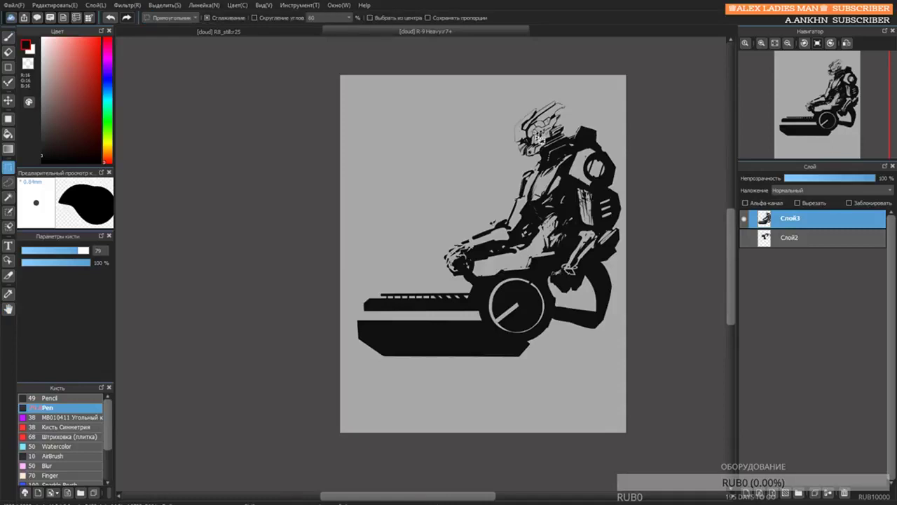
pyautogui.press('b')
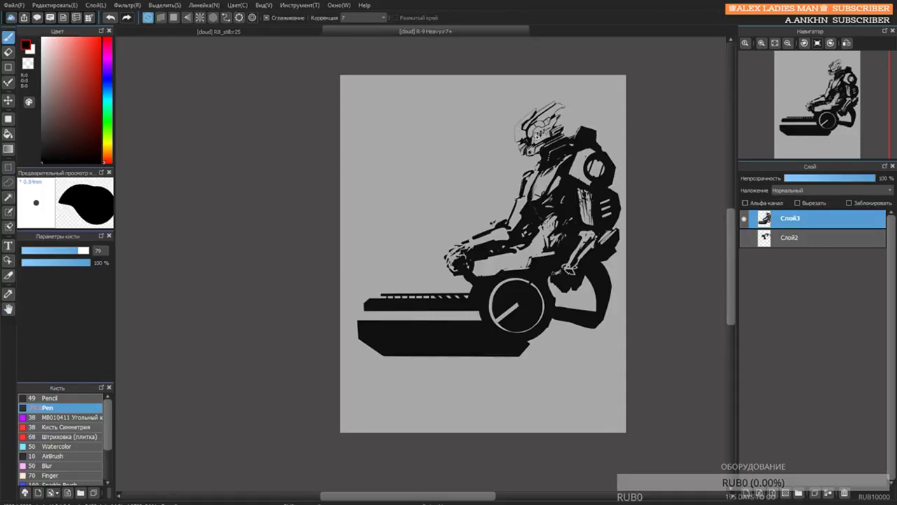
pyautogui.press('s')
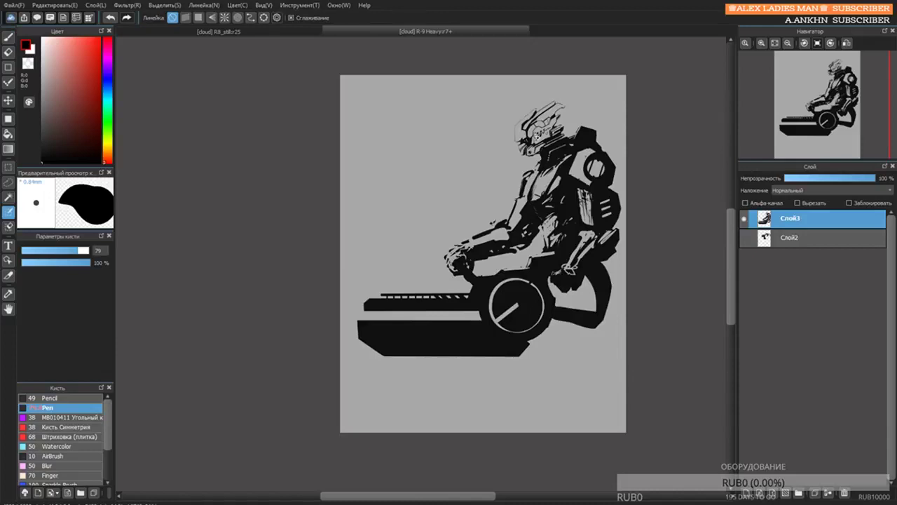
pyautogui.press('b')
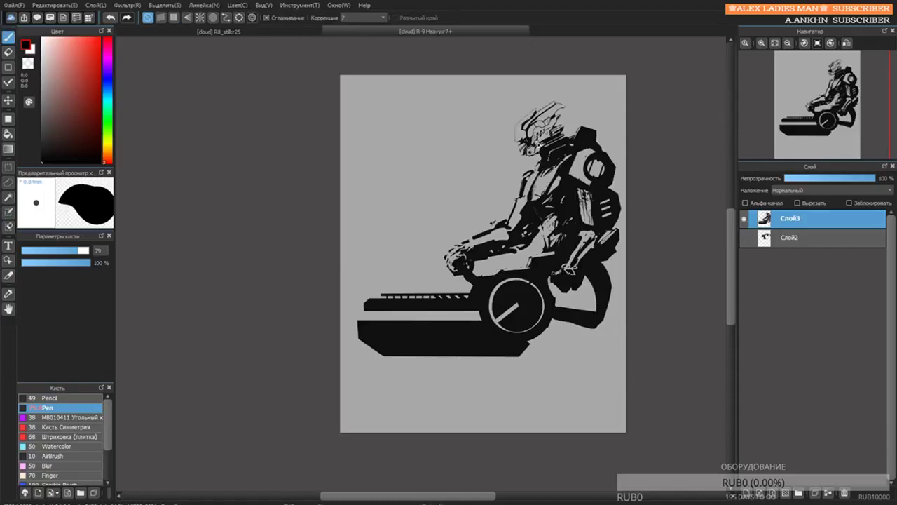
pyautogui.press('g')
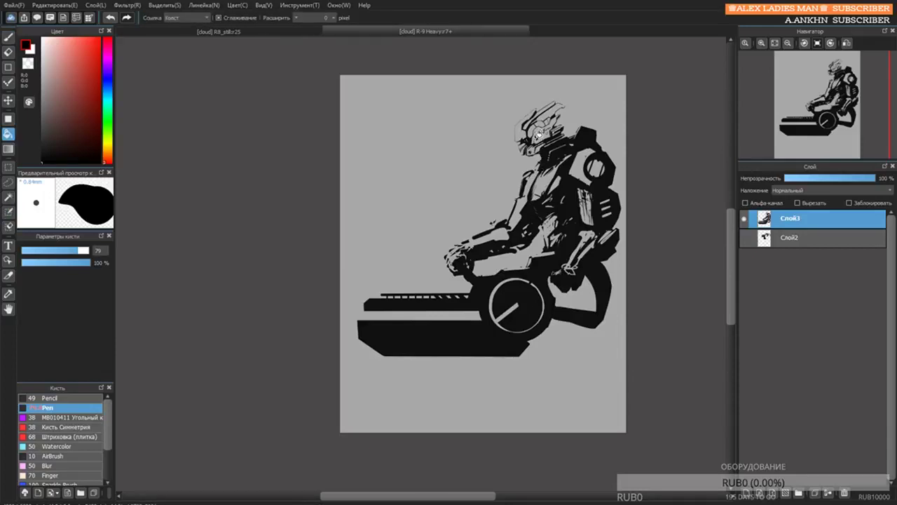
pyautogui.press('b')
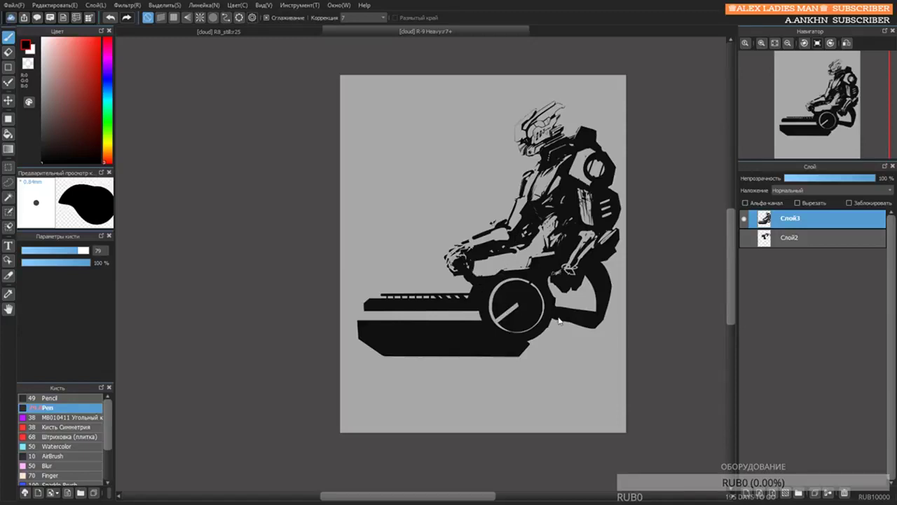
pyautogui.press('Down')
pyautogui.press('Down')
pyautogui.press('h')
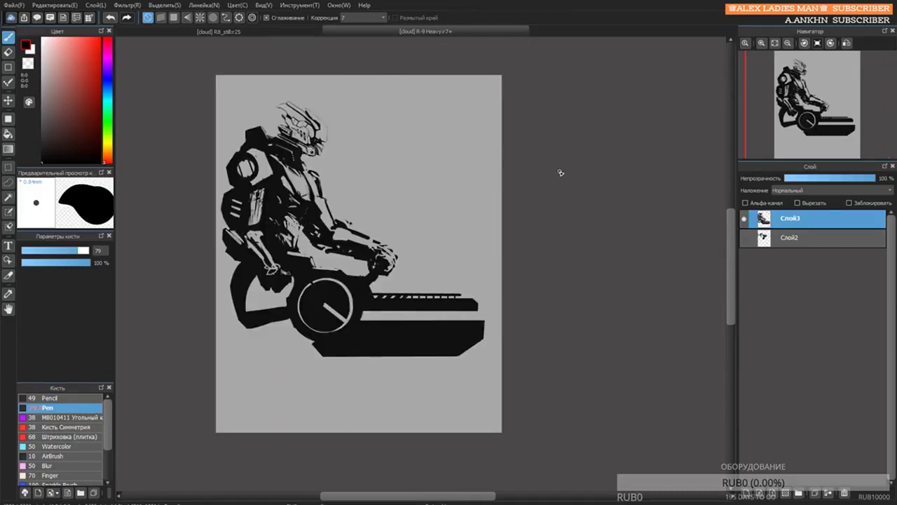
pyautogui.press('h')
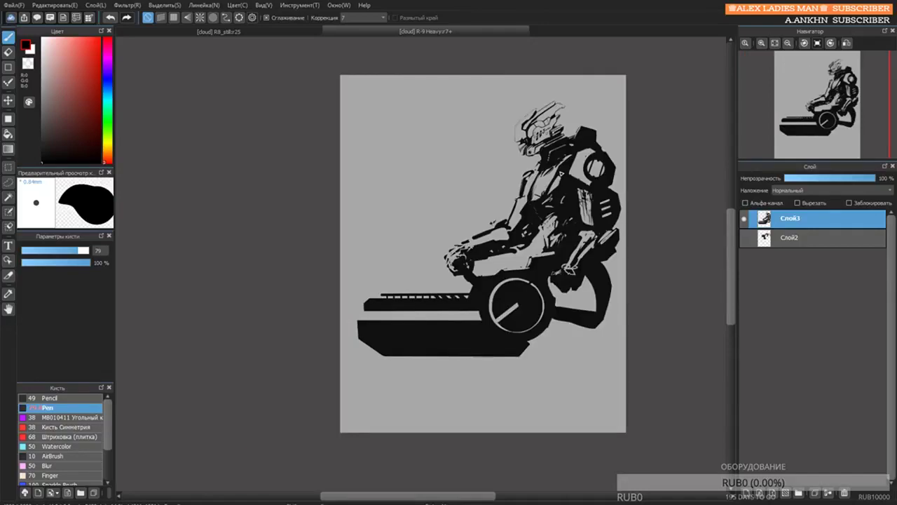
pyautogui.press('g')
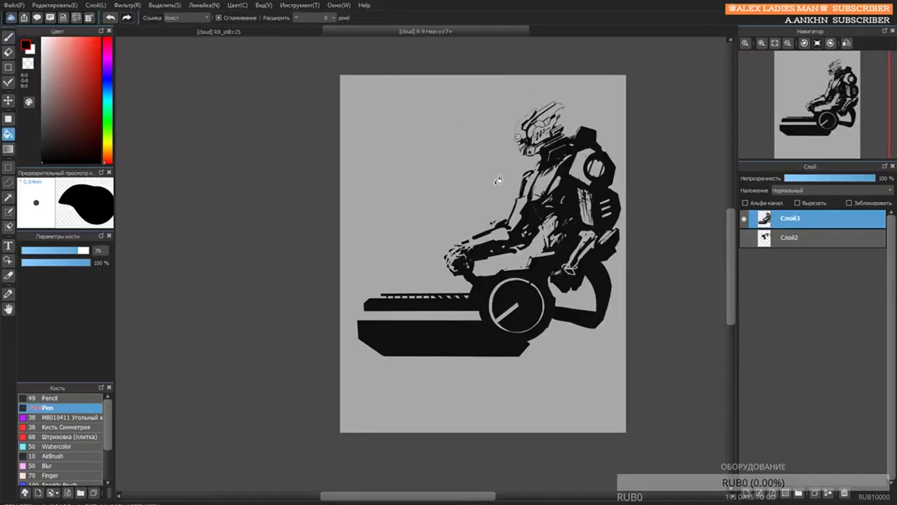
pyautogui.press('b')
# Try to shift the silhouette layer slightly downward on the canvas.
pyautogui.scroll(3, 509, 136)
pyautogui.moveTo(550, 187); pyautogui.dragTo(465, 186)
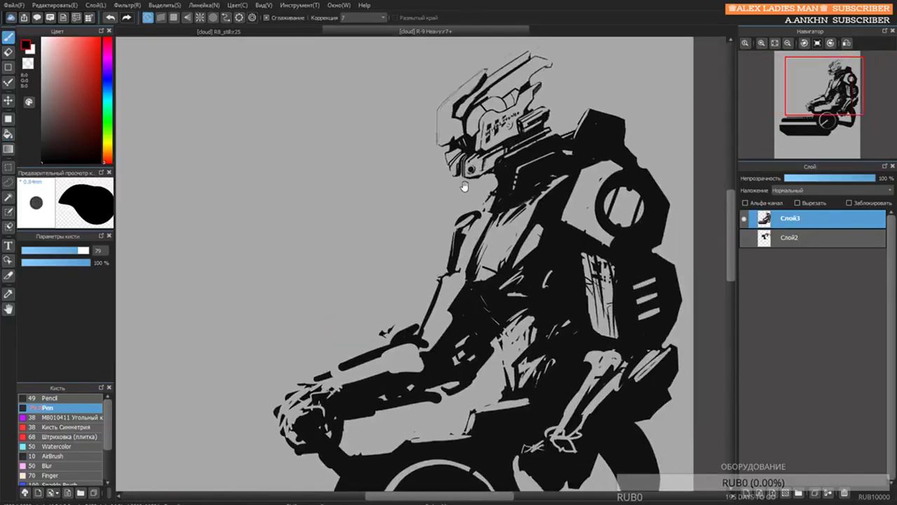
pyautogui.scroll(-2, 481, 226)
pyautogui.scroll(1, 482, 225)
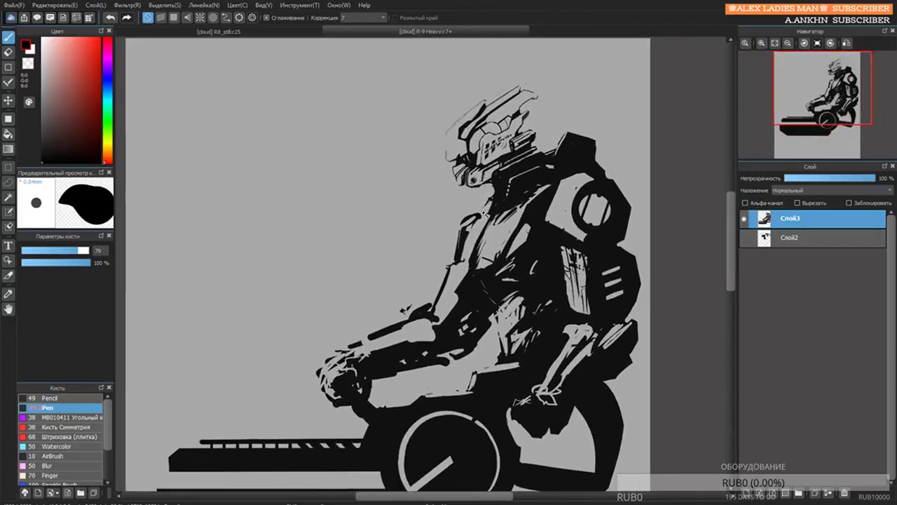
pyautogui.press('v')
pyautogui.moveTo(464, 269); pyautogui.dragTo(466, 280)
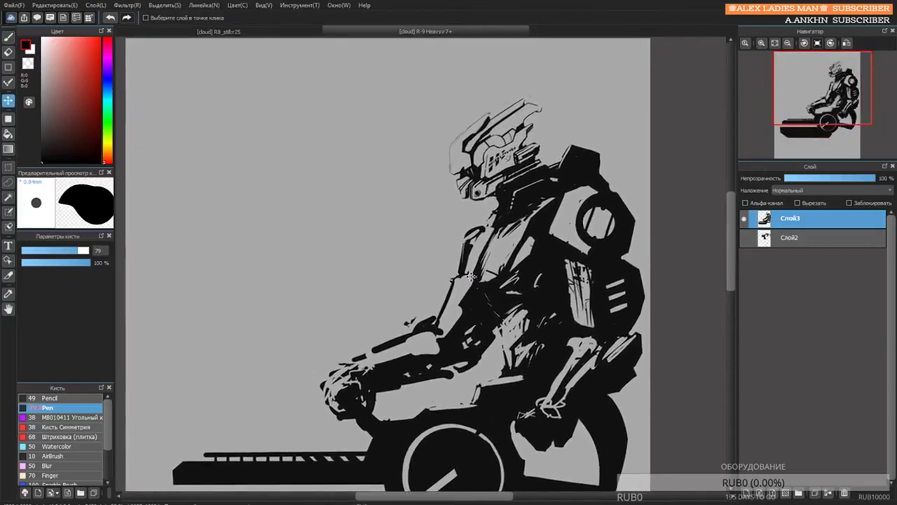
pyautogui.hotkey('ctrl', 'z')
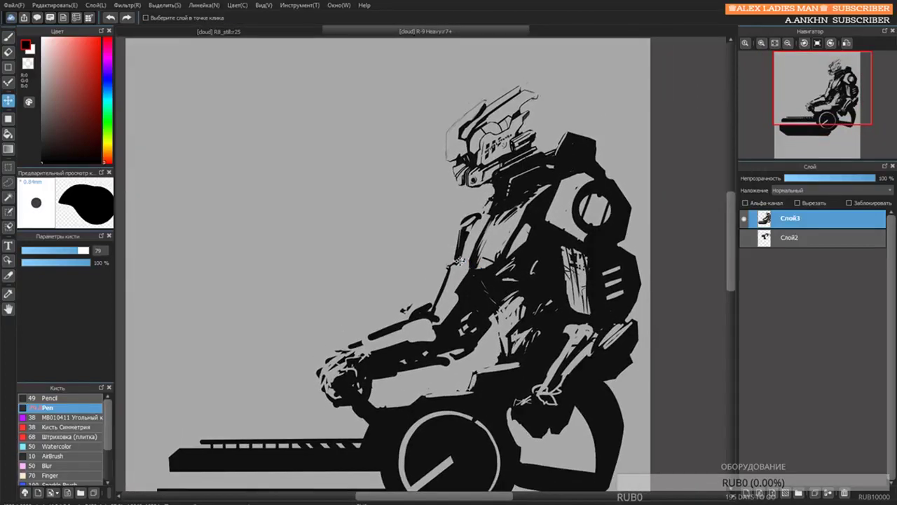
# Sample the silhouette's dark tone and paint with it between the lower chest and the front upper arm.
pyautogui.press('b')
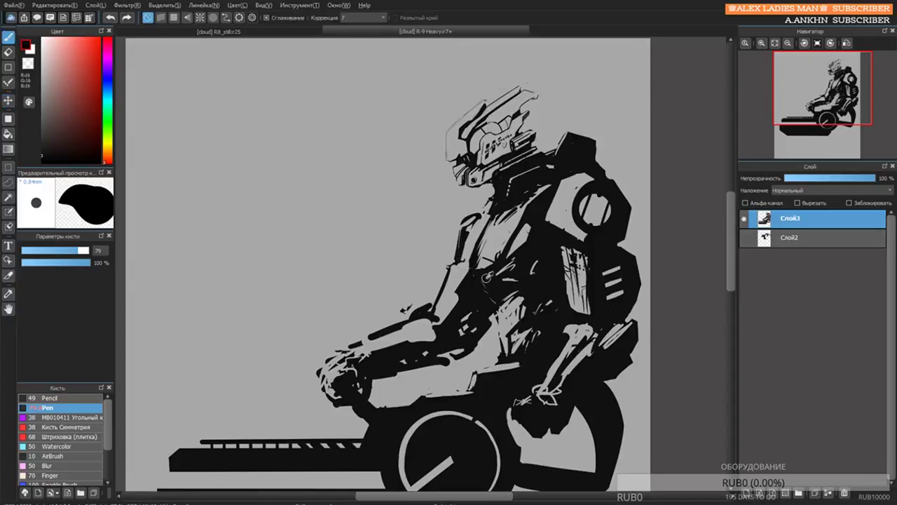
pyautogui.moveTo(487, 277); pyautogui.dragTo(461, 261)
pyautogui.scroll(-2, 477, 275)
pyautogui.scroll(3, 472, 270)
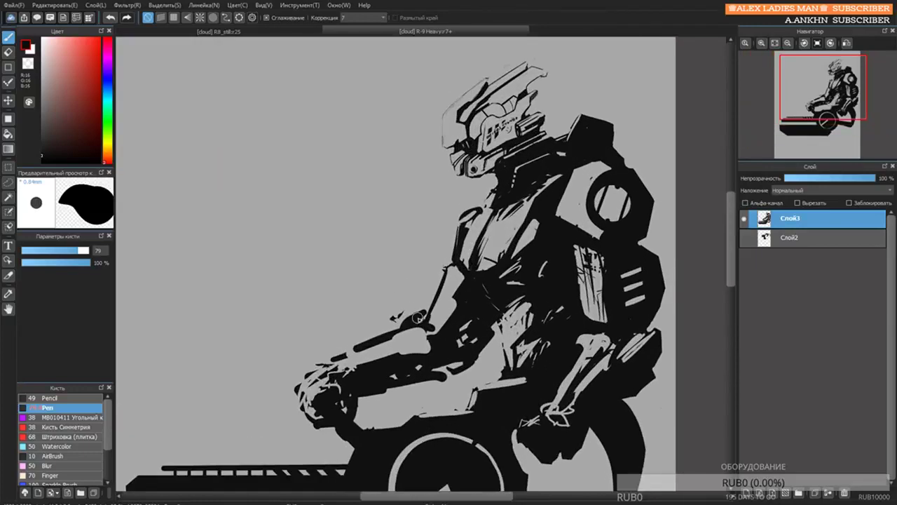
# Redraw the front forearm's upper edge as a thinner line and erase the stray black shapes around the elbow.
pyautogui.moveTo(417, 332)
pyautogui.mouseDown()
pyautogui.moveTo(408, 358)
pyautogui.moveTo(421, 343)
pyautogui.moveTo(417, 326)
pyautogui.moveTo(401, 317)
pyautogui.moveTo(394, 320)
pyautogui.moveTo(419, 317)
pyautogui.moveTo(332, 355)
pyautogui.moveTo(348, 362)
pyautogui.moveTo(341, 365)
pyautogui.moveTo(348, 378)
pyautogui.moveTo(332, 364)
pyautogui.moveTo(351, 365)
pyautogui.moveTo(368, 345)
pyautogui.moveTo(406, 331)
pyautogui.moveTo(337, 357)
pyautogui.mouseUp()
pyautogui.press('e')
pyautogui.press('b')
pyautogui.press('e')
pyautogui.moveTo(383, 340)
pyautogui.mouseDown()
pyautogui.moveTo(349, 351)
pyautogui.moveTo(423, 333)
pyautogui.mouseUp()
pyautogui.press('b')
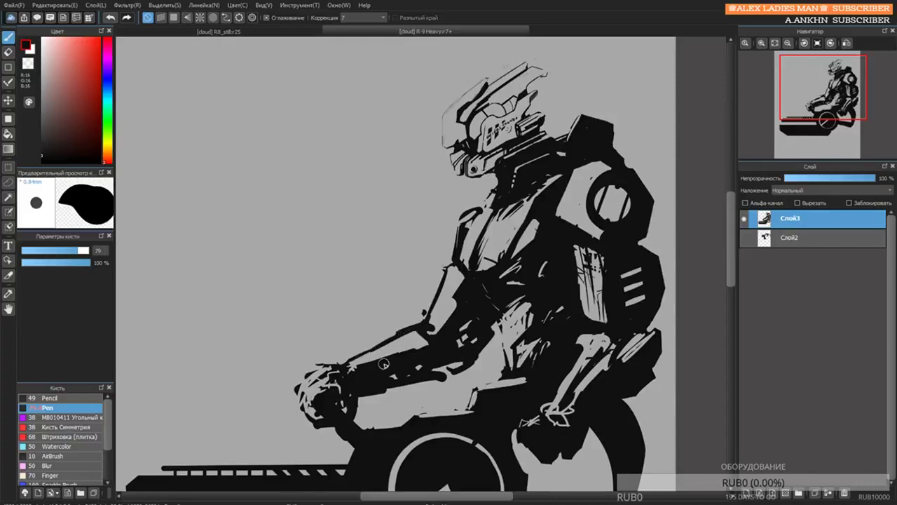
pyautogui.press('e')
pyautogui.moveTo(356, 366)
pyautogui.mouseDown()
pyautogui.moveTo(417, 350)
pyautogui.moveTo(410, 350)
pyautogui.moveTo(431, 322)
pyautogui.moveTo(448, 320)
pyautogui.moveTo(440, 270)
pyautogui.mouseUp()
pyautogui.scroll(-5, 449, 190)
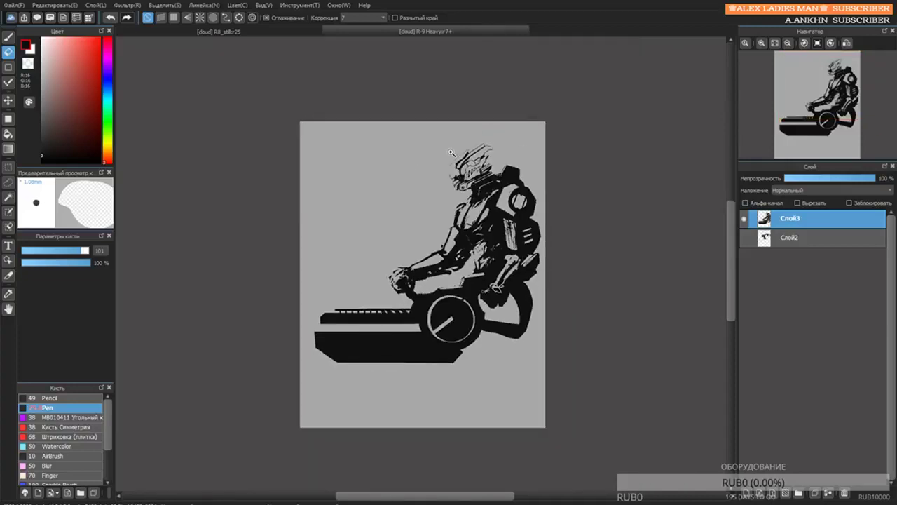
pyautogui.scroll(5, 448, 186)
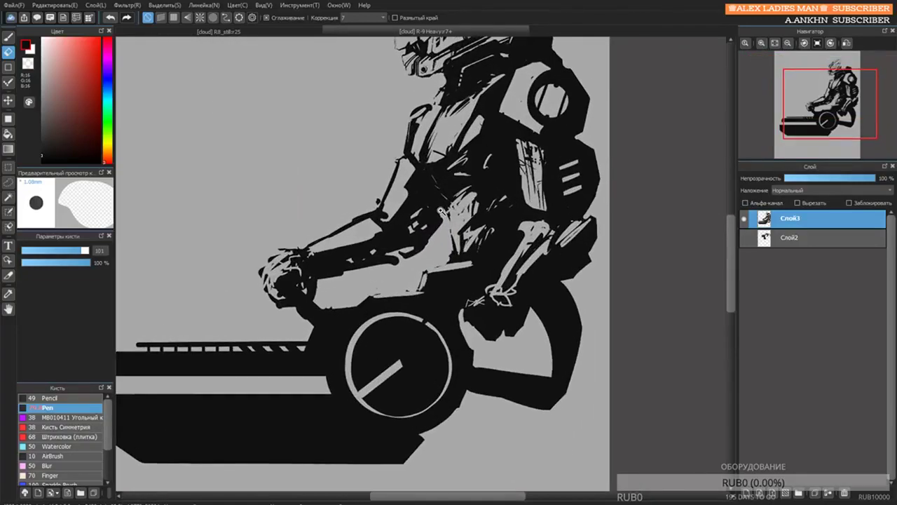
pyautogui.moveTo(439, 206); pyautogui.dragTo(501, 342)
# Switch to the R8_still drawing and erase the pointed toe of the robot's front foot on layer Слой1.
pyautogui.click(234, 35)
pyautogui.scroll(3, 405, 193)
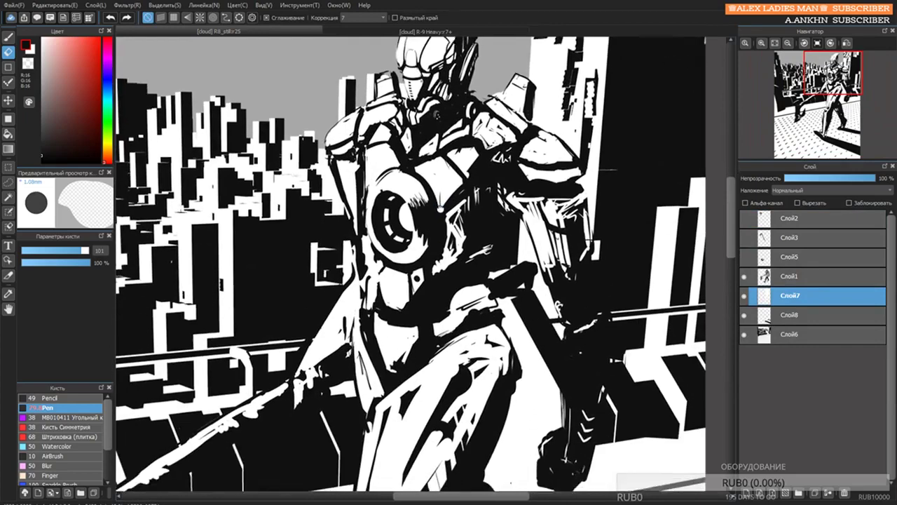
pyautogui.moveTo(440, 209); pyautogui.dragTo(439, 134)
pyautogui.scroll(-5, 445, 154)
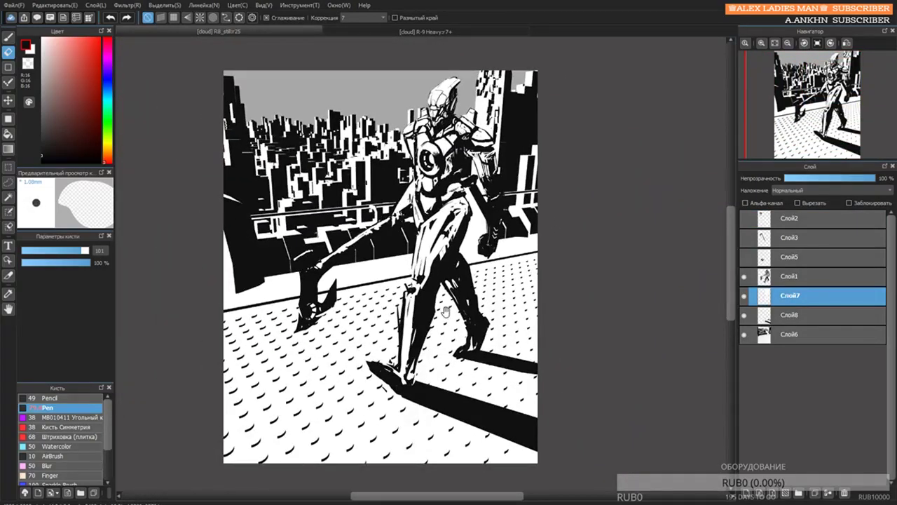
pyautogui.click(786, 280)
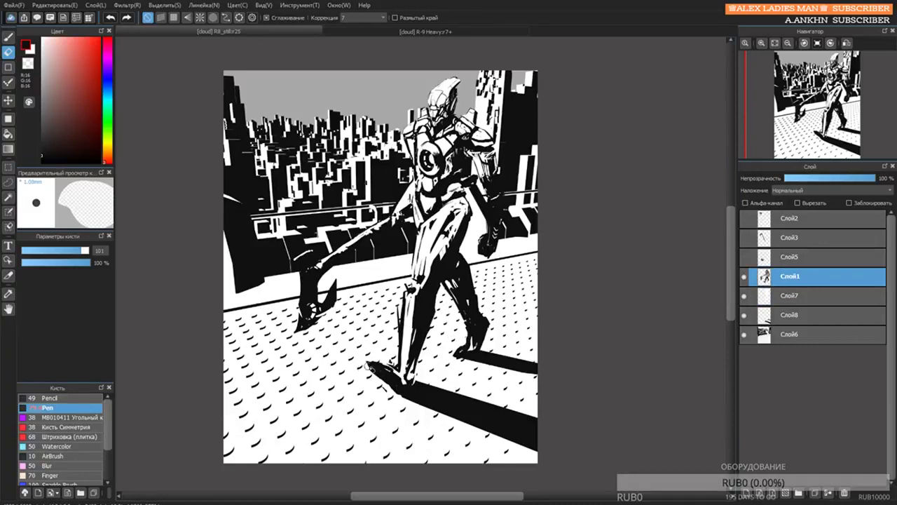
pyautogui.moveTo(373, 356); pyautogui.dragTo(383, 361)
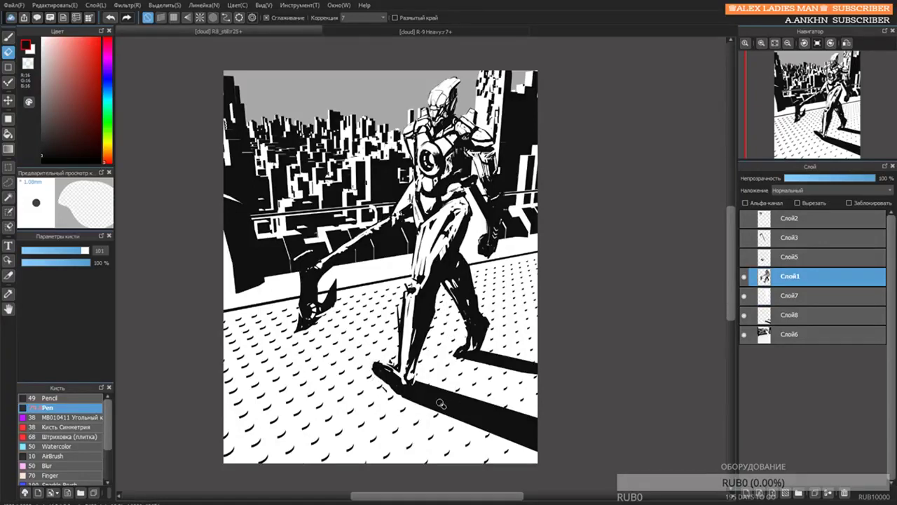
pyautogui.scroll(1, 465, 223)
pyautogui.press('b')
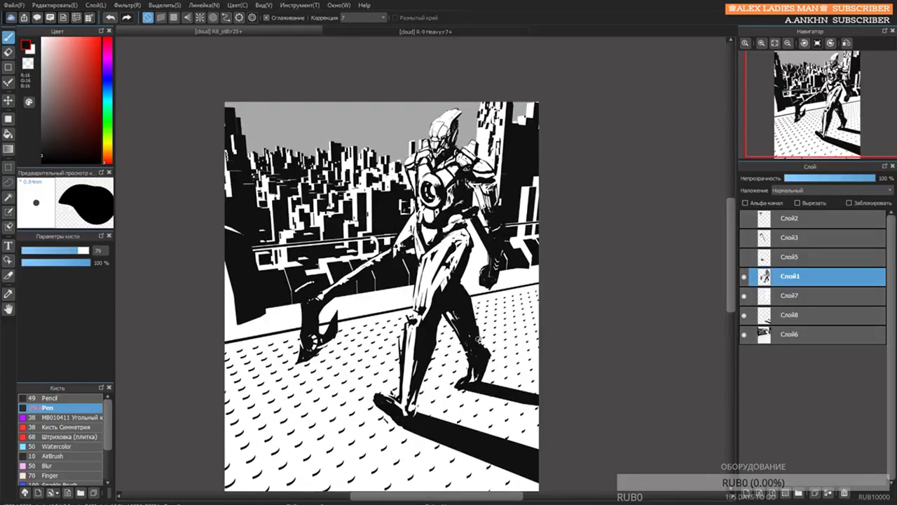
pyautogui.scroll(-2, 470, 286)
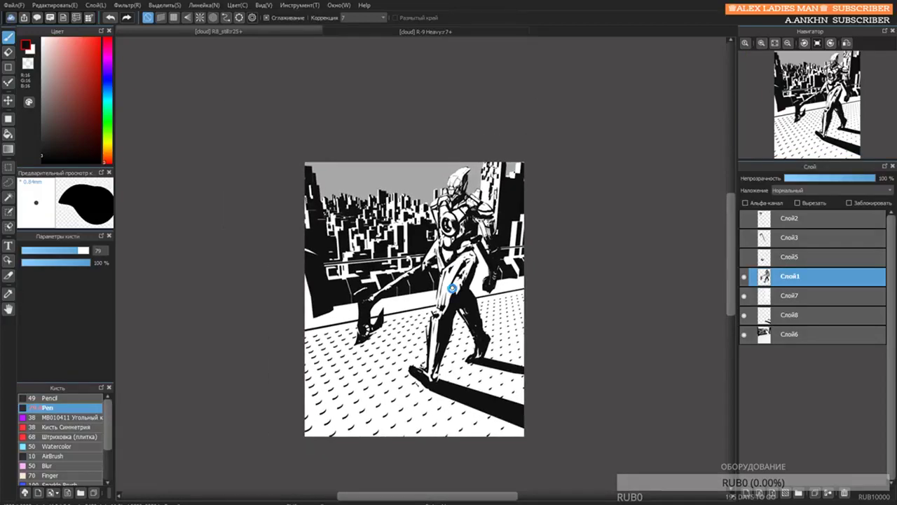
pyautogui.press('h')
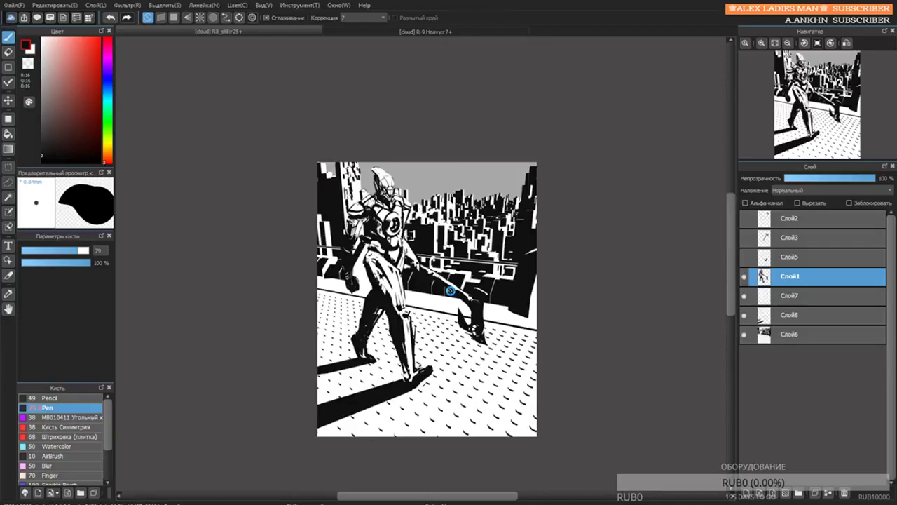
pyautogui.press('h')
# On layer Слой7, paint white along the upper front edge of the robot's helmet with a size 17 pen.
pyautogui.scroll(5, 452, 203)
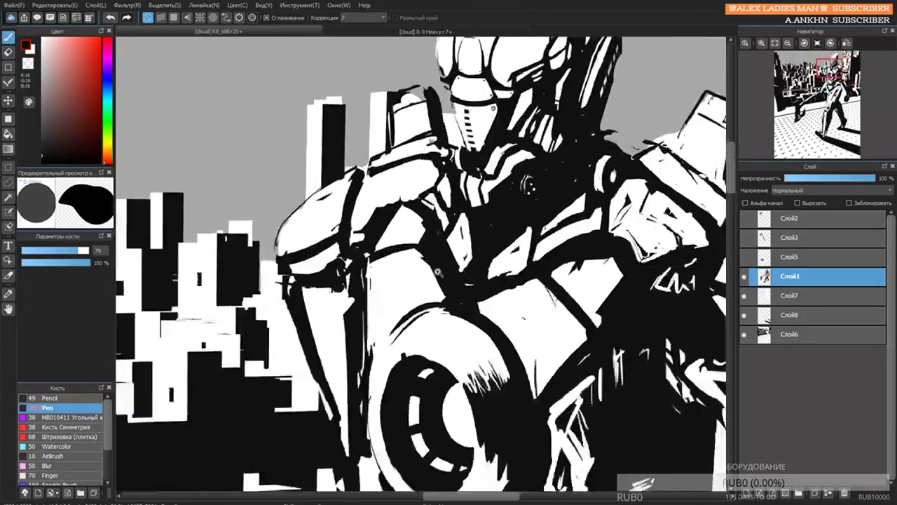
pyautogui.scroll(-2, 575, 142)
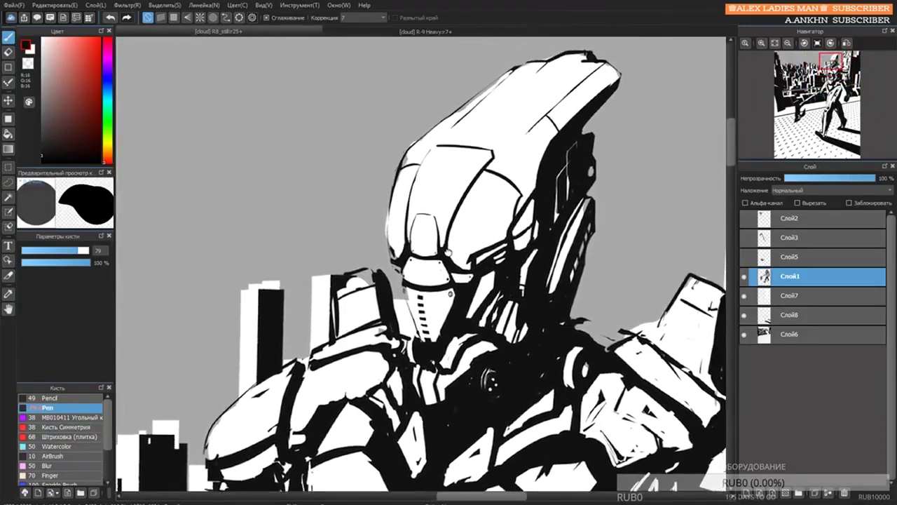
pyautogui.click(779, 297)
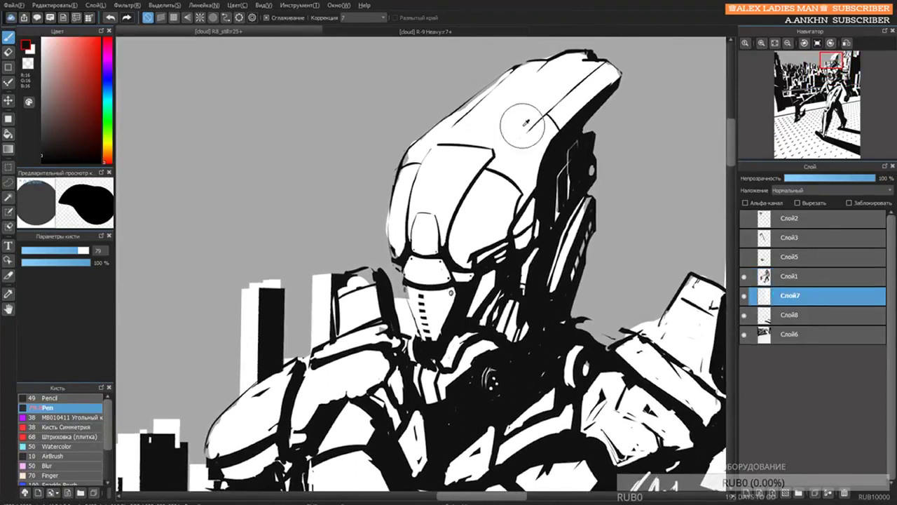
pyautogui.press('x')
pyautogui.press('[')
pyautogui.press('[')
pyautogui.press('[')
pyautogui.press('[')
pyautogui.moveTo(449, 124); pyautogui.dragTo(497, 82)
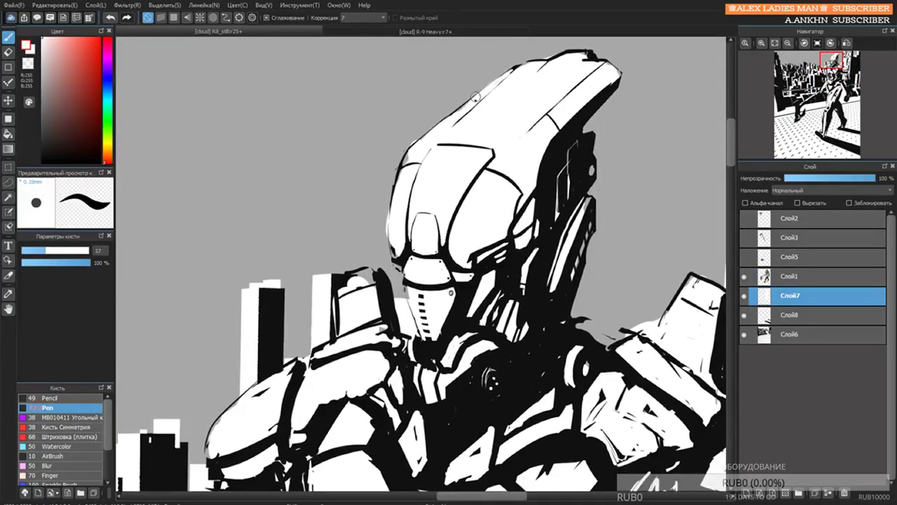
pyautogui.hotkey('ctrl', 'z')
pyautogui.moveTo(454, 121); pyautogui.dragTo(518, 75)
pyautogui.hotkey('ctrl', 'z')
pyautogui.moveTo(454, 113)
pyautogui.mouseDown()
pyautogui.moveTo(522, 68)
pyautogui.moveTo(484, 90)
pyautogui.mouseUp()
# Reduce the eraser to size 41 and clean up the white outside the front contour of the helmet.
pyautogui.press('e')
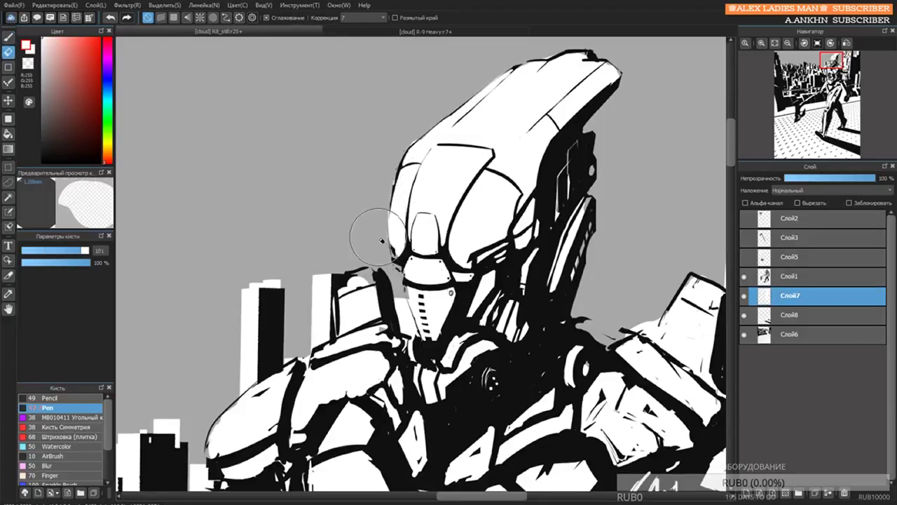
pyautogui.press('[')
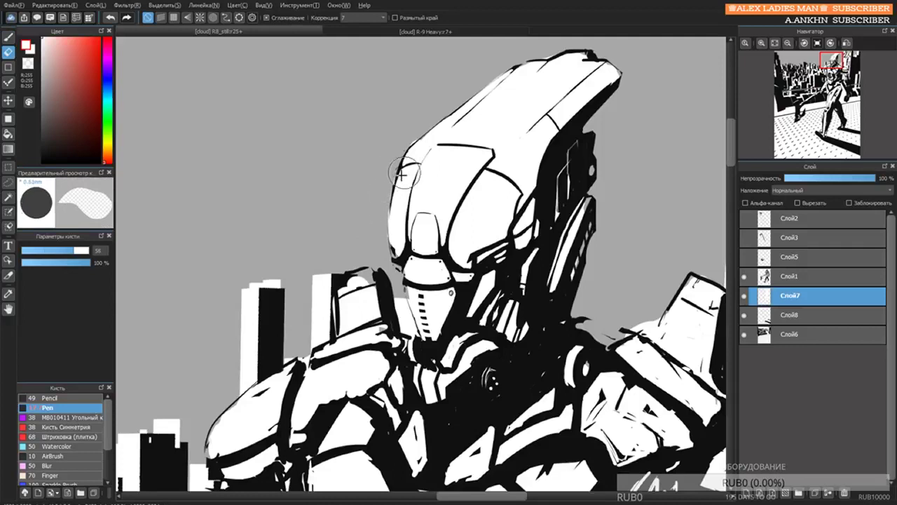
pyautogui.press('[')
pyautogui.moveTo(384, 206); pyautogui.dragTo(401, 150)
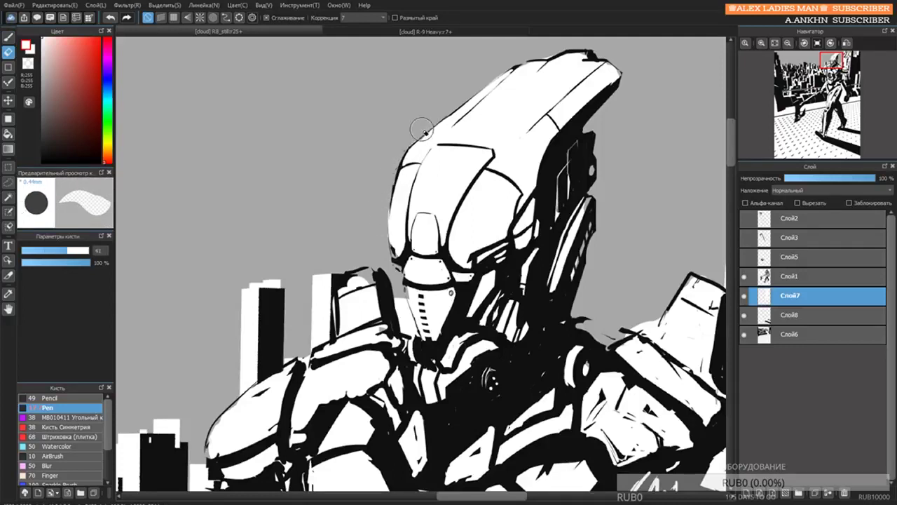
pyautogui.press('b')
pyautogui.press('v')
pyautogui.press('b')
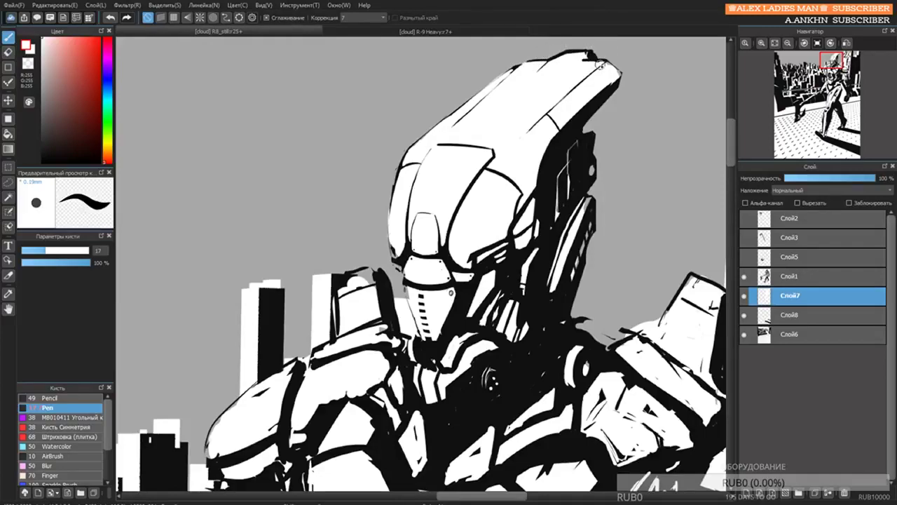
pyautogui.scroll(-2, 583, 155)
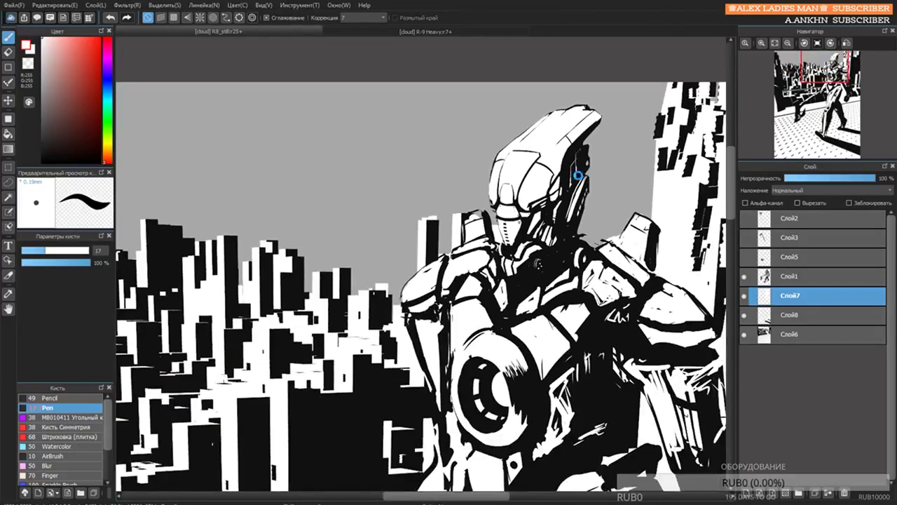
pyautogui.moveTo(578, 175); pyautogui.dragTo(525, 139)
pyautogui.press('e')
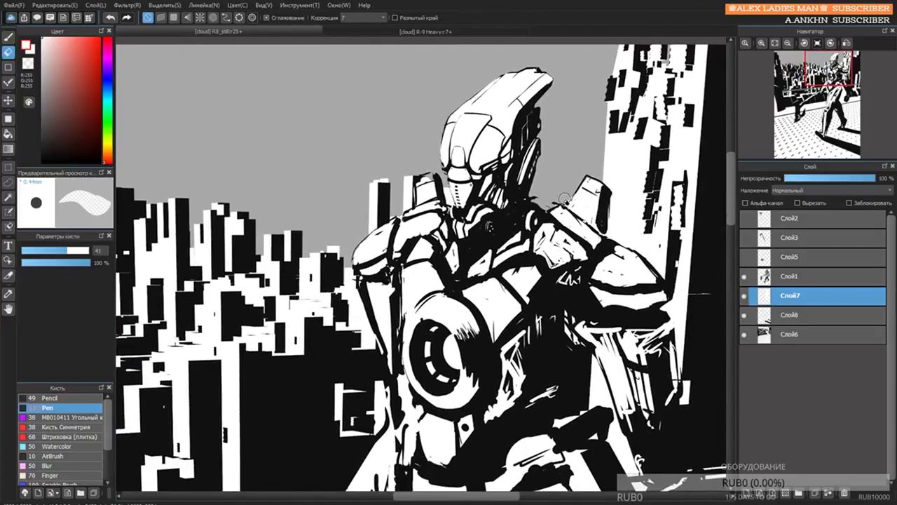
pyautogui.moveTo(551, 199); pyautogui.dragTo(559, 119)
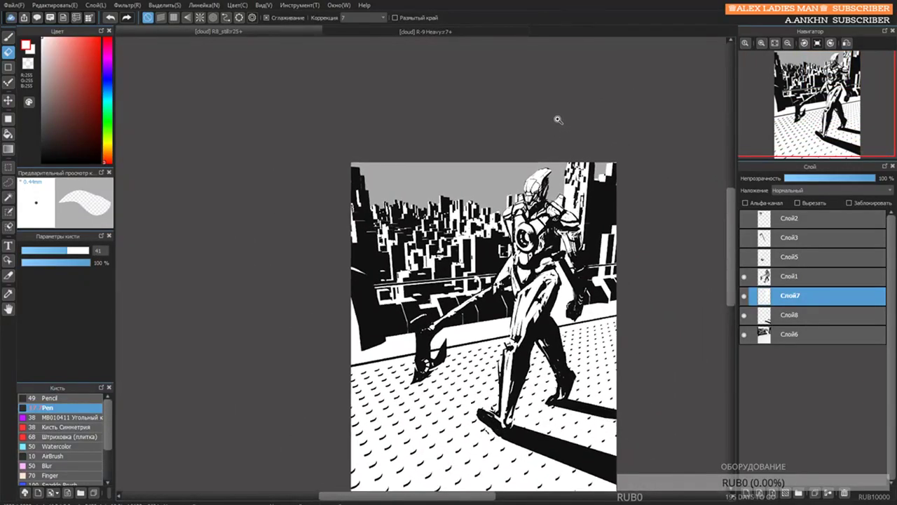
pyautogui.moveTo(544, 257); pyautogui.dragTo(543, 152)
pyautogui.scroll(4, 439, 238)
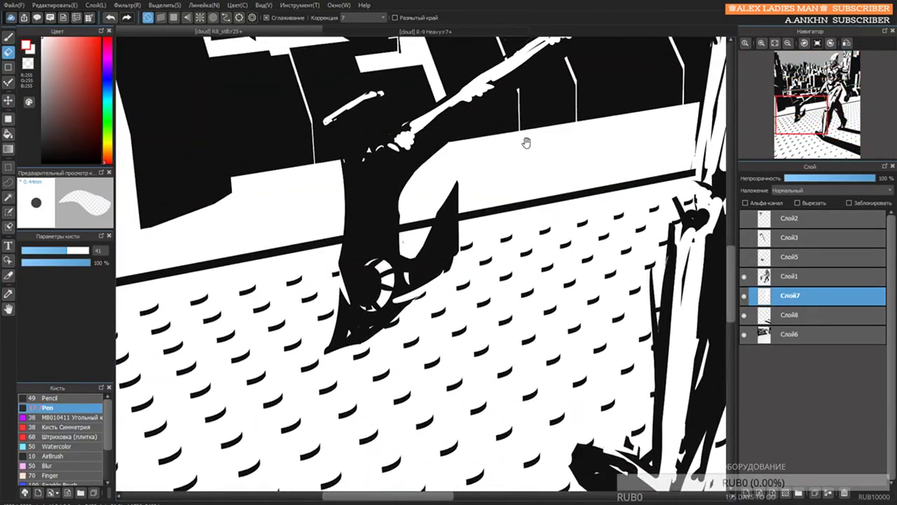
# Examine the robot against the cityscape, comparing the drawing with layers Слой1, Слой8 and Слой3 switched on and off.
pyautogui.scroll(-1, 411, 139)
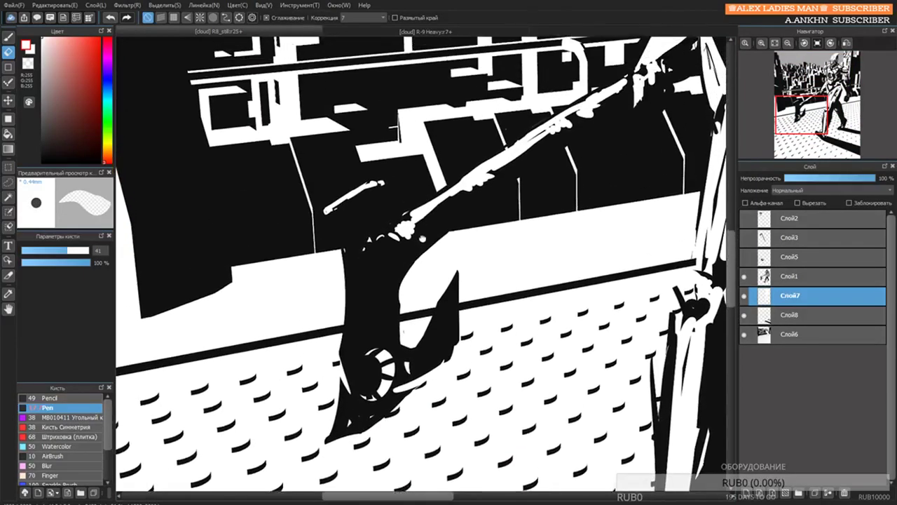
pyautogui.scroll(-2, 554, 125)
pyautogui.moveTo(623, 136); pyautogui.dragTo(509, 161)
pyautogui.scroll(2, 543, 134)
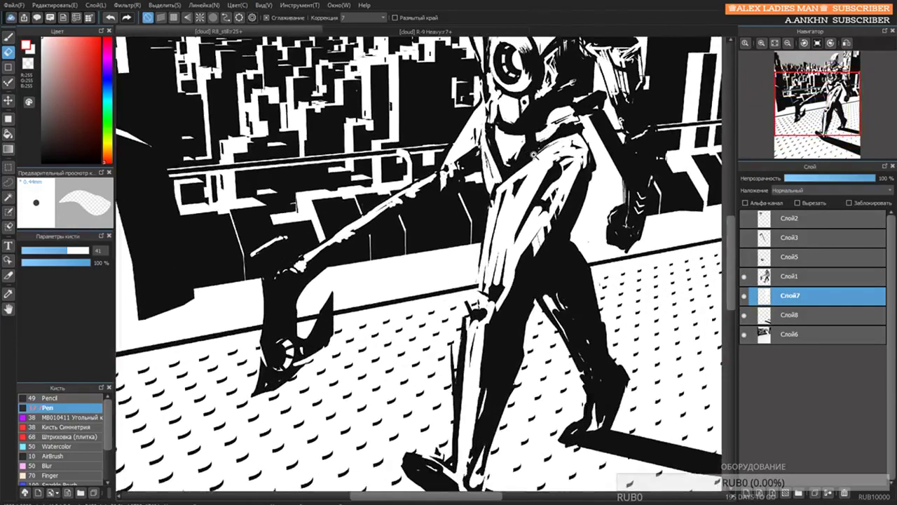
pyautogui.scroll(-3, 542, 132)
pyautogui.moveTo(569, 125); pyautogui.dragTo(529, 183)
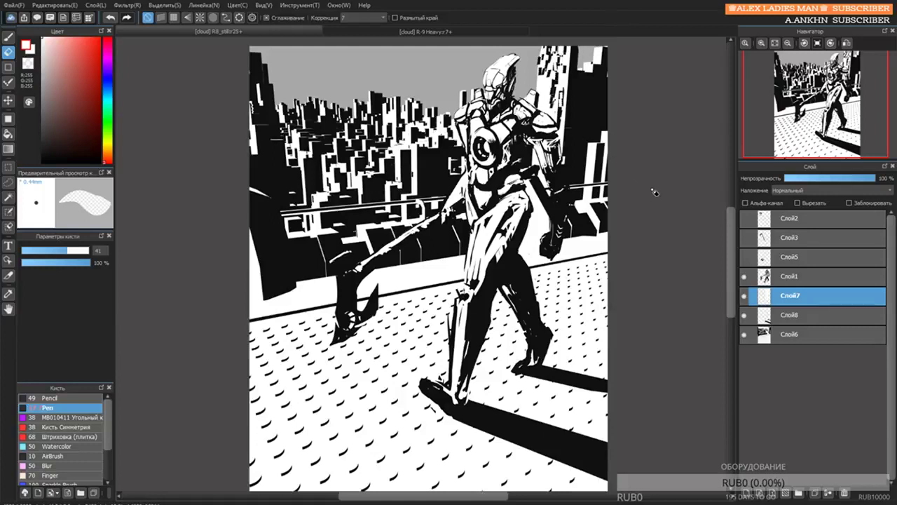
pyautogui.click(745, 276)
pyautogui.click(746, 277)
pyautogui.click(746, 315)
pyautogui.click(746, 315)
pyautogui.click(745, 237)
pyautogui.click(745, 238)
pyautogui.click(745, 237)
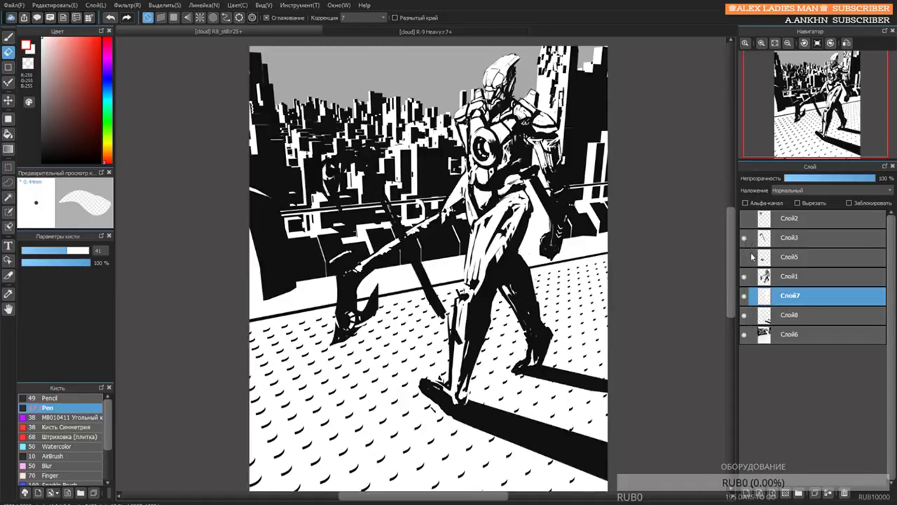
# Hide the cityscape layer Слой6 and check what layers Слой5, Слой3 and Слой1 contain by switching their visibility.
pyautogui.click(745, 334)
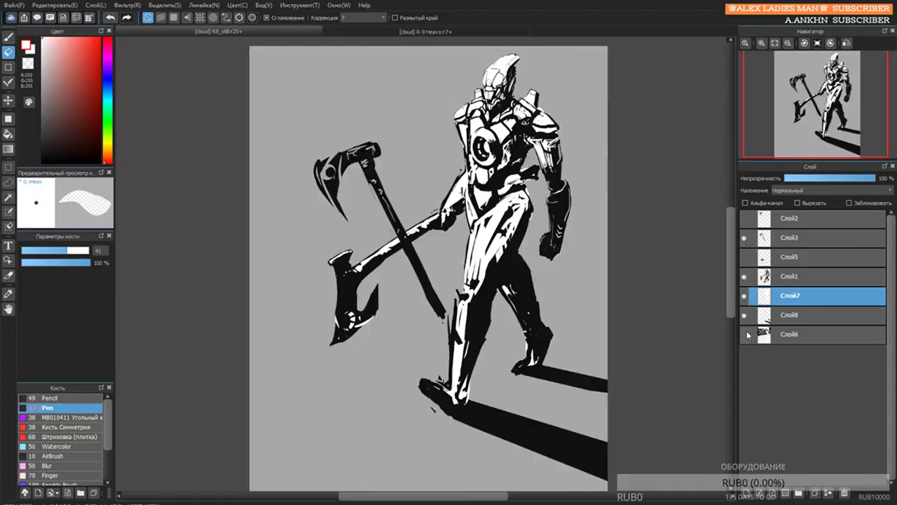
pyautogui.click(745, 257)
pyautogui.click(745, 257)
pyautogui.click(745, 257)
pyautogui.click(745, 256)
pyautogui.click(745, 243)
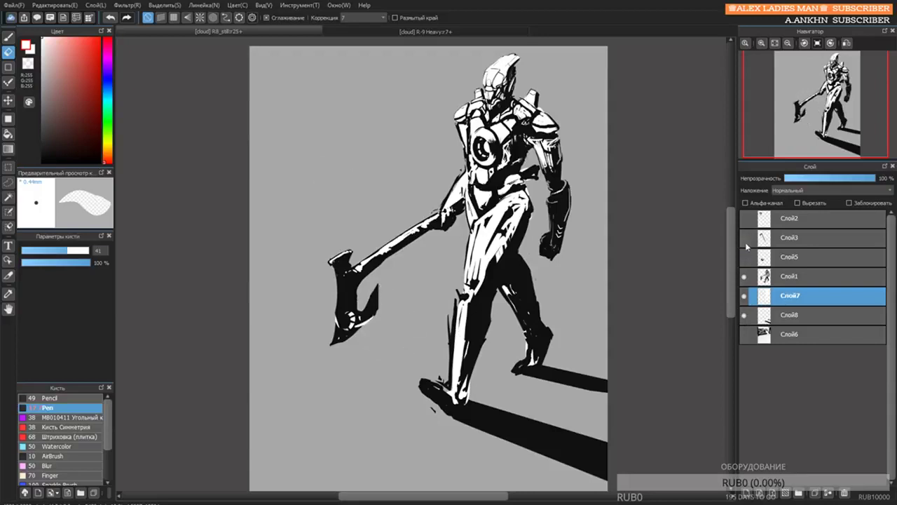
pyautogui.click(746, 243)
pyautogui.click(745, 243)
pyautogui.click(745, 277)
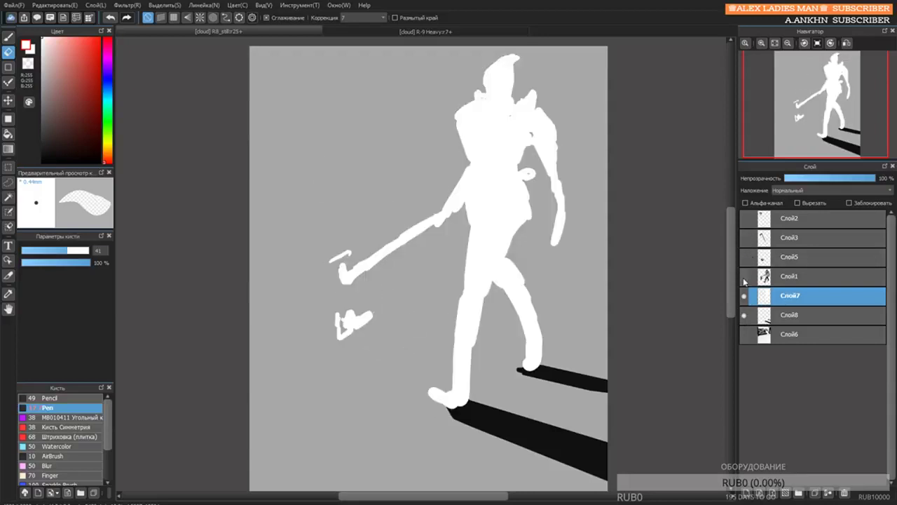
pyautogui.click(745, 278)
# On layer Слой7, paint white along the inner and outer edges of the robot's rear upper arm with a size 25 pen.
pyautogui.click(775, 277)
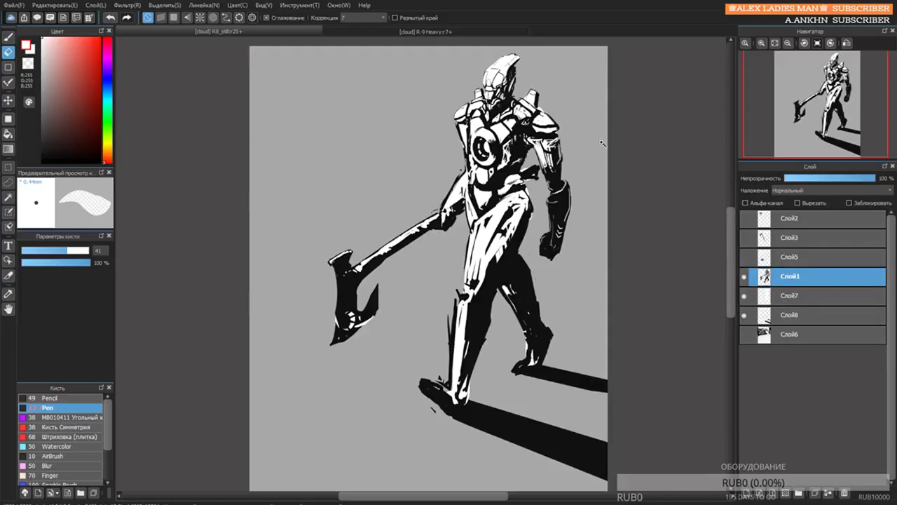
pyautogui.scroll(3, 601, 143)
pyautogui.press('b')
pyautogui.press(']')
pyautogui.press(']')
pyautogui.moveTo(421, 217); pyautogui.dragTo(441, 290)
pyautogui.moveTo(423, 239); pyautogui.dragTo(436, 288)
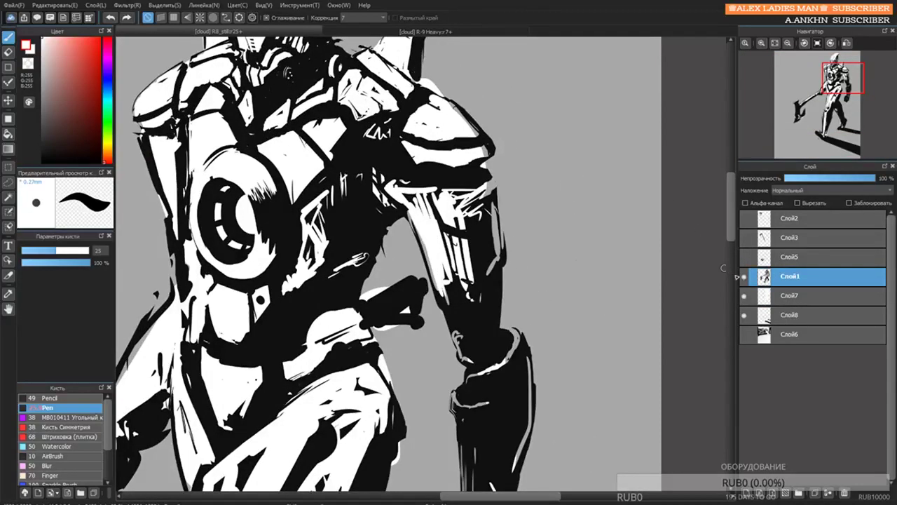
pyautogui.click(776, 296)
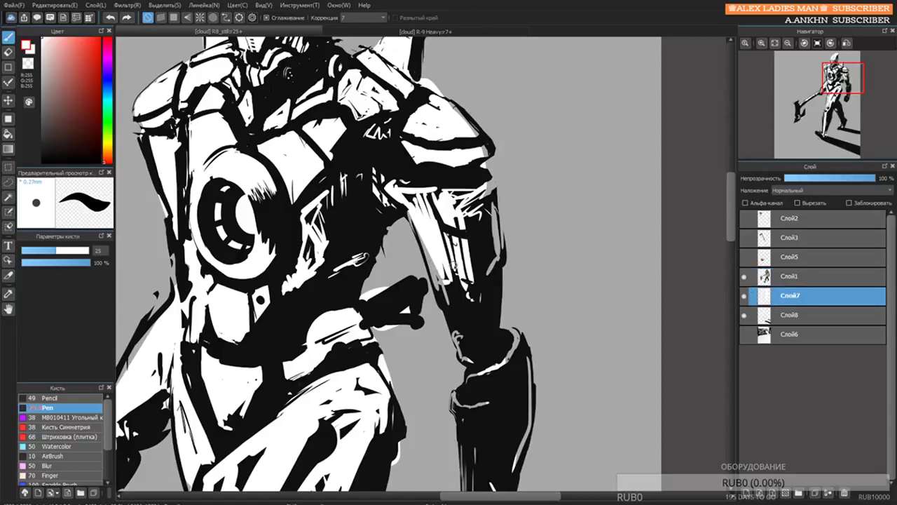
pyautogui.moveTo(424, 221)
pyautogui.mouseDown()
pyautogui.moveTo(451, 310)
pyautogui.moveTo(431, 269)
pyautogui.mouseUp()
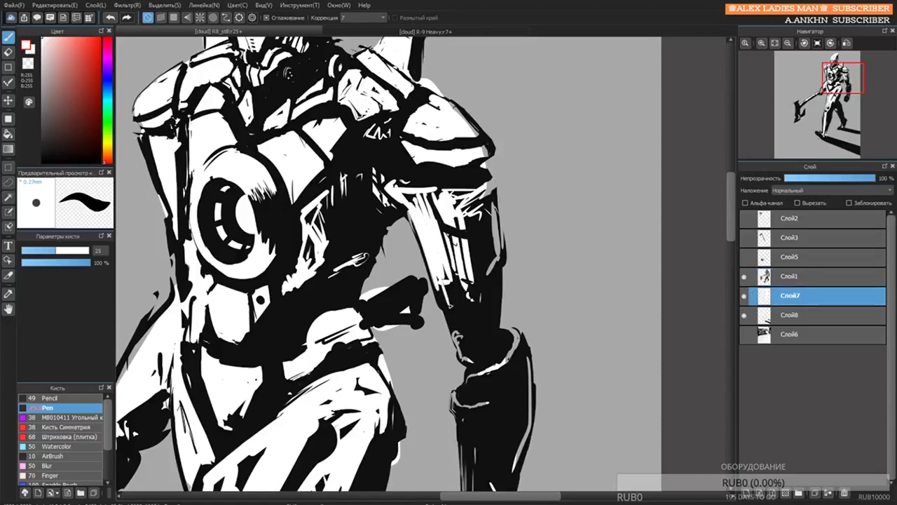
pyautogui.moveTo(492, 201); pyautogui.dragTo(500, 269)
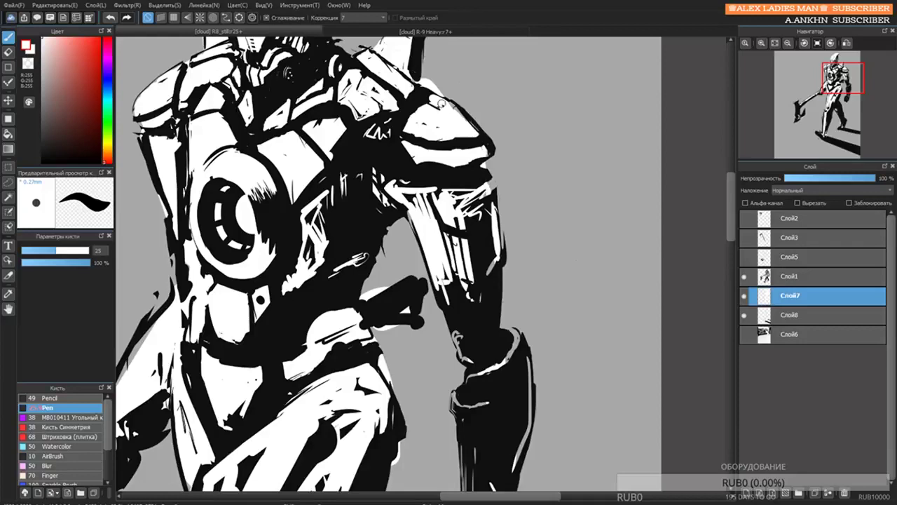
# Erase the white spill outside the contour between the robot's rear shoulder pad and its shoulder fin.
pyautogui.press('e')
pyautogui.moveTo(425, 73); pyautogui.dragTo(440, 91)
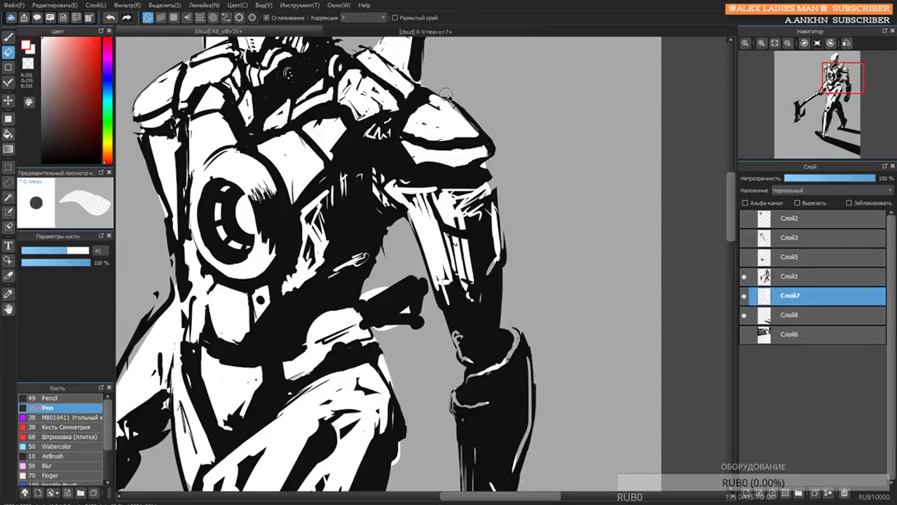
pyautogui.moveTo(418, 60); pyautogui.dragTo(467, 201)
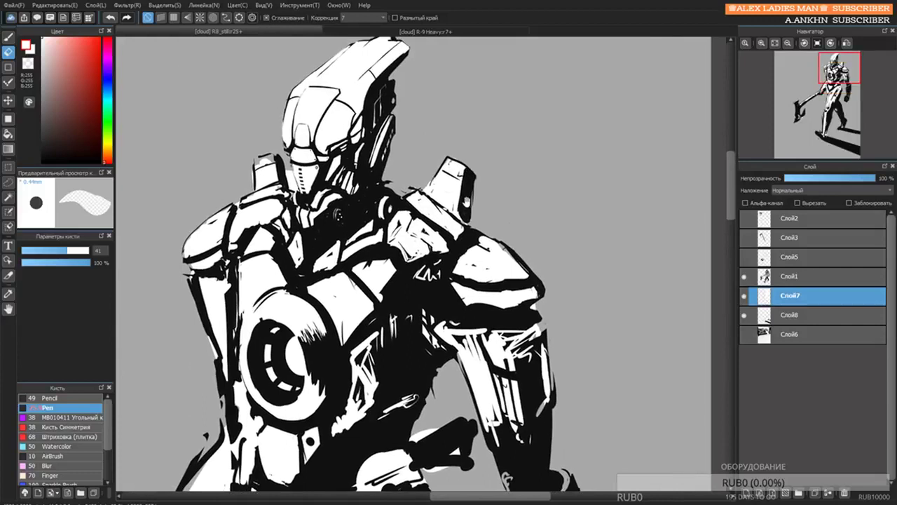
# Fill the front shoulder fin with white on Слой7 and erase the spill beside the faceplate with a size 27 eraser.
pyautogui.press('b')
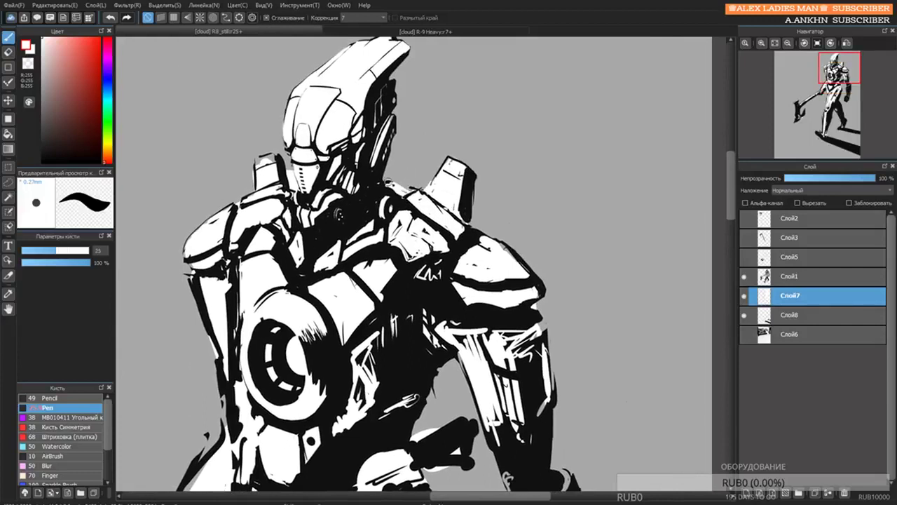
pyautogui.moveTo(389, 183)
pyautogui.mouseDown()
pyautogui.moveTo(422, 196)
pyautogui.moveTo(391, 184)
pyautogui.mouseUp()
pyautogui.hotkey('ctrl', 'z')
pyautogui.moveTo(261, 164); pyautogui.dragTo(317, 185)
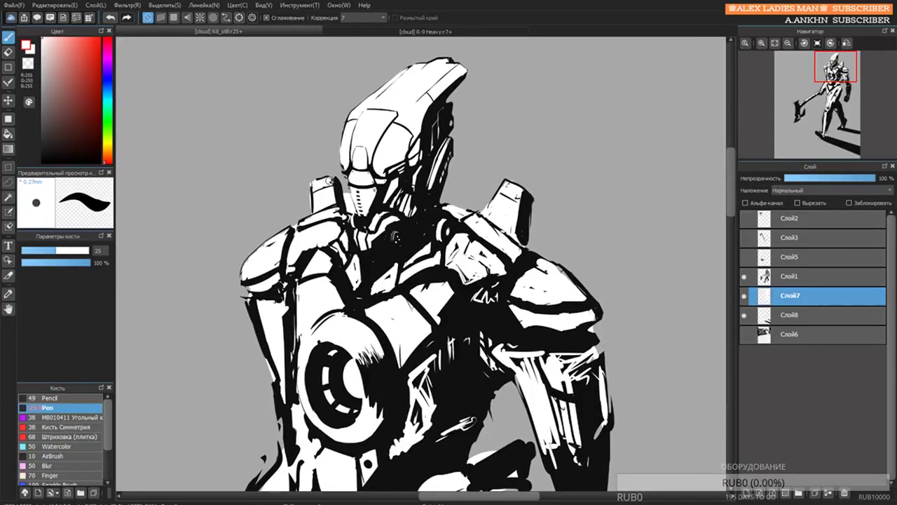
pyautogui.press('e')
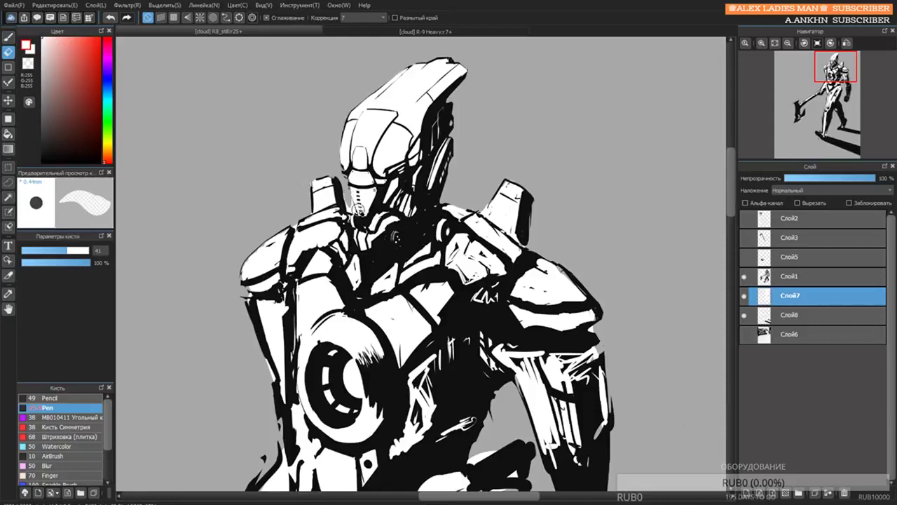
pyautogui.press('[')
pyautogui.moveTo(345, 190); pyautogui.dragTo(349, 199)
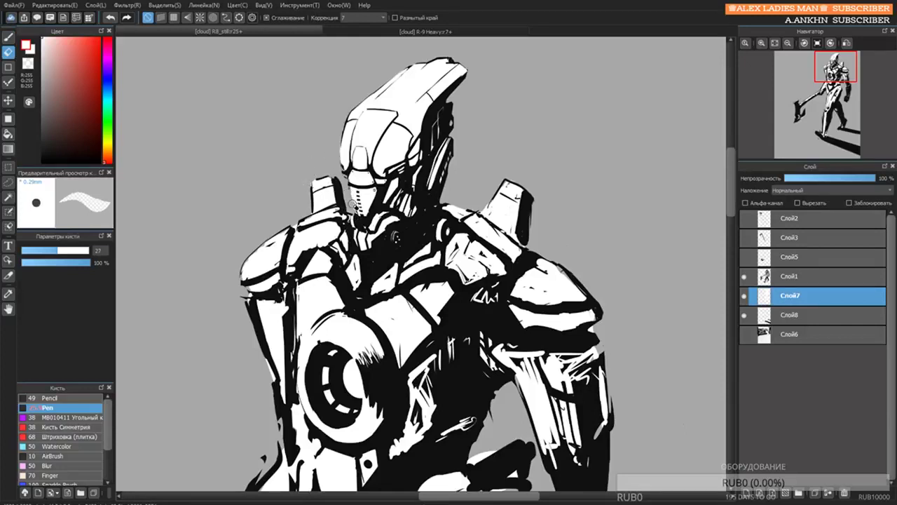
# Paint white along the upper edge of the front shoulder armour with the size 25 pen.
pyautogui.press('b')
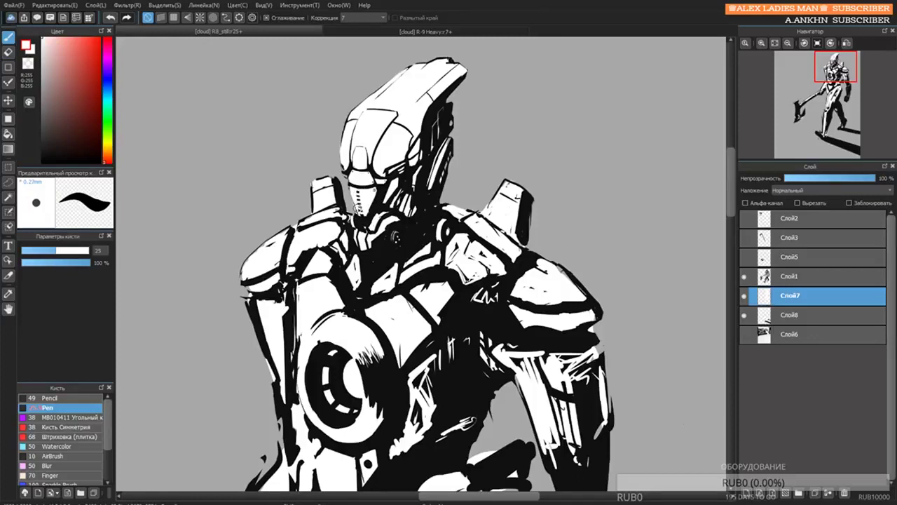
pyautogui.press('e')
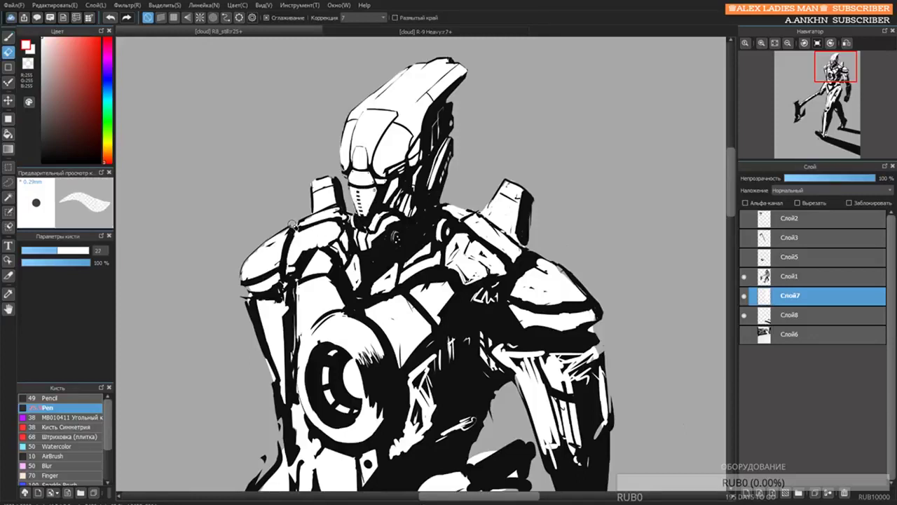
pyautogui.press('b')
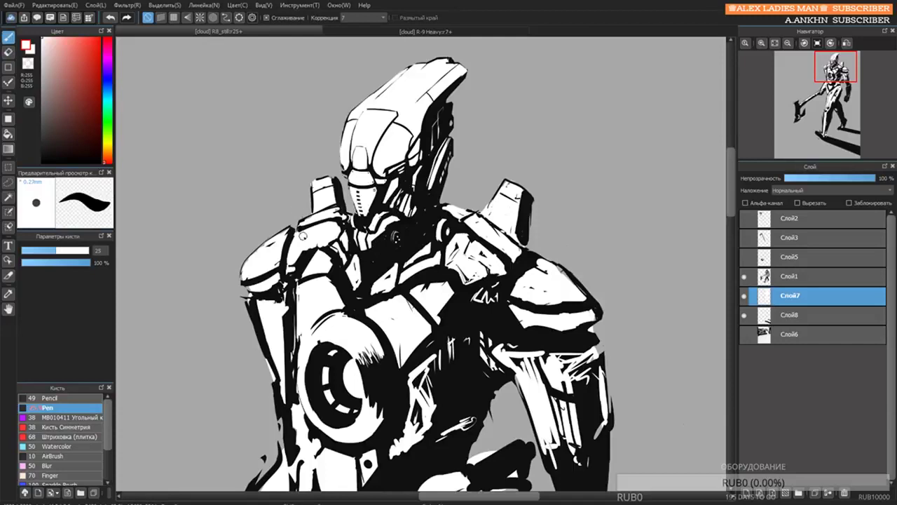
pyautogui.moveTo(299, 227); pyautogui.dragTo(315, 216)
# Examine the white fill around the robot's torso, helmet, collar and shoulder fins up close.
pyautogui.moveTo(320, 333); pyautogui.dragTo(337, 242)
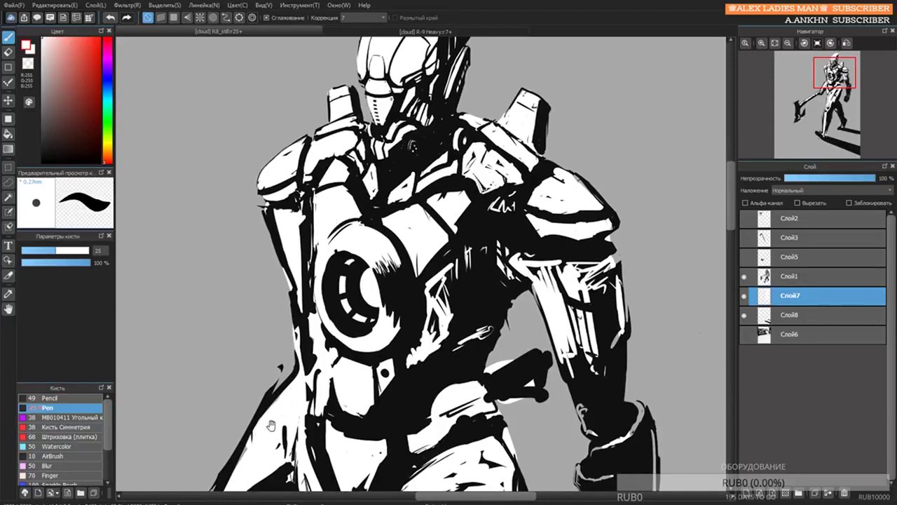
pyautogui.moveTo(270, 425); pyautogui.dragTo(276, 462)
pyautogui.moveTo(377, 128); pyautogui.dragTo(368, 194)
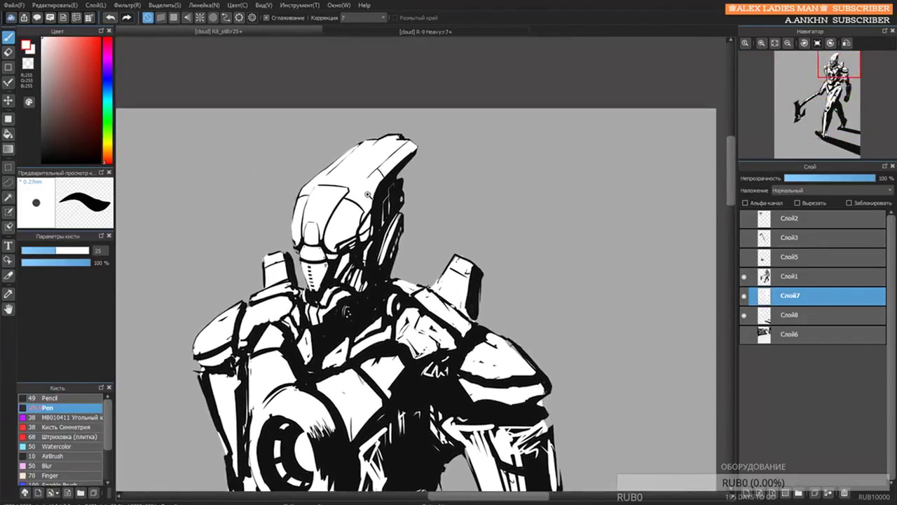
pyautogui.scroll(2, 367, 194)
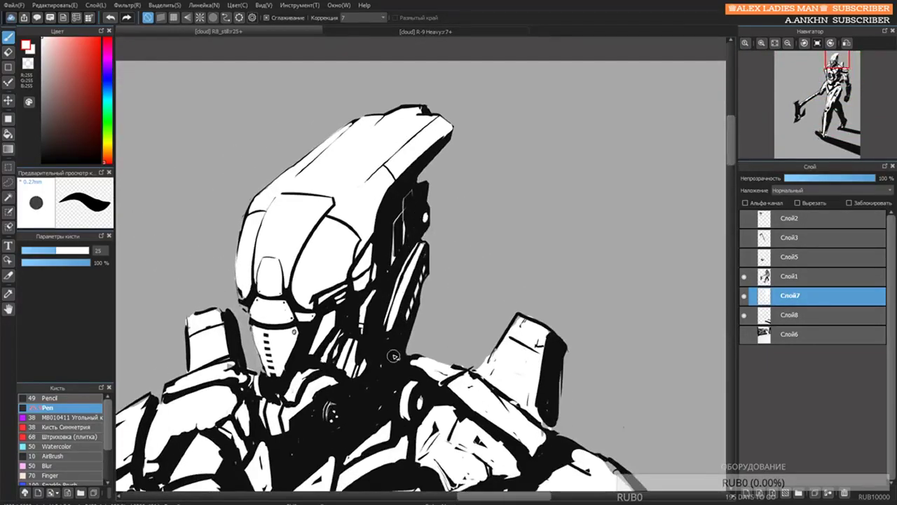
pyautogui.scroll(-3, 379, 290)
pyautogui.scroll(5, 382, 288)
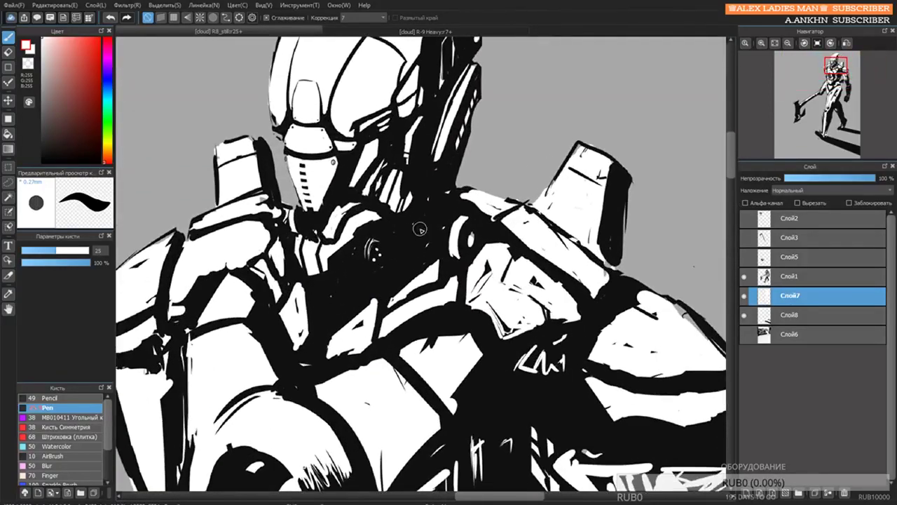
pyautogui.moveTo(342, 179)
pyautogui.mouseDown()
pyautogui.moveTo(371, 198)
pyautogui.moveTo(377, 170)
pyautogui.mouseUp()
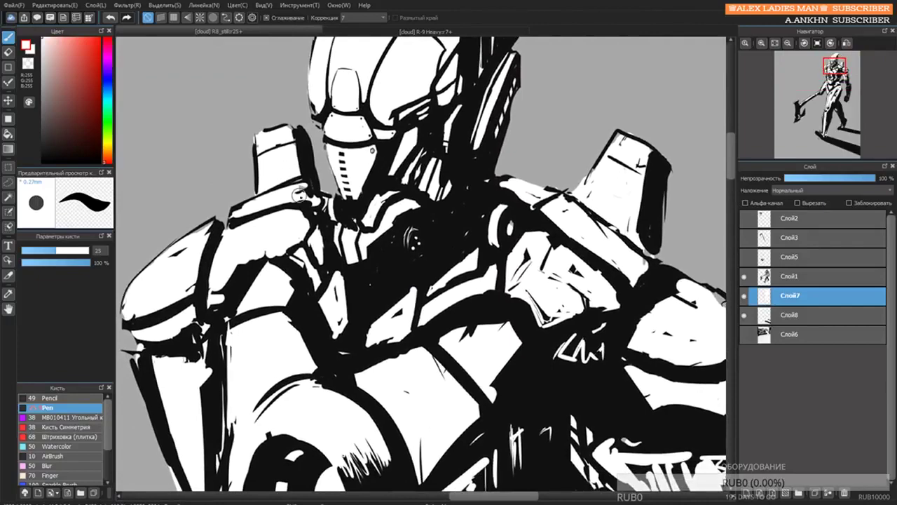
pyautogui.press('e')
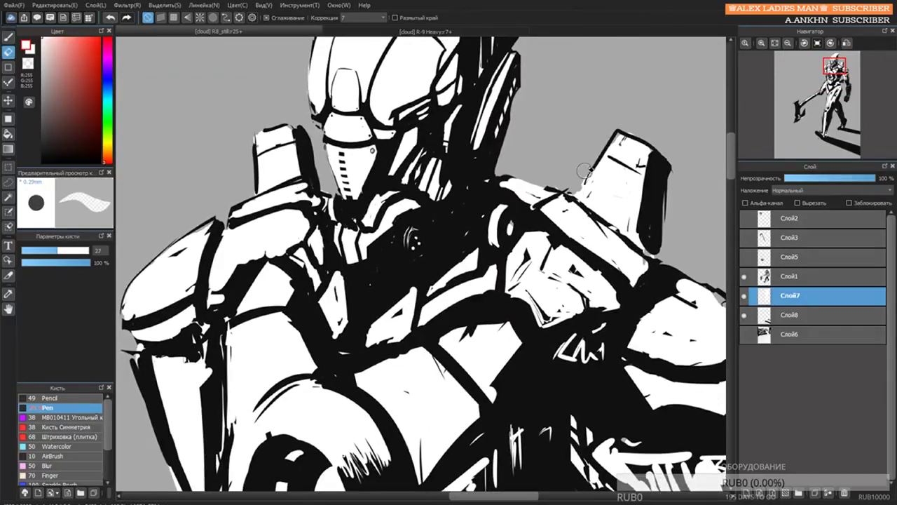
# Show the cityscape layer Слой6 again behind the whole robot.
pyautogui.scroll(-3, 573, 191)
pyautogui.scroll(-4, 663, 202)
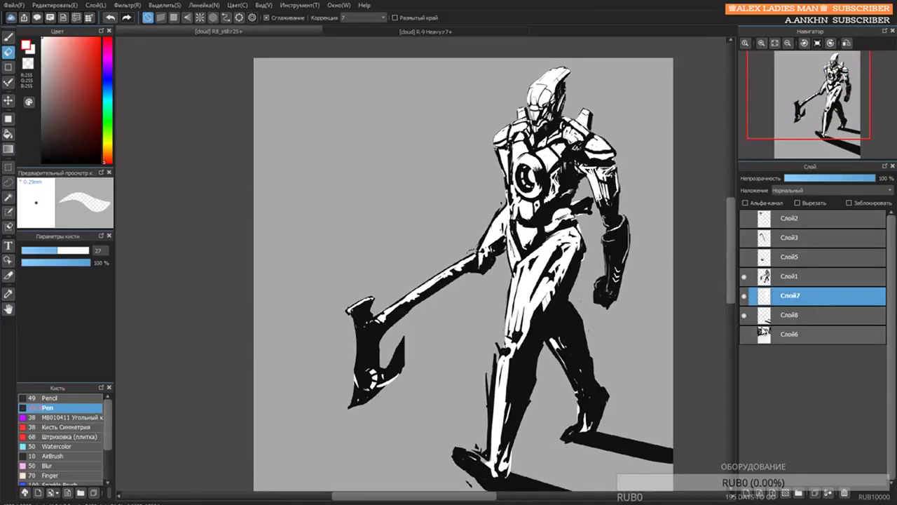
pyautogui.click(744, 335)
pyautogui.moveTo(594, 193); pyautogui.dragTo(535, 228)
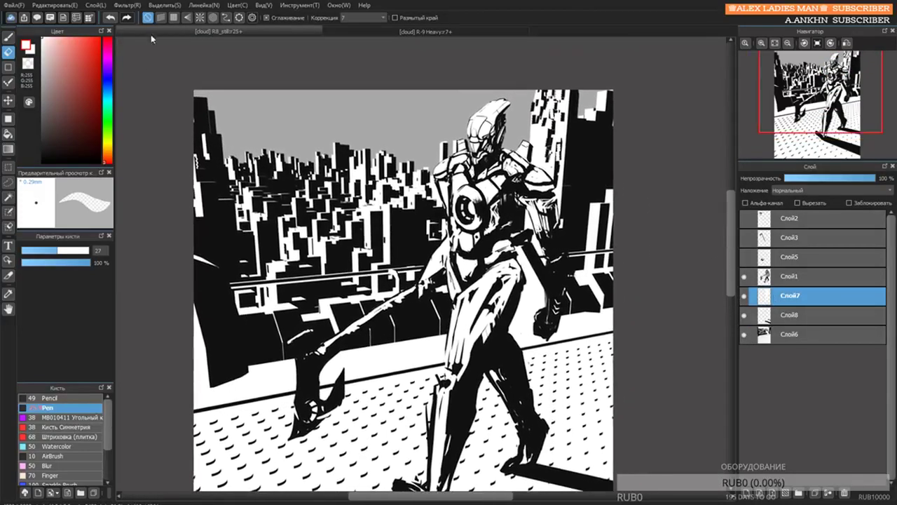
# Try darkening the robot's white fill on layer Слой7 to gray with a filter and compare it with the original.
pyautogui.click(127, 6)
pyautogui.click(157, 20)
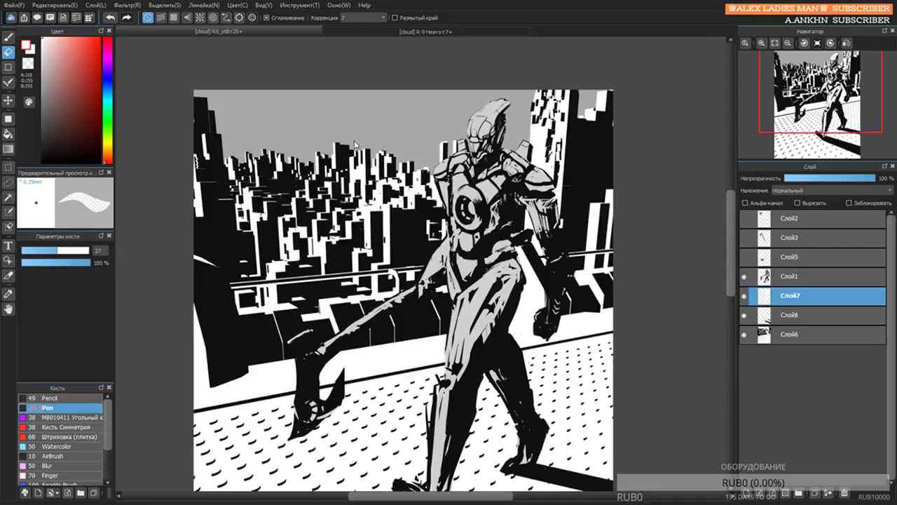
pyautogui.hotkey('ctrl', 'z')
pyautogui.hotkey('ctrl', 'y')
pyautogui.hotkey('ctrl', 'z')
pyautogui.hotkey('ctrl', 'y')
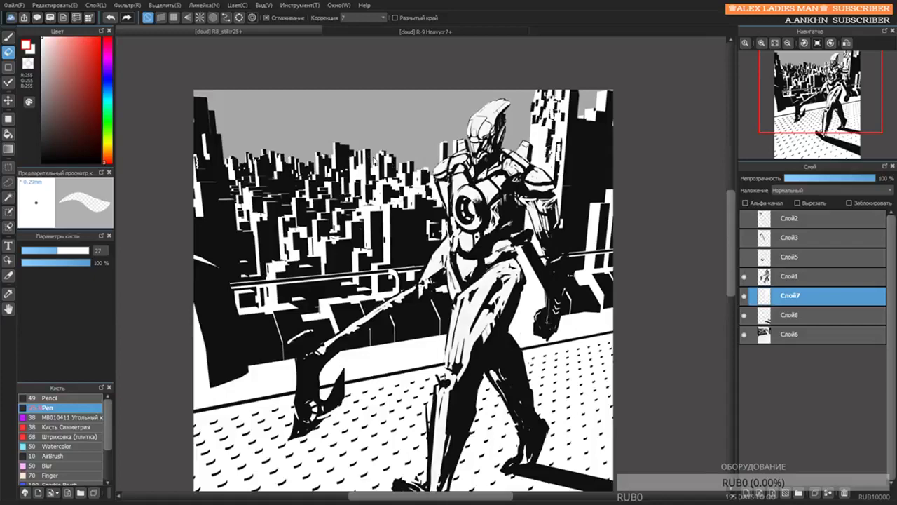
# Select the cityscape layer Слой6 and darken its white areas to light gray with a filter adjustment.
pyautogui.click(789, 314)
pyautogui.click(789, 334)
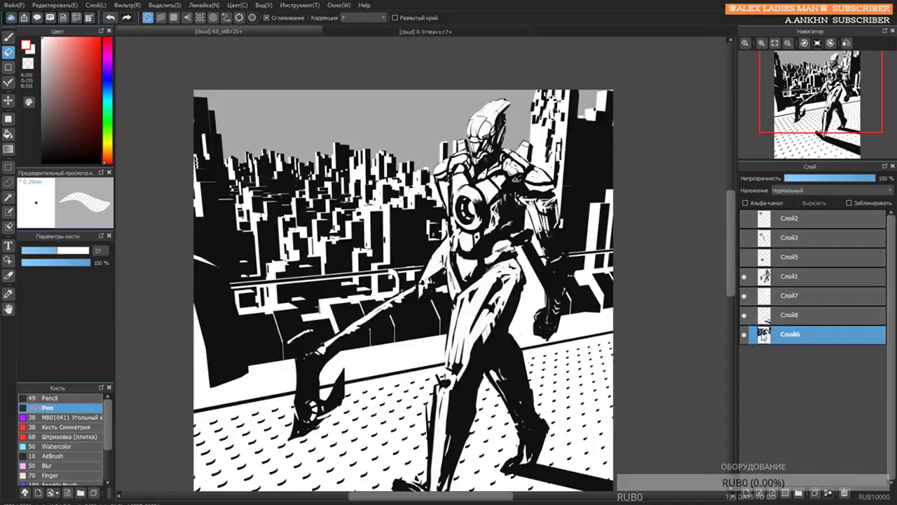
pyautogui.click(744, 335)
pyautogui.click(744, 335)
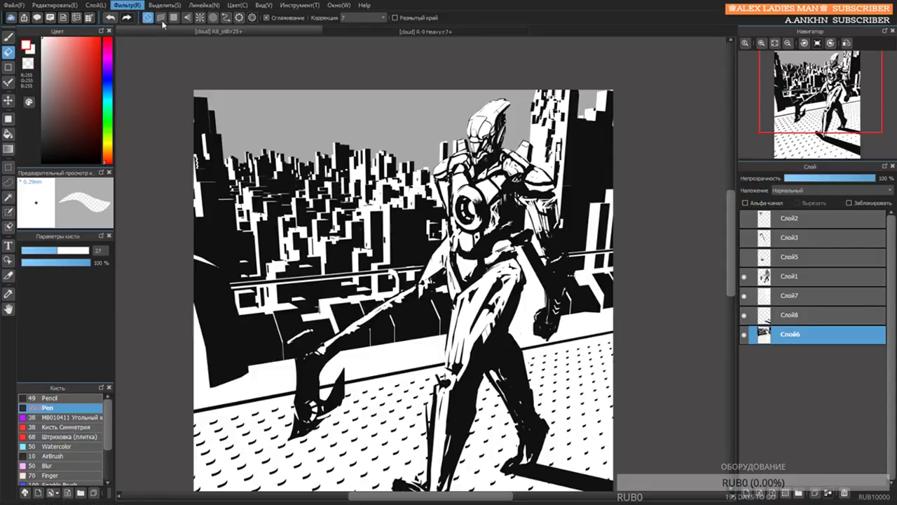
pyautogui.moveTo(371, 160)
pyautogui.mouseDown()
pyautogui.moveTo(350, 160)
pyautogui.moveTo(363, 159)
pyautogui.mouseUp()
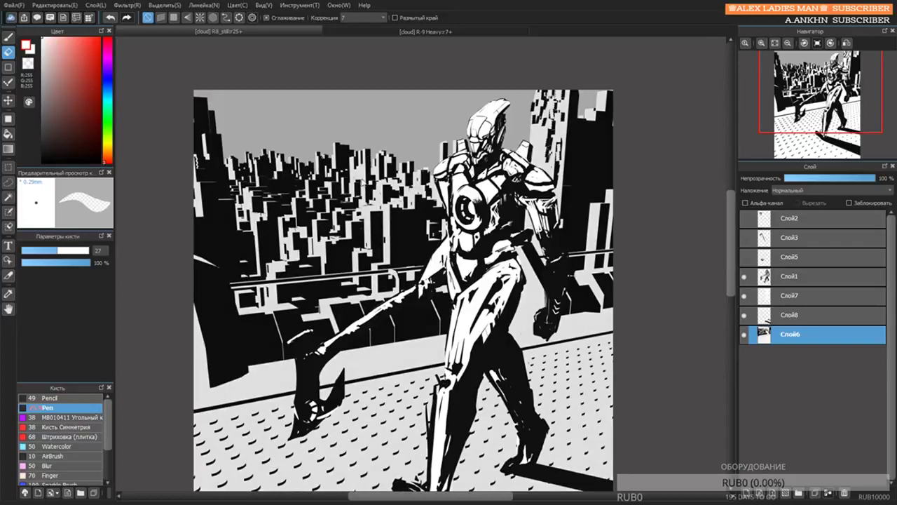
pyautogui.moveTo(393, 167)
pyautogui.mouseDown()
pyautogui.moveTo(386, 124)
pyautogui.moveTo(381, 213)
pyautogui.mouseUp()
pyautogui.moveTo(398, 253); pyautogui.dragTo(391, 243)
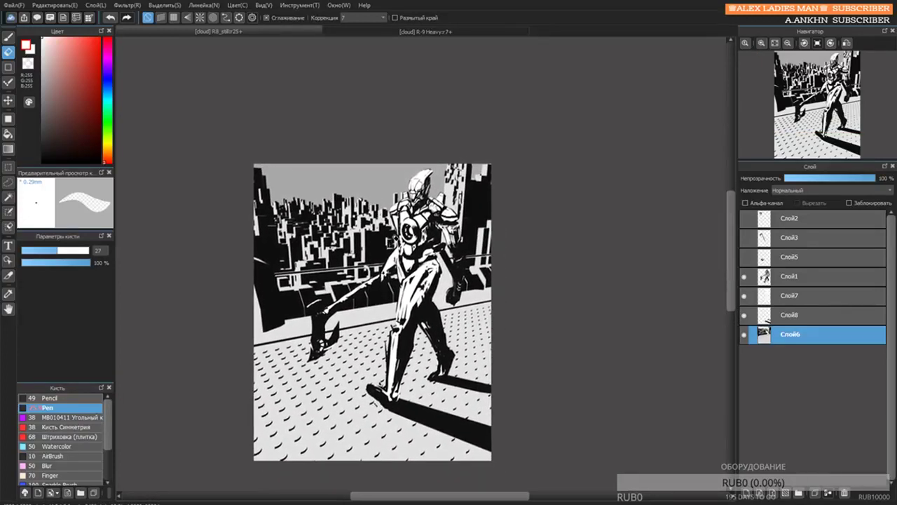
# Switch to the R-9 Heavy drawing and sample the robot's near-black as the drawing colour.
pyautogui.click(394, 35)
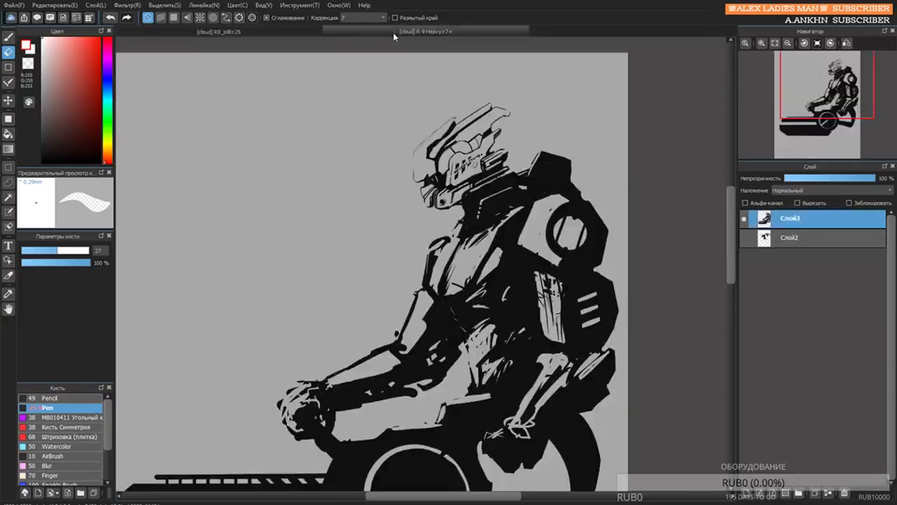
pyautogui.moveTo(411, 258); pyautogui.dragTo(451, 177)
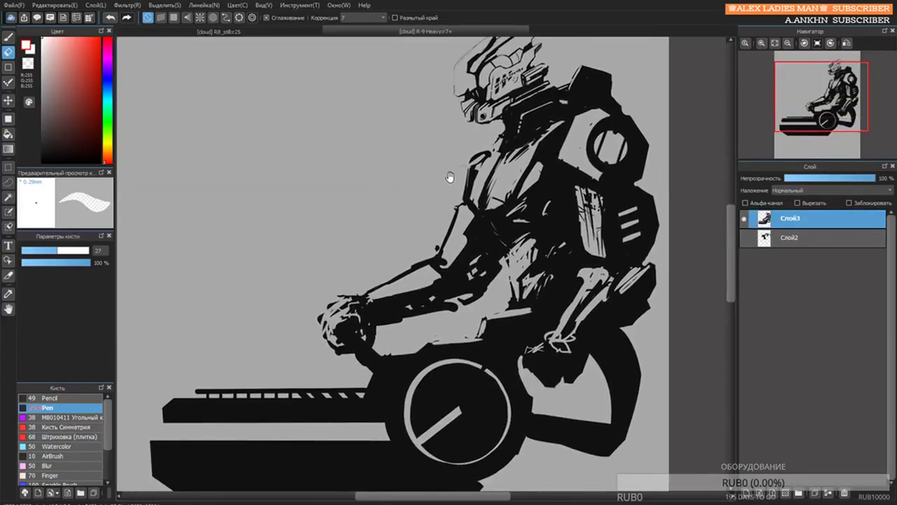
pyautogui.scroll(3, 476, 157)
pyautogui.rightClick(629, 297)
pyautogui.scroll(2, 563, 290)
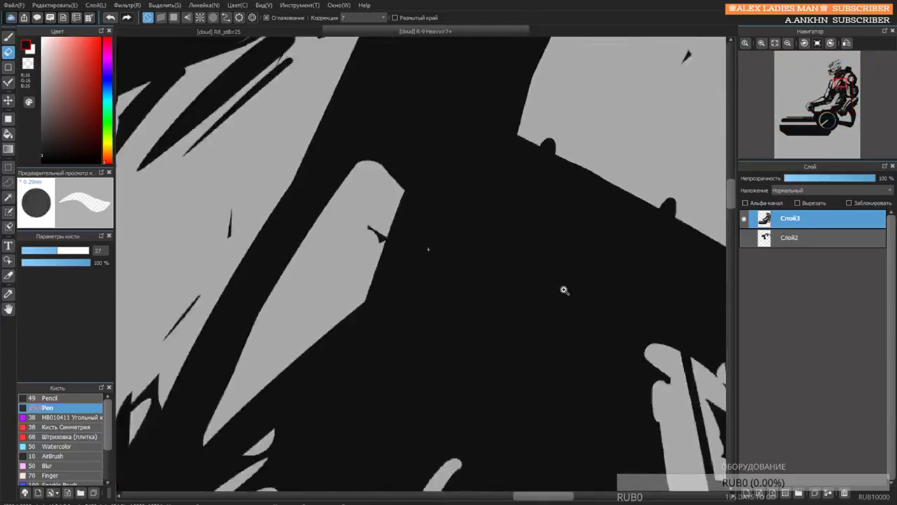
pyautogui.scroll(-4, 563, 290)
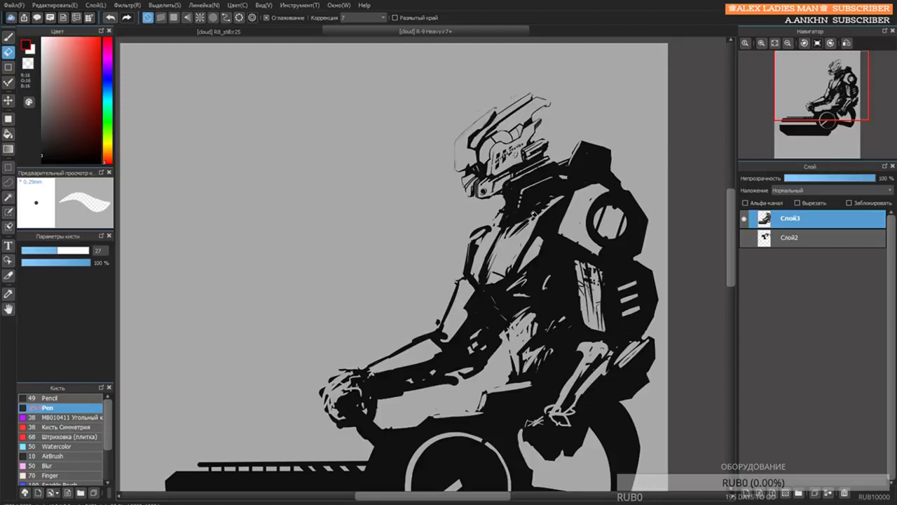
pyautogui.moveTo(580, 166); pyautogui.dragTo(561, 184)
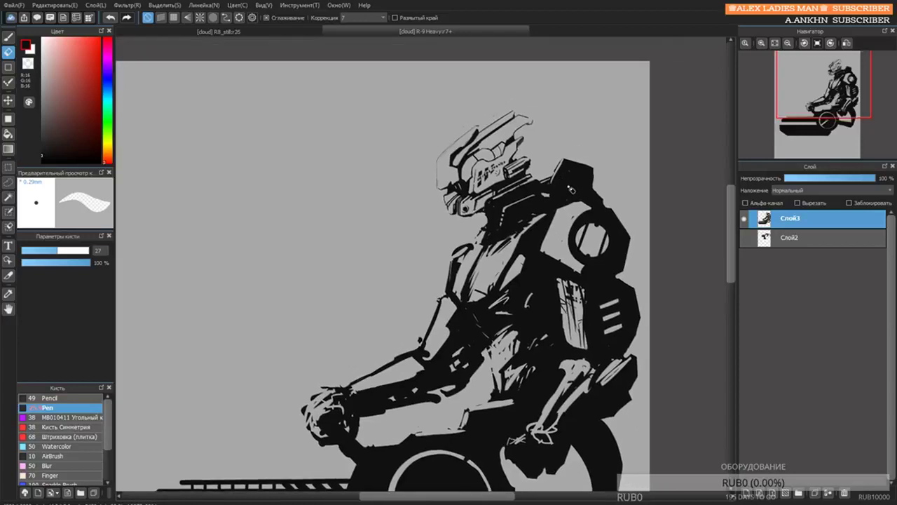
# Try redrawing the rear edge of the helmet's crest with thin pen strokes.
pyautogui.press('b')
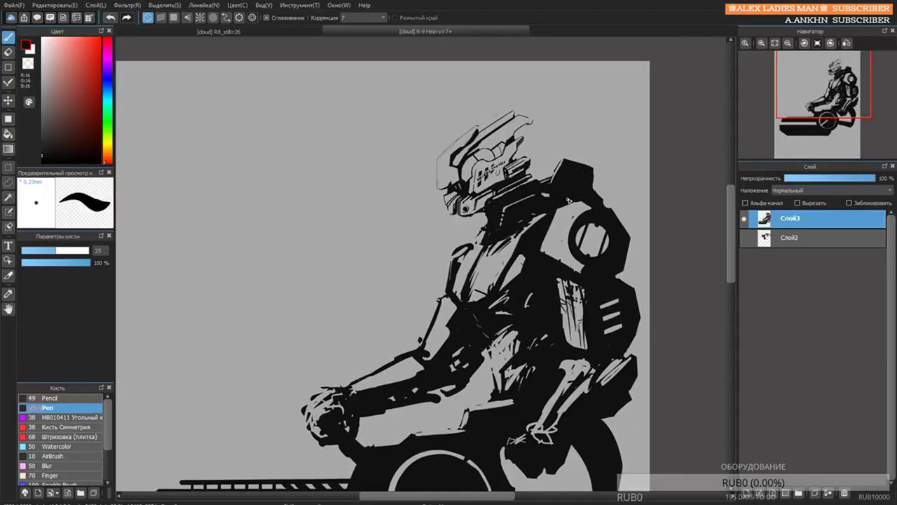
pyautogui.scroll(3, 526, 168)
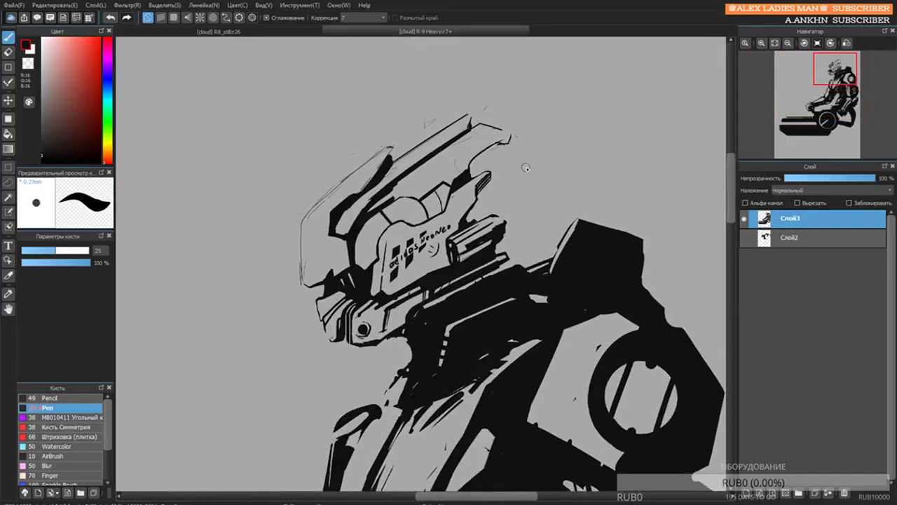
pyautogui.moveTo(488, 147)
pyautogui.mouseDown()
pyautogui.moveTo(504, 208)
pyautogui.moveTo(539, 156)
pyautogui.moveTo(485, 168)
pyautogui.mouseUp()
pyautogui.hotkey('ctrl', 'z')
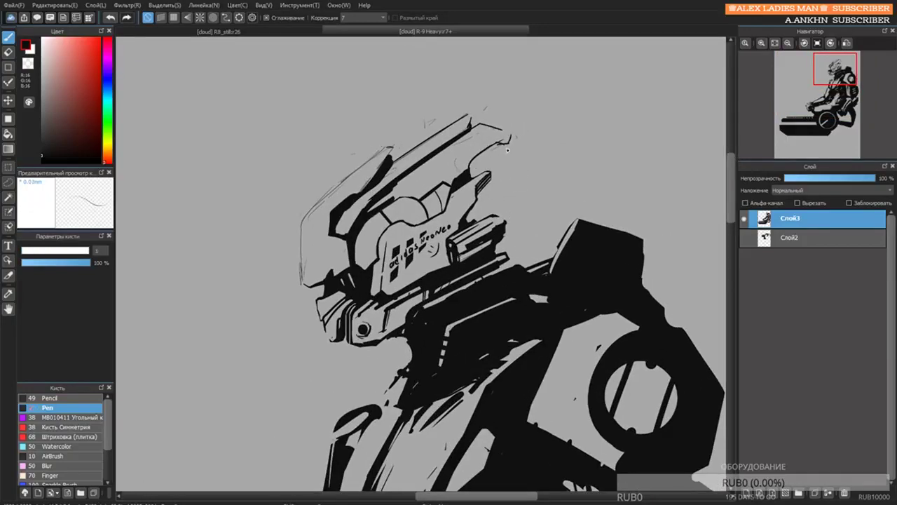
pyautogui.hotkey('ctrl', 'z')
pyautogui.press(']')
pyautogui.moveTo(469, 168)
pyautogui.mouseDown()
pyautogui.moveTo(508, 143)
pyautogui.moveTo(492, 150)
pyautogui.moveTo(504, 150)
pyautogui.mouseUp()
pyautogui.hotkey('ctrl', 'z')
# Erase the stray sketch lines beyond the helmet's upper crest and close its tip with a short rounded pen contour.
pyautogui.press('e')
pyautogui.moveTo(489, 105); pyautogui.dragTo(481, 111)
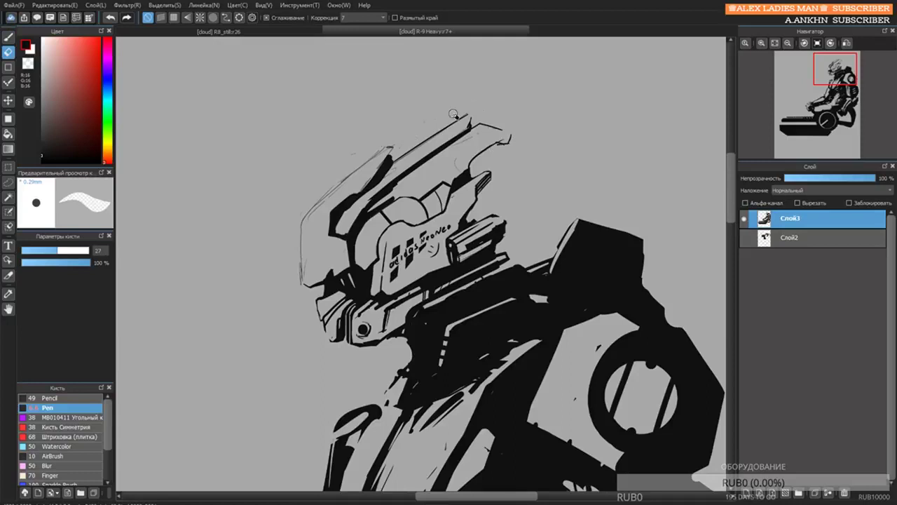
pyautogui.press('b')
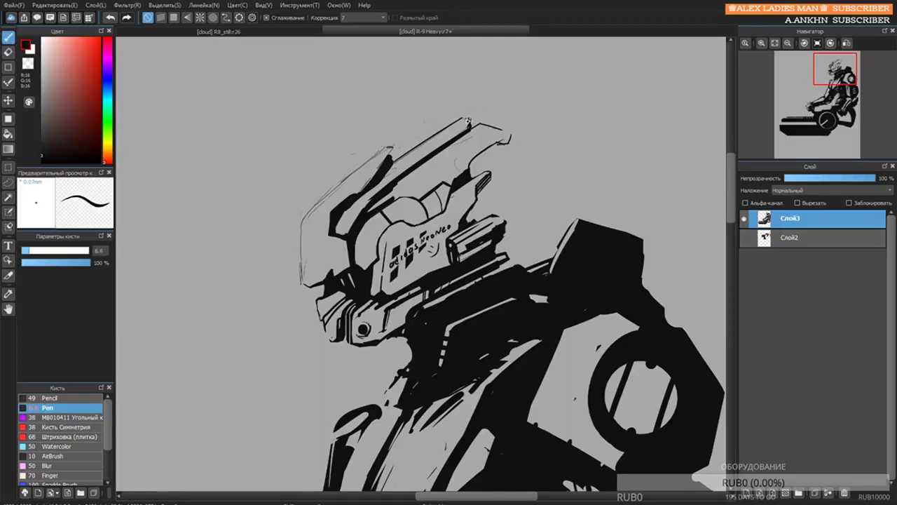
pyautogui.hotkey('ctrl', 'z')
pyautogui.moveTo(461, 118); pyautogui.dragTo(470, 125)
pyautogui.hotkey('ctrl', 'z')
# Try a pen stroke along the front edge of the helmet's forward crest plate.
pyautogui.press('e')
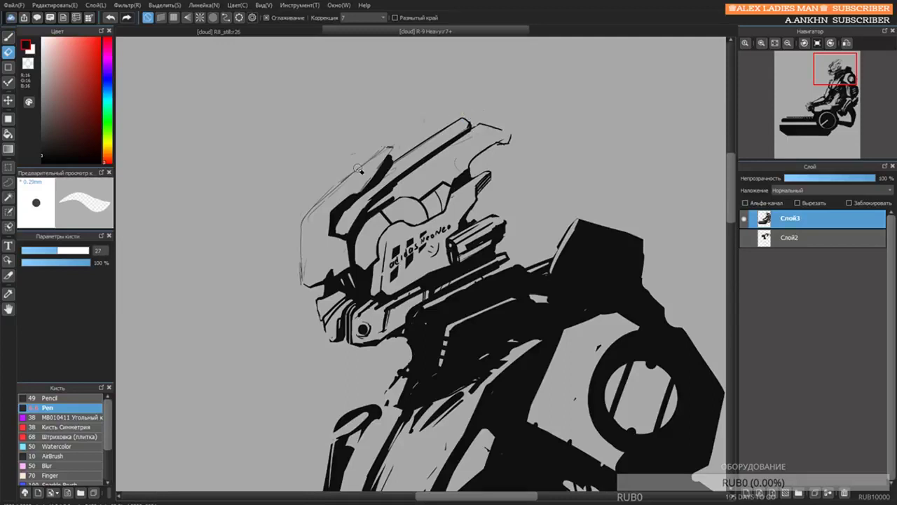
pyautogui.press('b')
pyautogui.hotkey('ctrl', 'z')
pyautogui.moveTo(353, 178)
pyautogui.mouseDown()
pyautogui.moveTo(315, 208)
pyautogui.moveTo(345, 191)
pyautogui.mouseUp()
pyautogui.hotkey('ctrl', 'z')
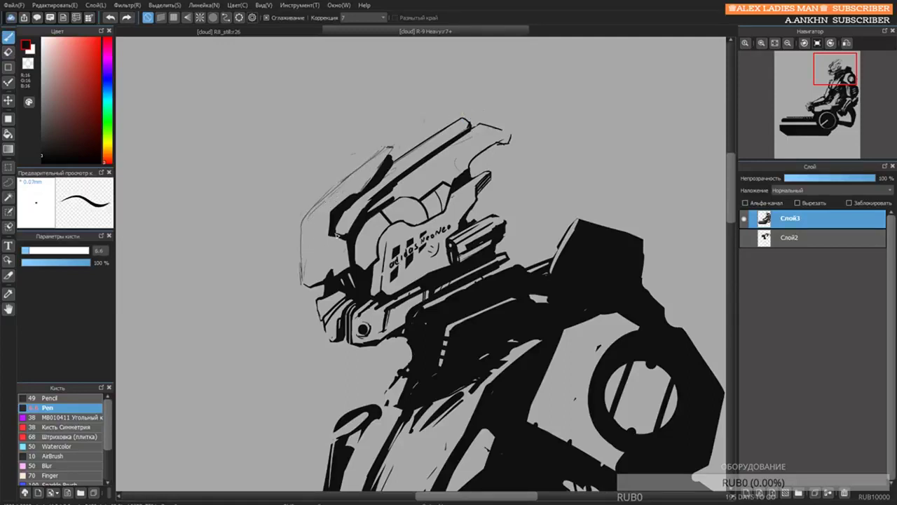
# Draw a thick, tapering brow line from the helmet's dark frame to its front contour with a size 20 pen.
pyautogui.moveTo(302, 251); pyautogui.dragTo(342, 221)
pyautogui.hotkey('ctrl', 'z')
pyautogui.press(']')
pyautogui.press(']')
pyautogui.press(']')
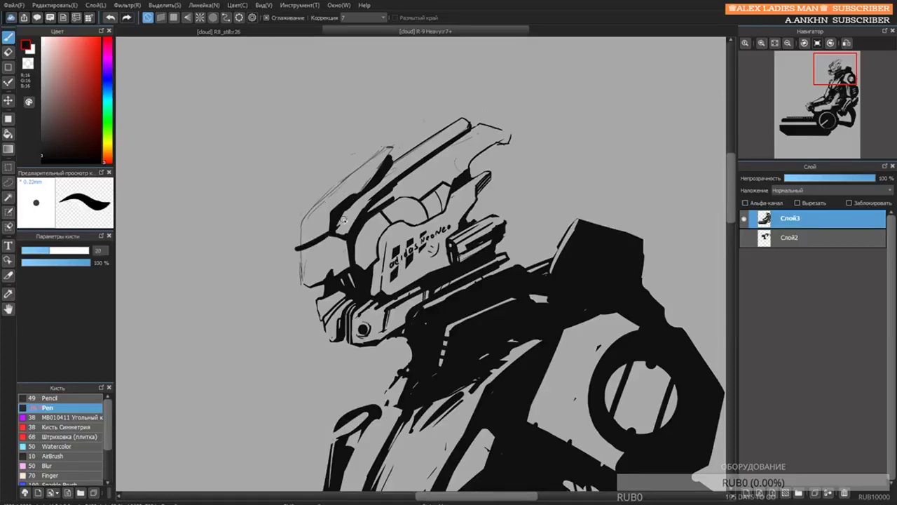
pyautogui.hotkey('ctrl', 'z')
pyautogui.moveTo(295, 247); pyautogui.dragTo(324, 225)
pyautogui.scroll(3, 307, 201)
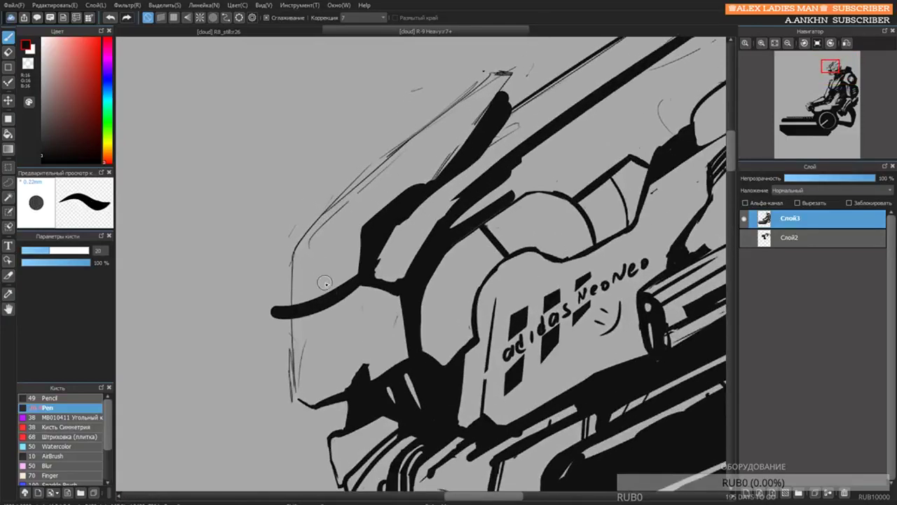
pyautogui.hotkey('ctrl', 'z')
pyautogui.moveTo(366, 273); pyautogui.dragTo(293, 304)
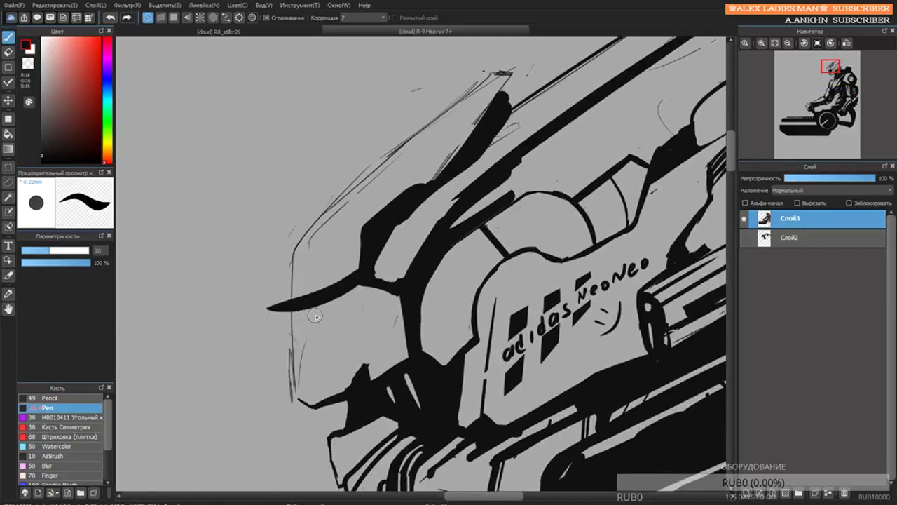
# Erase the part of the brow line that overshoots the helmet's front and trim its end with a smaller eraser.
pyautogui.press('e')
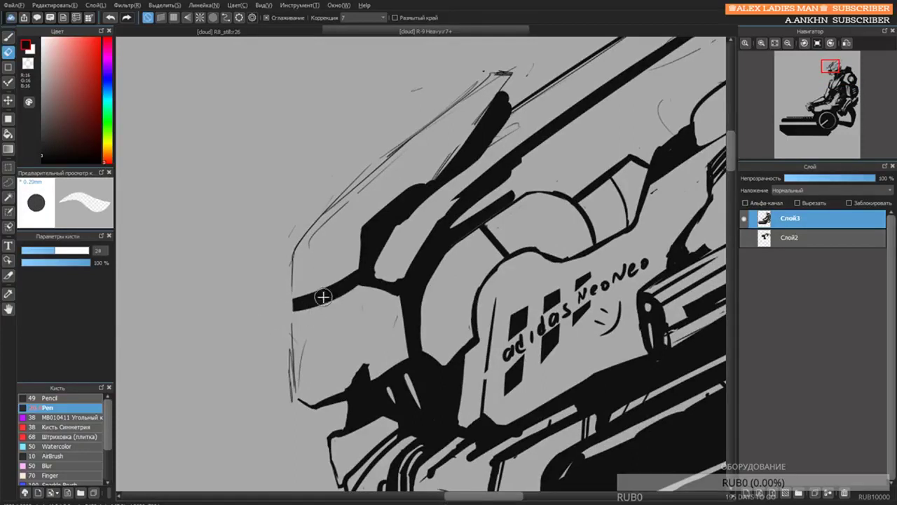
pyautogui.press('[')
pyautogui.press('[')
pyautogui.press('[')
pyautogui.moveTo(295, 302); pyautogui.dragTo(296, 303)
# Try a thin pen line down the front edge of the faceplate below the brow line.
pyautogui.press('b')
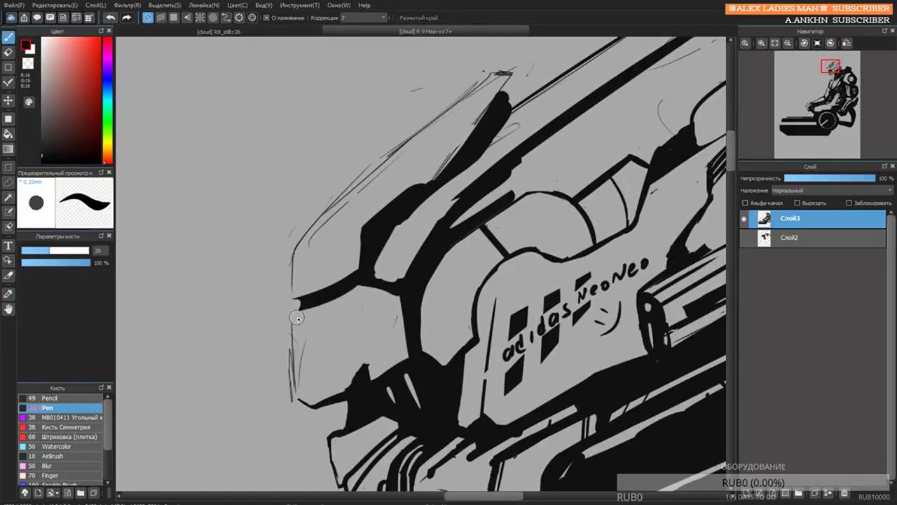
pyautogui.press('[')
pyautogui.press('[')
pyautogui.press('[')
pyautogui.press('[')
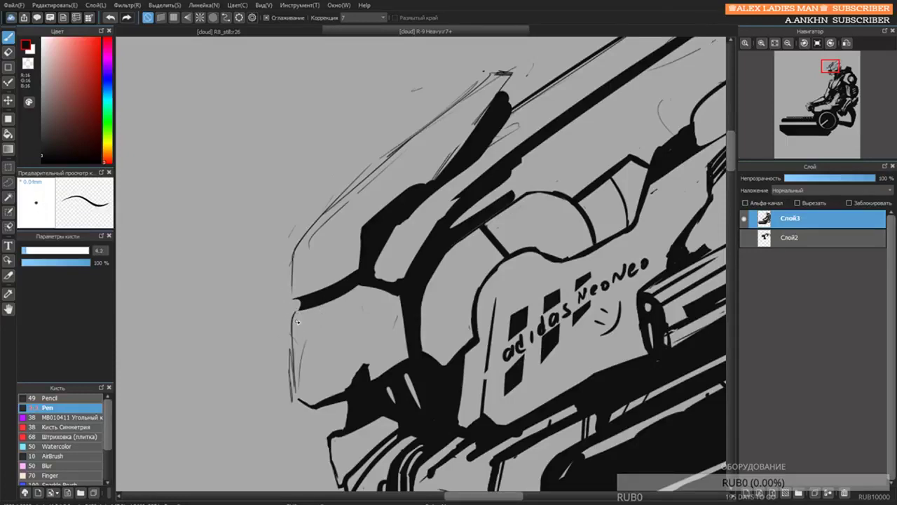
pyautogui.scroll(-1, 300, 311)
pyautogui.scroll(-2, 316, 275)
pyautogui.scroll(1, 350, 220)
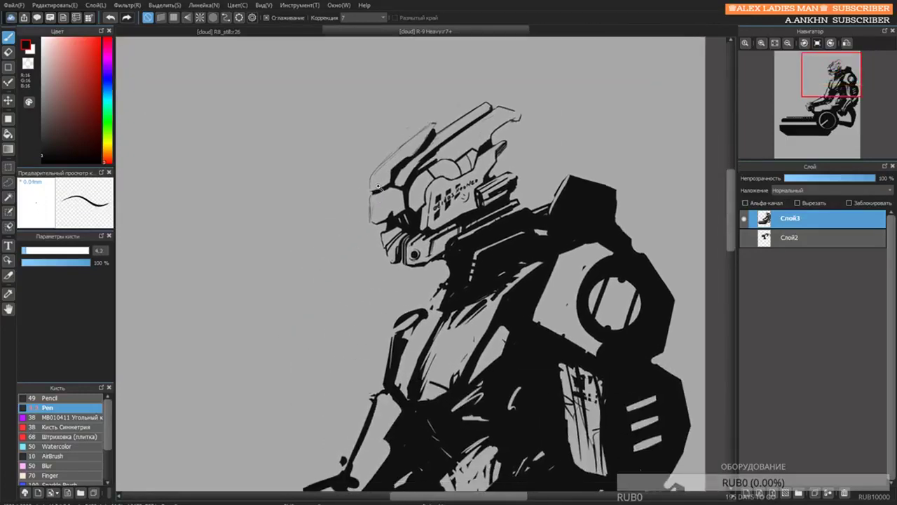
pyautogui.scroll(1, 365, 225)
pyautogui.moveTo(370, 223); pyautogui.dragTo(369, 255)
pyautogui.hotkey('ctrl', 'z')
# Enlarge the pen to 10.8 and draw the faceplate's front edge from the brow line down to its lower corner.
pyautogui.press(']')
pyautogui.press(']')
pyautogui.press(']')
pyautogui.press(']')
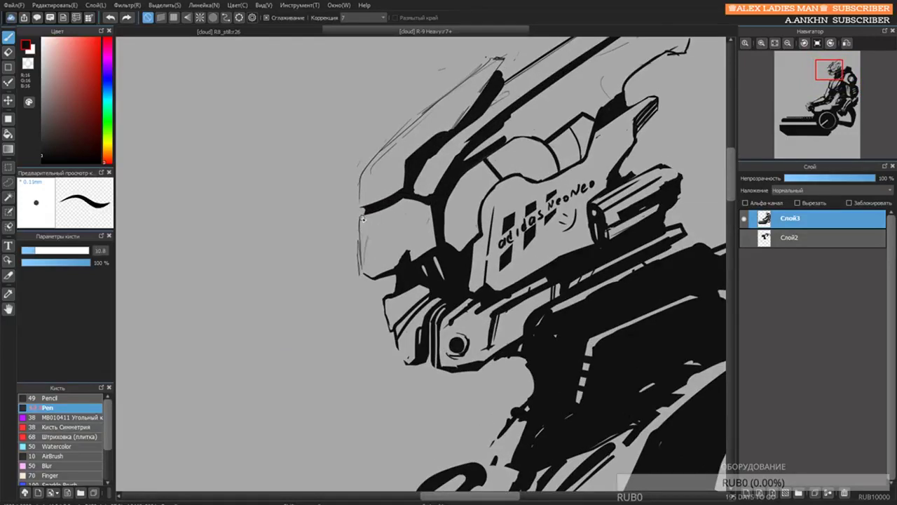
pyautogui.moveTo(363, 217)
pyautogui.mouseDown()
pyautogui.moveTo(361, 253)
pyautogui.moveTo(368, 272)
pyautogui.moveTo(362, 223)
pyautogui.moveTo(366, 268)
pyautogui.moveTo(379, 274)
pyautogui.moveTo(366, 212)
pyautogui.moveTo(372, 283)
pyautogui.mouseUp()
pyautogui.hotkey('ctrl', 'z')
pyautogui.hotkey('ctrl', 'z')
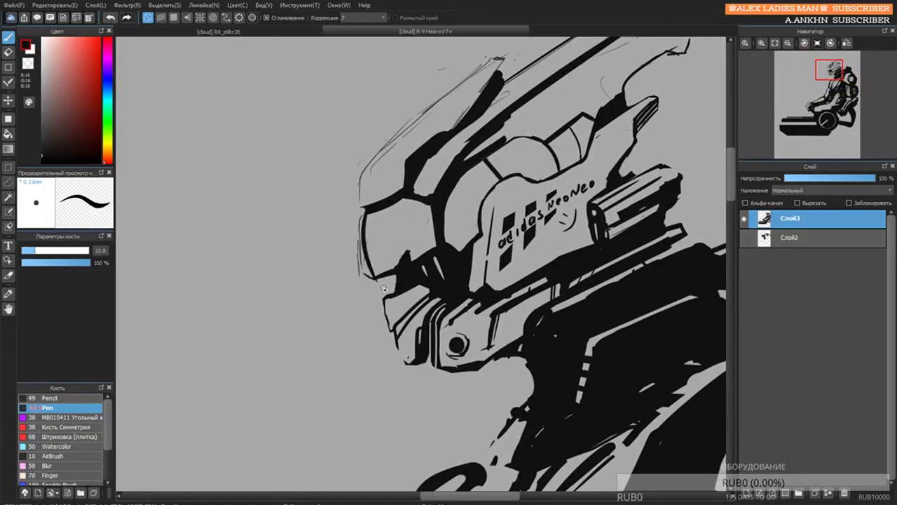
pyautogui.hotkey('ctrl', 'z')
pyautogui.moveTo(366, 210); pyautogui.dragTo(372, 285)
pyautogui.hotkey('ctrl', 'z')
pyautogui.moveTo(363, 209); pyautogui.dragTo(374, 274)
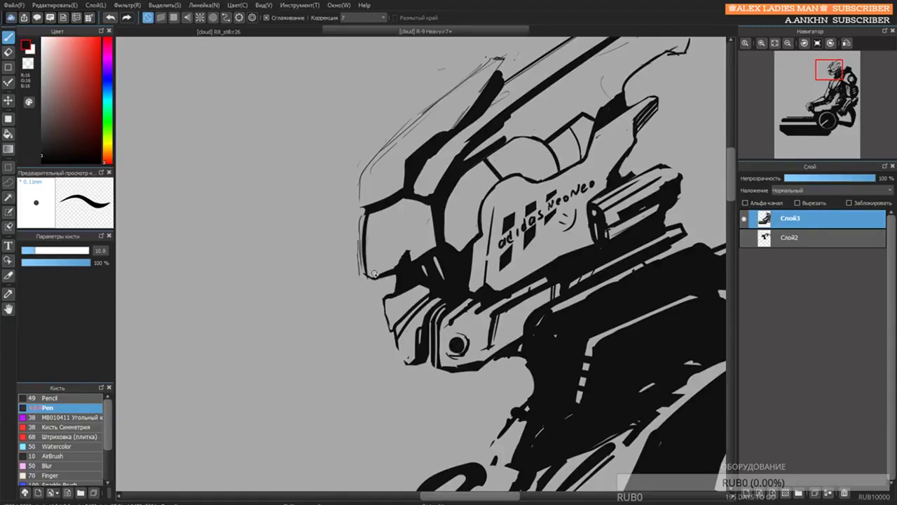
# Try erasing the old sketch line just outside the faceplate's new front edge.
pyautogui.scroll(-5, 379, 205)
pyautogui.scroll(6, 365, 217)
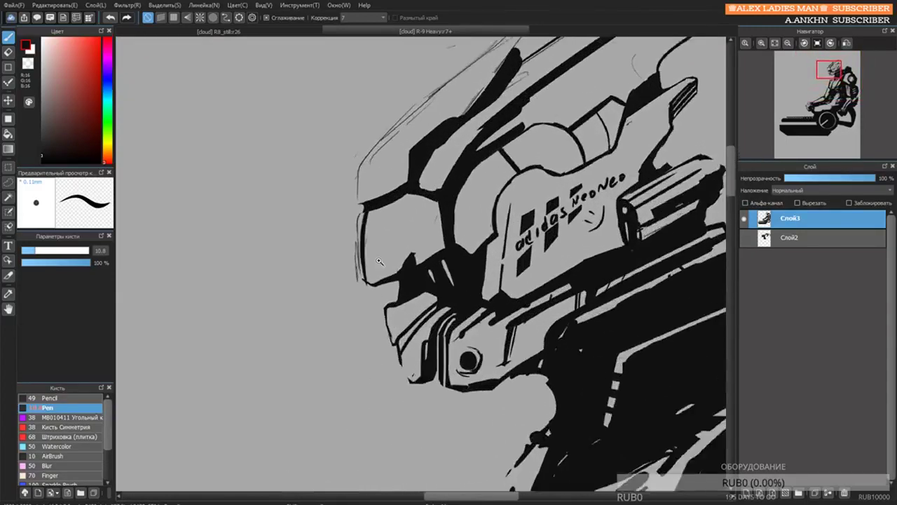
pyautogui.press('e')
pyautogui.moveTo(354, 216); pyautogui.dragTo(359, 283)
pyautogui.hotkey('ctrl', 'z')
pyautogui.moveTo(355, 213); pyautogui.dragTo(359, 286)
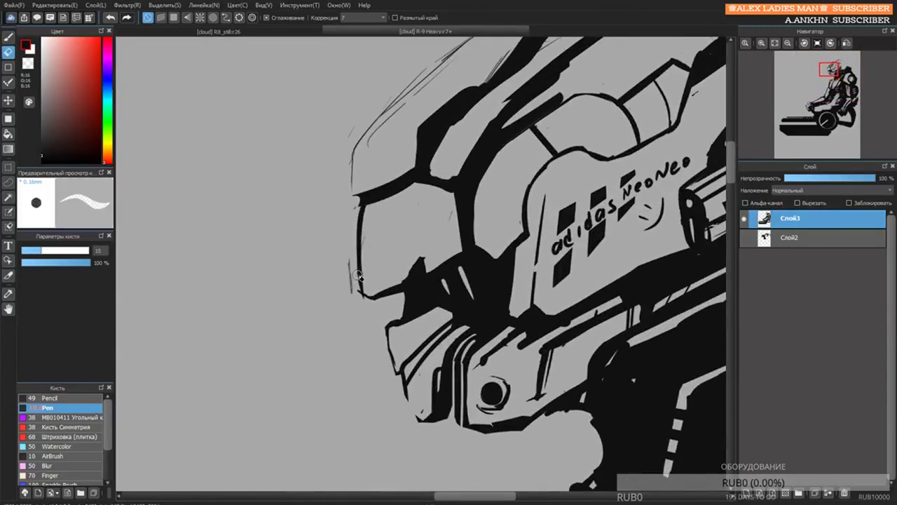
pyautogui.hotkey('ctrl', 'z')
pyautogui.moveTo(356, 210); pyautogui.dragTo(359, 289)
pyautogui.hotkey('ctrl', 'z')
pyautogui.moveTo(354, 209); pyautogui.dragTo(359, 291)
pyautogui.hotkey('ctrl', 'z')
pyautogui.hotkey('ctrl', 'z')
# Draw a thin outer contour in front of the faceplate edge and clean up its lower corner with the eraser.
pyautogui.press('b')
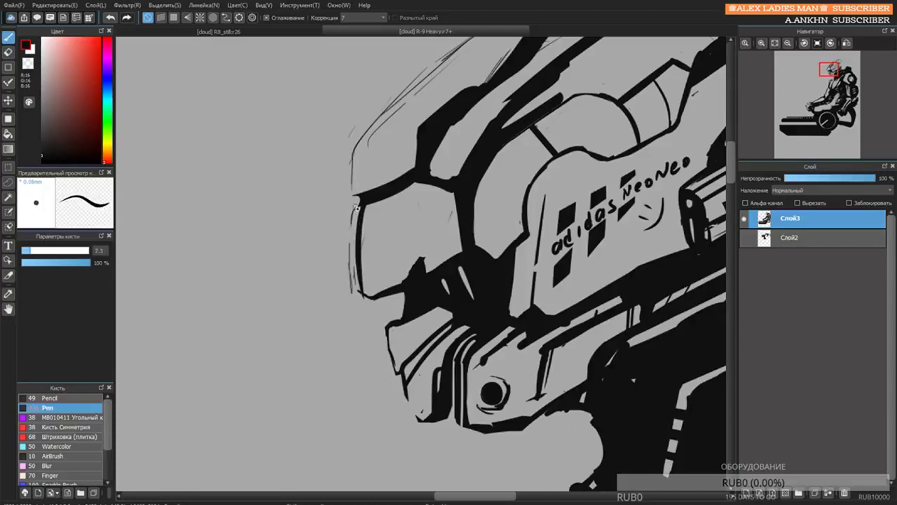
pyautogui.press('[')
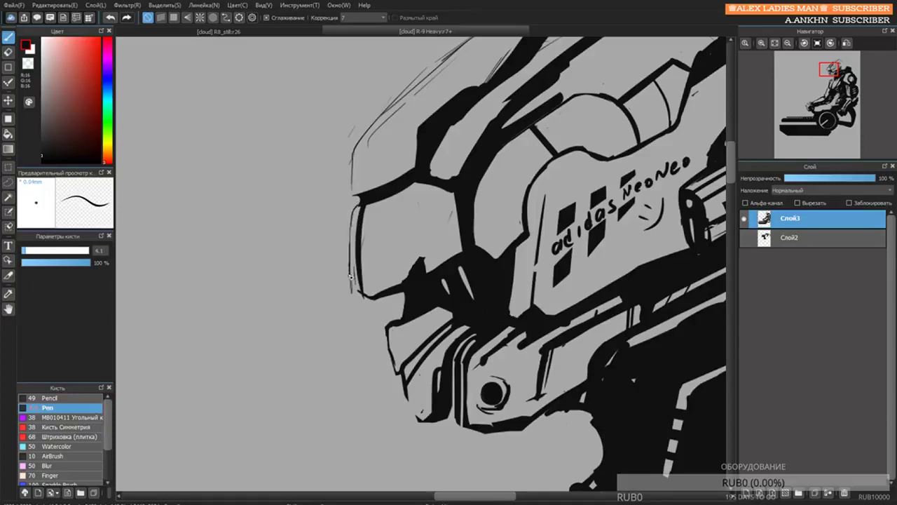
pyautogui.press('e')
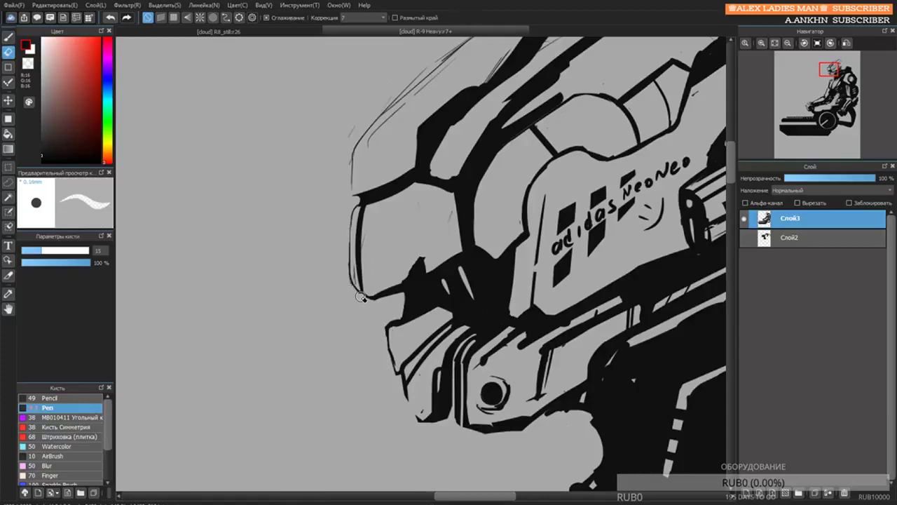
pyautogui.moveTo(383, 256); pyautogui.dragTo(380, 154)
pyautogui.scroll(6, 381, 156)
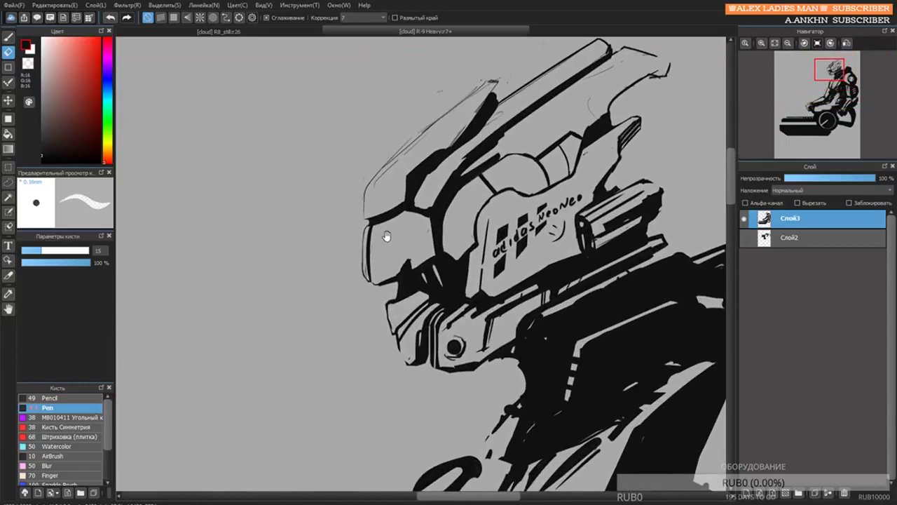
# Try a short, steep pen line rising from the dark notch beneath the faceplate.
pyautogui.press('b')
pyautogui.hotkey('ctrl', 'z')
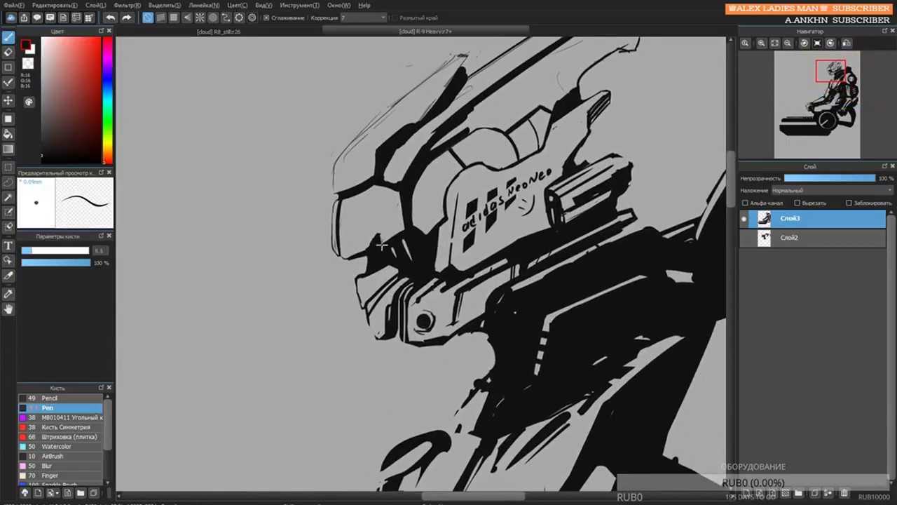
pyautogui.press(']')
pyautogui.moveTo(375, 244); pyautogui.dragTo(384, 205)
pyautogui.hotkey('ctrl', 'z')
pyautogui.moveTo(377, 240); pyautogui.dragTo(381, 197)
pyautogui.hotkey('ctrl', 'z')
pyautogui.moveTo(375, 247); pyautogui.dragTo(382, 205)
pyautogui.hotkey('ctrl', 'z')
# Draw a diagonal panel line across the faceplate from the lower dark notch to the thick frame and reinforce where they meet.
pyautogui.moveTo(377, 235); pyautogui.dragTo(405, 199)
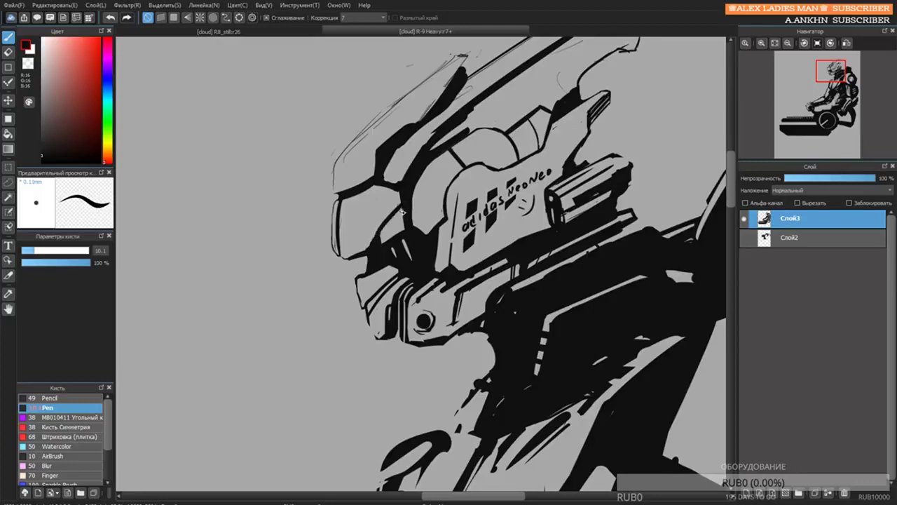
pyautogui.hotkey('ctrl', 'z')
pyautogui.moveTo(376, 235); pyautogui.dragTo(410, 191)
pyautogui.moveTo(396, 222); pyautogui.dragTo(393, 276)
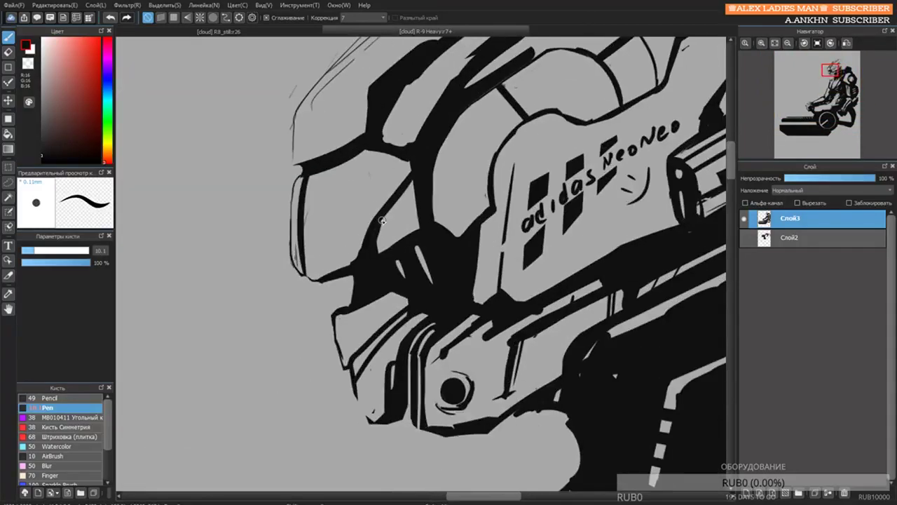
pyautogui.hotkey('ctrl', 'z')
pyautogui.moveTo(377, 236); pyautogui.dragTo(400, 200)
pyautogui.moveTo(371, 250); pyautogui.dragTo(423, 237)
pyautogui.hotkey('ctrl', 'z')
pyautogui.moveTo(409, 184)
pyautogui.mouseDown()
pyautogui.moveTo(422, 195)
pyautogui.moveTo(420, 252)
pyautogui.mouseUp()
# Straighten the lower edge of the light diagonal bar inside the machine's wheel with the eraser, squaring its joint with the ring.
pyautogui.scroll(-6, 425, 230)
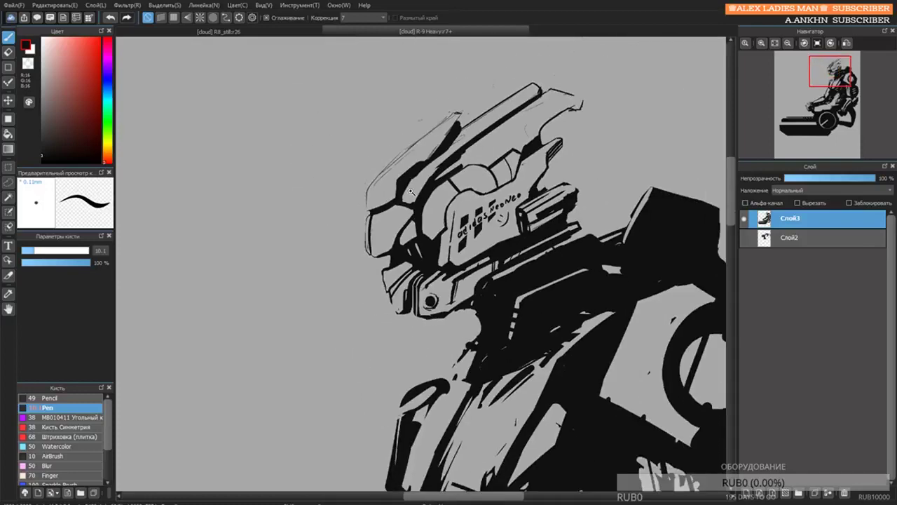
pyautogui.moveTo(424, 182); pyautogui.dragTo(396, 181)
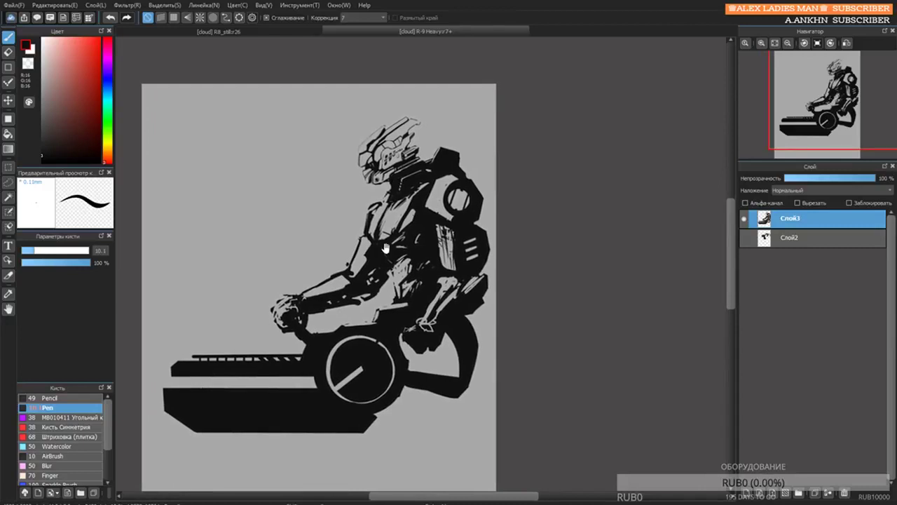
pyautogui.moveTo(361, 295); pyautogui.dragTo(411, 152)
pyautogui.scroll(1, 412, 160)
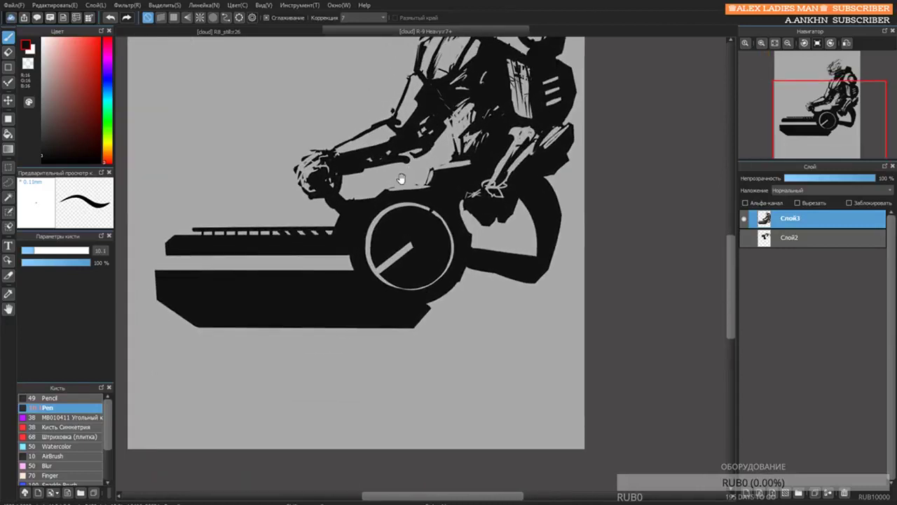
pyautogui.scroll(3, 414, 187)
pyautogui.press('e')
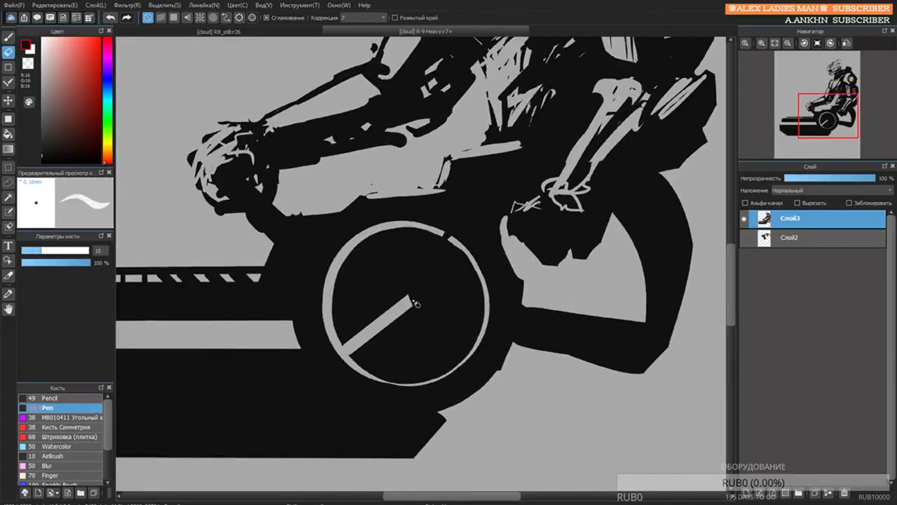
pyautogui.scroll(-1, 401, 323)
pyautogui.scroll(3, 389, 308)
pyautogui.moveTo(397, 372); pyautogui.dragTo(401, 288)
pyautogui.press('[')
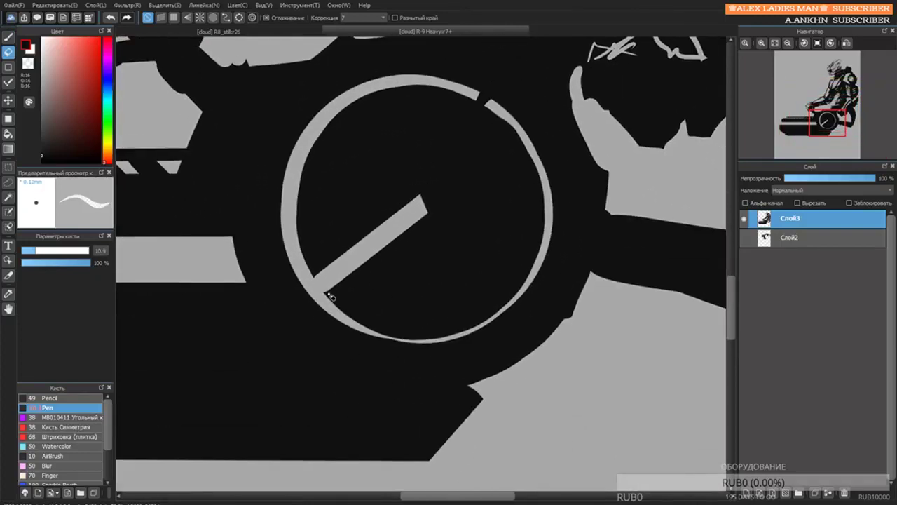
pyautogui.press(']')
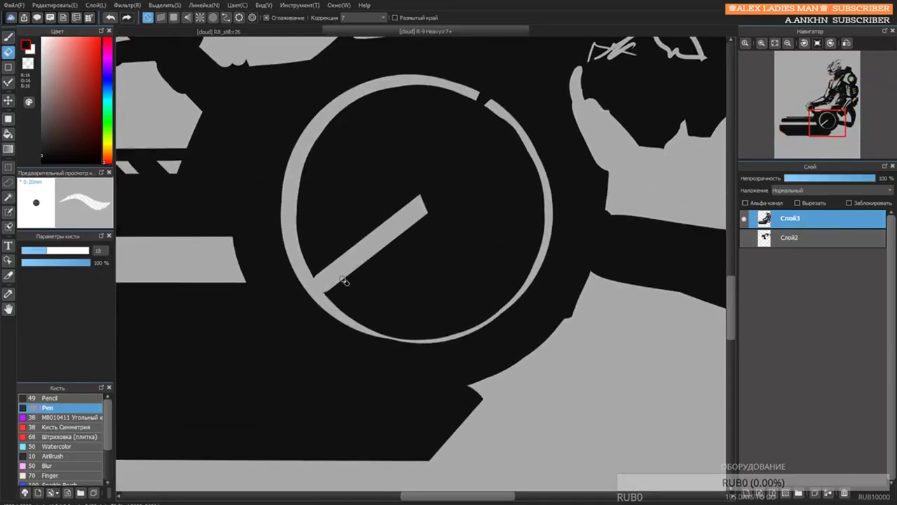
pyautogui.moveTo(329, 288)
pyautogui.mouseDown()
pyautogui.moveTo(398, 223)
pyautogui.moveTo(421, 216)
pyautogui.mouseUp()
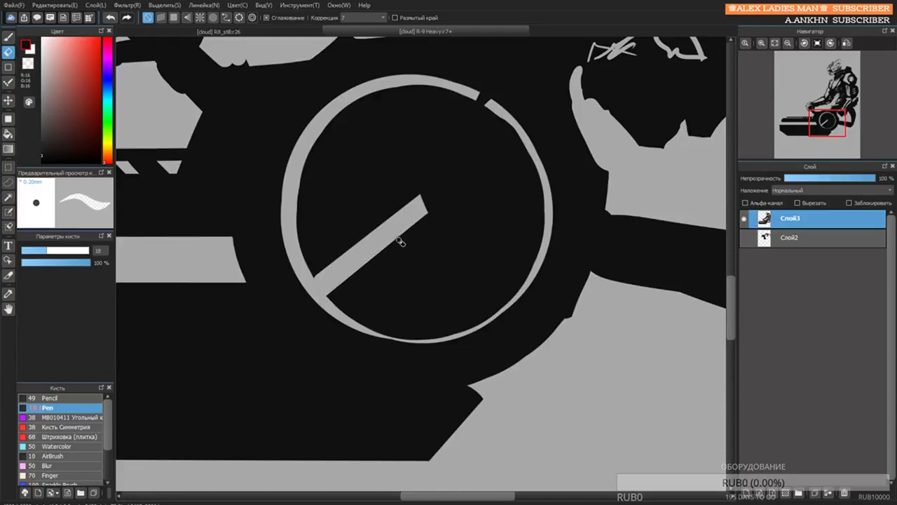
# Try placing a row of small round black holes with the pen along the wheel's diagonal bar.
pyautogui.press('b')
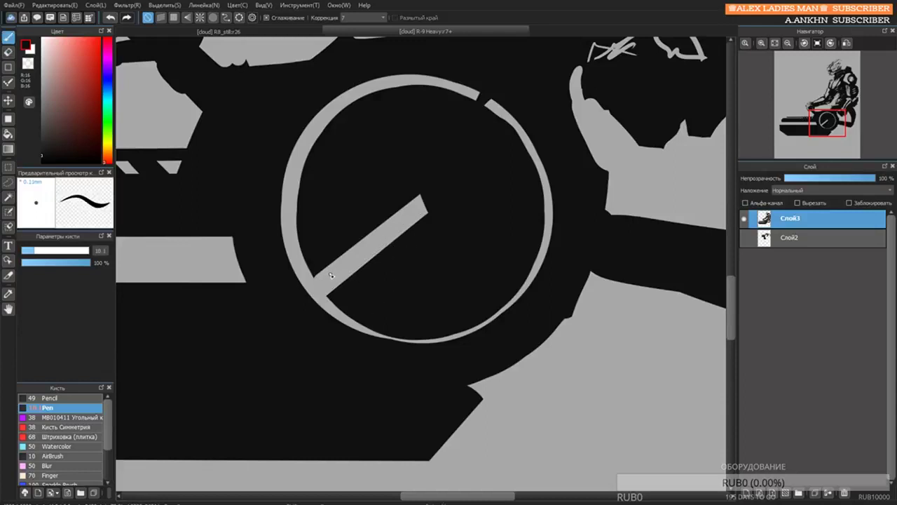
pyautogui.press(']')
pyautogui.click(325, 281)
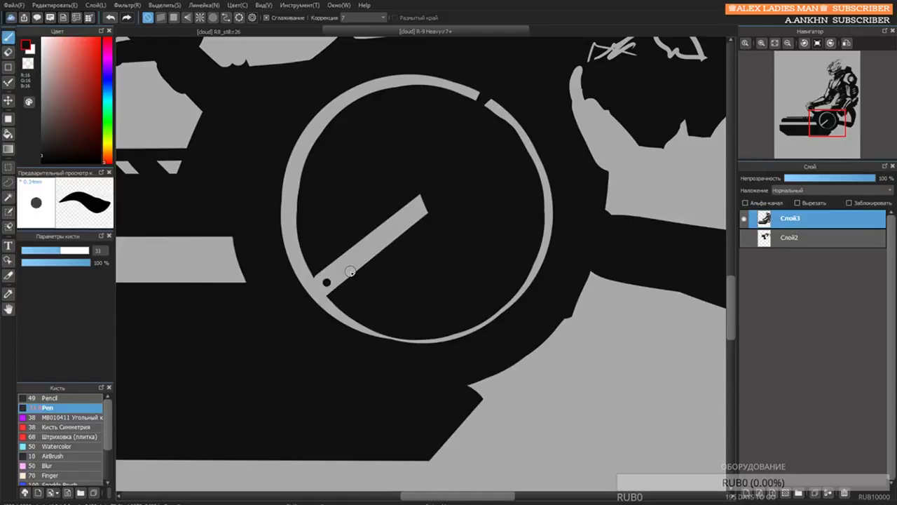
pyautogui.click(344, 270)
pyautogui.click(366, 253)
pyautogui.click(383, 240)
pyautogui.click(386, 237)
pyautogui.click(386, 236)
pyautogui.hotkey('ctrl', 'z')
pyautogui.click(404, 222)
pyautogui.hotkey('ctrl', 'z')
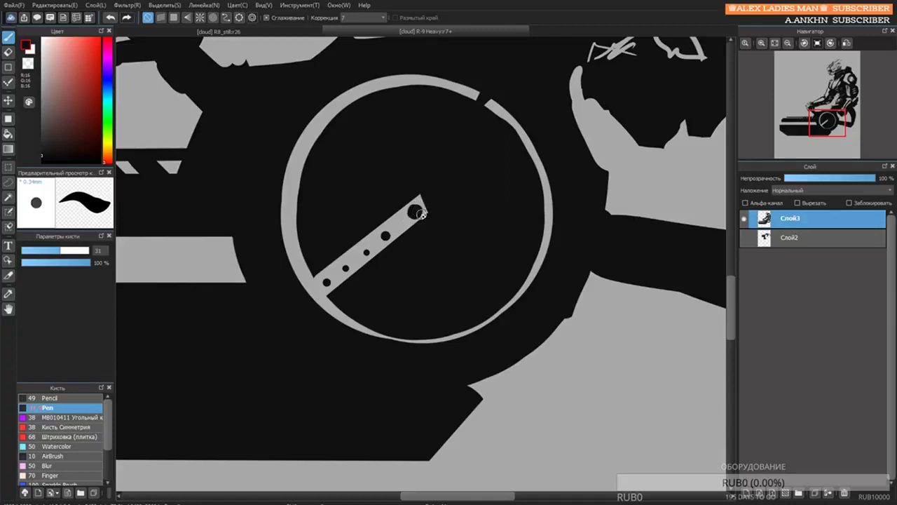
# Try a larger round black hole at the inner end of the diagonal bar, varying the pen and eraser sizes.
pyautogui.press('e')
pyautogui.hotkey('ctrl', 'z')
pyautogui.moveTo(413, 212); pyautogui.dragTo(438, 210)
pyautogui.hotkey('ctrl', 'z')
pyautogui.press('b')
pyautogui.click(415, 212)
pyautogui.hotkey('ctrl', 'z')
pyautogui.click(415, 212)
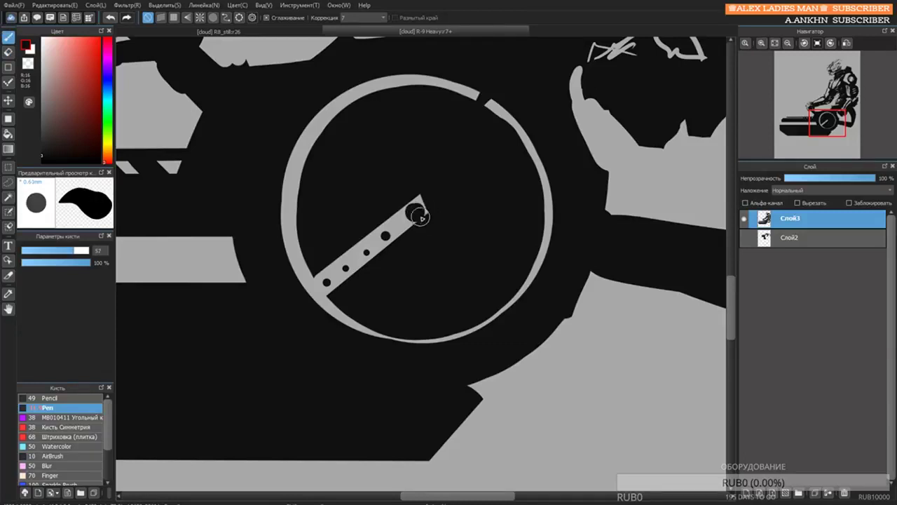
pyautogui.hotkey('ctrl', 'z')
pyautogui.click(414, 210)
pyautogui.press('e')
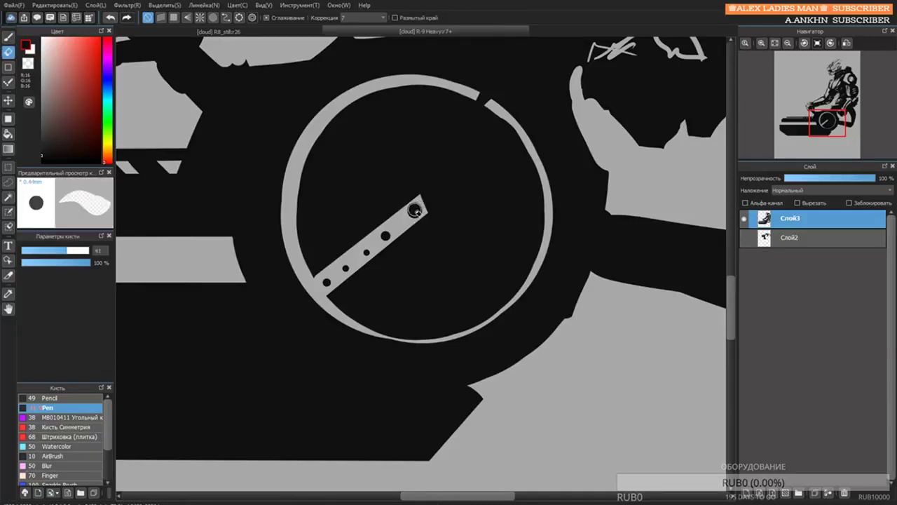
pyautogui.hotkey('ctrl', 'z')
pyautogui.press(']')
pyautogui.press(']')
pyautogui.press(']')
pyautogui.press(']')
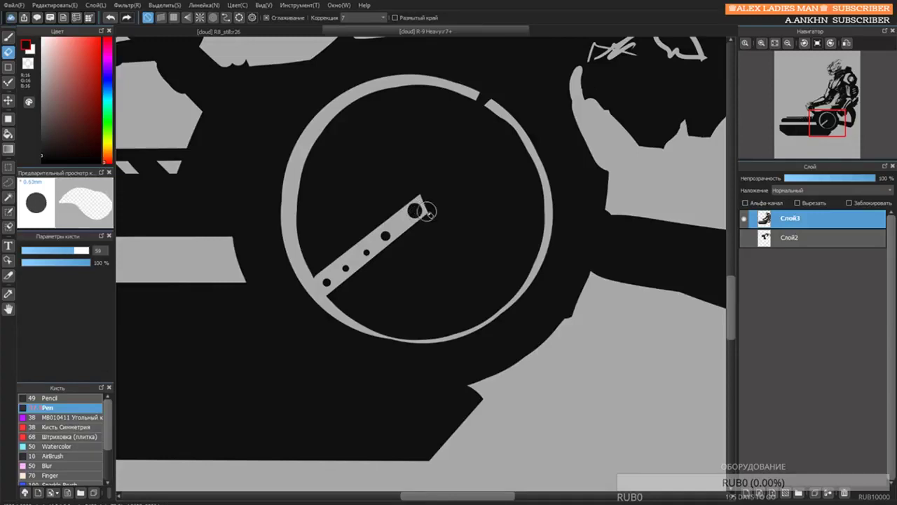
# Try rounding the bar's inner end with the eraser and undo the whole series of holes along the bar.
pyautogui.scroll(-5, 416, 212)
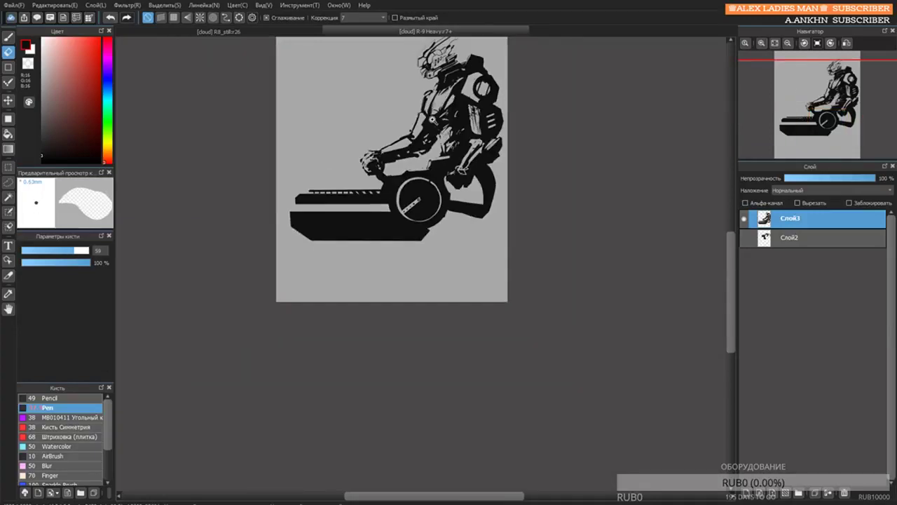
pyautogui.scroll(5, 416, 212)
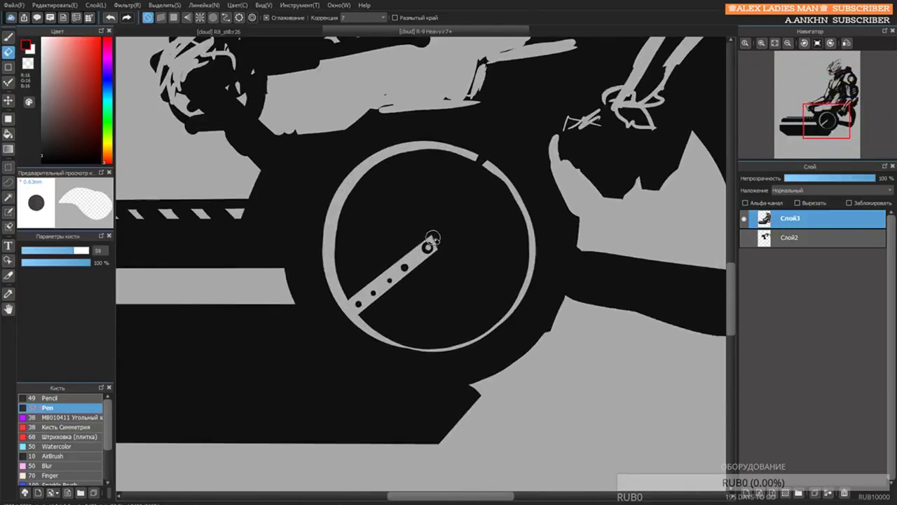
pyautogui.moveTo(432, 240); pyautogui.dragTo(407, 264)
pyautogui.hotkey('ctrl', 'z')
pyautogui.hotkey('ctrl', 'z')
pyautogui.hotkey('ctrl', 'z')
pyautogui.hotkey('ctrl', 'z')
pyautogui.hotkey('ctrl', 'z')
pyautogui.hotkey('ctrl', 'z')
pyautogui.hotkey('ctrl', 'z')
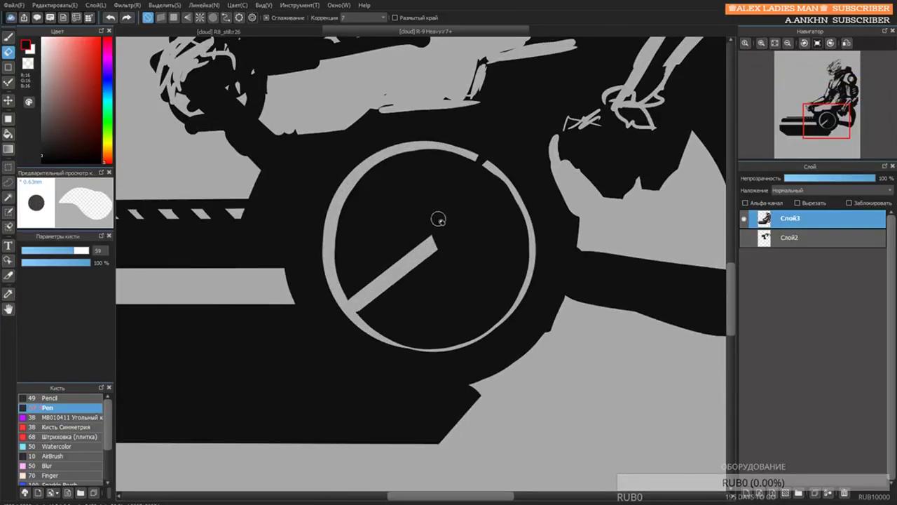
# Try erasing a broad light line parallel to the diagonal bar's lower edge, reducing the eraser size between attempts.
pyautogui.press('b')
pyautogui.press('e')
pyautogui.moveTo(371, 311)
pyautogui.mouseDown()
pyautogui.moveTo(379, 316)
pyautogui.moveTo(397, 291)
pyautogui.mouseUp()
pyautogui.click(366, 312)
pyautogui.hotkey('ctrl', 'z')
pyautogui.hotkey('ctrl', 'z')
pyautogui.press('[')
pyautogui.press('[')
pyautogui.press('[')
pyautogui.press('[')
pyautogui.press('[')
pyautogui.press('[')
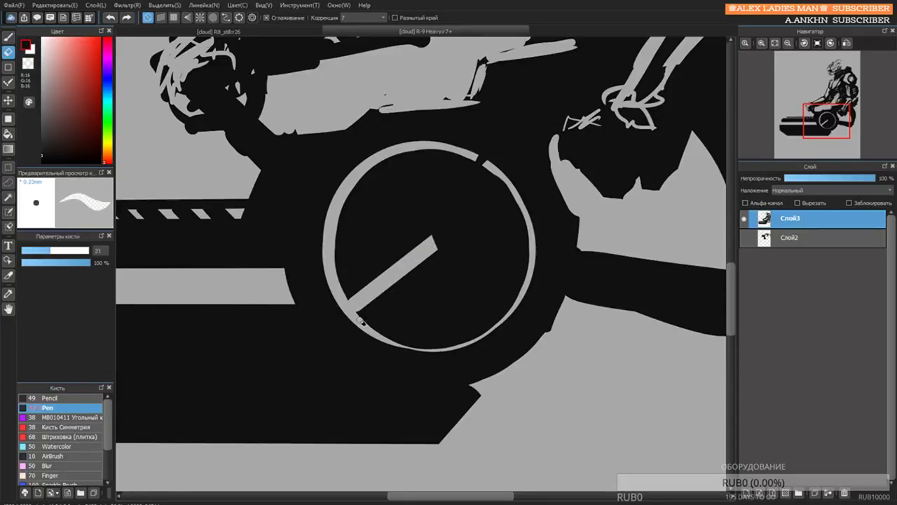
pyautogui.moveTo(361, 320); pyautogui.dragTo(464, 246)
pyautogui.hotkey('ctrl', 'z')
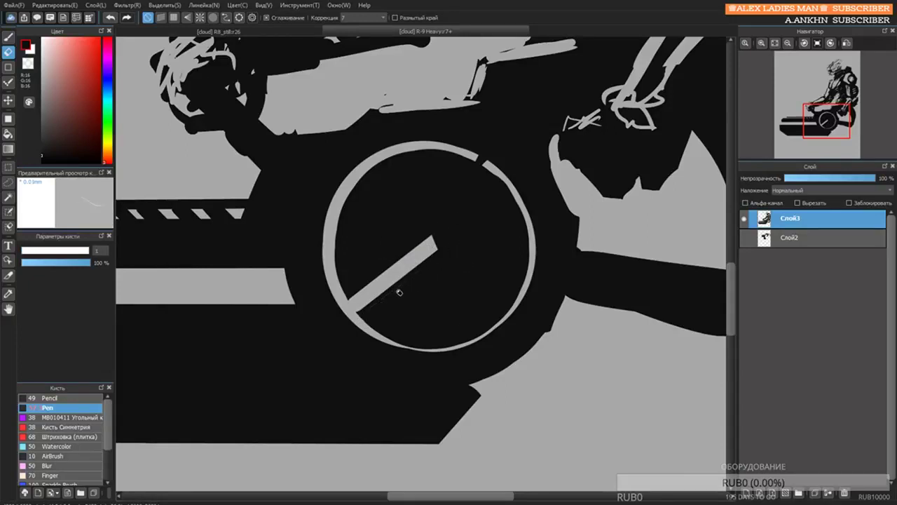
# Try several hairline eraser strokes running parallel just below the wheel's diagonal bar.
pyautogui.press(']')
pyautogui.press(']')
pyautogui.press(']')
pyautogui.moveTo(363, 320); pyautogui.dragTo(447, 253)
pyautogui.hotkey('ctrl', 'z')
pyautogui.moveTo(361, 321); pyautogui.dragTo(432, 259)
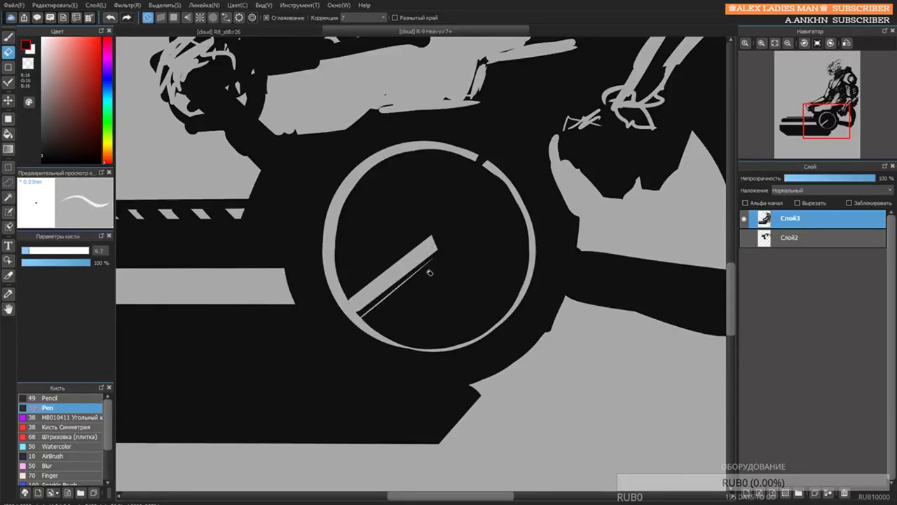
pyautogui.hotkey('ctrl', 'z')
pyautogui.moveTo(360, 314); pyautogui.dragTo(435, 264)
pyautogui.hotkey('ctrl', 'z')
pyautogui.moveTo(359, 318); pyautogui.dragTo(441, 252)
pyautogui.hotkey('ctrl', 'z')
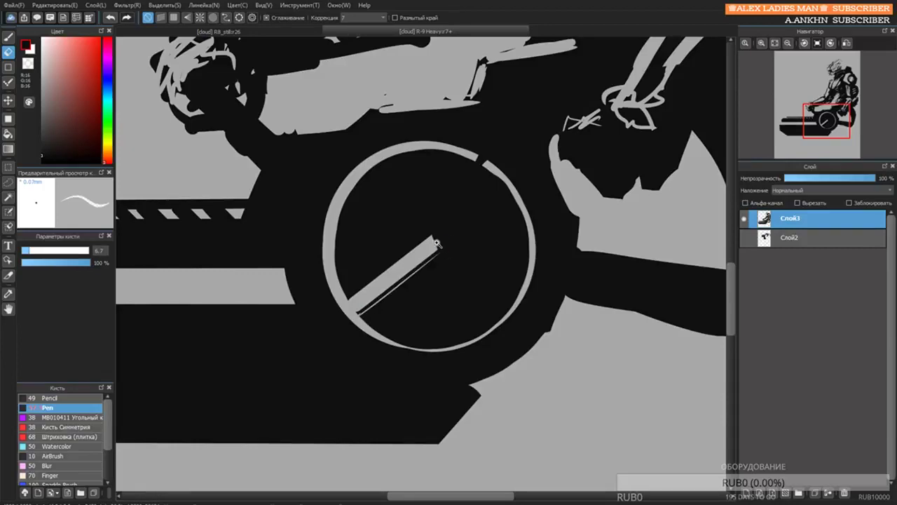
pyautogui.scroll(-5, 435, 243)
pyautogui.scroll(5, 421, 267)
pyautogui.scroll(1, 395, 289)
pyautogui.hotkey('ctrl', 'z')
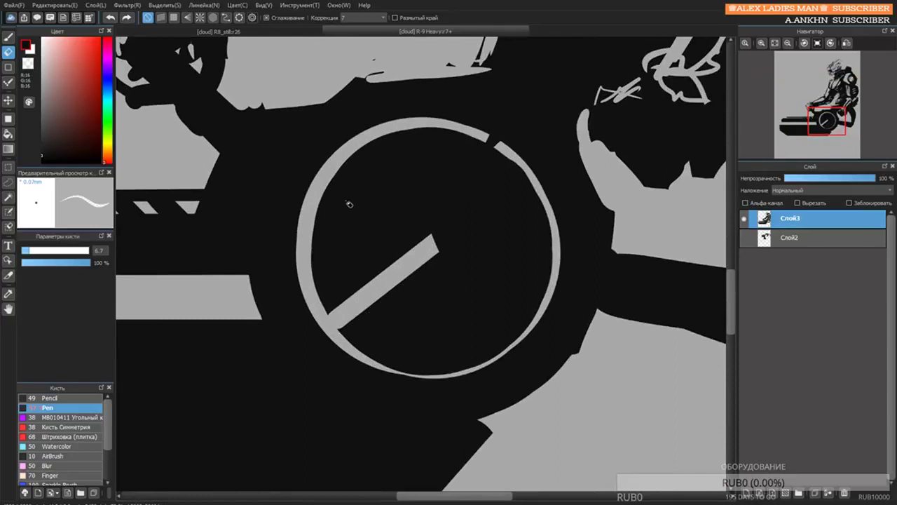
# Erase short tick marks pointing inward at intervals around the inner edge of the wheel's light ring.
pyautogui.scroll(-1, 376, 192)
pyautogui.press(']')
pyautogui.press(']')
pyautogui.press(']')
pyautogui.moveTo(329, 214); pyautogui.dragTo(326, 212)
pyautogui.hotkey('ctrl', 'z')
pyautogui.moveTo(336, 171); pyautogui.dragTo(344, 179)
pyautogui.hotkey('ctrl', 'z')
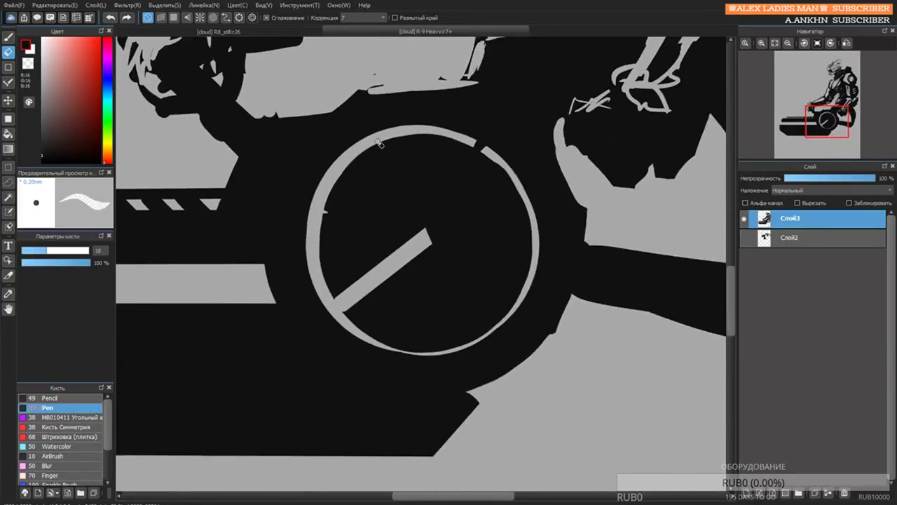
pyautogui.moveTo(374, 141)
pyautogui.mouseDown()
pyautogui.moveTo(392, 159)
pyautogui.moveTo(403, 152)
pyautogui.moveTo(386, 163)
pyautogui.moveTo(391, 138)
pyautogui.moveTo(416, 206)
pyautogui.moveTo(396, 144)
pyautogui.mouseUp()
pyautogui.hotkey('ctrl', 'z')
# Try bridging the small gap in the upper part of the wheel's ring with a size 31 eraser.
pyautogui.scroll(-4, 522, 260)
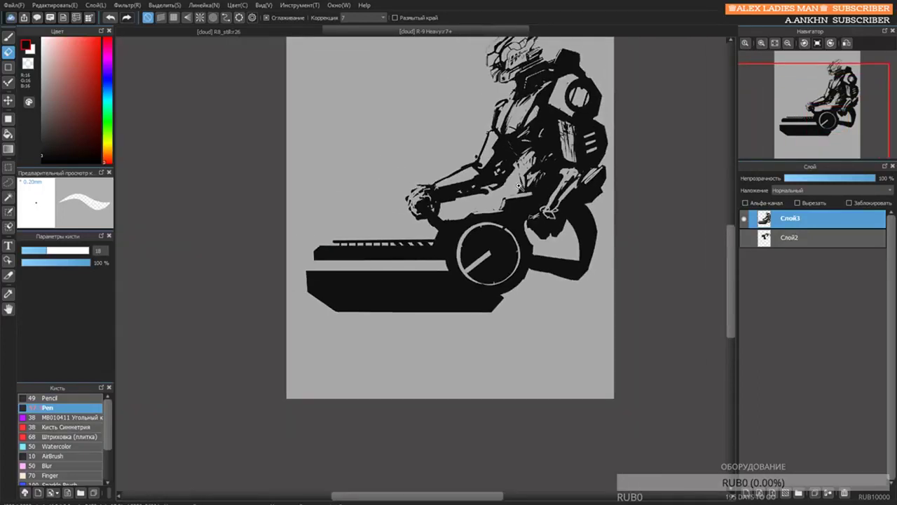
pyautogui.scroll(2, 513, 258)
pyautogui.moveTo(531, 190); pyautogui.dragTo(516, 210)
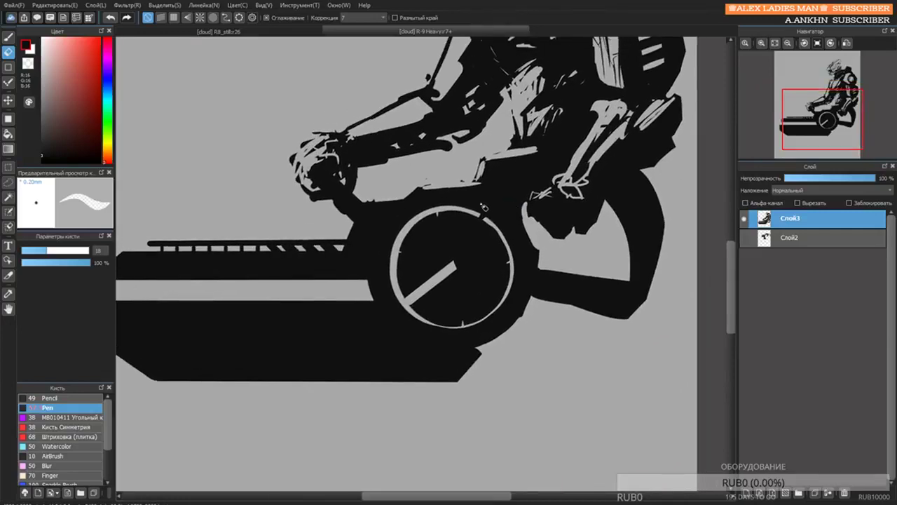
pyautogui.scroll(3, 527, 226)
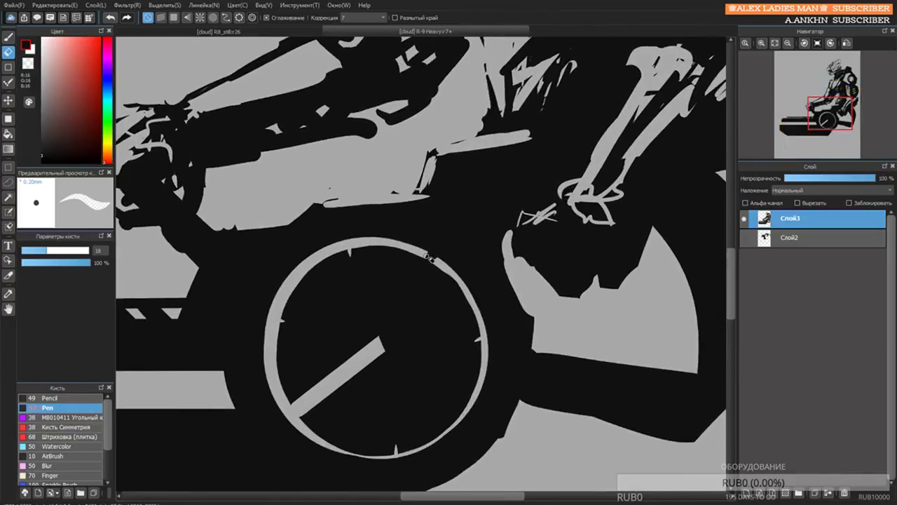
pyautogui.scroll(2, 457, 226)
pyautogui.press(']')
pyautogui.press(']')
pyautogui.press(']')
pyautogui.moveTo(395, 272); pyautogui.dragTo(430, 295)
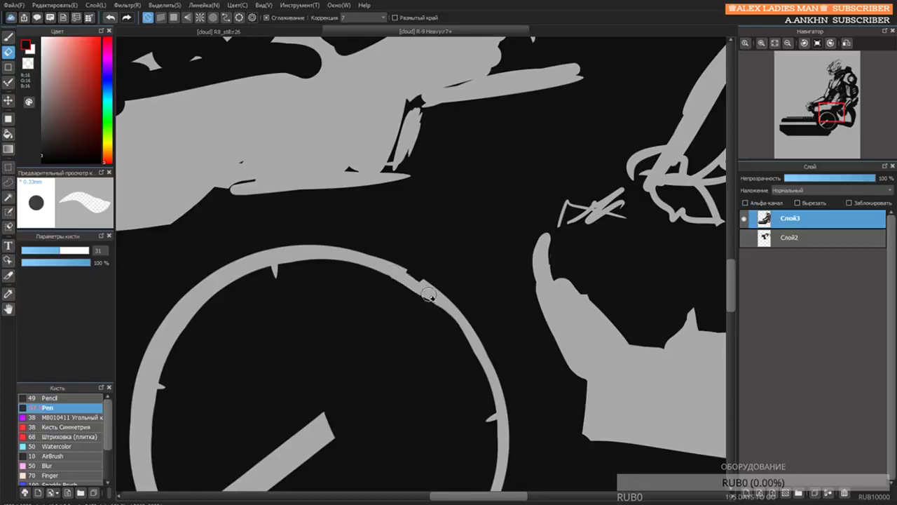
pyautogui.hotkey('ctrl', 'z')
pyautogui.scroll(-4, 406, 198)
pyautogui.scroll(-4, 489, 291)
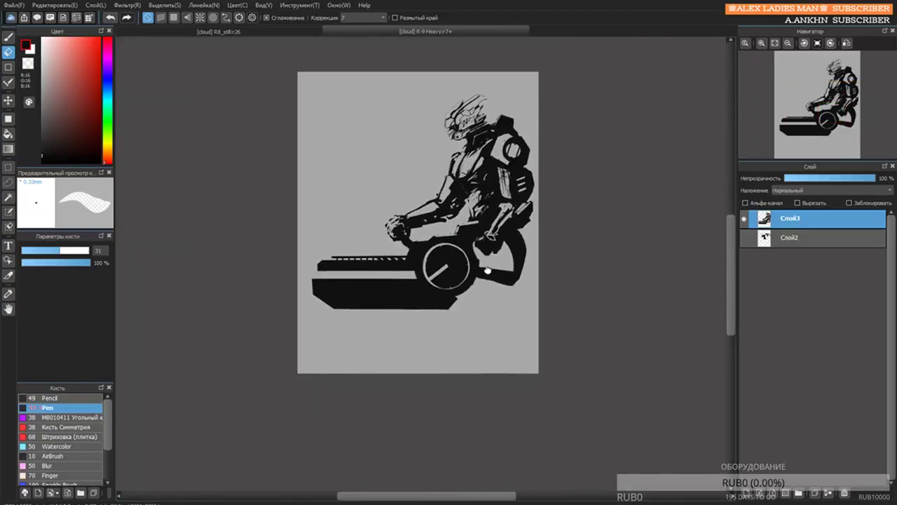
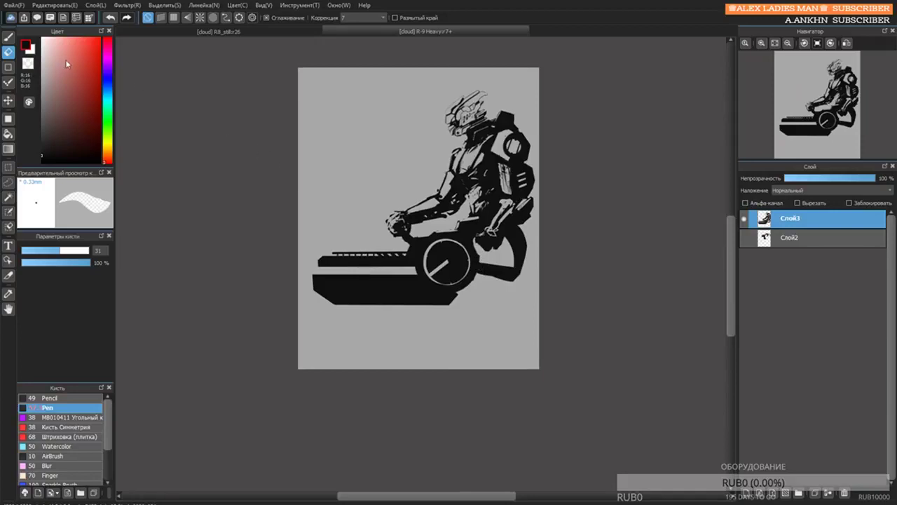
# Add a new layer above the drawing, switch to white and test a broad pen stroke between the machine's dark slabs.
pyautogui.press('x')
pyautogui.click(750, 493)
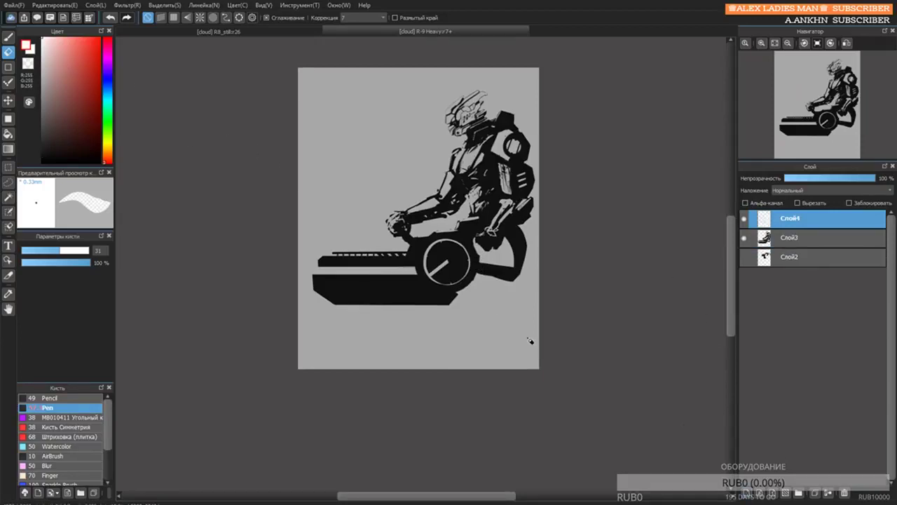
pyautogui.scroll(2, 390, 176)
pyautogui.press(']')
pyautogui.press(']')
pyautogui.press(']')
pyautogui.press(']')
pyautogui.press(']')
pyautogui.press(']')
pyautogui.press(']')
pyautogui.press(']')
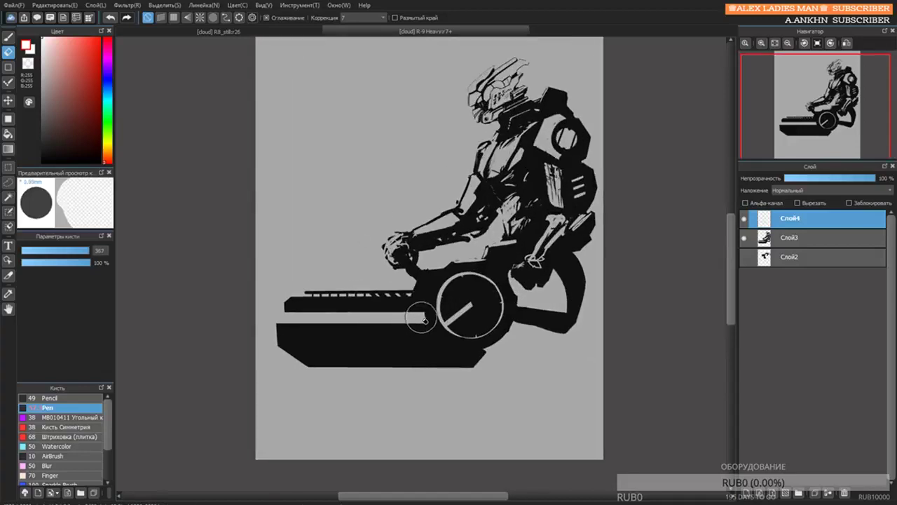
pyautogui.press('b')
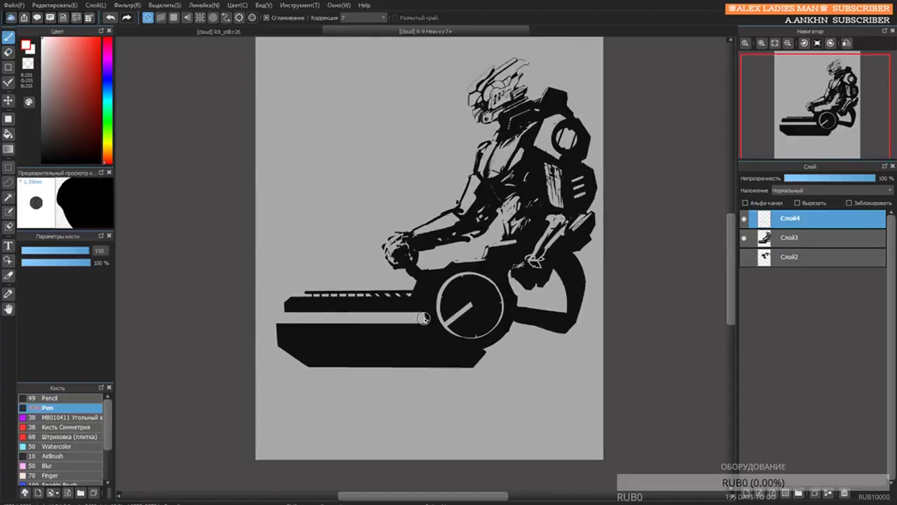
pyautogui.moveTo(424, 318); pyautogui.dragTo(388, 319)
pyautogui.hotkey('ctrl', 'z')
# Try long white strokes with the Штриховка (плитка) brush at size 177 along the stripe between the machine's dark slabs.
pyautogui.click(78, 427)
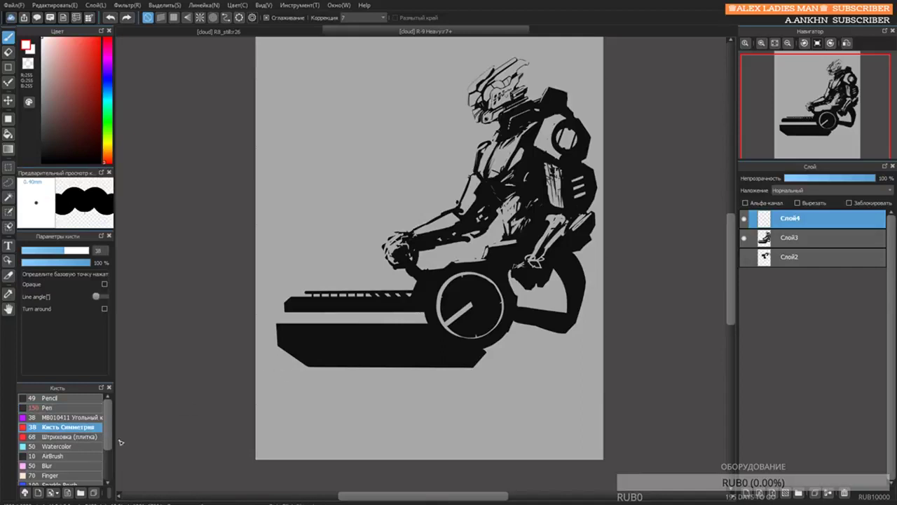
pyautogui.click(70, 436)
pyautogui.moveTo(408, 317)
pyautogui.mouseDown()
pyautogui.moveTo(421, 316)
pyautogui.moveTo(263, 320)
pyautogui.mouseUp()
pyautogui.hotkey('ctrl', 'z')
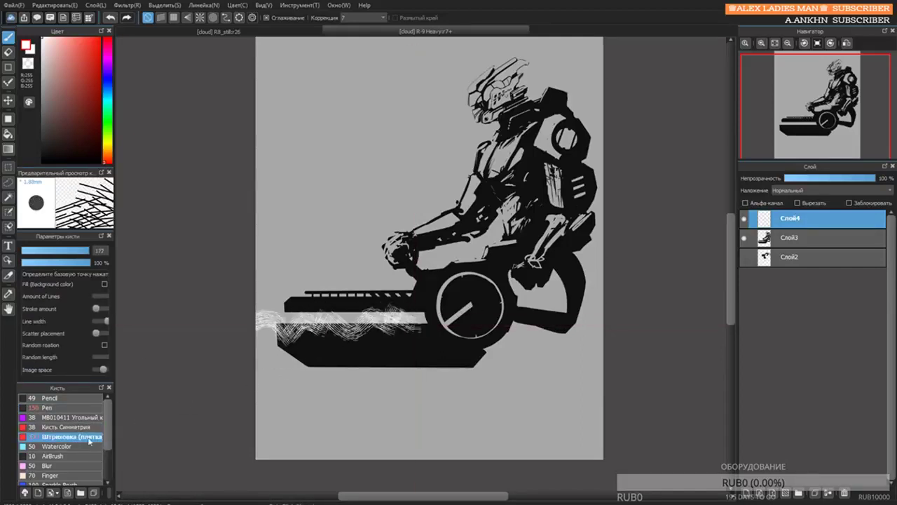
pyautogui.hotkey('ctrl', 'z')
pyautogui.moveTo(420, 319); pyautogui.dragTo(181, 315)
pyautogui.hotkey('ctrl', 'z')
pyautogui.moveTo(421, 318); pyautogui.dragTo(199, 337)
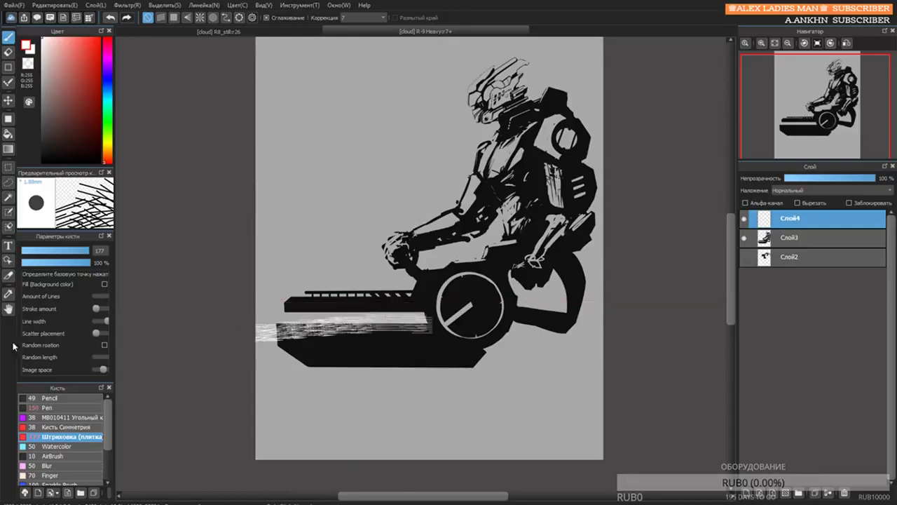
pyautogui.hotkey('ctrl', 'z')
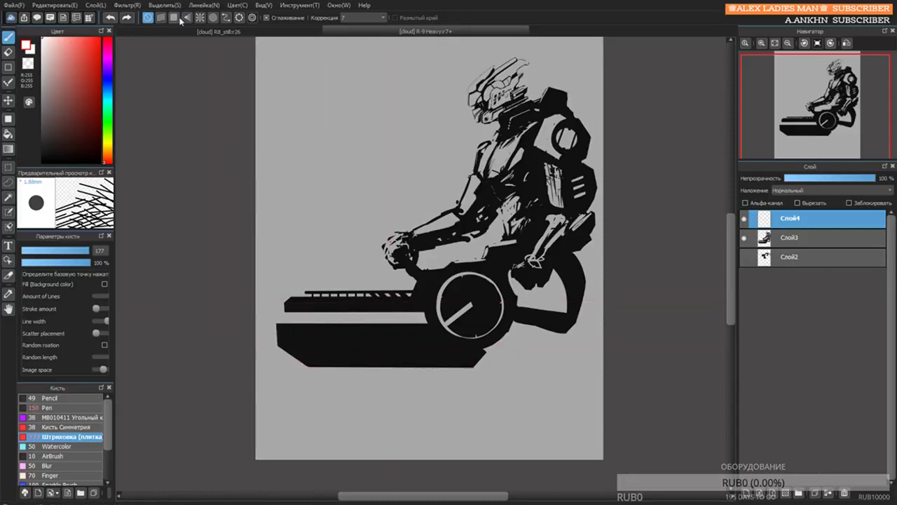
# Turn on cross-grid snapping and paint straight horizontal white strokes along the stripe between the machine's dark slabs on Слой4.
pyautogui.click(161, 17)
pyautogui.click(173, 18)
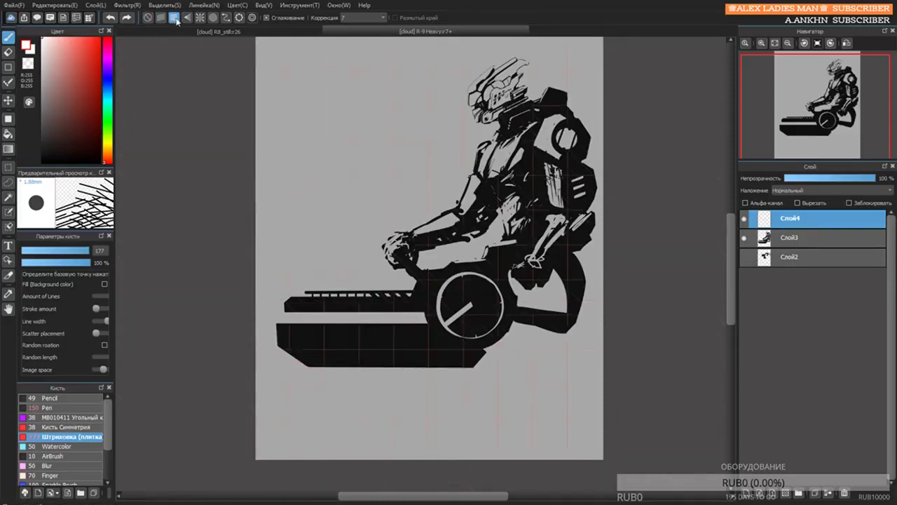
pyautogui.moveTo(417, 316); pyautogui.dragTo(255, 317)
pyautogui.hotkey('ctrl', 'z')
pyautogui.moveTo(421, 316); pyautogui.dragTo(132, 306)
pyautogui.hotkey('ctrl', 'z')
pyautogui.moveTo(420, 314); pyautogui.dragTo(186, 326)
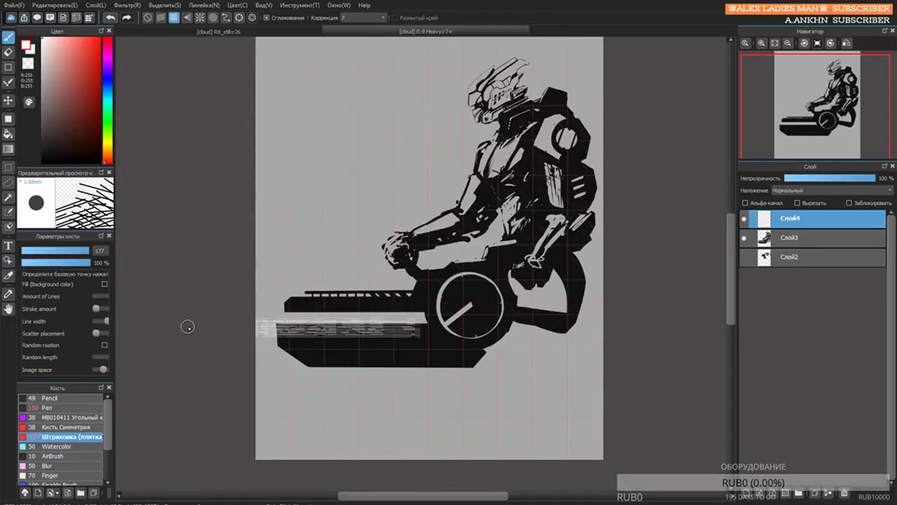
pyautogui.hotkey('ctrl', 'z')
pyautogui.moveTo(419, 315); pyautogui.dragTo(132, 311)
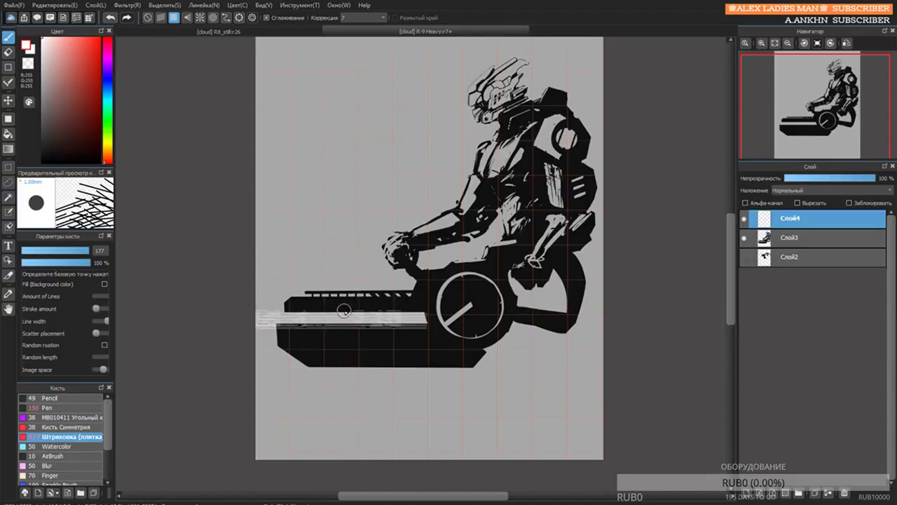
pyautogui.moveTo(410, 315)
pyautogui.mouseDown()
pyautogui.moveTo(194, 316)
pyautogui.moveTo(350, 307)
pyautogui.mouseUp()
pyautogui.hotkey('ctrl', 'z')
pyautogui.moveTo(247, 331); pyautogui.dragTo(301, 333)
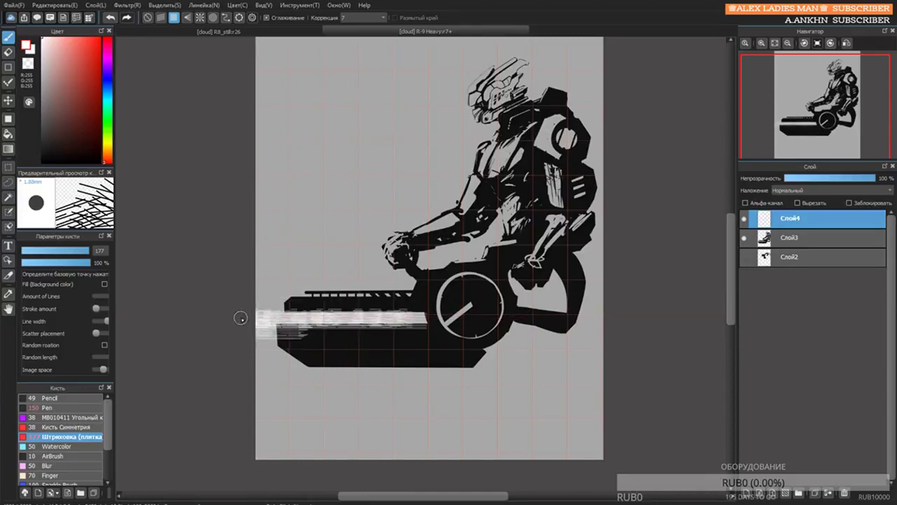
pyautogui.hotkey('ctrl', 'z')
# Turn snapping off and move the white stroke layer Слой4 beneath the drawing layer Слой3.
pyautogui.click(148, 18)
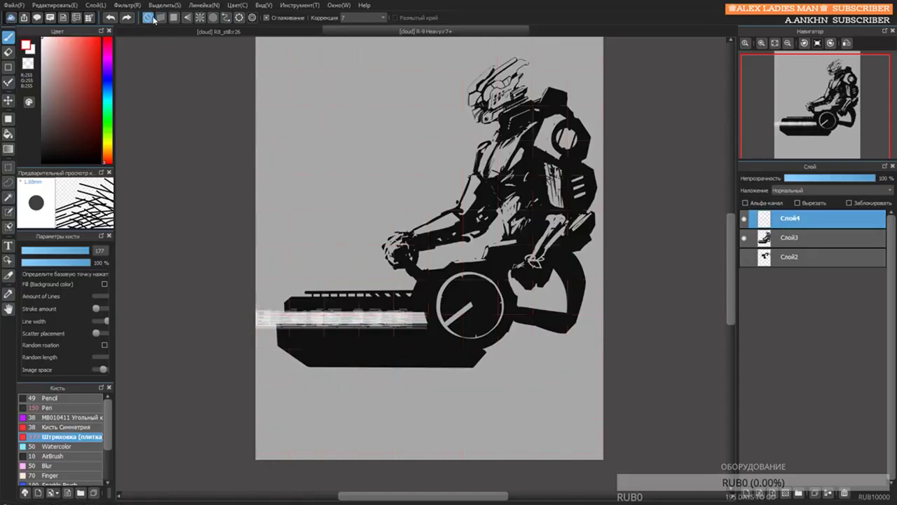
pyautogui.moveTo(811, 218); pyautogui.dragTo(793, 243)
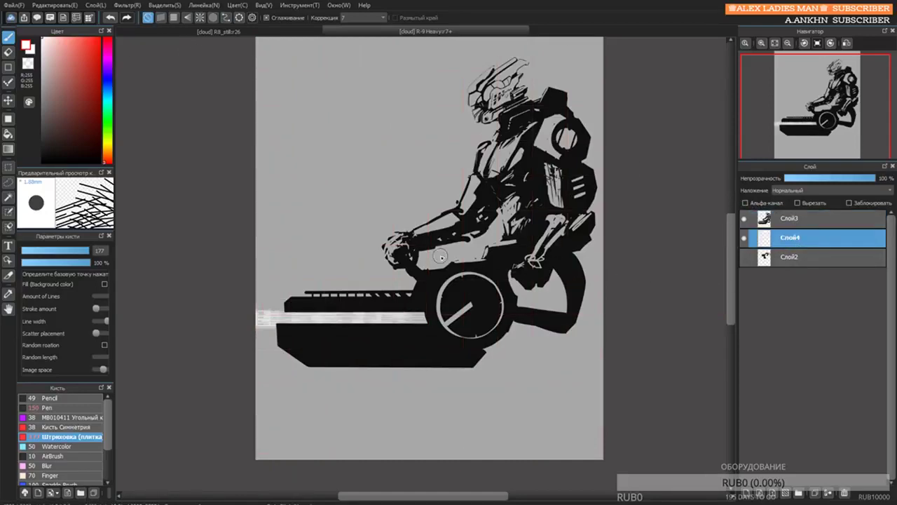
pyautogui.scroll(1, 379, 227)
pyautogui.scroll(-3, 380, 176)
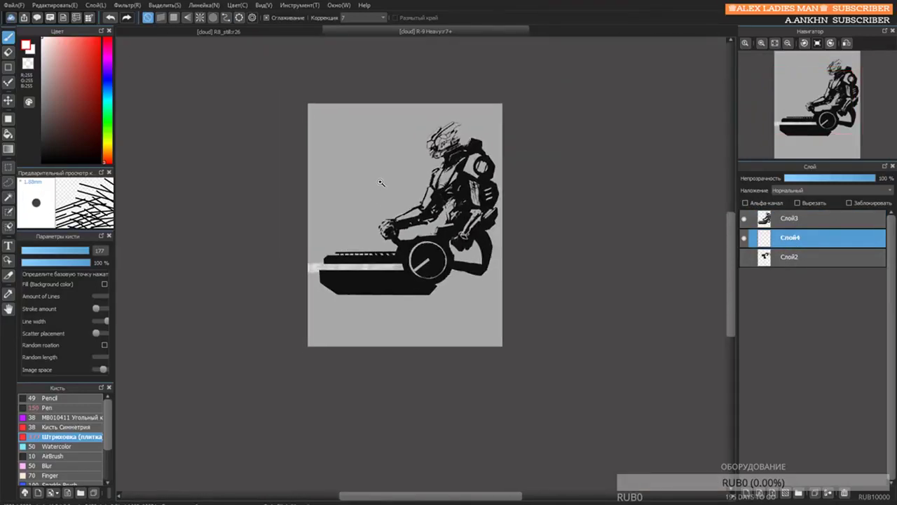
# Enlarge the hatching brush to size 759 and paint vertical white hatching behind the slabs, from their front ends towards the wheel.
pyautogui.hotkey('ctrl', 'z')
pyautogui.moveTo(312, 237)
pyautogui.mouseDown()
pyautogui.moveTo(347, 241)
pyautogui.moveTo(319, 310)
pyautogui.mouseUp()
pyautogui.hotkey('ctrl', 'z')
pyautogui.moveTo(313, 262); pyautogui.dragTo(322, 284)
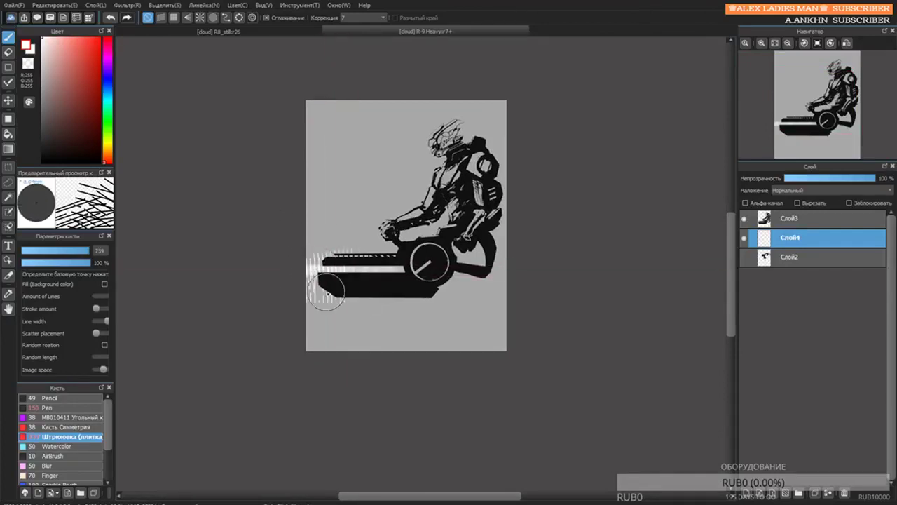
pyautogui.keyDown('ctrl'); pyautogui.click(311, 253); pyautogui.keyUp('ctrl')
pyautogui.moveTo(310, 249)
pyautogui.mouseDown()
pyautogui.moveTo(341, 280)
pyautogui.moveTo(355, 259)
pyautogui.moveTo(387, 256)
pyautogui.mouseUp()
pyautogui.moveTo(428, 213); pyautogui.dragTo(400, 232)
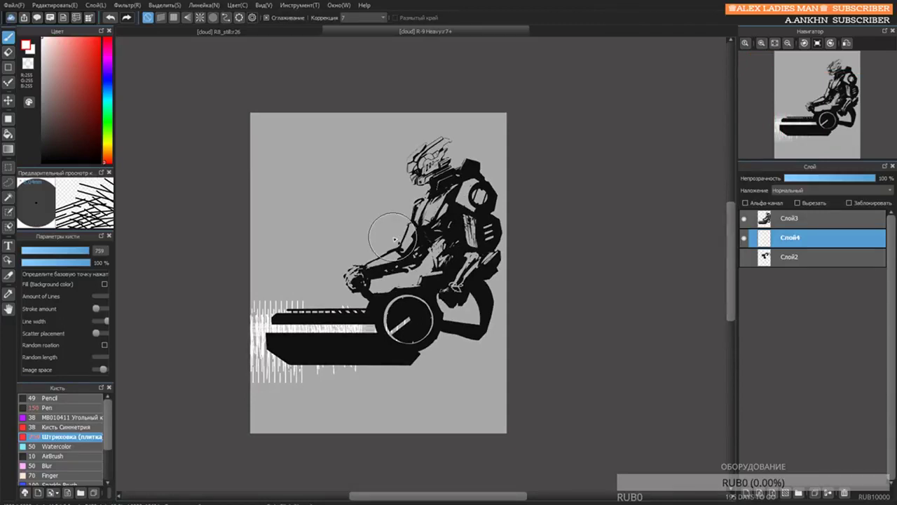
# Sample the slab's near-black colour on Слой3 and try erasing the centre of the wheel with a large eraser.
pyautogui.click(789, 218)
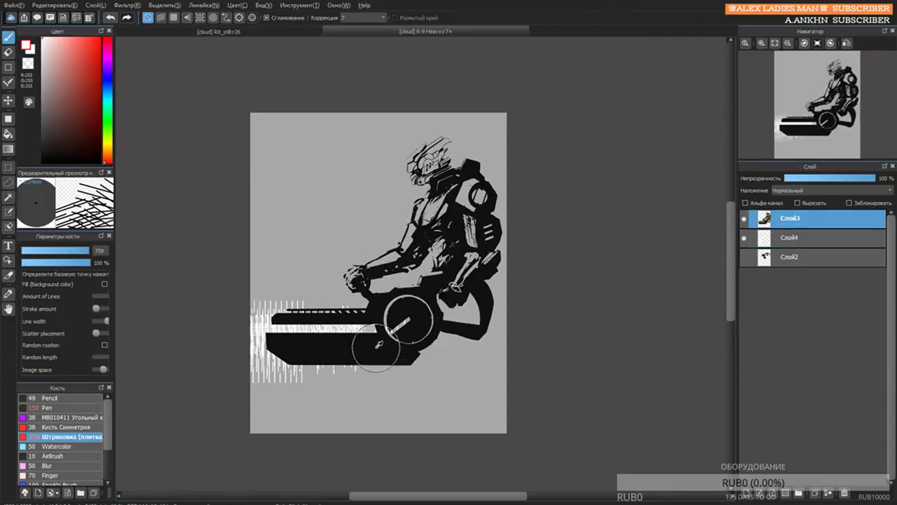
pyautogui.keyDown('alt'); pyautogui.click(376, 347); pyautogui.keyUp('alt')
pyautogui.scroll(1, 455, 250)
pyautogui.moveTo(455, 250); pyautogui.dragTo(391, 382)
pyautogui.moveTo(391, 382)
pyautogui.mouseDown()
pyautogui.moveTo(472, 252)
pyautogui.moveTo(436, 275)
pyautogui.mouseUp()
pyautogui.press('e')
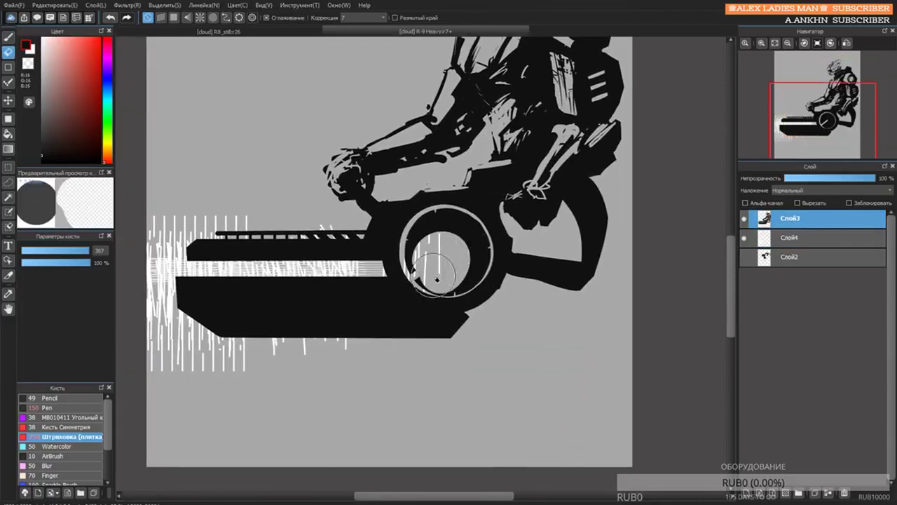
pyautogui.hotkey('ctrl', 'z')
# Trim the ragged ends of the white hatching around the slabs on Слой4 with a size 343 eraser.
pyautogui.click(789, 237)
pyautogui.press(']')
pyautogui.press(']')
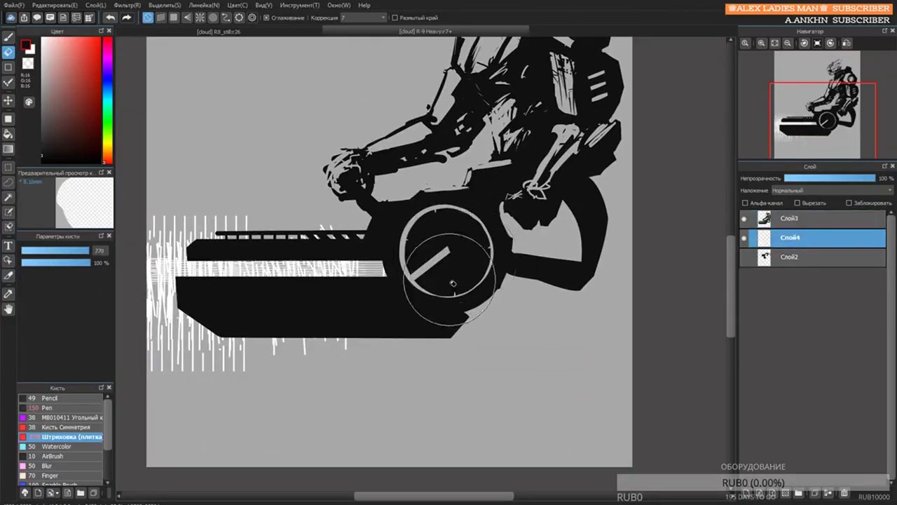
pyautogui.press('[')
pyautogui.press('[')
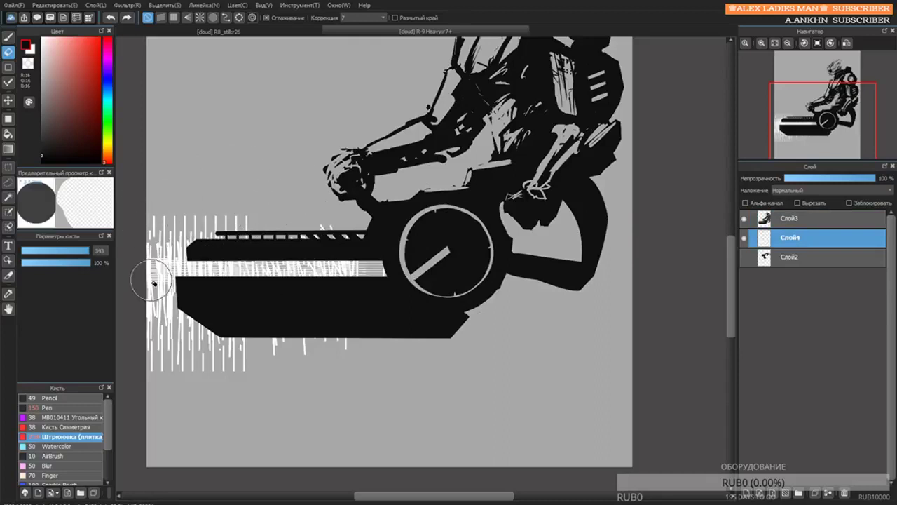
pyautogui.moveTo(132, 367); pyautogui.dragTo(413, 367)
pyautogui.press('[')
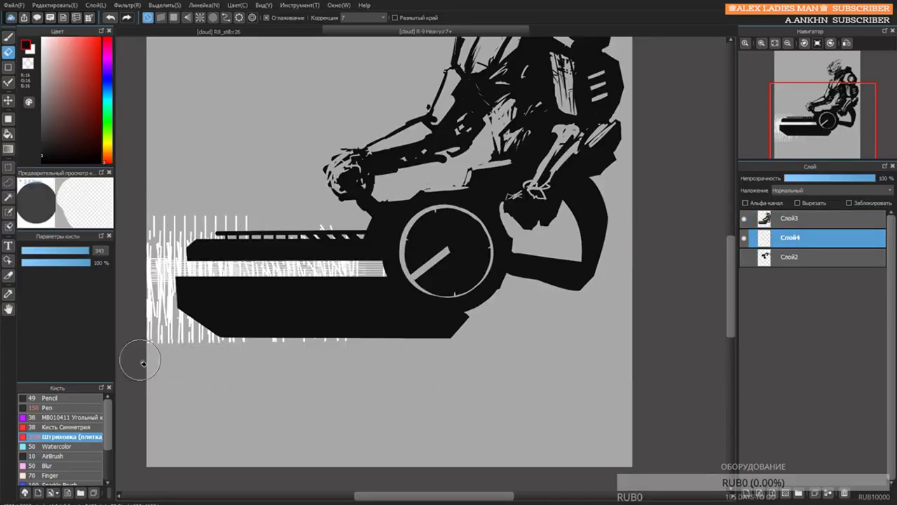
pyautogui.moveTo(130, 222); pyautogui.dragTo(368, 225)
pyautogui.scroll(-4, 480, 216)
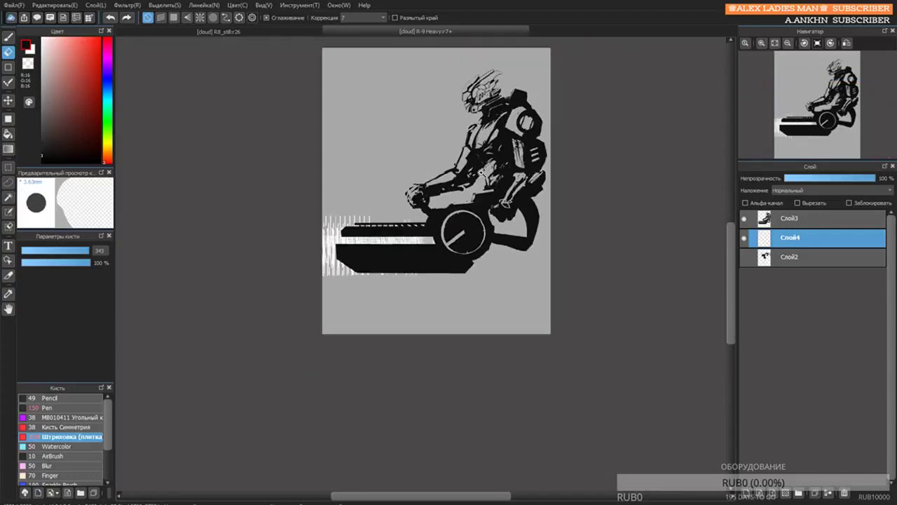
# Make the drawing layer Слой3 active and set the Штриховка (плитка) brush to size 266.
pyautogui.scroll(4, 480, 214)
pyautogui.click(777, 220)
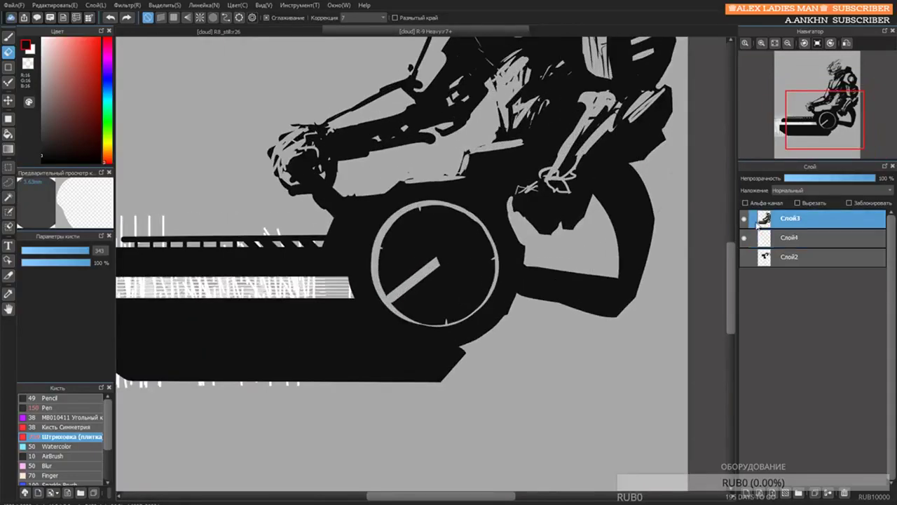
pyautogui.press('b')
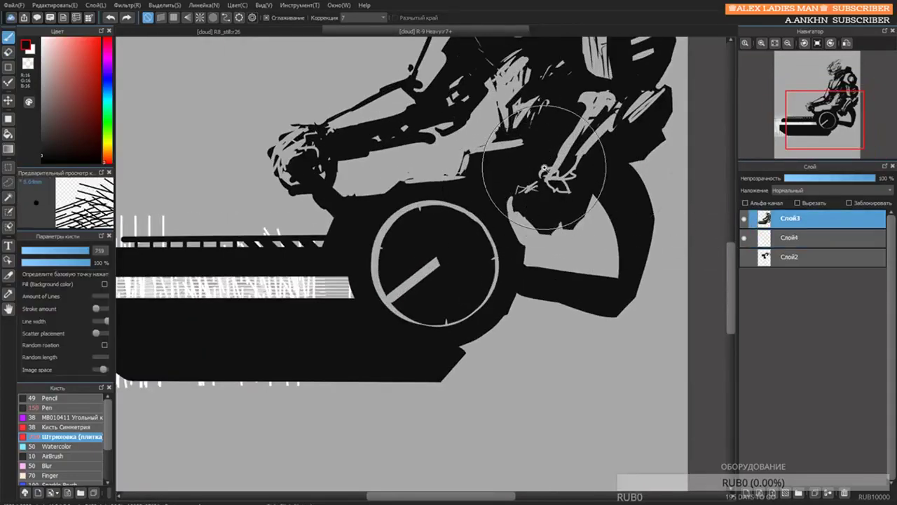
pyautogui.scroll(-2, 497, 196)
pyautogui.scroll(1, 493, 203)
pyautogui.press('e')
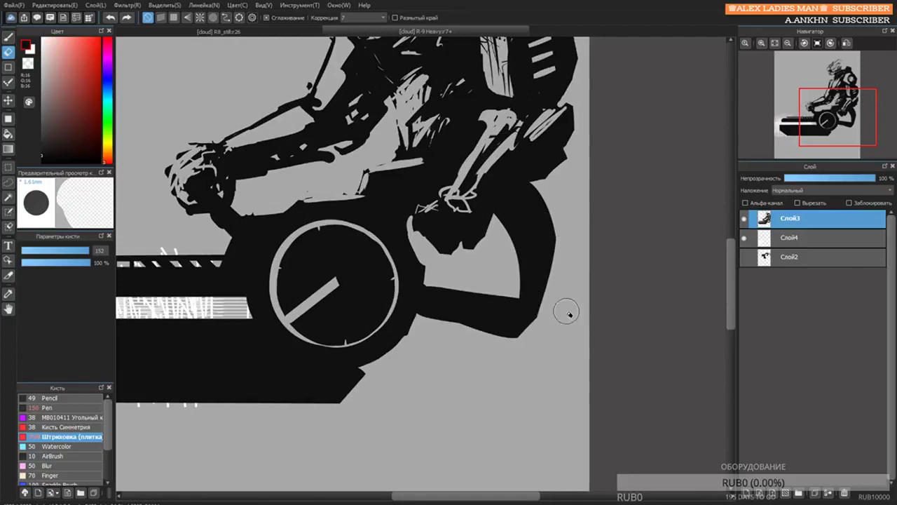
pyautogui.press('b')
pyautogui.press('[')
pyautogui.press('[')
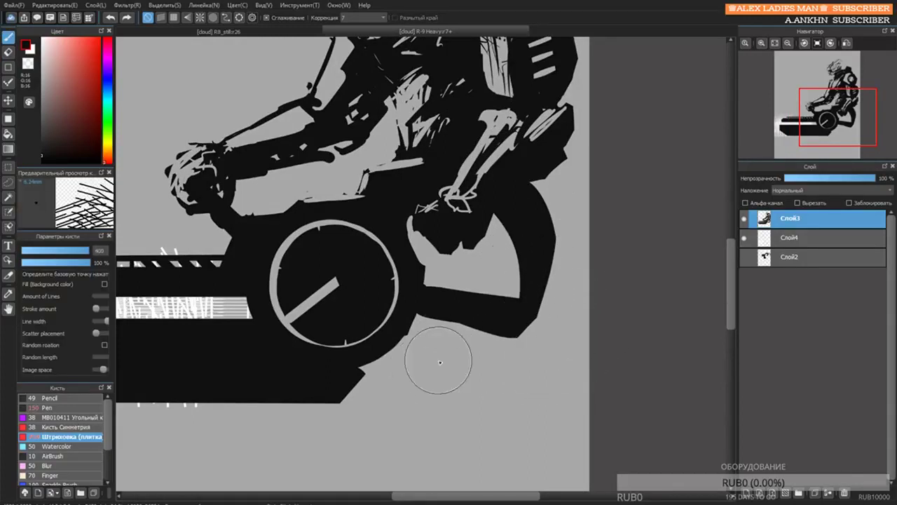
pyautogui.moveTo(459, 186); pyautogui.dragTo(326, 121)
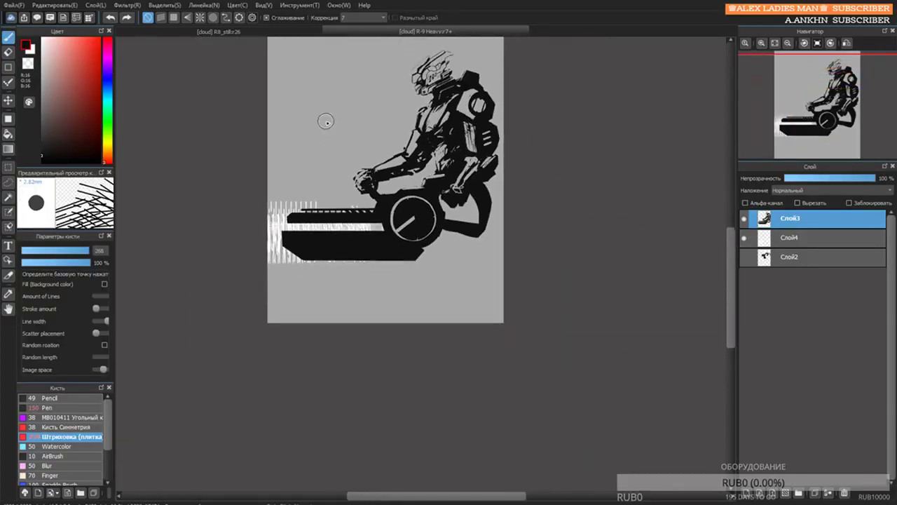
# Lasso the machine with its slabs, wheel and rear frame on Слой3, then cut and paste it onto its own layer.
pyautogui.click(9, 183)
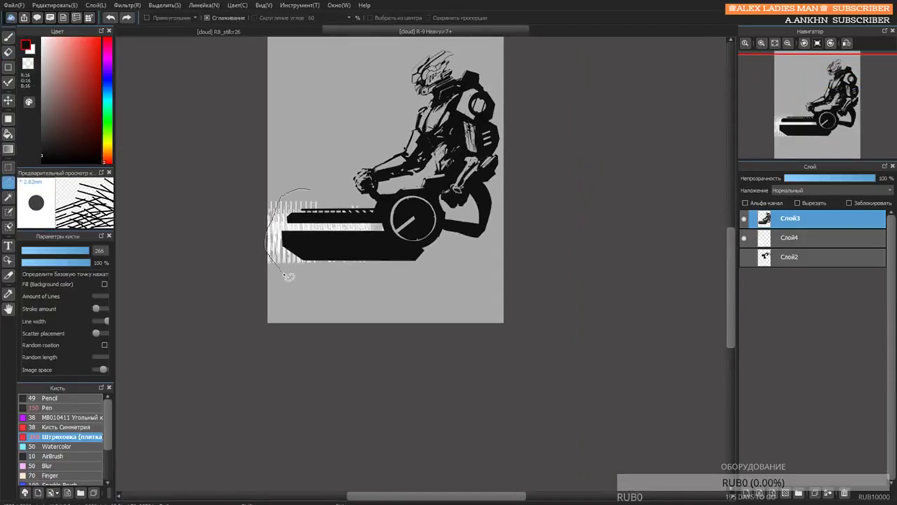
pyautogui.moveTo(288, 276)
pyautogui.mouseDown()
pyautogui.moveTo(369, 297)
pyautogui.moveTo(455, 278)
pyautogui.moveTo(486, 256)
pyautogui.moveTo(509, 219)
pyautogui.mouseUp()
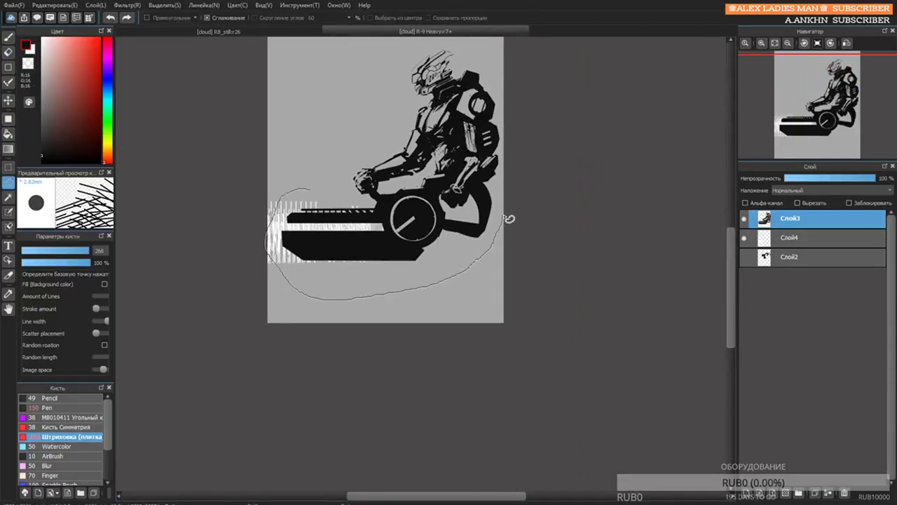
pyautogui.moveTo(485, 181); pyautogui.dragTo(423, 175)
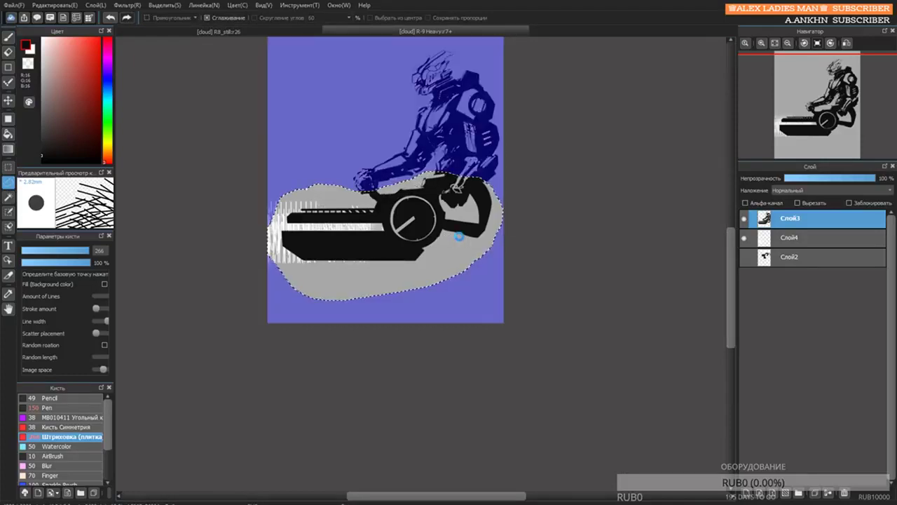
pyautogui.hotkey('ctrl', 'x')
pyautogui.hotkey('ctrl', 'v')
# Clear the selection, hide the machine layer Слой5 and the hatching layer Слой4, and make Слой3 active.
pyautogui.click(744, 218)
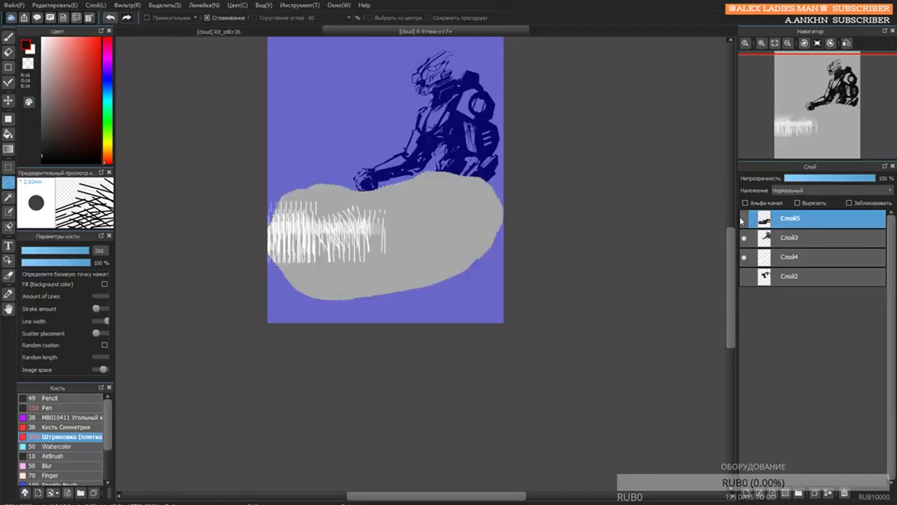
pyautogui.click(571, 270)
pyautogui.hotkey('ctrl', 'd')
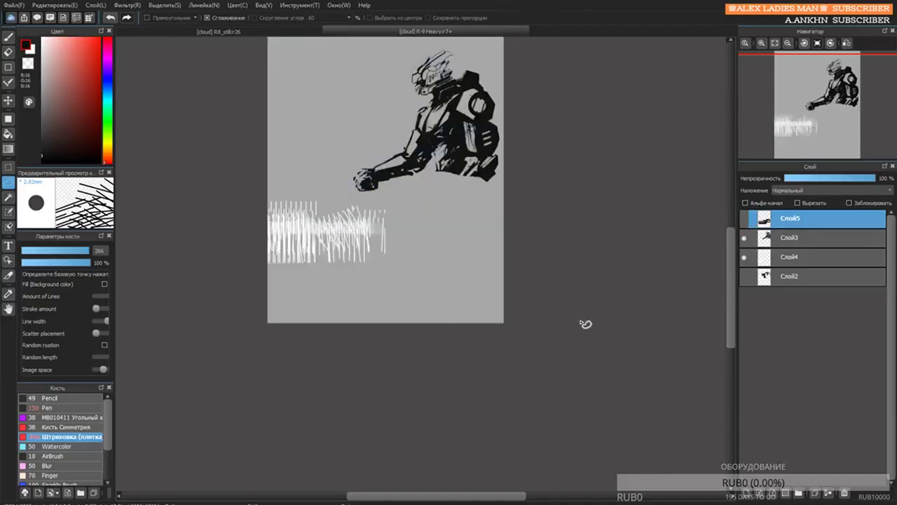
pyautogui.press('b')
pyautogui.click(780, 237)
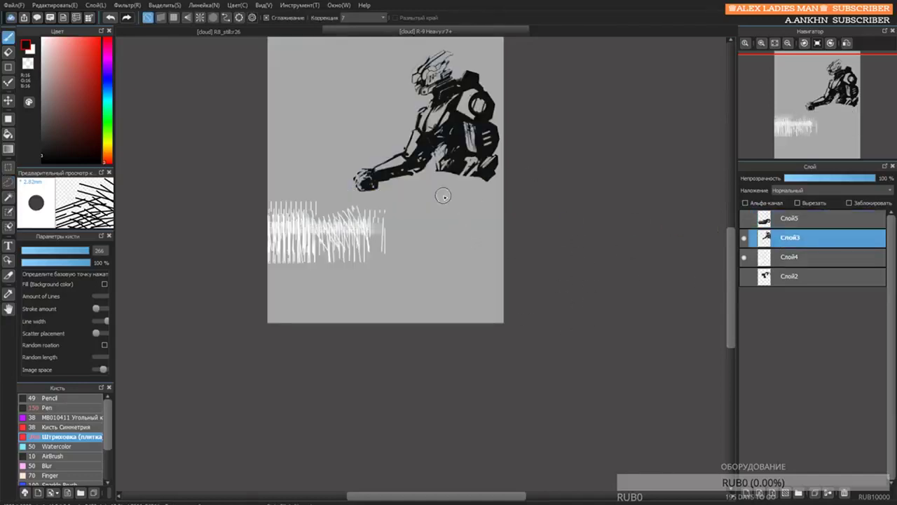
pyautogui.click(742, 257)
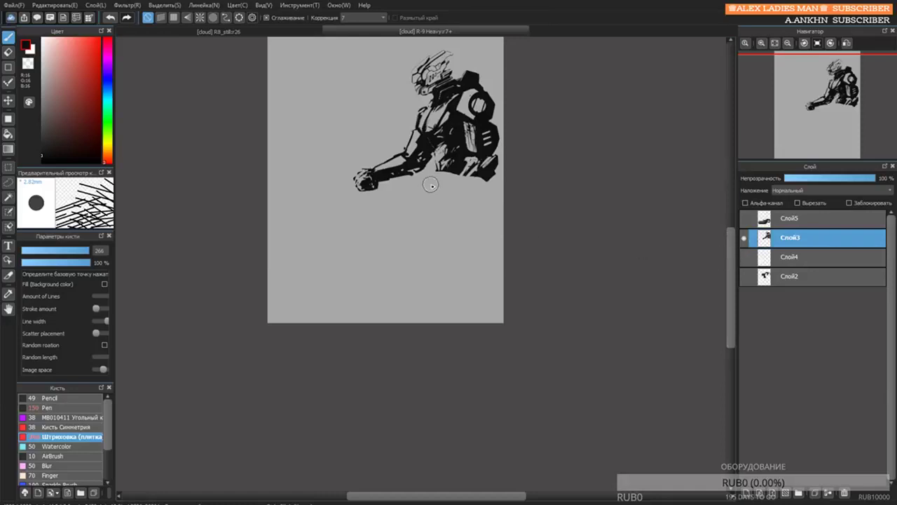
# Switch to the Pen at size 256 and sketch the robot's hips and thighs in near-black below the torso.
pyautogui.moveTo(430, 184); pyautogui.dragTo(418, 228)
pyautogui.hotkey('ctrl', 'z')
pyautogui.click(49, 398)
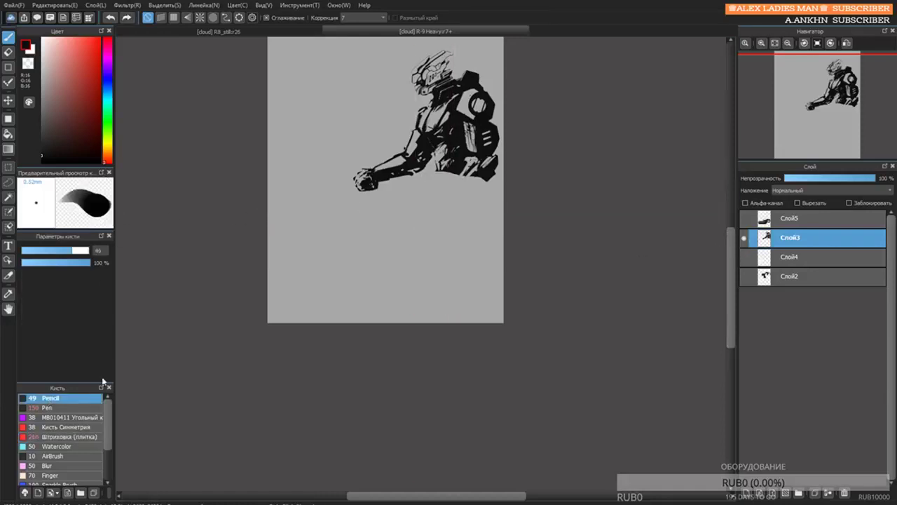
pyautogui.click(77, 408)
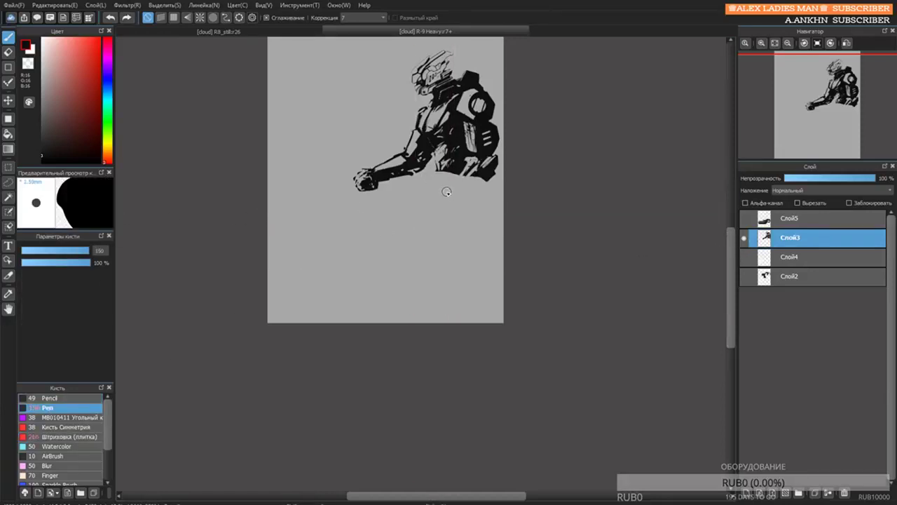
pyautogui.moveTo(439, 178)
pyautogui.mouseDown()
pyautogui.moveTo(410, 239)
pyautogui.moveTo(447, 199)
pyautogui.moveTo(479, 196)
pyautogui.moveTo(447, 202)
pyautogui.moveTo(468, 214)
pyautogui.moveTo(489, 185)
pyautogui.moveTo(492, 209)
pyautogui.moveTo(455, 242)
pyautogui.moveTo(475, 264)
pyautogui.mouseUp()
pyautogui.hotkey('ctrl', 'z')
pyautogui.press(']')
pyautogui.press(']')
pyautogui.moveTo(450, 209); pyautogui.dragTo(445, 266)
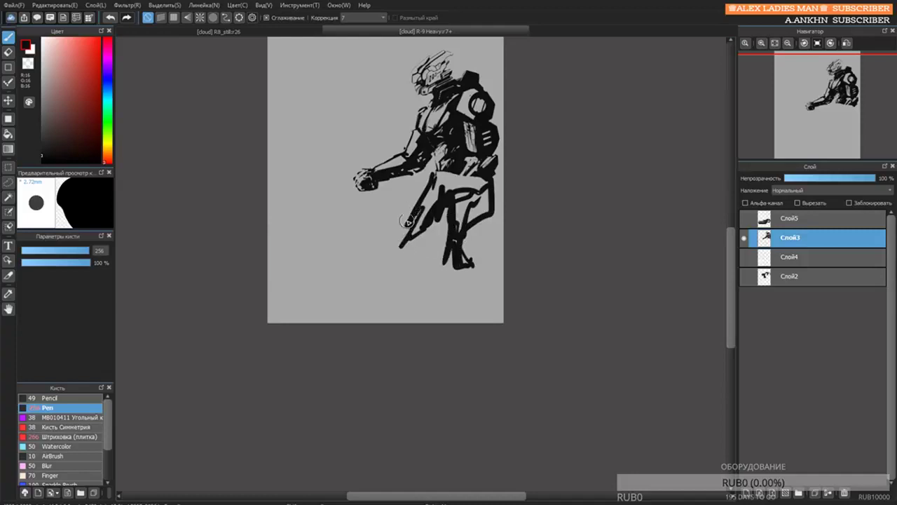
# Sketch the robot's knees and both lower legs with thick near-black pen strokes down towards the canvas edge.
pyautogui.moveTo(406, 222)
pyautogui.mouseDown()
pyautogui.moveTo(418, 198)
pyautogui.moveTo(395, 231)
pyautogui.moveTo(423, 243)
pyautogui.moveTo(387, 278)
pyautogui.mouseUp()
pyautogui.moveTo(390, 242); pyautogui.dragTo(405, 258)
pyautogui.moveTo(476, 238); pyautogui.dragTo(463, 254)
pyautogui.moveTo(391, 242)
pyautogui.mouseDown()
pyautogui.moveTo(415, 305)
pyautogui.moveTo(422, 275)
pyautogui.moveTo(386, 236)
pyautogui.moveTo(409, 259)
pyautogui.moveTo(439, 225)
pyautogui.moveTo(455, 283)
pyautogui.moveTo(490, 222)
pyautogui.moveTo(487, 234)
pyautogui.moveTo(494, 234)
pyautogui.moveTo(458, 242)
pyautogui.moveTo(479, 284)
pyautogui.moveTo(456, 264)
pyautogui.moveTo(491, 249)
pyautogui.moveTo(480, 250)
pyautogui.moveTo(496, 251)
pyautogui.moveTo(513, 277)
pyautogui.moveTo(414, 277)
pyautogui.moveTo(424, 301)
pyautogui.moveTo(428, 269)
pyautogui.moveTo(417, 318)
pyautogui.moveTo(404, 291)
pyautogui.moveTo(413, 313)
pyautogui.moveTo(405, 327)
pyautogui.moveTo(420, 320)
pyautogui.moveTo(439, 285)
pyautogui.mouseUp()
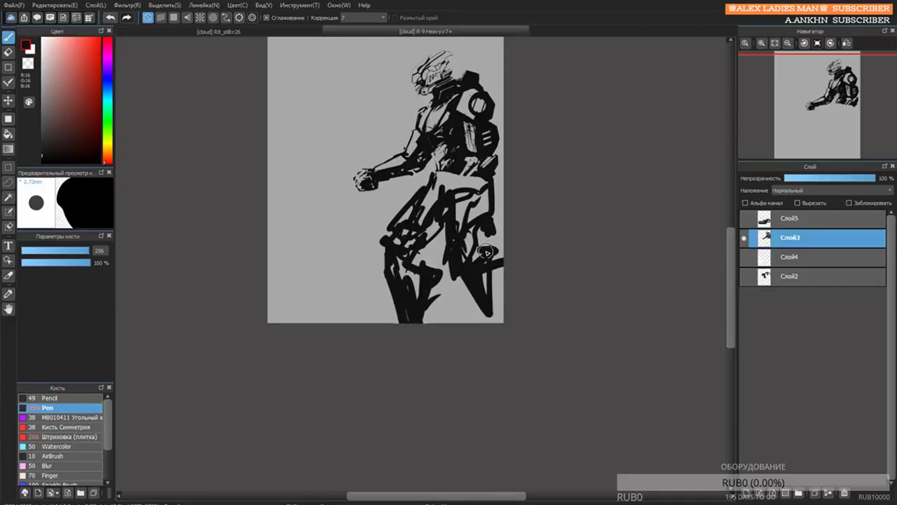
pyautogui.moveTo(485, 252)
pyautogui.mouseDown()
pyautogui.moveTo(501, 313)
pyautogui.moveTo(469, 254)
pyautogui.moveTo(429, 253)
pyautogui.moveTo(441, 215)
pyautogui.moveTo(423, 183)
pyautogui.moveTo(393, 236)
pyautogui.mouseUp()
# Erase thin light streaks into the front thigh and knee of the sketched legs.
pyautogui.press('e')
pyautogui.hotkey('ctrl', 'z')
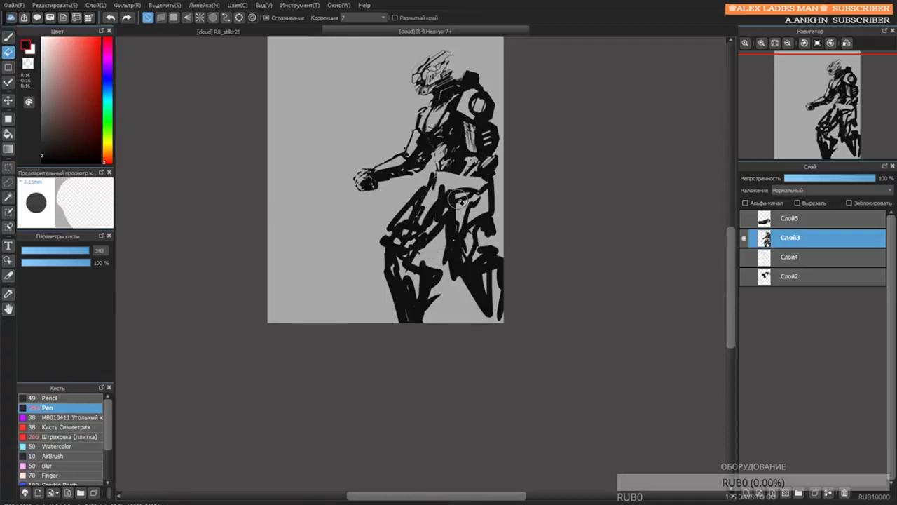
pyautogui.moveTo(457, 200)
pyautogui.mouseDown()
pyautogui.moveTo(414, 222)
pyautogui.moveTo(419, 229)
pyautogui.mouseUp()
pyautogui.moveTo(407, 232)
pyautogui.mouseDown()
pyautogui.moveTo(435, 197)
pyautogui.moveTo(391, 233)
pyautogui.mouseUp()
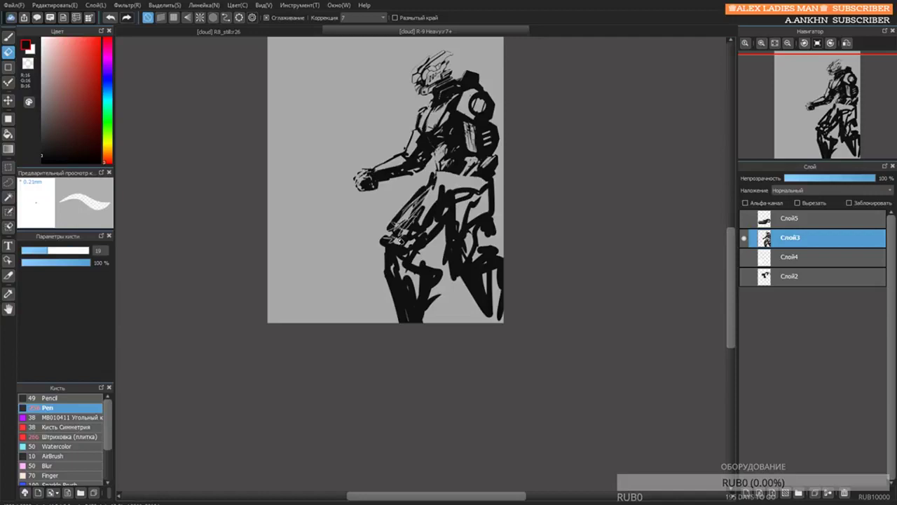
# Toggle the machine layer Слой5 on and off to compare the figure with and without it, leaving it hidden.
pyautogui.click(744, 219)
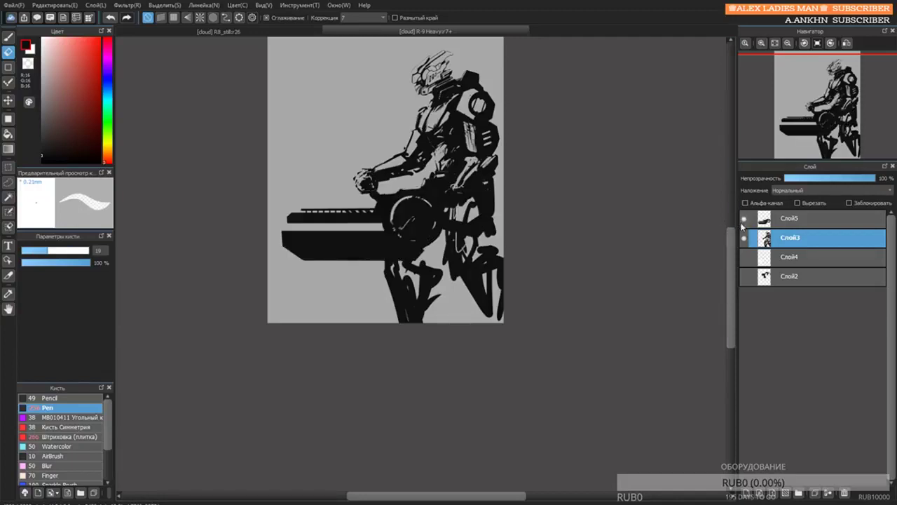
pyautogui.click(744, 218)
pyautogui.click(745, 218)
pyautogui.click(746, 217)
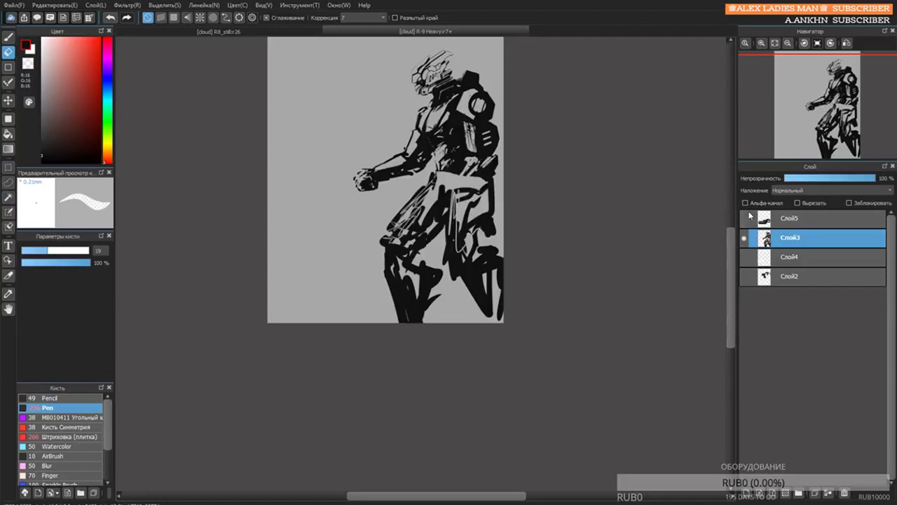
# Toggle the machine layer Слой5 and the figure layer Слой3 to compare the legs with and without the machine, leaving Слой5 hidden.
pyautogui.click(747, 217)
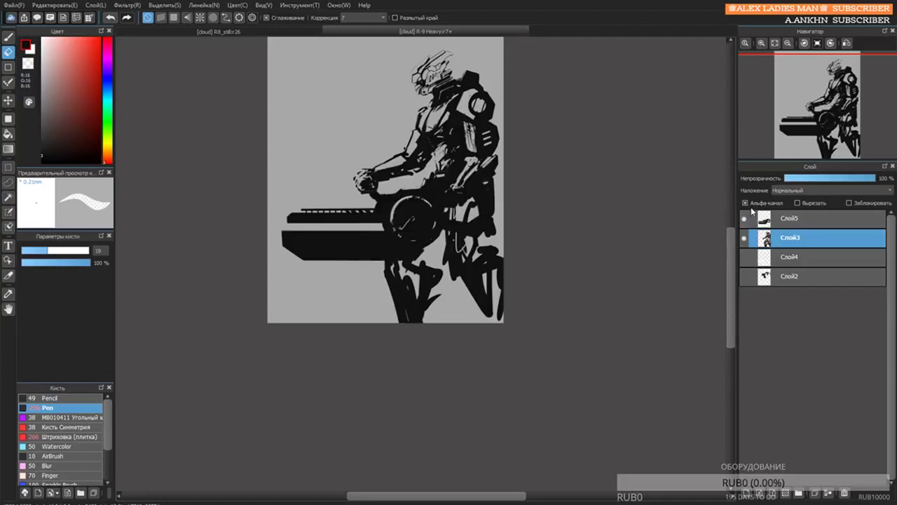
pyautogui.click(745, 218)
pyautogui.click(747, 217)
pyautogui.press('b')
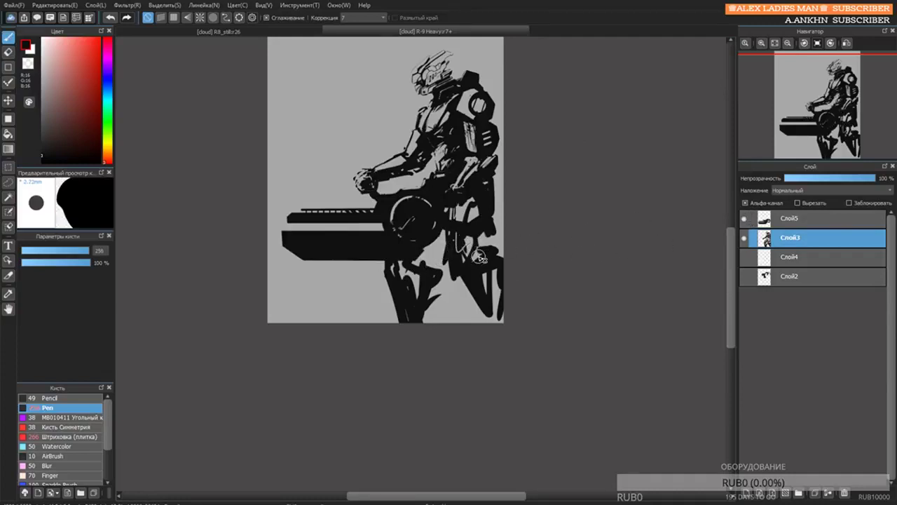
pyautogui.moveTo(477, 257); pyautogui.dragTo(473, 285)
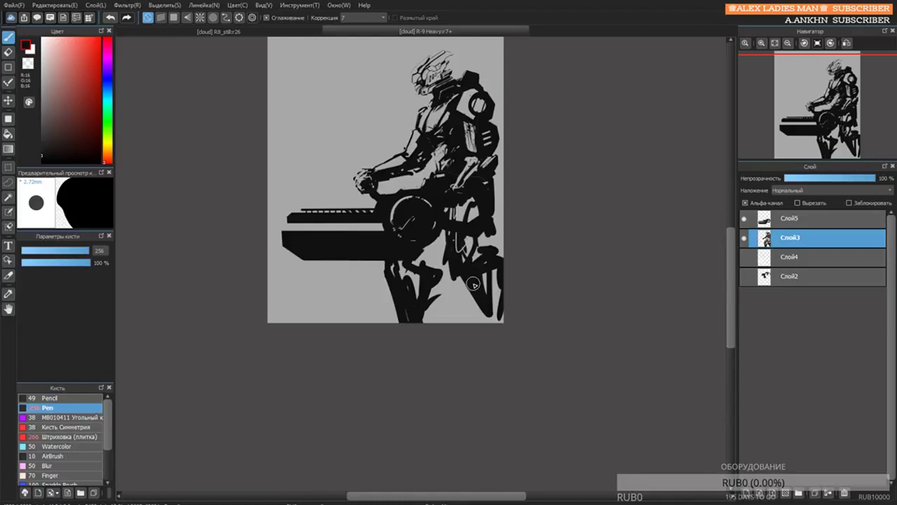
pyautogui.click(745, 238)
pyautogui.click(745, 239)
pyautogui.click(743, 218)
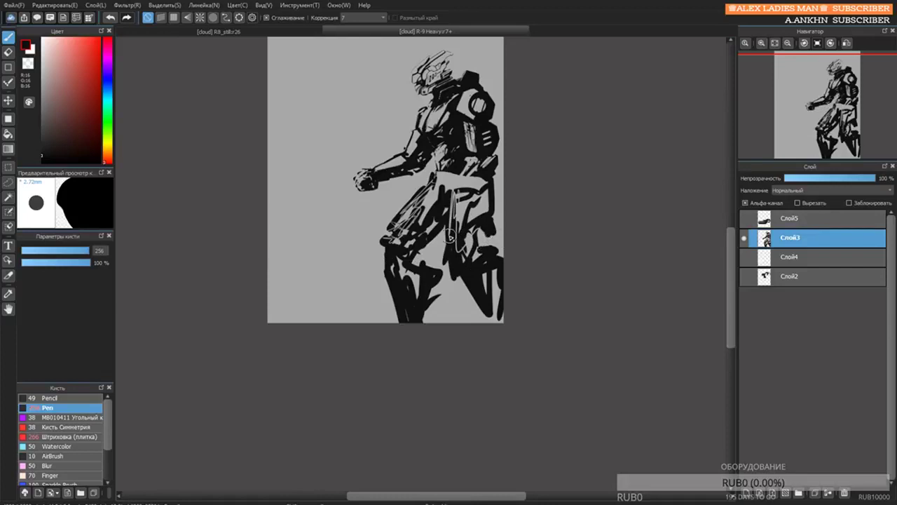
pyautogui.click(744, 218)
pyautogui.click(746, 219)
pyautogui.press('v')
pyautogui.press('b')
pyautogui.press('v')
pyautogui.click(9, 182)
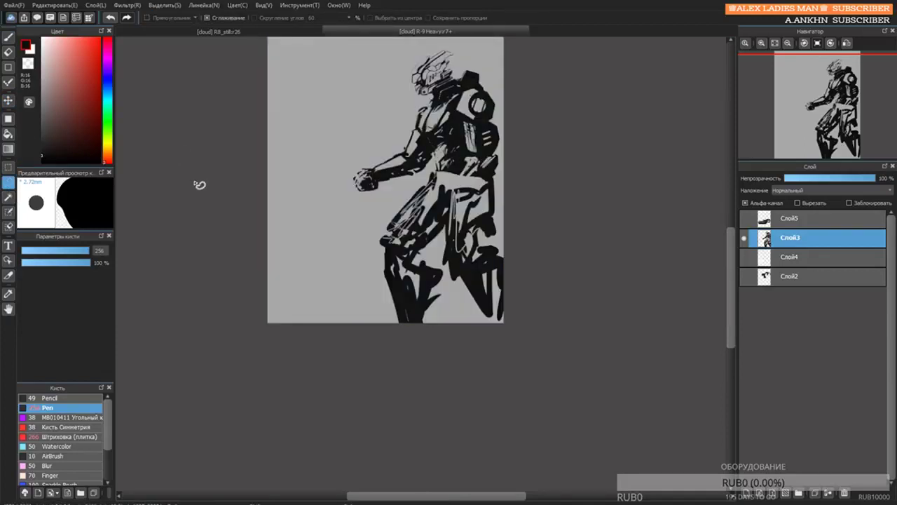
pyautogui.press('b')
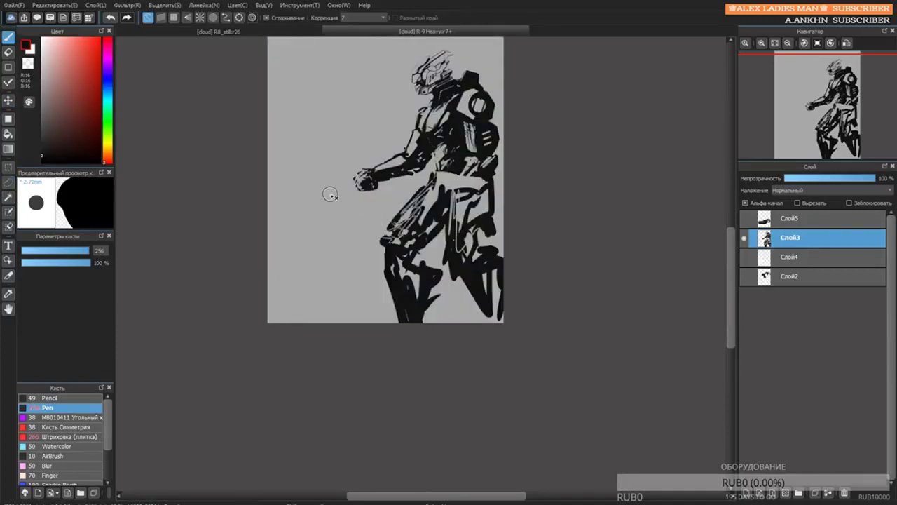
pyautogui.click(81, 398)
pyautogui.click(80, 407)
pyautogui.click(746, 223)
pyautogui.click(746, 223)
pyautogui.moveTo(83, 253); pyautogui.dragTo(71, 253)
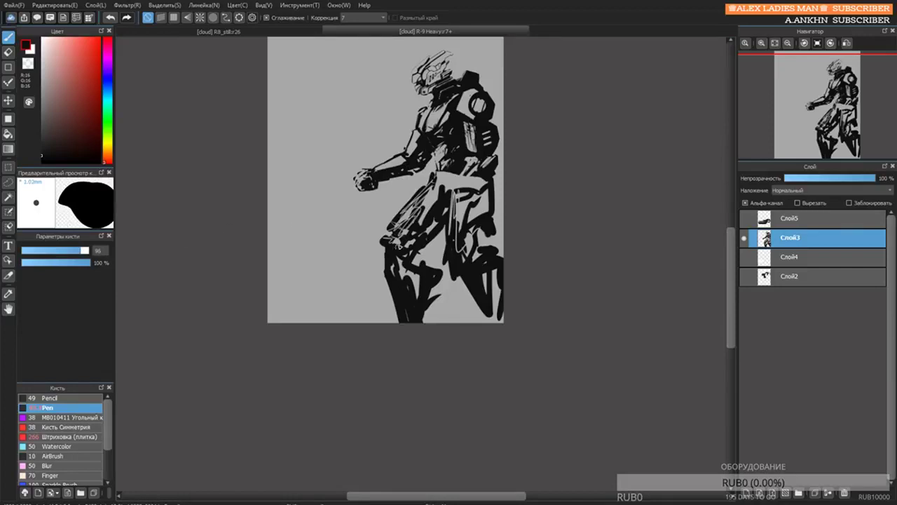
pyautogui.press('v')
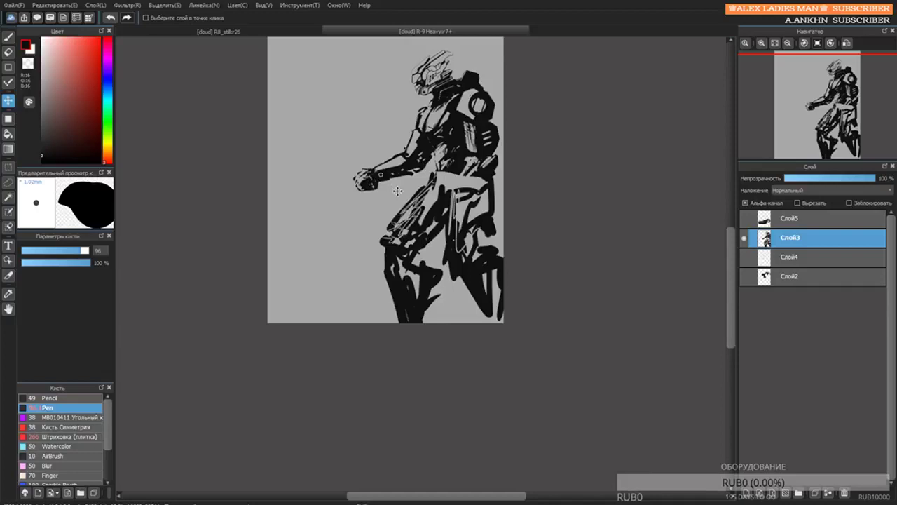
pyautogui.moveTo(458, 189); pyautogui.dragTo(464, 189)
pyautogui.press('b')
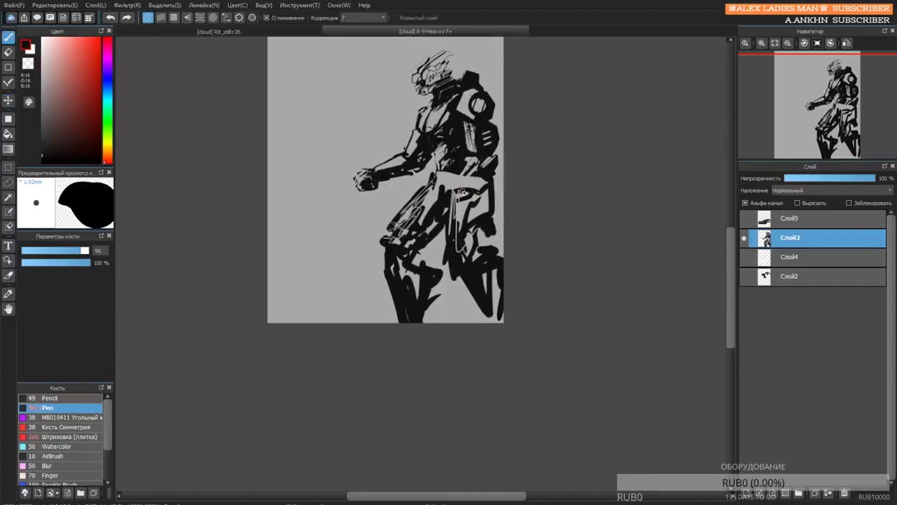
pyautogui.moveTo(475, 231); pyautogui.dragTo(475, 225)
pyautogui.press(']')
pyautogui.press(']')
pyautogui.press(']')
pyautogui.press(']')
pyautogui.press(']')
pyautogui.press(']')
pyautogui.press(']')
pyautogui.press(']')
pyautogui.press(']')
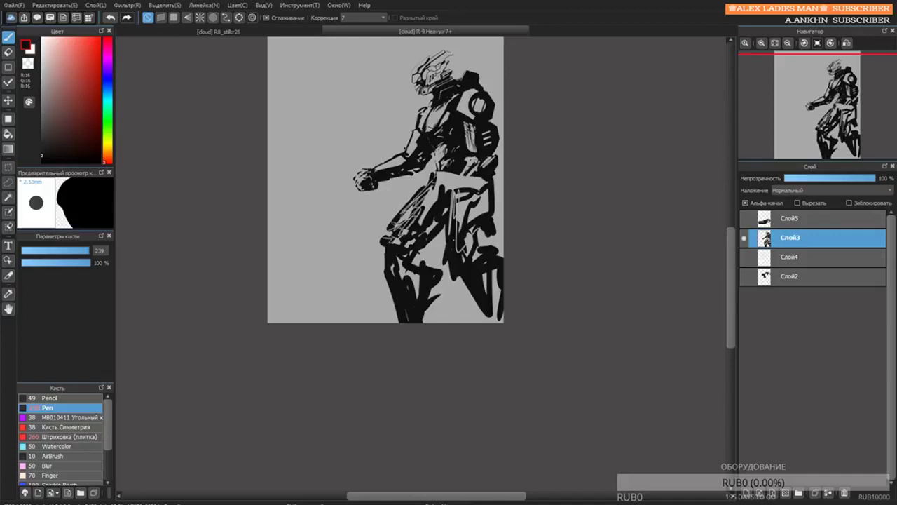
# Toggle layers Слой3, Слой4 and Слой5 to compare the figure, hatching and machine, leaving only the figure layer Слой3 visible.
pyautogui.click(744, 238)
pyautogui.click(744, 238)
pyautogui.click(744, 218)
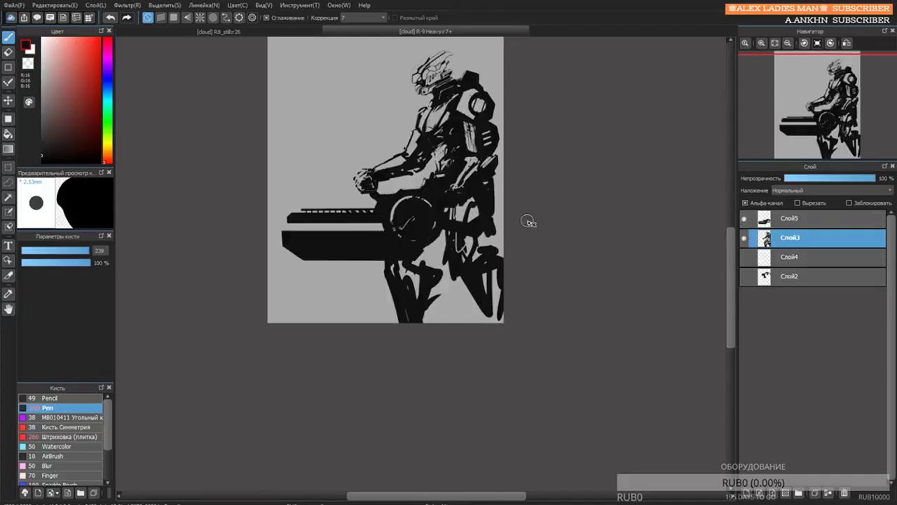
pyautogui.click(744, 257)
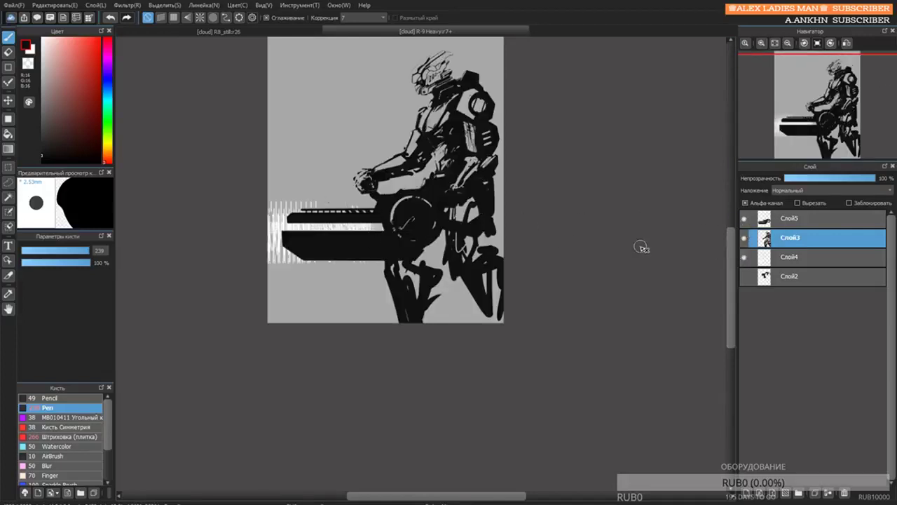
pyautogui.click(744, 257)
pyautogui.click(744, 237)
pyautogui.click(77, 399)
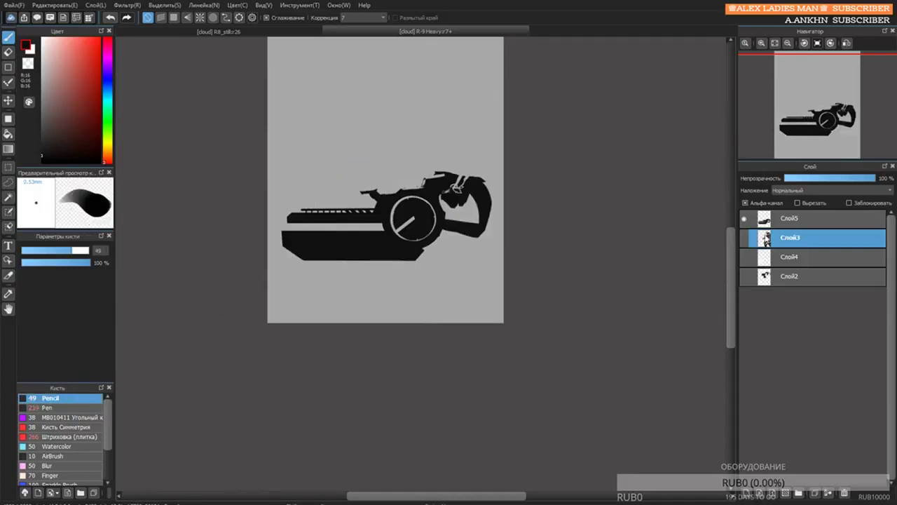
pyautogui.click(745, 238)
pyautogui.click(744, 219)
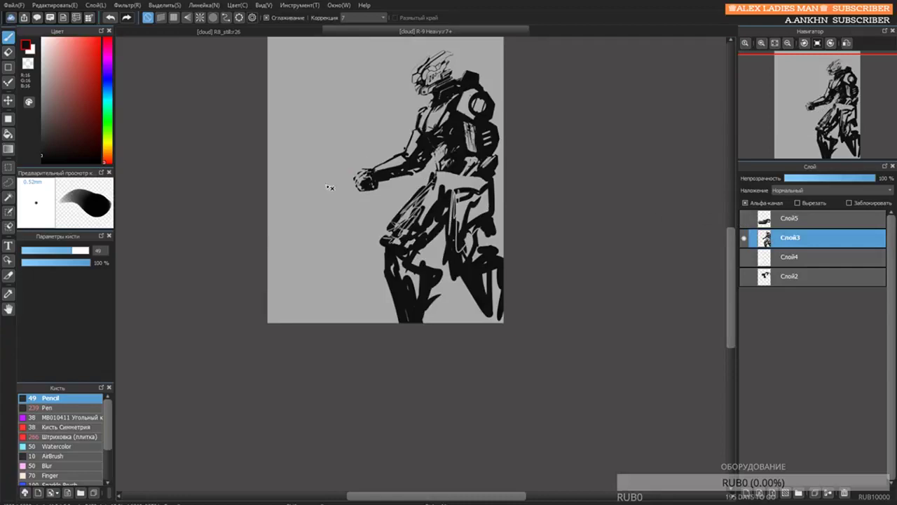
pyautogui.keyDown('alt'); pyautogui.click(361, 164); pyautogui.keyUp('alt')
pyautogui.keyDown('alt'); pyautogui.click(434, 135); pyautogui.keyUp('alt')
pyautogui.scroll(5, 433, 136)
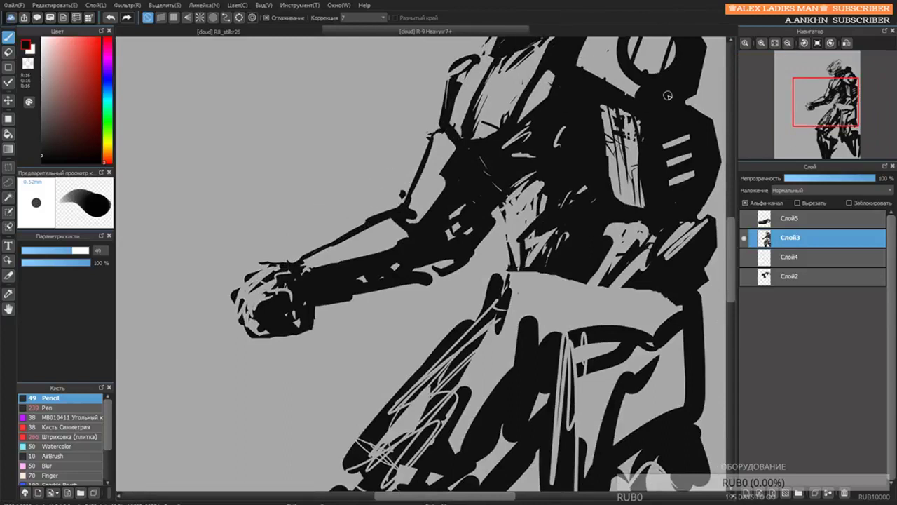
pyautogui.scroll(1, 403, 200)
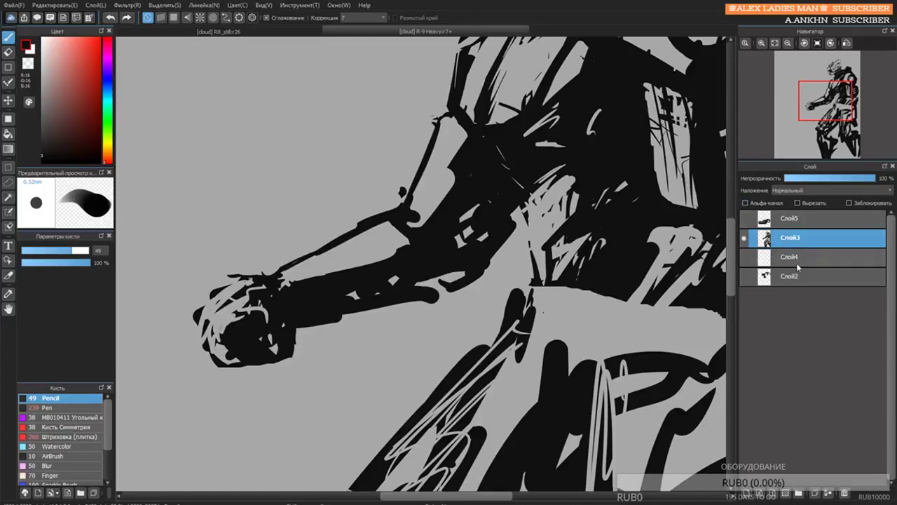
pyautogui.click(47, 407)
pyautogui.moveTo(557, 228); pyautogui.dragTo(537, 266)
pyautogui.hotkey('ctrl', 'z')
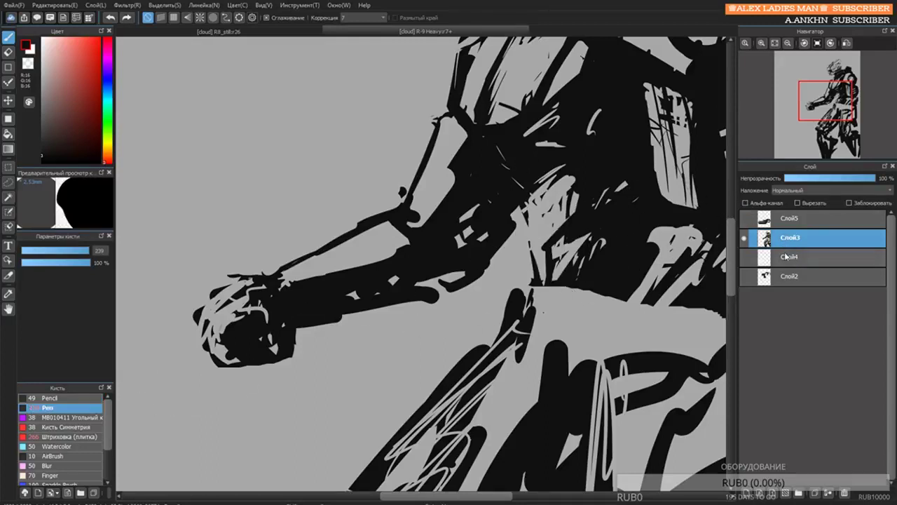
# Set the Pen to size 184 and fill the gaps in the robot's front knee and shin with near-black strokes.
pyautogui.scroll(-3, 558, 155)
pyautogui.scroll(-1, 557, 118)
pyautogui.moveTo(592, 138); pyautogui.dragTo(535, 176)
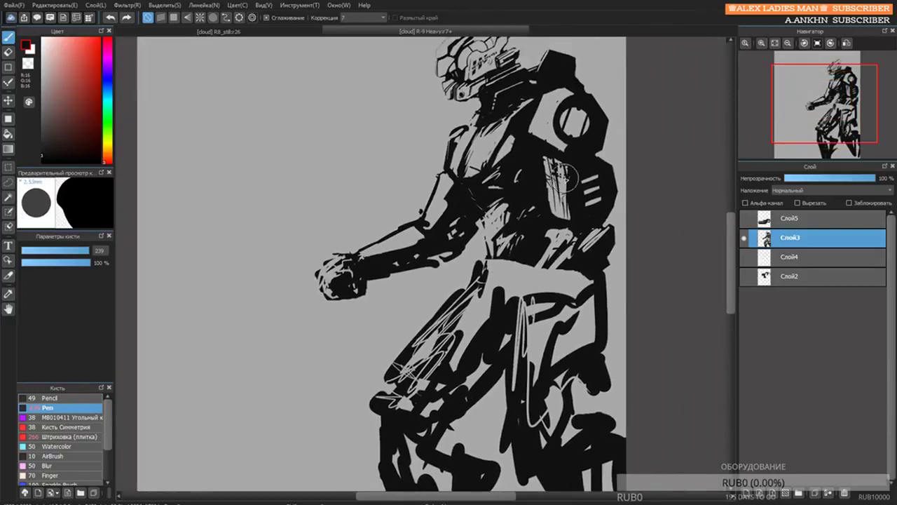
pyautogui.press('[')
pyautogui.press('[')
pyautogui.press('[')
pyautogui.press('[')
pyautogui.press('[')
pyautogui.press('[')
pyautogui.press('e')
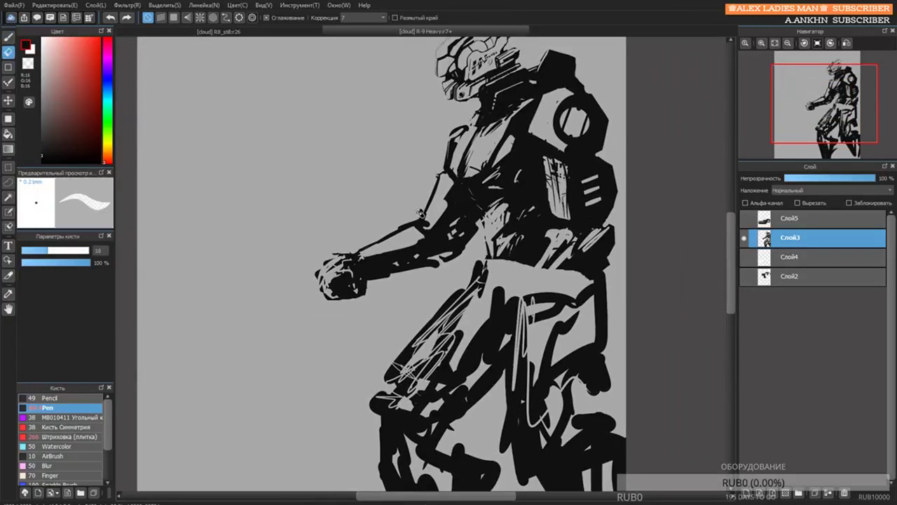
pyautogui.scroll(-2, 462, 253)
pyautogui.press('p')
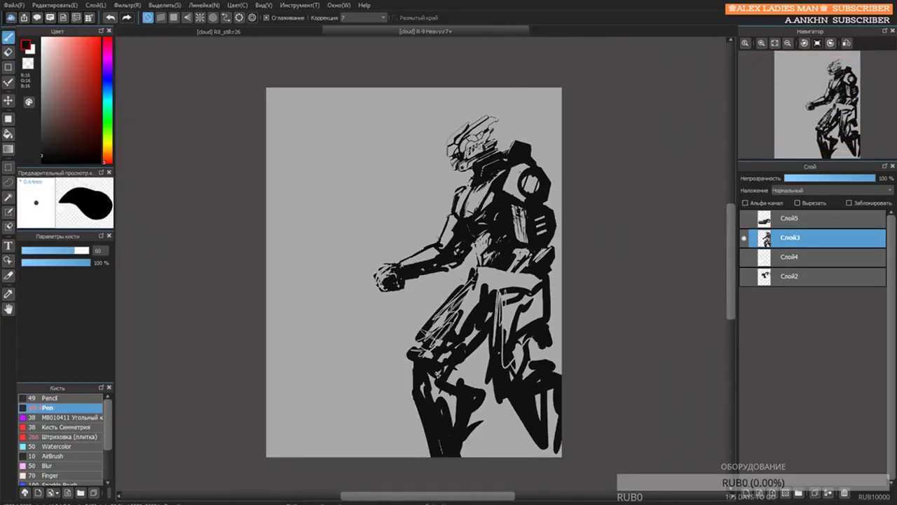
pyautogui.press(']')
pyautogui.press(']')
pyautogui.press(']')
pyautogui.press(']')
pyautogui.press(']')
pyautogui.moveTo(455, 396); pyautogui.dragTo(462, 439)
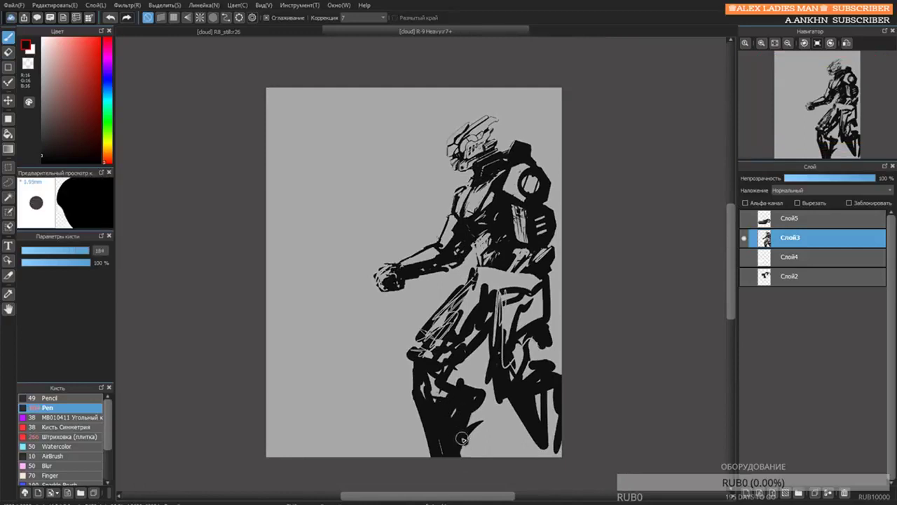
pyautogui.moveTo(440, 397)
pyautogui.mouseDown()
pyautogui.moveTo(417, 384)
pyautogui.moveTo(413, 404)
pyautogui.moveTo(409, 392)
pyautogui.moveTo(411, 420)
pyautogui.mouseUp()
# Bulk out the rear knee, fill the rear lower leg solid near-black and widen the outer edge of the front knee.
pyautogui.scroll(2, 420, 392)
pyautogui.scroll(1, 423, 385)
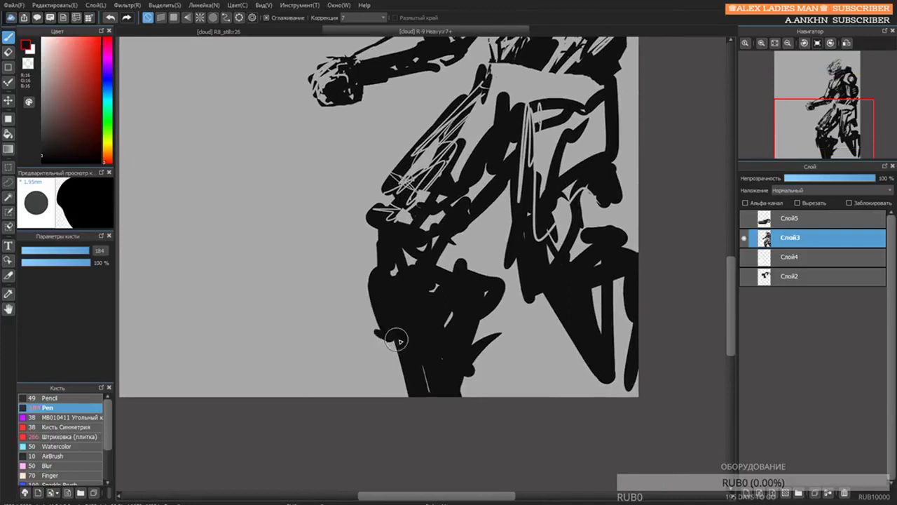
pyautogui.moveTo(615, 289); pyautogui.dragTo(560, 302)
pyautogui.moveTo(474, 269)
pyautogui.mouseDown()
pyautogui.moveTo(481, 316)
pyautogui.moveTo(495, 304)
pyautogui.mouseUp()
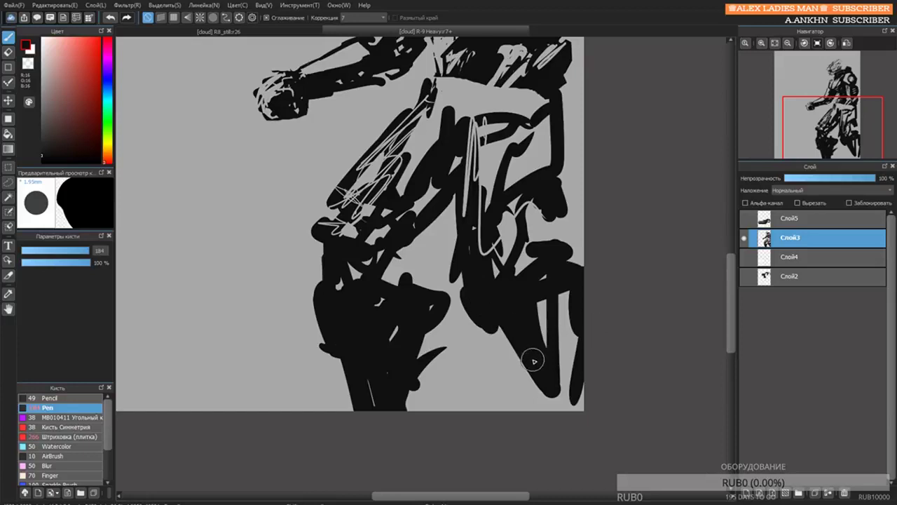
pyautogui.moveTo(532, 360)
pyautogui.mouseDown()
pyautogui.moveTo(563, 391)
pyautogui.moveTo(565, 297)
pyautogui.moveTo(571, 386)
pyautogui.moveTo(557, 372)
pyautogui.moveTo(574, 406)
pyautogui.moveTo(561, 333)
pyautogui.moveTo(540, 316)
pyautogui.mouseUp()
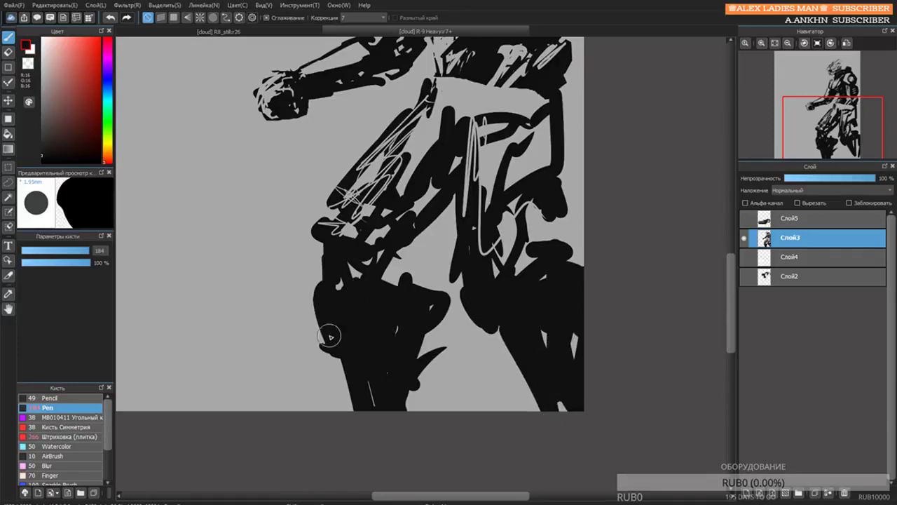
pyautogui.moveTo(330, 336); pyautogui.dragTo(311, 307)
# Erase light edge highlights into both knees and the front shin with the eraser at size 63.
pyautogui.press('e')
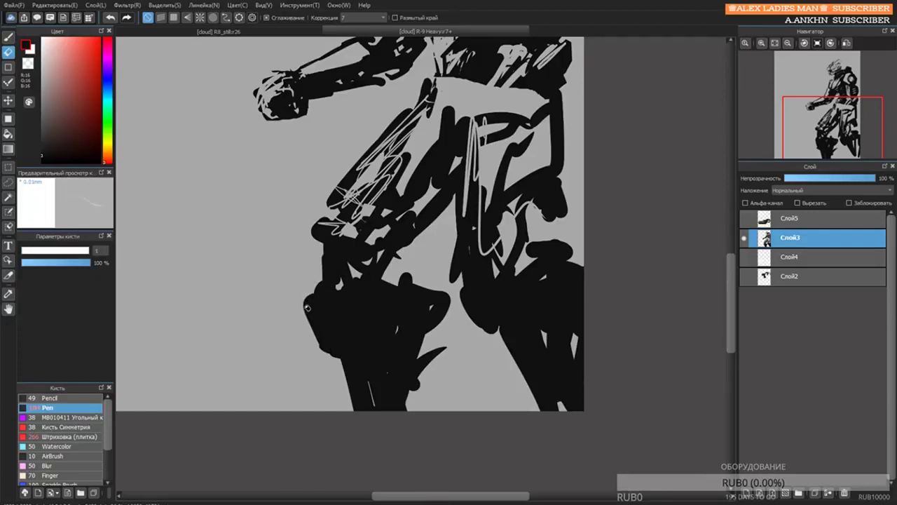
pyautogui.press(']')
pyautogui.press(']')
pyautogui.press(']')
pyautogui.press(']')
pyautogui.moveTo(308, 306)
pyautogui.mouseDown()
pyautogui.moveTo(343, 308)
pyautogui.moveTo(307, 305)
pyautogui.moveTo(320, 341)
pyautogui.mouseUp()
pyautogui.moveTo(349, 372); pyautogui.dragTo(353, 381)
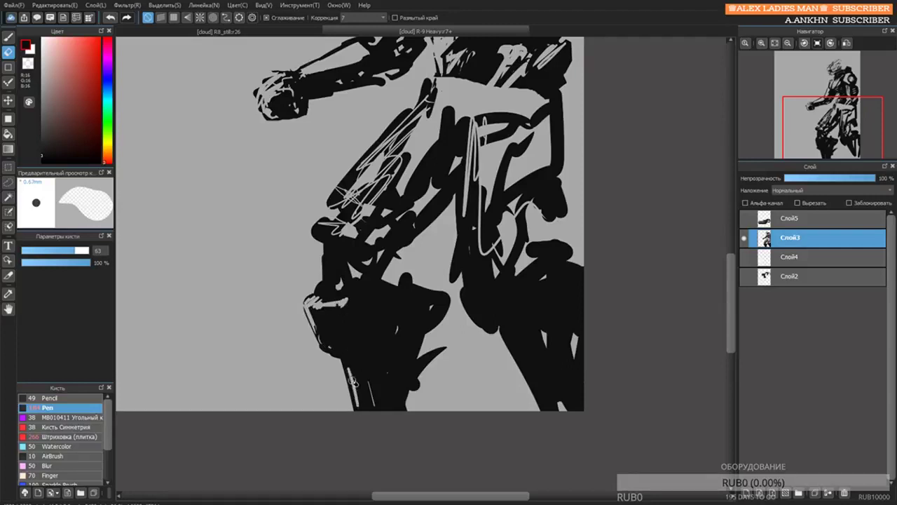
pyautogui.moveTo(481, 297)
pyautogui.mouseDown()
pyautogui.moveTo(485, 319)
pyautogui.moveTo(477, 314)
pyautogui.mouseUp()
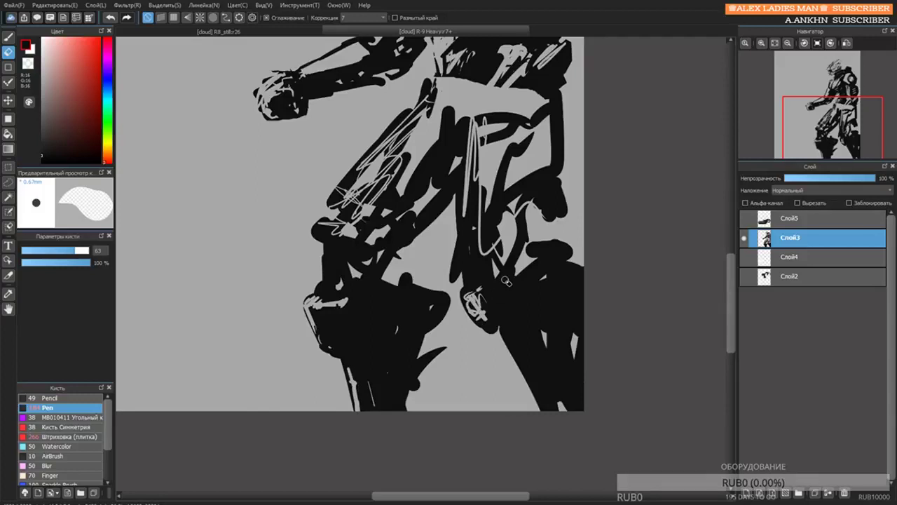
pyautogui.moveTo(495, 293)
pyautogui.mouseDown()
pyautogui.moveTo(487, 322)
pyautogui.moveTo(491, 285)
pyautogui.moveTo(484, 313)
pyautogui.moveTo(496, 332)
pyautogui.mouseUp()
# Fill the thighs, the rear hip and the pale gap at the pelvis with near-black Pen strokes at size 184.
pyautogui.scroll(-2, 387, 185)
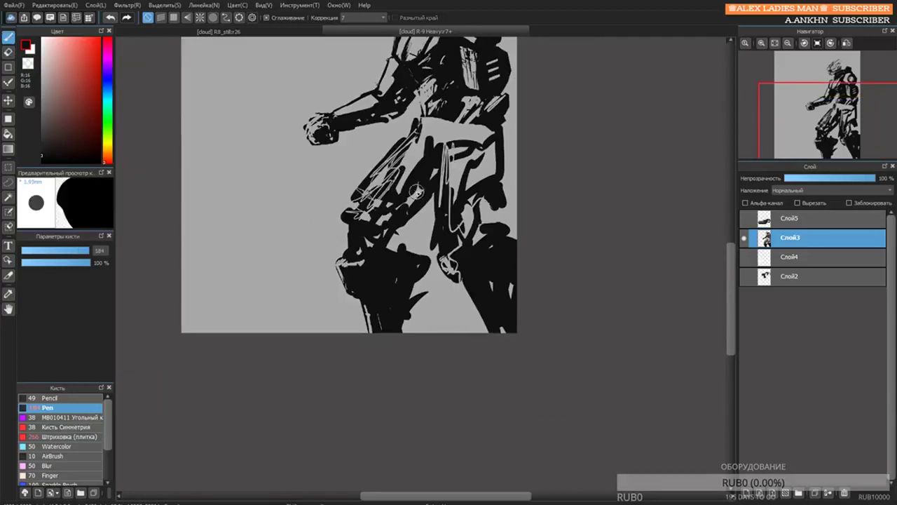
pyautogui.press('b')
pyautogui.moveTo(422, 184)
pyautogui.mouseDown()
pyautogui.moveTo(388, 205)
pyautogui.moveTo(431, 164)
pyautogui.moveTo(387, 201)
pyautogui.moveTo(478, 201)
pyautogui.moveTo(489, 212)
pyautogui.moveTo(492, 144)
pyautogui.moveTo(498, 169)
pyautogui.moveTo(497, 144)
pyautogui.moveTo(509, 149)
pyautogui.moveTo(522, 180)
pyautogui.mouseUp()
pyautogui.scroll(-2, 522, 180)
pyautogui.scroll(3, 449, 126)
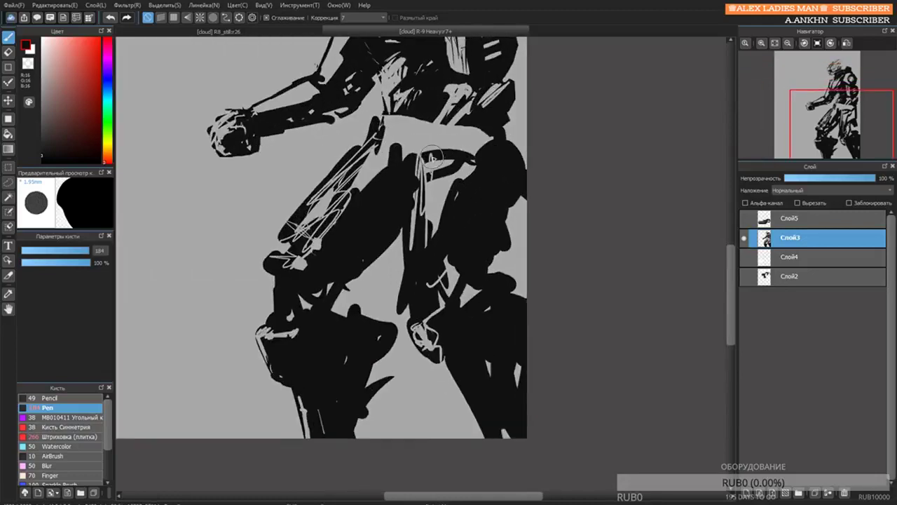
pyautogui.moveTo(428, 123)
pyautogui.mouseDown()
pyautogui.moveTo(447, 150)
pyautogui.moveTo(484, 128)
pyautogui.moveTo(439, 156)
pyautogui.moveTo(432, 144)
pyautogui.moveTo(439, 141)
pyautogui.moveTo(428, 175)
pyautogui.moveTo(414, 111)
pyautogui.moveTo(393, 156)
pyautogui.moveTo(376, 135)
pyautogui.moveTo(408, 172)
pyautogui.moveTo(452, 163)
pyautogui.moveTo(415, 210)
pyautogui.moveTo(450, 162)
pyautogui.moveTo(440, 161)
pyautogui.moveTo(461, 161)
pyautogui.moveTo(470, 145)
pyautogui.moveTo(435, 172)
pyautogui.moveTo(480, 151)
pyautogui.moveTo(422, 203)
pyautogui.moveTo(457, 175)
pyautogui.mouseUp()
# Enlarge the eraser and carve broad light highlights down the front of both thighs.
pyautogui.press('e')
pyautogui.press(']')
pyautogui.press(']')
pyautogui.press(']')
pyautogui.press(']')
pyautogui.press(']')
pyautogui.press(']')
pyautogui.moveTo(358, 160)
pyautogui.mouseDown()
pyautogui.moveTo(383, 165)
pyautogui.moveTo(354, 189)
pyautogui.moveTo(343, 218)
pyautogui.mouseUp()
pyautogui.moveTo(344, 218); pyautogui.dragTo(342, 240)
pyautogui.moveTo(421, 202)
pyautogui.mouseDown()
pyautogui.moveTo(422, 286)
pyautogui.moveTo(441, 216)
pyautogui.moveTo(472, 174)
pyautogui.moveTo(415, 271)
pyautogui.mouseUp()
# Enlarge the eraser to size 217 and erase a round light spot for the joint on the rear hip.
pyautogui.press(']')
pyautogui.press(']')
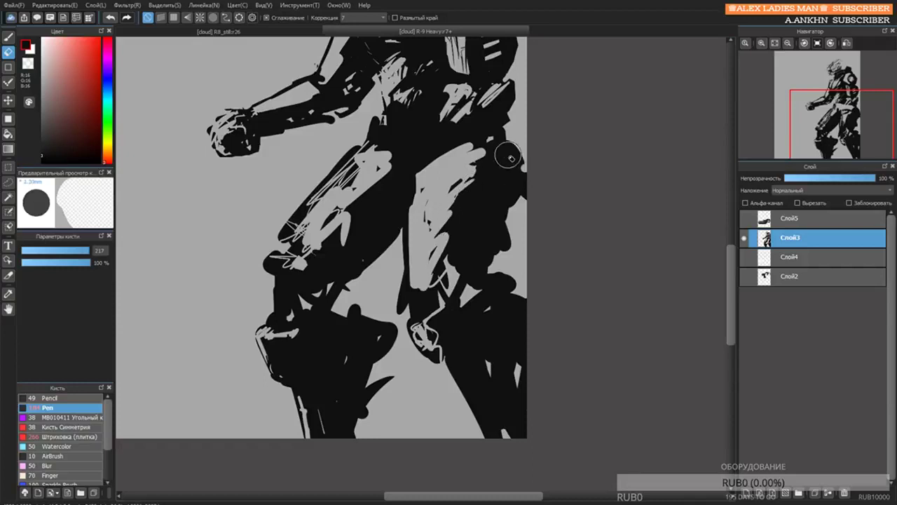
pyautogui.moveTo(507, 172)
pyautogui.mouseDown()
pyautogui.moveTo(512, 104)
pyautogui.moveTo(502, 138)
pyautogui.mouseUp()
pyautogui.moveTo(423, 303); pyautogui.dragTo(430, 264)
pyautogui.moveTo(442, 210); pyautogui.dragTo(442, 226)
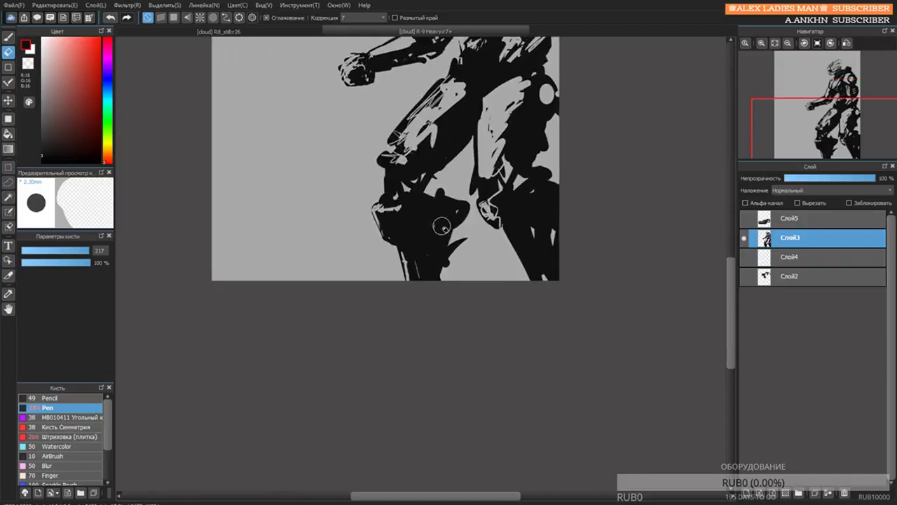
# Draw a thin near-black strut behind the front knee with a smaller Pen, joining the thigh to the lower leg.
pyautogui.press('[')
pyautogui.press('b')
pyautogui.scroll(2, 420, 197)
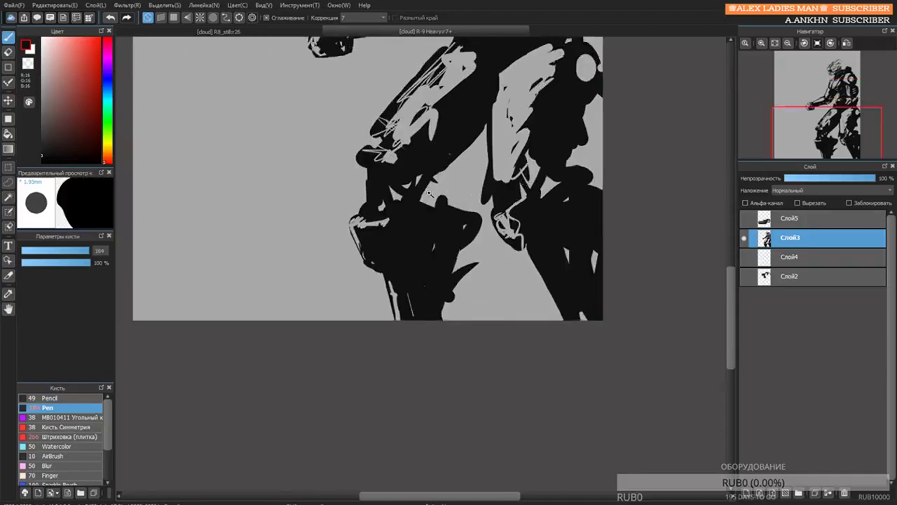
pyautogui.moveTo(442, 169); pyautogui.dragTo(445, 207)
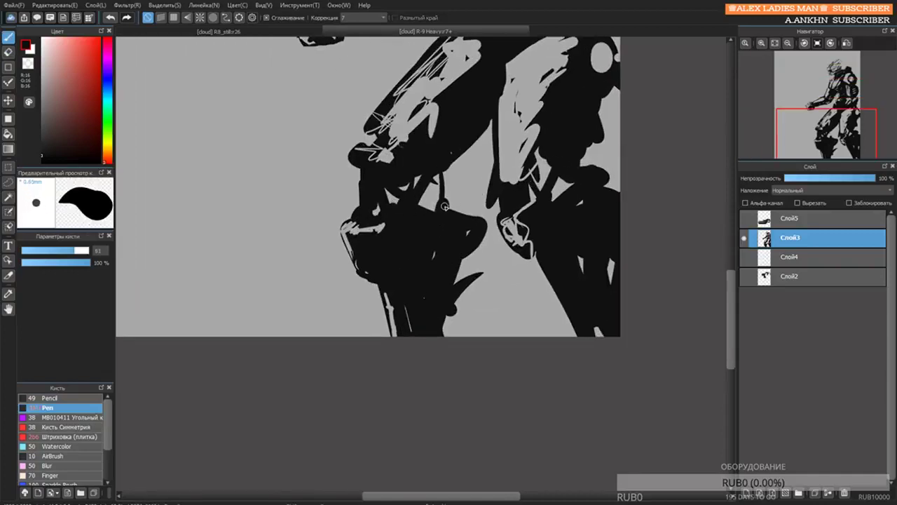
pyautogui.press(']')
pyautogui.moveTo(434, 170); pyautogui.dragTo(440, 203)
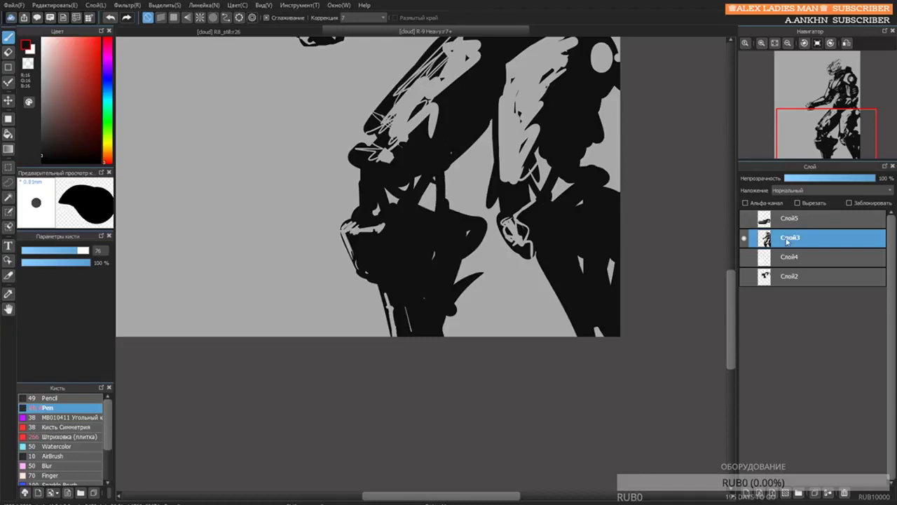
# Toggle the machine layer Слой5 to check it over the reworked legs, leaving it visible.
pyautogui.click(744, 219)
pyautogui.click(745, 220)
pyautogui.click(745, 220)
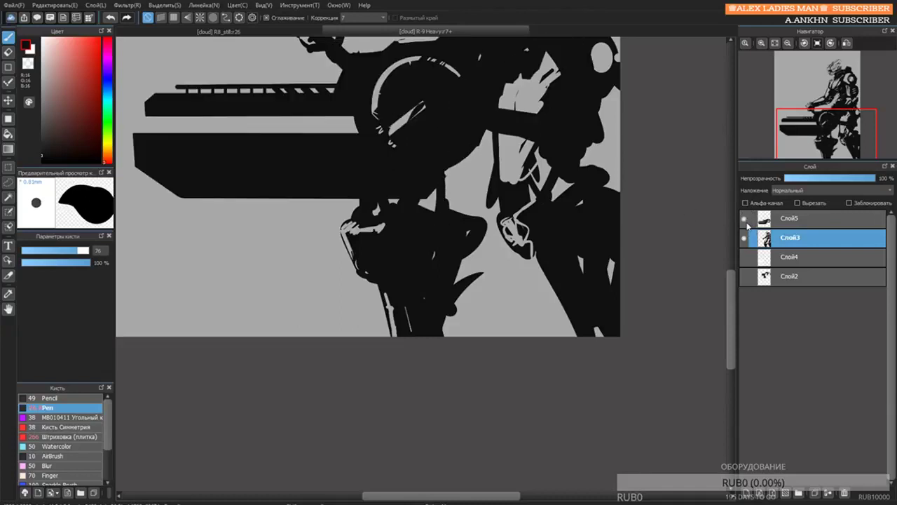
# Hide the machine layer Слой5 and broaden the light highlight at the top of the rear thigh with a large eraser.
pyautogui.scroll(-3, 599, 143)
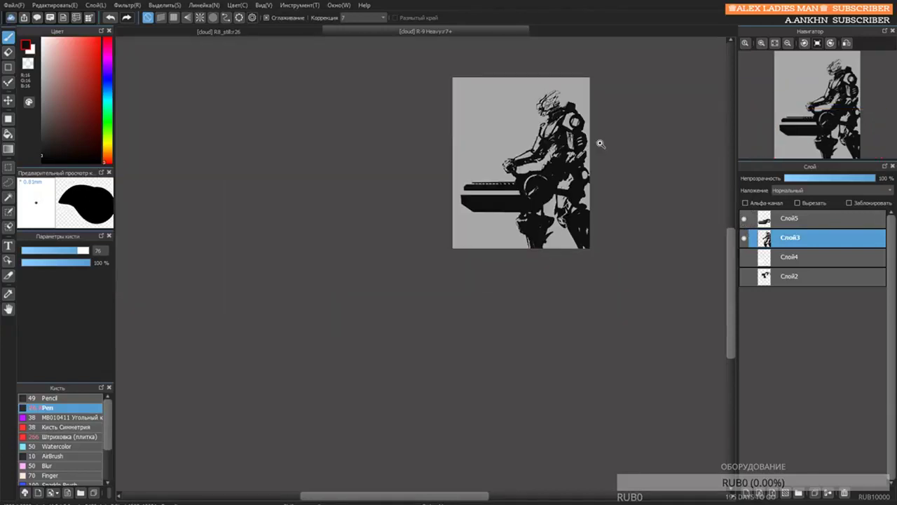
pyautogui.scroll(2, 596, 171)
pyautogui.scroll(2, 596, 170)
pyautogui.click(743, 219)
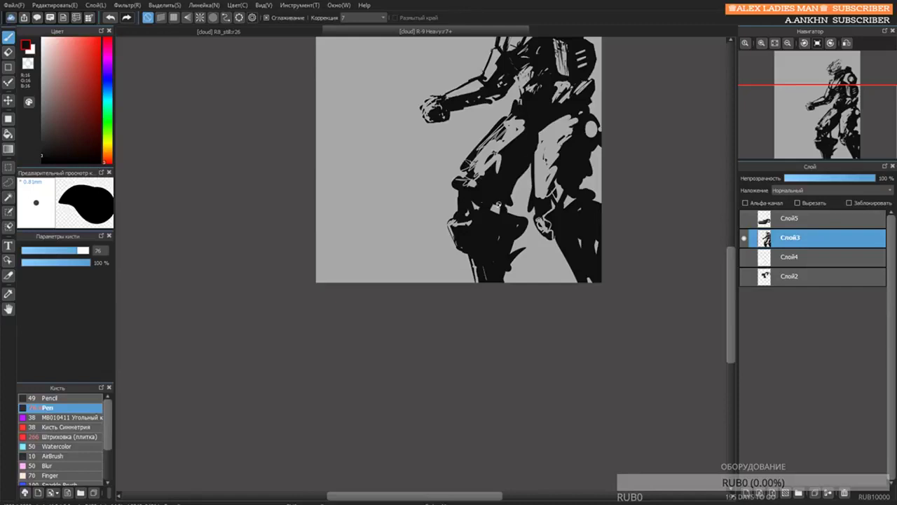
pyautogui.press('e')
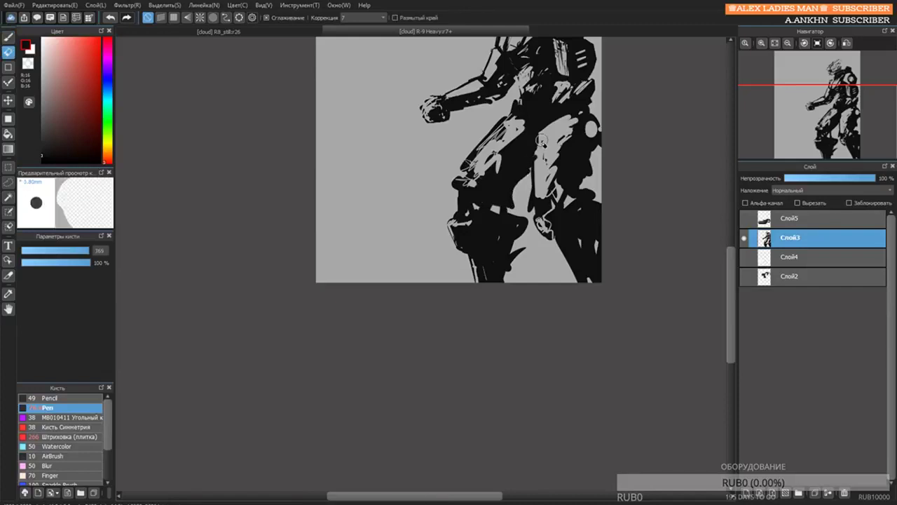
pyautogui.moveTo(537, 150)
pyautogui.mouseDown()
pyautogui.moveTo(542, 137)
pyautogui.moveTo(538, 158)
pyautogui.moveTo(556, 125)
pyautogui.mouseUp()
pyautogui.scroll(1, 543, 194)
pyautogui.press('b')
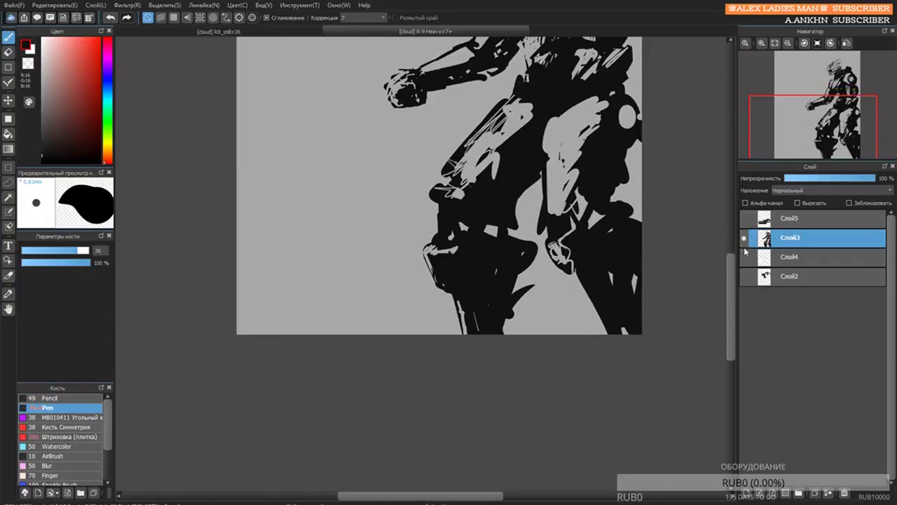
# Check the legs against the machine layer Слой5, hide it again, and redefine the rear thigh's front edge and lower seam with near-black Pen strokes.
pyautogui.click(744, 218)
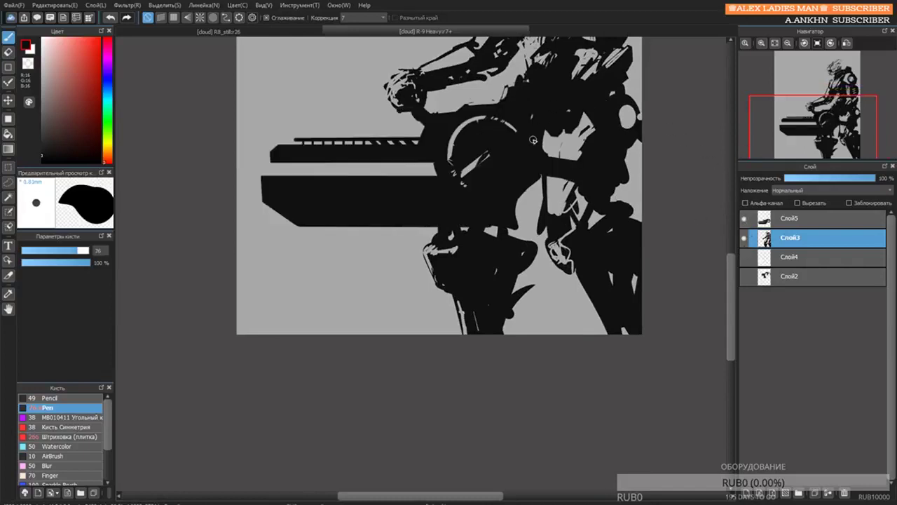
pyautogui.click(744, 218)
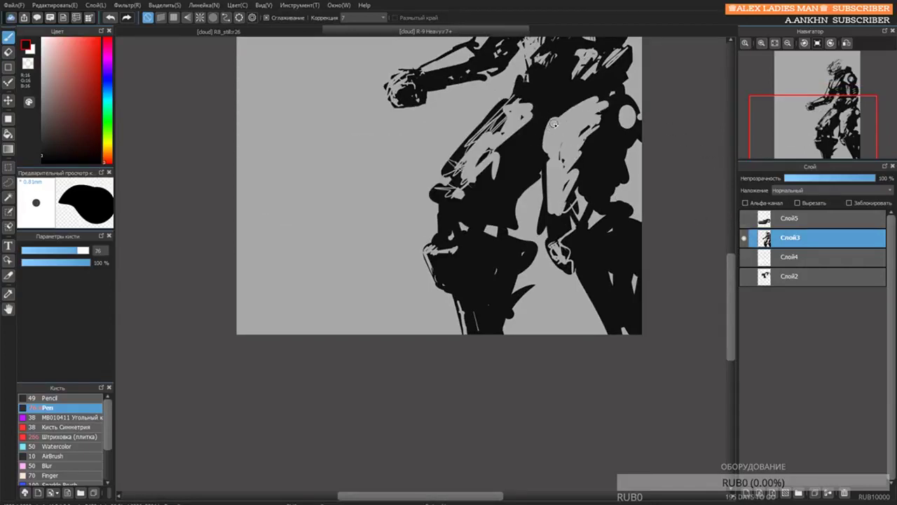
pyautogui.moveTo(555, 117); pyautogui.dragTo(546, 149)
pyautogui.press('e')
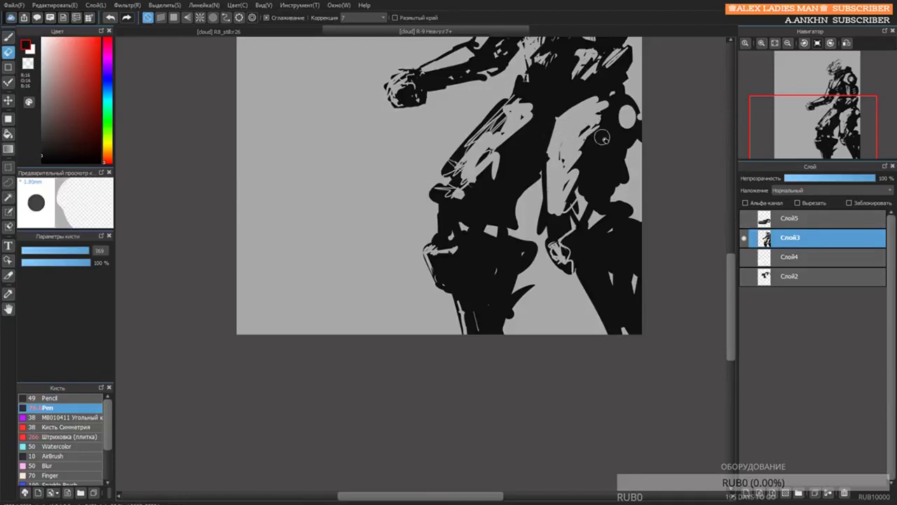
pyautogui.press('b')
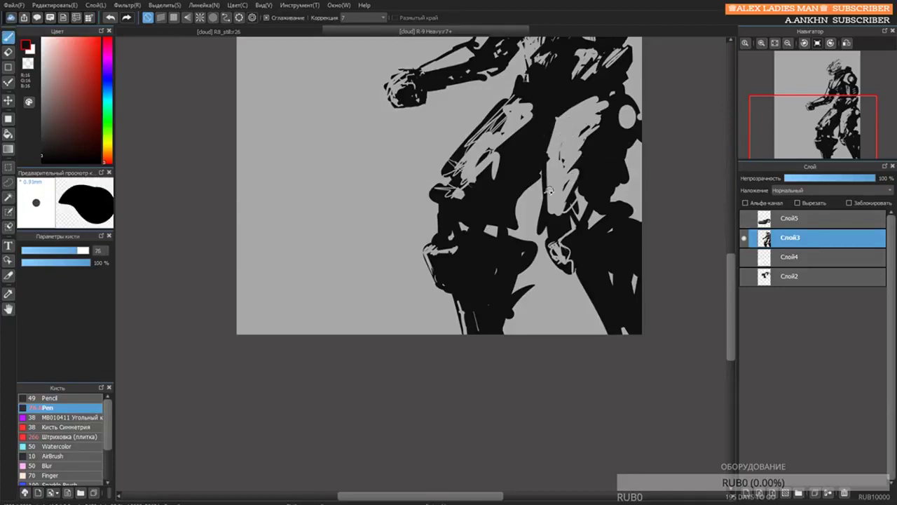
pyautogui.moveTo(550, 191); pyautogui.dragTo(582, 160)
# Carve small light facets at the lower ends of both thighs with the size 72 eraser, sharpening their edges with the Pen.
pyautogui.press('e')
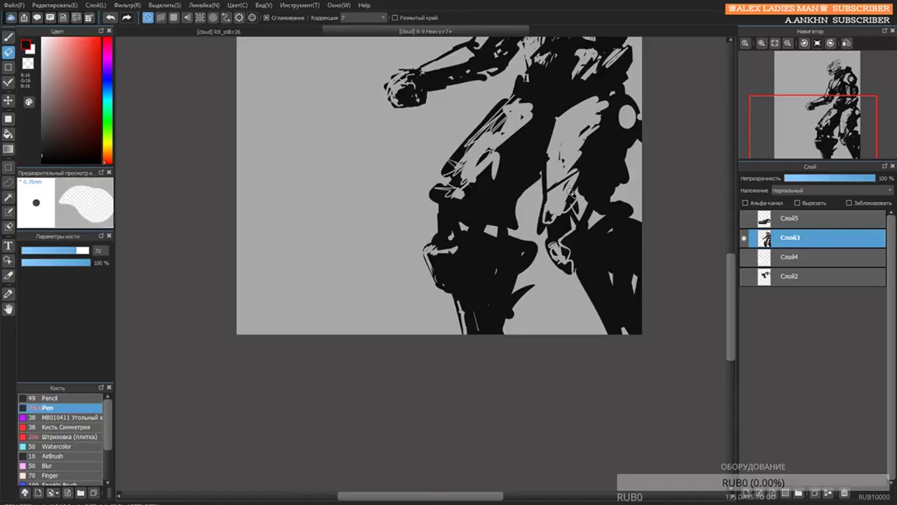
pyautogui.moveTo(437, 193); pyautogui.dragTo(446, 191)
pyautogui.press('b')
pyautogui.moveTo(582, 215)
pyautogui.mouseDown()
pyautogui.moveTo(556, 214)
pyautogui.moveTo(550, 201)
pyautogui.moveTo(603, 188)
pyautogui.moveTo(558, 206)
pyautogui.moveTo(583, 200)
pyautogui.mouseUp()
pyautogui.press('e')
pyautogui.press('b')
# Erase light highlights on the rear kneepad and a long thin highlight down the front edge of the rear shin.
pyautogui.press('e')
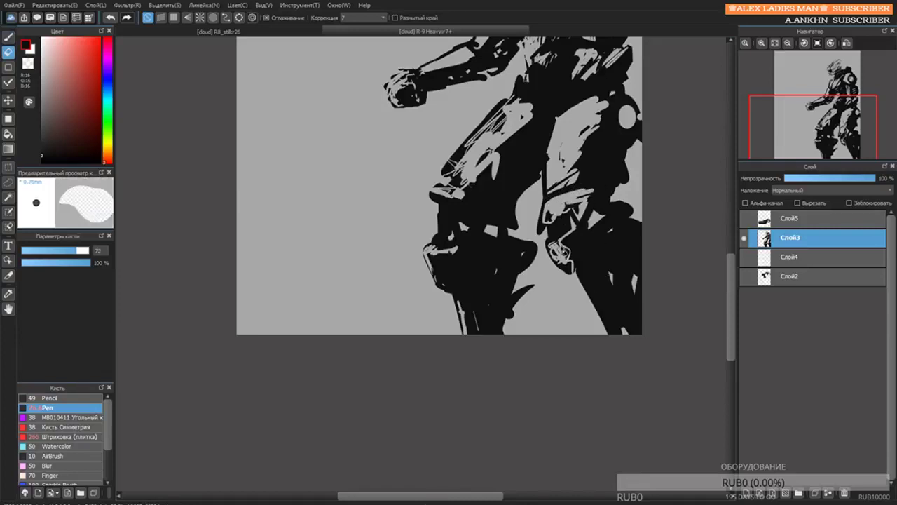
pyautogui.moveTo(548, 244)
pyautogui.mouseDown()
pyautogui.moveTo(555, 251)
pyautogui.moveTo(596, 228)
pyautogui.mouseUp()
pyautogui.press('b')
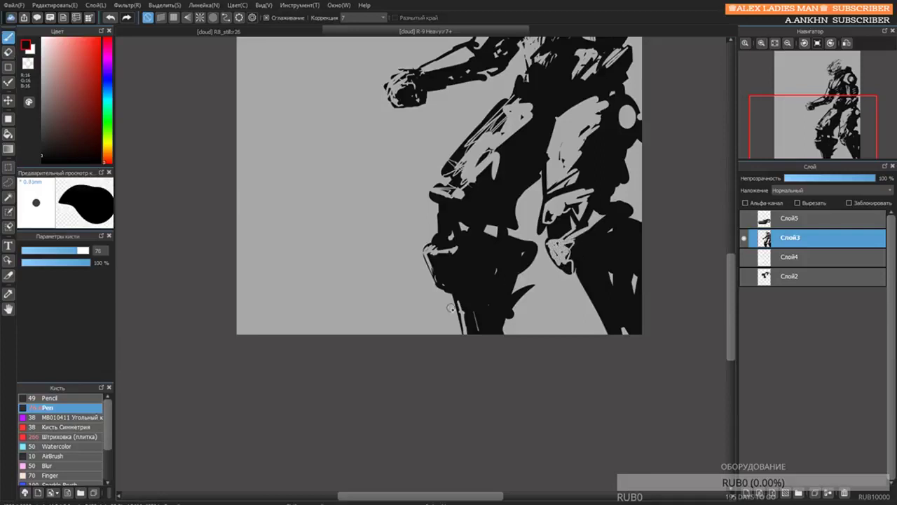
pyautogui.press('e')
pyautogui.press('b')
pyautogui.press('e')
pyautogui.moveTo(580, 277); pyautogui.dragTo(614, 336)
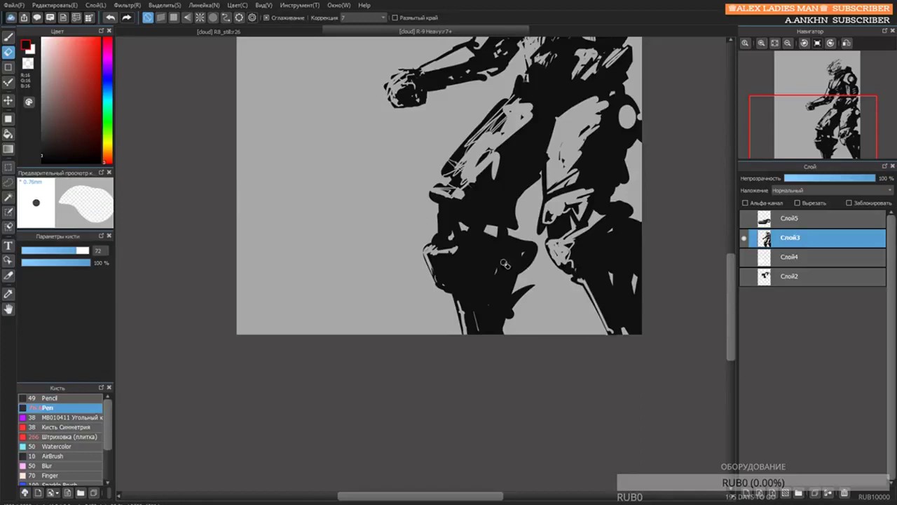
# Enlarge the eraser to size 126 and erase a round light joint spot at the back of the front knee.
pyautogui.press('b')
pyautogui.press('e')
pyautogui.press(']')
pyautogui.hotkey('ctrl', 'z')
pyautogui.click(522, 252)
pyautogui.moveTo(517, 236); pyautogui.dragTo(517, 206)
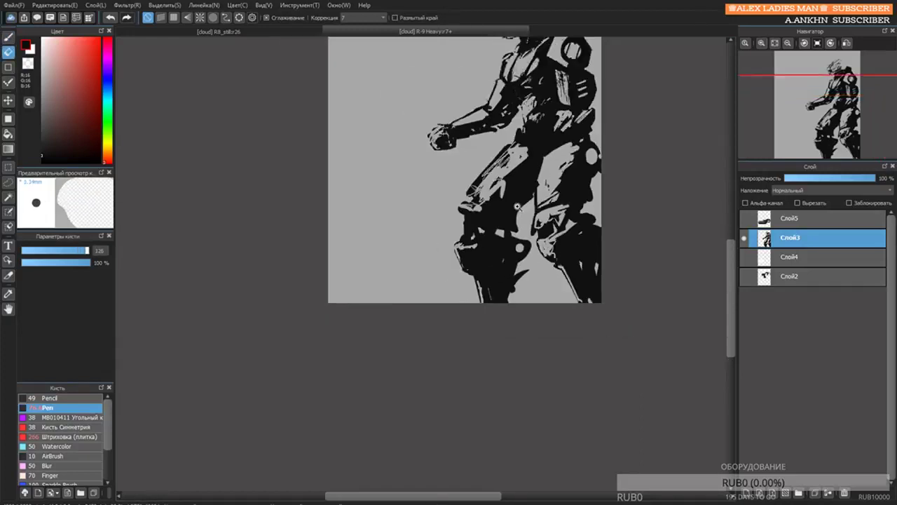
# Thicken the fist and the underside of the forearm with near-black strokes of the size 76 Pen.
pyautogui.scroll(-2, 517, 206)
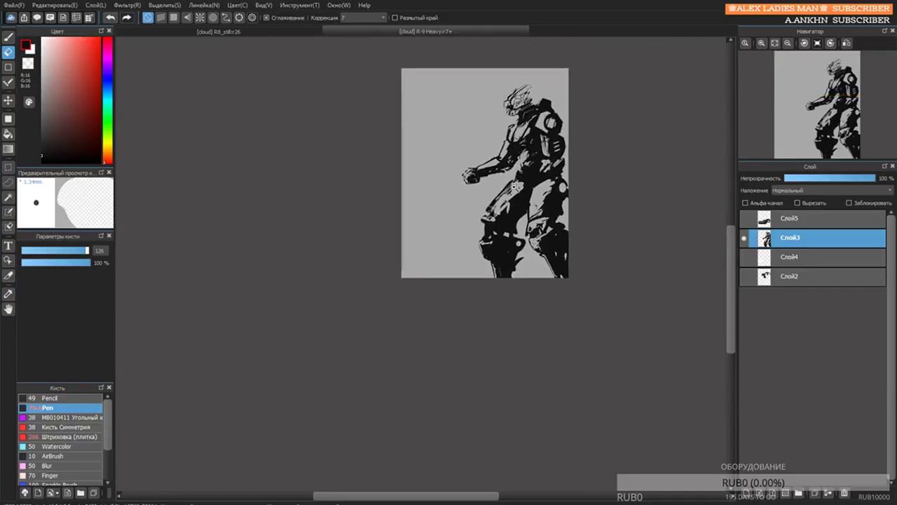
pyautogui.scroll(3, 514, 186)
pyautogui.scroll(1, 496, 183)
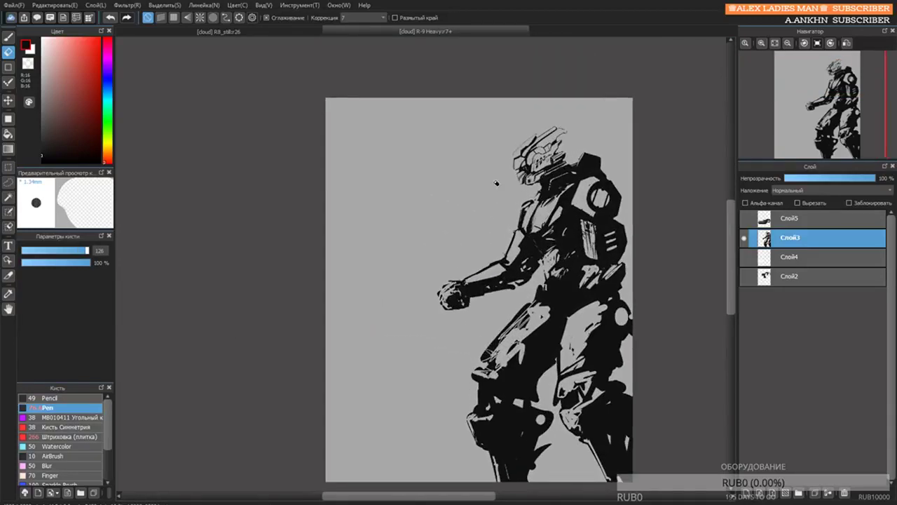
pyautogui.moveTo(497, 220); pyautogui.dragTo(414, 220)
pyautogui.scroll(1, 412, 221)
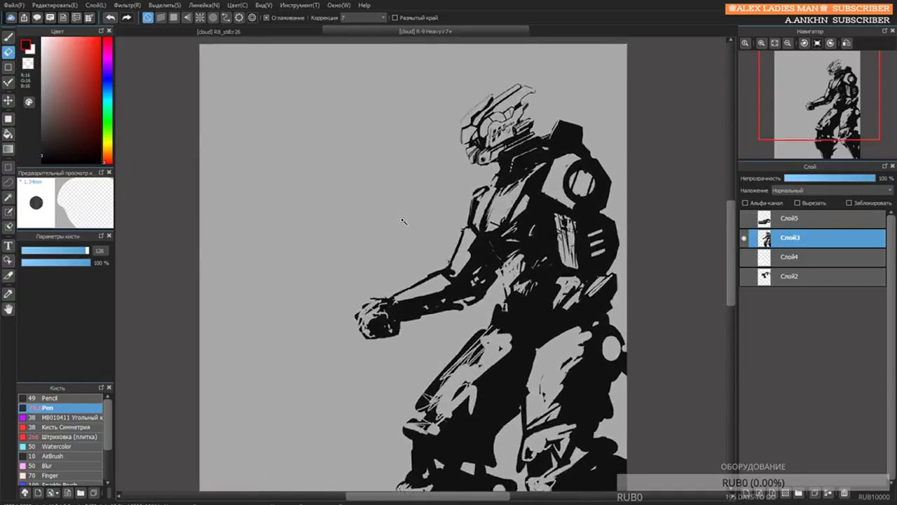
pyautogui.scroll(-2, 406, 213)
pyautogui.scroll(2, 410, 210)
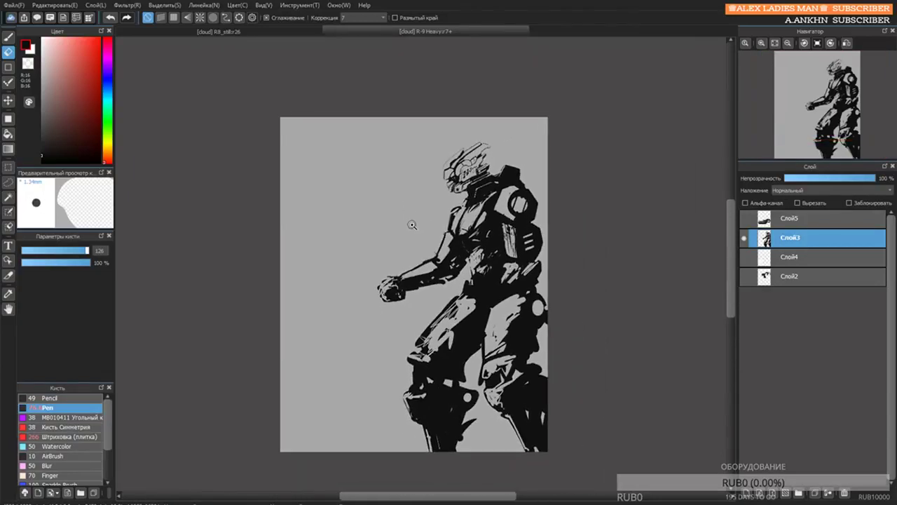
pyautogui.press('b')
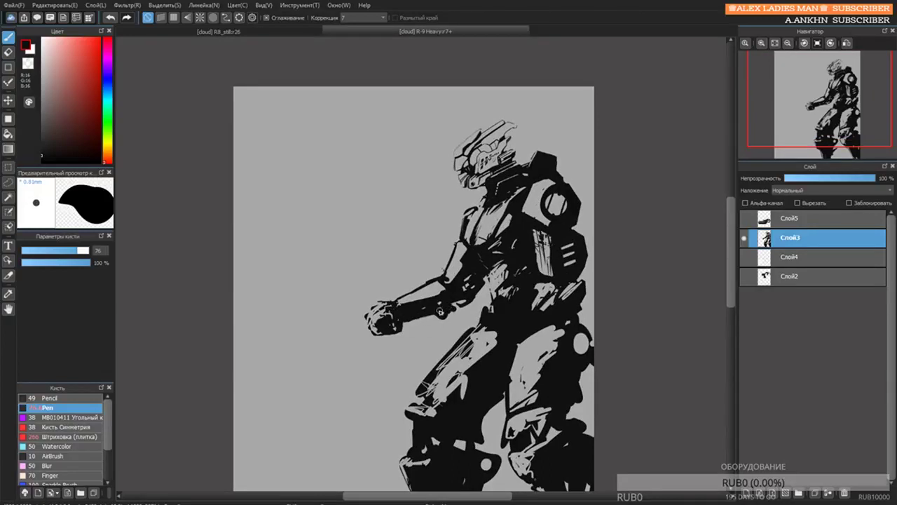
pyautogui.moveTo(390, 313)
pyautogui.mouseDown()
pyautogui.moveTo(371, 342)
pyautogui.moveTo(395, 337)
pyautogui.mouseUp()
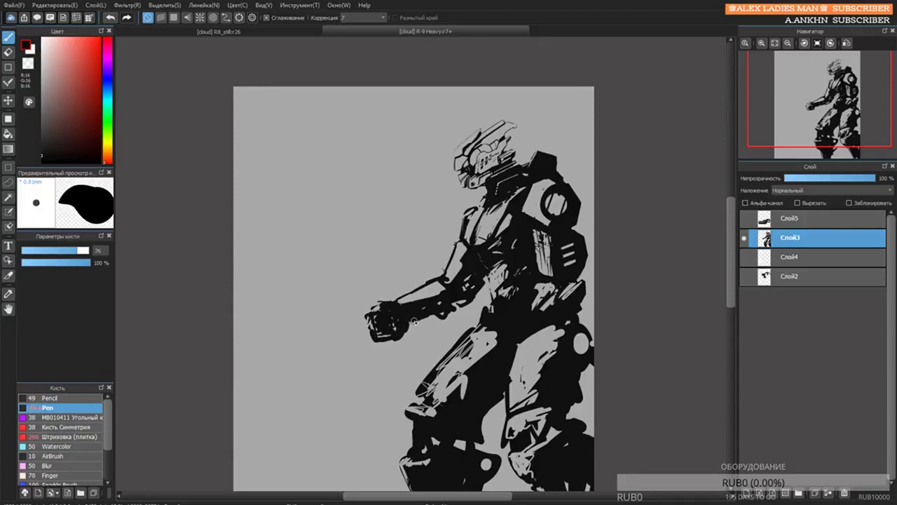
pyautogui.moveTo(407, 324); pyautogui.dragTo(440, 314)
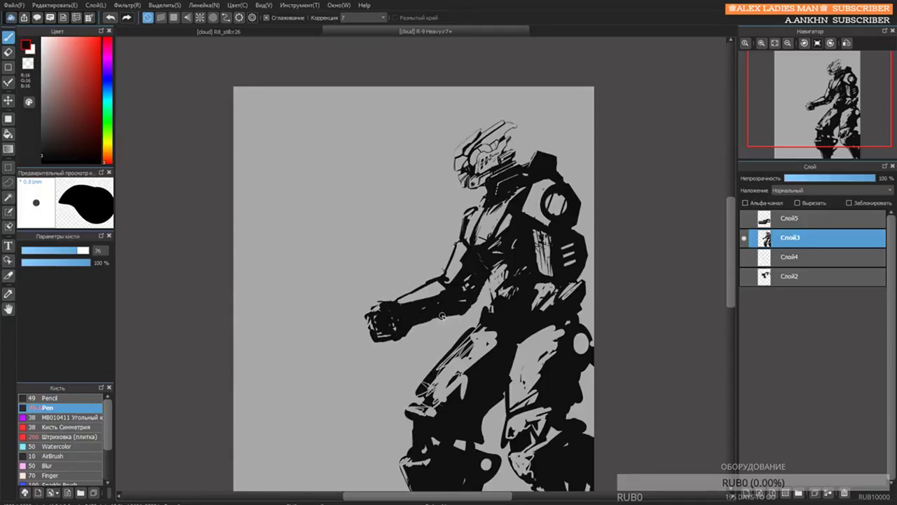
# Show the machine layer Слой5 and draw a near-black grip joining the fist to the machine.
pyautogui.press('e')
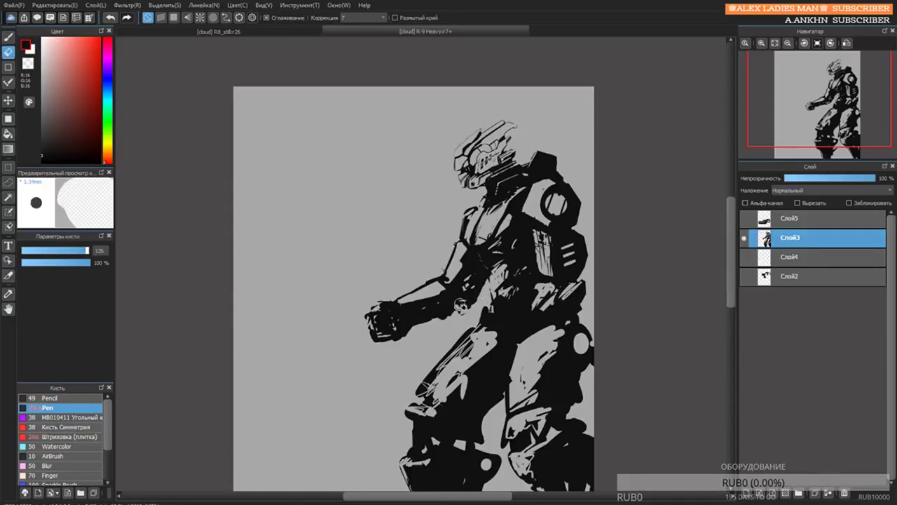
pyautogui.scroll(-3, 478, 264)
pyautogui.click(744, 220)
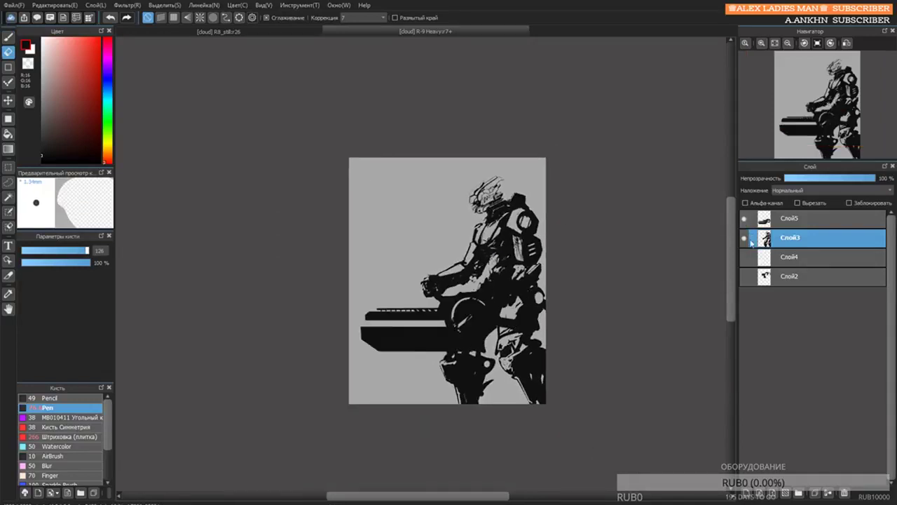
pyautogui.scroll(2, 471, 284)
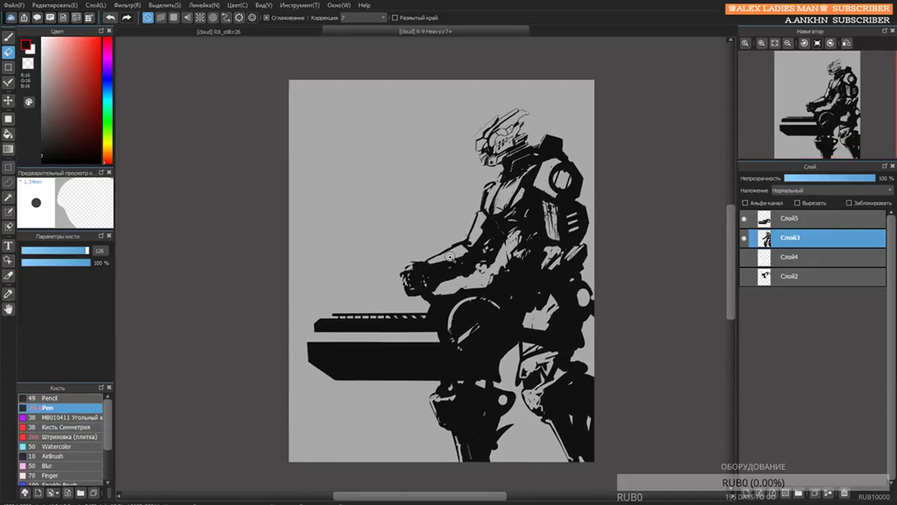
pyautogui.scroll(2, 437, 315)
pyautogui.press('b')
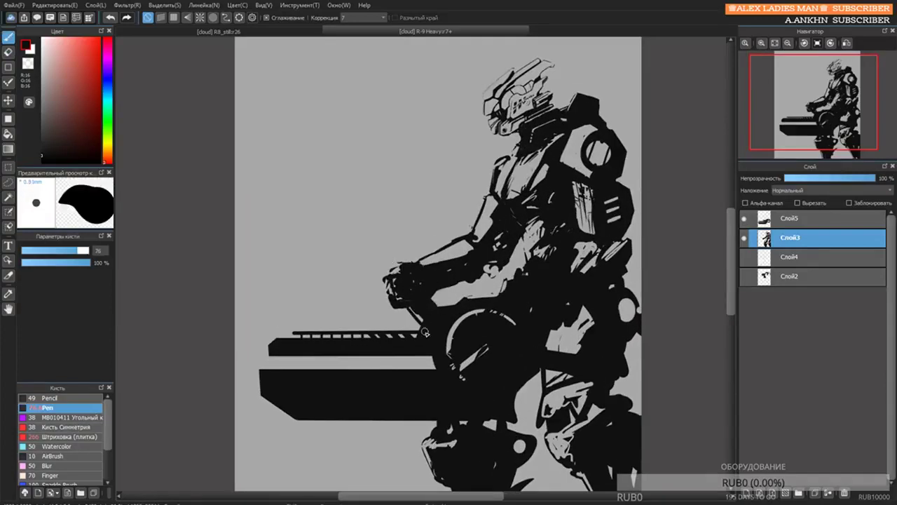
# Reduce the eraser to size 62 and rework the light highlights on the fist, undoing the unwanted cuts.
pyautogui.press('e')
pyautogui.press('[')
pyautogui.press('[')
pyautogui.press('[')
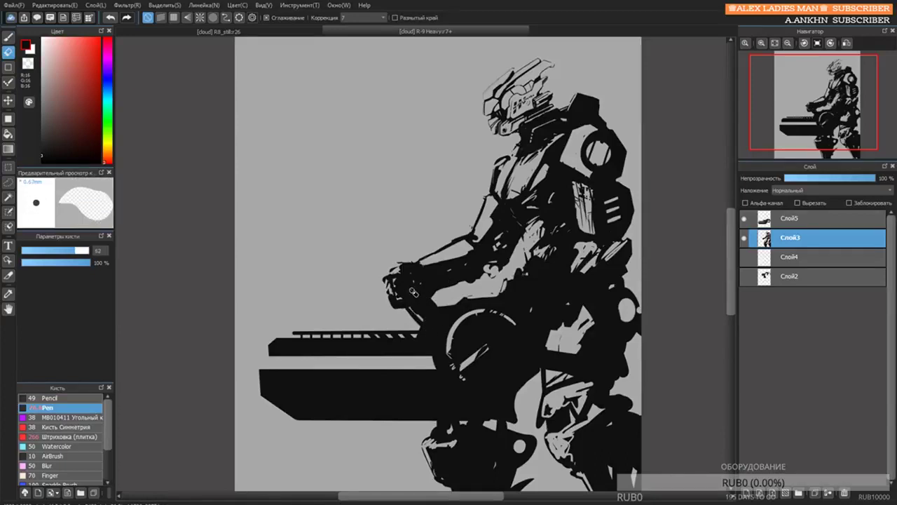
pyautogui.moveTo(407, 284); pyautogui.dragTo(429, 311)
pyautogui.hotkey('ctrl', 'z')
pyautogui.moveTo(407, 283); pyautogui.dragTo(412, 290)
pyautogui.hotkey('ctrl', 'z')
pyautogui.hotkey('ctrl', 'z')
pyautogui.press('b')
pyautogui.press('e')
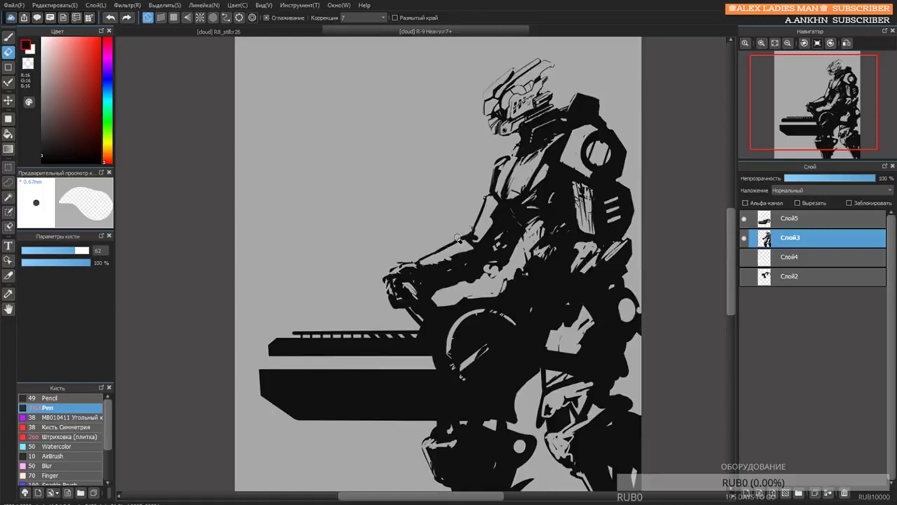
# Save the R-9 Heavy drawing.
pyautogui.scroll(-1, 473, 207)
pyautogui.scroll(1, 473, 207)
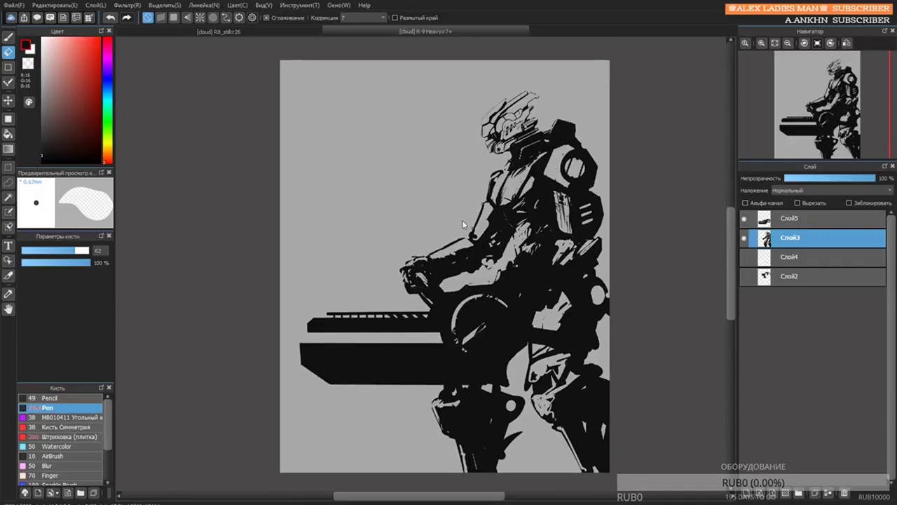
pyautogui.hotkey('ctrl', 's')
pyautogui.click(329, 91)
pyautogui.press('b')
pyautogui.moveTo(346, 136); pyautogui.dragTo(353, 132)
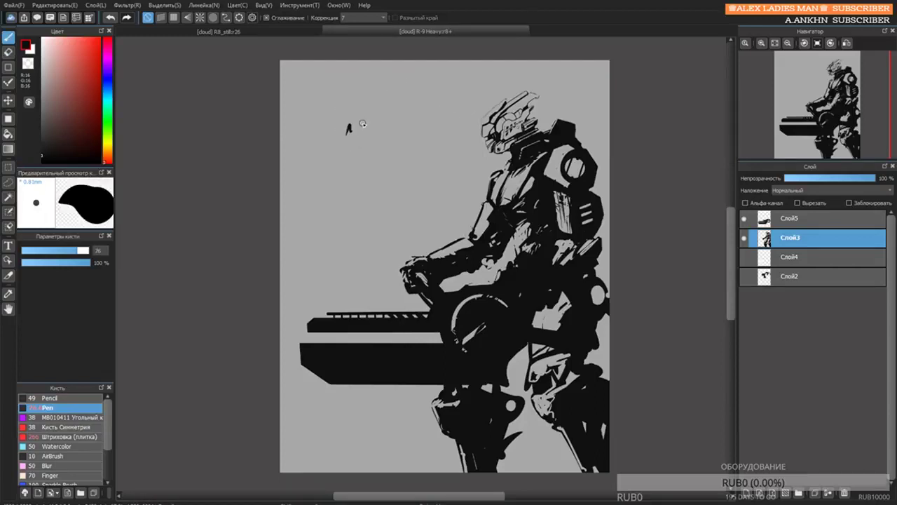
pyautogui.scroll(5, 366, 77)
pyautogui.hotkey('ctrl', 'z')
# Sketch the torso and arms of a small robot figure in the empty area beside the main drawing with a size 8 Pen.
pyautogui.moveTo(425, 174); pyautogui.dragTo(358, 183)
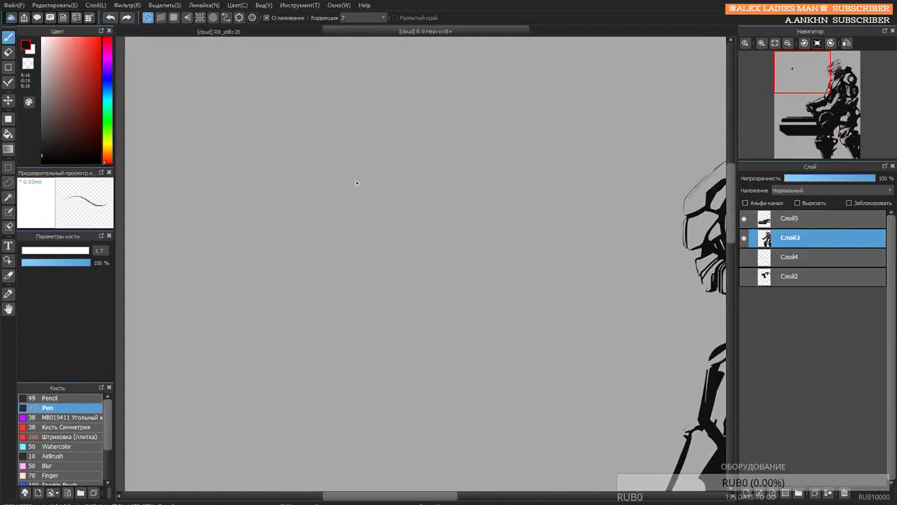
pyautogui.press(']')
pyautogui.moveTo(315, 152)
pyautogui.mouseDown()
pyautogui.moveTo(354, 143)
pyautogui.moveTo(352, 165)
pyautogui.moveTo(355, 137)
pyautogui.moveTo(359, 149)
pyautogui.moveTo(345, 144)
pyautogui.moveTo(348, 155)
pyautogui.moveTo(320, 157)
pyautogui.moveTo(323, 167)
pyautogui.moveTo(327, 156)
pyautogui.moveTo(335, 163)
pyautogui.moveTo(331, 149)
pyautogui.moveTo(334, 170)
pyautogui.moveTo(342, 161)
pyautogui.moveTo(337, 171)
pyautogui.moveTo(319, 167)
pyautogui.moveTo(327, 163)
pyautogui.moveTo(335, 188)
pyautogui.moveTo(351, 164)
pyautogui.moveTo(330, 151)
pyautogui.moveTo(323, 191)
pyautogui.moveTo(314, 154)
pyautogui.moveTo(350, 169)
pyautogui.moveTo(359, 162)
pyautogui.moveTo(361, 181)
pyautogui.moveTo(337, 194)
pyautogui.mouseUp()
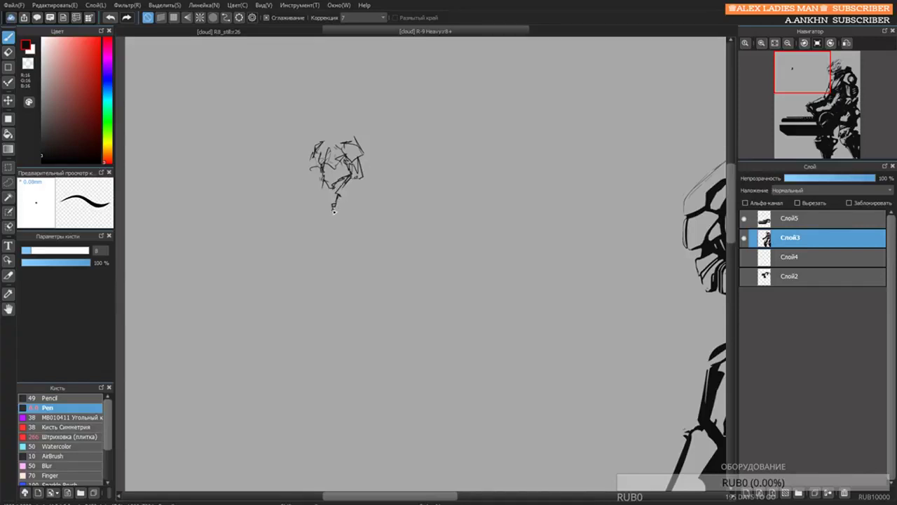
pyautogui.moveTo(335, 216); pyautogui.dragTo(359, 188)
pyautogui.moveTo(316, 155)
pyautogui.mouseDown()
pyautogui.moveTo(301, 178)
pyautogui.moveTo(320, 173)
pyautogui.moveTo(308, 183)
pyautogui.moveTo(312, 172)
pyautogui.moveTo(307, 180)
pyautogui.moveTo(319, 175)
pyautogui.moveTo(291, 191)
pyautogui.moveTo(286, 205)
pyautogui.moveTo(297, 200)
pyautogui.moveTo(285, 222)
pyautogui.moveTo(330, 226)
pyautogui.moveTo(295, 209)
pyautogui.moveTo(278, 215)
pyautogui.moveTo(283, 208)
pyautogui.moveTo(282, 221)
pyautogui.moveTo(214, 221)
pyautogui.moveTo(290, 212)
pyautogui.moveTo(278, 243)
pyautogui.mouseUp()
# Sketch the small figure's machine with a concentric round disc, a segmented rear block and two long parallel sections extending forward.
pyautogui.moveTo(354, 206)
pyautogui.mouseDown()
pyautogui.moveTo(392, 227)
pyautogui.moveTo(375, 220)
pyautogui.mouseUp()
pyautogui.moveTo(375, 230)
pyautogui.mouseDown()
pyautogui.moveTo(377, 239)
pyautogui.moveTo(393, 207)
pyautogui.moveTo(364, 229)
pyautogui.moveTo(372, 251)
pyautogui.moveTo(365, 226)
pyautogui.moveTo(391, 245)
pyautogui.moveTo(396, 221)
pyautogui.moveTo(365, 220)
pyautogui.moveTo(392, 224)
pyautogui.mouseUp()
pyautogui.moveTo(392, 222)
pyautogui.mouseDown()
pyautogui.moveTo(337, 232)
pyautogui.moveTo(347, 219)
pyautogui.moveTo(350, 228)
pyautogui.moveTo(298, 207)
pyautogui.moveTo(297, 238)
pyautogui.moveTo(299, 206)
pyautogui.moveTo(326, 230)
pyautogui.moveTo(295, 236)
pyautogui.moveTo(285, 225)
pyautogui.moveTo(301, 206)
pyautogui.moveTo(300, 218)
pyautogui.moveTo(310, 221)
pyautogui.moveTo(248, 228)
pyautogui.moveTo(245, 239)
pyautogui.moveTo(212, 245)
pyautogui.moveTo(306, 240)
pyautogui.mouseUp()
pyautogui.moveTo(241, 241); pyautogui.dragTo(213, 247)
pyautogui.moveTo(214, 211)
pyautogui.mouseDown()
pyautogui.moveTo(221, 200)
pyautogui.moveTo(299, 205)
pyautogui.mouseUp()
pyautogui.moveTo(303, 237); pyautogui.dragTo(259, 245)
pyautogui.moveTo(259, 245); pyautogui.dragTo(294, 241)
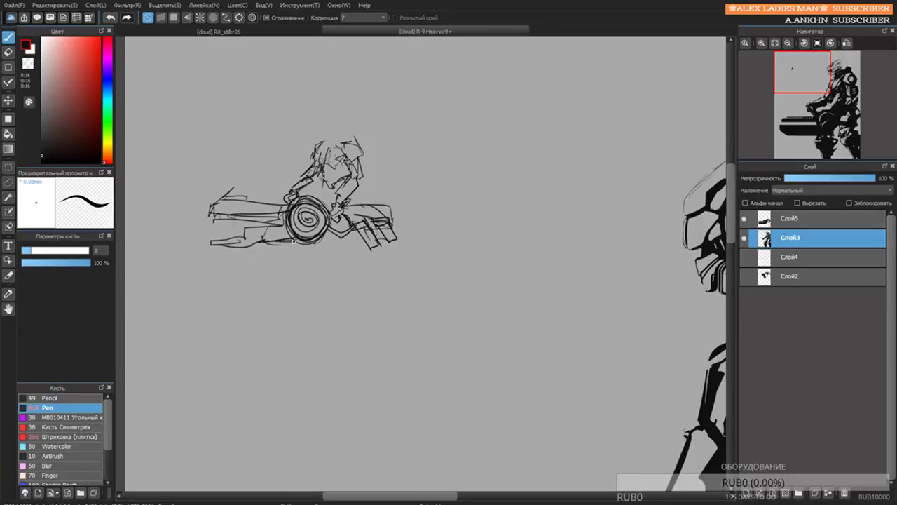
# Add a round head, body lines and two short clawed legs beneath the machine to the small robot sketch.
pyautogui.moveTo(323, 180)
pyautogui.mouseDown()
pyautogui.moveTo(312, 204)
pyautogui.moveTo(321, 206)
pyautogui.mouseUp()
pyautogui.moveTo(324, 134)
pyautogui.mouseDown()
pyautogui.moveTo(362, 149)
pyautogui.moveTo(332, 140)
pyautogui.moveTo(343, 129)
pyautogui.moveTo(321, 131)
pyautogui.moveTo(350, 152)
pyautogui.mouseUp()
pyautogui.moveTo(317, 243)
pyautogui.mouseDown()
pyautogui.moveTo(293, 276)
pyautogui.moveTo(321, 274)
pyautogui.moveTo(307, 268)
pyautogui.moveTo(321, 260)
pyautogui.mouseUp()
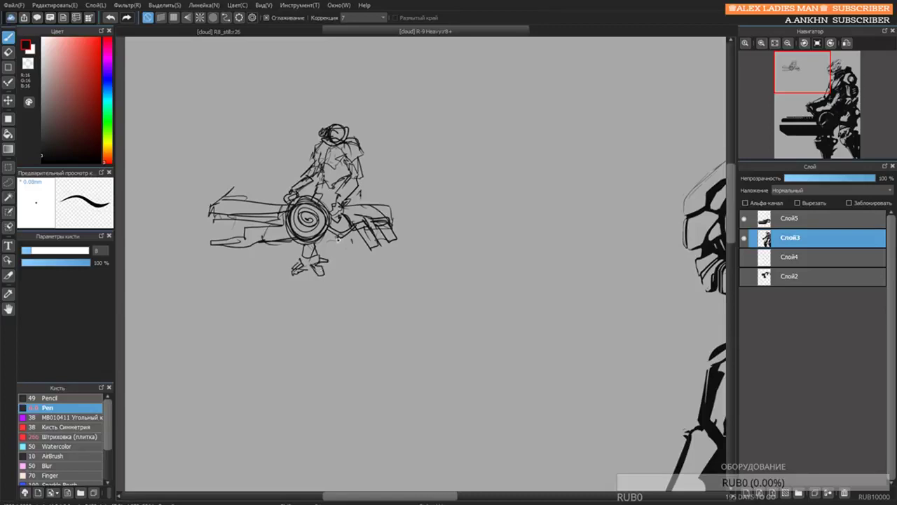
pyautogui.moveTo(338, 236)
pyautogui.mouseDown()
pyautogui.moveTo(356, 252)
pyautogui.moveTo(353, 269)
pyautogui.moveTo(372, 282)
pyautogui.moveTo(386, 264)
pyautogui.moveTo(371, 259)
pyautogui.mouseUp()
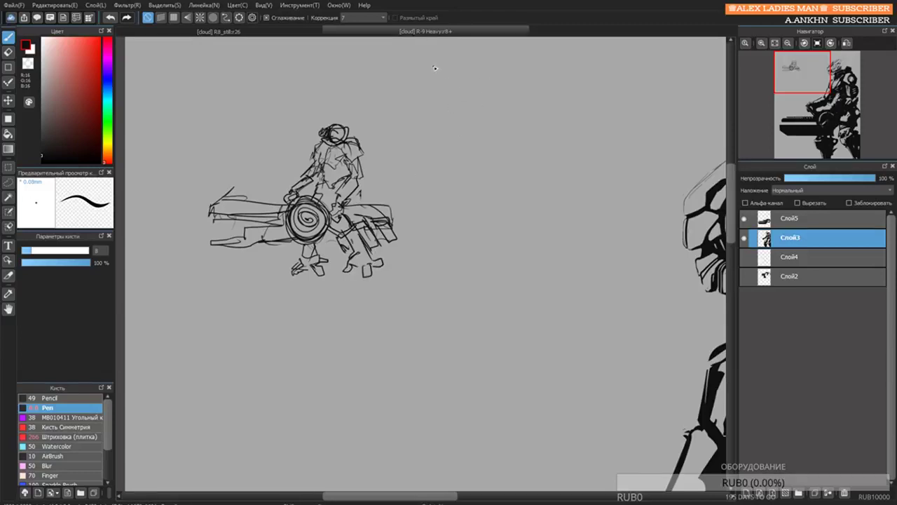
pyautogui.moveTo(426, 93)
pyautogui.mouseDown()
pyautogui.moveTo(419, 141)
pyautogui.moveTo(444, 138)
pyautogui.mouseUp()
pyautogui.moveTo(453, 103); pyautogui.dragTo(450, 127)
pyautogui.moveTo(429, 81)
pyautogui.mouseDown()
pyautogui.moveTo(422, 139)
pyautogui.moveTo(430, 137)
pyautogui.mouseUp()
pyautogui.moveTo(429, 84)
pyautogui.mouseDown()
pyautogui.moveTo(451, 110)
pyautogui.moveTo(439, 114)
pyautogui.moveTo(431, 140)
pyautogui.moveTo(419, 109)
pyautogui.moveTo(430, 76)
pyautogui.moveTo(439, 124)
pyautogui.moveTo(419, 122)
pyautogui.moveTo(437, 141)
pyautogui.mouseUp()
pyautogui.press('e')
pyautogui.moveTo(428, 76); pyautogui.dragTo(423, 134)
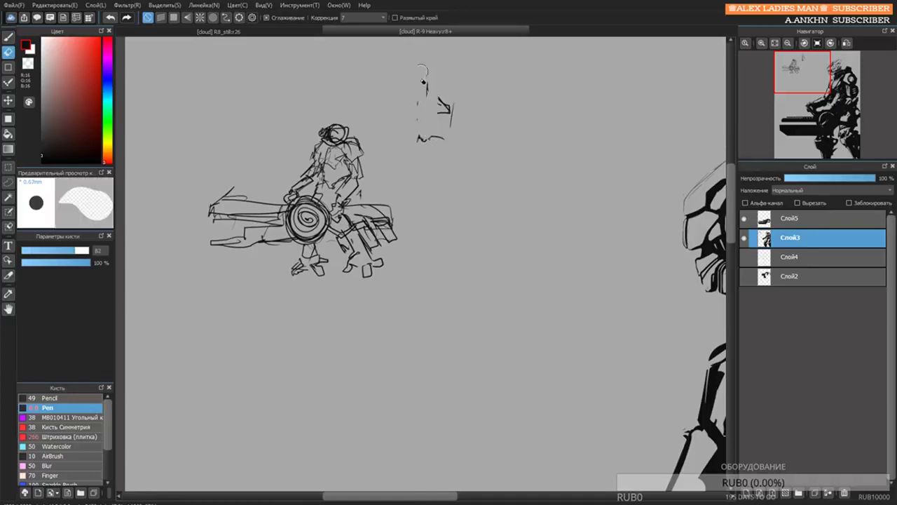
pyautogui.moveTo(448, 103); pyautogui.dragTo(450, 125)
pyautogui.moveTo(427, 76)
pyautogui.mouseDown()
pyautogui.moveTo(416, 124)
pyautogui.moveTo(434, 140)
pyautogui.mouseUp()
pyautogui.press('b')
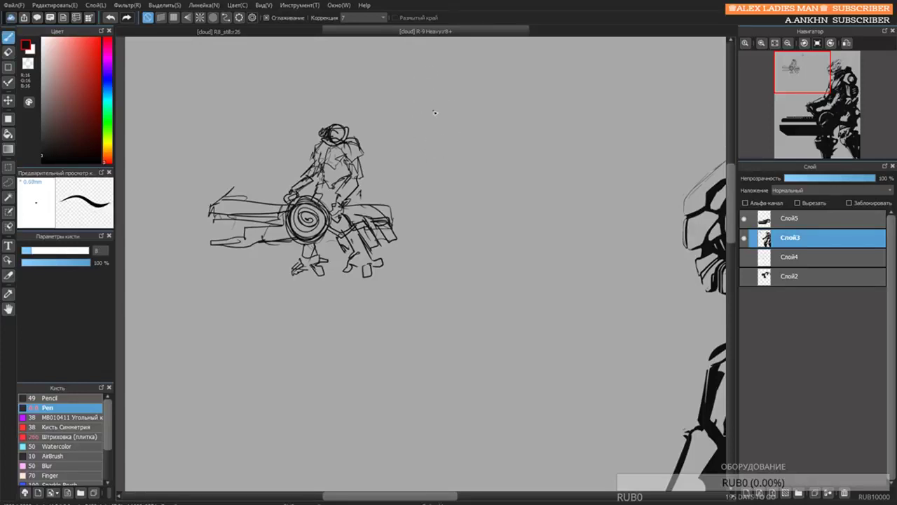
# Sketch the thigh outline and round knee joint of a separate leg study beside the small robot figure with a size 8 Pen.
pyautogui.moveTo(456, 76)
pyautogui.mouseDown()
pyautogui.moveTo(436, 115)
pyautogui.moveTo(457, 112)
pyautogui.moveTo(446, 124)
pyautogui.moveTo(481, 91)
pyautogui.moveTo(460, 66)
pyautogui.moveTo(475, 65)
pyautogui.moveTo(439, 103)
pyautogui.moveTo(446, 87)
pyautogui.moveTo(432, 114)
pyautogui.mouseUp()
pyautogui.press('e')
pyautogui.press('b')
pyautogui.press('e')
pyautogui.press('b')
pyautogui.moveTo(439, 142)
pyautogui.mouseDown()
pyautogui.moveTo(435, 132)
pyautogui.moveTo(459, 130)
pyautogui.mouseUp()
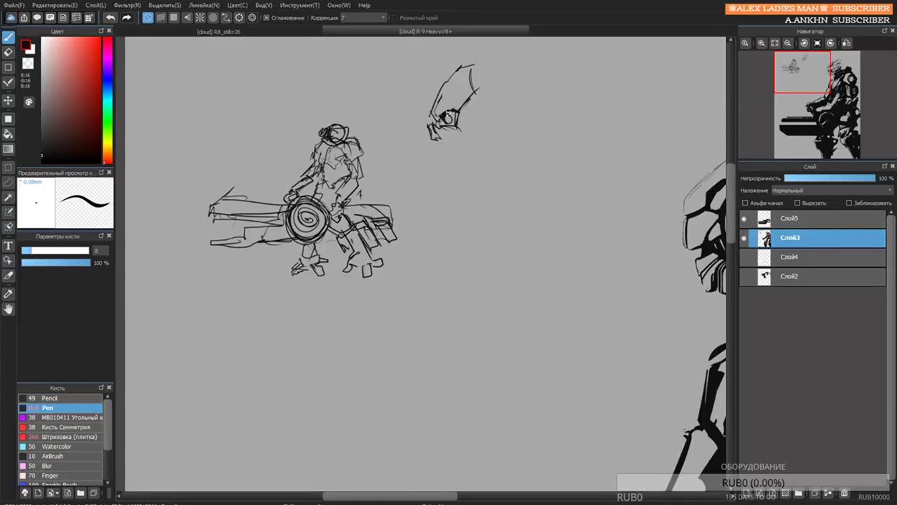
# Blacken the leg study's knee joint and add thick lines for the rear thigh and hip plate with a size 15 Pen.
pyautogui.press(']')
pyautogui.press(']')
pyautogui.press(']')
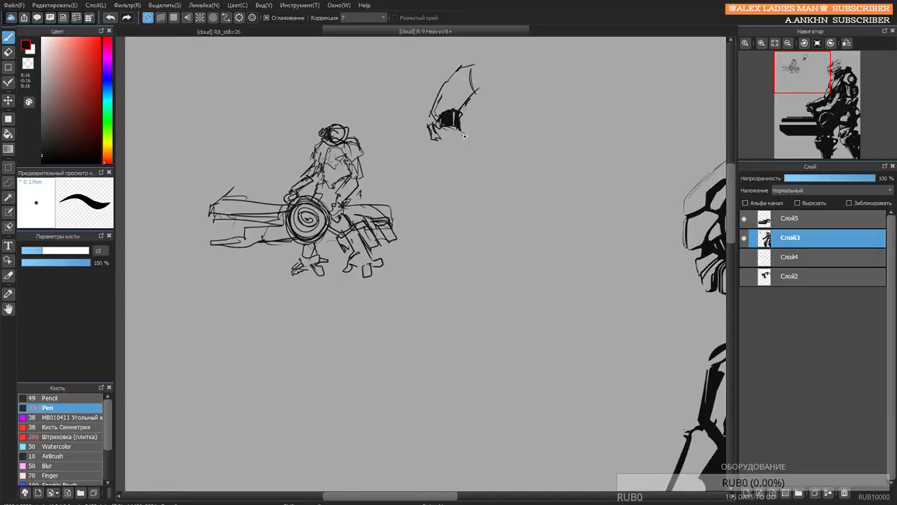
pyautogui.moveTo(472, 106)
pyautogui.mouseDown()
pyautogui.moveTo(468, 98)
pyautogui.moveTo(464, 109)
pyautogui.moveTo(475, 71)
pyautogui.moveTo(486, 96)
pyautogui.moveTo(495, 74)
pyautogui.moveTo(475, 62)
pyautogui.moveTo(495, 70)
pyautogui.mouseUp()
pyautogui.press('e')
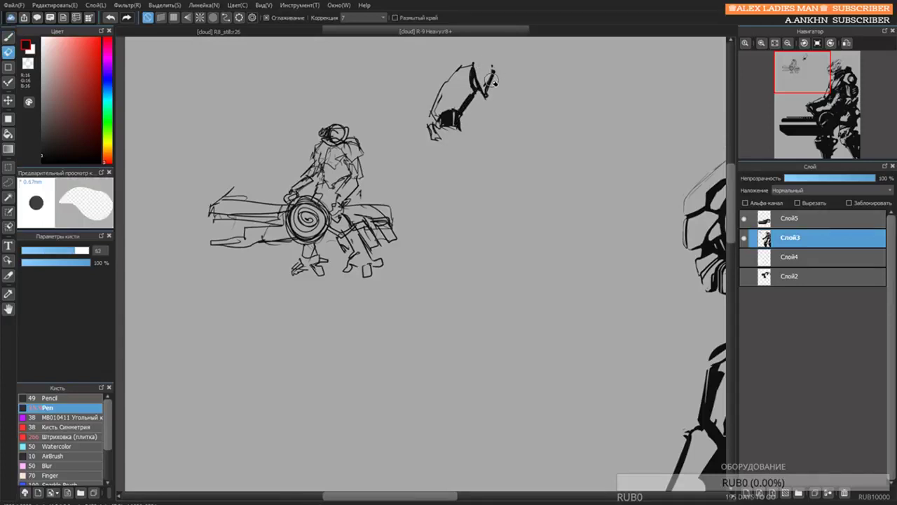
# Outline the leg study's shin and its pointed foot with the size 15 Pen.
pyautogui.press('b')
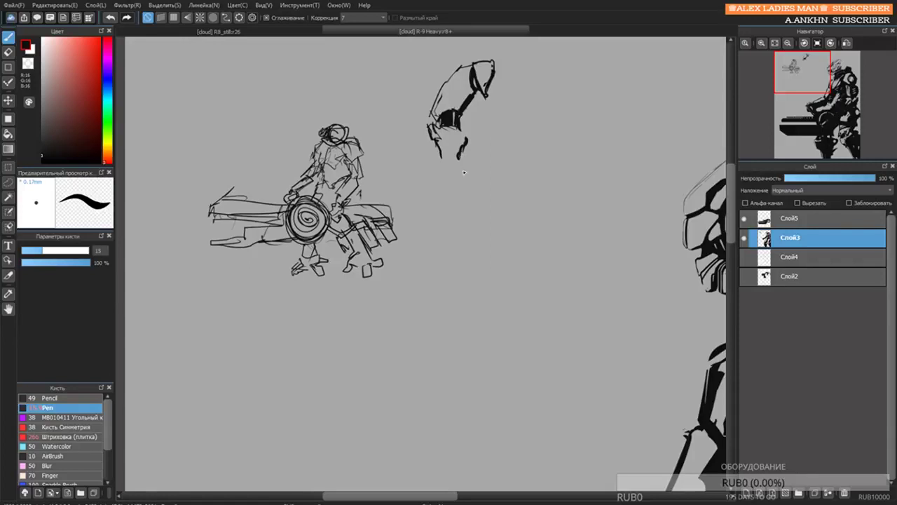
pyautogui.moveTo(460, 155)
pyautogui.mouseDown()
pyautogui.moveTo(468, 180)
pyautogui.moveTo(444, 176)
pyautogui.moveTo(440, 185)
pyautogui.moveTo(455, 204)
pyautogui.mouseUp()
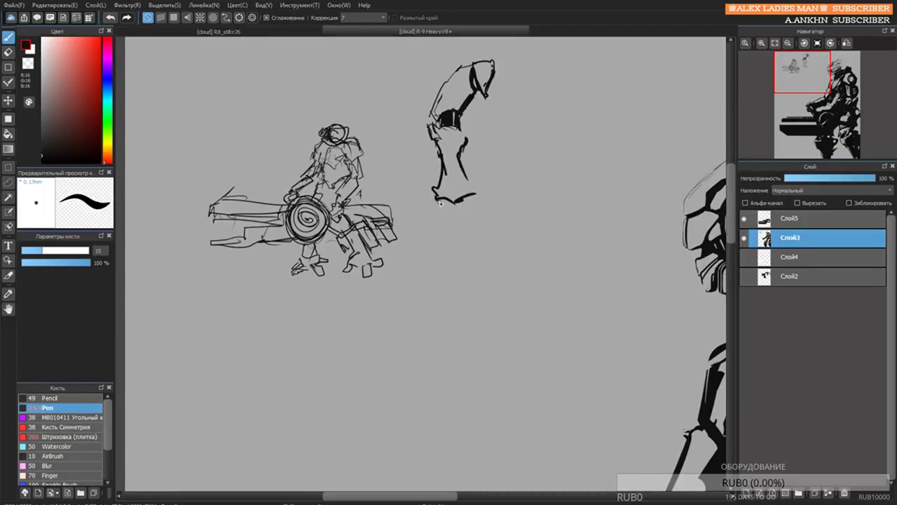
pyautogui.moveTo(437, 204); pyautogui.dragTo(417, 216)
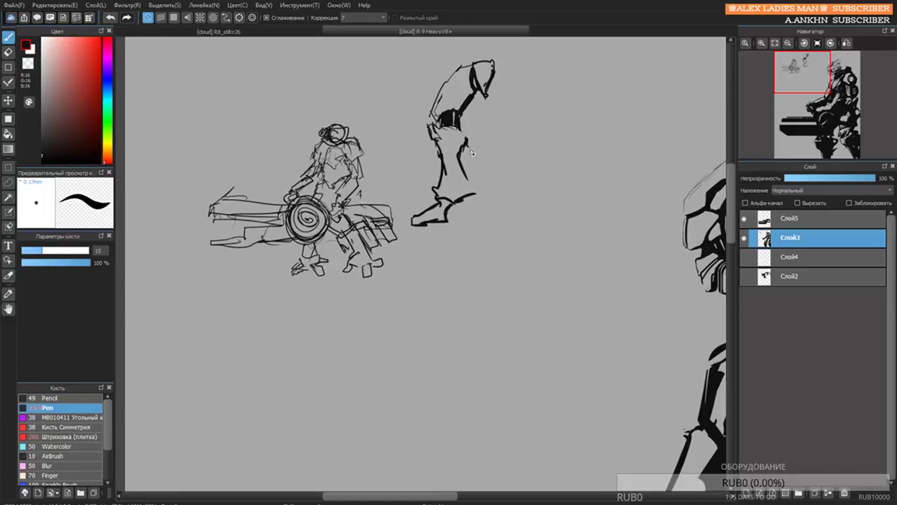
# Redraw the calf's rear edge as a solid black bar beside a curved line and trim its upper end with the Eraser.
pyautogui.press('e')
pyautogui.moveTo(466, 143)
pyautogui.mouseDown()
pyautogui.moveTo(473, 178)
pyautogui.moveTo(465, 141)
pyautogui.moveTo(456, 163)
pyautogui.moveTo(465, 187)
pyautogui.mouseUp()
pyautogui.press('b')
pyautogui.moveTo(464, 142)
pyautogui.mouseDown()
pyautogui.moveTo(461, 171)
pyautogui.moveTo(470, 175)
pyautogui.mouseUp()
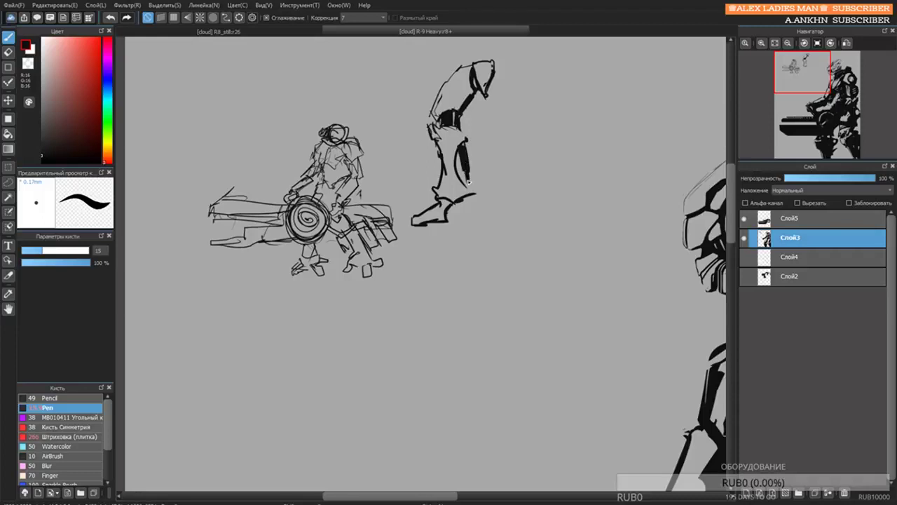
pyautogui.press('e')
pyautogui.scroll(2, 466, 150)
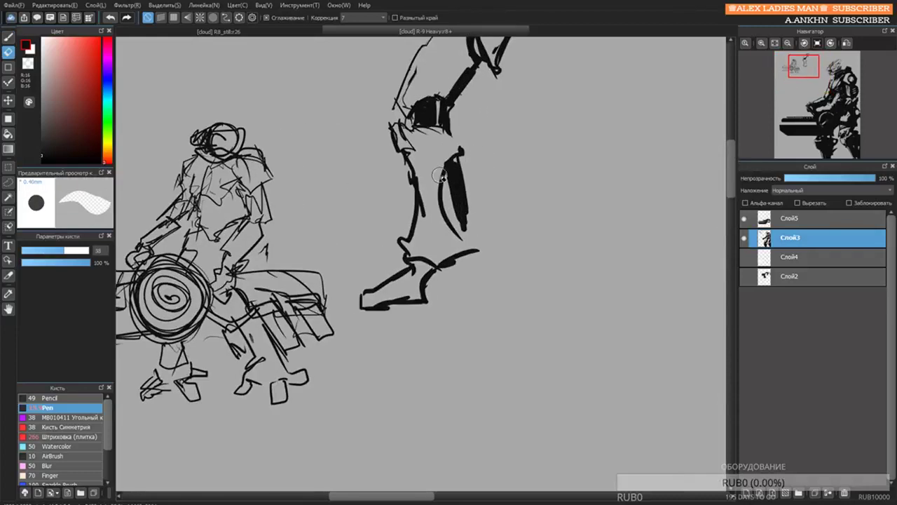
pyautogui.moveTo(449, 166)
pyautogui.mouseDown()
pyautogui.moveTo(450, 176)
pyautogui.moveTo(461, 165)
pyautogui.moveTo(451, 170)
pyautogui.mouseUp()
pyautogui.press('b')
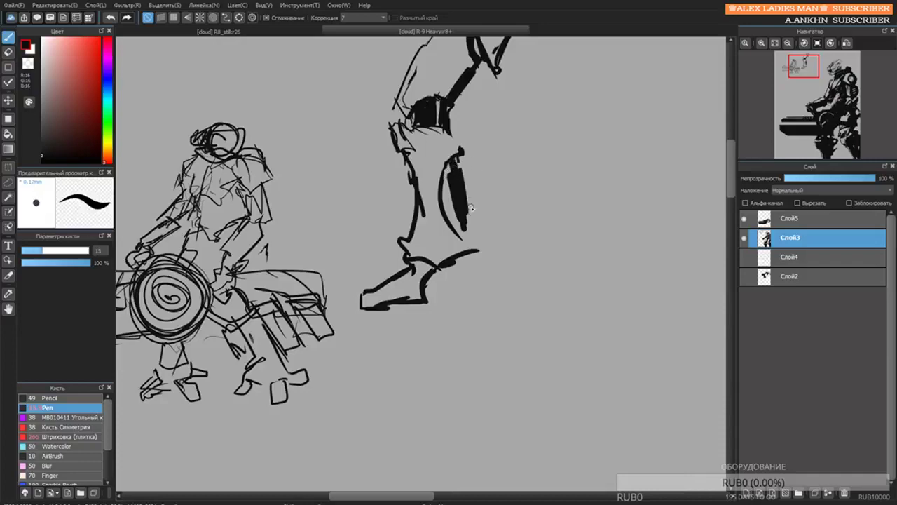
pyautogui.moveTo(469, 200); pyautogui.dragTo(464, 230)
# Add a round black ankle joint and a blocky heel behind the leg study's foot.
pyautogui.scroll(-3, 468, 147)
pyautogui.moveTo(477, 125); pyautogui.dragTo(452, 135)
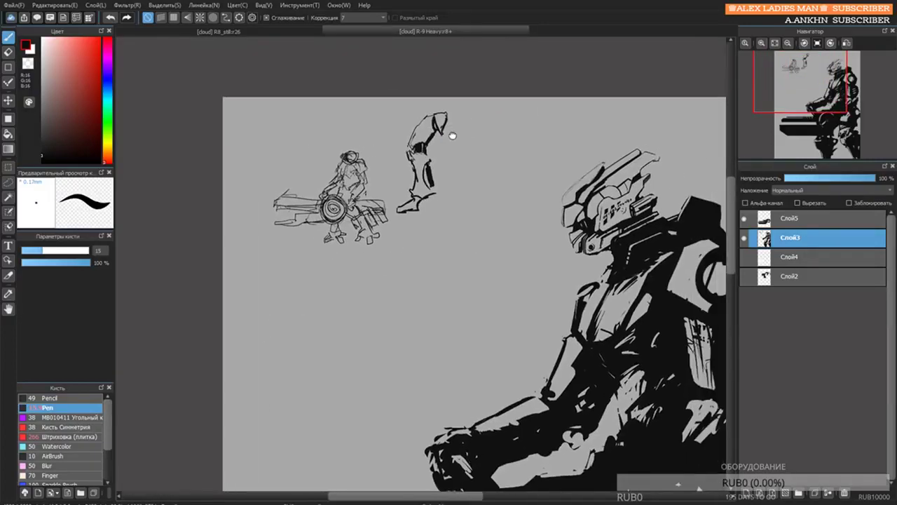
pyautogui.scroll(4, 452, 135)
pyautogui.moveTo(389, 297)
pyautogui.mouseDown()
pyautogui.moveTo(413, 299)
pyautogui.moveTo(404, 314)
pyautogui.moveTo(430, 312)
pyautogui.moveTo(413, 296)
pyautogui.moveTo(429, 301)
pyautogui.moveTo(408, 293)
pyautogui.moveTo(422, 290)
pyautogui.moveTo(421, 273)
pyautogui.moveTo(404, 278)
pyautogui.moveTo(424, 288)
pyautogui.mouseUp()
pyautogui.hotkey('ctrl', 'z')
pyautogui.hotkey('ctrl', 'z')
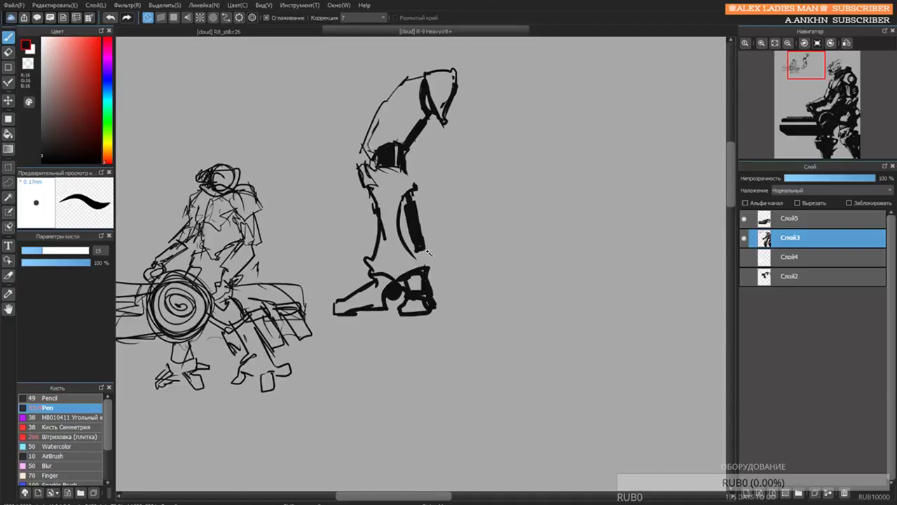
pyautogui.scroll(-3, 429, 253)
pyautogui.scroll(2, 429, 231)
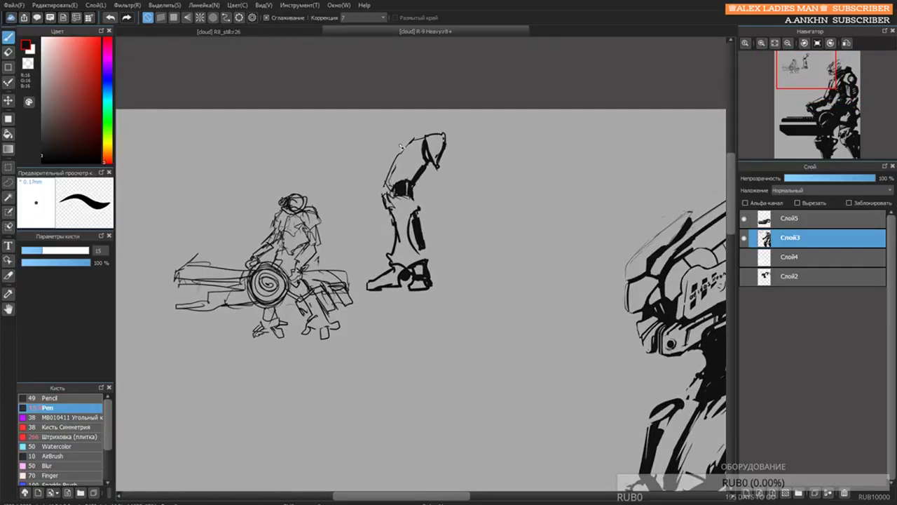
# Fill the thigh and shin with solid black using a larger Pen, and separate and trim them around the knee with the Eraser.
pyautogui.press('e')
pyautogui.moveTo(411, 186)
pyautogui.mouseDown()
pyautogui.moveTo(394, 178)
pyautogui.moveTo(380, 196)
pyautogui.moveTo(405, 177)
pyautogui.moveTo(387, 203)
pyautogui.moveTo(416, 177)
pyautogui.moveTo(377, 188)
pyautogui.moveTo(403, 194)
pyautogui.moveTo(414, 151)
pyautogui.moveTo(414, 185)
pyautogui.moveTo(393, 198)
pyautogui.moveTo(391, 210)
pyautogui.moveTo(404, 214)
pyautogui.moveTo(397, 261)
pyautogui.moveTo(400, 220)
pyautogui.moveTo(412, 250)
pyautogui.moveTo(406, 207)
pyautogui.mouseUp()
pyautogui.press('b')
pyautogui.press(']')
pyautogui.press('e')
pyautogui.press(']')
pyautogui.press('b')
pyautogui.hotkey('ctrl', 'z')
pyautogui.press('e')
pyautogui.moveTo(397, 159)
pyautogui.mouseDown()
pyautogui.moveTo(372, 189)
pyautogui.moveTo(397, 157)
pyautogui.mouseUp()
pyautogui.press(']')
pyautogui.moveTo(369, 206); pyautogui.dragTo(374, 206)
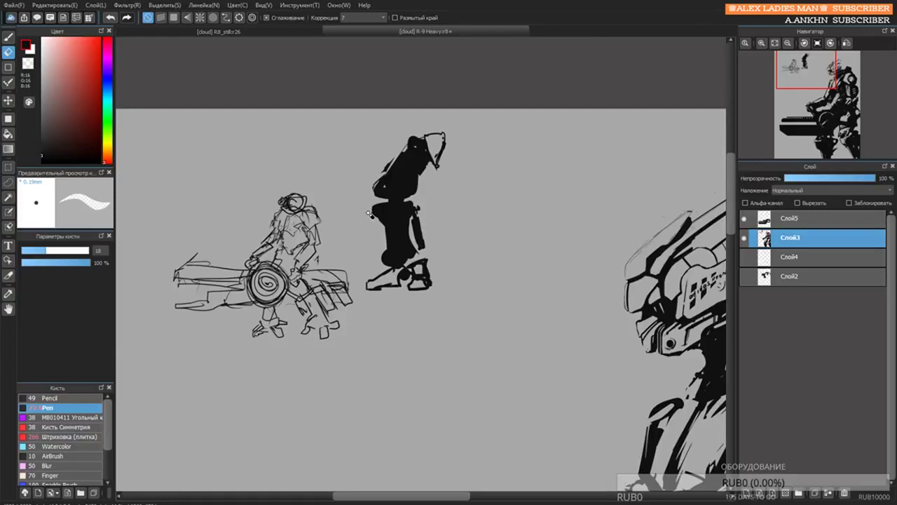
pyautogui.moveTo(388, 248); pyautogui.dragTo(390, 272)
# Rebuild the thigh's back edge in black up to the hip plate, leaving a thin light gap along it.
pyautogui.scroll(2, 411, 219)
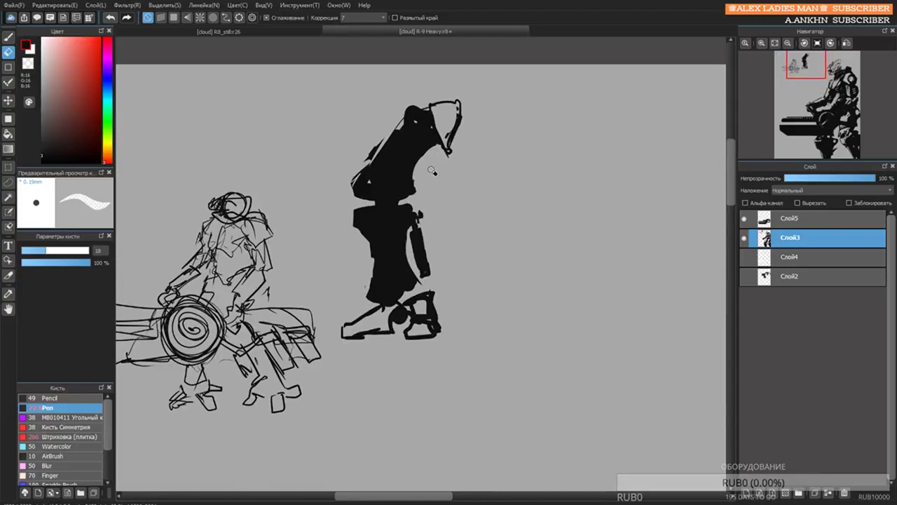
pyautogui.press('b')
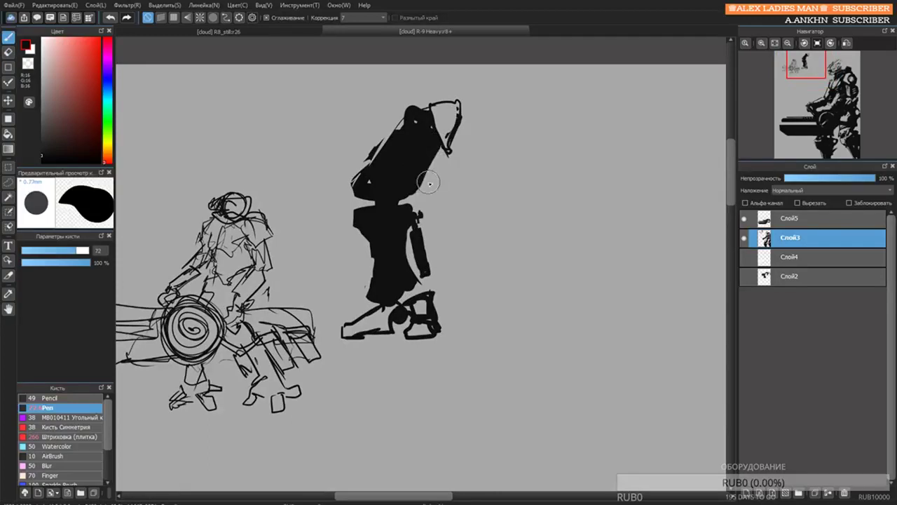
pyautogui.press('[')
pyautogui.moveTo(429, 161)
pyautogui.mouseDown()
pyautogui.moveTo(415, 188)
pyautogui.moveTo(441, 143)
pyautogui.moveTo(440, 114)
pyautogui.mouseUp()
pyautogui.scroll(3, 433, 175)
# Carve thin highlights along the thigh's front edge and the top of the knee with the Eraser at size 12.3.
pyautogui.press('e')
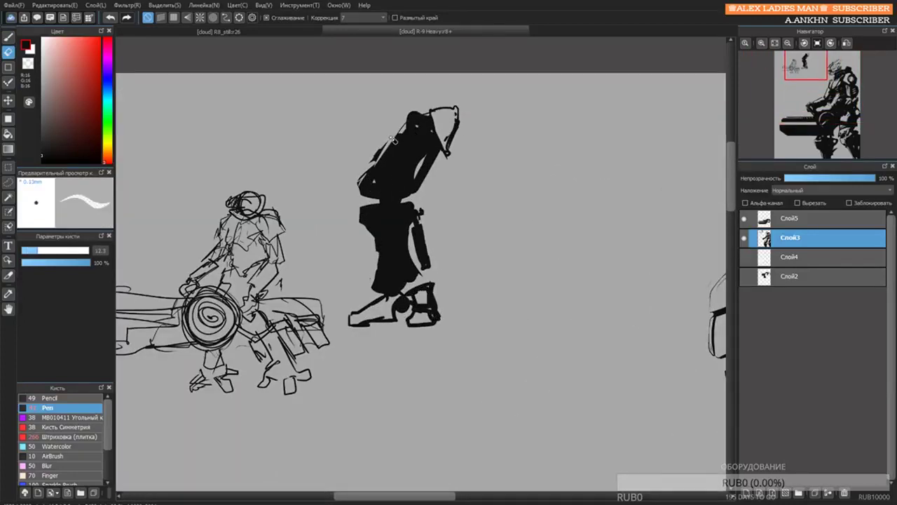
pyautogui.press('b')
pyautogui.press('[')
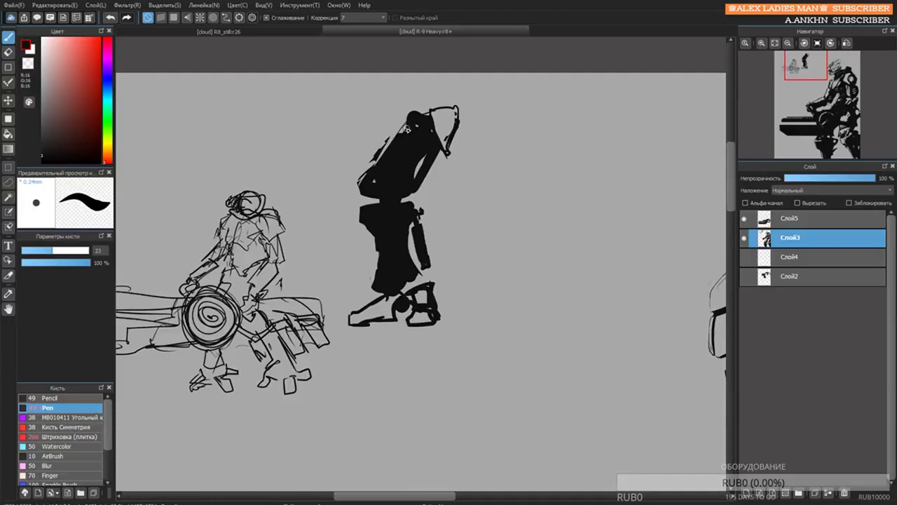
pyautogui.press('[')
pyautogui.moveTo(401, 127); pyautogui.dragTo(382, 149)
pyautogui.hotkey('ctrl', 'z')
pyautogui.press(']')
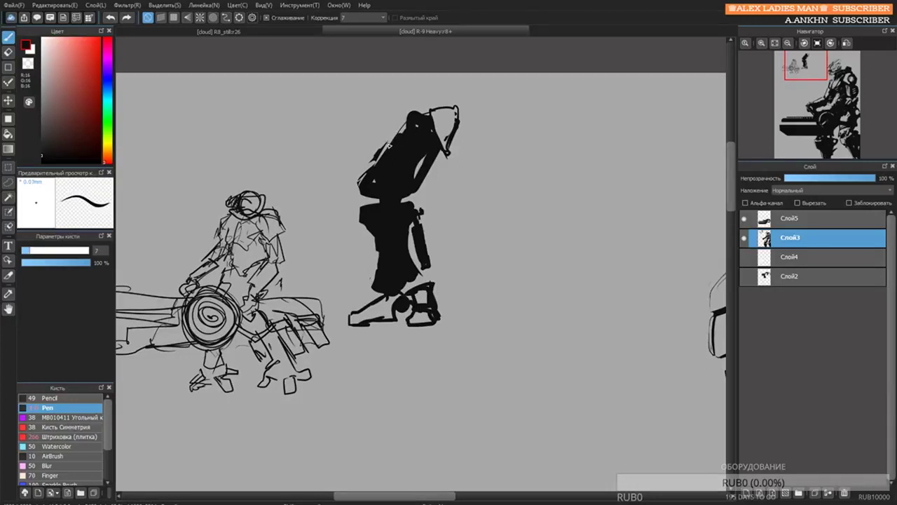
pyautogui.press('e')
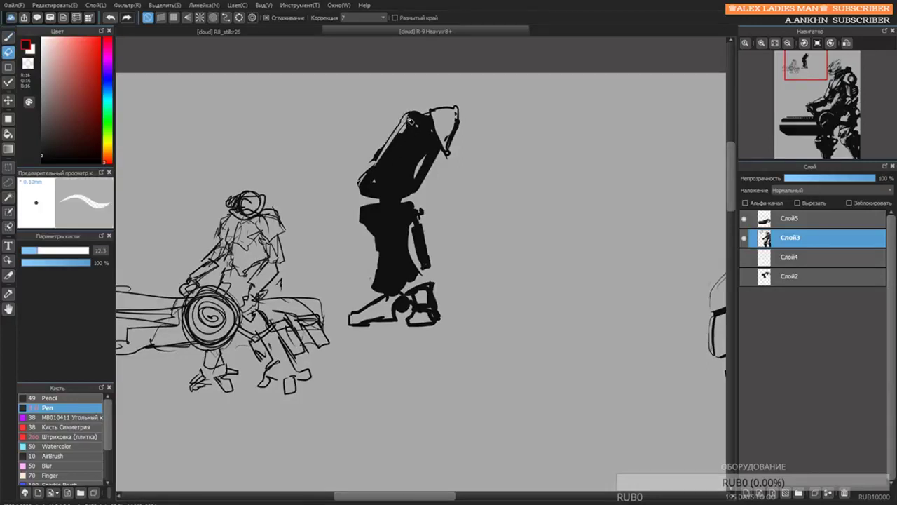
pyautogui.moveTo(369, 169); pyautogui.dragTo(361, 185)
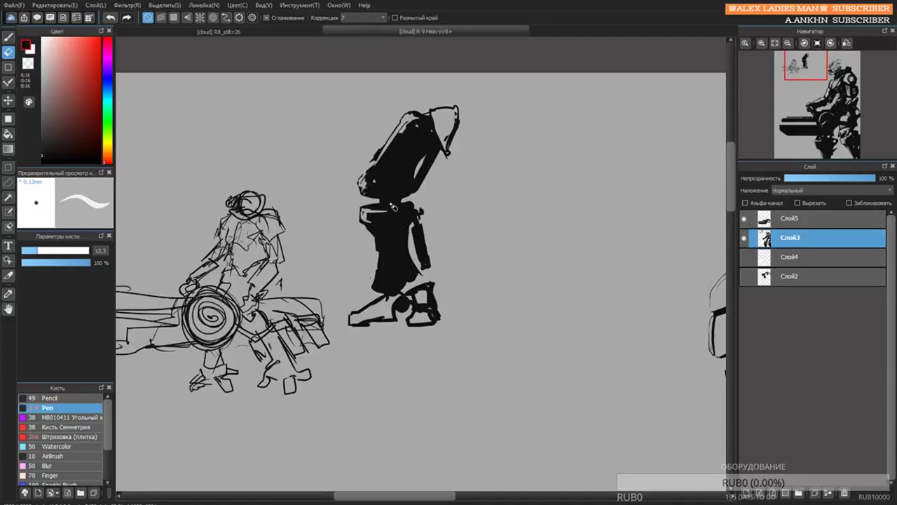
# Erase narrow highlights into the kneecap and down the front of the shin.
pyautogui.scroll(-2, 396, 211)
pyautogui.press('b')
pyautogui.scroll(2, 387, 171)
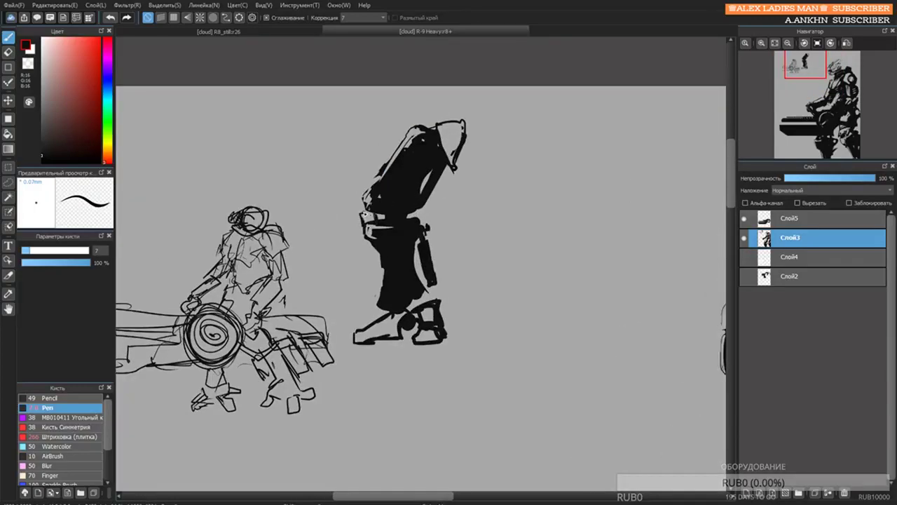
pyautogui.press('e')
pyautogui.moveTo(371, 215)
pyautogui.mouseDown()
pyautogui.moveTo(388, 258)
pyautogui.moveTo(380, 252)
pyautogui.moveTo(387, 280)
pyautogui.moveTo(390, 306)
pyautogui.mouseUp()
# Fill the foot with black strokes and break up the outline under the heel.
pyautogui.press('b')
pyautogui.moveTo(359, 340)
pyautogui.mouseDown()
pyautogui.moveTo(396, 334)
pyautogui.moveTo(407, 268)
pyautogui.moveTo(397, 277)
pyautogui.moveTo(443, 327)
pyautogui.moveTo(412, 328)
pyautogui.moveTo(415, 316)
pyautogui.moveTo(433, 339)
pyautogui.mouseUp()
pyautogui.press(']')
pyautogui.press(']')
pyautogui.press(']')
pyautogui.press(']')
pyautogui.press('e')
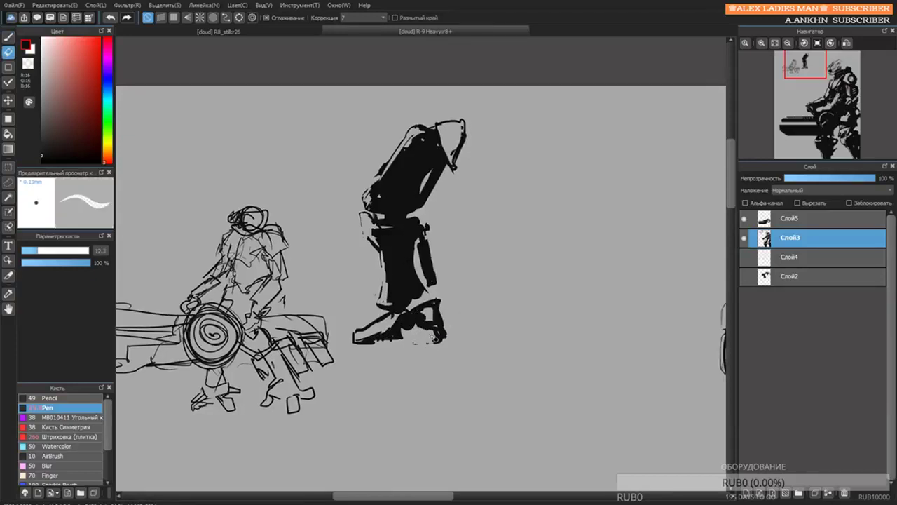
# Erase the blocky heel with a size 30 Eraser and repaint it as a solid black wedge with a size 19 Pen.
pyautogui.press('b')
pyautogui.press('e')
pyautogui.press(']')
pyautogui.press(']')
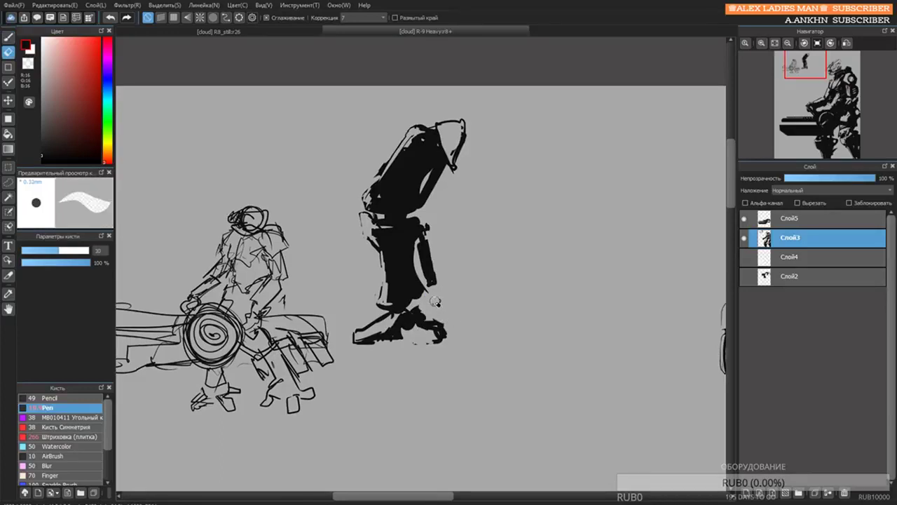
pyautogui.moveTo(440, 321)
pyautogui.mouseDown()
pyautogui.moveTo(438, 341)
pyautogui.moveTo(422, 334)
pyautogui.moveTo(443, 337)
pyautogui.moveTo(420, 315)
pyautogui.mouseUp()
pyautogui.press('b')
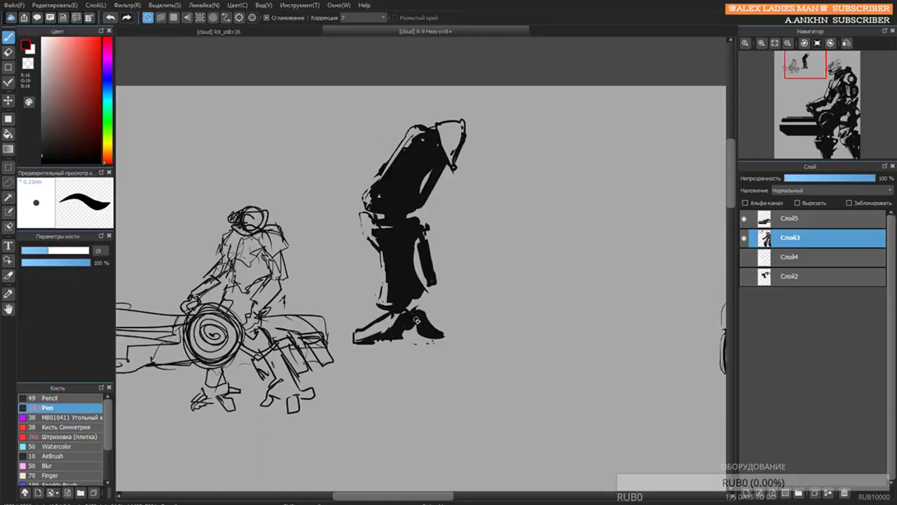
pyautogui.moveTo(426, 331)
pyautogui.mouseDown()
pyautogui.moveTo(459, 333)
pyautogui.moveTo(437, 346)
pyautogui.moveTo(466, 336)
pyautogui.moveTo(430, 339)
pyautogui.moveTo(465, 342)
pyautogui.moveTo(445, 325)
pyautogui.mouseUp()
# Trim the heel's end and the underside of the foot into a cleaner sole with the Eraser.
pyautogui.press('e')
pyautogui.hotkey('ctrl', 'z')
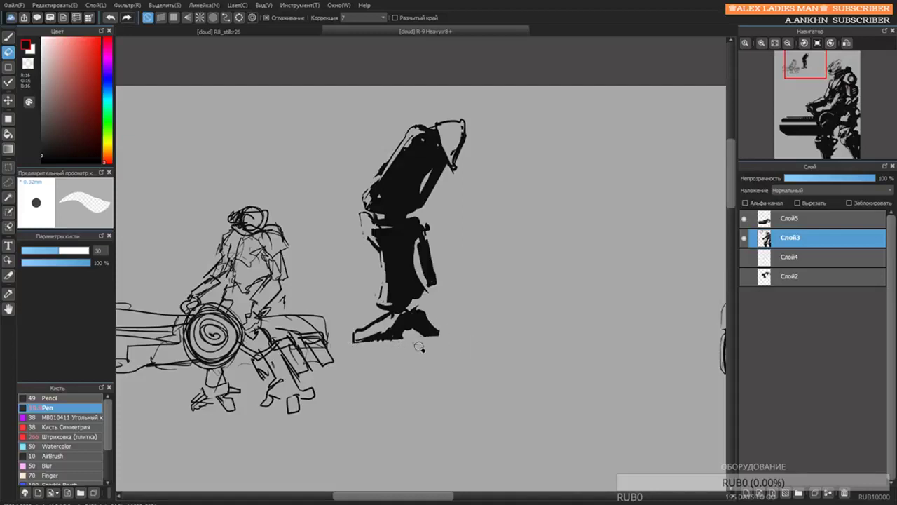
pyautogui.moveTo(352, 347)
pyautogui.mouseDown()
pyautogui.moveTo(403, 342)
pyautogui.moveTo(383, 360)
pyautogui.moveTo(365, 329)
pyautogui.moveTo(414, 309)
pyautogui.mouseUp()
# Paint a small rounded black joint connecting the lower end of the calf bar to the ankle.
pyautogui.press('b')
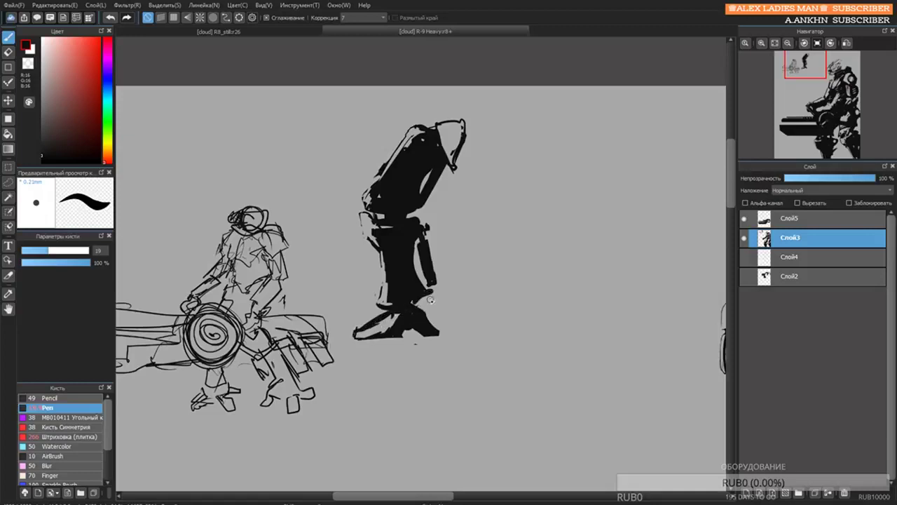
pyautogui.press('e')
pyautogui.press('b')
pyautogui.moveTo(429, 294)
pyautogui.mouseDown()
pyautogui.moveTo(433, 300)
pyautogui.moveTo(416, 303)
pyautogui.moveTo(423, 285)
pyautogui.moveTo(433, 298)
pyautogui.mouseUp()
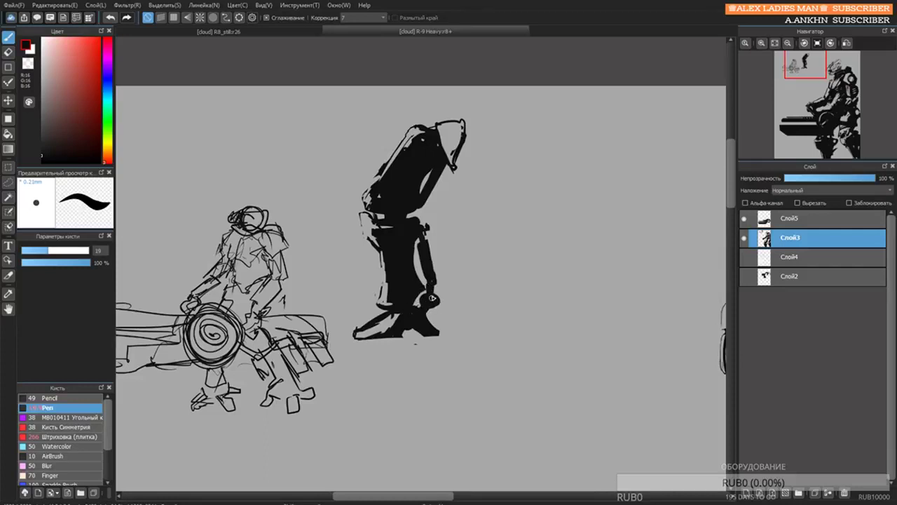
# Erase the front of the foot and repaint it as a longer, solid black segmented toe joined to the heel.
pyautogui.scroll(-4, 436, 246)
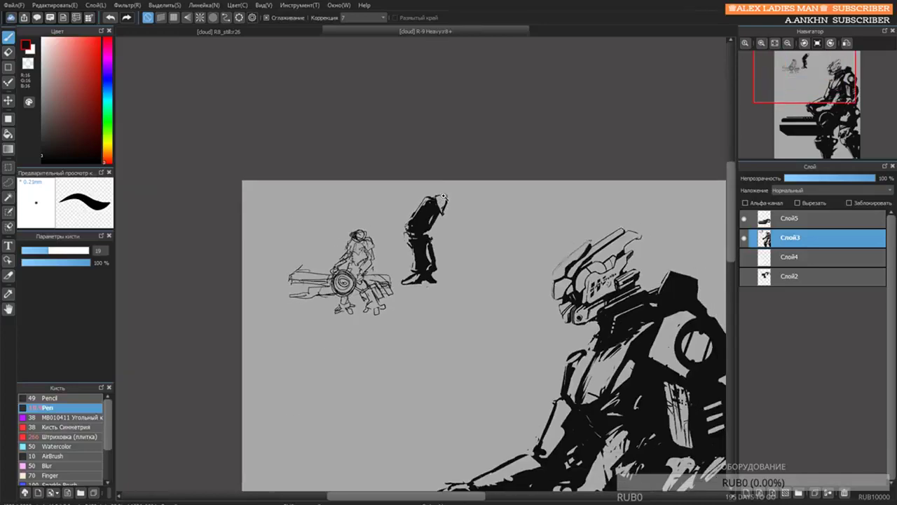
pyautogui.scroll(2, 413, 277)
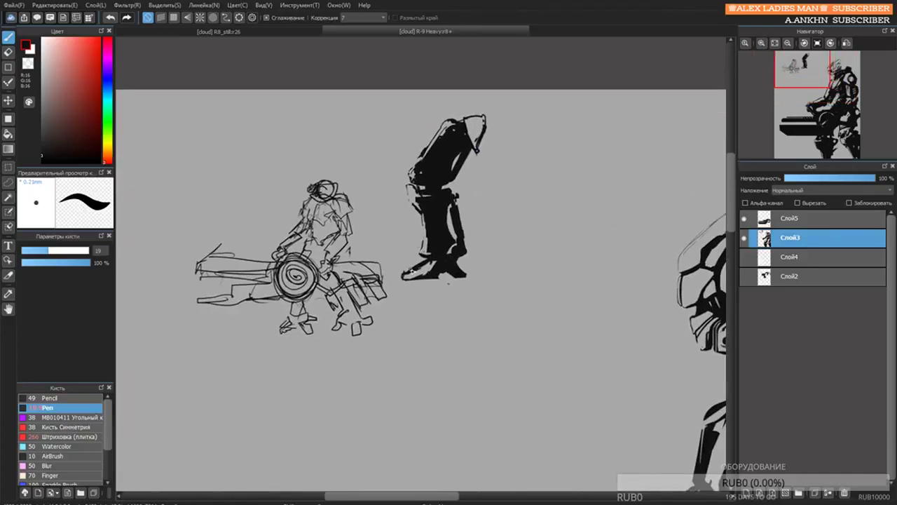
pyautogui.moveTo(431, 259); pyautogui.dragTo(405, 269)
pyautogui.press('e')
pyautogui.moveTo(392, 275); pyautogui.dragTo(397, 284)
pyautogui.press('b')
pyautogui.press('e')
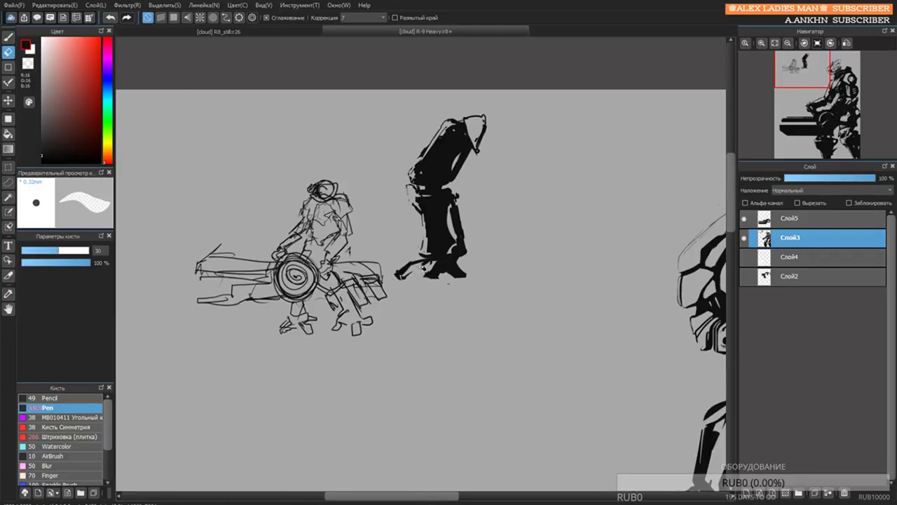
pyautogui.press('b')
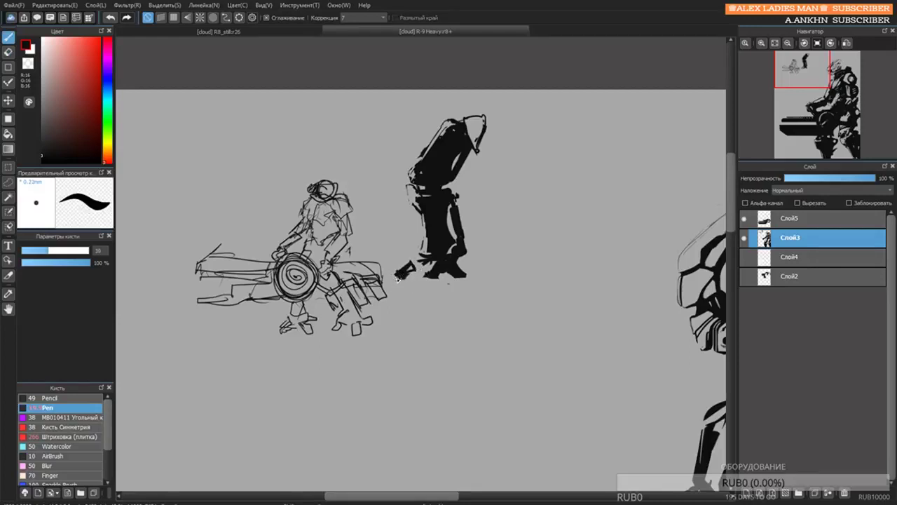
pyautogui.moveTo(399, 277); pyautogui.dragTo(430, 264)
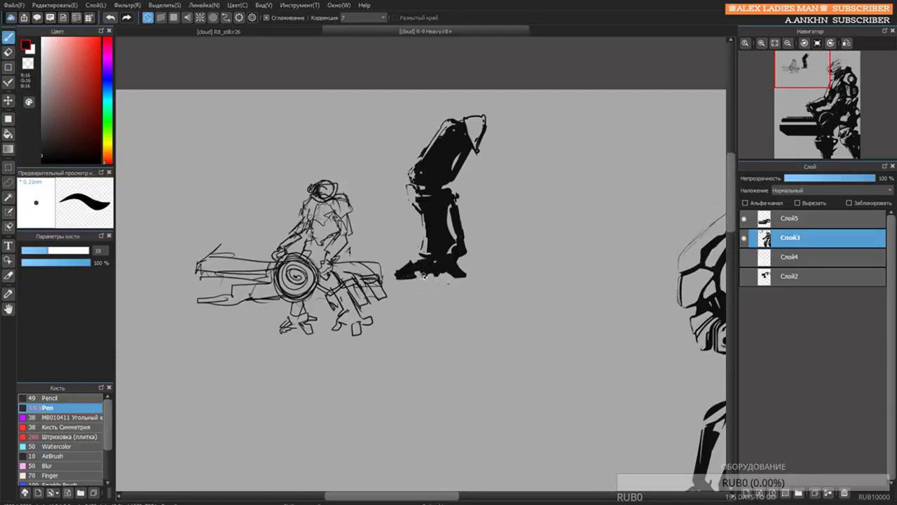
pyautogui.moveTo(424, 275); pyautogui.dragTo(435, 272)
pyautogui.scroll(-2, 468, 200)
pyautogui.moveTo(481, 177); pyautogui.dragTo(396, 147)
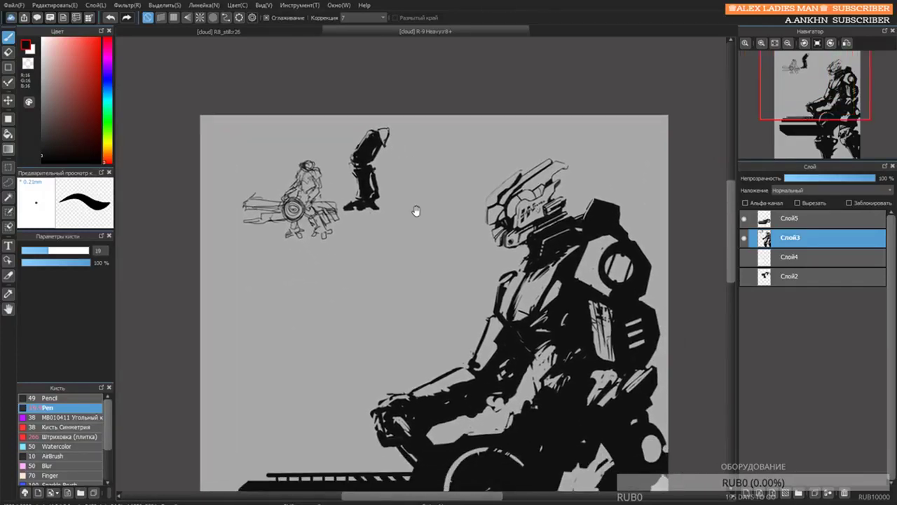
pyautogui.moveTo(416, 211); pyautogui.dragTo(419, 181)
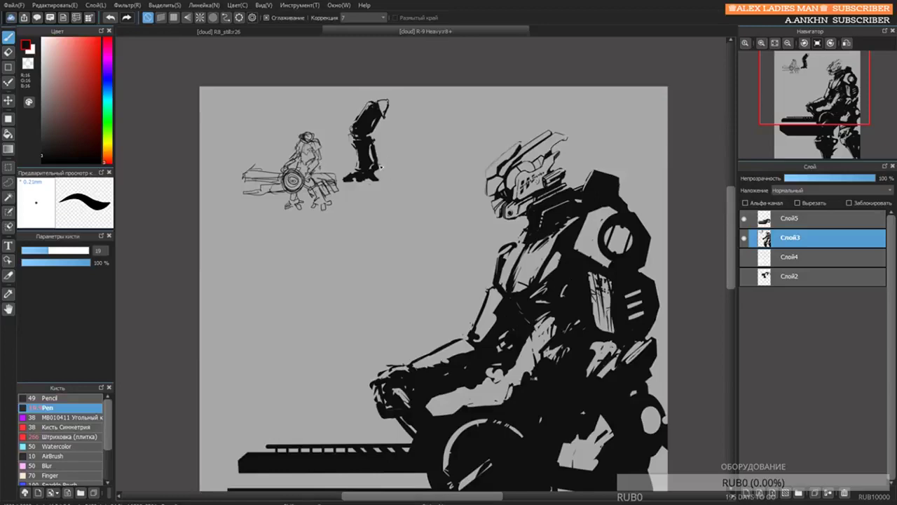
pyautogui.scroll(5, 387, 119)
pyautogui.moveTo(361, 300); pyautogui.dragTo(381, 172)
pyautogui.scroll(-4, 346, 201)
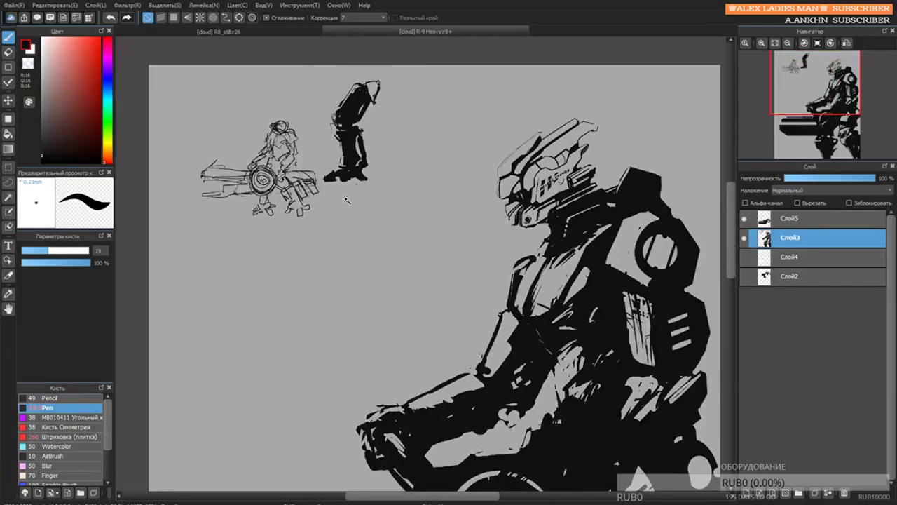
# Start a small face sketch below the full-body thumbnail with a curved head outline and rough angular marks for both eyes, using the size 19 Pen.
pyautogui.moveTo(322, 214); pyautogui.dragTo(341, 184)
pyautogui.scroll(1, 340, 184)
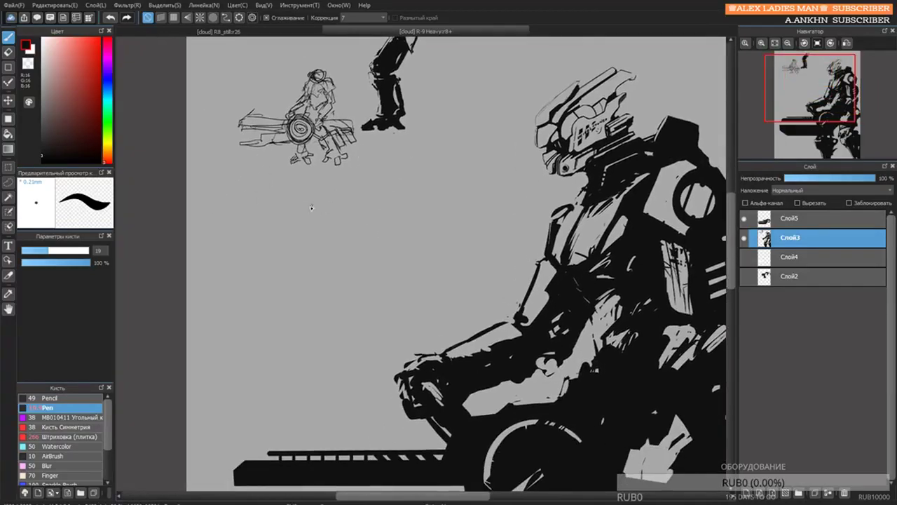
pyautogui.scroll(2, 312, 208)
pyautogui.moveTo(281, 214); pyautogui.dragTo(323, 185)
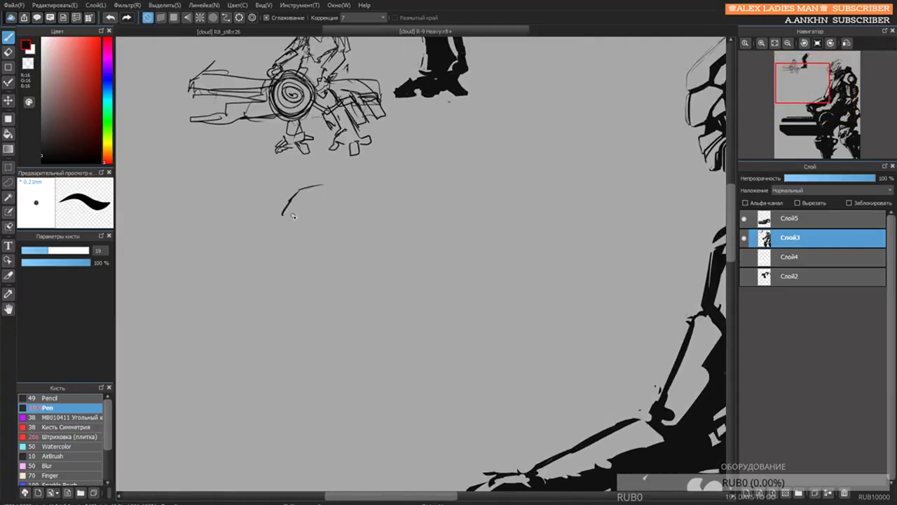
pyautogui.moveTo(293, 224)
pyautogui.mouseDown()
pyautogui.moveTo(318, 260)
pyautogui.moveTo(305, 263)
pyautogui.moveTo(292, 252)
pyautogui.moveTo(320, 264)
pyautogui.mouseUp()
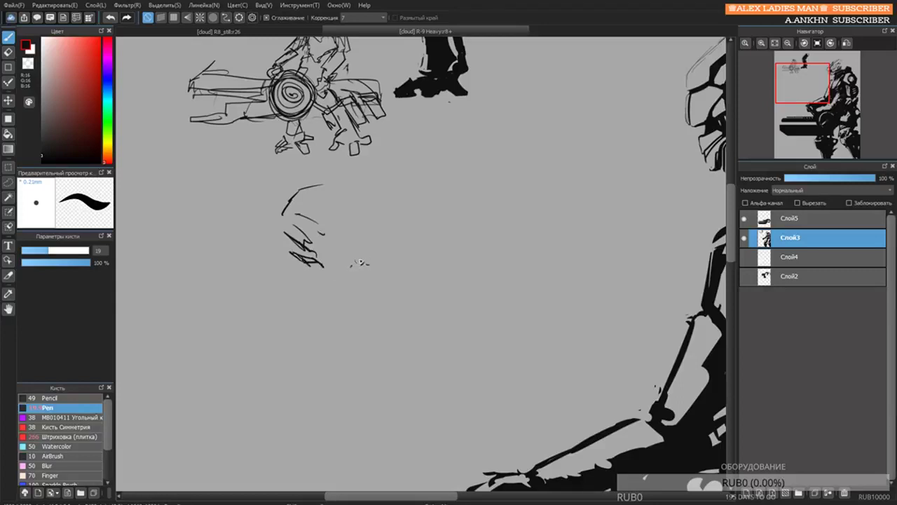
pyautogui.moveTo(360, 262)
pyautogui.mouseDown()
pyautogui.moveTo(391, 253)
pyautogui.moveTo(372, 262)
pyautogui.mouseUp()
pyautogui.moveTo(309, 246); pyautogui.dragTo(322, 273)
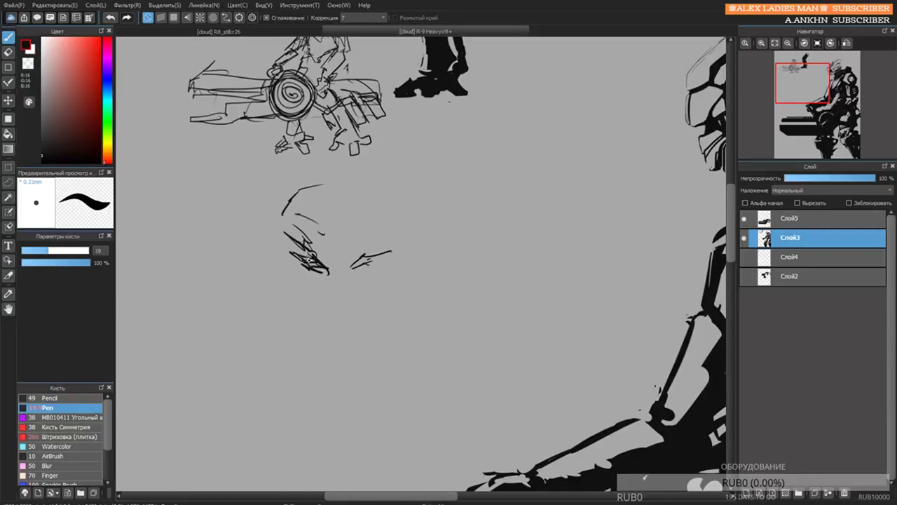
# Close and darken the two slanted eye shapes of the face sketch with short Pen strokes.
pyautogui.press('e')
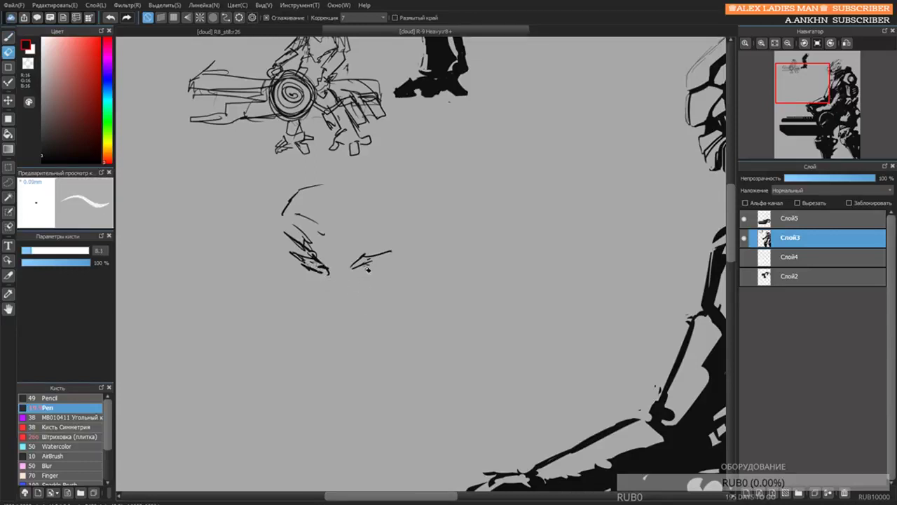
pyautogui.press('b')
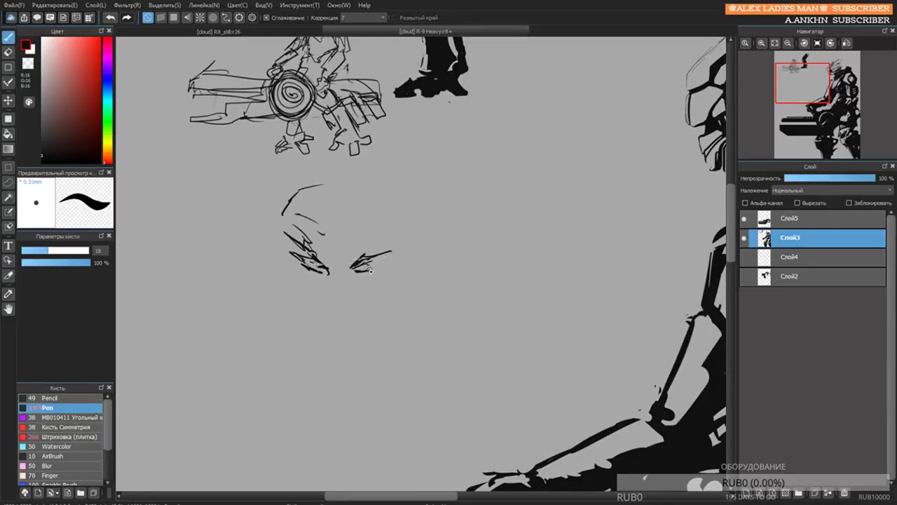
pyautogui.moveTo(354, 267); pyautogui.dragTo(387, 260)
pyautogui.moveTo(298, 256); pyautogui.dragTo(324, 267)
pyautogui.scroll(-4, 426, 169)
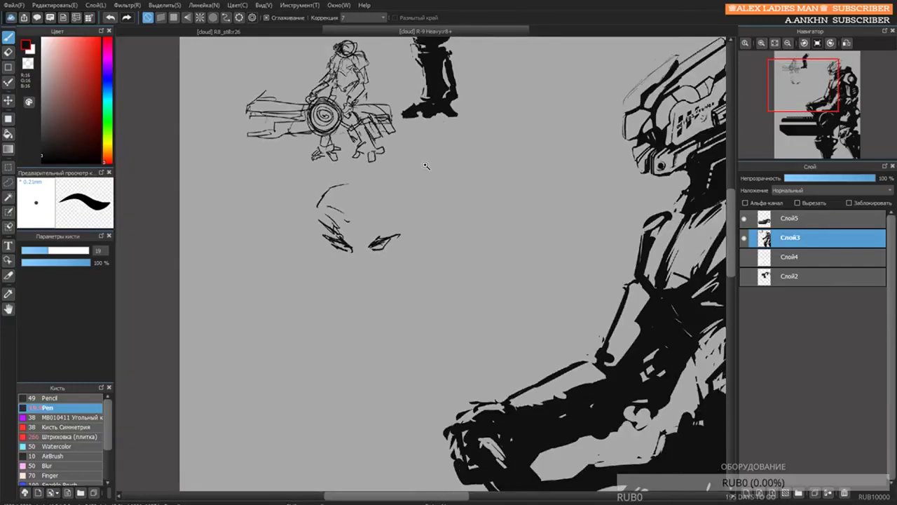
pyautogui.scroll(5, 422, 188)
pyautogui.press('e')
pyautogui.press('b')
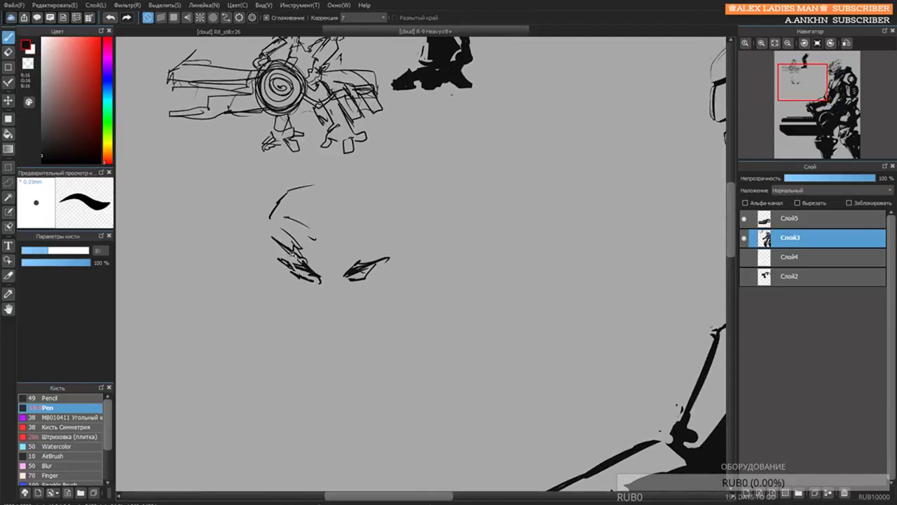
# Ink the lower visor band with its raised end shapes for a front-view helmet sketch below the small figure thumbnail.
pyautogui.moveTo(287, 251)
pyautogui.mouseDown()
pyautogui.moveTo(309, 270)
pyautogui.moveTo(350, 277)
pyautogui.moveTo(342, 274)
pyautogui.moveTo(387, 257)
pyautogui.mouseUp()
pyautogui.scroll(-2, 371, 248)
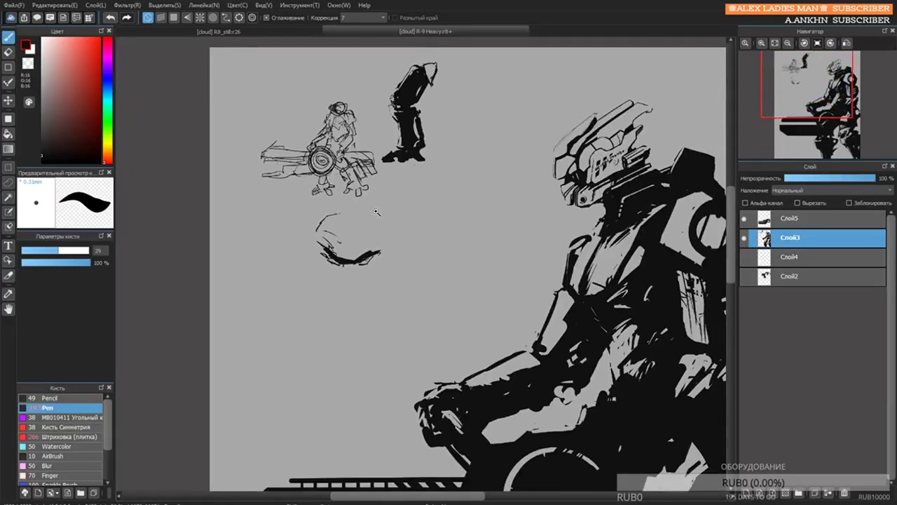
pyautogui.scroll(1, 310, 258)
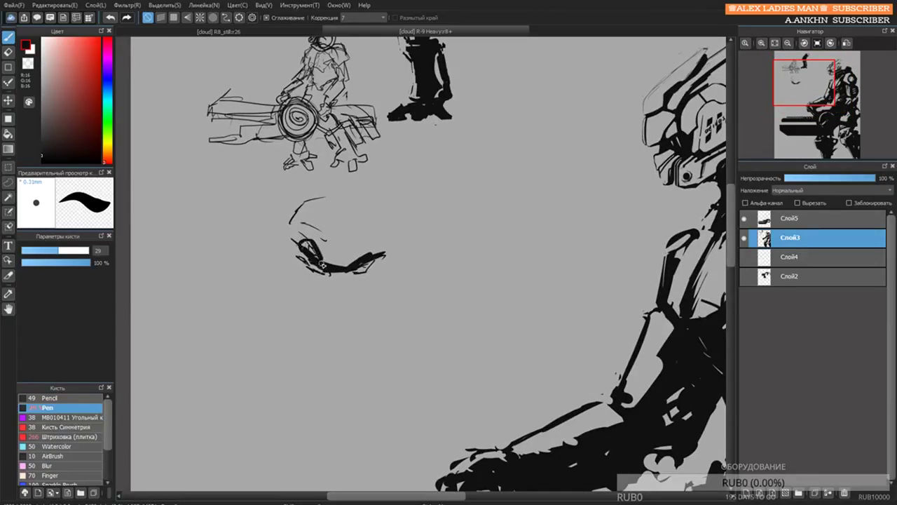
pyautogui.moveTo(356, 261); pyautogui.dragTo(364, 246)
pyautogui.scroll(-3, 371, 256)
pyautogui.scroll(2, 323, 234)
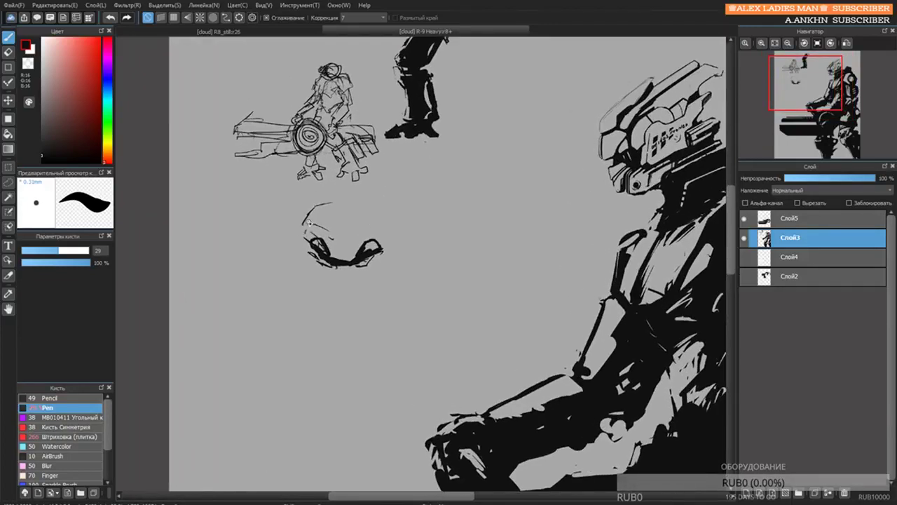
# Draw the helmet sketch's upper visor line, the sides of its dome and a curved ear piece.
pyautogui.moveTo(313, 225); pyautogui.dragTo(354, 236)
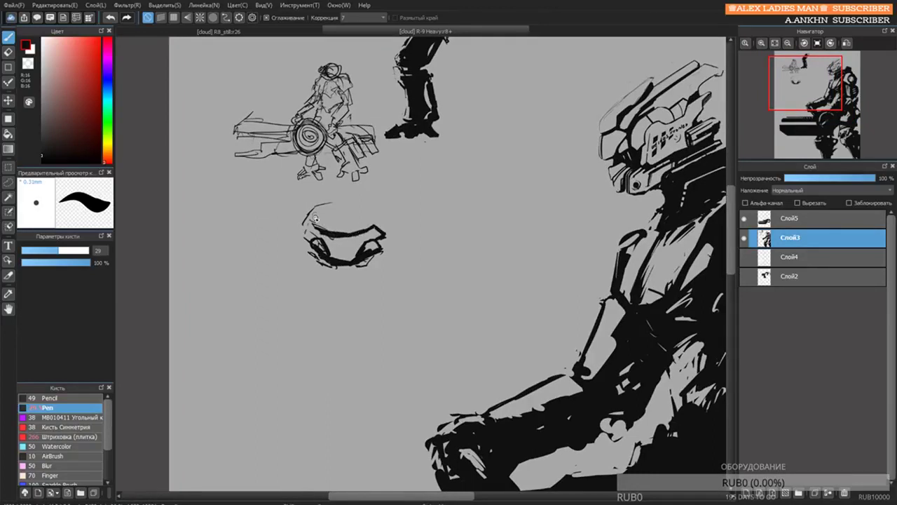
pyautogui.moveTo(313, 213)
pyautogui.mouseDown()
pyautogui.moveTo(336, 188)
pyautogui.moveTo(361, 187)
pyautogui.moveTo(377, 225)
pyautogui.mouseUp()
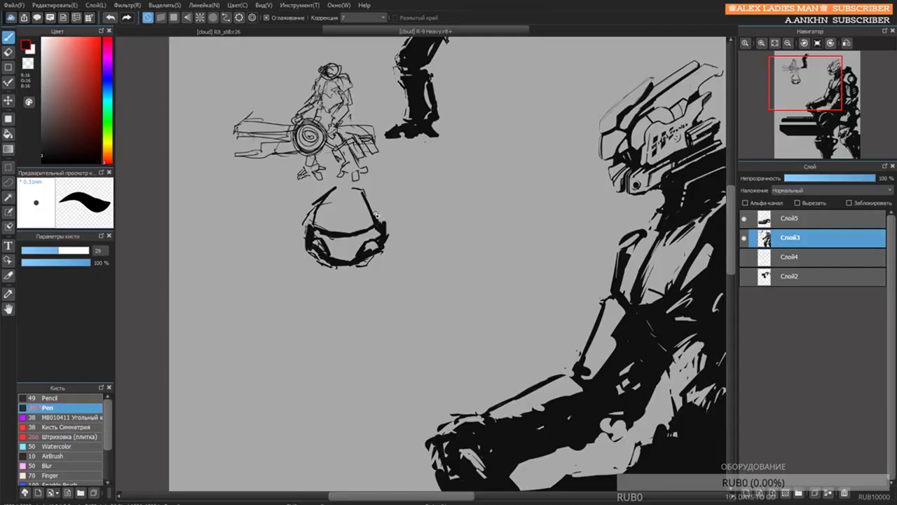
pyautogui.moveTo(375, 214); pyautogui.dragTo(394, 240)
# Clean up the visor outline with the eraser and draw the tapering chin with a cheek plate on each side.
pyautogui.press('e')
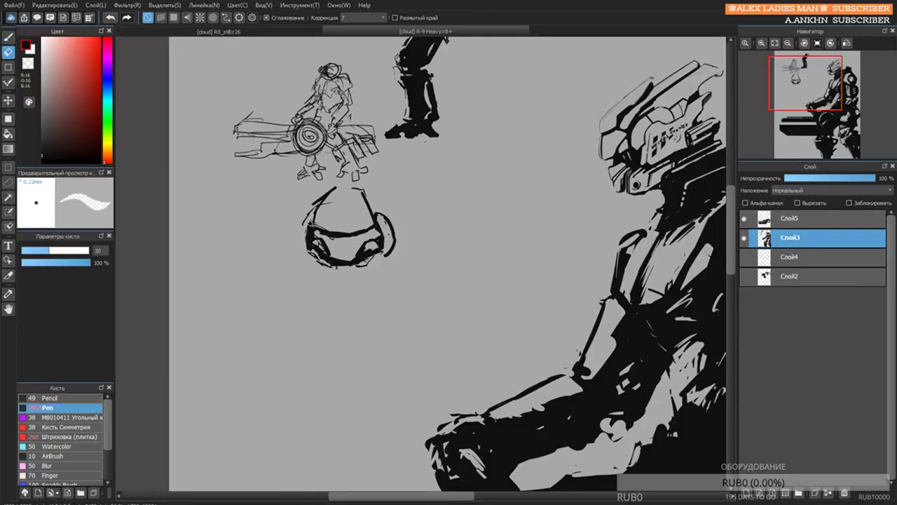
pyautogui.moveTo(308, 221)
pyautogui.mouseDown()
pyautogui.moveTo(305, 242)
pyautogui.moveTo(333, 277)
pyautogui.moveTo(328, 240)
pyautogui.moveTo(326, 258)
pyautogui.moveTo(345, 285)
pyautogui.moveTo(343, 245)
pyautogui.moveTo(346, 273)
pyautogui.moveTo(321, 269)
pyautogui.moveTo(345, 306)
pyautogui.moveTo(333, 290)
pyautogui.moveTo(356, 305)
pyautogui.moveTo(374, 263)
pyautogui.mouseUp()
pyautogui.press('b')
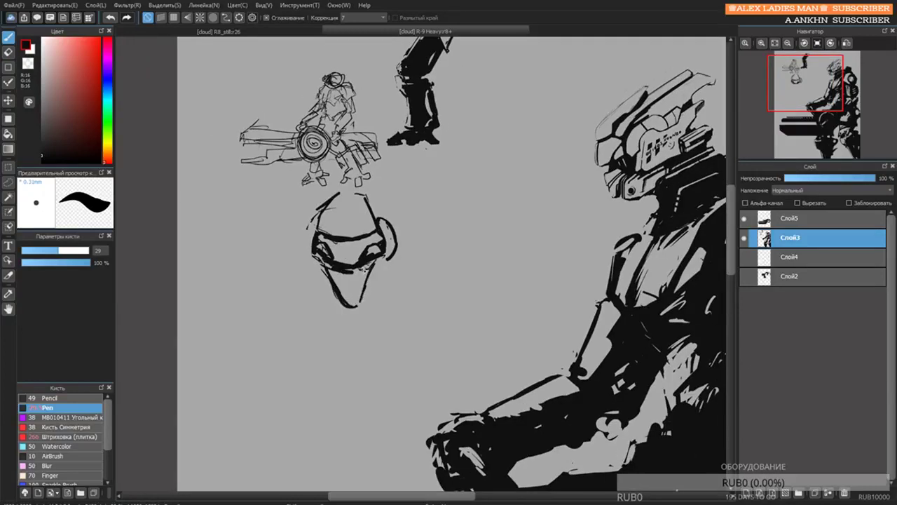
pyautogui.moveTo(313, 269)
pyautogui.mouseDown()
pyautogui.moveTo(328, 306)
pyautogui.moveTo(321, 293)
pyautogui.moveTo(374, 303)
pyautogui.moveTo(391, 272)
pyautogui.moveTo(377, 299)
pyautogui.mouseUp()
pyautogui.scroll(2, 383, 248)
pyautogui.scroll(-1, 377, 252)
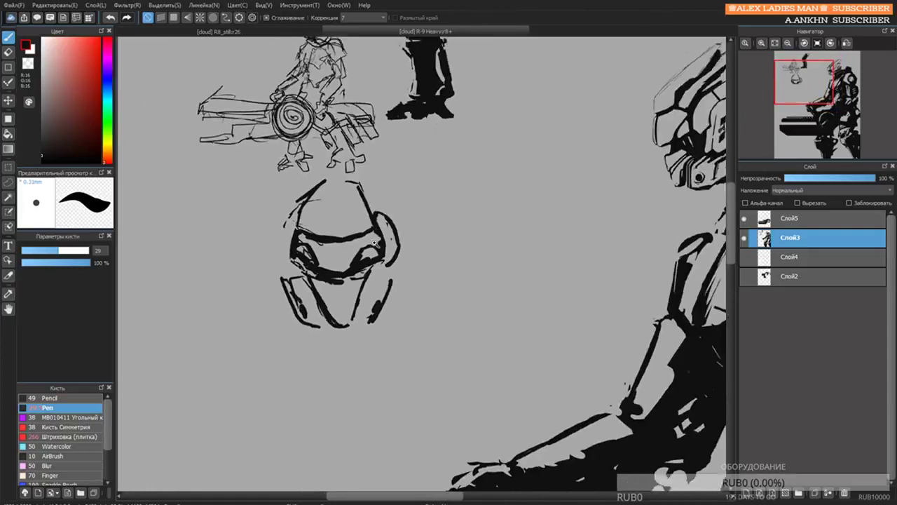
# Trim the chin line near the visor corner, thicken the chin's other edge and fill the dark band beneath the visor.
pyautogui.press('e')
pyautogui.moveTo(320, 282)
pyautogui.mouseDown()
pyautogui.moveTo(306, 270)
pyautogui.moveTo(310, 285)
pyautogui.mouseUp()
pyautogui.press('b')
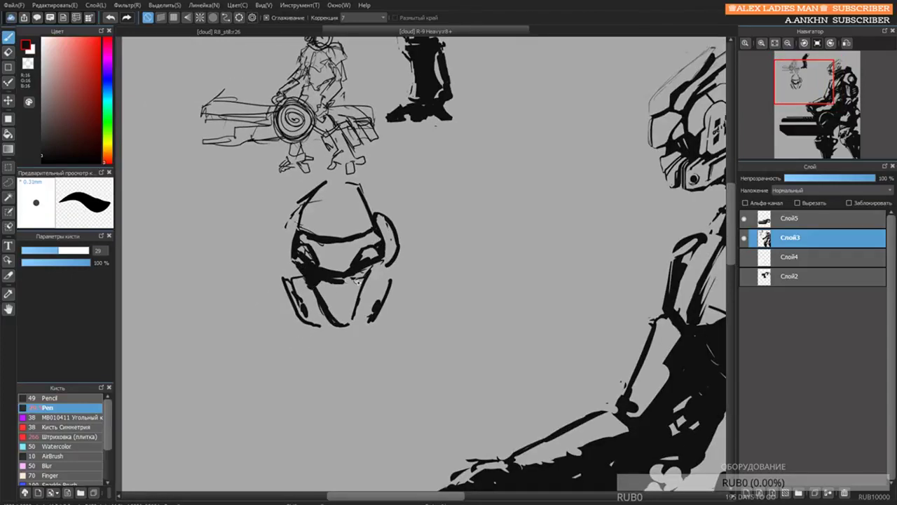
pyautogui.moveTo(359, 272)
pyautogui.mouseDown()
pyautogui.moveTo(370, 284)
pyautogui.moveTo(377, 263)
pyautogui.moveTo(356, 323)
pyautogui.mouseUp()
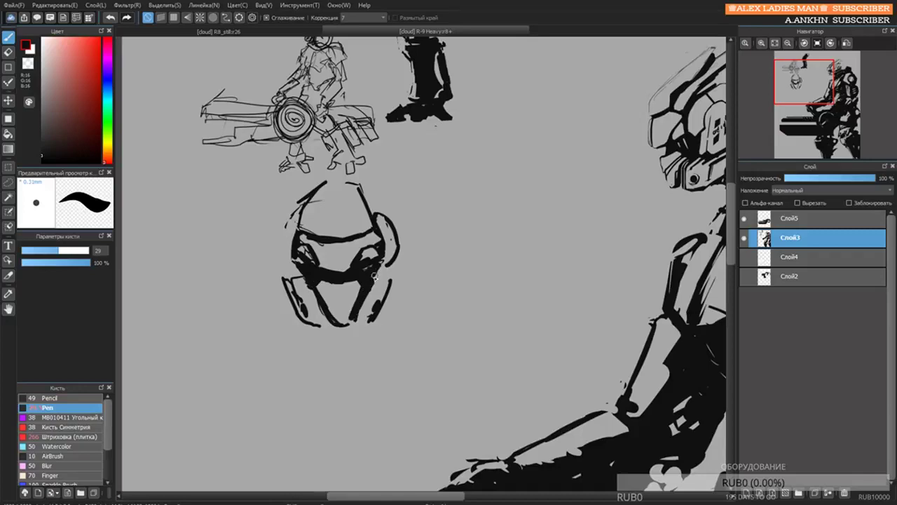
pyautogui.moveTo(375, 276); pyautogui.dragTo(370, 266)
pyautogui.scroll(-3, 373, 264)
pyautogui.scroll(4, 373, 262)
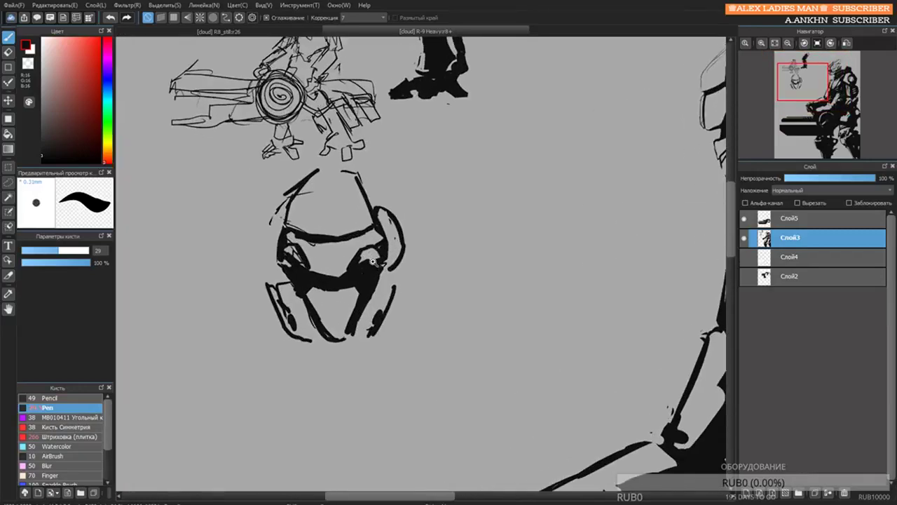
# Erase narrow light slits into the dark lower corners of the helmet sketch's visor band.
pyautogui.press('e')
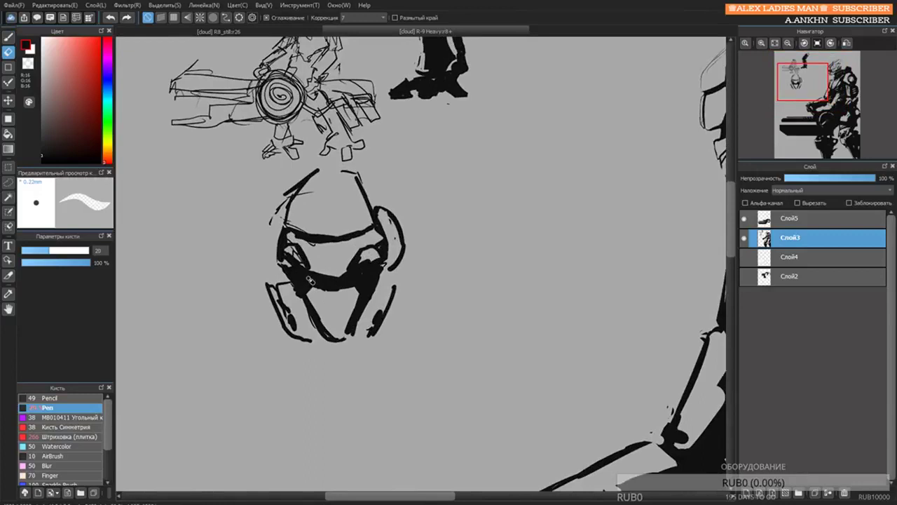
pyautogui.scroll(1, 324, 260)
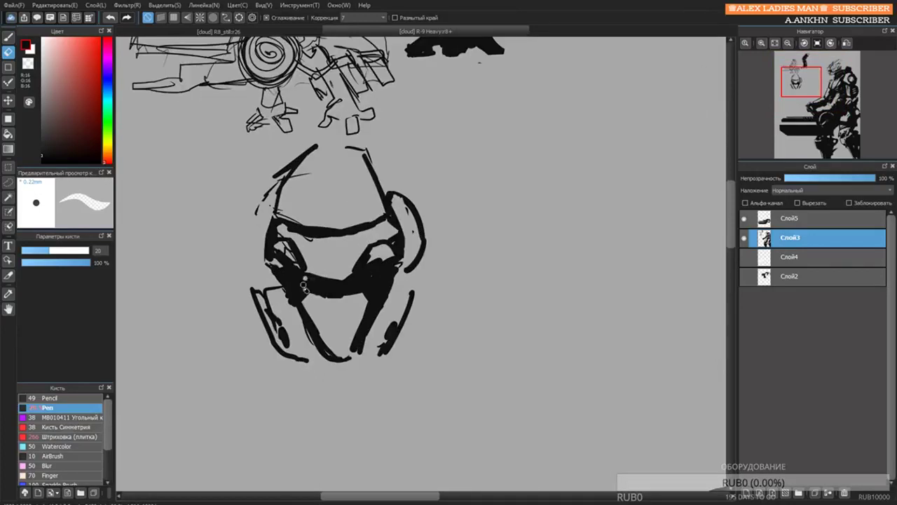
pyautogui.moveTo(303, 285); pyautogui.dragTo(295, 292)
pyautogui.hotkey('ctrl', 'z')
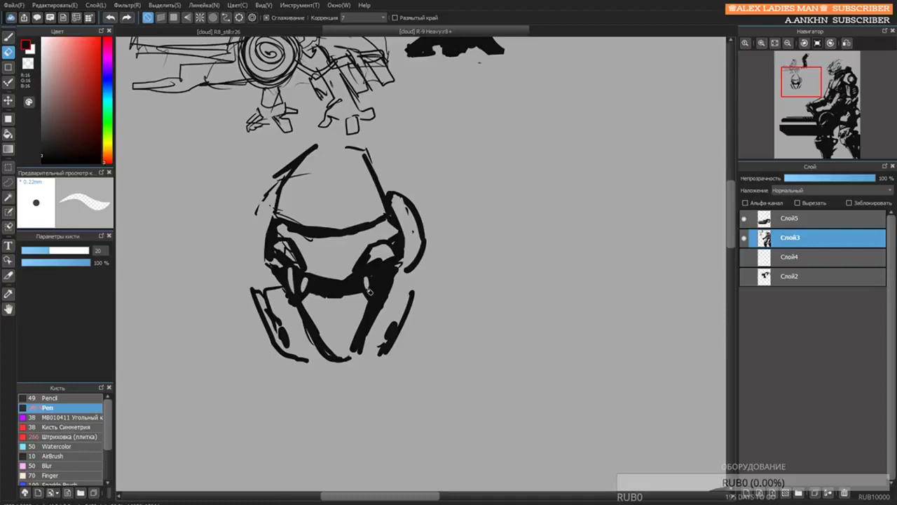
pyautogui.scroll(-3, 382, 291)
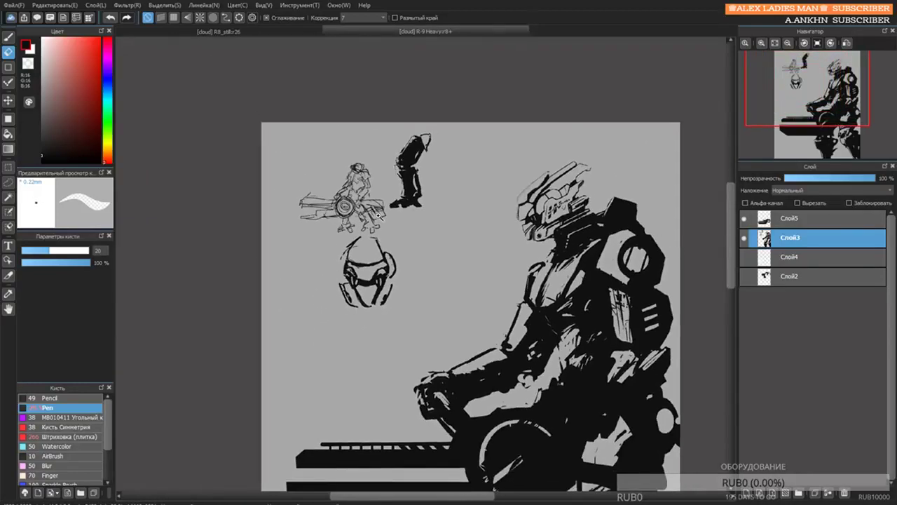
pyautogui.scroll(2, 379, 221)
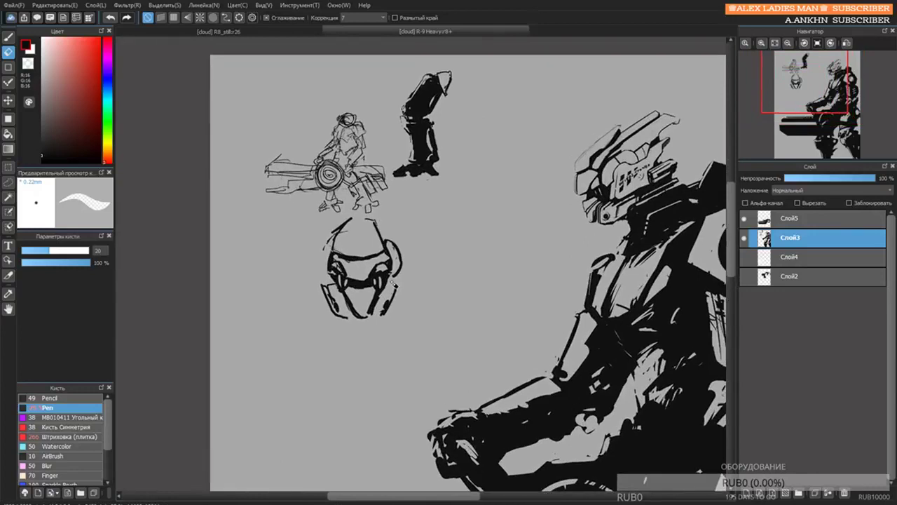
# Refine the cheek plates of the helmet sketch with small pen additions and eraser cuts.
pyautogui.press('b')
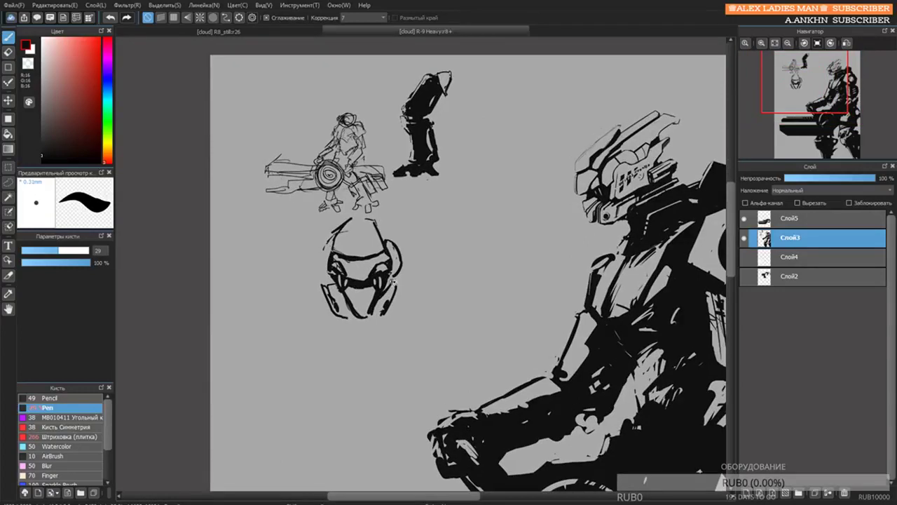
pyautogui.press('e')
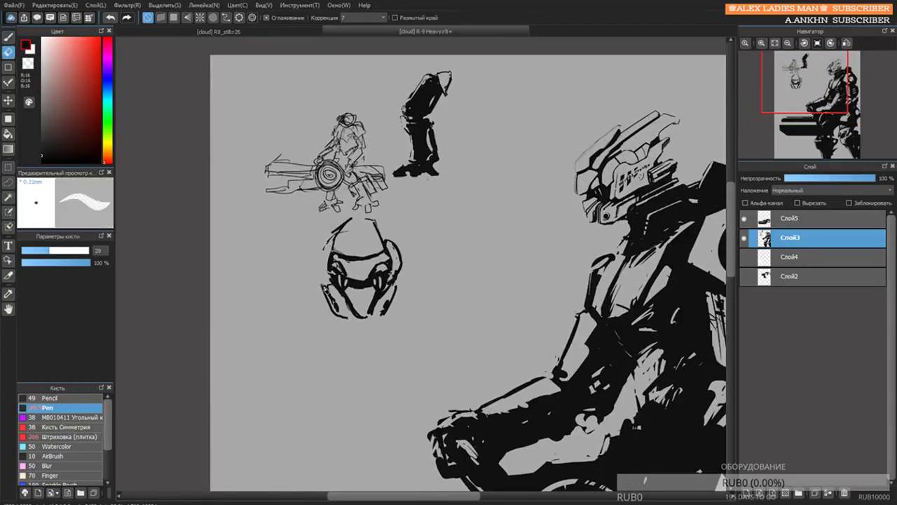
pyautogui.scroll(-4, 349, 249)
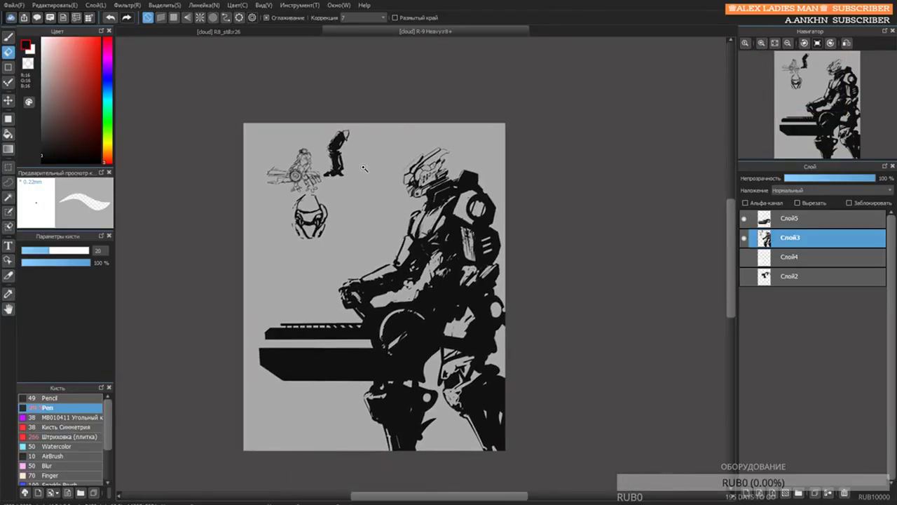
pyautogui.scroll(3, 364, 168)
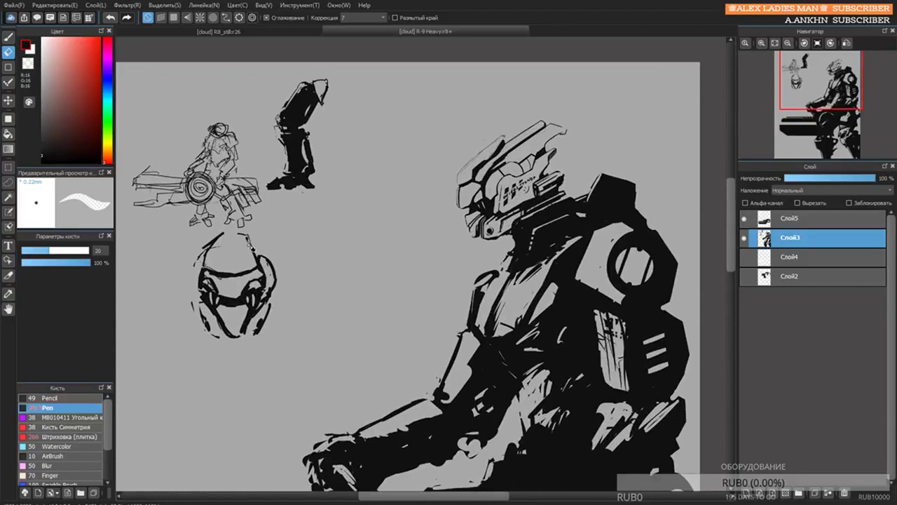
# Thicken the helmet's dome outline and draw the central visor divider and the horizontal mouth line with the pen.
pyautogui.press('b')
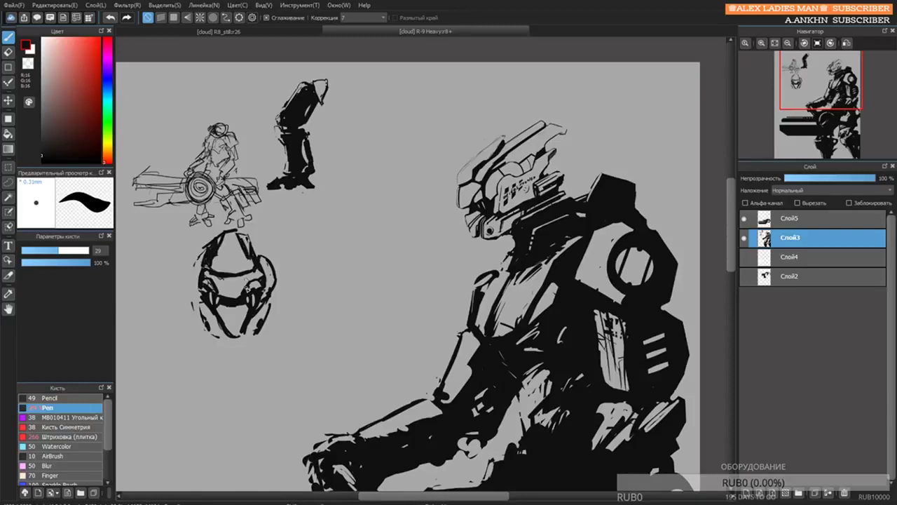
pyautogui.moveTo(237, 296); pyautogui.dragTo(233, 277)
pyautogui.hotkey('ctrl', 'z')
pyautogui.moveTo(220, 318); pyautogui.dragTo(248, 319)
# Examine the front-view helmet sketch against the full seated robot drawing at different zoom levels.
pyautogui.scroll(-5, 278, 213)
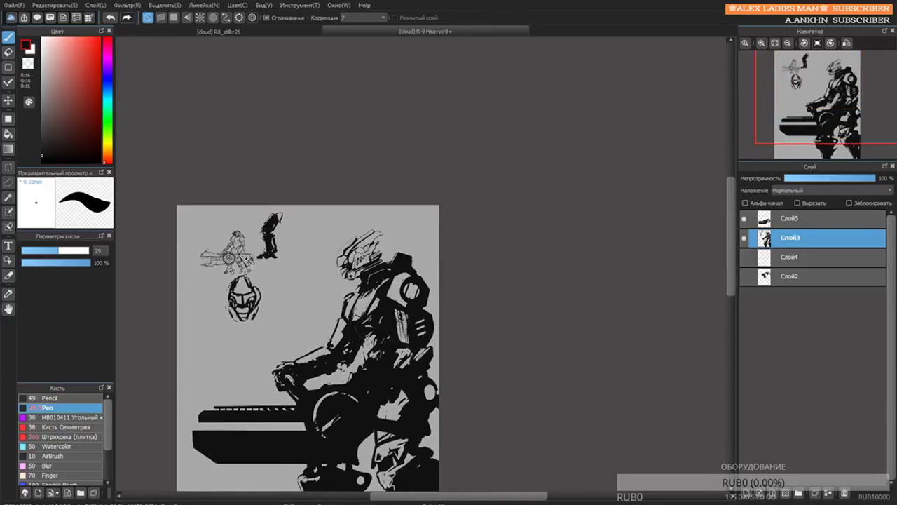
pyautogui.scroll(3, 278, 213)
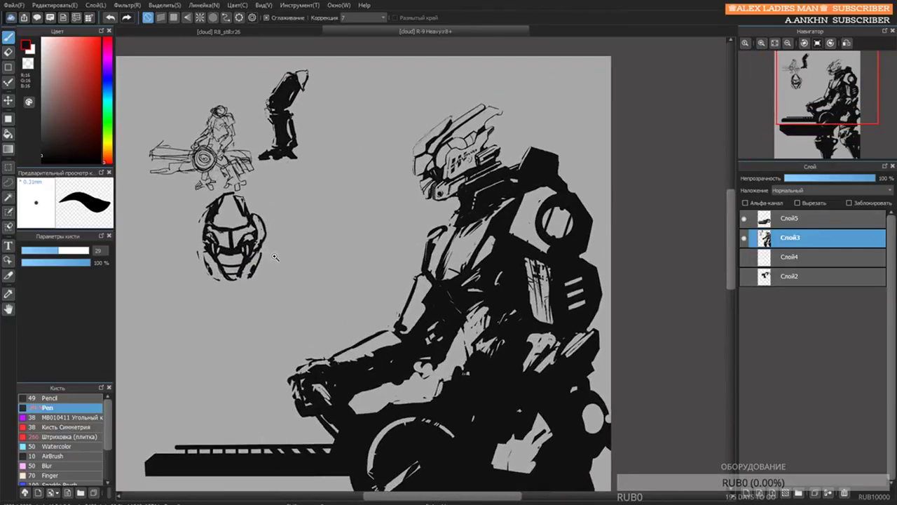
pyautogui.scroll(4, 274, 257)
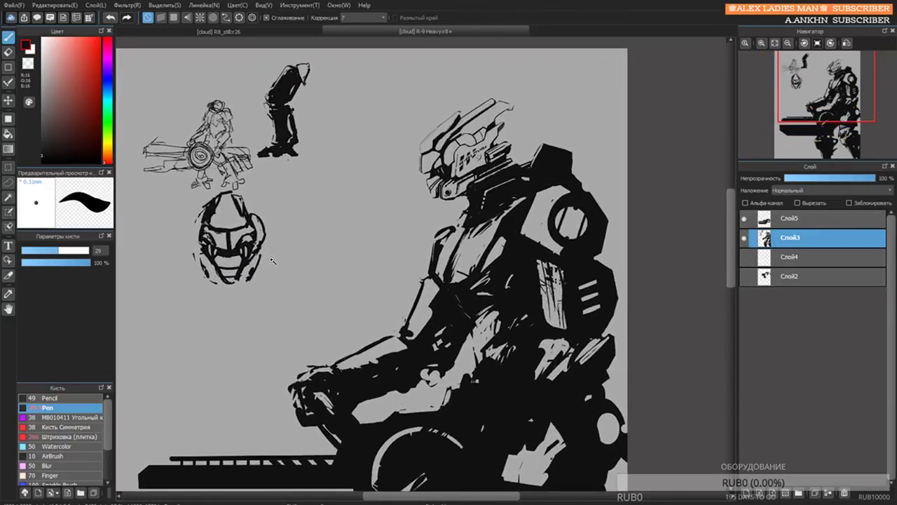
pyautogui.scroll(3, 272, 261)
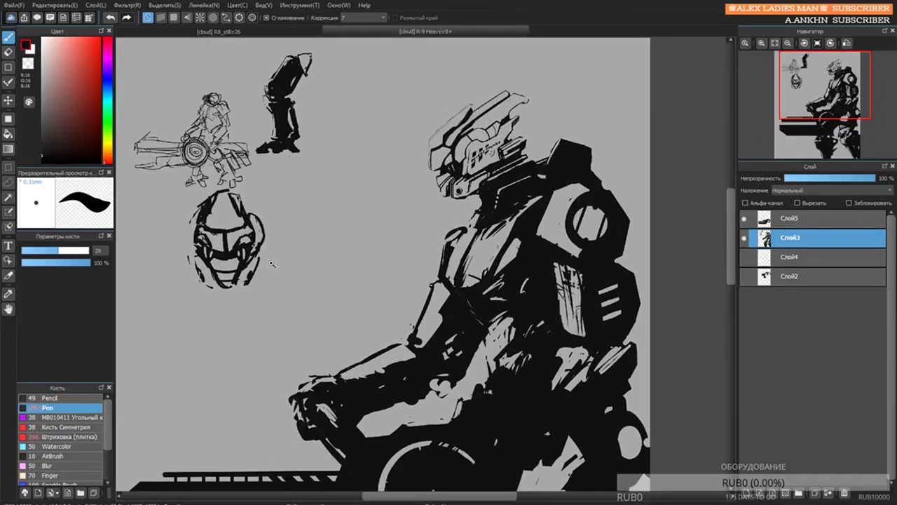
pyautogui.scroll(-2, 273, 254)
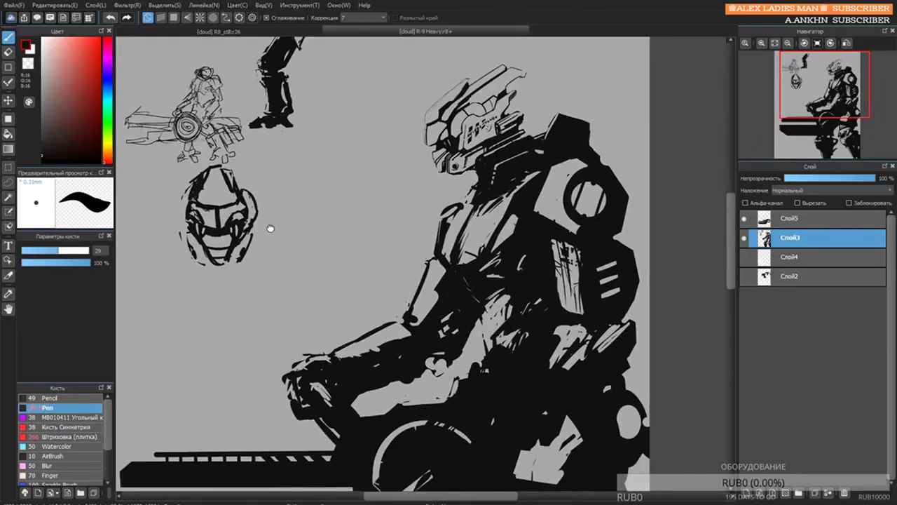
pyautogui.moveTo(272, 213); pyautogui.dragTo(274, 196)
pyautogui.moveTo(319, 260); pyautogui.dragTo(260, 91)
pyautogui.moveTo(303, 202); pyautogui.dragTo(298, 159)
pyautogui.scroll(-3, 298, 160)
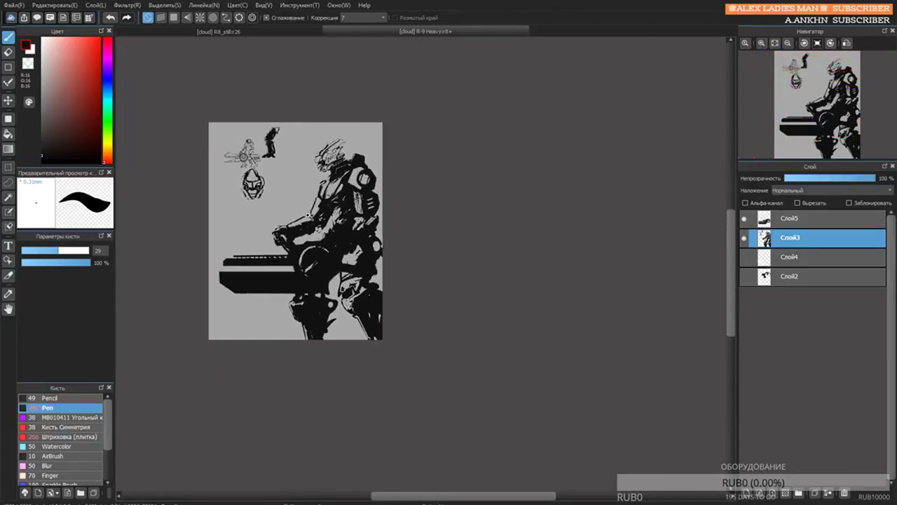
pyautogui.scroll(2, 306, 245)
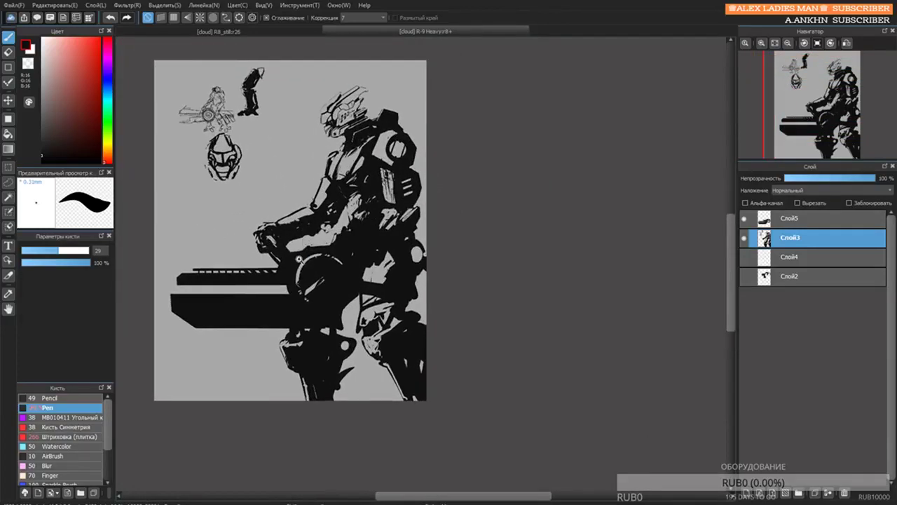
# Reshape the rear calf edge below the robot's front knee joint, alternating a larger pen with the eraser.
pyautogui.scroll(1, 298, 259)
pyautogui.moveTo(297, 260); pyautogui.dragTo(295, 240)
pyautogui.press(']')
pyautogui.moveTo(344, 342); pyautogui.dragTo(341, 321)
pyautogui.press('e')
pyautogui.press('b')
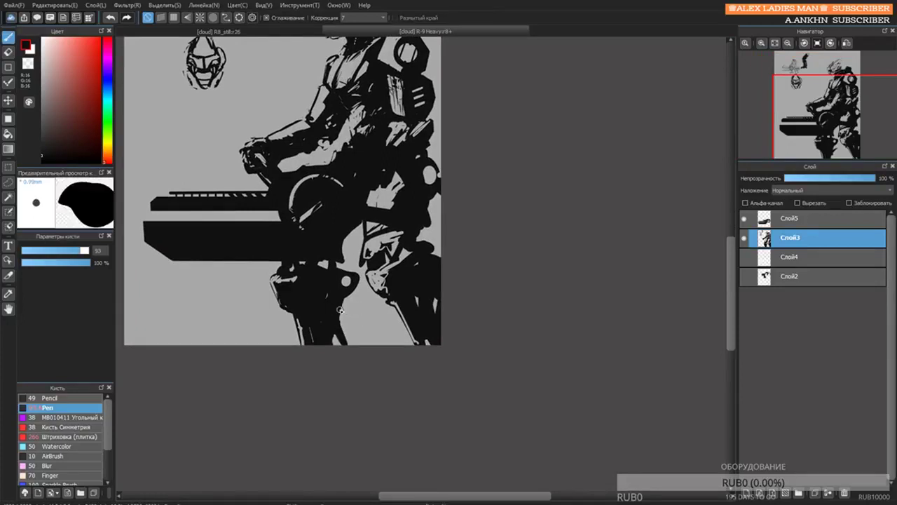
pyautogui.press('e')
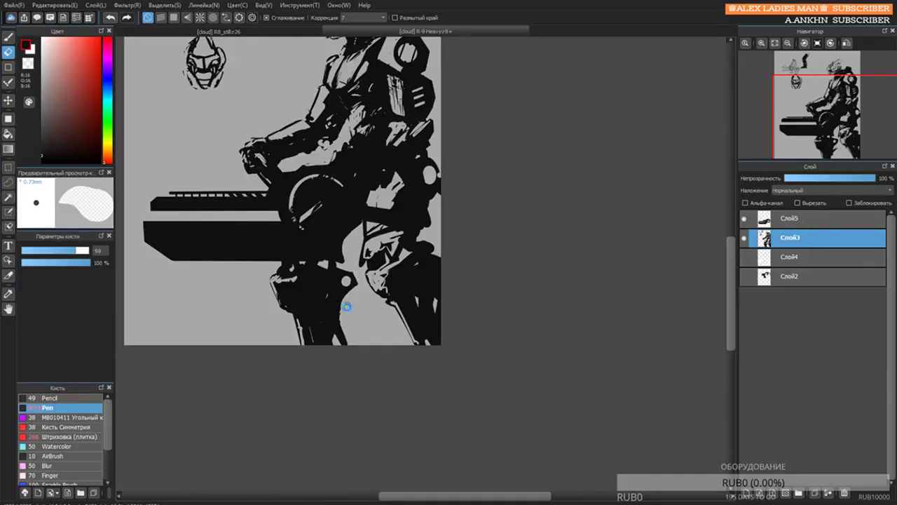
pyautogui.scroll(1, 346, 307)
pyautogui.press('b')
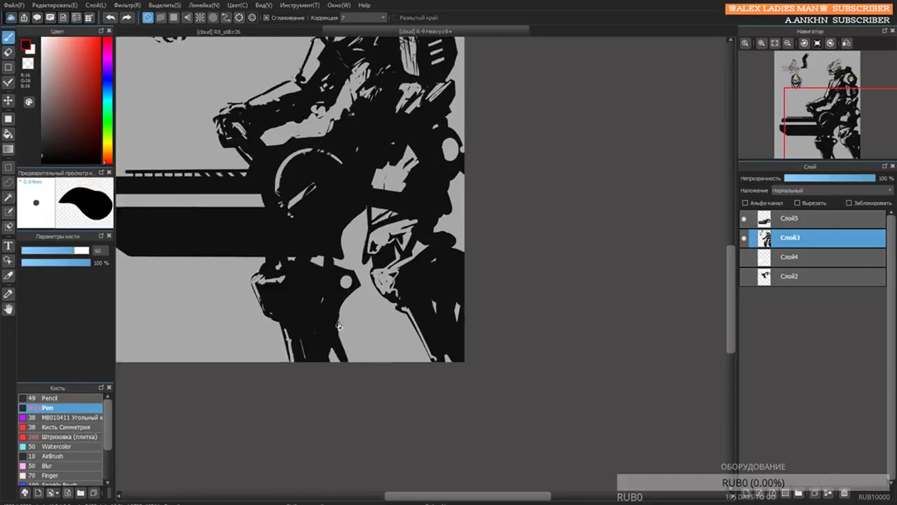
pyautogui.scroll(3, 338, 326)
pyautogui.press('e')
pyautogui.scroll(2, 393, 281)
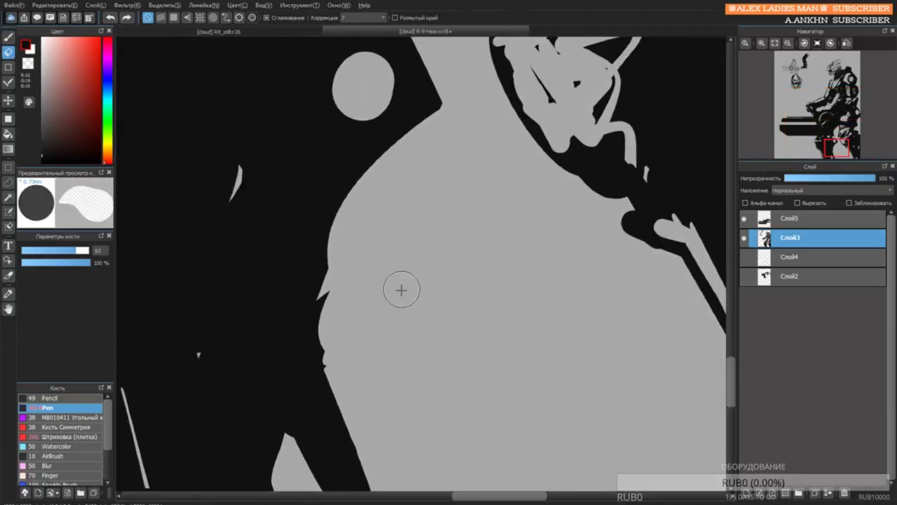
pyautogui.moveTo(401, 289); pyautogui.dragTo(321, 305)
pyautogui.moveTo(324, 294)
pyautogui.mouseDown()
pyautogui.moveTo(317, 321)
pyautogui.moveTo(354, 326)
pyautogui.mouseUp()
pyautogui.moveTo(327, 290)
pyautogui.mouseDown()
pyautogui.moveTo(318, 310)
pyautogui.moveTo(328, 330)
pyautogui.mouseUp()
pyautogui.hotkey('ctrl', 'z')
pyautogui.hotkey('ctrl', 'z')
pyautogui.hotkey('ctrl', 'z')
# Erase a smooth concave curve into the front leg's calf edge and paint a small pointed spur just below it.
pyautogui.moveTo(327, 293)
pyautogui.mouseDown()
pyautogui.moveTo(327, 315)
pyautogui.moveTo(321, 289)
pyautogui.moveTo(329, 354)
pyautogui.mouseUp()
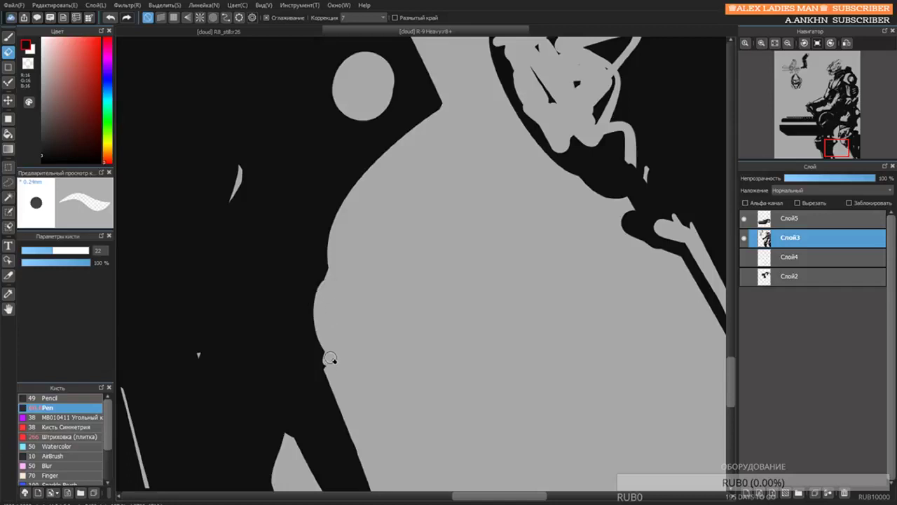
pyautogui.moveTo(316, 406); pyautogui.dragTo(343, 321)
pyautogui.press('b')
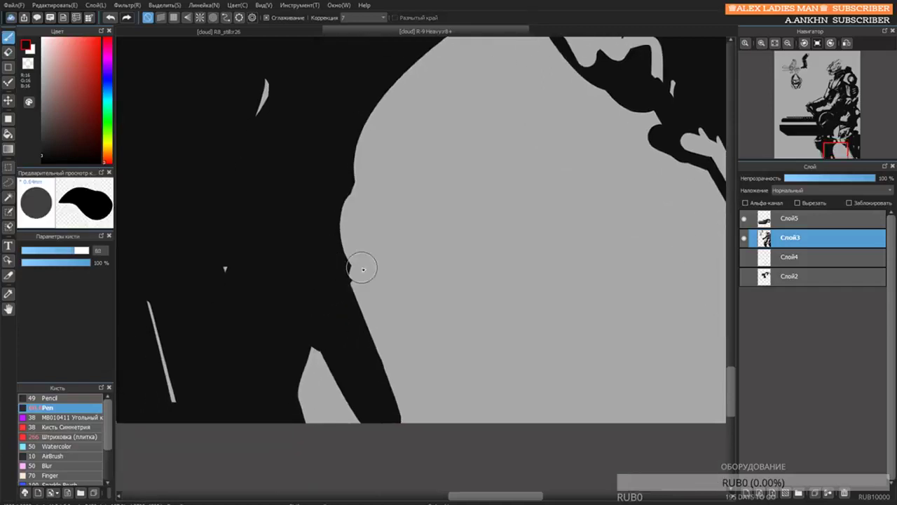
pyautogui.moveTo(363, 268)
pyautogui.mouseDown()
pyautogui.moveTo(324, 302)
pyautogui.moveTo(346, 269)
pyautogui.moveTo(384, 274)
pyautogui.moveTo(361, 296)
pyautogui.mouseUp()
pyautogui.moveTo(340, 250); pyautogui.dragTo(363, 297)
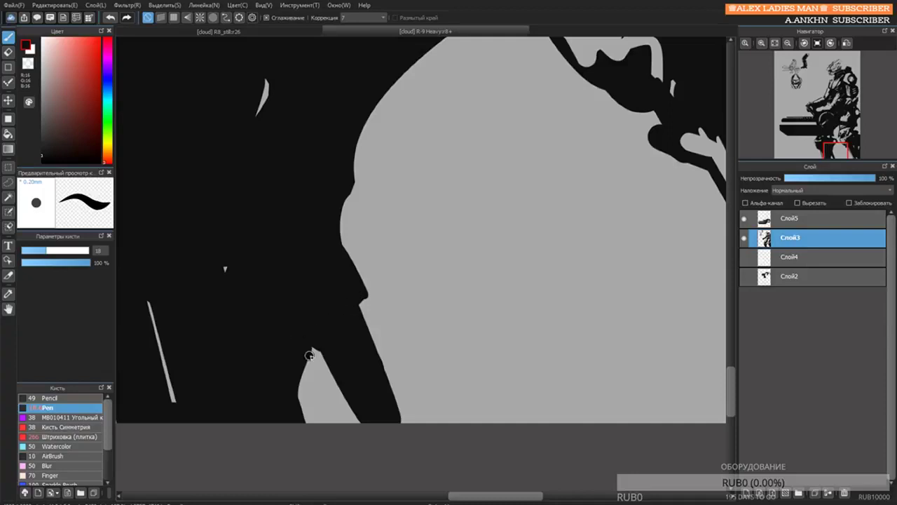
# Widen the grey gap beside the front leg's rear calf strut with the eraser and touch up the bump on its outer edge.
pyautogui.press('e')
pyautogui.moveTo(306, 379)
pyautogui.mouseDown()
pyautogui.moveTo(292, 360)
pyautogui.moveTo(297, 381)
pyautogui.moveTo(290, 362)
pyautogui.moveTo(296, 328)
pyautogui.moveTo(289, 355)
pyautogui.moveTo(316, 430)
pyautogui.moveTo(290, 358)
pyautogui.moveTo(307, 427)
pyautogui.moveTo(297, 359)
pyautogui.moveTo(290, 376)
pyautogui.moveTo(293, 331)
pyautogui.moveTo(283, 350)
pyautogui.moveTo(305, 421)
pyautogui.moveTo(286, 358)
pyautogui.moveTo(303, 313)
pyautogui.moveTo(301, 330)
pyautogui.moveTo(293, 310)
pyautogui.moveTo(316, 355)
pyautogui.moveTo(295, 351)
pyautogui.moveTo(311, 359)
pyautogui.moveTo(335, 358)
pyautogui.moveTo(360, 296)
pyautogui.moveTo(356, 284)
pyautogui.moveTo(367, 306)
pyautogui.moveTo(369, 299)
pyautogui.moveTo(359, 287)
pyautogui.moveTo(368, 308)
pyautogui.moveTo(358, 285)
pyautogui.moveTo(370, 309)
pyautogui.moveTo(359, 294)
pyautogui.moveTo(368, 319)
pyautogui.mouseUp()
pyautogui.press('b')
pyautogui.press('e')
pyautogui.press('b')
pyautogui.press('e')
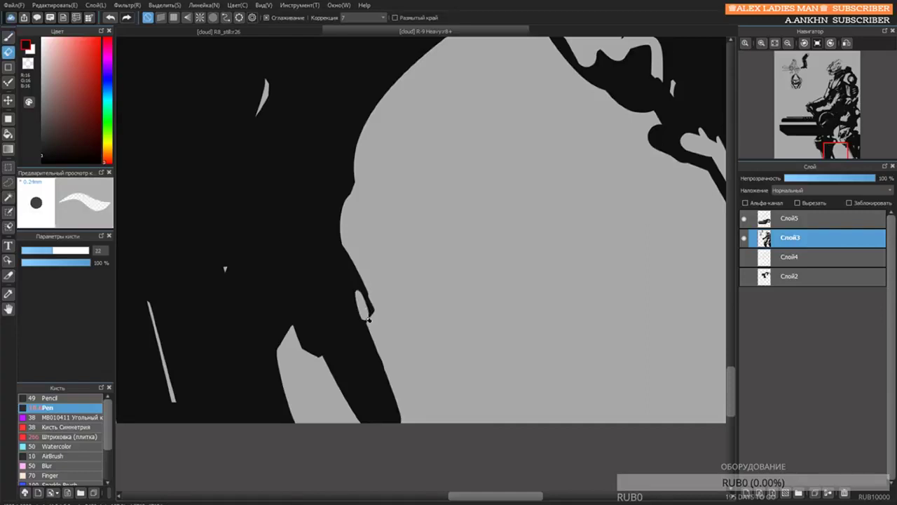
pyautogui.hotkey('ctrl', 'z')
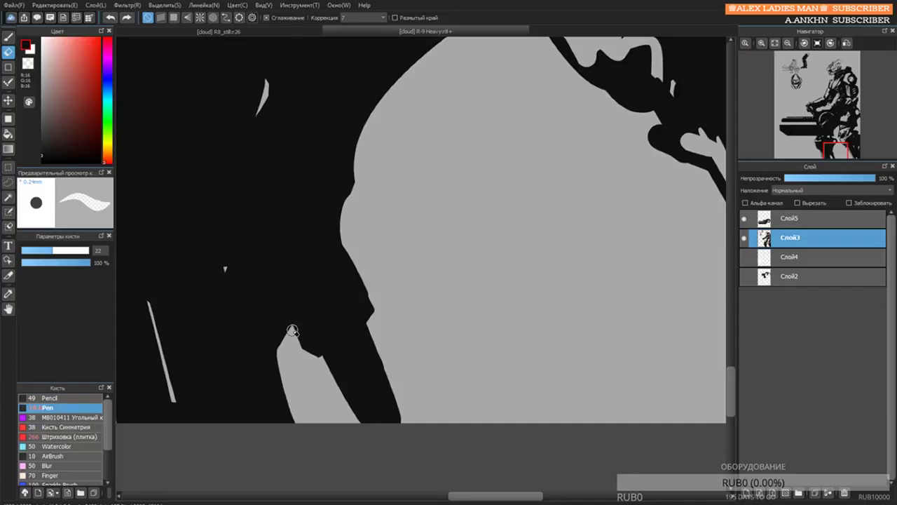
# Erase two parallel straight diagonal bands across the rear calf strut, leaving a separate black block between them.
pyautogui.moveTo(290, 331); pyautogui.dragTo(400, 245)
pyautogui.hotkey('ctrl', 'z')
pyautogui.moveTo(300, 323)
pyautogui.mouseDown()
pyautogui.moveTo(315, 319)
pyautogui.moveTo(330, 290)
pyautogui.moveTo(378, 256)
pyautogui.mouseUp()
pyautogui.press('[')
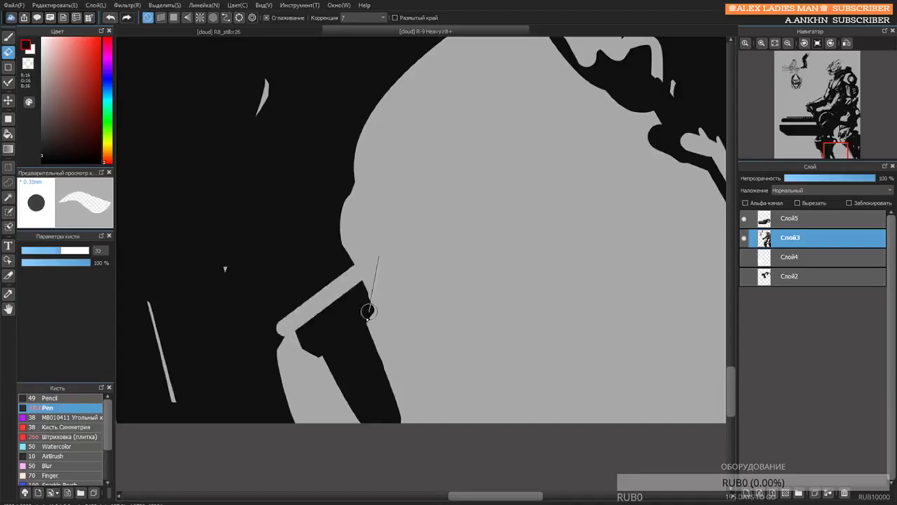
pyautogui.click(311, 364)
pyautogui.keyDown('shift'); pyautogui.click(400, 300); pyautogui.keyUp('shift')
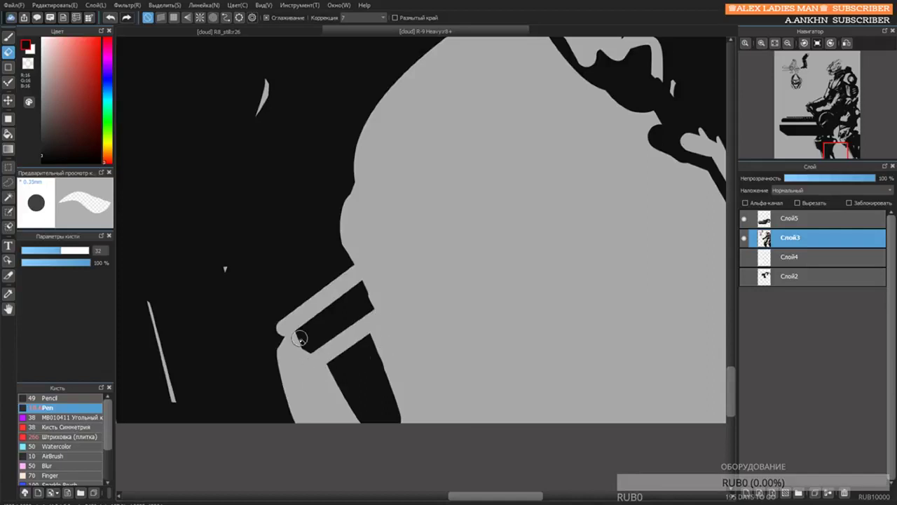
# Trim the corners of the black block between the two erased bands with a smaller eraser.
pyautogui.press('b')
pyautogui.moveTo(293, 332)
pyautogui.mouseDown()
pyautogui.moveTo(299, 323)
pyautogui.moveTo(295, 327)
pyautogui.mouseUp()
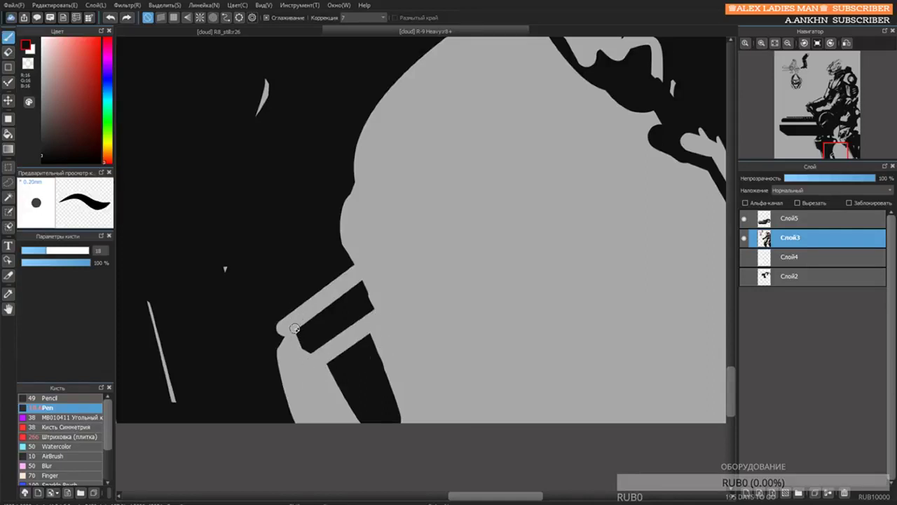
pyautogui.press('e')
pyautogui.press('[')
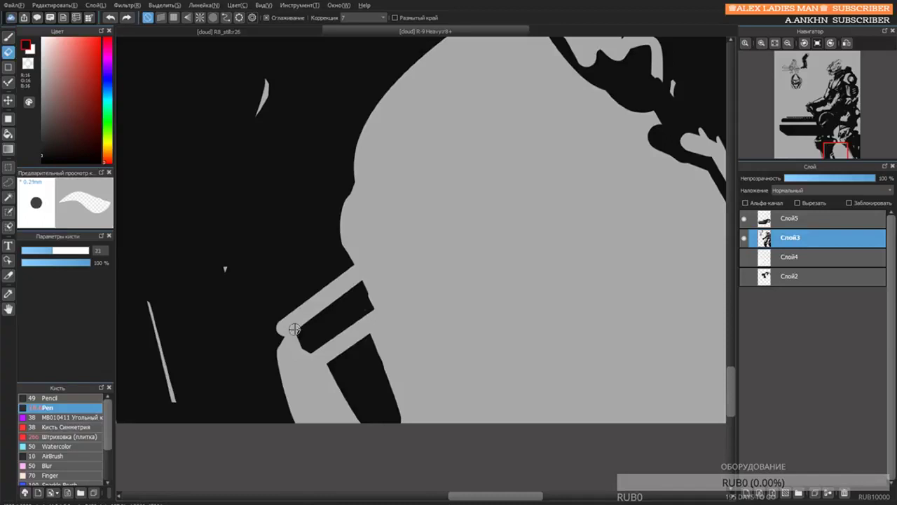
# Paint a thick central rod through both erased bands with the pen enlarged to 33, joining the calf, block and lower strut.
pyautogui.press('b')
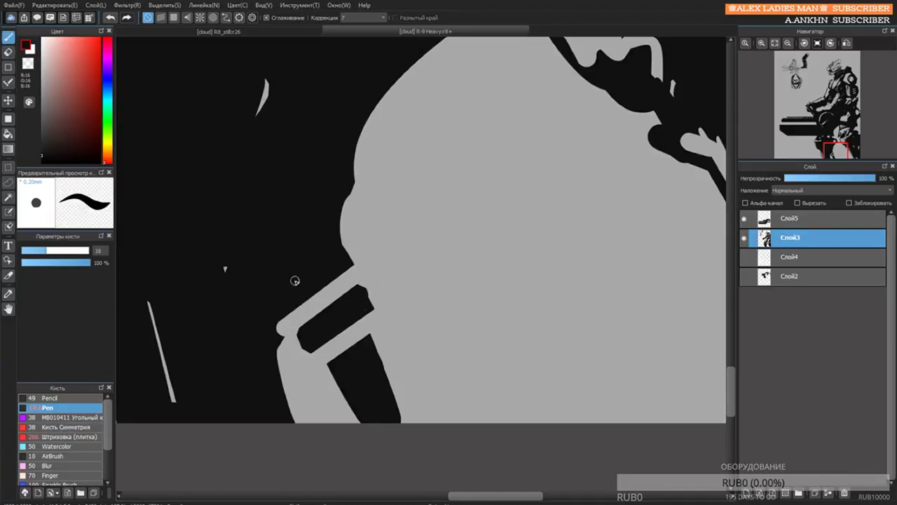
pyautogui.moveTo(297, 282); pyautogui.dragTo(348, 364)
pyautogui.hotkey('ctrl', 'z')
pyautogui.press(']')
pyautogui.moveTo(299, 293)
pyautogui.mouseDown()
pyautogui.moveTo(350, 374)
pyautogui.moveTo(360, 366)
pyautogui.mouseUp()
pyautogui.moveTo(318, 276); pyautogui.dragTo(367, 364)
pyautogui.moveTo(323, 259); pyautogui.dragTo(373, 366)
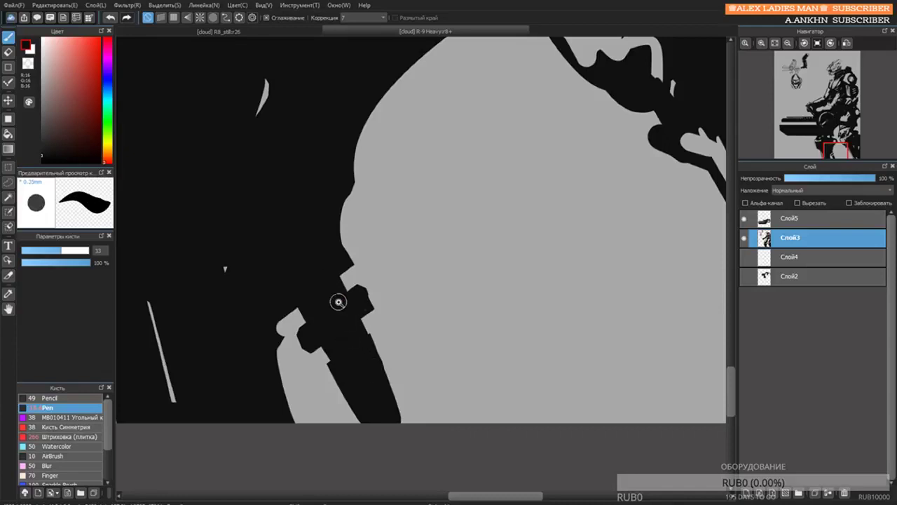
# Round off both sides of the strut's joint block with the eraser and clean up the calf corner above it.
pyautogui.scroll(-5, 338, 302)
pyautogui.scroll(4, 339, 302)
pyautogui.press('e')
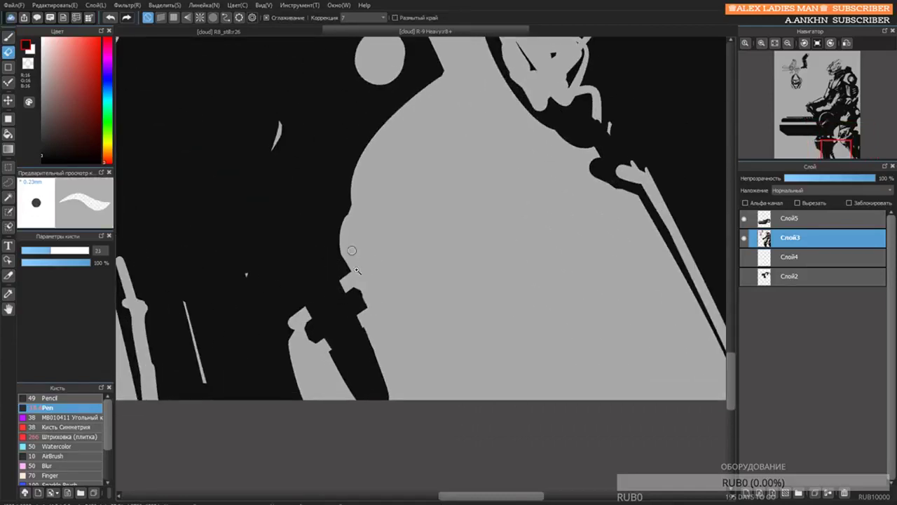
pyautogui.scroll(2, 357, 270)
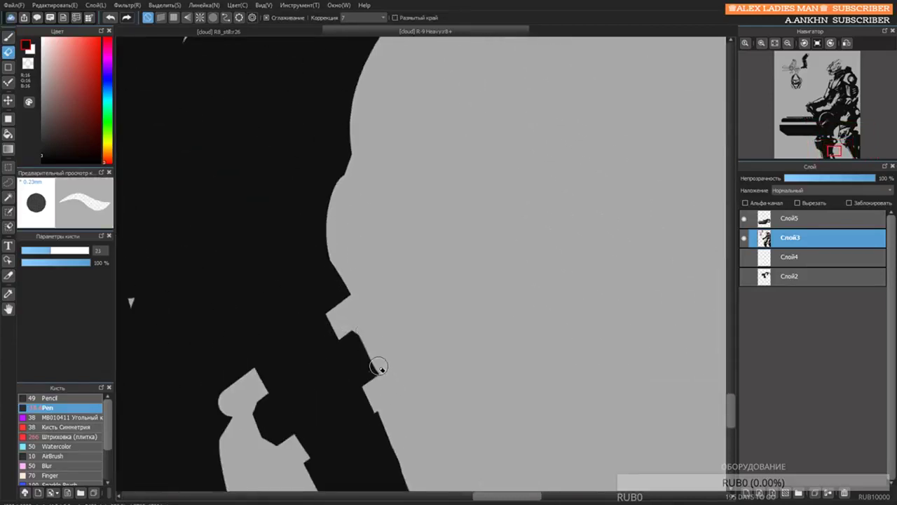
pyautogui.hotkey('ctrl', 'z')
pyautogui.moveTo(349, 325)
pyautogui.mouseDown()
pyautogui.moveTo(370, 338)
pyautogui.moveTo(388, 382)
pyautogui.mouseUp()
pyautogui.moveTo(251, 400)
pyautogui.mouseDown()
pyautogui.moveTo(267, 441)
pyautogui.moveTo(297, 454)
pyautogui.mouseUp()
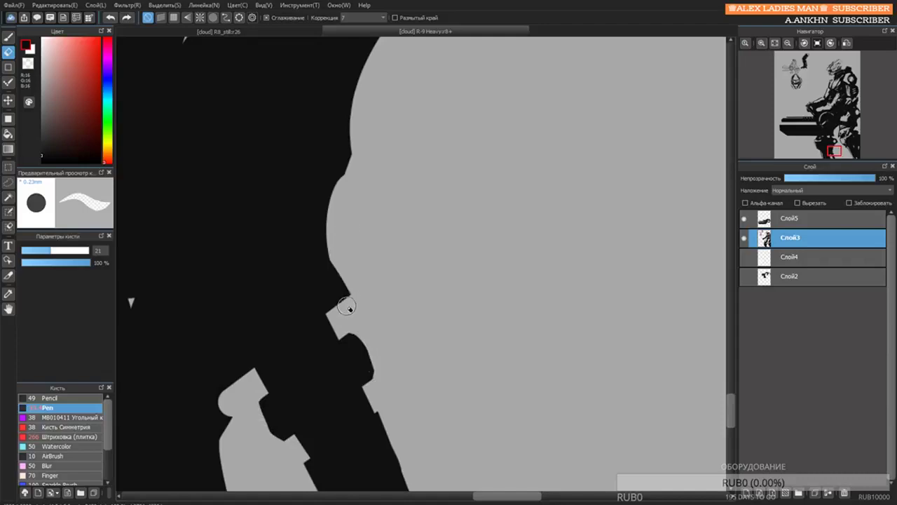
pyautogui.moveTo(346, 305); pyautogui.dragTo(350, 289)
# Thicken the lower part of the rear calf strut down to the canvas edge with the pen.
pyautogui.scroll(-4, 354, 357)
pyautogui.scroll(1, 319, 349)
pyautogui.moveTo(362, 401); pyautogui.dragTo(333, 302)
pyautogui.press('b')
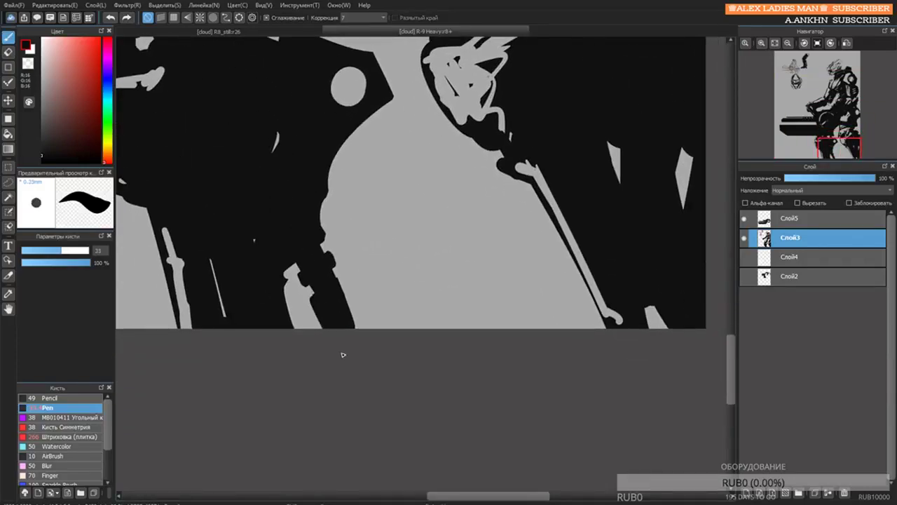
pyautogui.moveTo(315, 292); pyautogui.dragTo(339, 345)
pyautogui.moveTo(332, 284)
pyautogui.mouseDown()
pyautogui.moveTo(360, 327)
pyautogui.moveTo(339, 286)
pyautogui.mouseUp()
pyautogui.moveTo(372, 344); pyautogui.dragTo(344, 306)
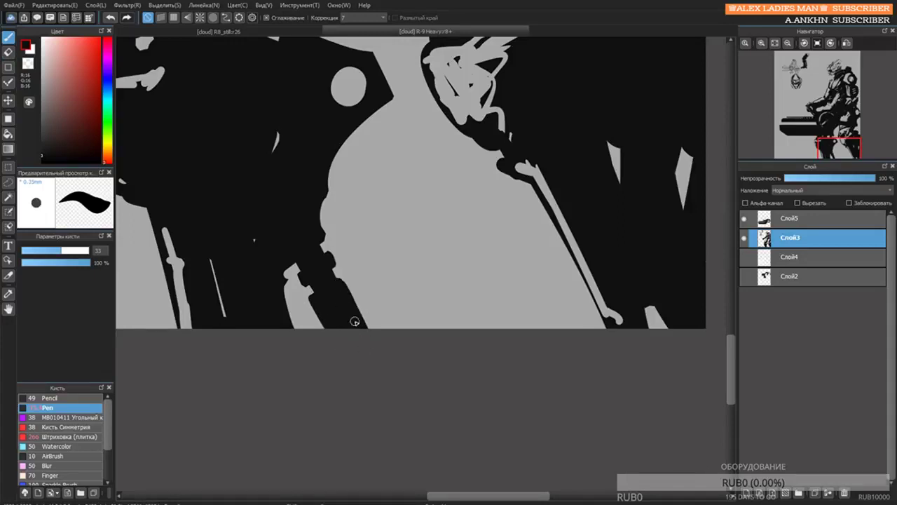
pyautogui.moveTo(283, 299); pyautogui.dragTo(283, 254)
# Trim the upper corners of the lower calf strut just below the joint block with the eraser.
pyautogui.scroll(-3, 284, 254)
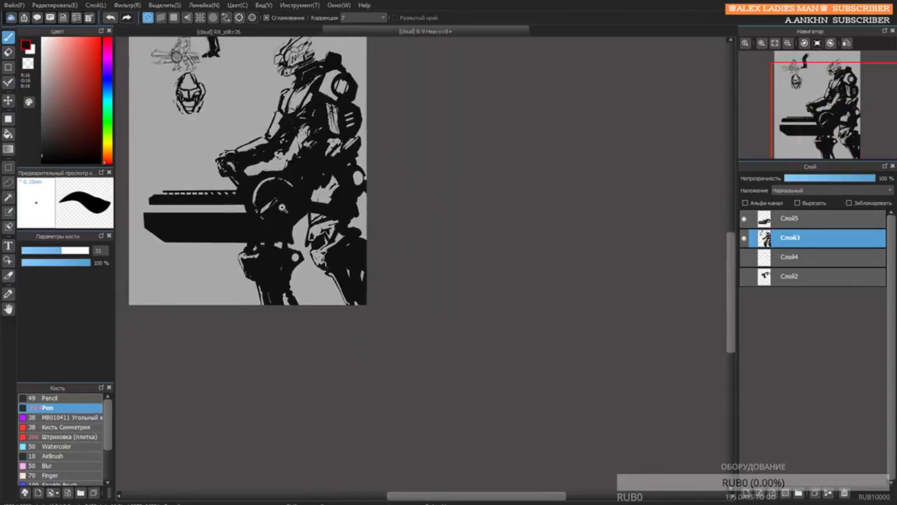
pyautogui.scroll(3, 282, 201)
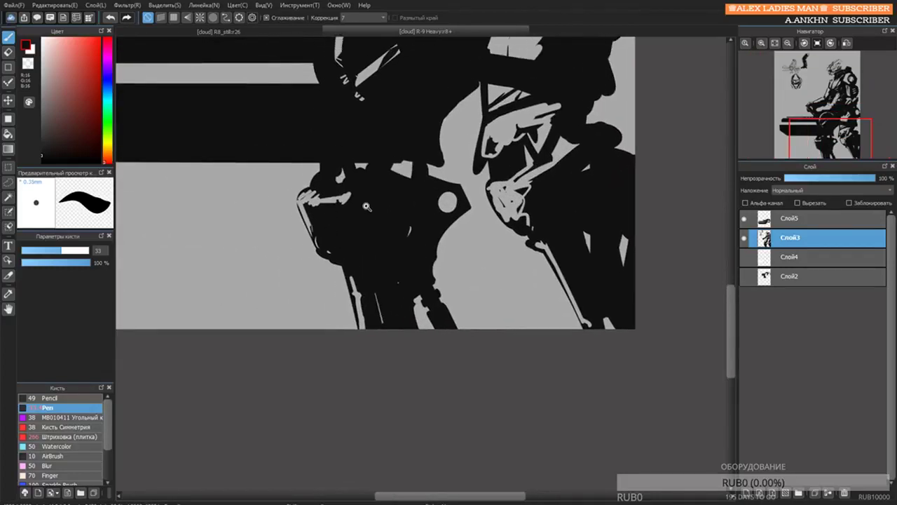
pyautogui.scroll(1, 365, 202)
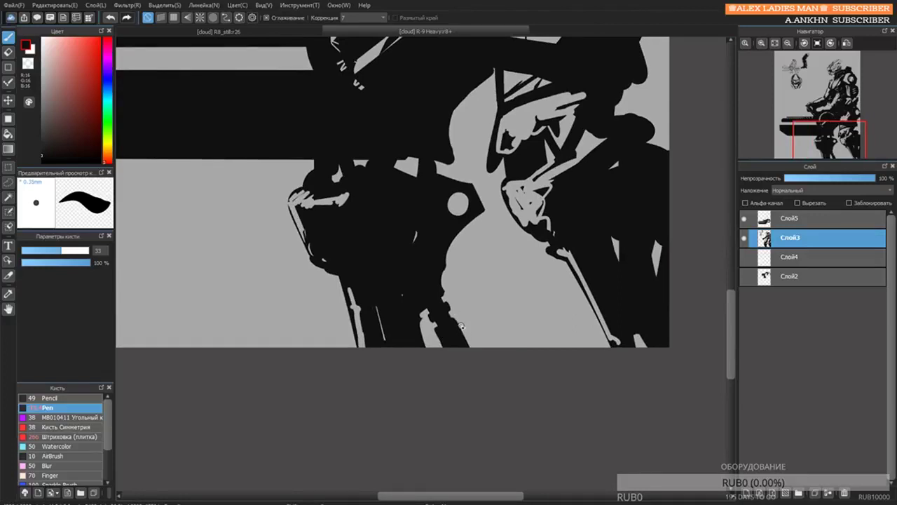
pyautogui.press('e')
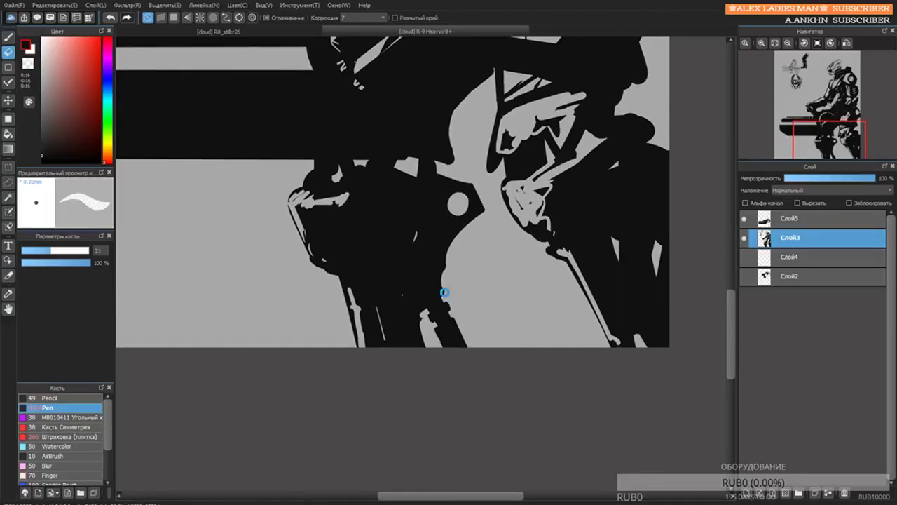
pyautogui.scroll(3, 444, 292)
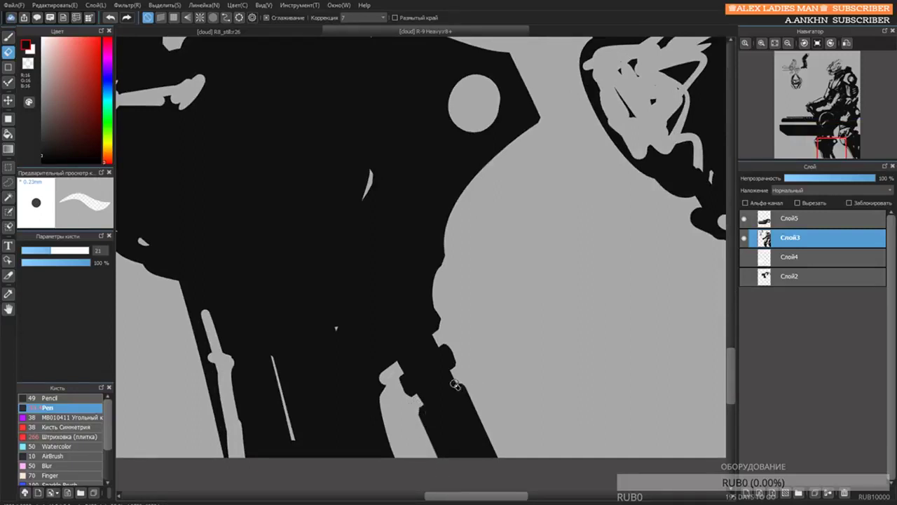
pyautogui.press('b')
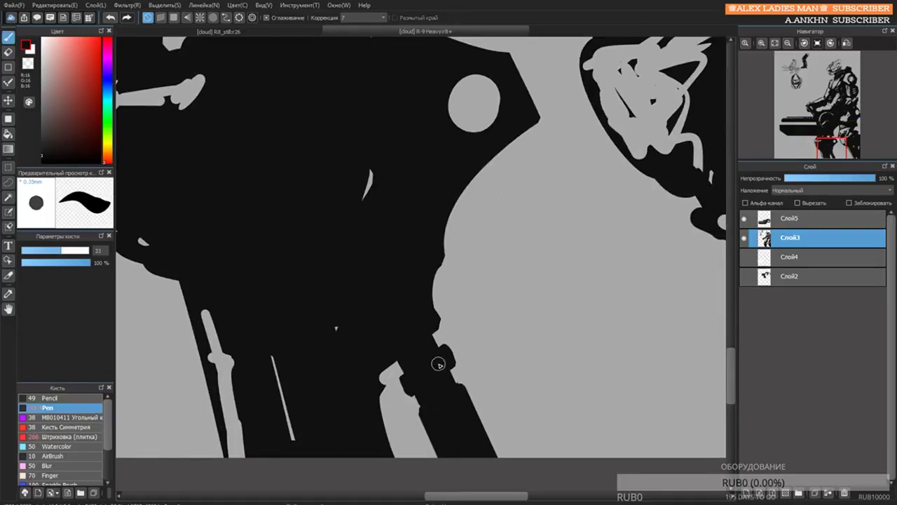
# Erase a thin highlight streak across the robot's front knee and fine highlights along the shin.
pyautogui.scroll(-3, 414, 293)
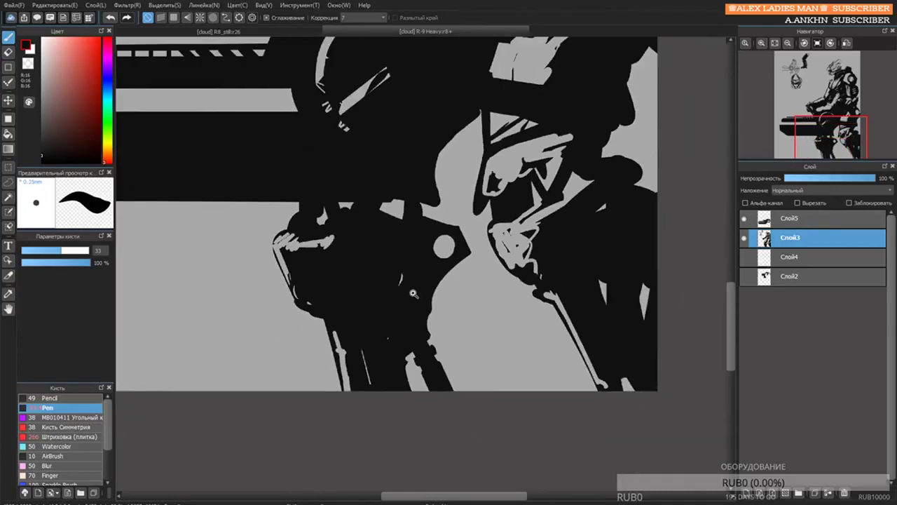
pyautogui.scroll(-8, 414, 293)
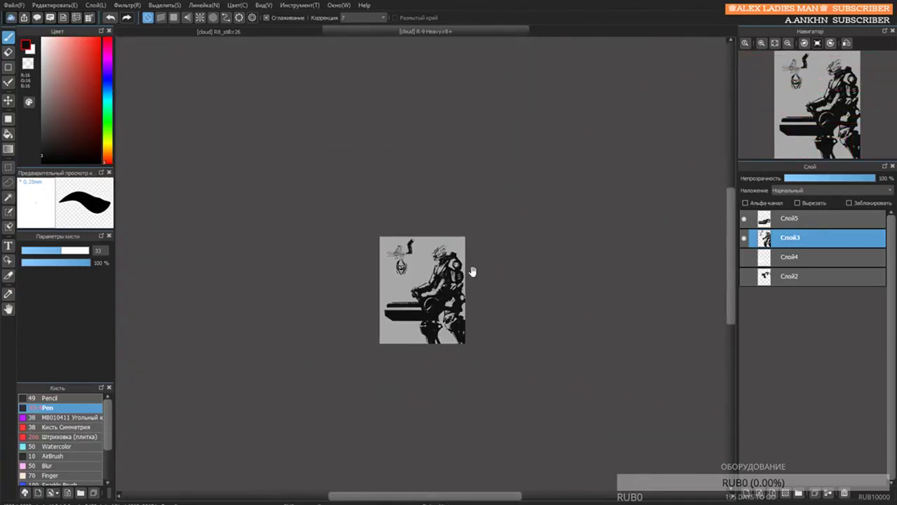
pyautogui.moveTo(472, 271); pyautogui.dragTo(451, 276)
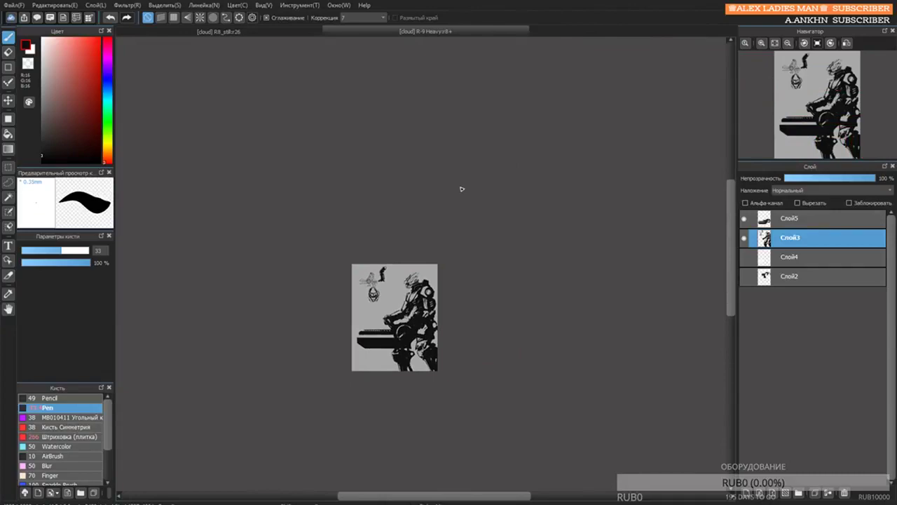
pyautogui.scroll(6, 400, 284)
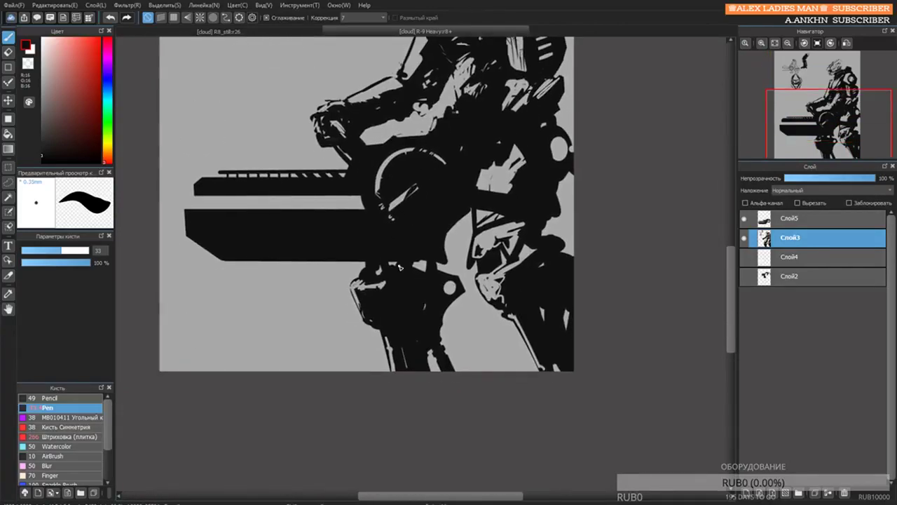
pyautogui.press('e')
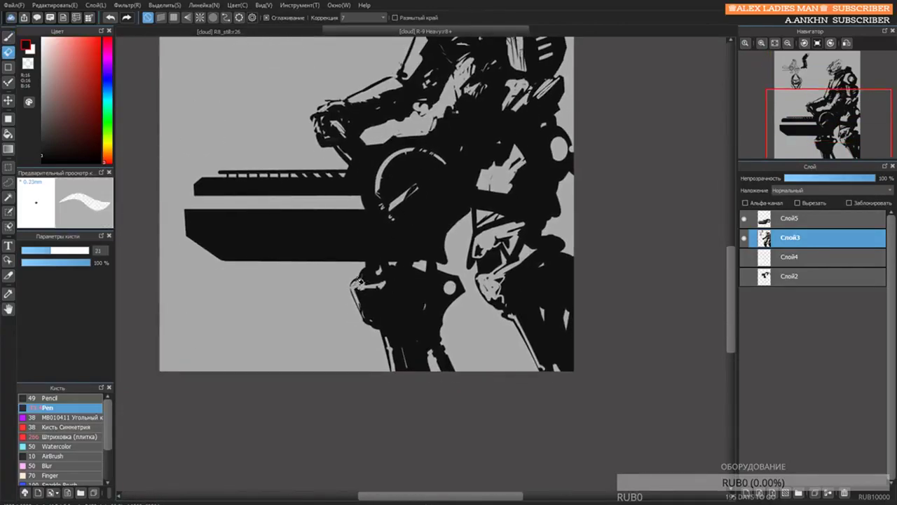
pyautogui.moveTo(366, 289); pyautogui.dragTo(422, 280)
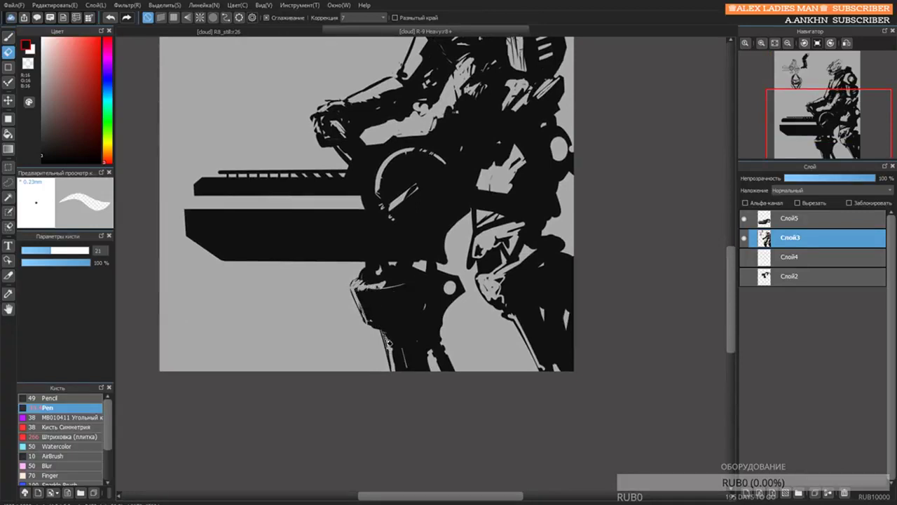
pyautogui.moveTo(415, 294); pyautogui.dragTo(303, 248)
pyautogui.moveTo(355, 206); pyautogui.dragTo(353, 172)
# Fill in the round grey spot and nearby gap at the rear of the robot's hip with the pen enlarged to 159.
pyautogui.scroll(-2, 354, 172)
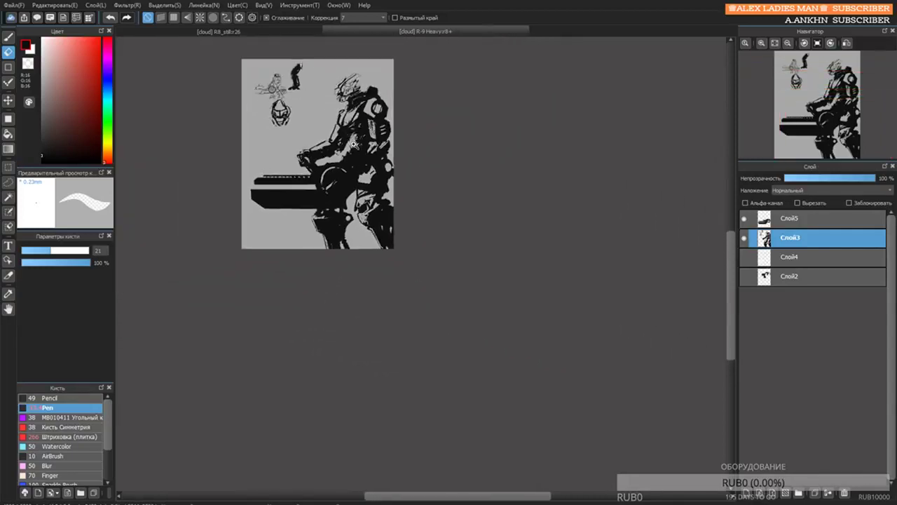
pyautogui.scroll(4, 357, 211)
pyautogui.press('b')
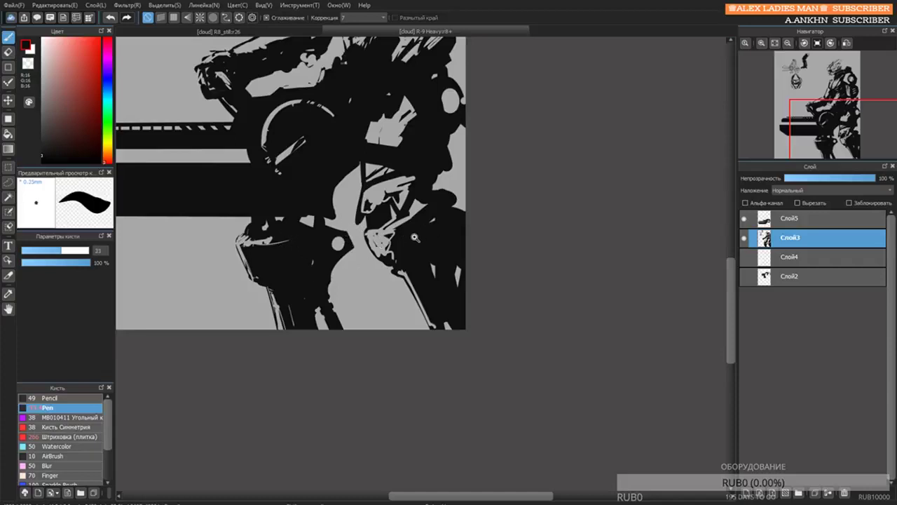
pyautogui.hotkey('ctrl', 'z')
pyautogui.scroll(-3, 417, 186)
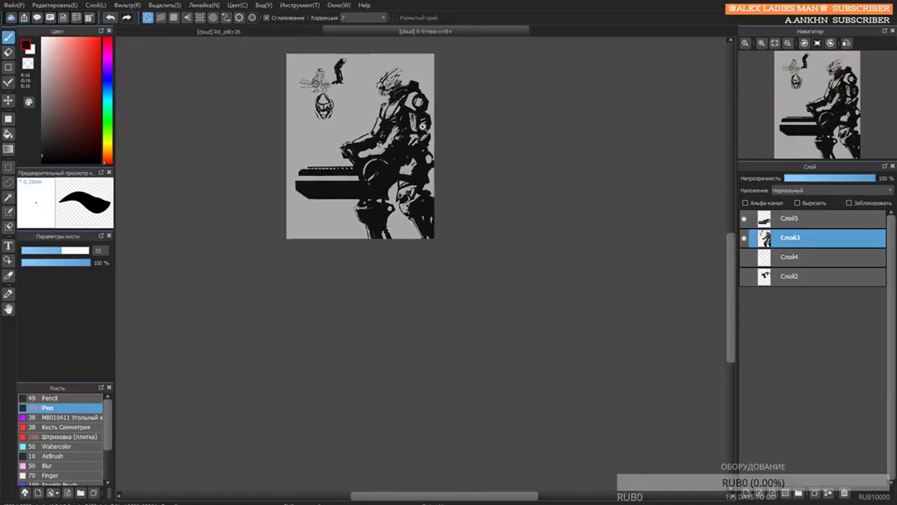
pyautogui.scroll(2, 419, 175)
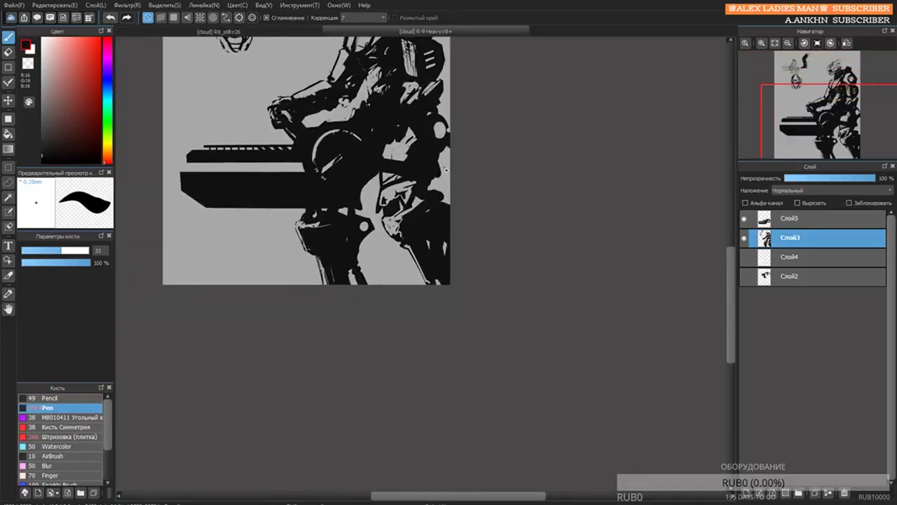
pyautogui.press(']')
pyautogui.hotkey('ctrl', 'z')
pyautogui.moveTo(439, 133); pyautogui.dragTo(448, 178)
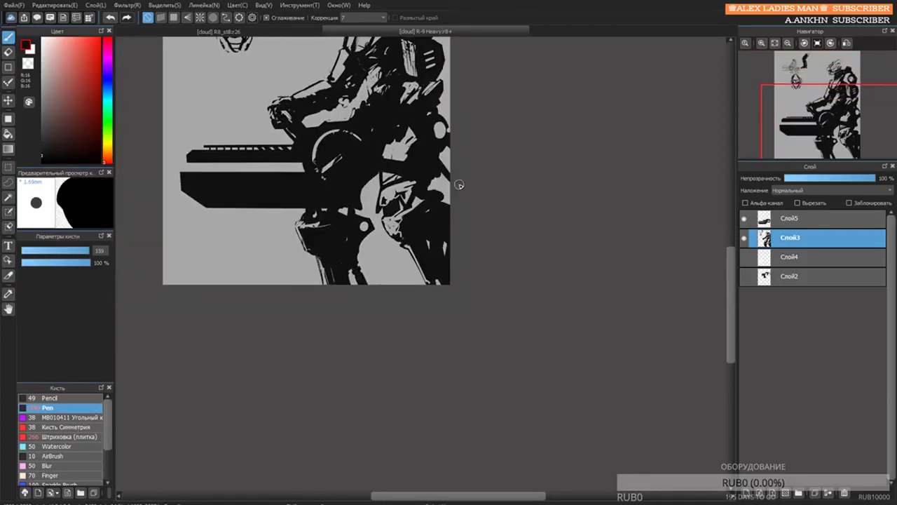
pyautogui.hotkey('ctrl', 'z')
pyautogui.scroll(-2, 456, 140)
pyautogui.moveTo(439, 65); pyautogui.dragTo(444, 110)
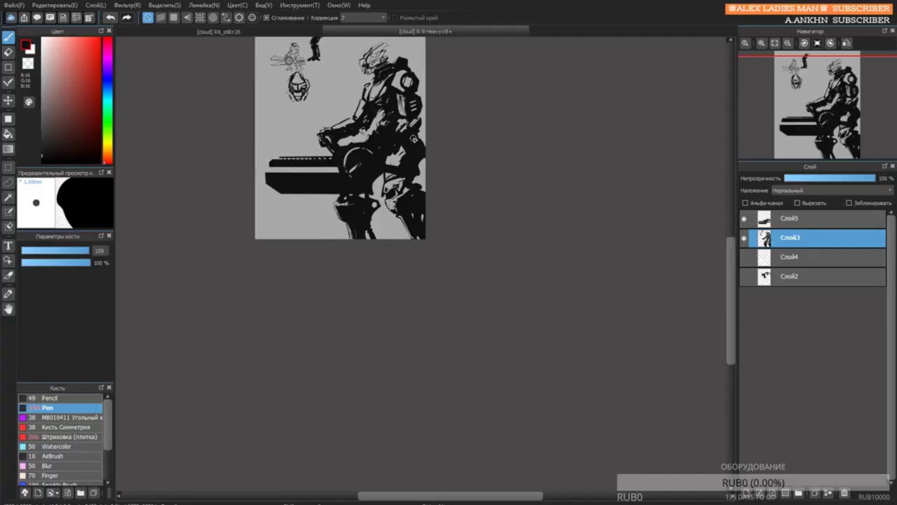
# Trim the outer contour behind the robot's hip and rear leg with the eraser enlarged to 84.
pyautogui.press('e')
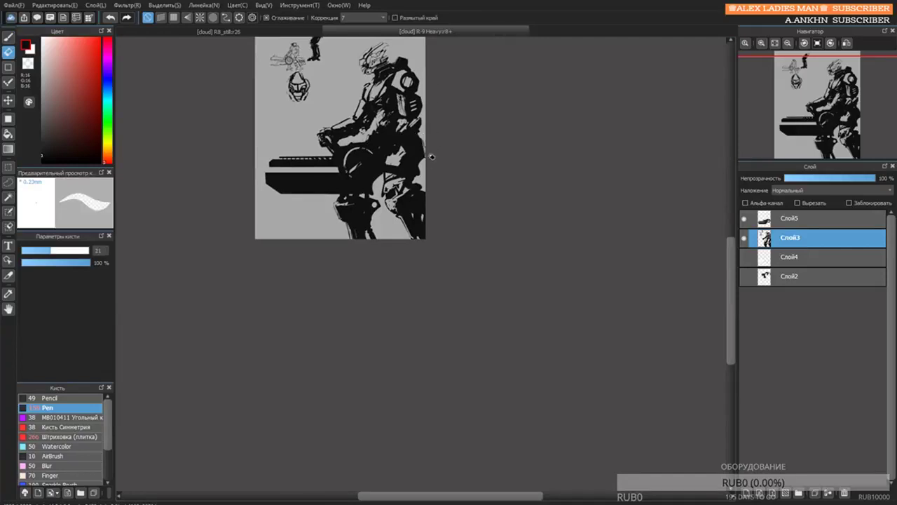
pyautogui.press(']')
pyautogui.press(']')
pyautogui.press(']')
pyautogui.press(']')
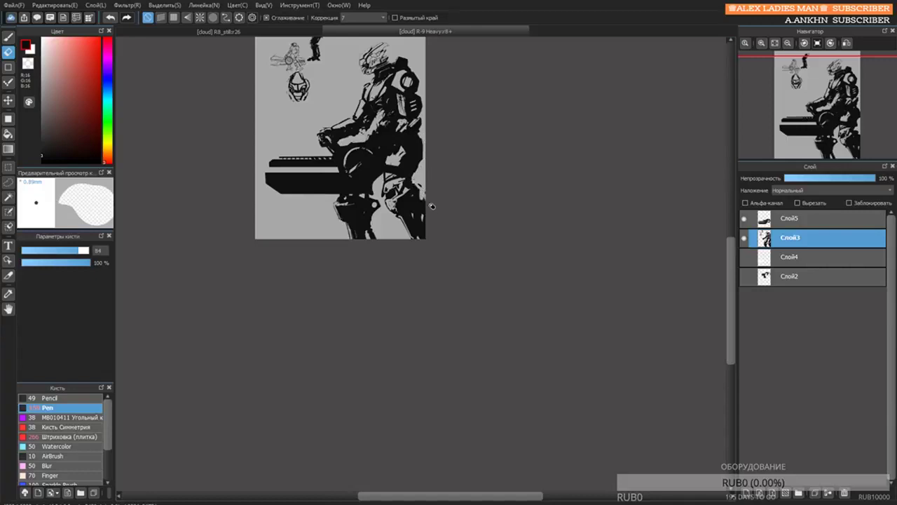
pyautogui.scroll(-4, 431, 216)
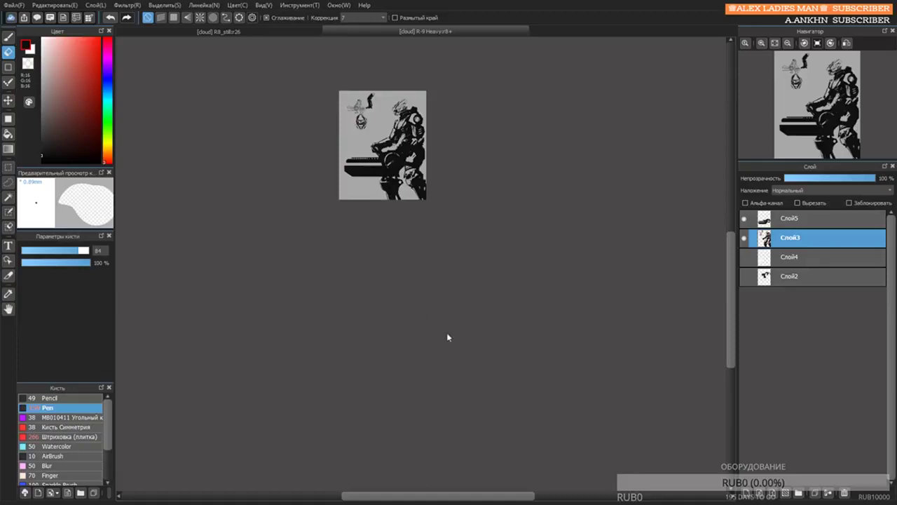
pyautogui.scroll(5, 469, 253)
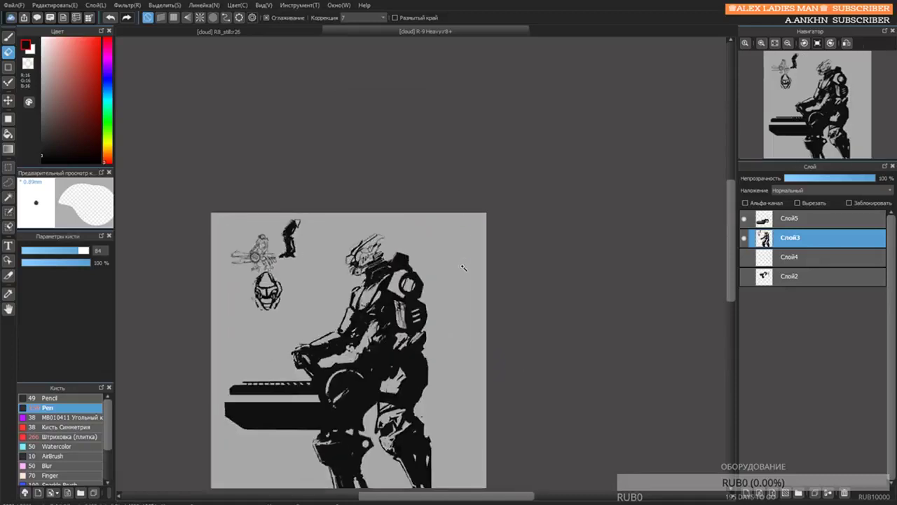
# Paint a short horizontal stub and a small slanted stroke behind the robot's waist with the pen enlarged to 174.
pyautogui.press('b')
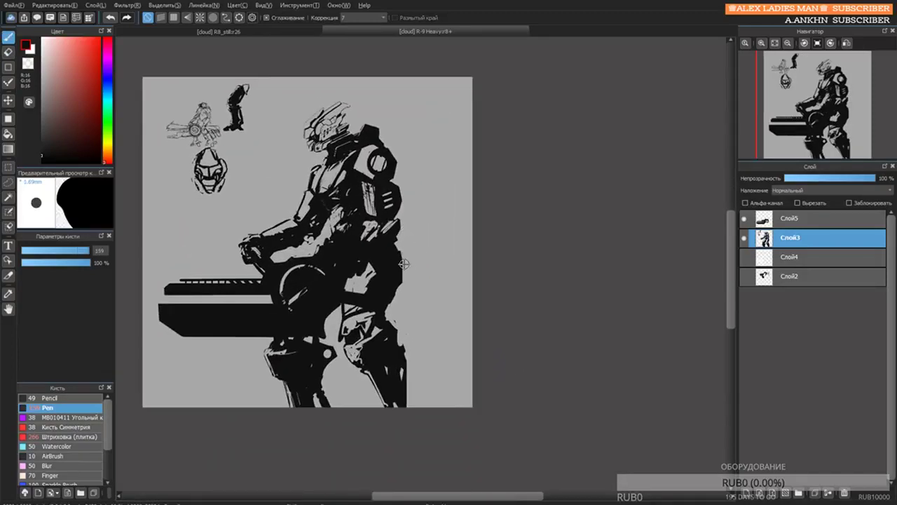
pyautogui.press(']')
pyautogui.press(']')
pyautogui.press(']')
pyautogui.press(']')
pyautogui.press(']')
pyautogui.press(']')
pyautogui.press(']')
pyautogui.press(']')
pyautogui.press('[')
pyautogui.press('[')
pyautogui.press('[')
pyautogui.press('[')
pyautogui.press('[')
pyautogui.press('[')
pyautogui.press('[')
pyautogui.moveTo(378, 259)
pyautogui.mouseDown()
pyautogui.moveTo(421, 269)
pyautogui.moveTo(366, 259)
pyautogui.moveTo(417, 261)
pyautogui.moveTo(410, 269)
pyautogui.moveTo(440, 276)
pyautogui.mouseUp()
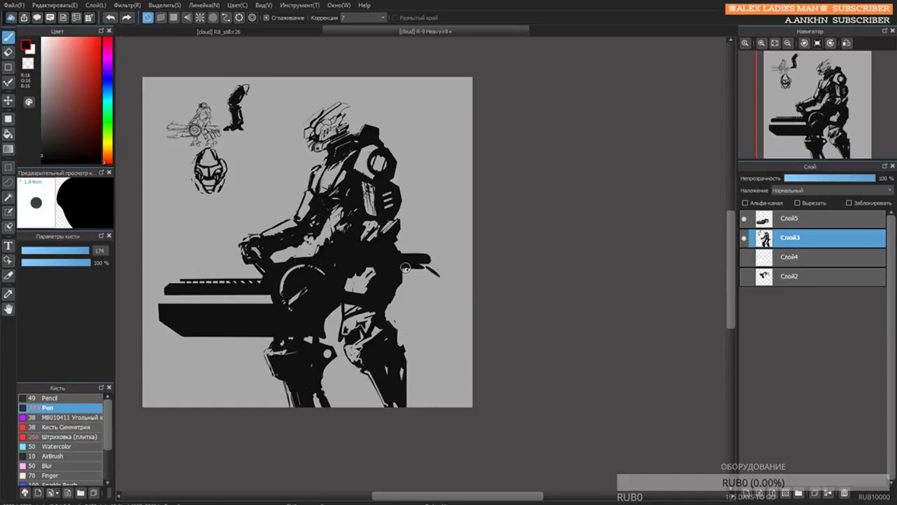
# Try a thick diagonal block behind the robot's rear thigh with the pen enlarged to 247.
pyautogui.press('e')
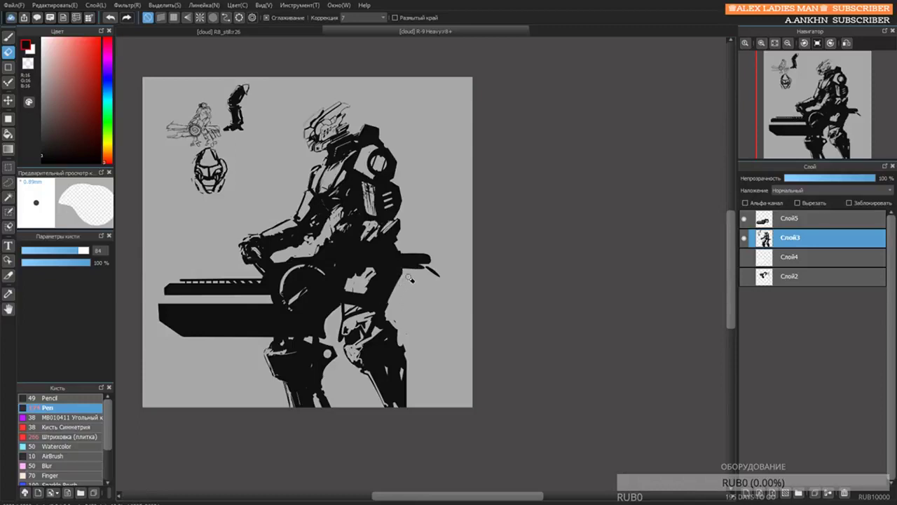
pyautogui.press('b')
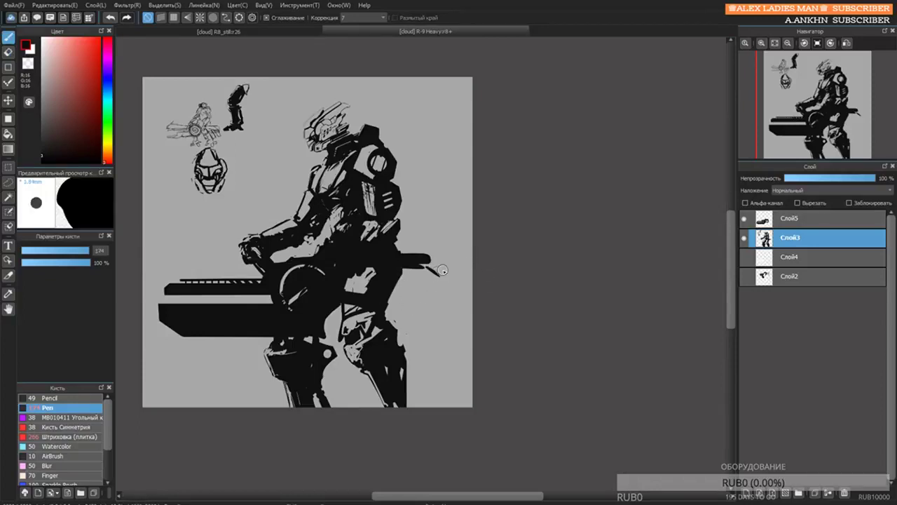
pyautogui.press(']')
pyautogui.press(']')
pyautogui.moveTo(394, 292)
pyautogui.mouseDown()
pyautogui.moveTo(421, 317)
pyautogui.moveTo(412, 298)
pyautogui.moveTo(430, 312)
pyautogui.mouseUp()
pyautogui.hotkey('ctrl', 'z')
pyautogui.hotkey('ctrl', 'z')
pyautogui.hotkey('ctrl', 'z')
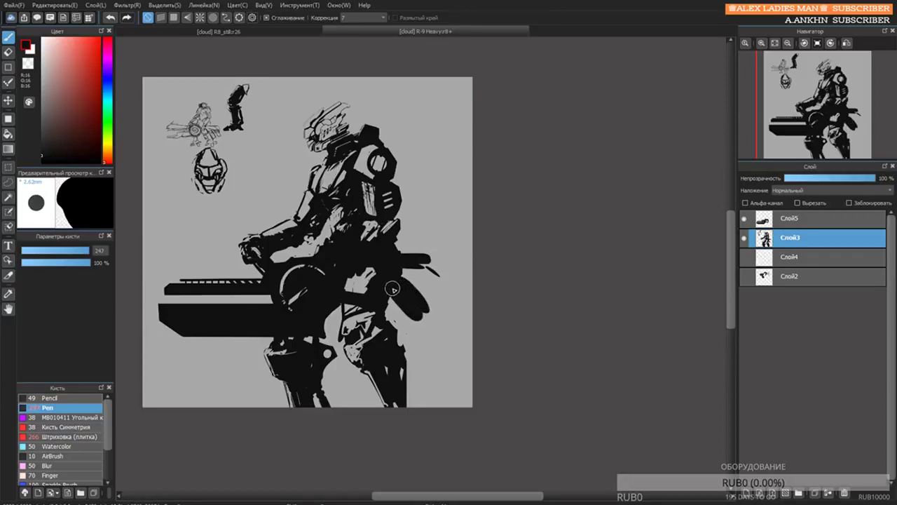
pyautogui.hotkey('ctrl', 'z')
pyautogui.hotkey('ctrl', 'z')
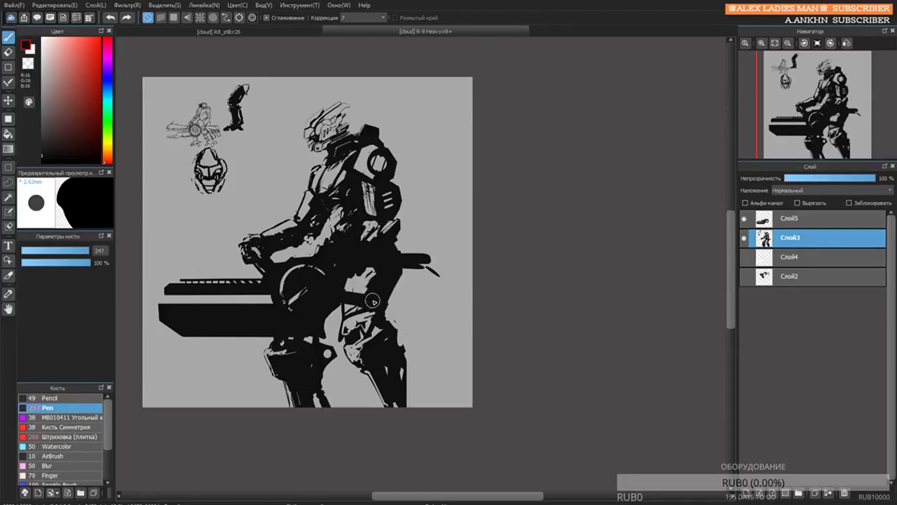
# Paint two thick parallel diagonal bars extending back from the robot's hip, using the pen at 309 for the upper one.
pyautogui.moveTo(379, 291); pyautogui.dragTo(418, 321)
pyautogui.press(']')
pyautogui.press(']')
pyautogui.press(']')
pyautogui.press('[')
pyautogui.press('[')
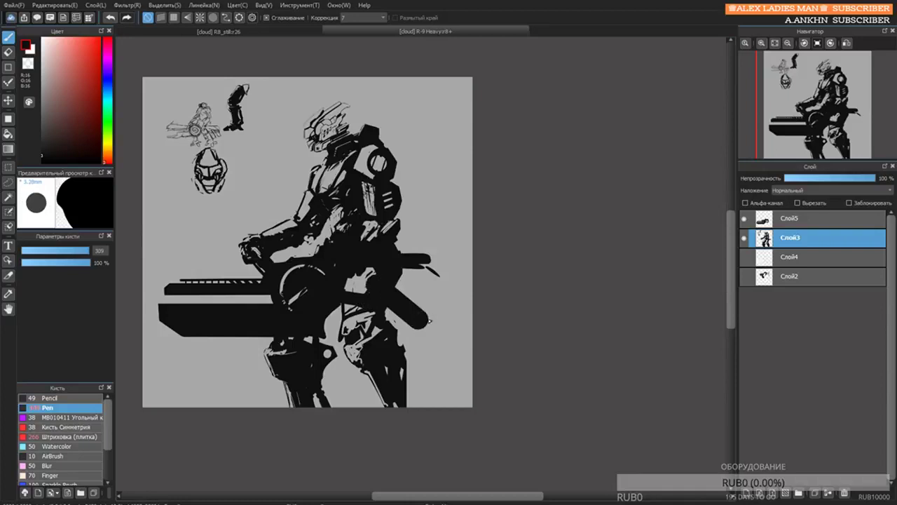
pyautogui.keyDown('shift'); pyautogui.click(440, 302); pyautogui.keyUp('shift')
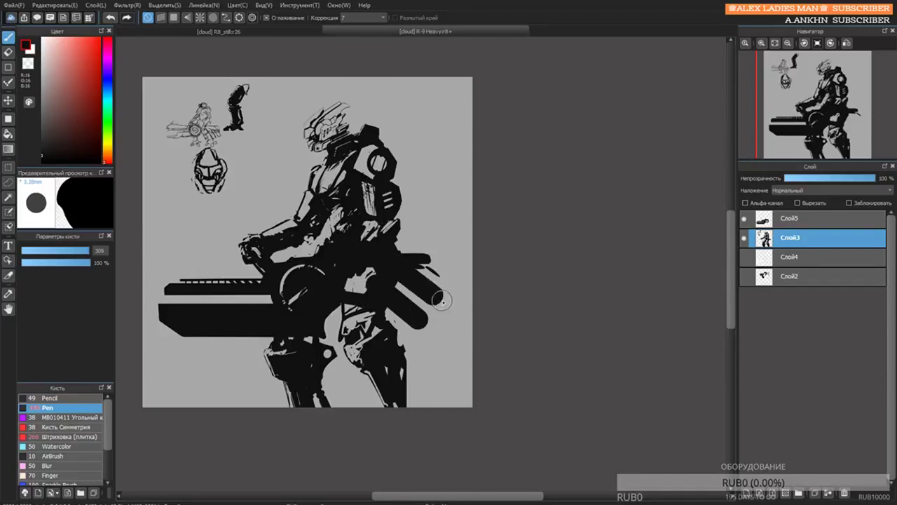
# Cut the rear end of the upper hip bar off vertically with the eraser enlarged to 142.
pyautogui.scroll(2, 418, 256)
pyautogui.press('e')
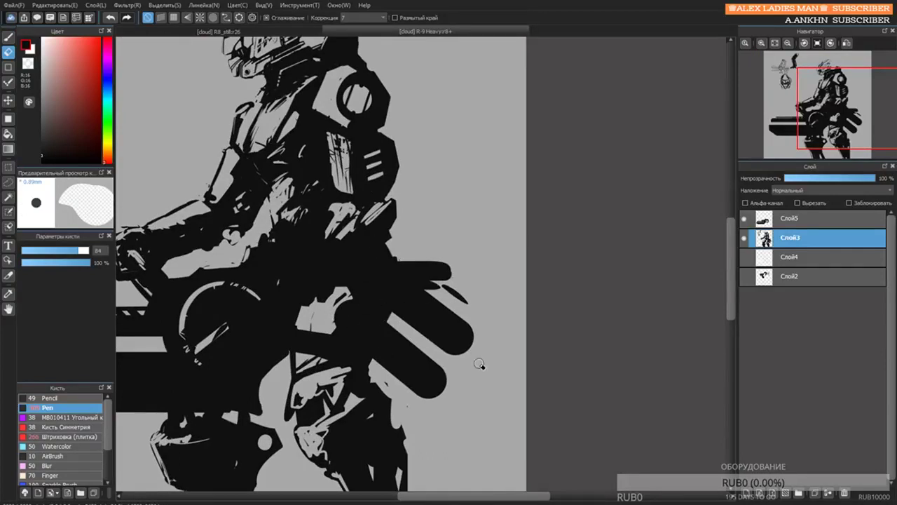
pyautogui.moveTo(447, 363)
pyautogui.mouseDown()
pyautogui.moveTo(453, 405)
pyautogui.moveTo(454, 388)
pyautogui.mouseUp()
pyautogui.hotkey('ctrl', 'z')
pyautogui.press(']')
pyautogui.press(']')
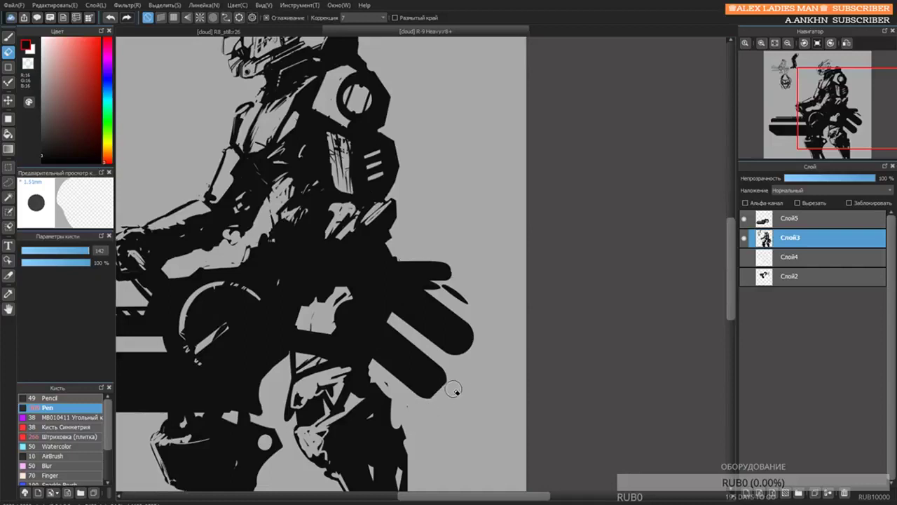
pyautogui.hotkey('ctrl', 'z')
pyautogui.moveTo(468, 284); pyautogui.dragTo(464, 379)
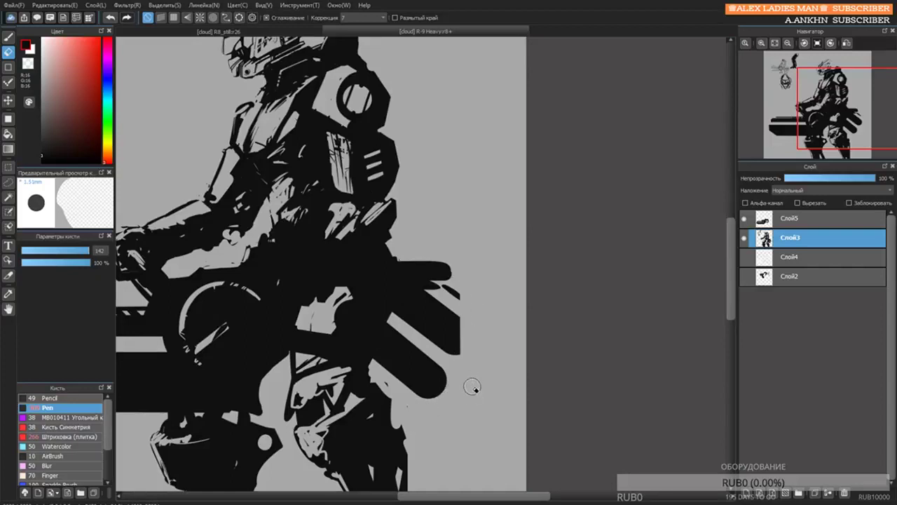
# Build the horizontal stub above the hip bars into a solid angular block with the pen.
pyautogui.moveTo(468, 298)
pyautogui.mouseDown()
pyautogui.moveTo(437, 250)
pyautogui.moveTo(453, 277)
pyautogui.moveTo(436, 282)
pyautogui.moveTo(400, 262)
pyautogui.moveTo(417, 260)
pyautogui.moveTo(386, 257)
pyautogui.moveTo(429, 256)
pyautogui.moveTo(385, 258)
pyautogui.moveTo(433, 250)
pyautogui.mouseUp()
pyautogui.press('b')
pyautogui.hotkey('ctrl', 'z')
pyautogui.hotkey('ctrl', 'z')
pyautogui.hotkey('ctrl', 'z')
pyautogui.moveTo(432, 259); pyautogui.dragTo(444, 274)
pyautogui.moveTo(423, 258)
pyautogui.mouseDown()
pyautogui.moveTo(448, 269)
pyautogui.moveTo(444, 279)
pyautogui.mouseUp()
pyautogui.press('e')
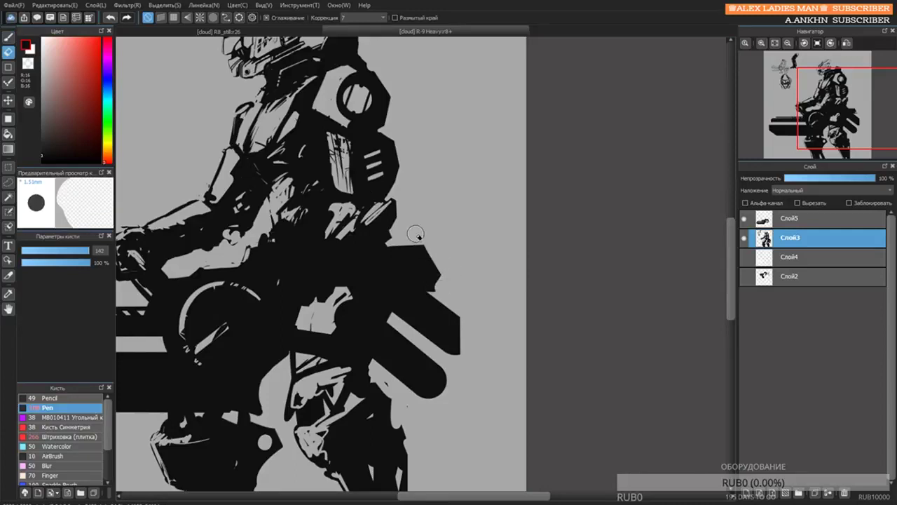
# Refine the angular hip block's outer corner and lower edge with the eraser reduced to 33.
pyautogui.moveTo(415, 233)
pyautogui.mouseDown()
pyautogui.moveTo(455, 272)
pyautogui.moveTo(433, 292)
pyautogui.mouseUp()
pyautogui.press('[')
pyautogui.press('[')
pyautogui.press('[')
pyautogui.press('[')
pyautogui.press('[')
pyautogui.press('[')
pyautogui.press('[')
pyautogui.press('[')
pyautogui.hotkey('ctrl', 'z')
pyautogui.hotkey('ctrl', 'z')
pyautogui.moveTo(458, 263); pyautogui.dragTo(438, 288)
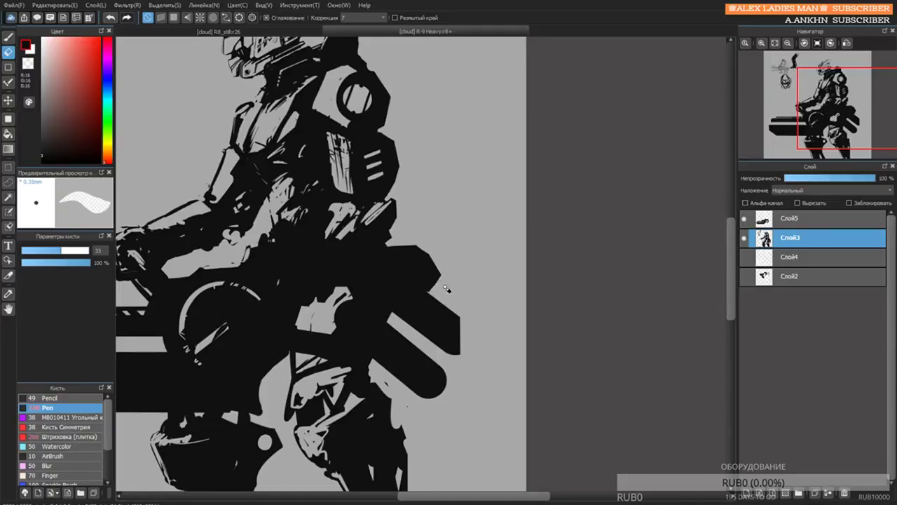
# Bevel the rear ends of both diagonal hip bars with the eraser at 89.
pyautogui.press(']')
pyautogui.press(']')
pyautogui.press(']')
pyautogui.press(']')
pyautogui.press(']')
pyautogui.press(']')
pyautogui.moveTo(447, 362); pyautogui.dragTo(483, 322)
pyautogui.hotkey('ctrl', 'z')
pyautogui.hotkey('ctrl', 'z')
pyautogui.hotkey('ctrl', 'y')
pyautogui.hotkey('ctrl', 'z')
pyautogui.hotkey('ctrl', 'y')
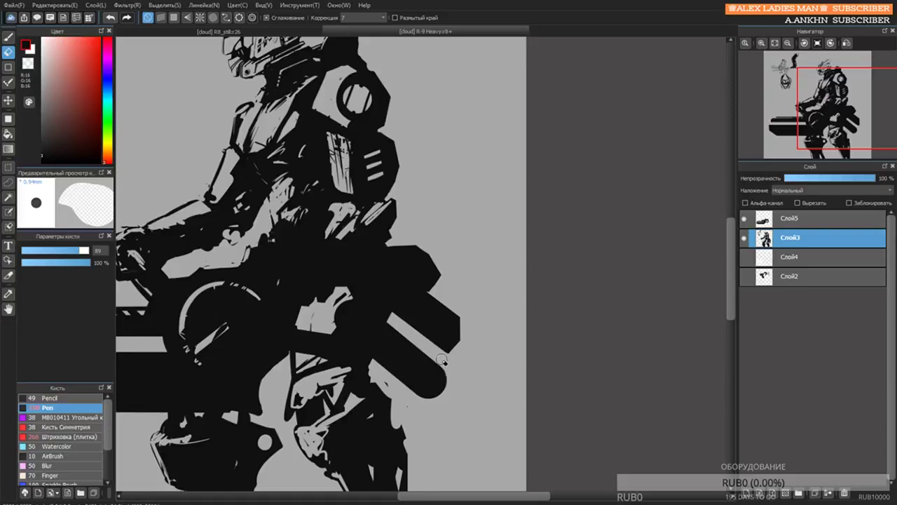
pyautogui.moveTo(441, 358)
pyautogui.mouseDown()
pyautogui.moveTo(448, 403)
pyautogui.moveTo(442, 368)
pyautogui.moveTo(432, 413)
pyautogui.mouseUp()
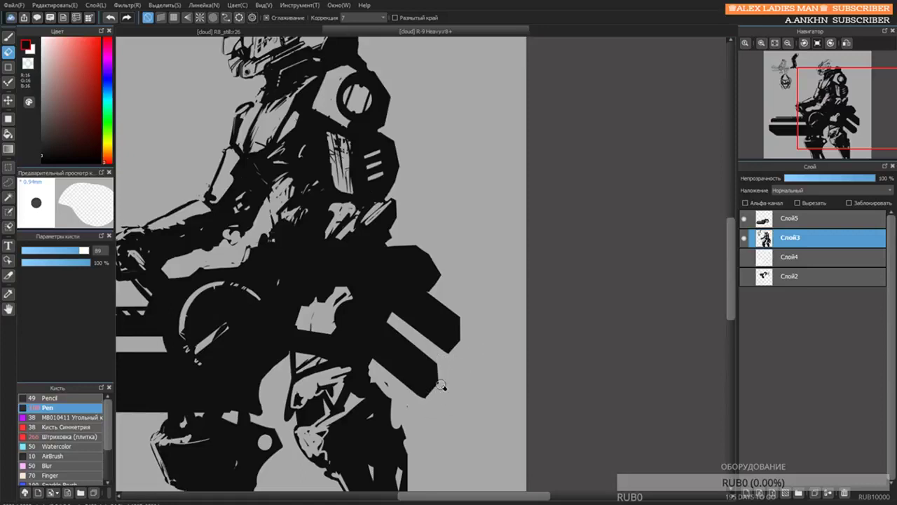
# Try to cut a thin line across the base of the lower hip bar with the eraser reduced to 44.
pyautogui.scroll(2, 441, 344)
pyautogui.press('[')
pyautogui.press('[')
pyautogui.press('[')
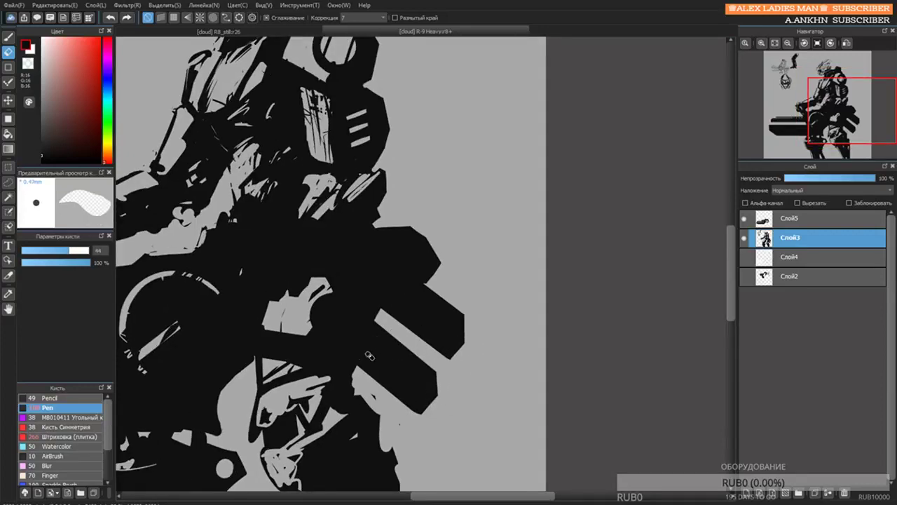
pyautogui.moveTo(383, 325); pyautogui.dragTo(366, 354)
pyautogui.hotkey('ctrl', 'z')
pyautogui.moveTo(382, 325); pyautogui.dragTo(367, 351)
pyautogui.hotkey('ctrl', 'z')
# Erase two round holes at the bases of the hip bars with the eraser at 120.
pyautogui.press(']')
pyautogui.click(328, 312)
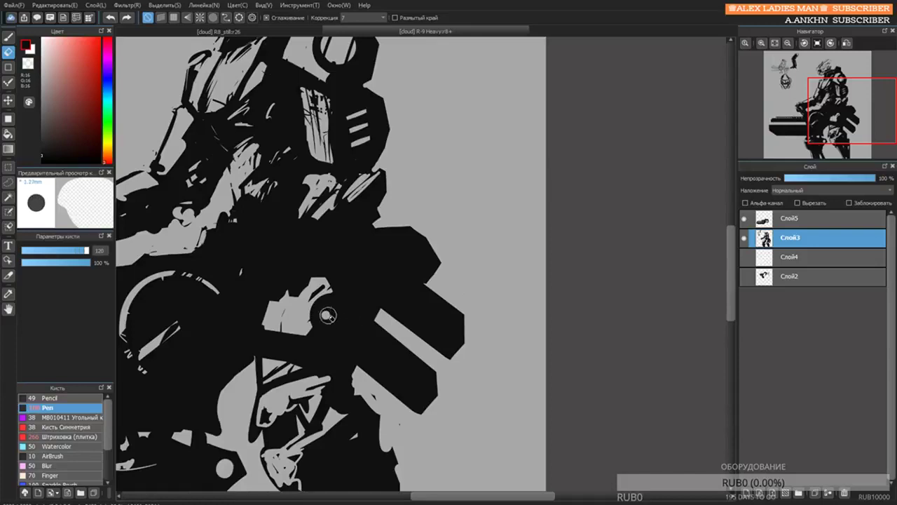
pyautogui.hotkey('ctrl', 'z')
pyautogui.hotkey('ctrl', 'y')
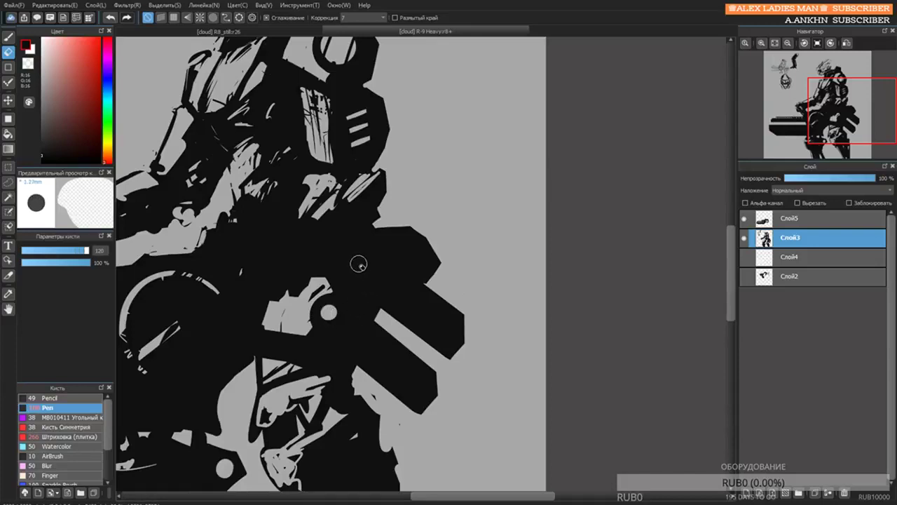
pyautogui.hotkey('ctrl', 'z')
pyautogui.hotkey('ctrl', 'y')
# Hide the weapon layer Слой5 to reveal the whole figure.
pyautogui.click(747, 221)
pyautogui.click(748, 223)
pyautogui.click(750, 226)
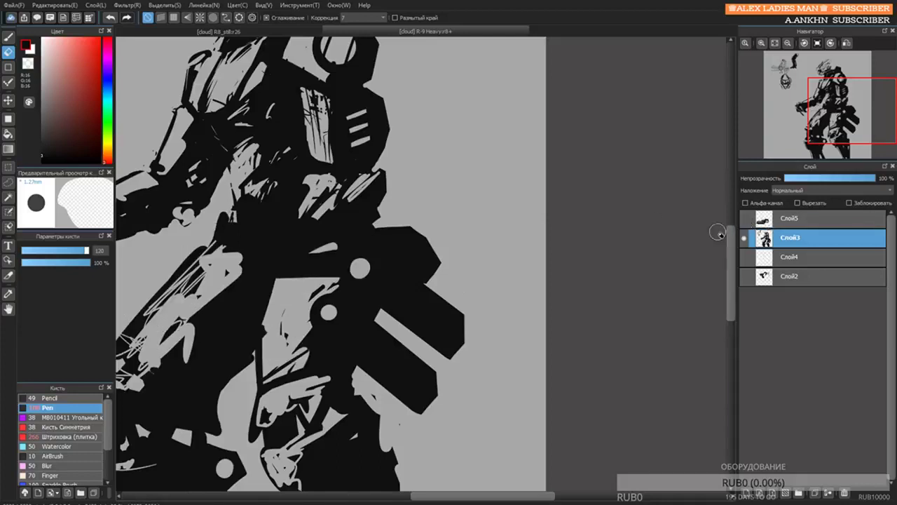
# Try a short erased cut across the base of the lower hip bar with a slightly smaller eraser.
pyautogui.press('[')
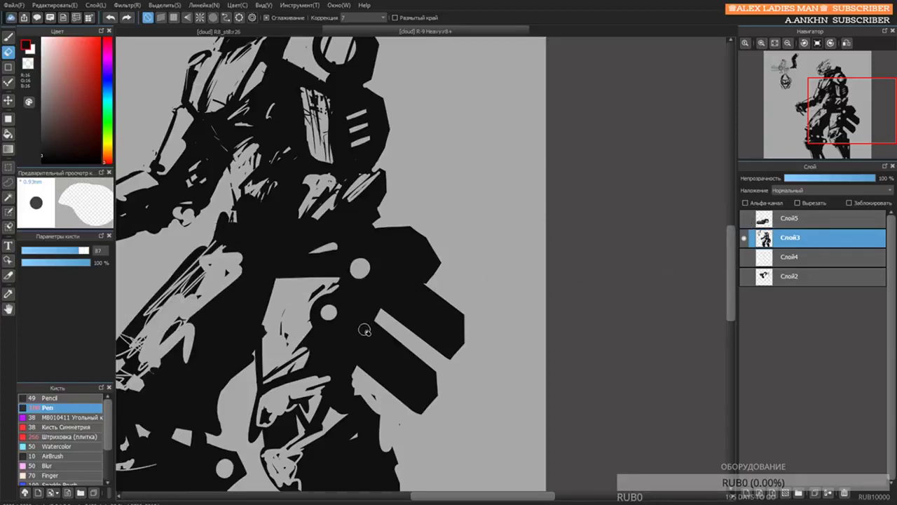
pyautogui.moveTo(364, 329); pyautogui.dragTo(347, 350)
pyautogui.hotkey('ctrl', 'z')
pyautogui.hotkey('ctrl', 'z')
pyautogui.hotkey('ctrl', 'y')
pyautogui.hotkey('ctrl', 'z')
# Try three thin parallel slots along the lower hip bar with the eraser at 48, and undo them.
pyautogui.press('[')
pyautogui.press('[')
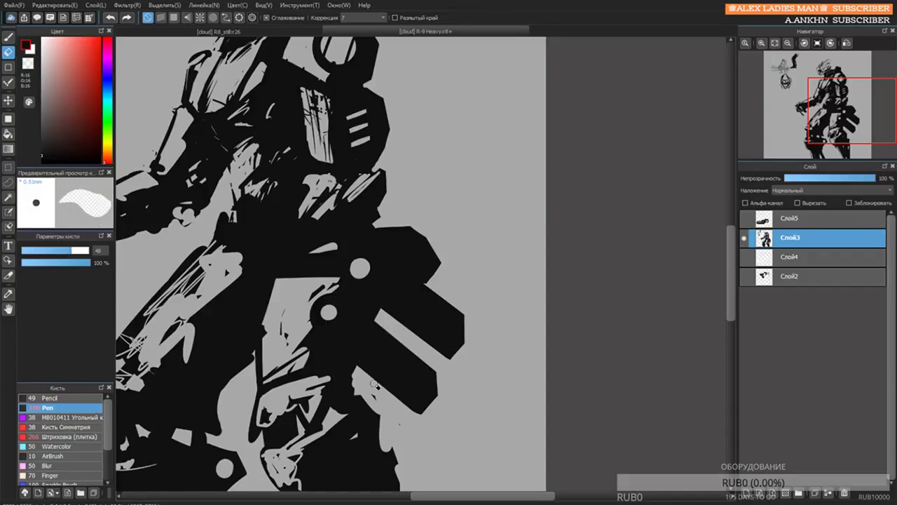
pyautogui.hotkey('ctrl', 'y')
pyautogui.keyDown('shift'); pyautogui.click(421, 389); pyautogui.keyUp('shift')
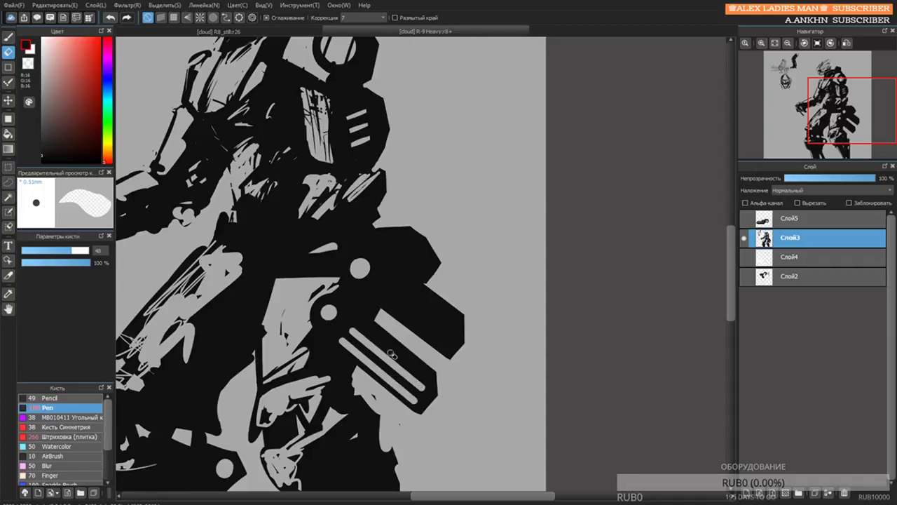
pyautogui.moveTo(367, 327); pyautogui.dragTo(425, 372)
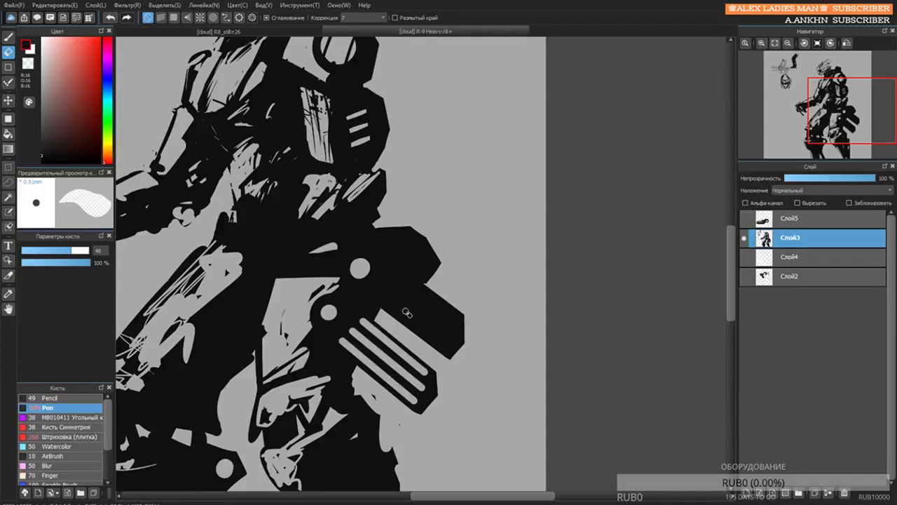
pyautogui.scroll(-5, 394, 292)
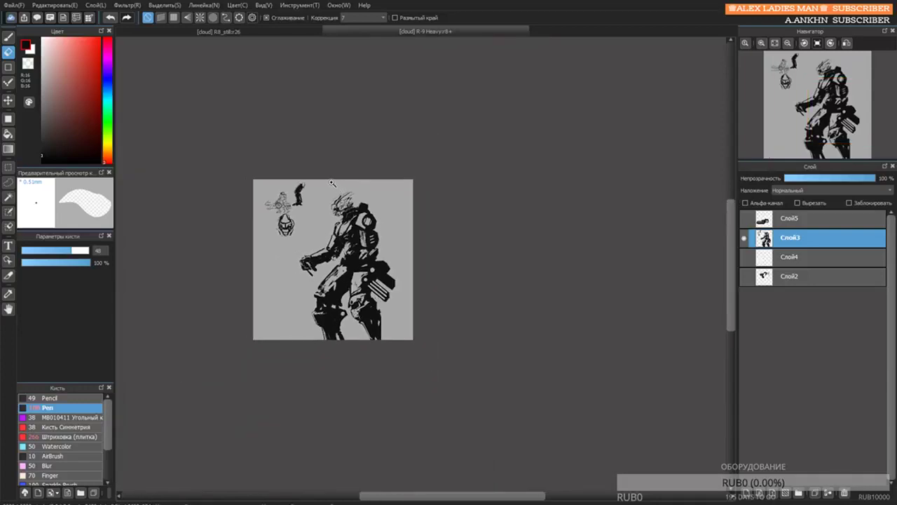
pyautogui.scroll(5, 388, 303)
pyautogui.hotkey('ctrl', 'z')
pyautogui.hotkey('ctrl', 'z')
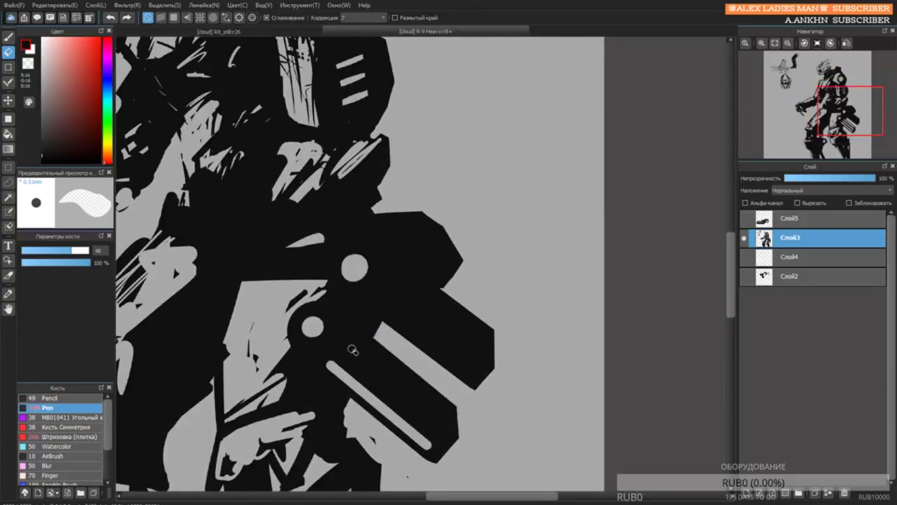
pyautogui.hotkey('ctrl', 'z')
# Try a small round hole and a slot start at the lower hip bar's base while enlarging the eraser to 216.
pyautogui.moveTo(339, 358); pyautogui.dragTo(365, 332)
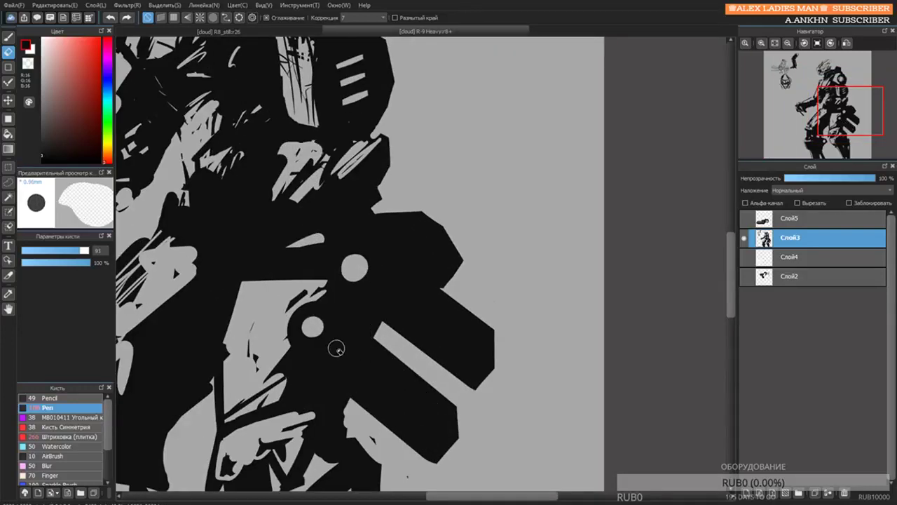
pyautogui.click(337, 348)
pyautogui.hotkey('ctrl', 'z')
pyautogui.moveTo(324, 362); pyautogui.dragTo(374, 326)
pyautogui.click(337, 351)
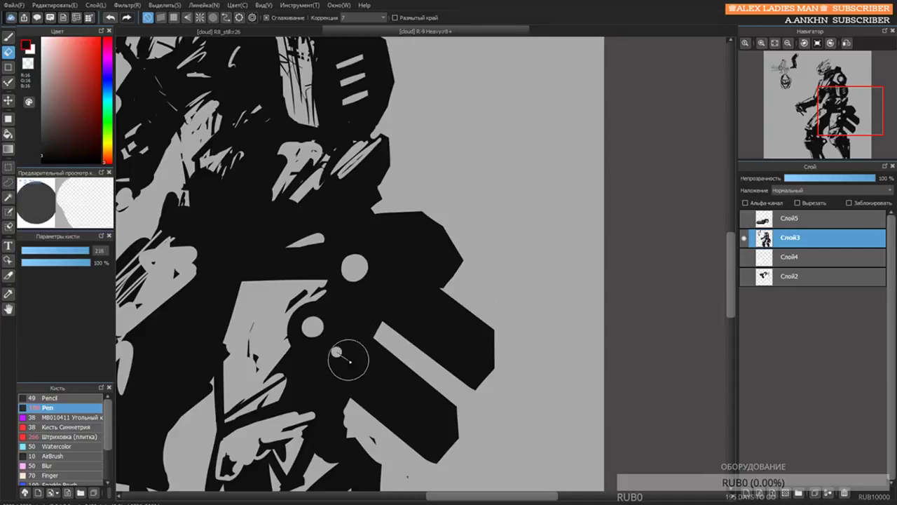
pyautogui.keyDown('shift'); pyautogui.click(416, 420); pyautogui.keyUp('shift')
pyautogui.hotkey('ctrl', 'z')
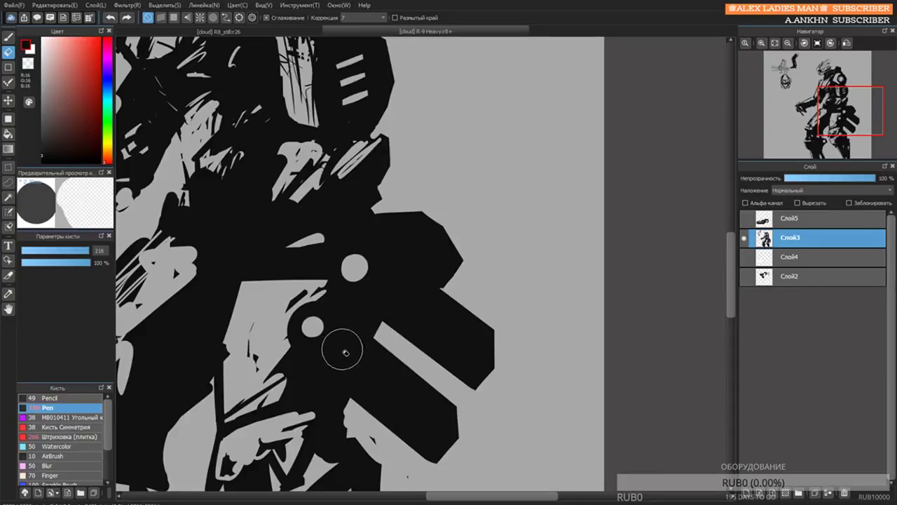
# Erase one wide rounded slot along the inside of each diagonal hip bar with the eraser at 216.
pyautogui.keyDown('shift'); pyautogui.click(423, 425); pyautogui.keyUp('shift')
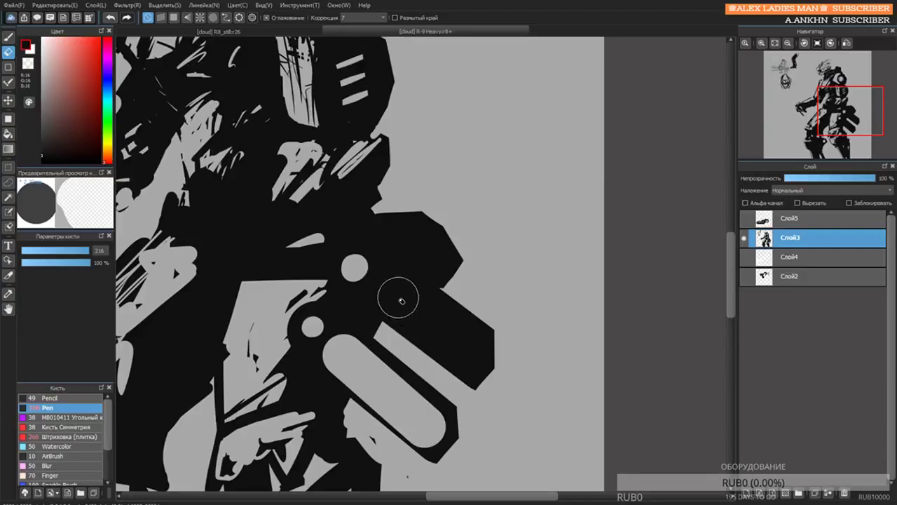
pyautogui.hotkey('ctrl', 'z')
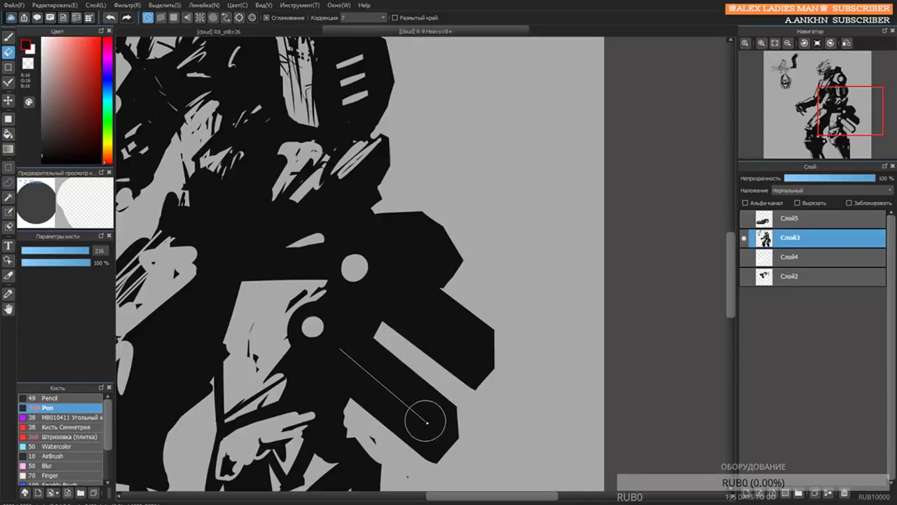
pyautogui.keyDown('shift'); pyautogui.click(424, 423); pyautogui.keyUp('shift')
pyautogui.keyDown('shift'); pyautogui.click(468, 353); pyautogui.keyUp('shift')
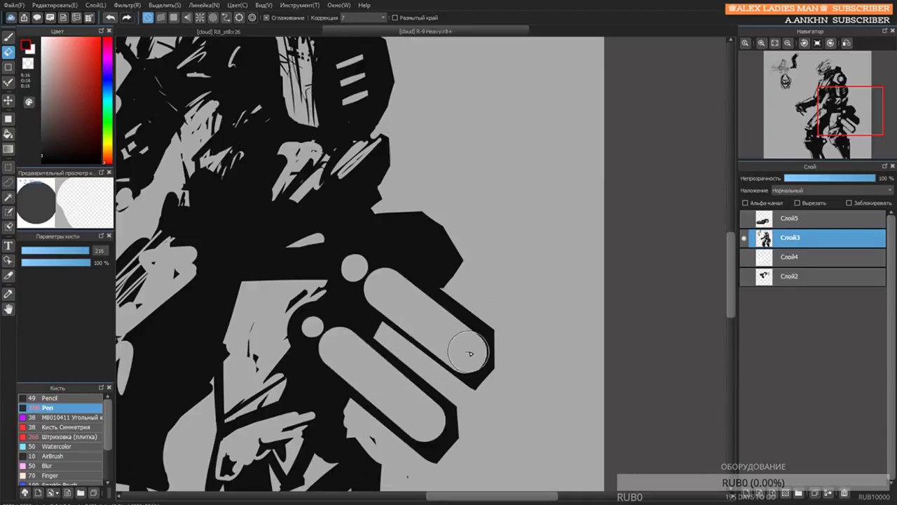
# Paint a straight black divider across the upper end of the lower bar's slot with the pen at 56.
pyautogui.scroll(-2, 390, 200)
pyautogui.scroll(-4, 389, 197)
pyautogui.scroll(4, 382, 202)
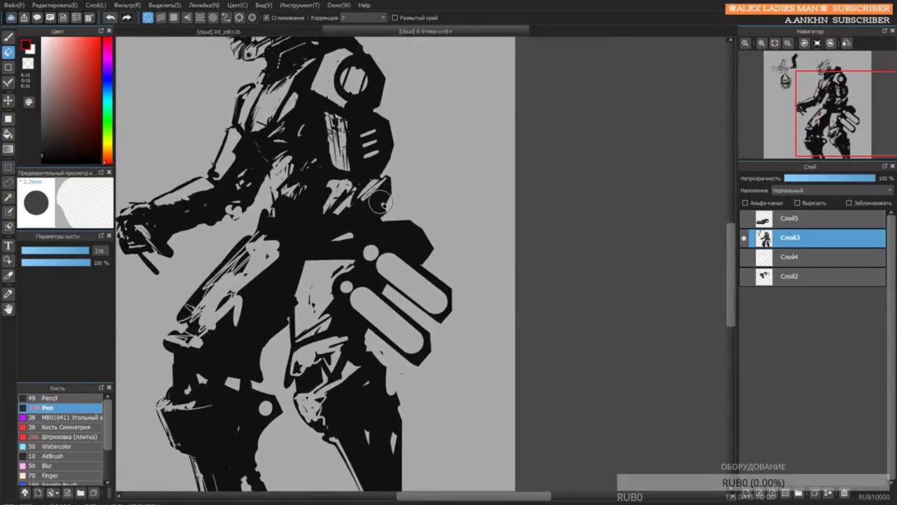
pyautogui.press('b')
pyautogui.scroll(1, 415, 246)
pyautogui.press('[')
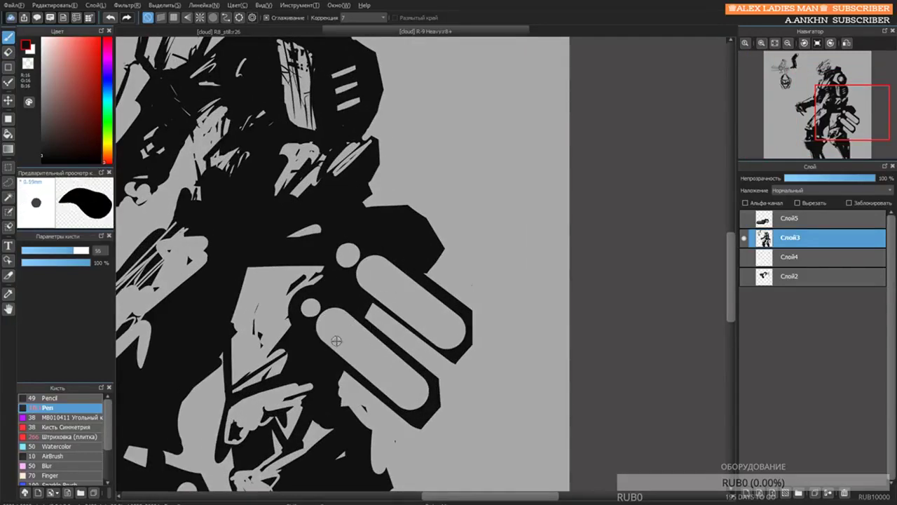
pyautogui.click(344, 307)
pyautogui.keyDown('shift'); pyautogui.click(320, 343); pyautogui.keyUp('shift')
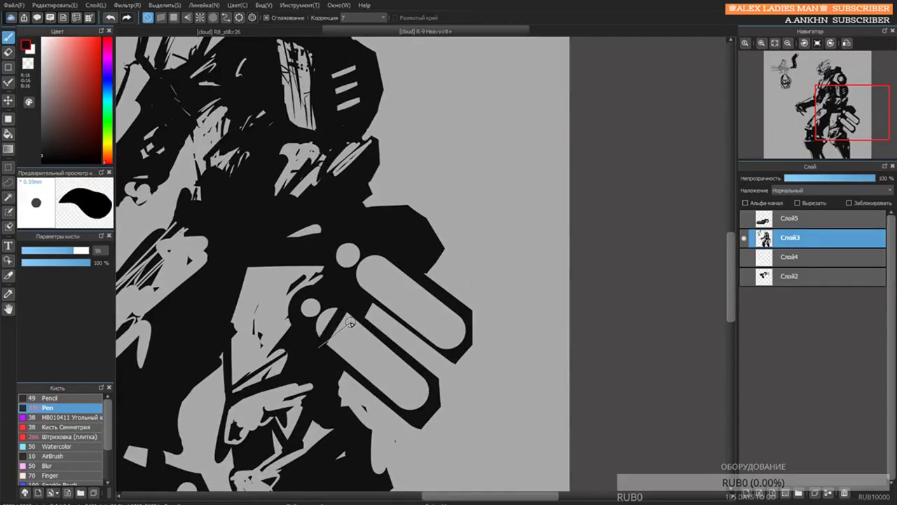
# Try a second straight divider across the lower bar's slot beside the first one.
pyautogui.click(330, 353)
pyautogui.keyDown('shift'); pyautogui.click(356, 315); pyautogui.keyUp('shift')
pyautogui.hotkey('ctrl', 'z')
pyautogui.click(187, 19)
pyautogui.click(175, 19)
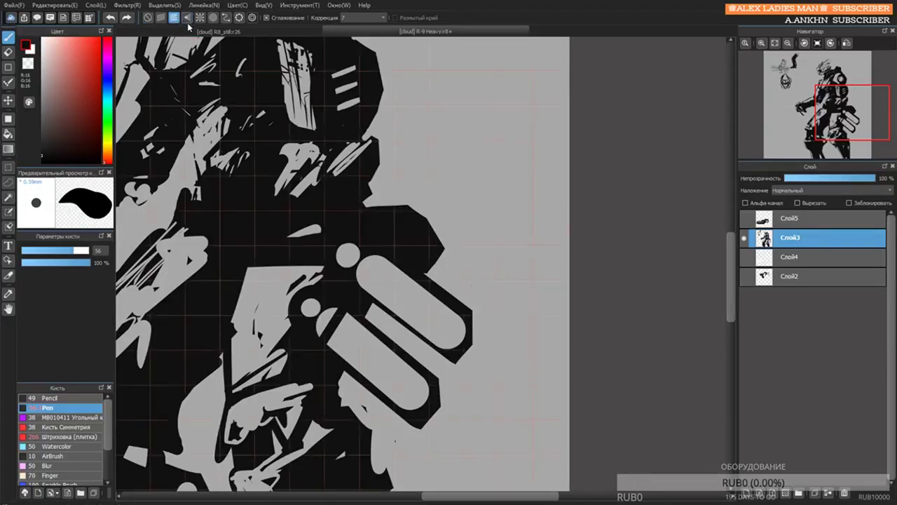
pyautogui.click(161, 18)
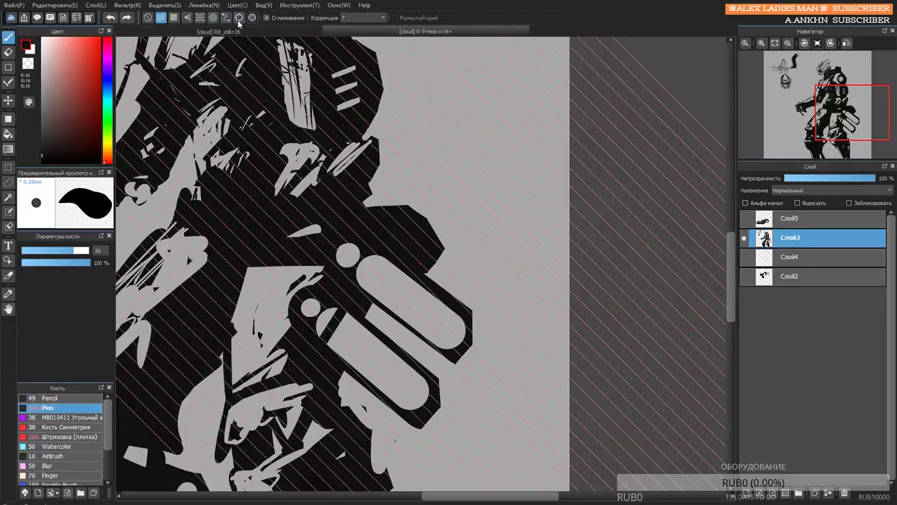
pyautogui.click(239, 18)
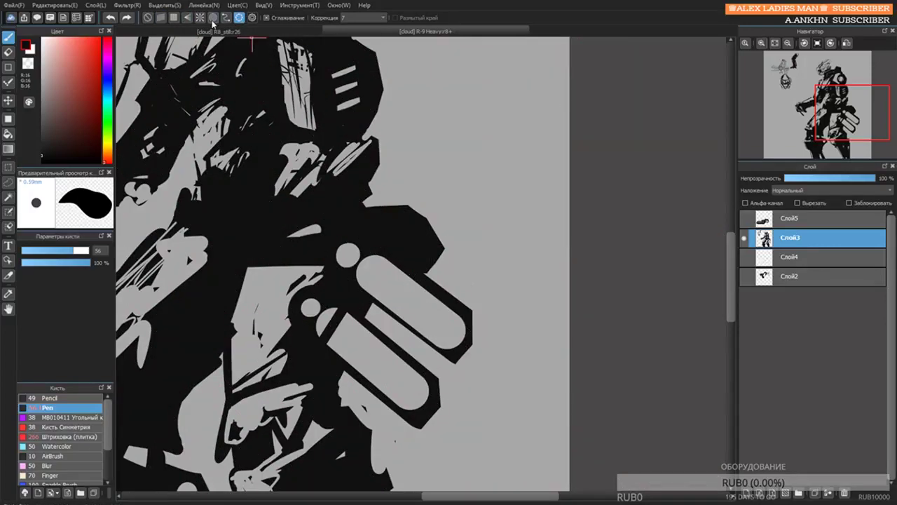
# Align a parallel snap guide with the lower hip bar's existing divider and paint several parallel black dividers across its slot.
pyautogui.click(162, 19)
pyautogui.click(253, 18)
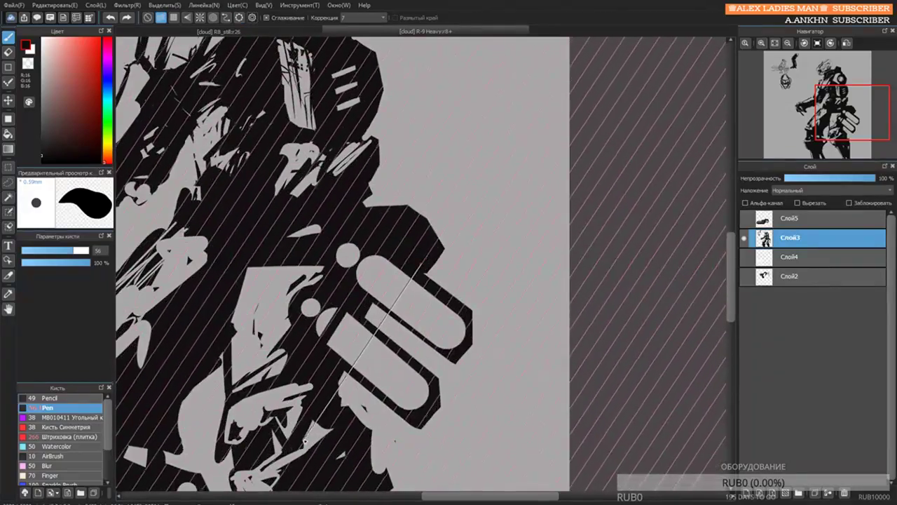
pyautogui.click(310, 441)
pyautogui.moveTo(354, 323); pyautogui.dragTo(339, 350)
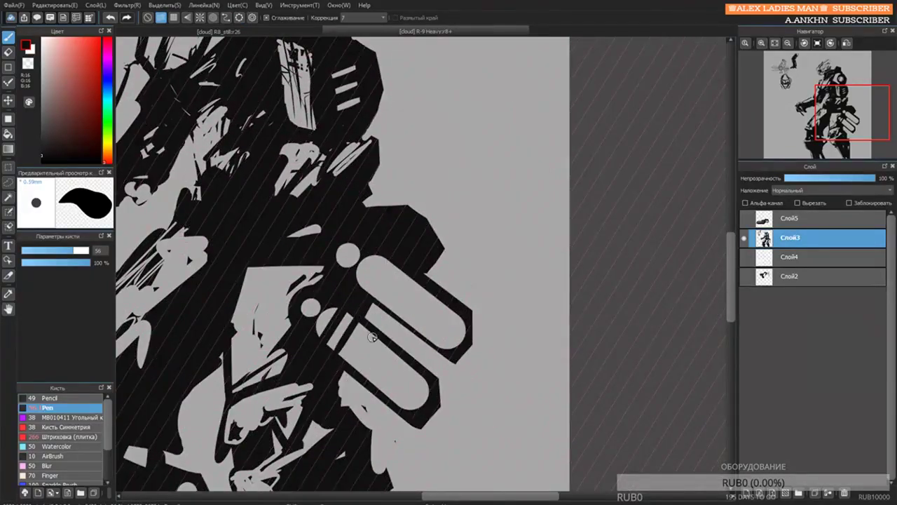
pyautogui.hotkey('ctrl', 'z')
pyautogui.moveTo(355, 317)
pyautogui.mouseDown()
pyautogui.moveTo(334, 352)
pyautogui.moveTo(366, 331)
pyautogui.moveTo(359, 337)
pyautogui.moveTo(370, 350)
pyautogui.moveTo(382, 340)
pyautogui.moveTo(363, 375)
pyautogui.moveTo(392, 354)
pyautogui.moveTo(372, 387)
pyautogui.mouseUp()
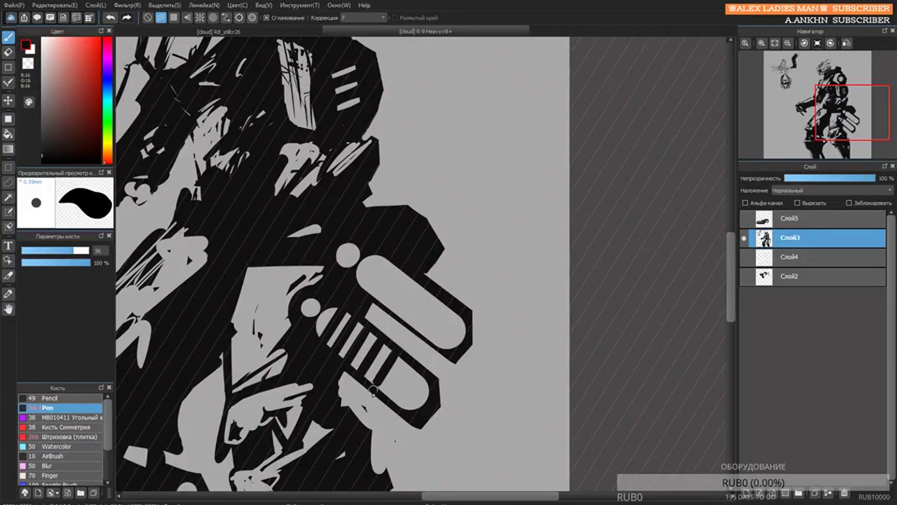
# Continue the evenly spaced parallel dividers to the outer end of the lower hip bar's slot, redoing misplaced strokes.
pyautogui.hotkey('ctrl', 'z')
pyautogui.moveTo(396, 353)
pyautogui.mouseDown()
pyautogui.moveTo(384, 373)
pyautogui.moveTo(402, 366)
pyautogui.moveTo(388, 353)
pyautogui.moveTo(386, 376)
pyautogui.moveTo(395, 357)
pyautogui.moveTo(385, 366)
pyautogui.moveTo(396, 376)
pyautogui.moveTo(410, 361)
pyautogui.moveTo(388, 401)
pyautogui.moveTo(420, 384)
pyautogui.moveTo(407, 372)
pyautogui.moveTo(389, 399)
pyautogui.mouseUp()
pyautogui.hotkey('ctrl', 'z')
pyautogui.hotkey('ctrl', 'z')
pyautogui.hotkey('ctrl', 'z')
pyautogui.moveTo(422, 372)
pyautogui.mouseDown()
pyautogui.moveTo(371, 270)
pyautogui.moveTo(402, 350)
pyautogui.moveTo(403, 406)
pyautogui.moveTo(423, 378)
pyautogui.mouseUp()
pyautogui.hotkey('ctrl', 'z')
# Paint a matching row of parallel black dividers along the upper hip bar's slot and turn snapping off.
pyautogui.moveTo(378, 256); pyautogui.dragTo(360, 285)
pyautogui.hotkey('ctrl', 'z')
pyautogui.moveTo(379, 254)
pyautogui.mouseDown()
pyautogui.moveTo(359, 283)
pyautogui.moveTo(387, 271)
pyautogui.moveTo(370, 266)
pyautogui.moveTo(381, 278)
pyautogui.moveTo(391, 265)
pyautogui.moveTo(375, 292)
pyautogui.moveTo(412, 269)
pyautogui.moveTo(400, 319)
pyautogui.mouseUp()
pyautogui.hotkey('ctrl', 'z')
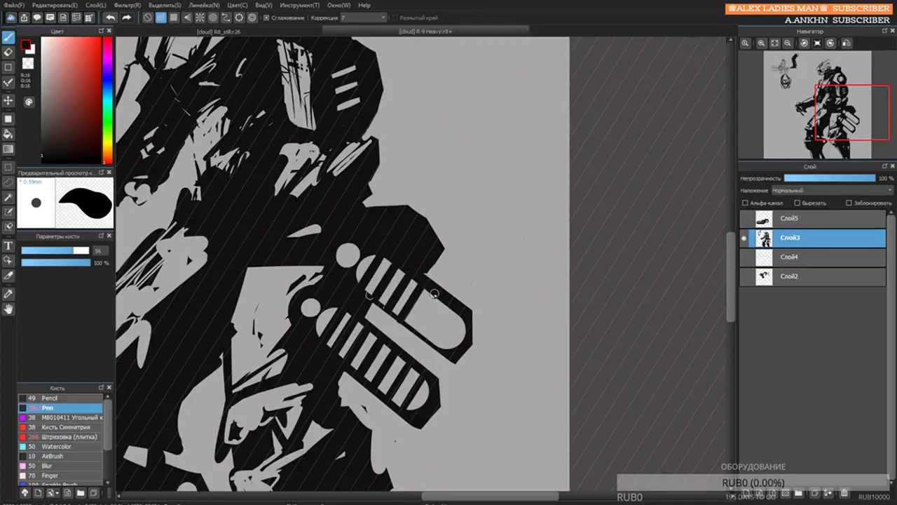
pyautogui.moveTo(435, 293); pyautogui.dragTo(416, 327)
pyautogui.moveTo(450, 302); pyautogui.dragTo(429, 340)
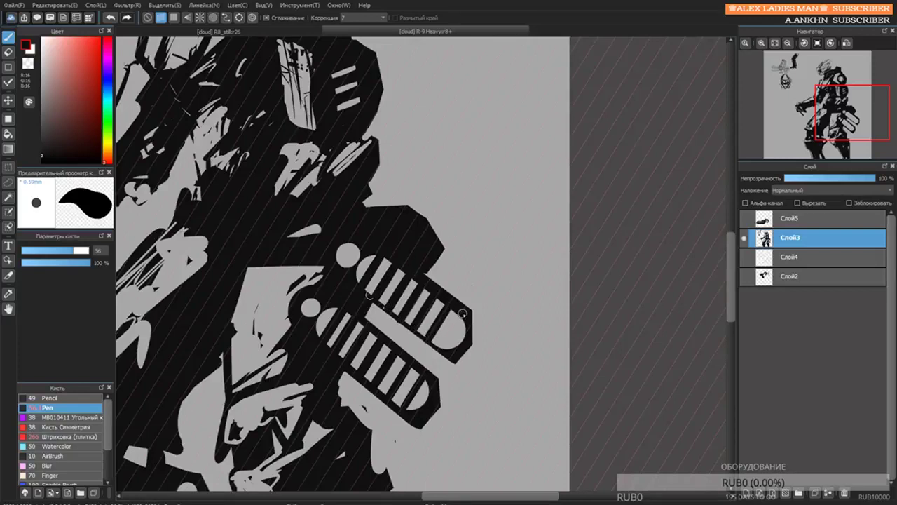
pyautogui.moveTo(463, 313); pyautogui.dragTo(444, 341)
pyautogui.click(148, 17)
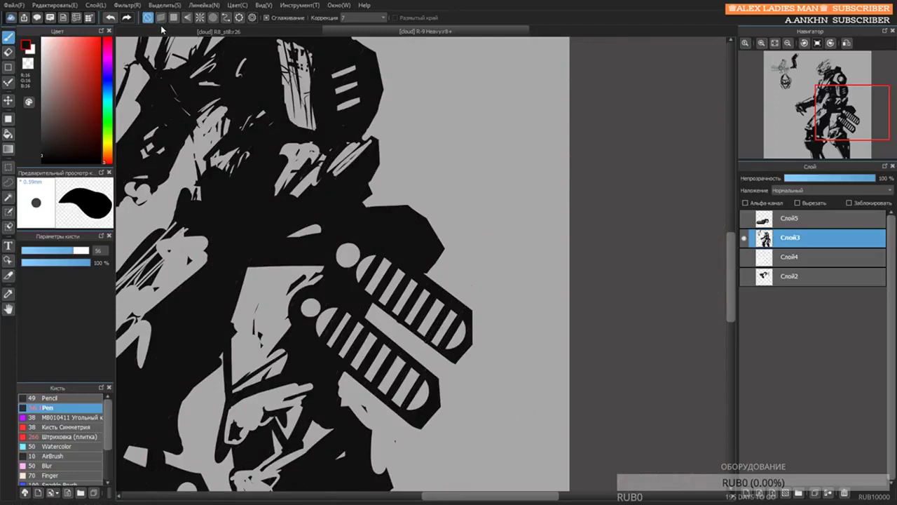
# Show layer Слой5 and erase its black overlap at the base of the hip bars with the eraser at 216.
pyautogui.moveTo(499, 310); pyautogui.dragTo(474, 206)
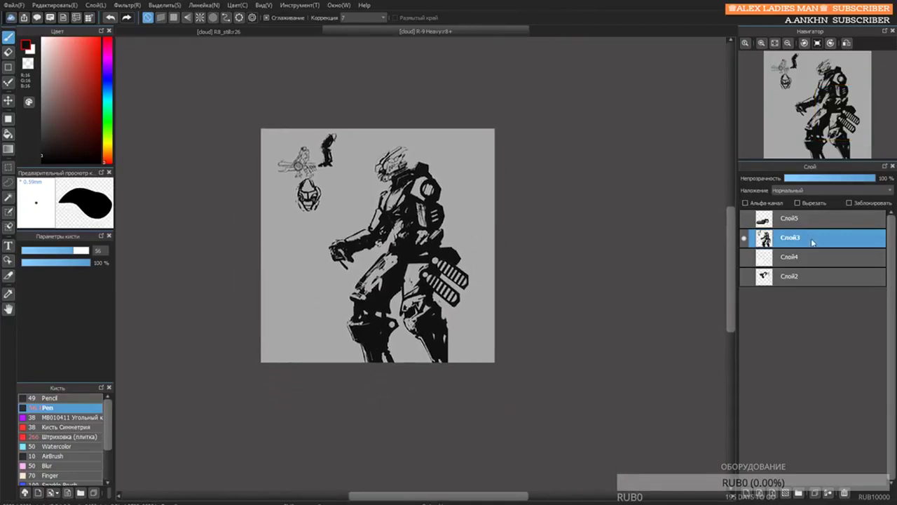
pyautogui.click(745, 218)
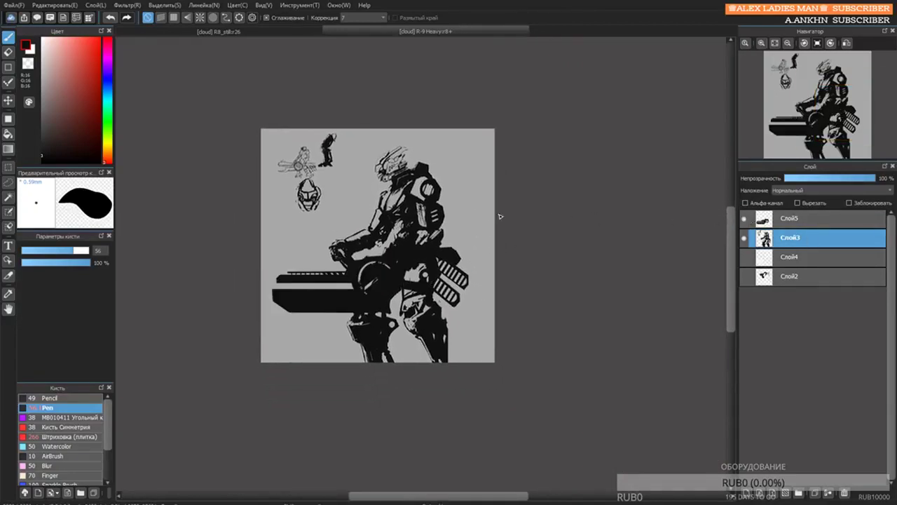
pyautogui.click(792, 218)
pyautogui.press('e')
pyautogui.scroll(1, 446, 239)
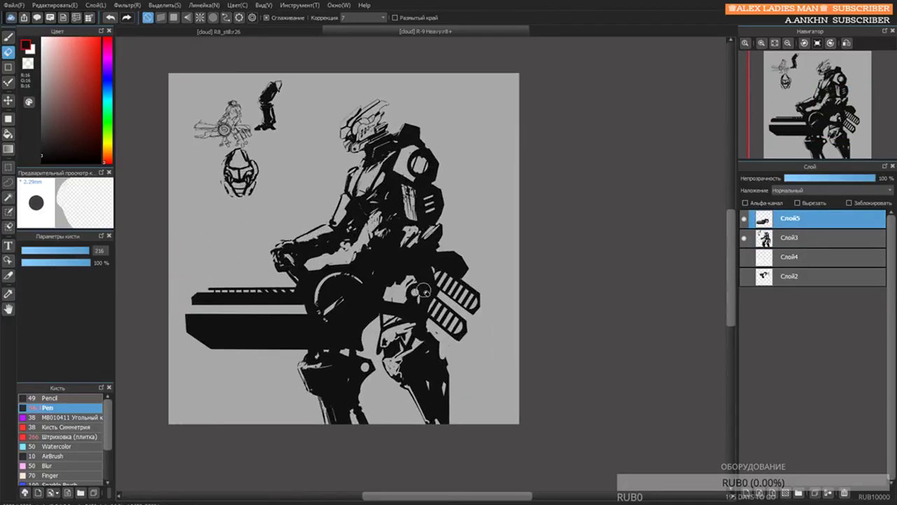
pyautogui.moveTo(434, 272)
pyautogui.mouseDown()
pyautogui.moveTo(429, 295)
pyautogui.moveTo(425, 269)
pyautogui.moveTo(423, 308)
pyautogui.moveTo(447, 282)
pyautogui.mouseUp()
pyautogui.scroll(-3, 501, 257)
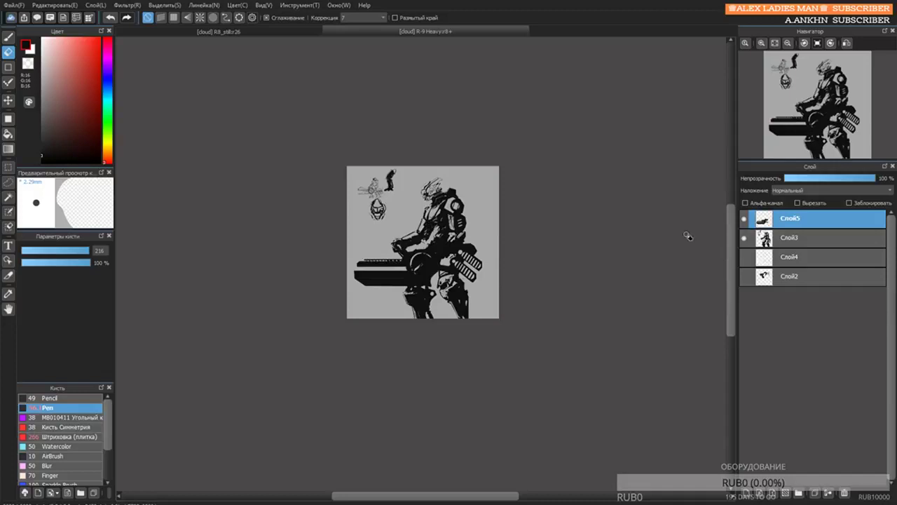
# On layer Слой3, fill the slots and round holes of both hip bars solid black with the pen at 159.
pyautogui.scroll(3, 601, 253)
pyautogui.click(781, 240)
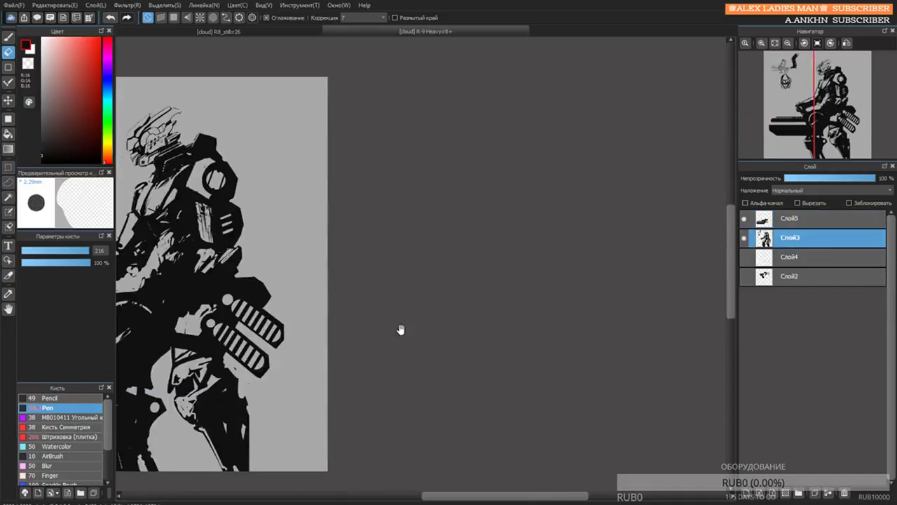
pyautogui.moveTo(286, 344); pyautogui.dragTo(447, 194)
pyautogui.press('b')
pyautogui.press(']')
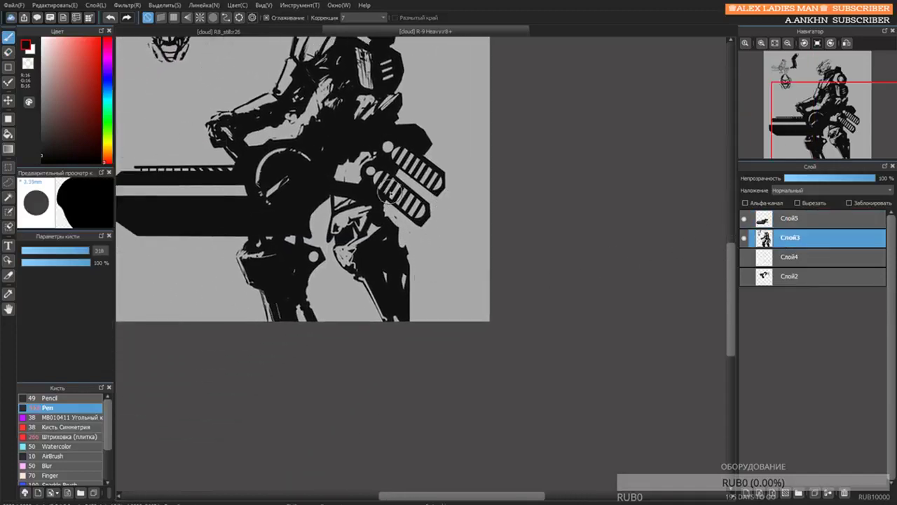
pyautogui.moveTo(391, 189); pyautogui.dragTo(418, 207)
pyautogui.hotkey('ctrl', 'z')
pyautogui.press('[')
pyautogui.moveTo(371, 169); pyautogui.dragTo(377, 176)
pyautogui.moveTo(399, 196)
pyautogui.mouseDown()
pyautogui.moveTo(418, 216)
pyautogui.moveTo(375, 172)
pyautogui.moveTo(421, 175)
pyautogui.moveTo(387, 145)
pyautogui.moveTo(384, 160)
pyautogui.moveTo(368, 163)
pyautogui.moveTo(377, 157)
pyautogui.moveTo(439, 182)
pyautogui.moveTo(433, 186)
pyautogui.moveTo(410, 155)
pyautogui.mouseUp()
pyautogui.press('e')
pyautogui.press('b')
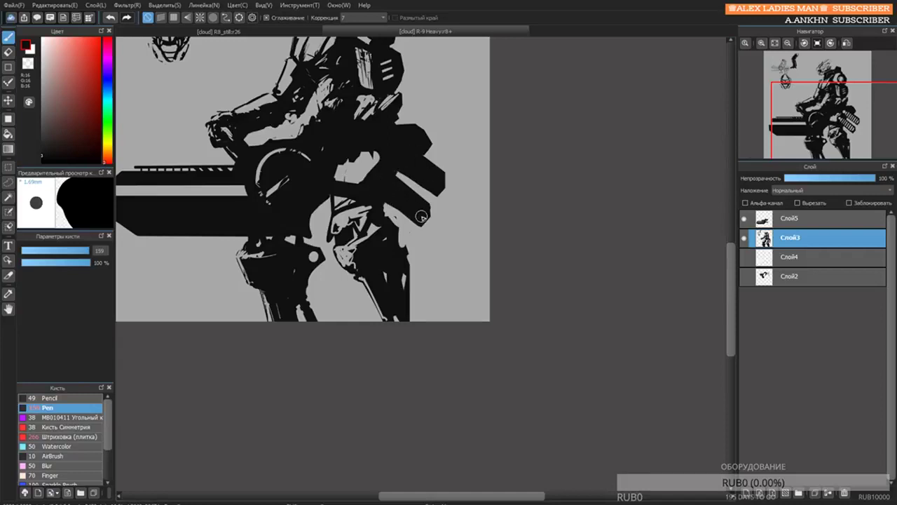
# Erase both hip bars with the eraser at 309, leaving a curved cut under the pointed hip fin.
pyautogui.moveTo(399, 208)
pyautogui.mouseDown()
pyautogui.moveTo(420, 213)
pyautogui.moveTo(415, 204)
pyautogui.moveTo(424, 229)
pyautogui.moveTo(444, 152)
pyautogui.mouseUp()
pyautogui.press('e')
pyautogui.hotkey('ctrl', 'z')
pyautogui.press(']')
pyautogui.press(']')
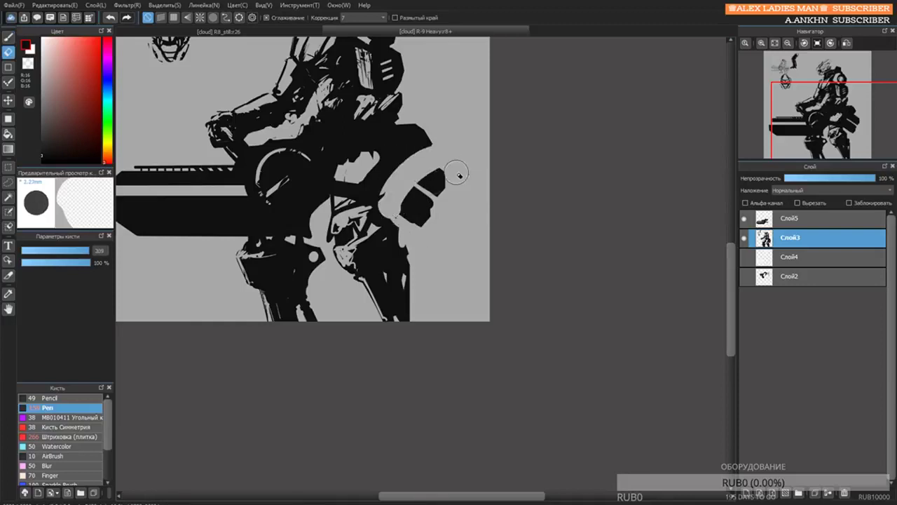
pyautogui.hotkey('ctrl', 'z')
pyautogui.moveTo(394, 205)
pyautogui.mouseDown()
pyautogui.moveTo(476, 158)
pyautogui.moveTo(400, 205)
pyautogui.moveTo(420, 162)
pyautogui.mouseUp()
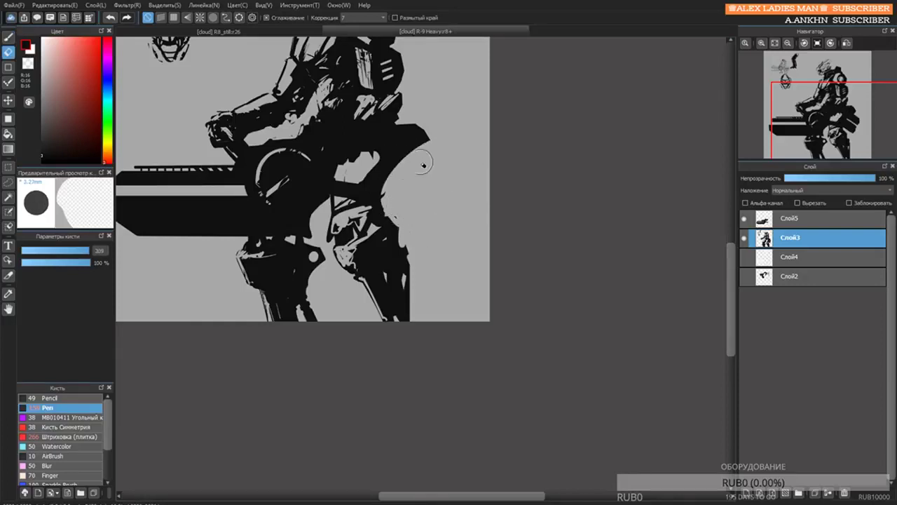
pyautogui.scroll(-3, 428, 215)
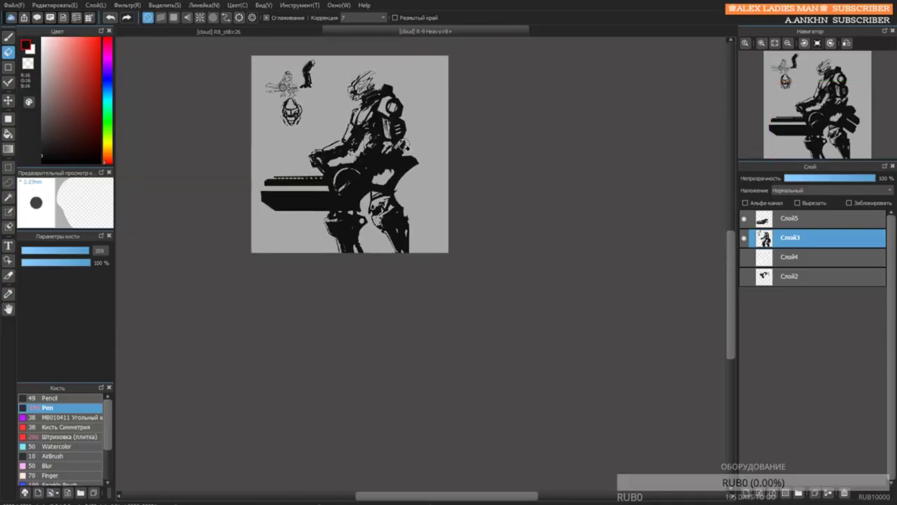
# Erase the rear leg below the hip on layer Слой3 with the eraser enlarged to 816.
pyautogui.press('b')
pyautogui.scroll(3, 400, 175)
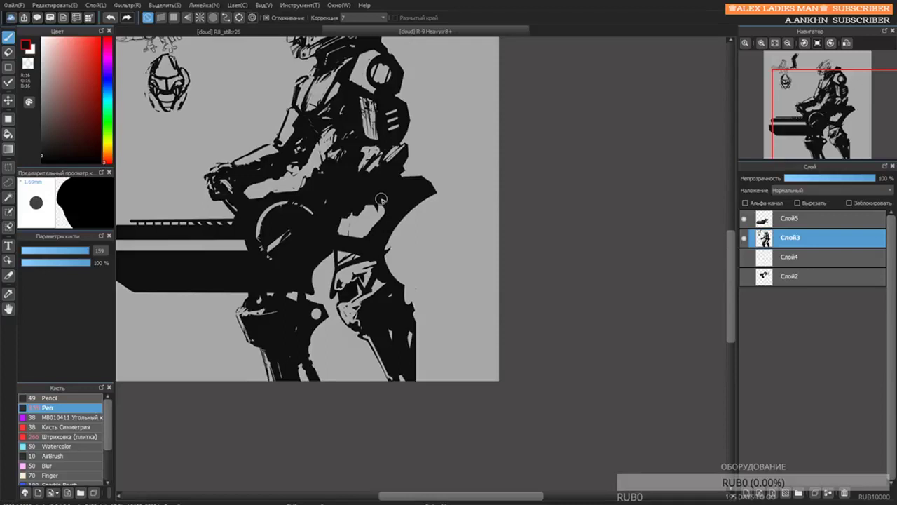
pyautogui.scroll(-3, 388, 205)
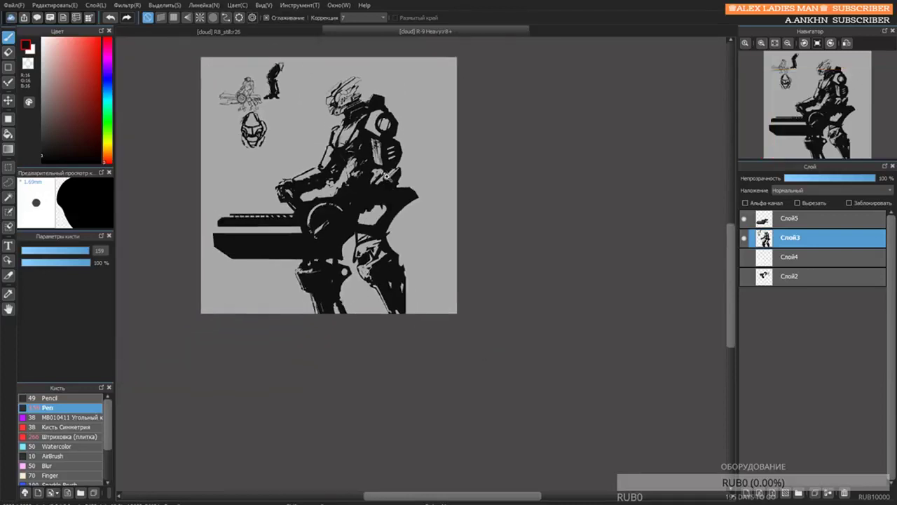
pyautogui.scroll(1, 388, 208)
pyautogui.press('e')
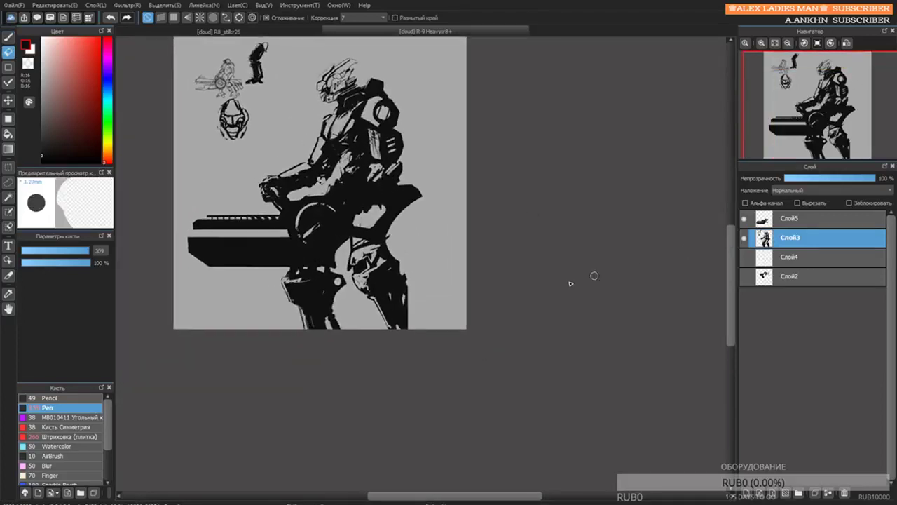
pyautogui.press(']')
pyautogui.press(']')
pyautogui.press(']')
pyautogui.press(']')
pyautogui.moveTo(405, 309)
pyautogui.mouseDown()
pyautogui.moveTo(395, 271)
pyautogui.moveTo(373, 277)
pyautogui.moveTo(362, 266)
pyautogui.moveTo(384, 250)
pyautogui.moveTo(396, 267)
pyautogui.moveTo(371, 240)
pyautogui.moveTo(365, 246)
pyautogui.moveTo(384, 237)
pyautogui.mouseUp()
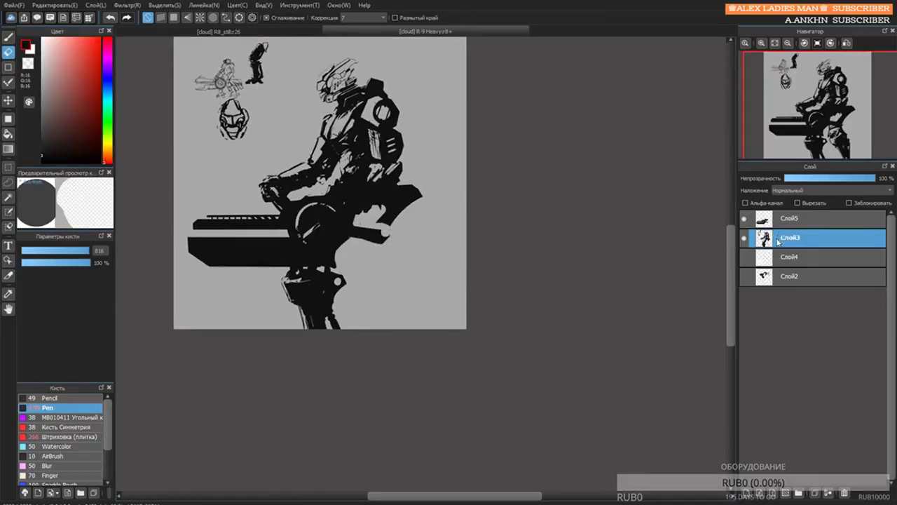
# On layer Слой5, paint the round notch between the hip fin and the lower strut black with the pen at 106.
pyautogui.click(768, 218)
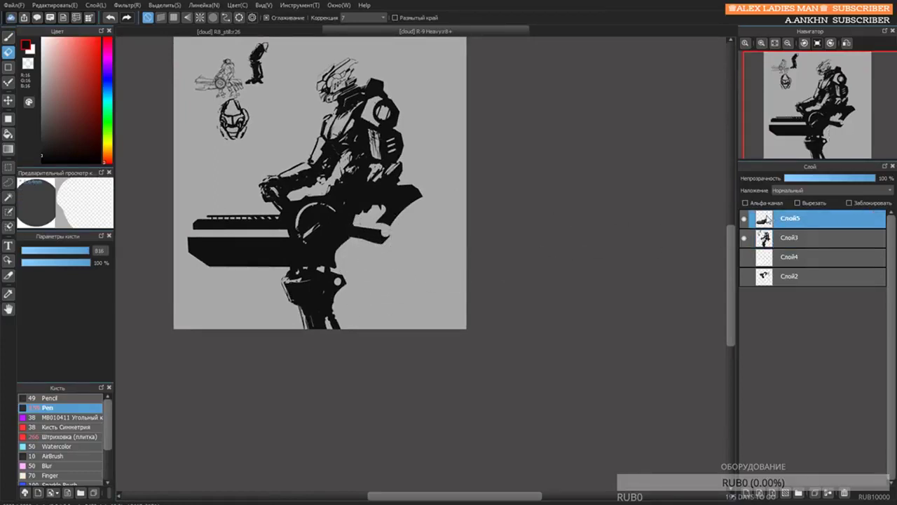
pyautogui.press('b')
pyautogui.press('[')
pyautogui.press('[')
pyautogui.press('[')
pyautogui.scroll(2, 389, 226)
pyautogui.scroll(1, 385, 230)
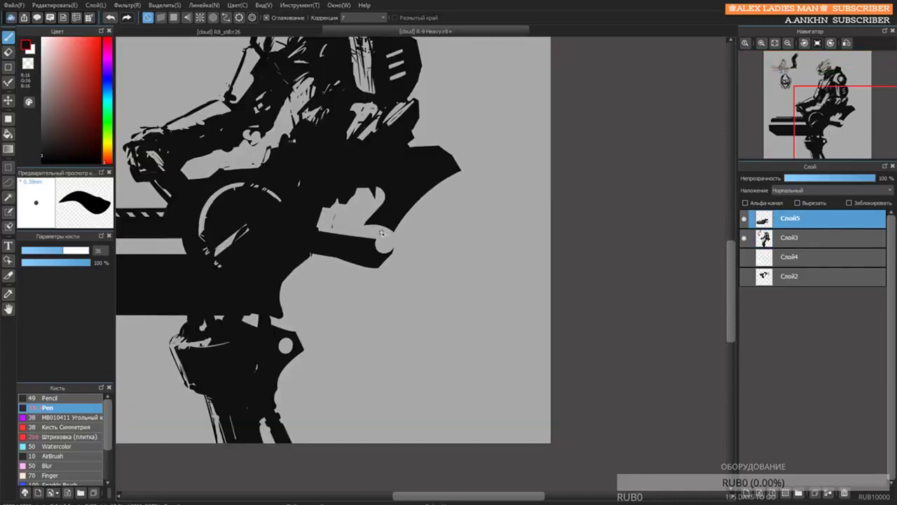
pyautogui.press(']')
pyautogui.press(']')
pyautogui.press(']')
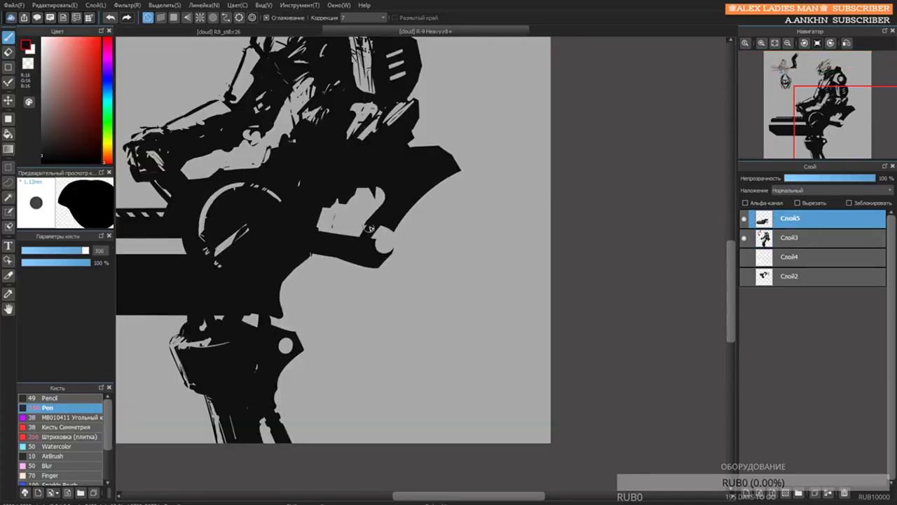
pyautogui.scroll(-4, 387, 239)
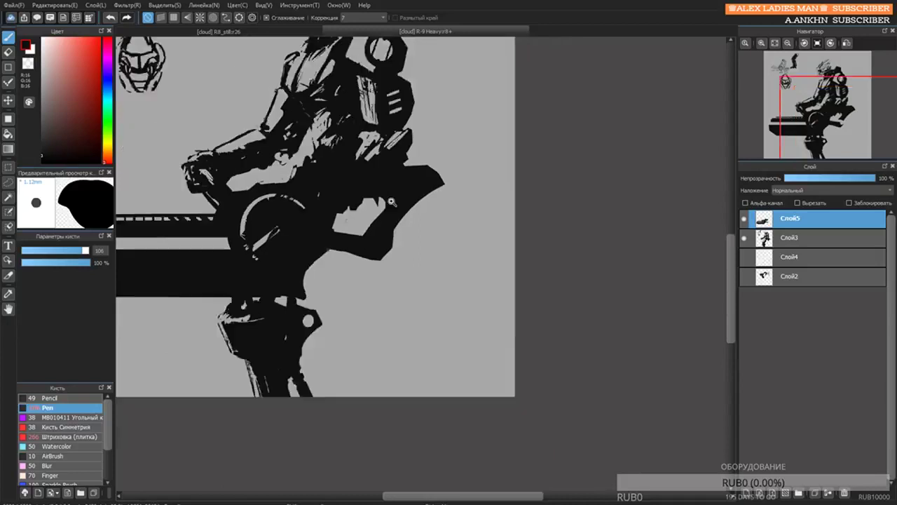
# Hide layer Слой5 and try a rectangular selection over the figure's hip.
pyautogui.click(744, 220)
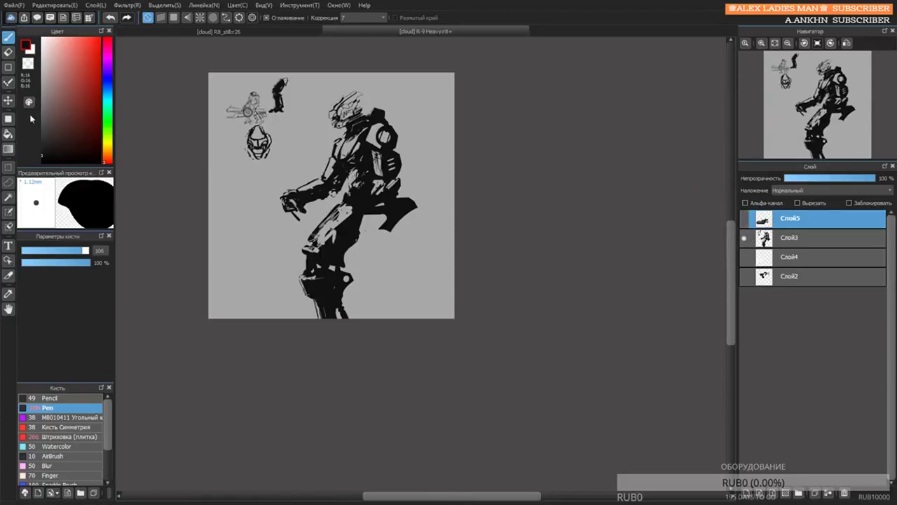
pyautogui.press('v')
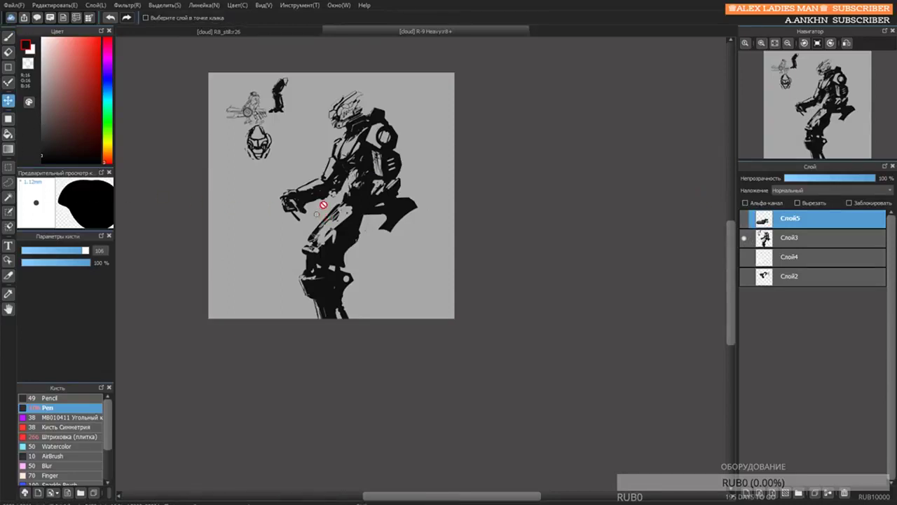
pyautogui.press('b')
pyautogui.press('u')
pyautogui.click(8, 169)
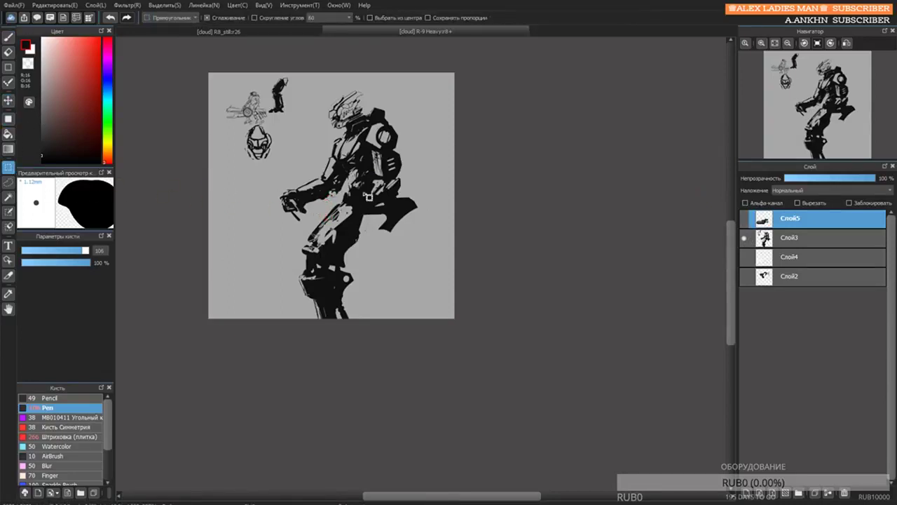
pyautogui.moveTo(354, 195); pyautogui.dragTo(377, 257)
pyautogui.click(377, 183)
# Try to lasso the hip fin area and put that part of Слой5 on a new layer.
pyautogui.click(9, 182)
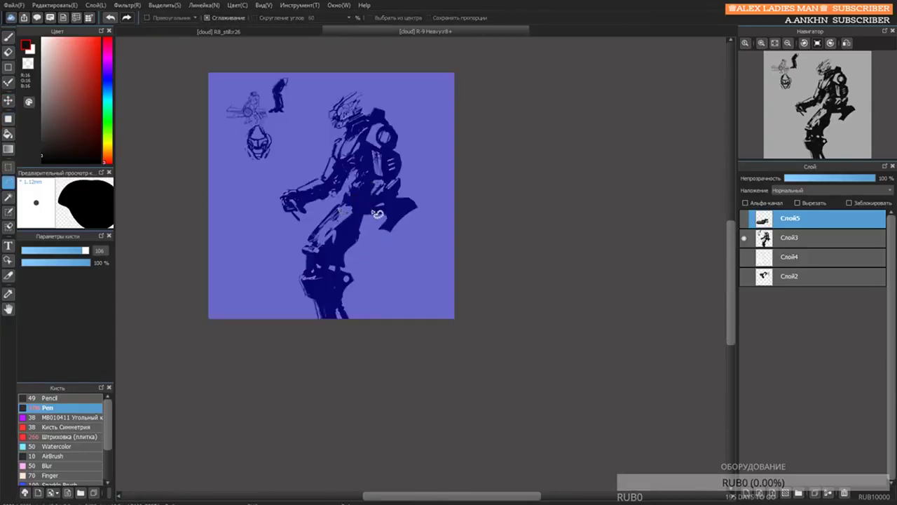
pyautogui.moveTo(349, 195)
pyautogui.mouseDown()
pyautogui.moveTo(343, 231)
pyautogui.moveTo(394, 243)
pyautogui.moveTo(429, 218)
pyautogui.moveTo(419, 195)
pyautogui.moveTo(349, 195)
pyautogui.mouseUp()
pyautogui.hotkey('ctrl', 'v')
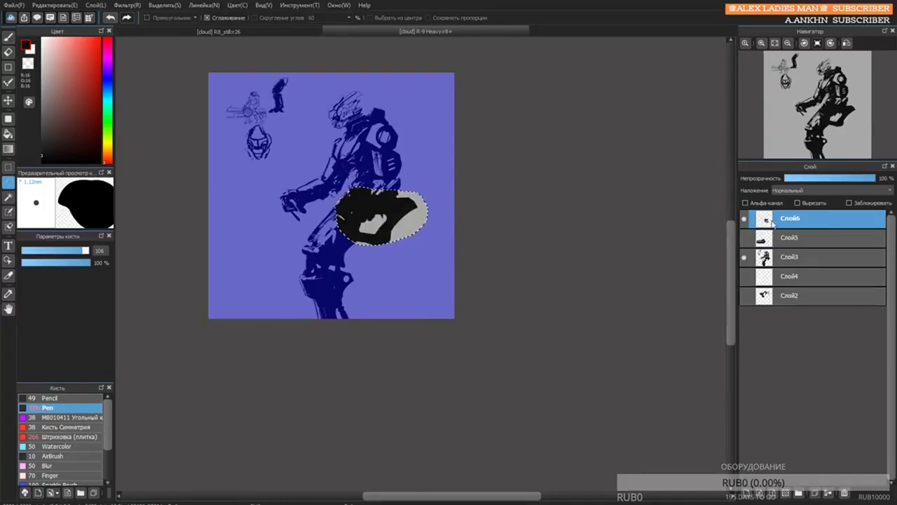
pyautogui.hotkey('ctrl', 'z')
pyautogui.hotkey('ctrl', 'z')
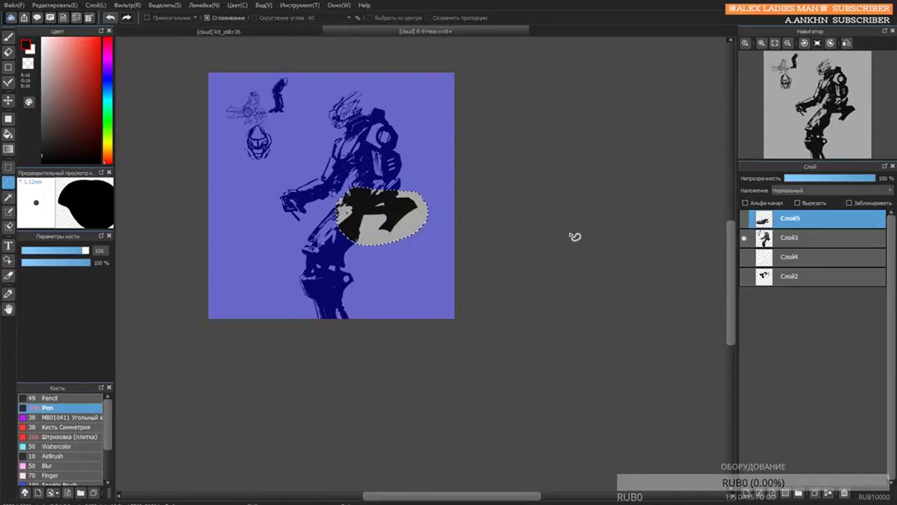
pyautogui.click(546, 234)
# Compare layers Слой5 and Слой3 by toggling their visibility, leaving both shown and Слой3 active.
pyautogui.click(745, 221)
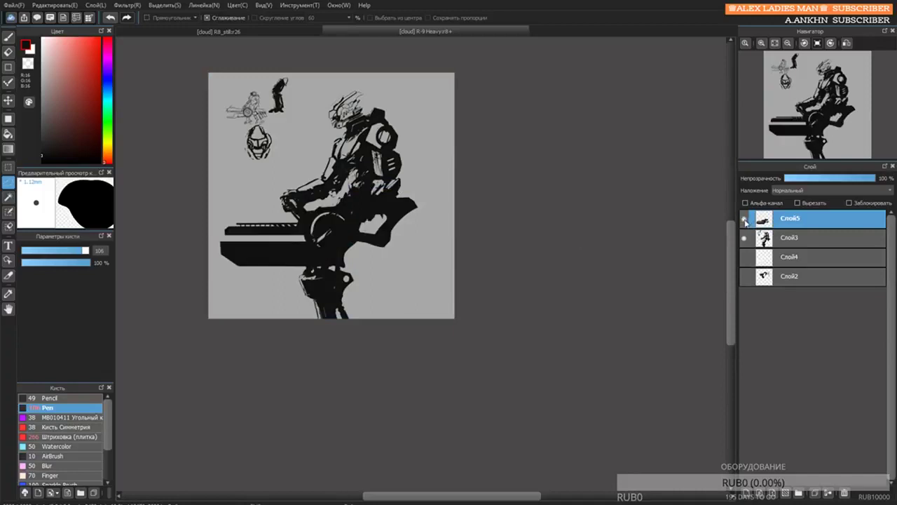
pyautogui.click(745, 221)
pyautogui.click(769, 237)
pyautogui.click(743, 239)
pyautogui.click(743, 239)
pyautogui.click(745, 220)
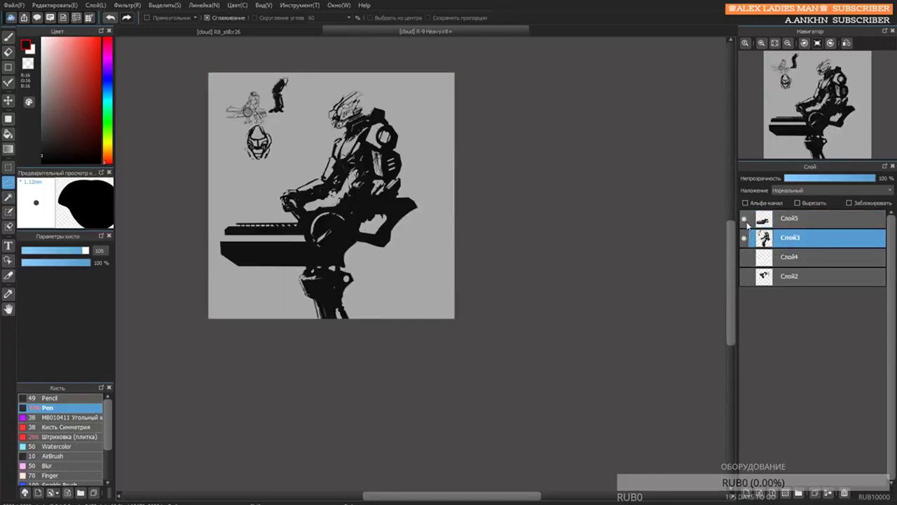
# Hide layer Слой5 and erase the hip fin behind the figure on Слой3 with the eraser at 1000.
pyautogui.click(746, 221)
pyautogui.click(745, 221)
pyautogui.click(745, 220)
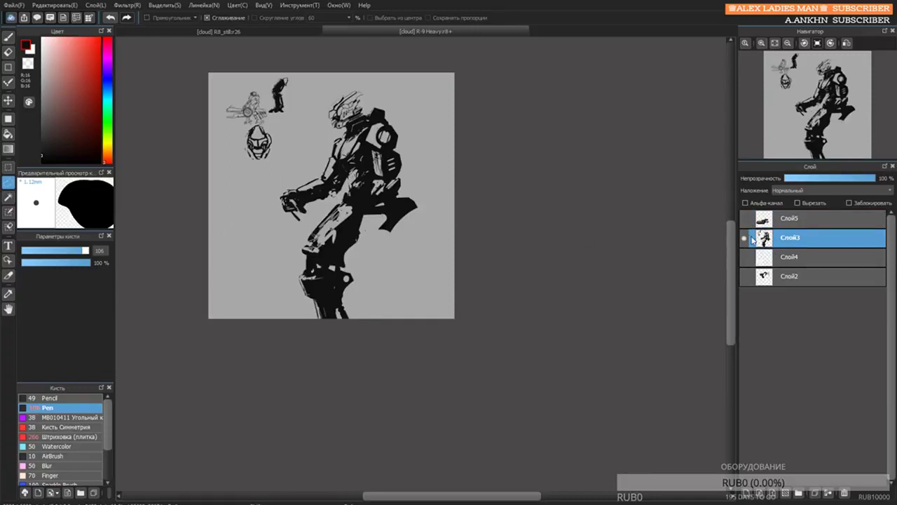
pyautogui.press('e')
pyautogui.moveTo(421, 242)
pyautogui.mouseDown()
pyautogui.moveTo(405, 234)
pyautogui.moveTo(448, 184)
pyautogui.mouseUp()
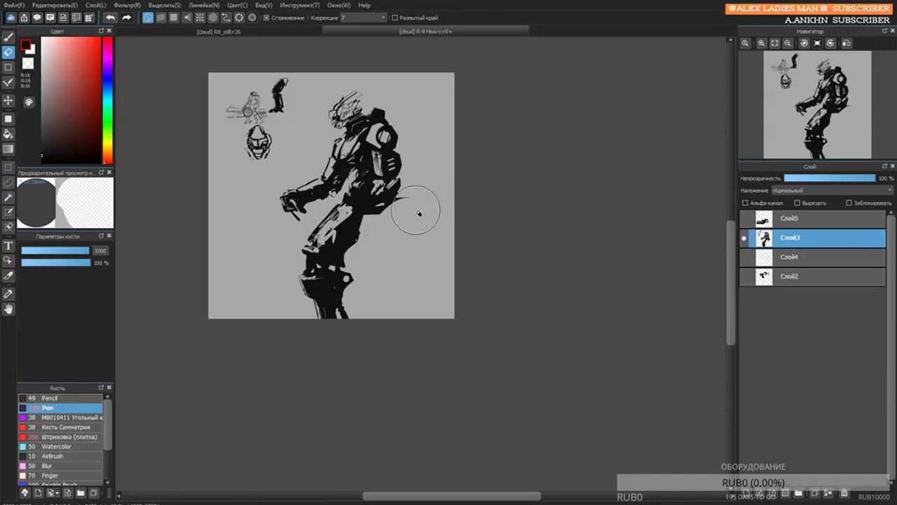
pyautogui.moveTo(418, 212)
pyautogui.mouseDown()
pyautogui.moveTo(376, 233)
pyautogui.moveTo(385, 263)
pyautogui.moveTo(406, 253)
pyautogui.moveTo(350, 172)
pyautogui.moveTo(383, 234)
pyautogui.moveTo(378, 264)
pyautogui.moveTo(366, 206)
pyautogui.moveTo(396, 245)
pyautogui.mouseUp()
# Sketch a rear thigh extending backward from the hip on Слой3 with the black pen, enlarging it to 307.
pyautogui.press('b')
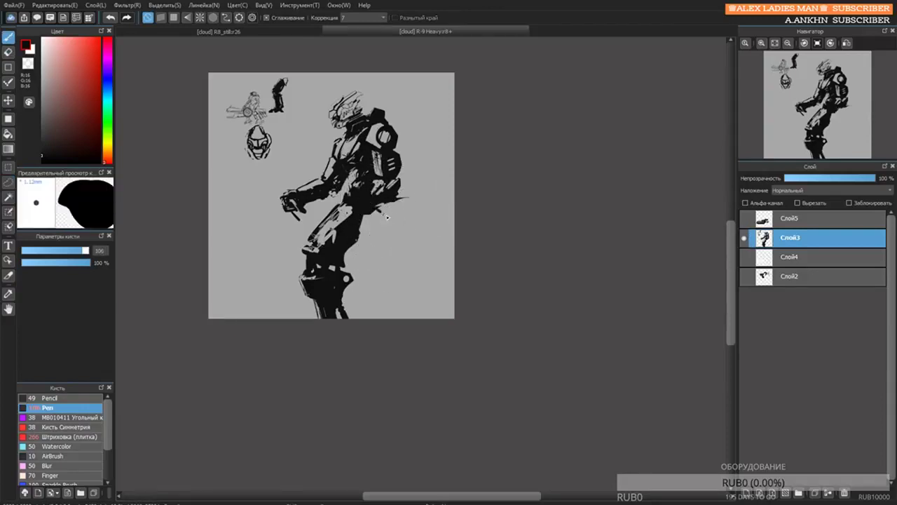
pyautogui.hotkey('ctrl', 'z')
pyautogui.hotkey('ctrl', 'y')
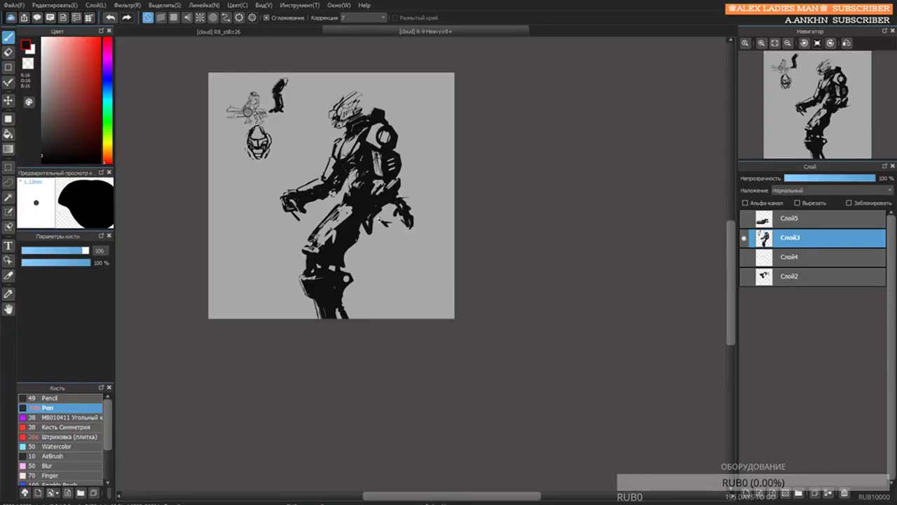
pyautogui.moveTo(379, 220)
pyautogui.mouseDown()
pyautogui.moveTo(419, 265)
pyautogui.moveTo(416, 230)
pyautogui.moveTo(433, 244)
pyautogui.moveTo(382, 213)
pyautogui.moveTo(404, 230)
pyautogui.mouseUp()
pyautogui.press(']')
pyautogui.press(']')
pyautogui.press(']')
pyautogui.press(']')
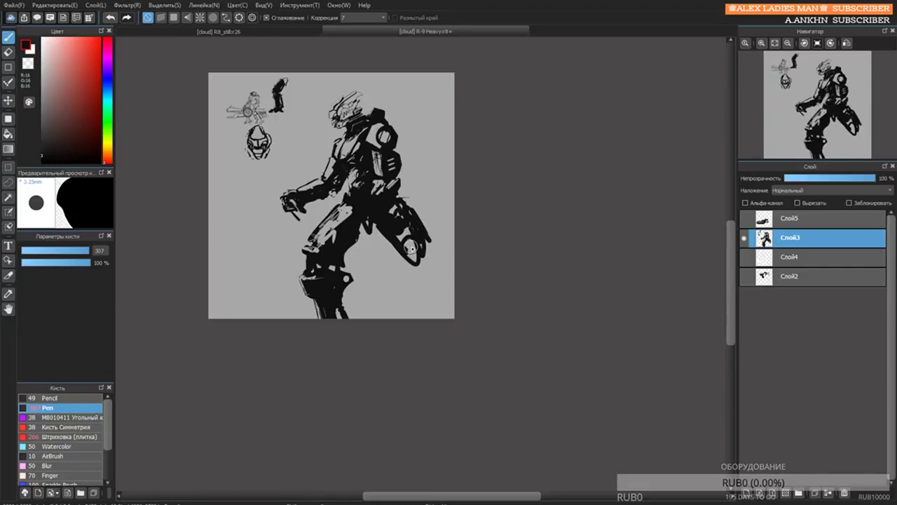
pyautogui.press('e')
pyautogui.moveTo(424, 214); pyautogui.dragTo(398, 240)
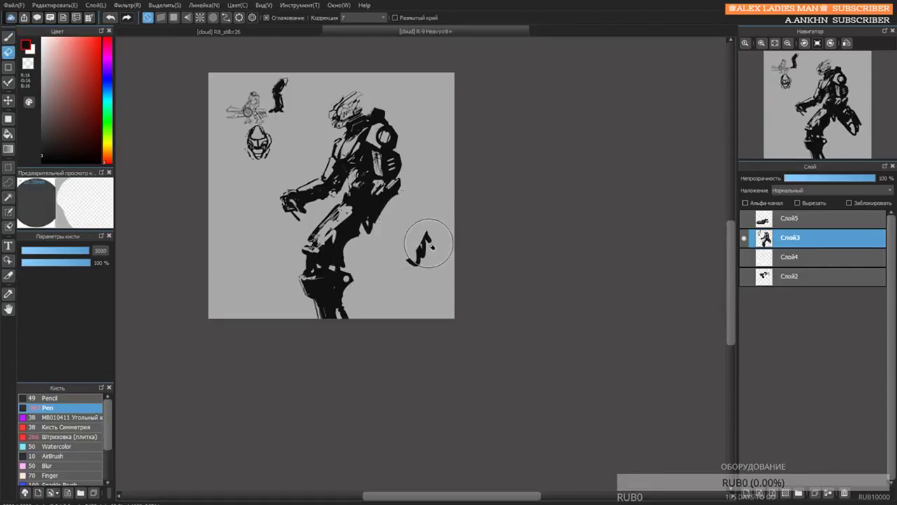
pyautogui.hotkey('ctrl', 'z')
# Lasso the front leg on Слой3, move it to a new layer, hide that layer and clear the selection.
pyautogui.click(8, 182)
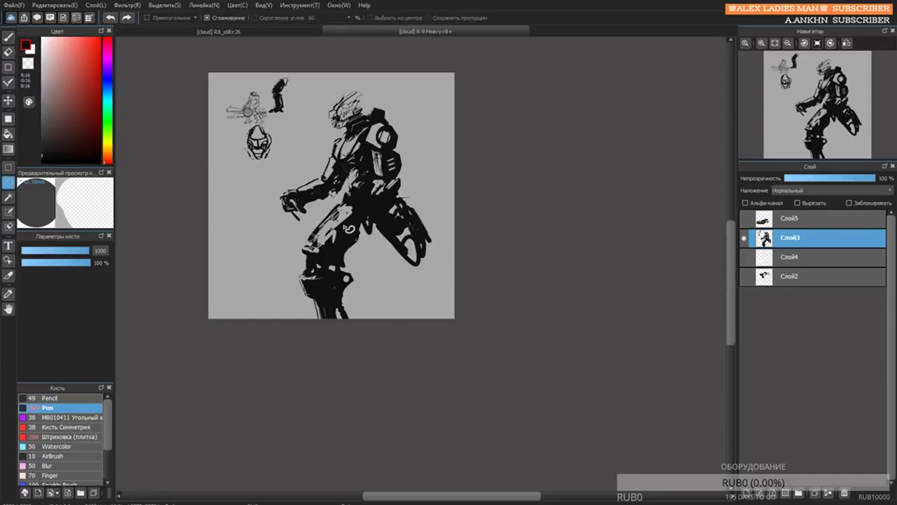
pyautogui.moveTo(314, 215)
pyautogui.mouseDown()
pyautogui.moveTo(288, 257)
pyautogui.moveTo(308, 343)
pyautogui.moveTo(381, 283)
pyautogui.moveTo(357, 209)
pyautogui.moveTo(310, 217)
pyautogui.mouseUp()
pyautogui.press('Delete')
pyautogui.hotkey('ctrl', 'v')
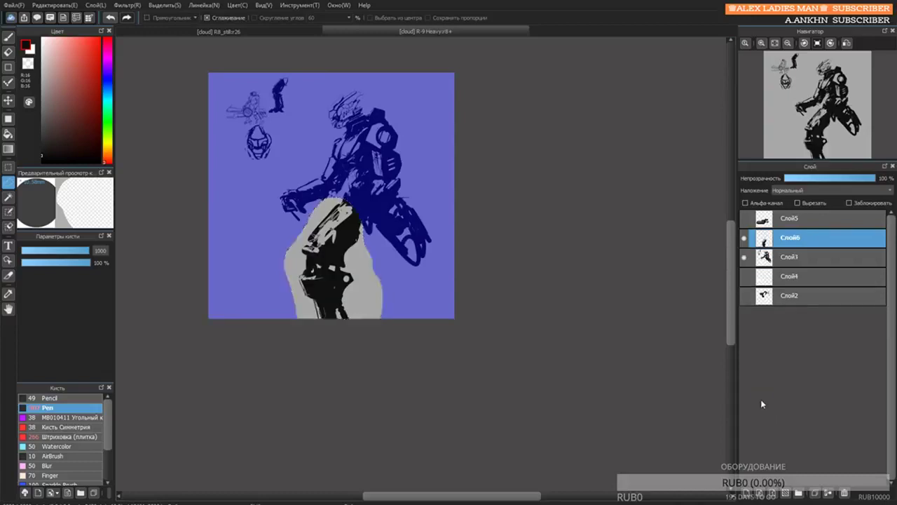
pyautogui.click(744, 238)
pyautogui.hotkey('ctrl', 'd')
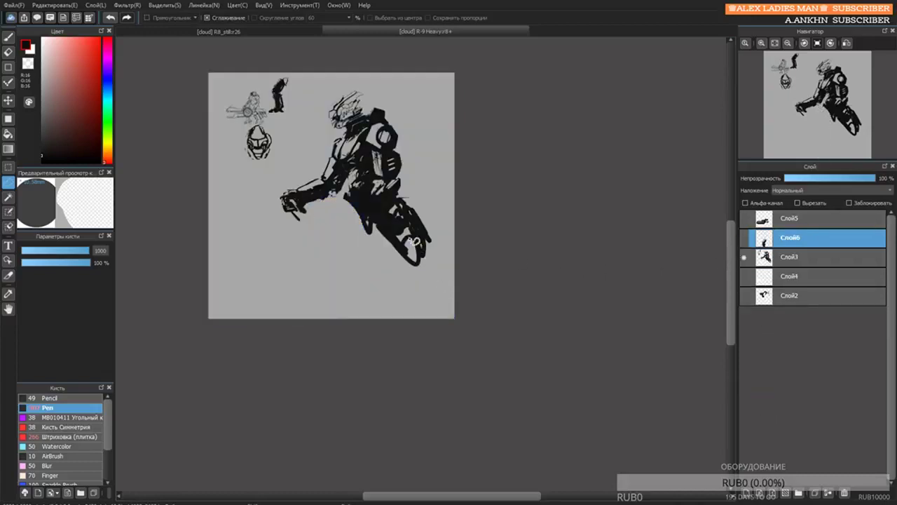
# On layer Слой3, erase the rear thigh and leftover hip shapes so the figure ends at the waist.
pyautogui.press('e')
pyautogui.click(760, 259)
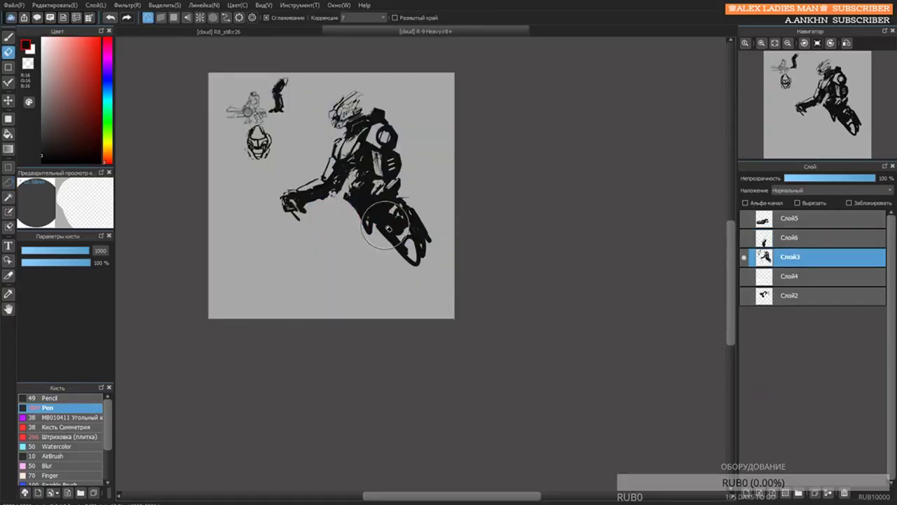
pyautogui.click(351, 226)
pyautogui.moveTo(443, 234); pyautogui.dragTo(323, 243)
pyautogui.moveTo(348, 209)
pyautogui.mouseDown()
pyautogui.moveTo(363, 222)
pyautogui.moveTo(410, 214)
pyautogui.moveTo(388, 214)
pyautogui.moveTo(446, 222)
pyautogui.moveTo(374, 238)
pyautogui.moveTo(346, 200)
pyautogui.moveTo(367, 244)
pyautogui.mouseUp()
pyautogui.press(']')
pyautogui.press('b')
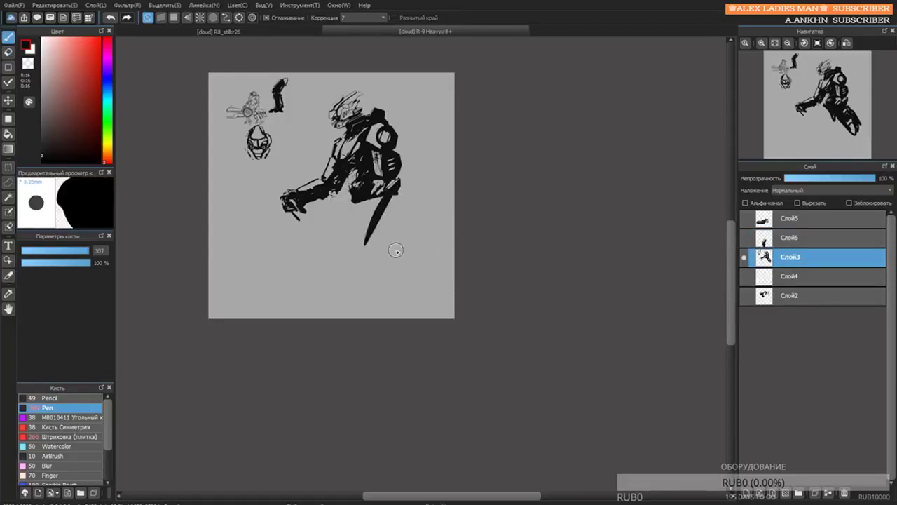
pyautogui.hotkey('ctrl', 'z')
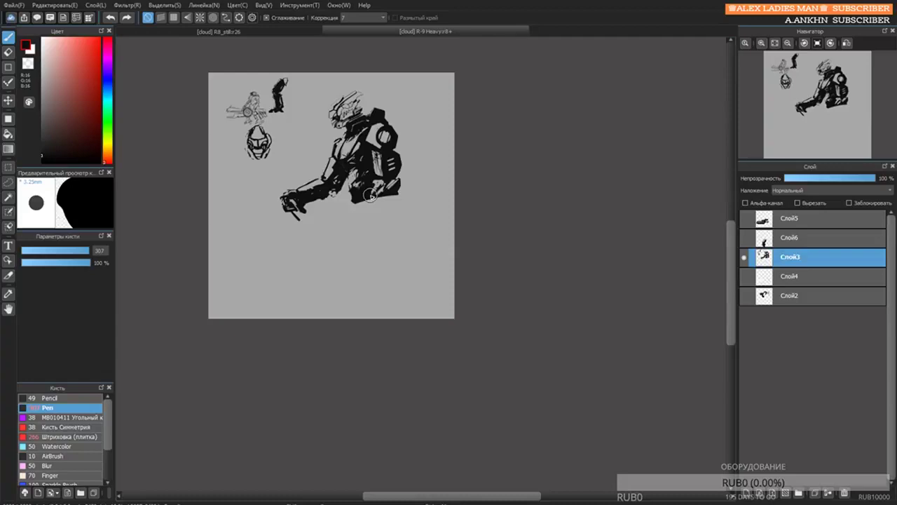
# Sketch a new pelvis with the pen at 307 and add thin construction lines for the front thigh at 18.
pyautogui.moveTo(393, 194); pyautogui.dragTo(337, 228)
pyautogui.moveTo(395, 200)
pyautogui.mouseDown()
pyautogui.moveTo(382, 213)
pyautogui.moveTo(359, 211)
pyautogui.moveTo(369, 219)
pyautogui.moveTo(339, 234)
pyautogui.moveTo(391, 219)
pyautogui.mouseUp()
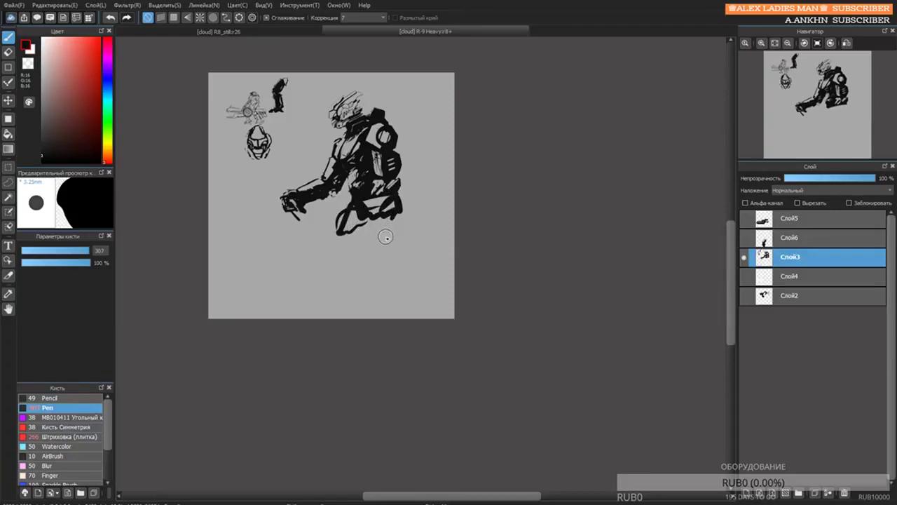
pyautogui.moveTo(368, 251); pyautogui.dragTo(348, 266)
pyautogui.moveTo(394, 224); pyautogui.dragTo(370, 258)
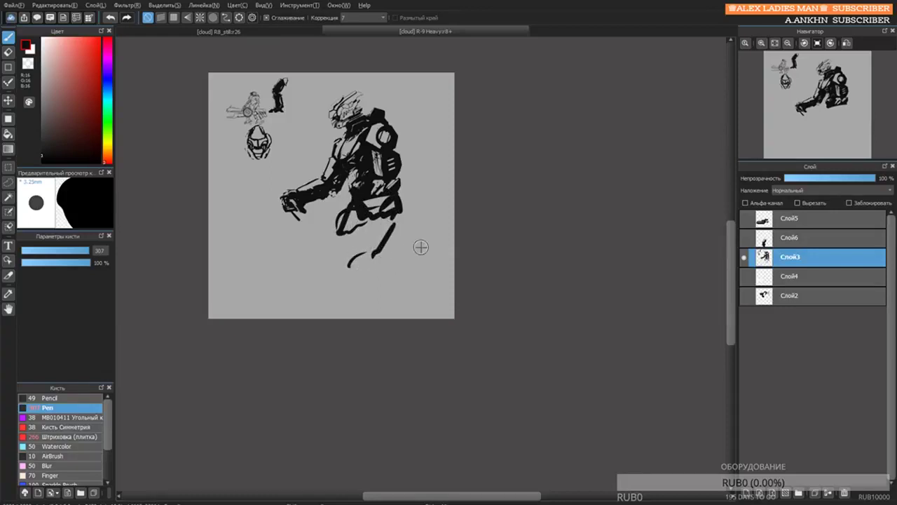
pyautogui.moveTo(421, 247); pyautogui.dragTo(388, 244)
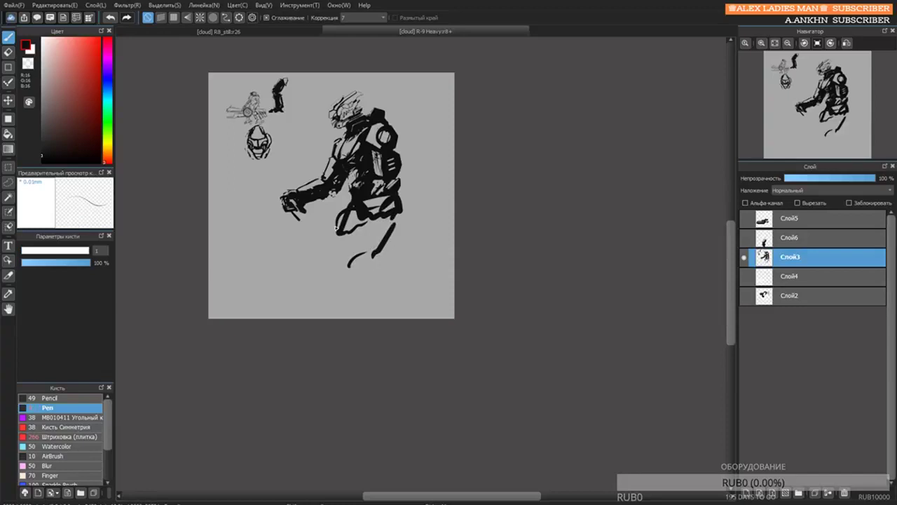
pyautogui.moveTo(326, 249); pyautogui.dragTo(331, 241)
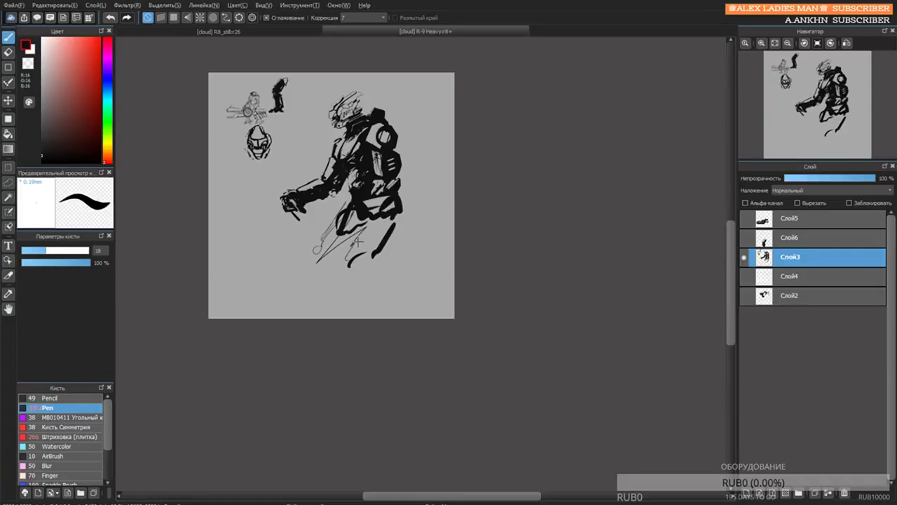
# Enlarge the pen to 77 and outline the rear thigh and knee, reinforcing the front thigh's contour.
pyautogui.press(']')
pyautogui.press(']')
pyautogui.press(']')
pyautogui.press(']')
pyautogui.moveTo(379, 217); pyautogui.dragTo(385, 241)
pyautogui.moveTo(400, 205)
pyautogui.mouseDown()
pyautogui.moveTo(400, 234)
pyautogui.moveTo(386, 246)
pyautogui.mouseUp()
pyautogui.moveTo(373, 254); pyautogui.dragTo(378, 273)
pyautogui.moveTo(366, 225); pyautogui.dragTo(373, 256)
pyautogui.moveTo(379, 274); pyautogui.dragTo(390, 246)
pyautogui.moveTo(348, 204)
pyautogui.mouseDown()
pyautogui.moveTo(309, 243)
pyautogui.moveTo(349, 204)
pyautogui.mouseUp()
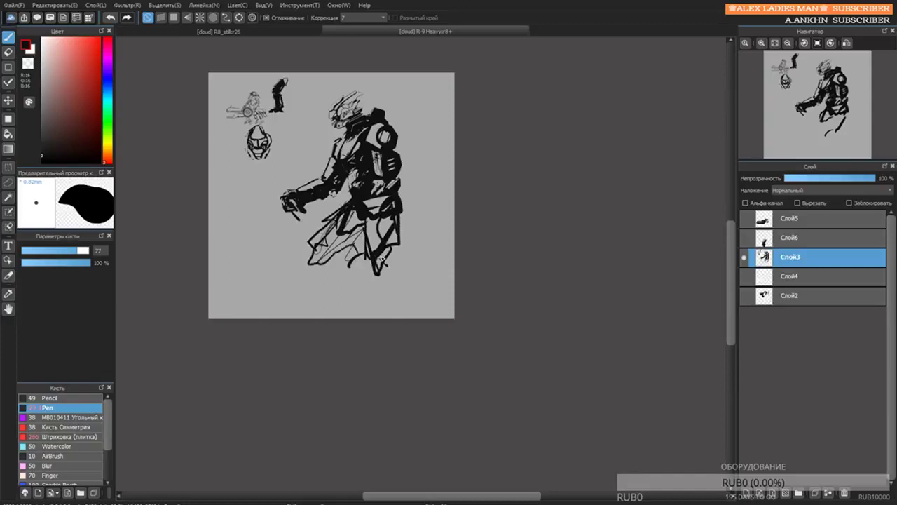
# Sketch both lower legs in a wide stride and erase the stray lines in front of the front knee.
pyautogui.moveTo(390, 275)
pyautogui.mouseDown()
pyautogui.moveTo(405, 258)
pyautogui.moveTo(428, 288)
pyautogui.moveTo(386, 284)
pyautogui.moveTo(403, 297)
pyautogui.mouseUp()
pyautogui.moveTo(337, 255)
pyautogui.mouseDown()
pyautogui.moveTo(306, 243)
pyautogui.moveTo(329, 223)
pyautogui.moveTo(295, 247)
pyautogui.moveTo(300, 240)
pyautogui.moveTo(335, 263)
pyautogui.mouseUp()
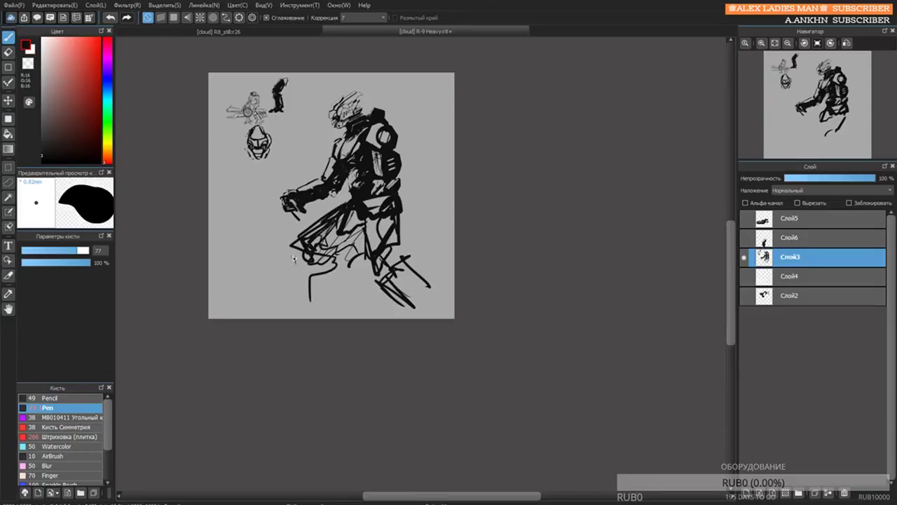
pyautogui.moveTo(285, 283); pyautogui.dragTo(290, 259)
pyautogui.moveTo(289, 260)
pyautogui.mouseDown()
pyautogui.moveTo(310, 290)
pyautogui.moveTo(322, 269)
pyautogui.mouseUp()
pyautogui.moveTo(324, 269); pyautogui.dragTo(342, 306)
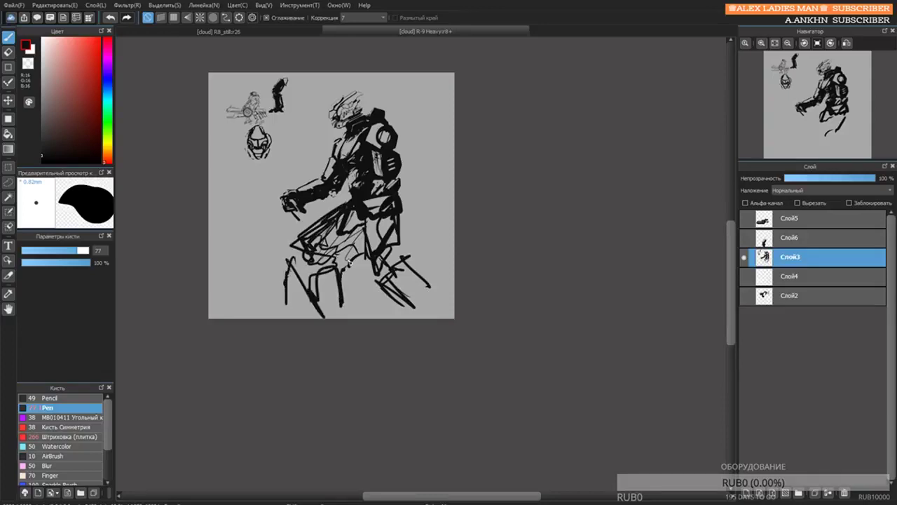
pyautogui.press('e')
pyautogui.moveTo(291, 274)
pyautogui.mouseDown()
pyautogui.moveTo(335, 210)
pyautogui.moveTo(308, 303)
pyautogui.moveTo(298, 298)
pyautogui.moveTo(301, 314)
pyautogui.mouseUp()
# Fill both thighs and shins with dense black strokes using the pen at 77.
pyautogui.press('b')
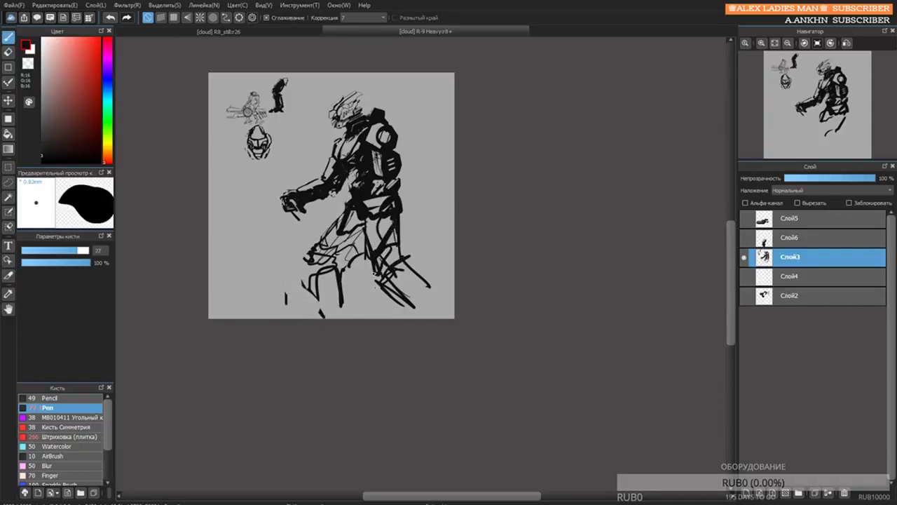
pyautogui.moveTo(367, 245); pyautogui.dragTo(375, 287)
pyautogui.moveTo(395, 227); pyautogui.dragTo(397, 260)
pyautogui.moveTo(400, 212); pyautogui.dragTo(409, 257)
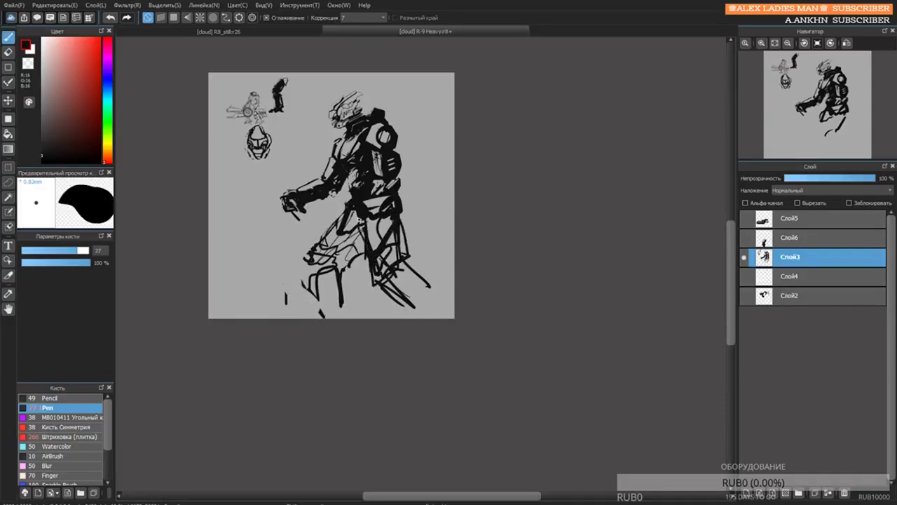
pyautogui.moveTo(360, 220)
pyautogui.mouseDown()
pyautogui.moveTo(326, 272)
pyautogui.moveTo(363, 239)
pyautogui.moveTo(325, 259)
pyautogui.moveTo(318, 250)
pyautogui.moveTo(363, 238)
pyautogui.moveTo(371, 250)
pyautogui.moveTo(375, 204)
pyautogui.moveTo(390, 263)
pyautogui.mouseUp()
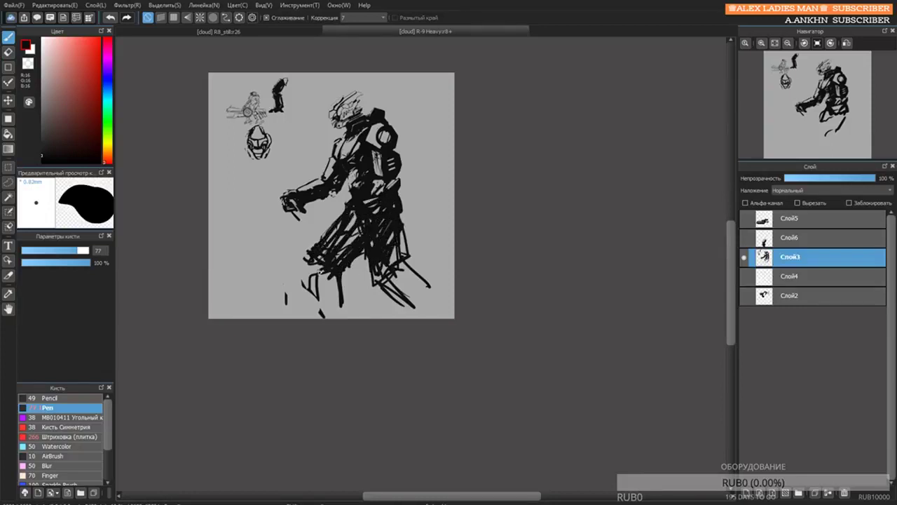
pyautogui.moveTo(306, 270)
pyautogui.mouseDown()
pyautogui.moveTo(331, 278)
pyautogui.moveTo(334, 301)
pyautogui.moveTo(318, 315)
pyautogui.moveTo(331, 283)
pyautogui.moveTo(381, 270)
pyautogui.mouseUp()
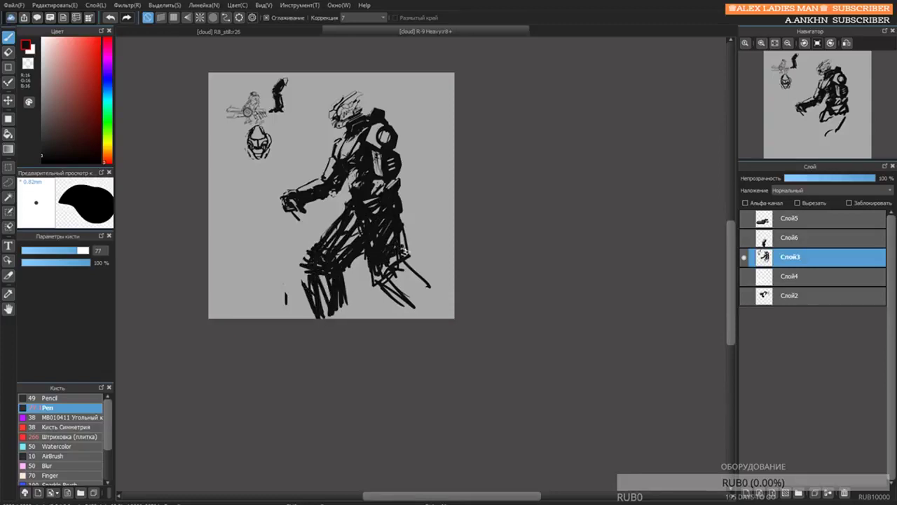
pyautogui.moveTo(409, 280)
pyautogui.mouseDown()
pyautogui.moveTo(415, 303)
pyautogui.moveTo(400, 310)
pyautogui.moveTo(420, 289)
pyautogui.moveTo(426, 319)
pyautogui.mouseUp()
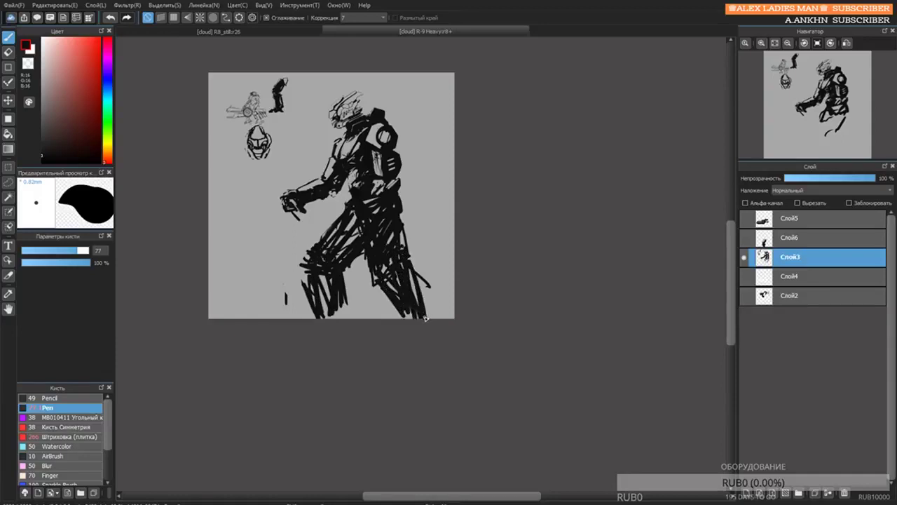
# Compare the new legs with the weapon on layer Слой5 by toggling its visibility, leaving it hidden.
pyautogui.click(744, 219)
pyautogui.click(744, 219)
pyautogui.click(745, 219)
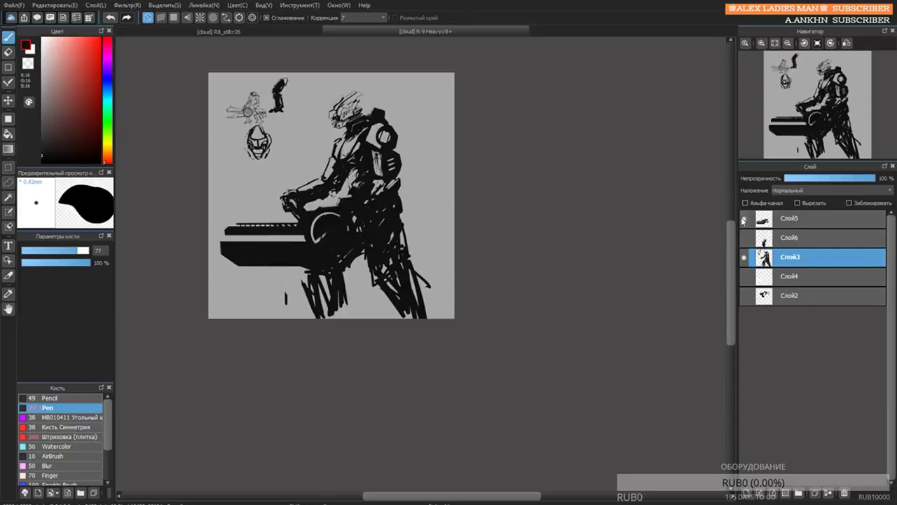
pyautogui.click(744, 219)
pyautogui.click(743, 218)
pyautogui.click(742, 219)
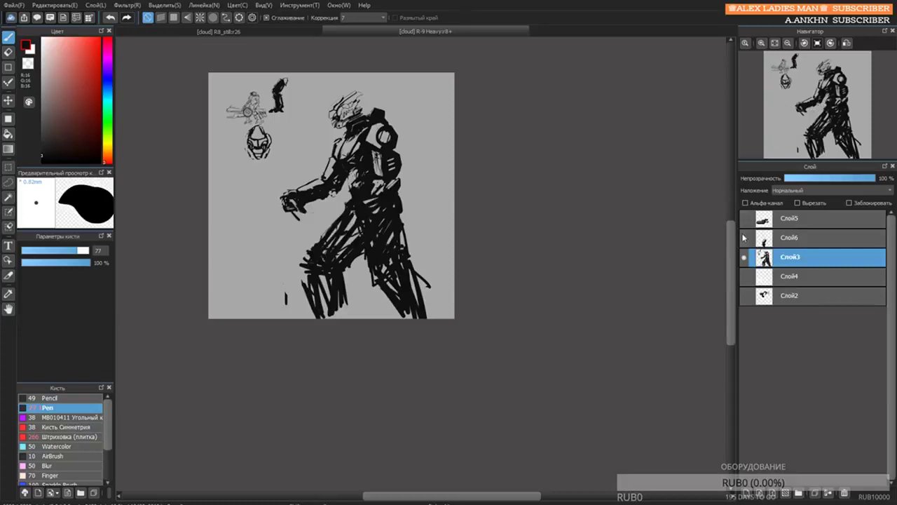
pyautogui.click(744, 220)
pyautogui.click(744, 219)
# Erase a light diagonal band across the hip with the eraser at 243.
pyautogui.press('e')
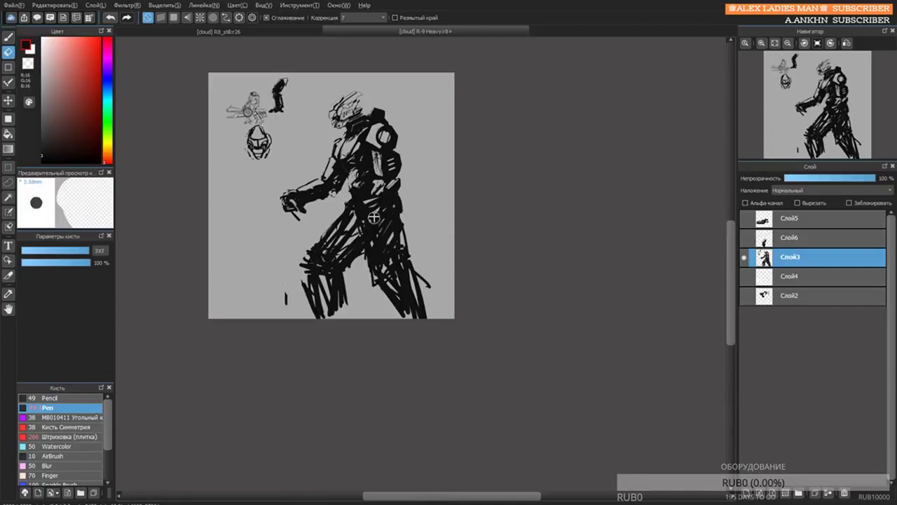
pyautogui.moveTo(389, 183); pyautogui.dragTo(358, 218)
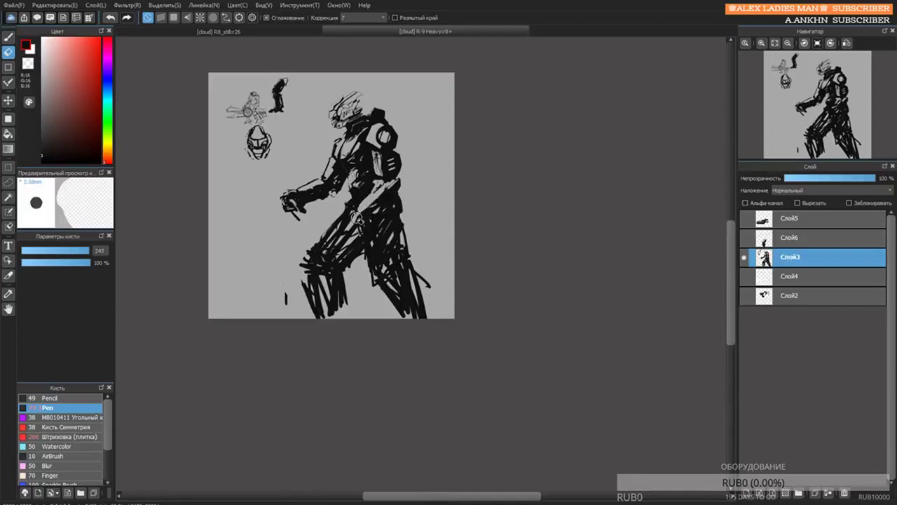
pyautogui.press('b')
pyautogui.press(']')
pyautogui.press(']')
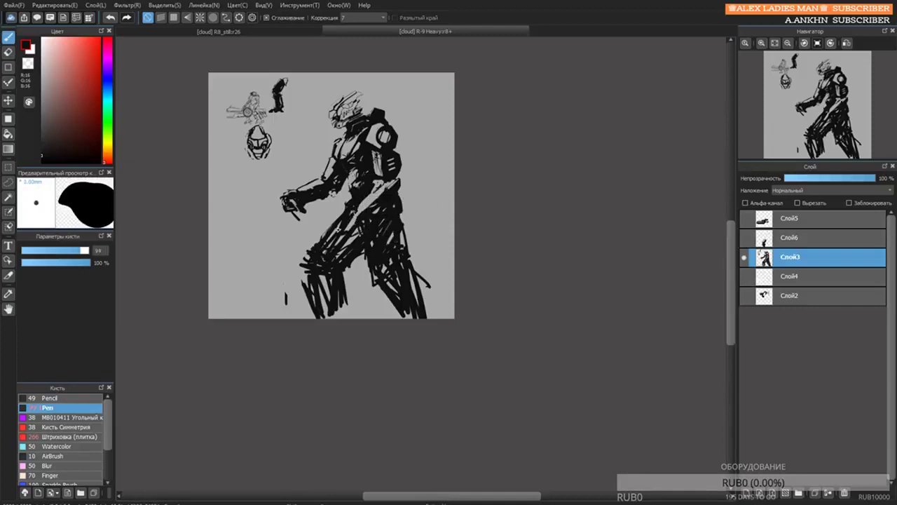
# Carve light armour planes into the front and rear thighs with the eraser at 101.
pyautogui.press('e')
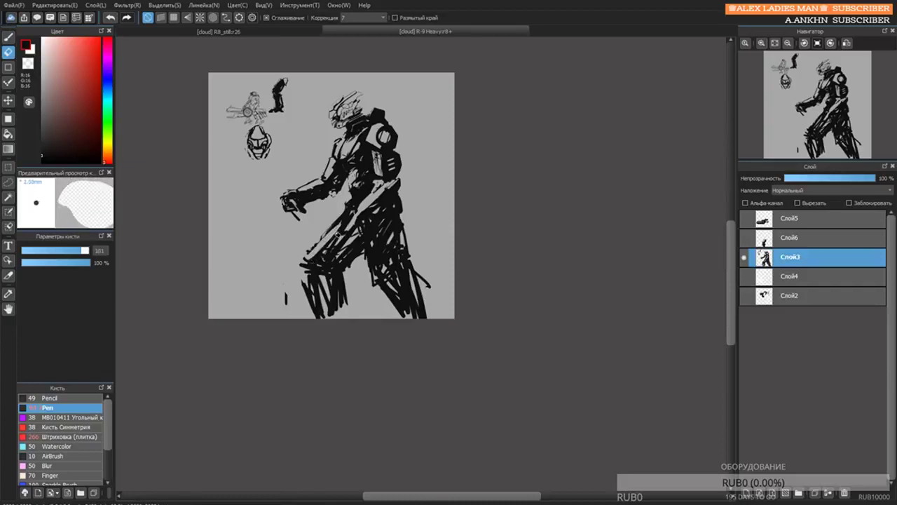
pyautogui.moveTo(321, 261)
pyautogui.mouseDown()
pyautogui.moveTo(336, 235)
pyautogui.moveTo(374, 247)
pyautogui.moveTo(378, 223)
pyautogui.moveTo(382, 259)
pyautogui.mouseUp()
pyautogui.moveTo(379, 218); pyautogui.dragTo(387, 265)
pyautogui.moveTo(374, 235)
pyautogui.mouseDown()
pyautogui.moveTo(382, 256)
pyautogui.moveTo(383, 221)
pyautogui.moveTo(385, 260)
pyautogui.mouseUp()
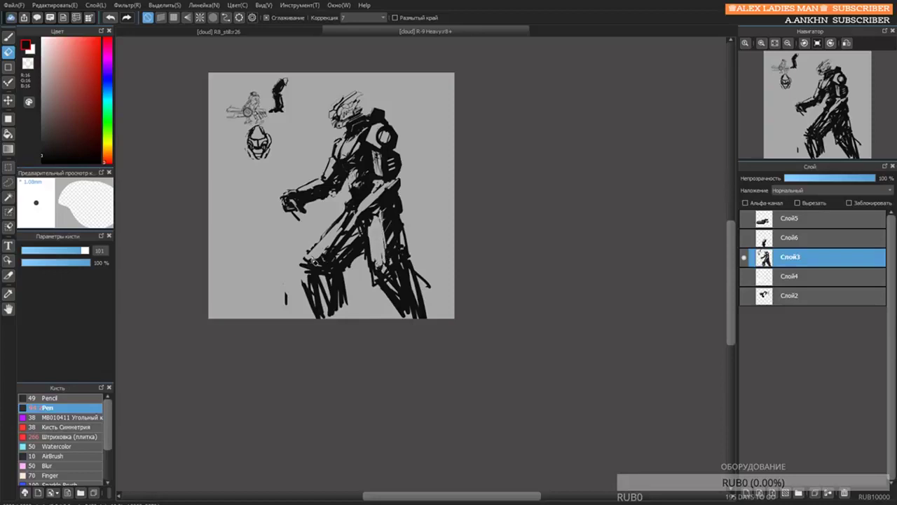
pyautogui.moveTo(312, 258)
pyautogui.mouseDown()
pyautogui.moveTo(340, 245)
pyautogui.moveTo(333, 260)
pyautogui.mouseUp()
pyautogui.moveTo(384, 235); pyautogui.dragTo(397, 272)
# Carve light planes along the front edges of both shins with the eraser at 101.
pyautogui.moveTo(316, 306); pyautogui.dragTo(306, 273)
pyautogui.moveTo(306, 273)
pyautogui.mouseDown()
pyautogui.moveTo(321, 310)
pyautogui.moveTo(318, 295)
pyautogui.mouseUp()
pyautogui.moveTo(387, 280); pyautogui.dragTo(404, 312)
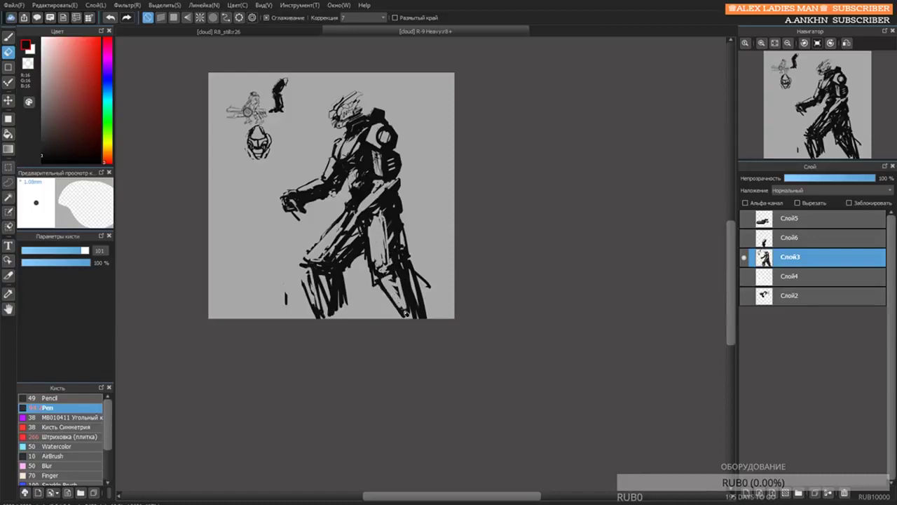
pyautogui.moveTo(394, 282); pyautogui.dragTo(409, 321)
# Touch up the front shin with the black pen and erase its rear edge into a curved calf at 101.
pyautogui.press('b')
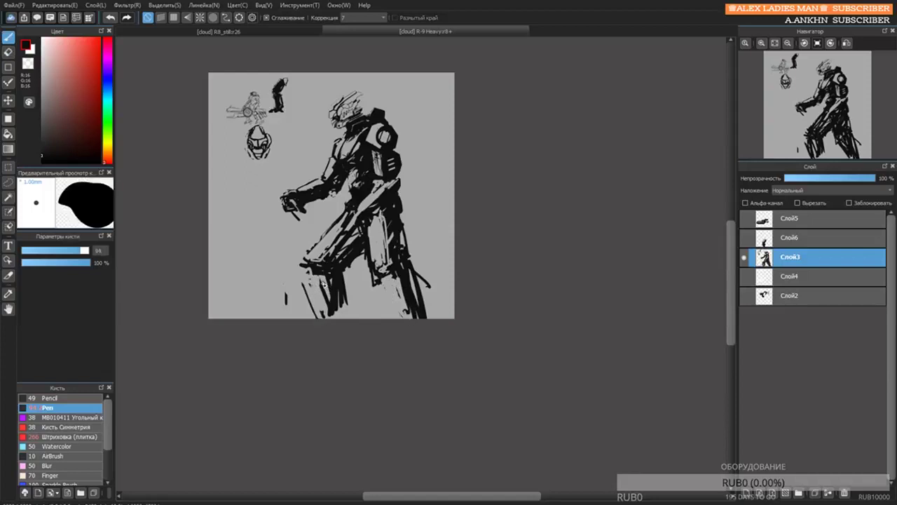
pyautogui.moveTo(329, 318)
pyautogui.mouseDown()
pyautogui.moveTo(336, 273)
pyautogui.moveTo(351, 278)
pyautogui.moveTo(340, 274)
pyautogui.moveTo(349, 321)
pyautogui.mouseUp()
pyautogui.press('e')
pyautogui.moveTo(346, 283); pyautogui.dragTo(347, 332)
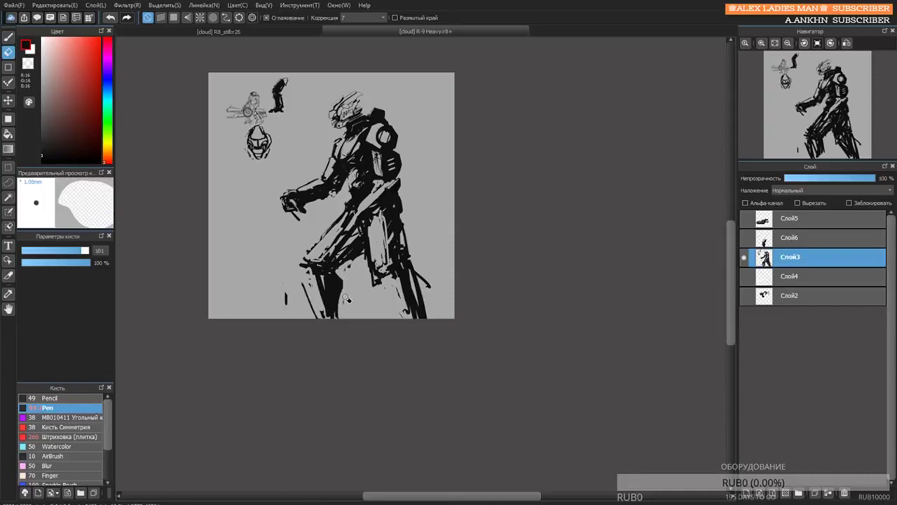
pyautogui.moveTo(343, 286); pyautogui.dragTo(345, 338)
pyautogui.moveTo(397, 279); pyautogui.dragTo(394, 281)
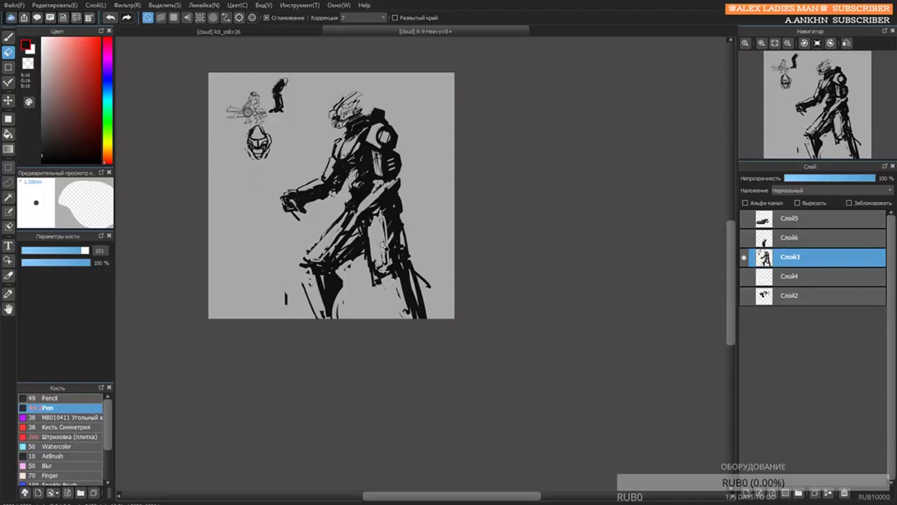
# Fill the rear thigh solid black with the pen at 219 and erase the stray marks behind it at 101.
pyautogui.moveTo(382, 245)
pyautogui.mouseDown()
pyautogui.moveTo(390, 225)
pyautogui.moveTo(381, 269)
pyautogui.mouseUp()
pyautogui.press('b')
pyautogui.press(']')
pyautogui.moveTo(386, 217); pyautogui.dragTo(385, 267)
pyautogui.press('e')
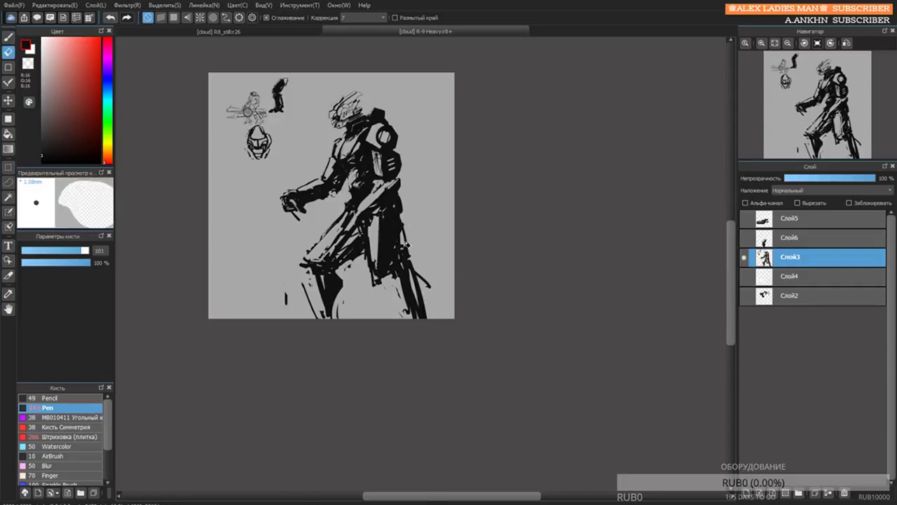
pyautogui.moveTo(406, 222); pyautogui.dragTo(405, 260)
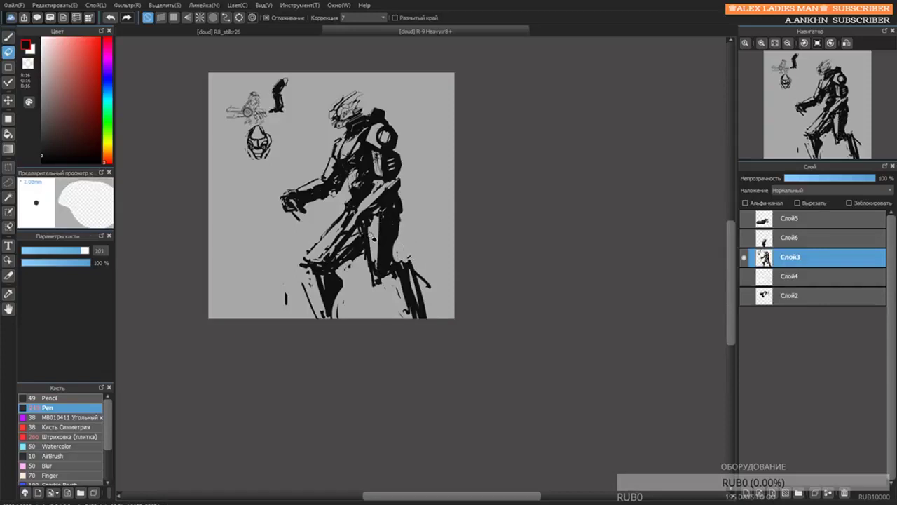
# Block in the rear knee and shin with solid black using the pen at 219.
pyautogui.press('b')
pyautogui.moveTo(377, 218)
pyautogui.mouseDown()
pyautogui.moveTo(385, 281)
pyautogui.moveTo(406, 313)
pyautogui.mouseUp()
pyautogui.moveTo(394, 282); pyautogui.dragTo(411, 316)
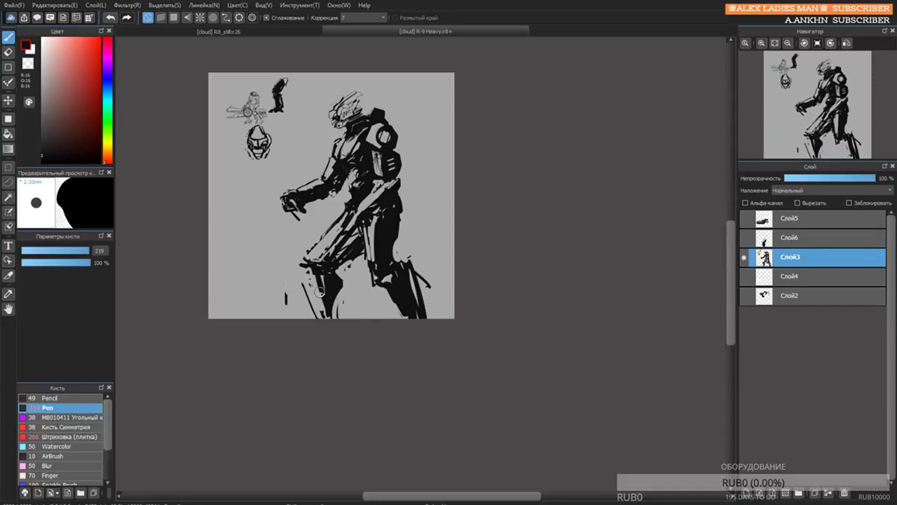
pyautogui.moveTo(390, 277)
pyautogui.mouseDown()
pyautogui.moveTo(372, 270)
pyautogui.moveTo(371, 288)
pyautogui.moveTo(385, 275)
pyautogui.mouseUp()
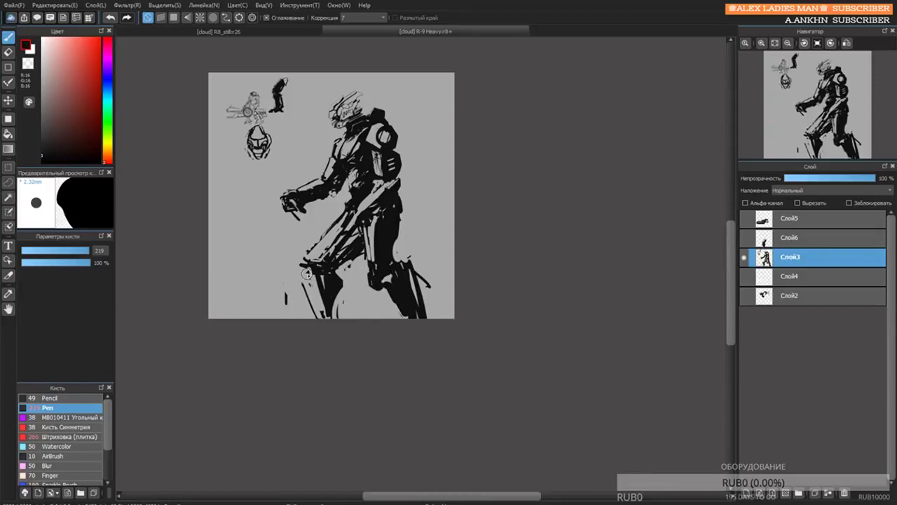
# Redraw the front knee and calf with the black pen at 219, erasing the excess along the shin at 101.
pyautogui.moveTo(303, 276); pyautogui.dragTo(306, 295)
pyautogui.press('e')
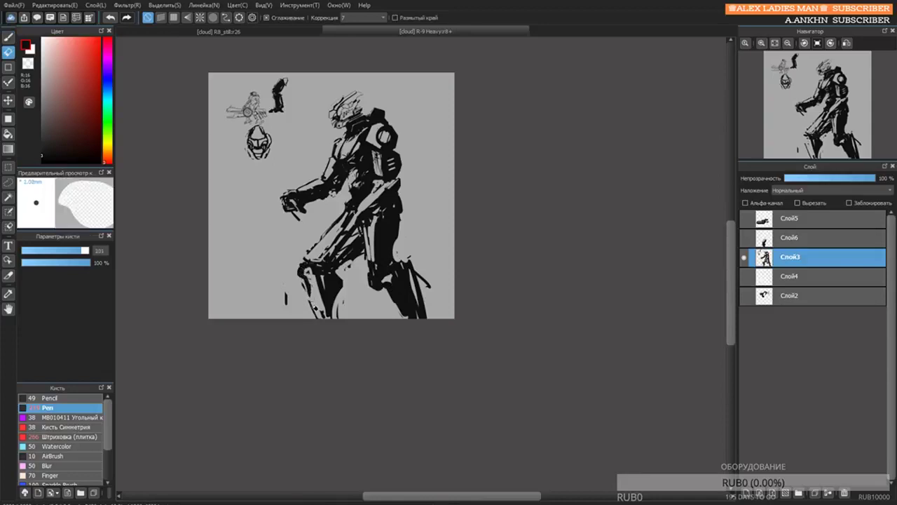
pyautogui.press('b')
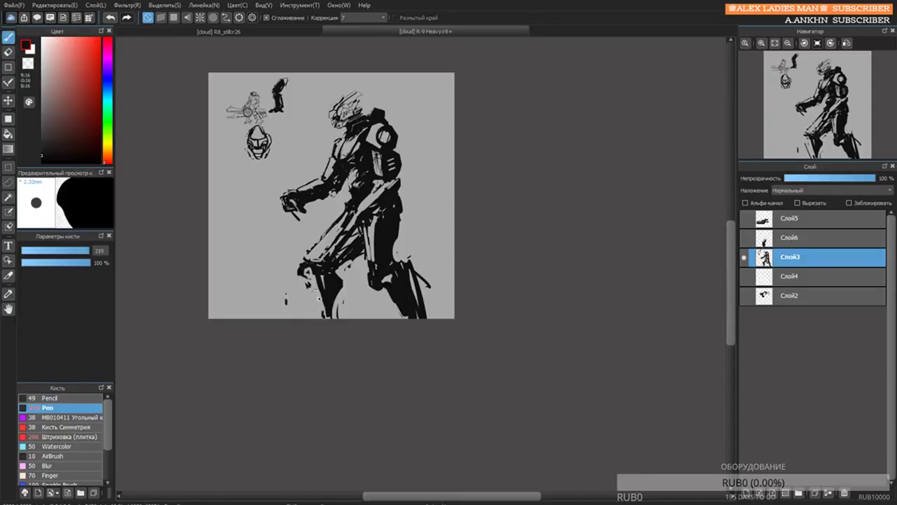
pyautogui.moveTo(334, 315)
pyautogui.mouseDown()
pyautogui.moveTo(338, 288)
pyautogui.moveTo(348, 317)
pyautogui.mouseUp()
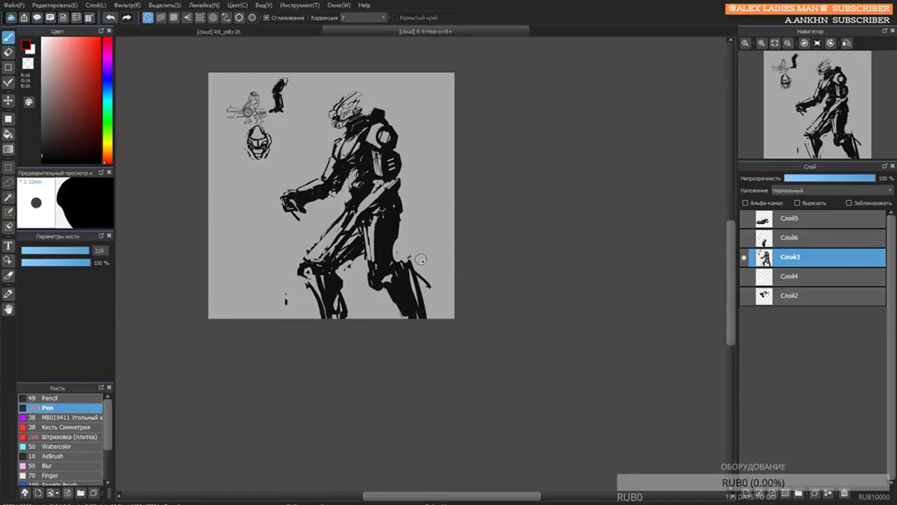
# Reshape the back edge of the rear shin with the pen and the eraser at 101, reducing the pen to 106.
pyautogui.moveTo(421, 259)
pyautogui.mouseDown()
pyautogui.moveTo(431, 297)
pyautogui.moveTo(429, 277)
pyautogui.moveTo(418, 271)
pyautogui.moveTo(427, 279)
pyautogui.moveTo(422, 299)
pyautogui.mouseUp()
pyautogui.hotkey('ctrl', 'z')
pyautogui.press('e')
pyautogui.press('b')
pyautogui.hotkey('ctrl', 'z')
pyautogui.press('[')
pyautogui.press('[')
pyautogui.press('[')
pyautogui.press('[')
pyautogui.press('[')
pyautogui.press('[')
pyautogui.press('[')
pyautogui.press('[')
pyautogui.press('[')
pyautogui.press('[')
pyautogui.press('[')
pyautogui.press('[')
pyautogui.press('[')
pyautogui.press('[')
pyautogui.press('[')
pyautogui.press('e')
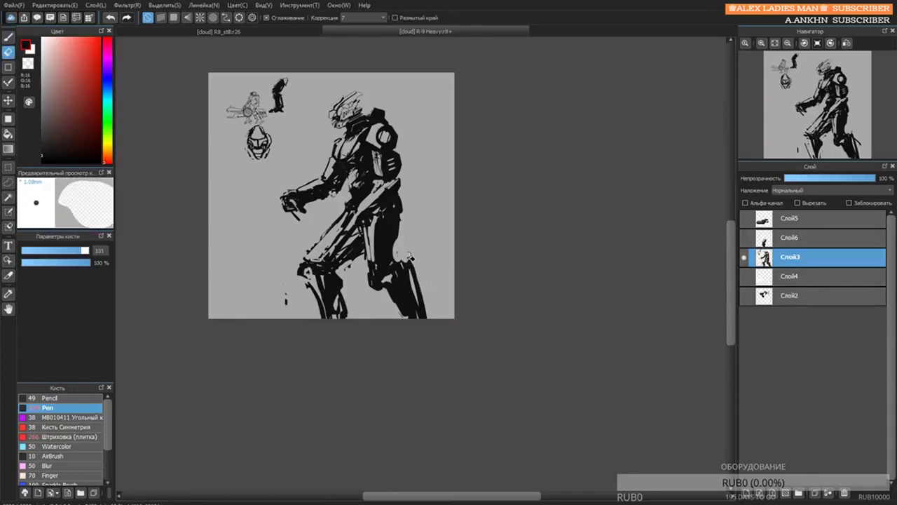
# Try to add black strokes from behind the rear knee down the calf with the pen at 106.
pyautogui.press('b')
pyautogui.moveTo(395, 242)
pyautogui.mouseDown()
pyautogui.moveTo(408, 289)
pyautogui.moveTo(404, 250)
pyautogui.moveTo(386, 229)
pyautogui.moveTo(396, 239)
pyautogui.moveTo(408, 298)
pyautogui.moveTo(417, 263)
pyautogui.moveTo(421, 297)
pyautogui.mouseUp()
pyautogui.hotkey('ctrl', 'z')
pyautogui.hotkey('ctrl', 'z')
pyautogui.hotkey('ctrl', 'z')
pyautogui.hotkey('ctrl', 'z')
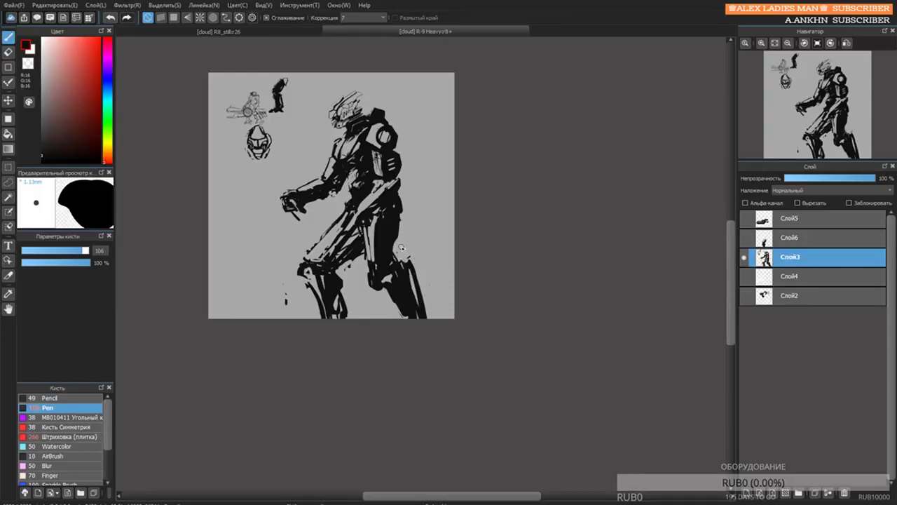
pyautogui.hotkey('ctrl', 'z')
# Clean up the back contour of the rear thigh and buttock with the pen at 106 and the eraser at 101.
pyautogui.scroll(-1, 408, 203)
pyautogui.scroll(4, 409, 203)
pyautogui.press('e')
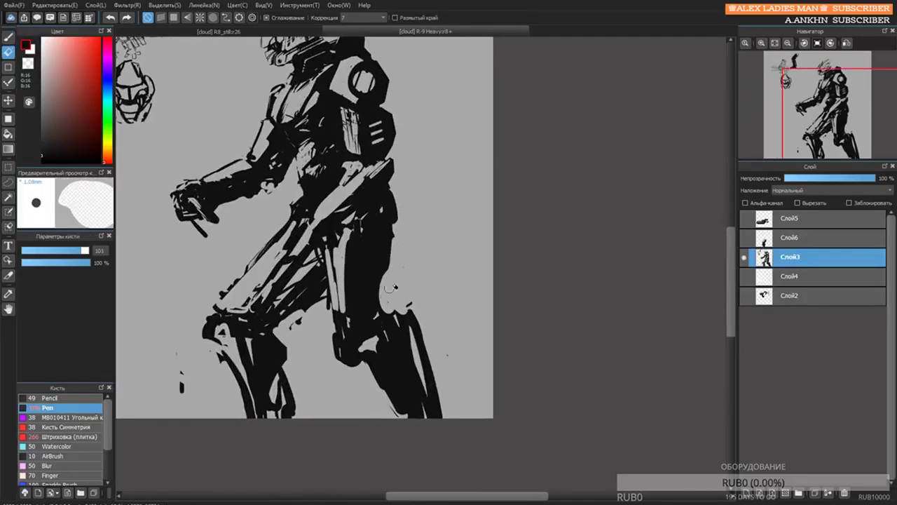
pyautogui.press('b')
pyautogui.press('e')
pyautogui.press('b')
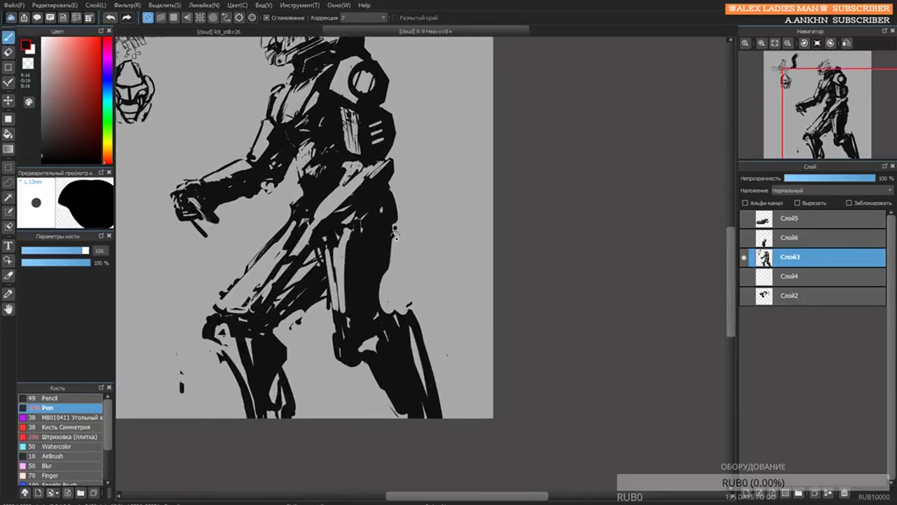
pyautogui.press('e')
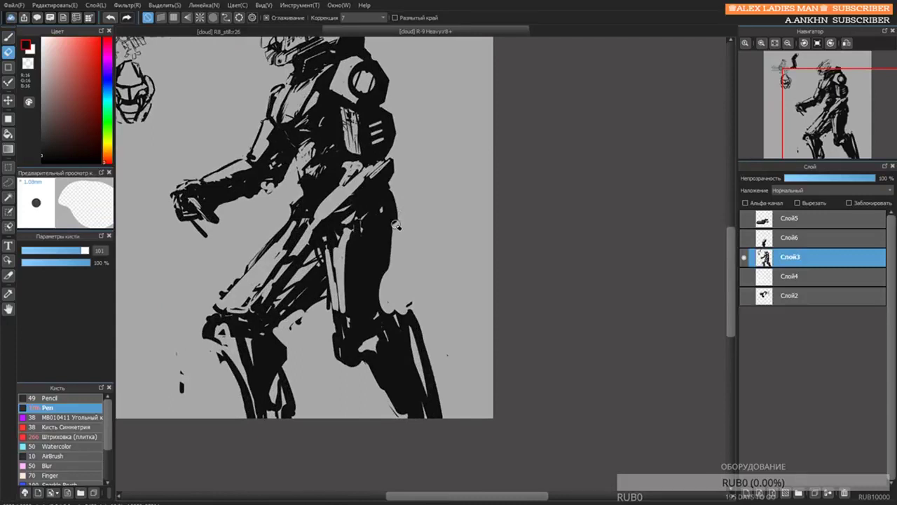
# Refine the light diagonal hip plate and the contour behind it with the pen at 106 and eraser at 101.
pyautogui.press('b')
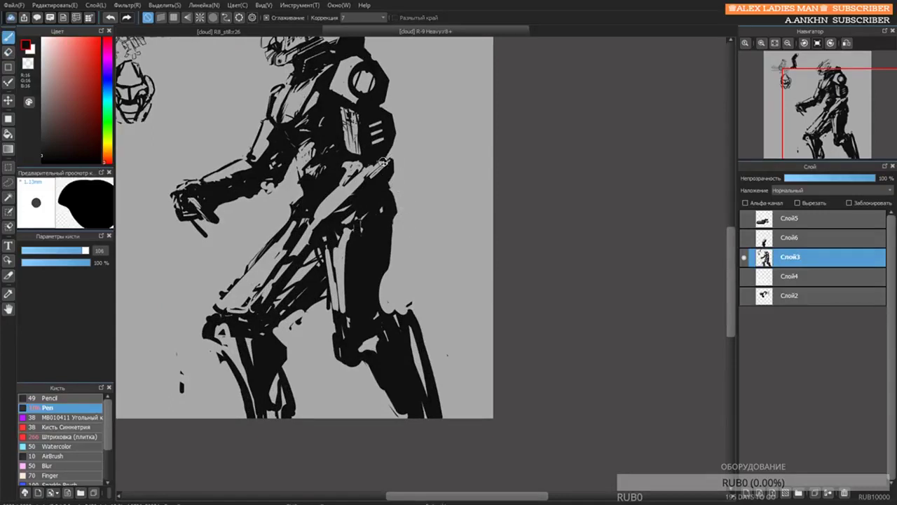
pyautogui.press('e')
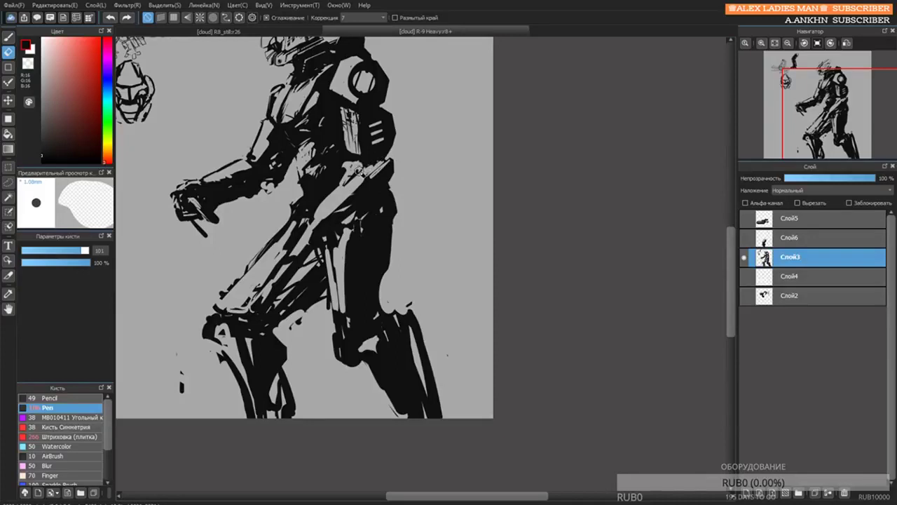
pyautogui.moveTo(387, 182); pyautogui.dragTo(398, 196)
pyautogui.press('b')
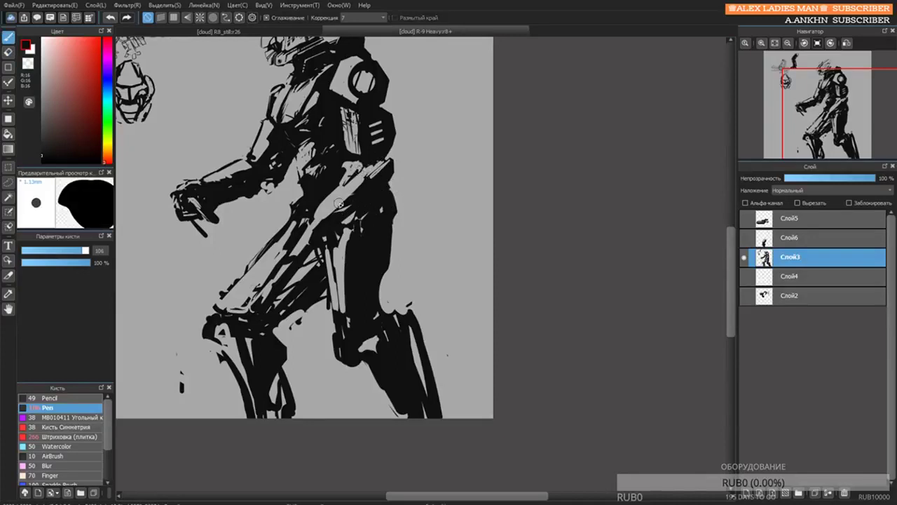
pyautogui.press('e')
# Compare the legs with the old leg version on Слой6, show the gun on Слой5 and delete Слой6.
pyautogui.click(745, 240)
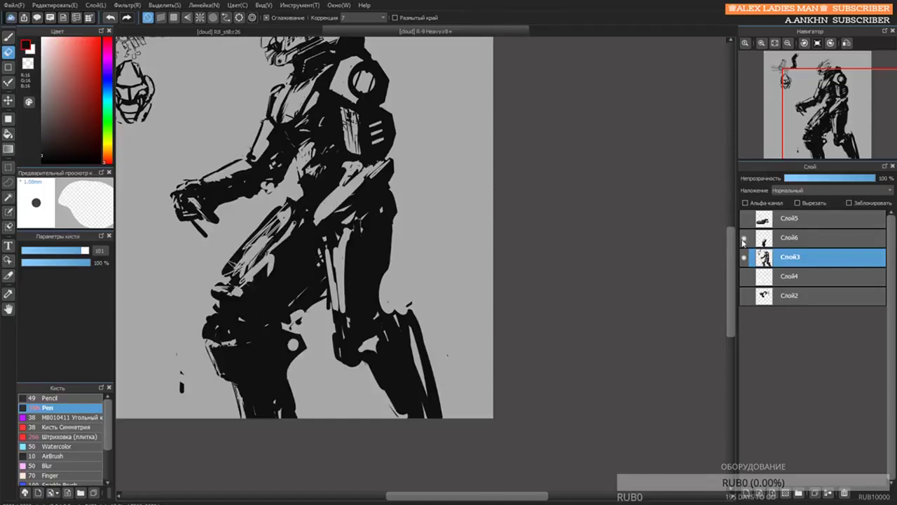
pyautogui.click(744, 240)
pyautogui.click(744, 240)
pyautogui.click(746, 239)
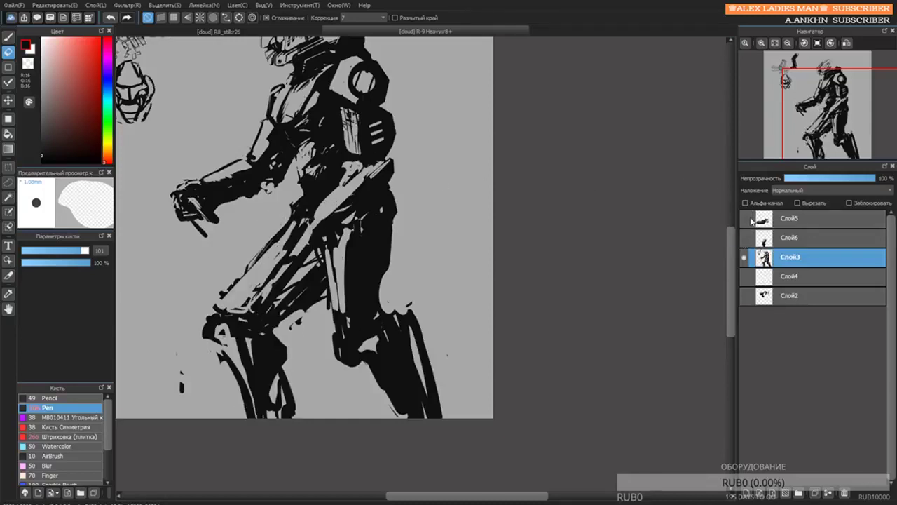
pyautogui.click(744, 219)
pyautogui.click(806, 238)
pyautogui.click(845, 492)
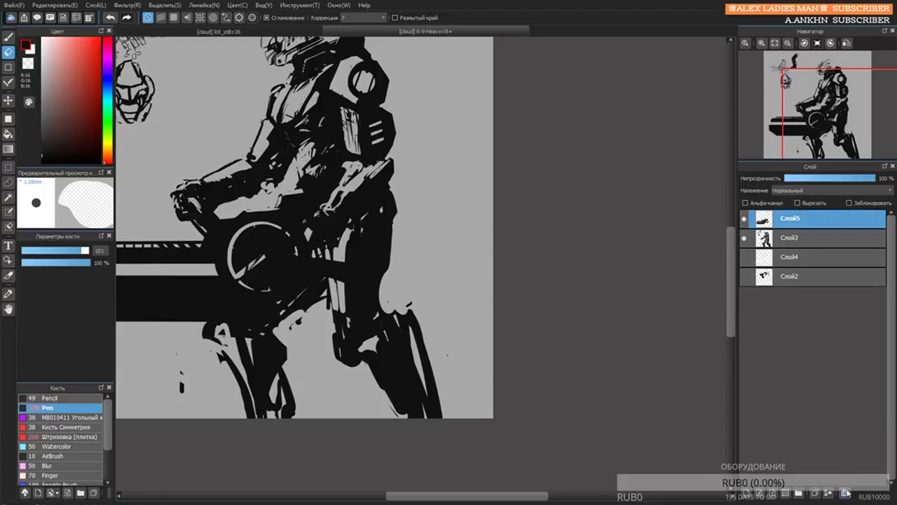
# Show the white muzzle effect on Слой4 after comparing the picture with and without it, and save the drawing.
pyautogui.scroll(-5, 427, 277)
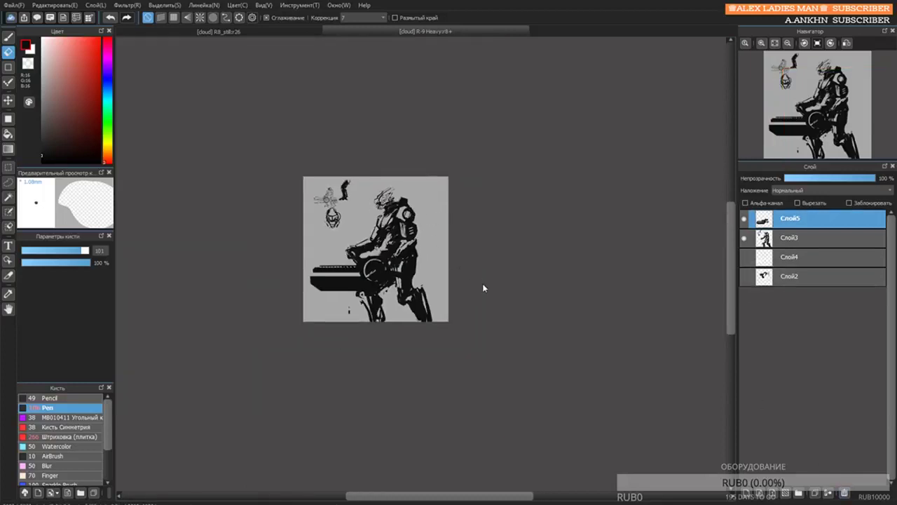
pyautogui.click(743, 258)
pyautogui.click(743, 258)
pyautogui.click(744, 258)
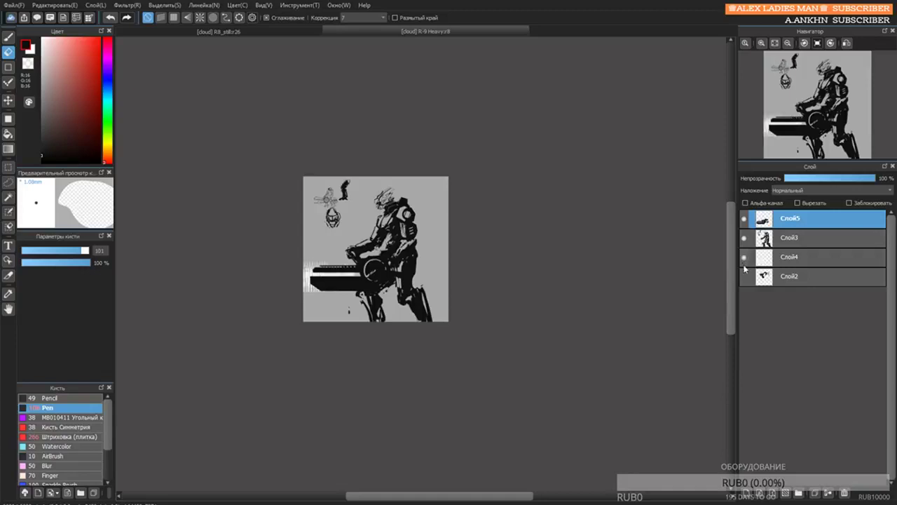
pyautogui.click(743, 258)
pyautogui.click(744, 258)
pyautogui.click(744, 259)
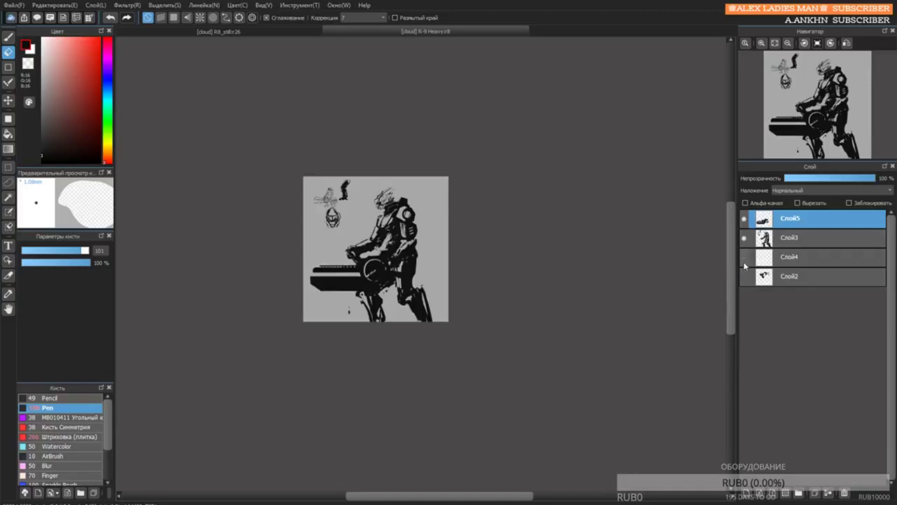
pyautogui.click(743, 258)
pyautogui.hotkey('ctrl', 's')
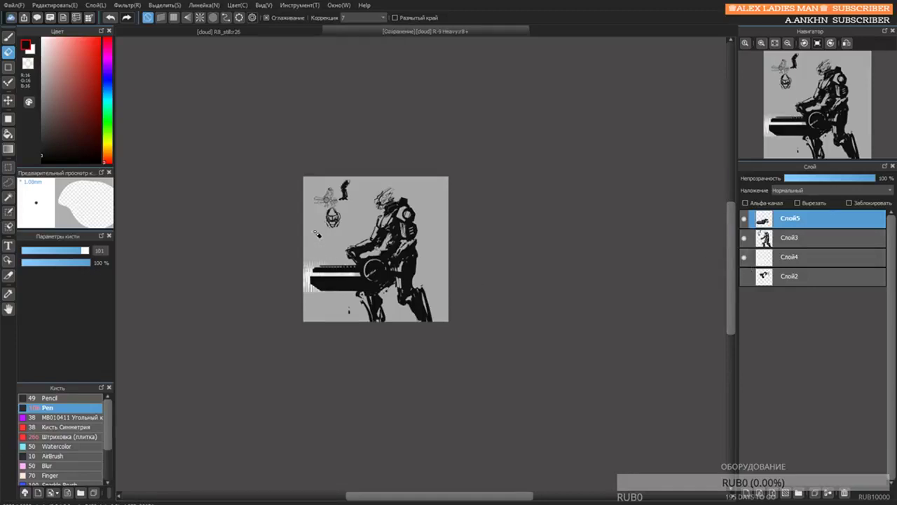
# Switch the drawing colour to white and activate the pen for lettering above the gun.
pyautogui.scroll(3, 312, 238)
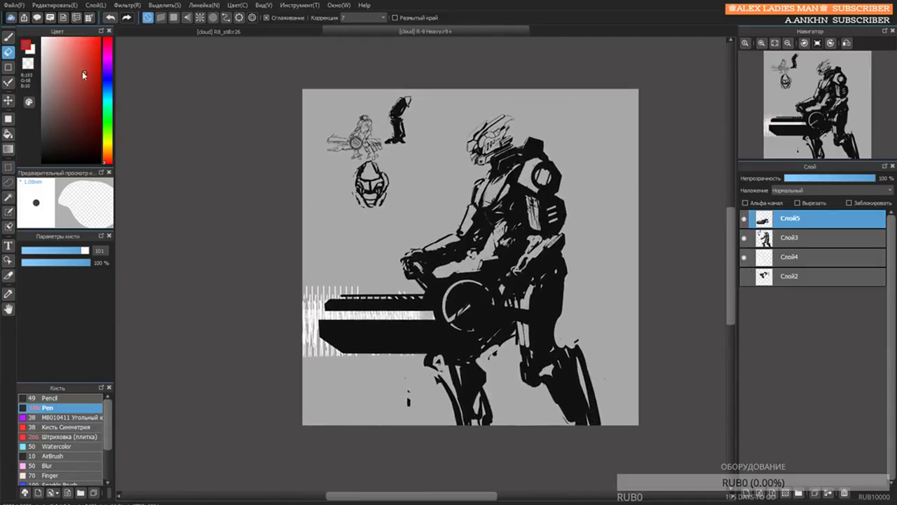
pyautogui.press('x')
pyautogui.scroll(2, 308, 237)
pyautogui.press('b')
# Hand-letter "Pew-Pew" in white above the gun with the pen at 106 on Слой5.
pyautogui.moveTo(306, 247)
pyautogui.mouseDown()
pyautogui.moveTo(309, 265)
pyautogui.moveTo(336, 257)
pyautogui.moveTo(342, 275)
pyautogui.mouseUp()
pyautogui.moveTo(348, 252); pyautogui.dragTo(409, 248)
pyautogui.moveTo(409, 233)
pyautogui.mouseDown()
pyautogui.moveTo(429, 236)
pyautogui.moveTo(405, 251)
pyautogui.mouseUp()
pyautogui.hotkey('ctrl', 'z')
pyautogui.hotkey('ctrl', 'z')
pyautogui.moveTo(412, 210)
pyautogui.mouseDown()
pyautogui.moveTo(416, 234)
pyautogui.moveTo(457, 247)
pyautogui.mouseUp()
pyautogui.moveTo(460, 210)
pyautogui.mouseDown()
pyautogui.moveTo(476, 231)
pyautogui.moveTo(485, 205)
pyautogui.mouseUp()
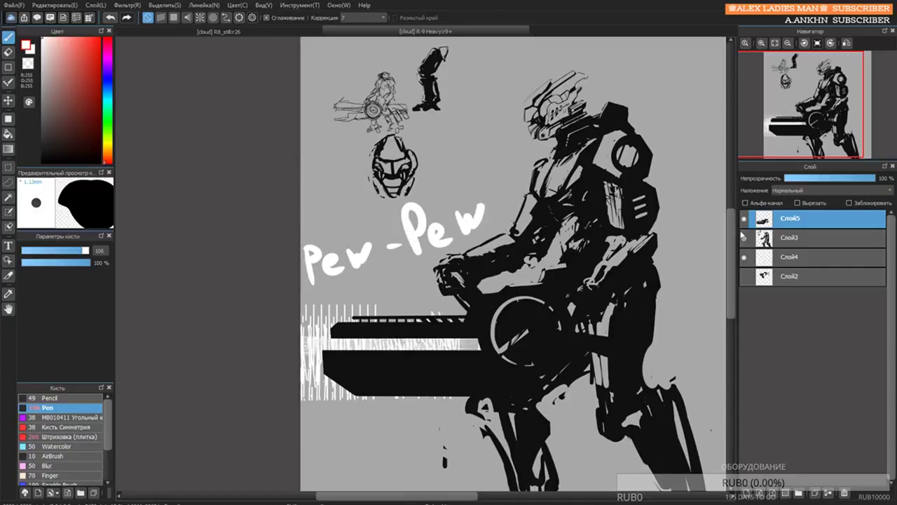
# Erase the white "Pew-Pew" lettering above the gun from Слой5.
pyautogui.click(744, 219)
pyautogui.click(744, 218)
pyautogui.press('e')
pyautogui.press(']')
pyautogui.moveTo(478, 218)
pyautogui.mouseDown()
pyautogui.moveTo(436, 229)
pyautogui.moveTo(411, 219)
pyautogui.moveTo(315, 250)
pyautogui.mouseUp()
# Draw white burst lines above and below the gun barrels on Слой4 with the pen at 36.
pyautogui.click(754, 257)
pyautogui.press('b')
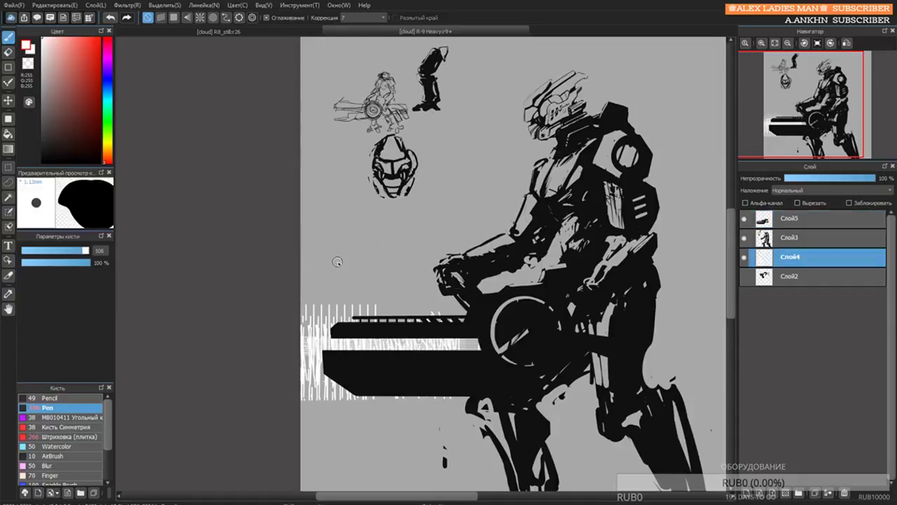
pyautogui.press('[')
pyautogui.moveTo(309, 268); pyautogui.dragTo(320, 289)
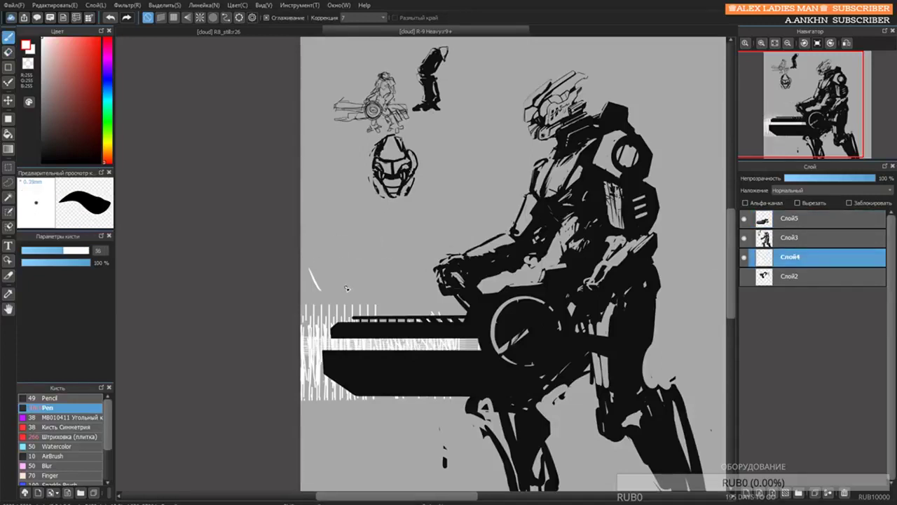
pyautogui.moveTo(409, 252); pyautogui.dragTo(372, 285)
pyautogui.moveTo(340, 418); pyautogui.dragTo(323, 435)
pyautogui.moveTo(359, 414); pyautogui.dragTo(375, 447)
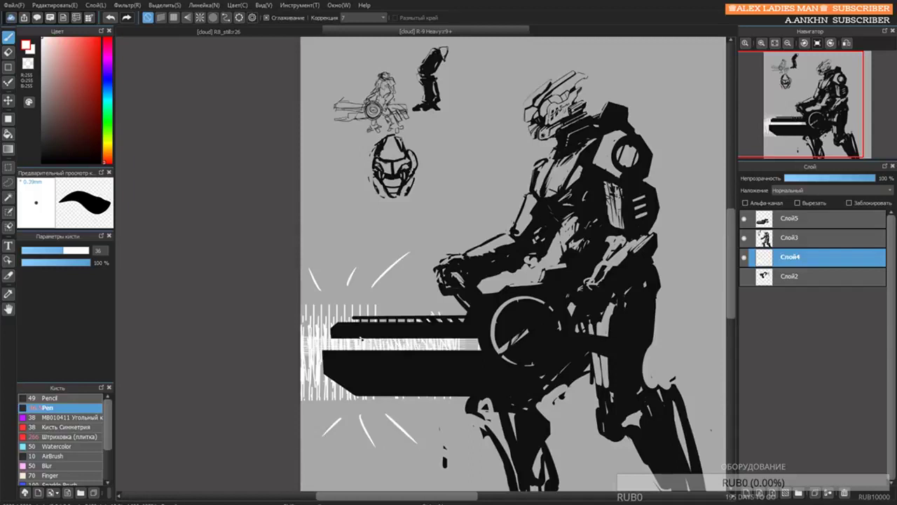
# Hand-letter "Pew" in white above the upper burst lines and below the lower ones with the pen at 36.
pyautogui.moveTo(304, 212); pyautogui.dragTo(303, 239)
pyautogui.moveTo(303, 213)
pyautogui.mouseDown()
pyautogui.moveTo(305, 228)
pyautogui.moveTo(343, 238)
pyautogui.moveTo(399, 216)
pyautogui.mouseUp()
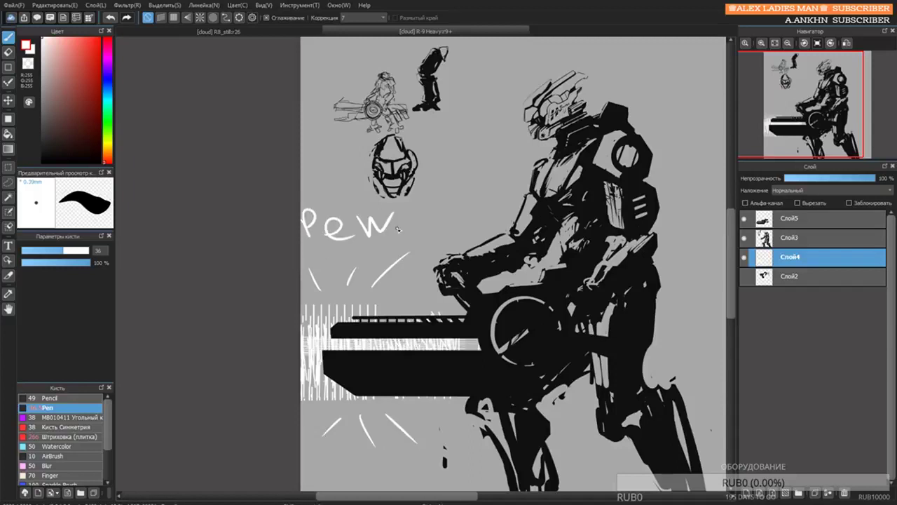
pyautogui.scroll(-3, 386, 326)
pyautogui.moveTo(344, 351)
pyautogui.mouseDown()
pyautogui.moveTo(340, 382)
pyautogui.moveTo(345, 367)
pyautogui.mouseUp()
pyautogui.moveTo(359, 372)
pyautogui.mouseDown()
pyautogui.moveTo(372, 366)
pyautogui.moveTo(364, 382)
pyautogui.mouseUp()
pyautogui.moveTo(387, 365)
pyautogui.mouseDown()
pyautogui.moveTo(402, 382)
pyautogui.moveTo(424, 353)
pyautogui.mouseUp()
# Flash the firing effects on Слой4 by toggling the layer's visibility repeatedly, and leave the layer hidden.
pyautogui.click(744, 258)
pyautogui.click(744, 258)
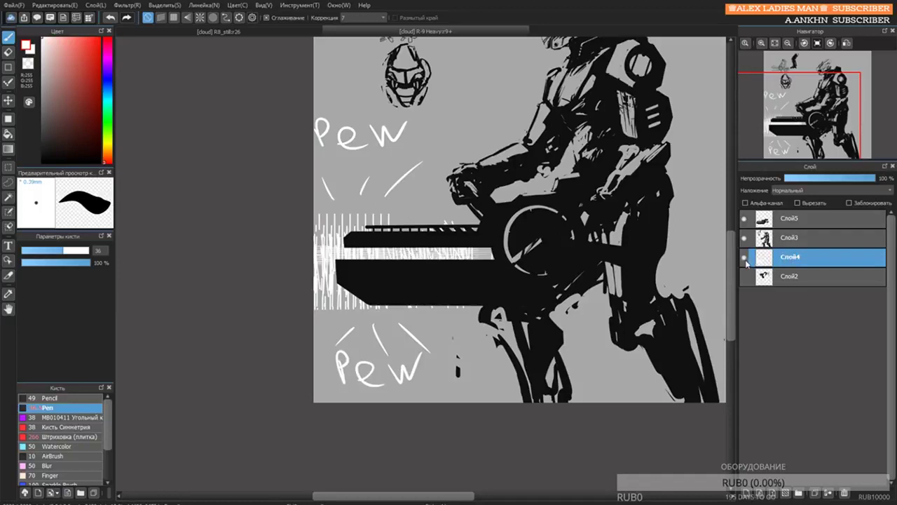
pyautogui.click(744, 258)
pyautogui.click(744, 258)
pyautogui.click(745, 258)
pyautogui.click(744, 258)
pyautogui.click(744, 258)
pyautogui.click(745, 258)
pyautogui.click(744, 258)
pyautogui.click(744, 258)
pyautogui.click(744, 258)
pyautogui.click(744, 258)
pyautogui.moveTo(606, 191); pyautogui.dragTo(468, 276)
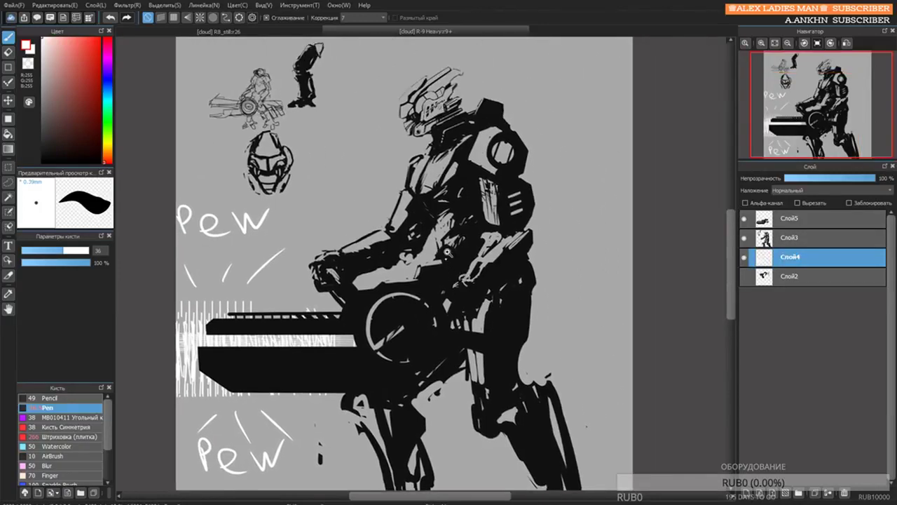
pyautogui.scroll(-4, 448, 254)
pyautogui.click(743, 256)
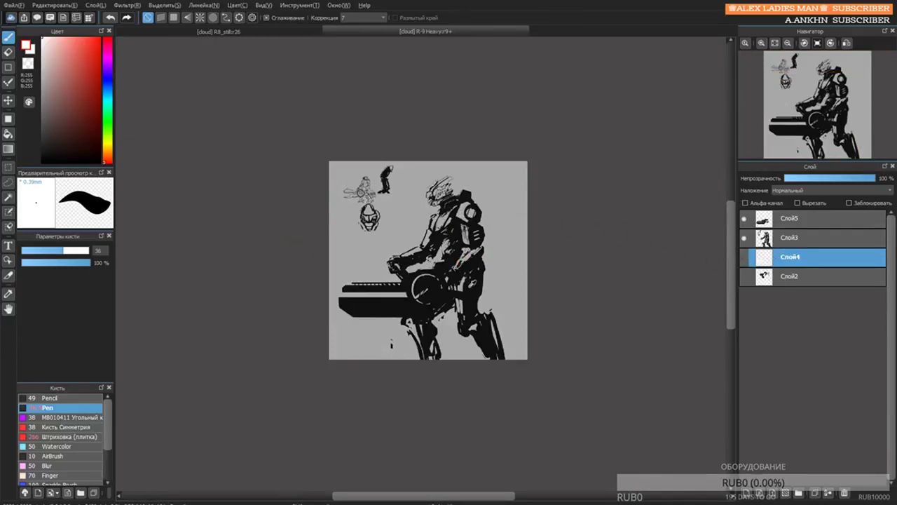
# Pick up black from the robot and erase the small reference sketches beside its head from Слой3.
pyautogui.keyDown('alt'); pyautogui.click(478, 287); pyautogui.keyUp('alt')
pyautogui.click(766, 238)
pyautogui.press('e')
pyautogui.moveTo(361, 198)
pyautogui.mouseDown()
pyautogui.moveTo(392, 187)
pyautogui.moveTo(344, 210)
pyautogui.mouseUp()
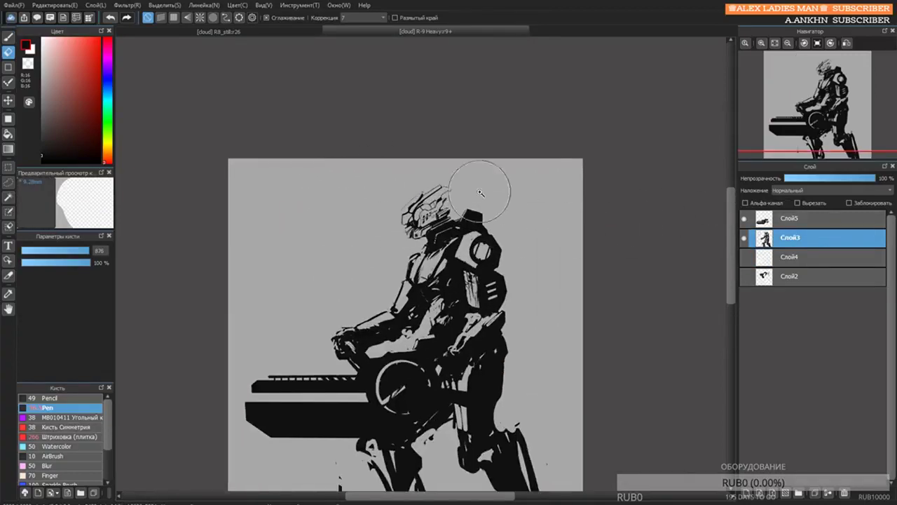
# Erase the checkered squares, "adidas NeoNeo" lettering and smiley from the helmet's cheek plate on Слой3 with the eraser at 20.
pyautogui.scroll(3, 470, 180)
pyautogui.press('b')
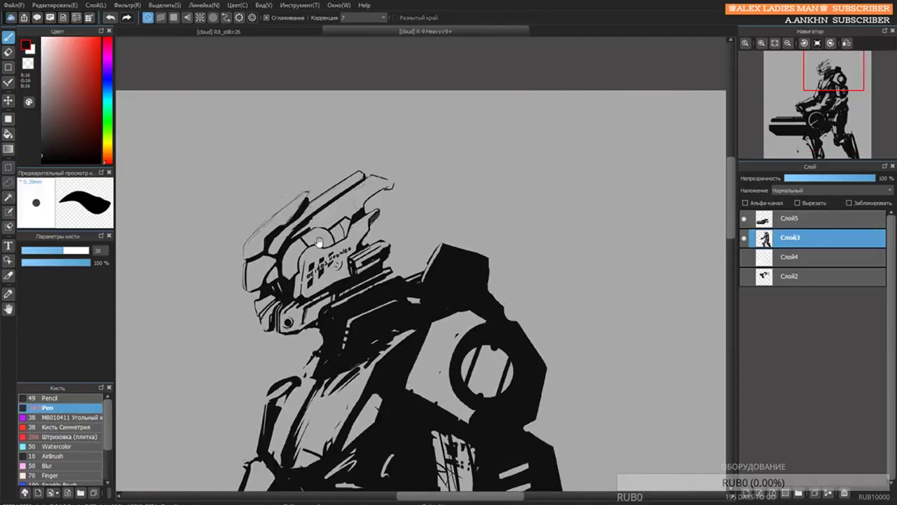
pyautogui.scroll(3, 352, 231)
pyautogui.press('e')
pyautogui.moveTo(363, 251); pyautogui.dragTo(465, 201)
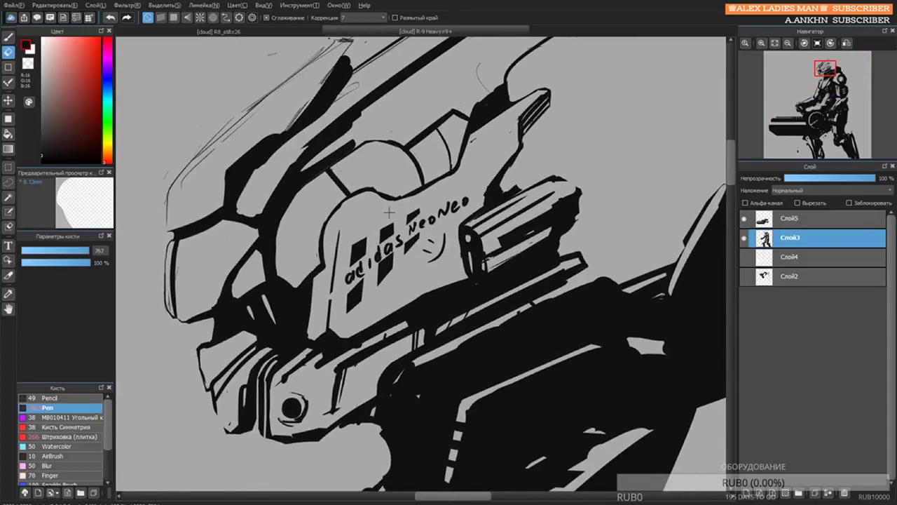
pyautogui.press('[')
pyautogui.press('[')
pyautogui.press('[')
pyautogui.press('[')
pyautogui.press('[')
pyautogui.press('[')
pyautogui.press('[')
pyautogui.press('[')
pyautogui.press('[')
pyautogui.press('[')
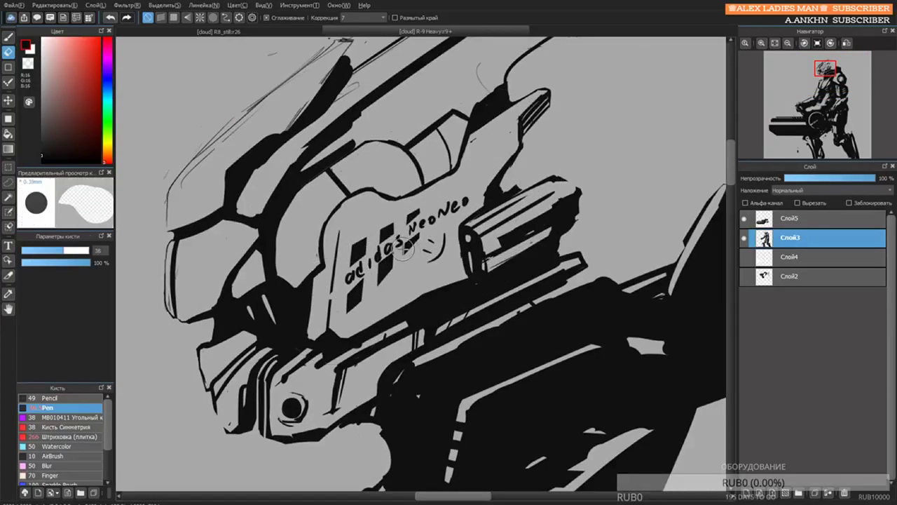
pyautogui.press('[')
pyautogui.press('[')
pyautogui.moveTo(363, 242); pyautogui.dragTo(344, 311)
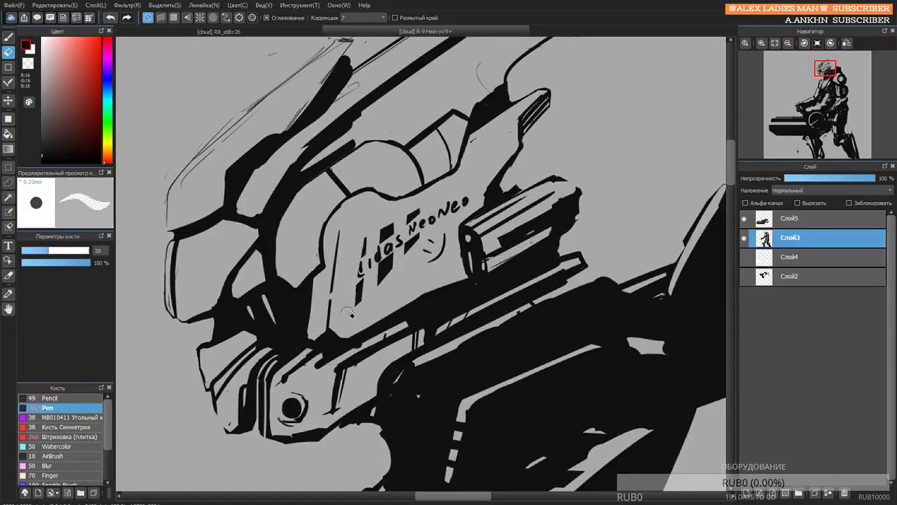
pyautogui.moveTo(363, 264); pyautogui.dragTo(359, 301)
pyautogui.moveTo(380, 283)
pyautogui.mouseDown()
pyautogui.moveTo(373, 242)
pyautogui.moveTo(407, 215)
pyautogui.moveTo(363, 296)
pyautogui.moveTo(373, 269)
pyautogui.moveTo(369, 297)
pyautogui.moveTo(425, 213)
pyautogui.moveTo(418, 247)
pyautogui.moveTo(454, 203)
pyautogui.mouseUp()
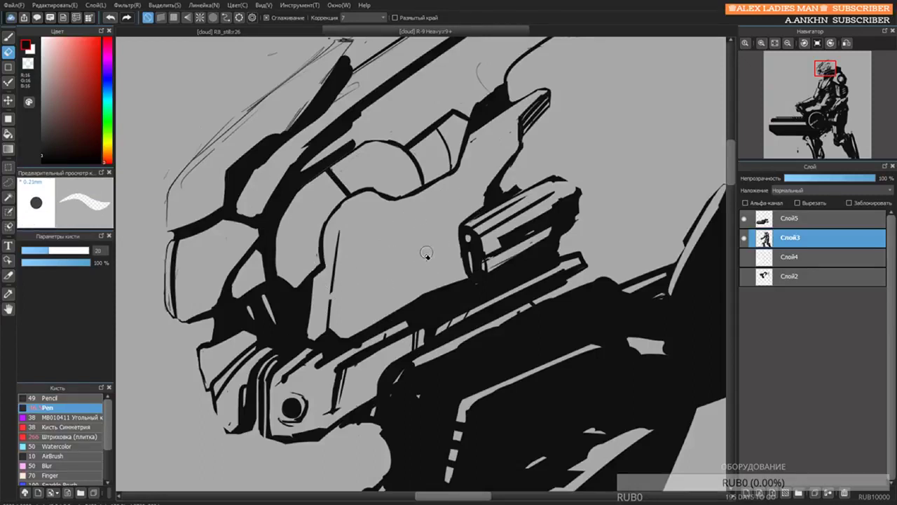
# Erase the front end and inner lines of the cylindrical module behind the cheek plate with the eraser at 20, then return to the pen.
pyautogui.moveTo(465, 242); pyautogui.dragTo(520, 215)
pyautogui.moveTo(464, 231)
pyautogui.mouseDown()
pyautogui.moveTo(431, 257)
pyautogui.moveTo(525, 206)
pyautogui.moveTo(517, 227)
pyautogui.moveTo(467, 249)
pyautogui.mouseUp()
pyautogui.moveTo(517, 225); pyautogui.dragTo(468, 258)
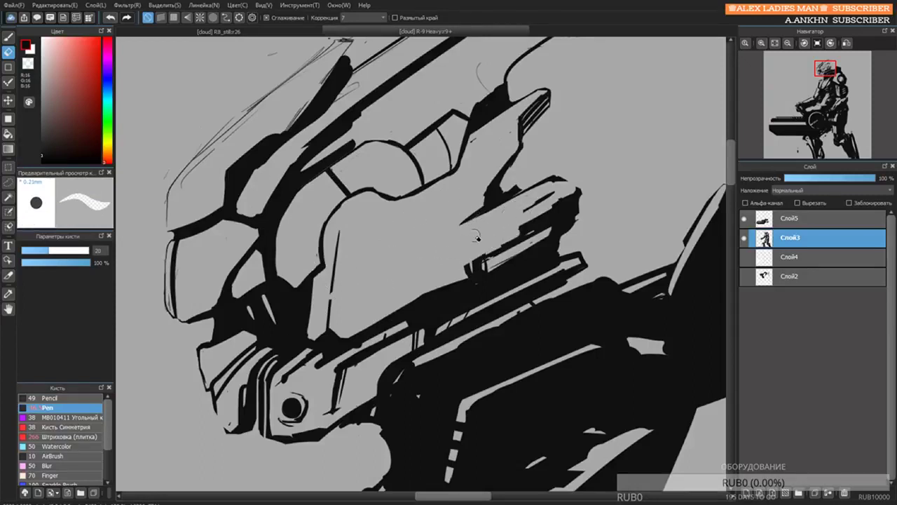
pyautogui.press('b')
pyautogui.moveTo(532, 226)
pyautogui.mouseDown()
pyautogui.moveTo(551, 206)
pyautogui.moveTo(467, 247)
pyautogui.moveTo(448, 290)
pyautogui.mouseUp()
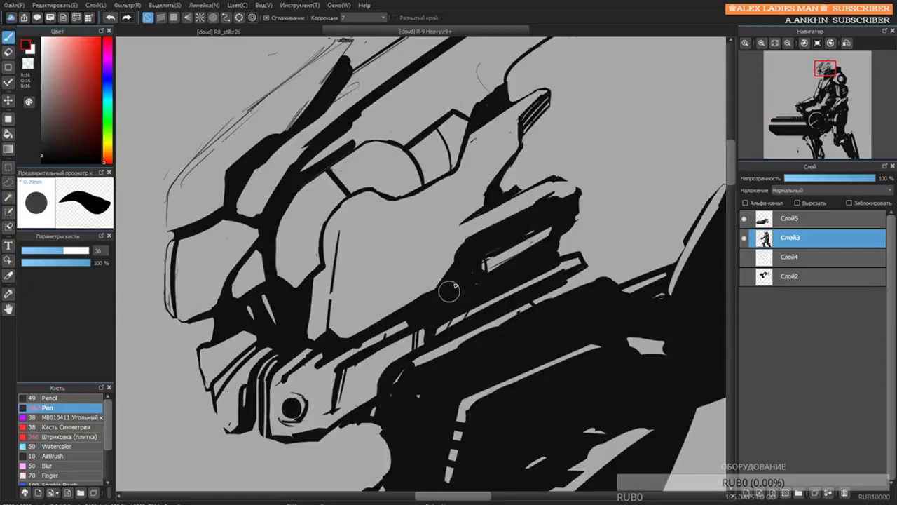
pyautogui.moveTo(474, 262)
pyautogui.mouseDown()
pyautogui.moveTo(431, 280)
pyautogui.moveTo(524, 220)
pyautogui.mouseUp()
pyautogui.hotkey('ctrl', 'z')
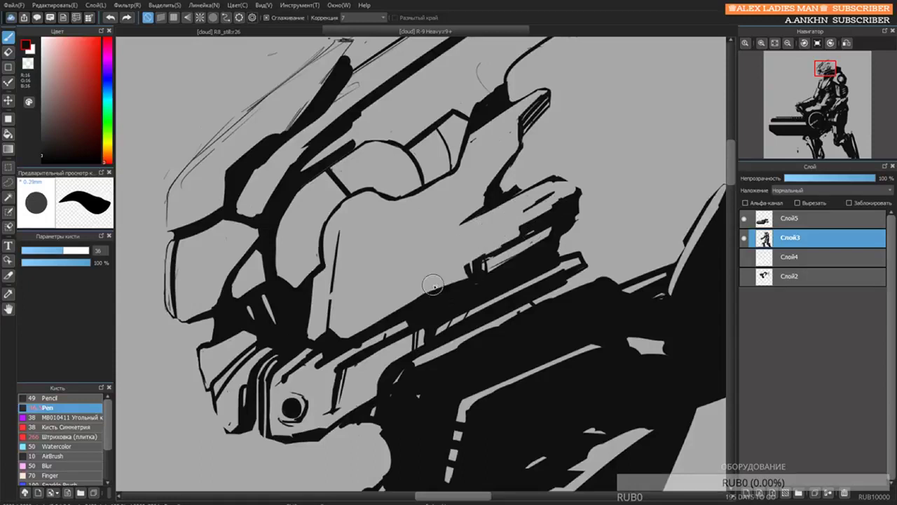
pyautogui.moveTo(429, 286)
pyautogui.mouseDown()
pyautogui.moveTo(456, 246)
pyautogui.moveTo(546, 203)
pyautogui.mouseUp()
pyautogui.hotkey('ctrl', 'z')
# Paint the front of the module behind the cheek plate as a slanted black shape with the pen at 36.
pyautogui.moveTo(434, 283)
pyautogui.mouseDown()
pyautogui.moveTo(449, 247)
pyautogui.moveTo(554, 201)
pyautogui.moveTo(486, 241)
pyautogui.moveTo(445, 299)
pyautogui.moveTo(456, 267)
pyautogui.moveTo(538, 215)
pyautogui.moveTo(526, 219)
pyautogui.moveTo(513, 255)
pyautogui.moveTo(538, 229)
pyautogui.moveTo(469, 257)
pyautogui.moveTo(477, 267)
pyautogui.moveTo(519, 255)
pyautogui.moveTo(450, 286)
pyautogui.moveTo(537, 240)
pyautogui.moveTo(452, 279)
pyautogui.moveTo(445, 292)
pyautogui.moveTo(529, 226)
pyautogui.moveTo(504, 232)
pyautogui.moveTo(545, 199)
pyautogui.mouseUp()
pyautogui.press('e')
pyautogui.scroll(-14, 497, 209)
pyautogui.scroll(12, 497, 209)
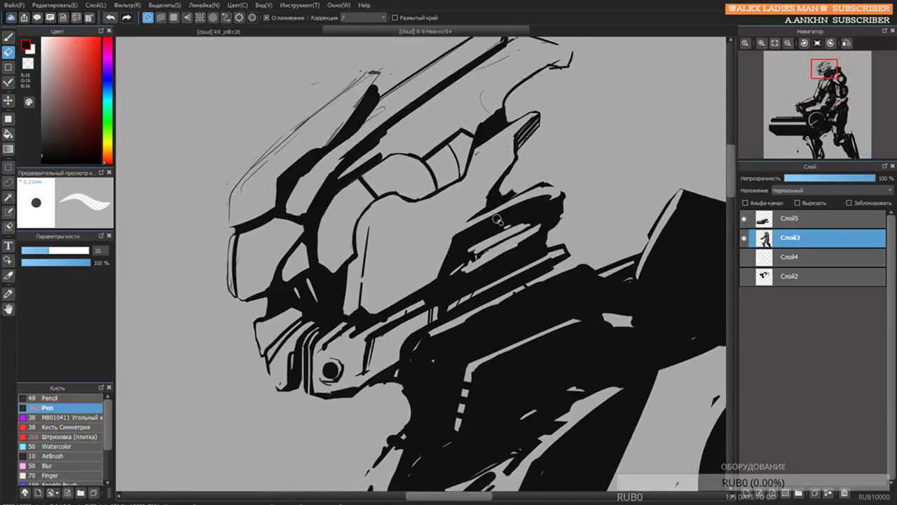
# Fill the recess in front of and above the cheek plate with solid black using the pen at 27.
pyautogui.scroll(2, 410, 220)
pyautogui.press('b')
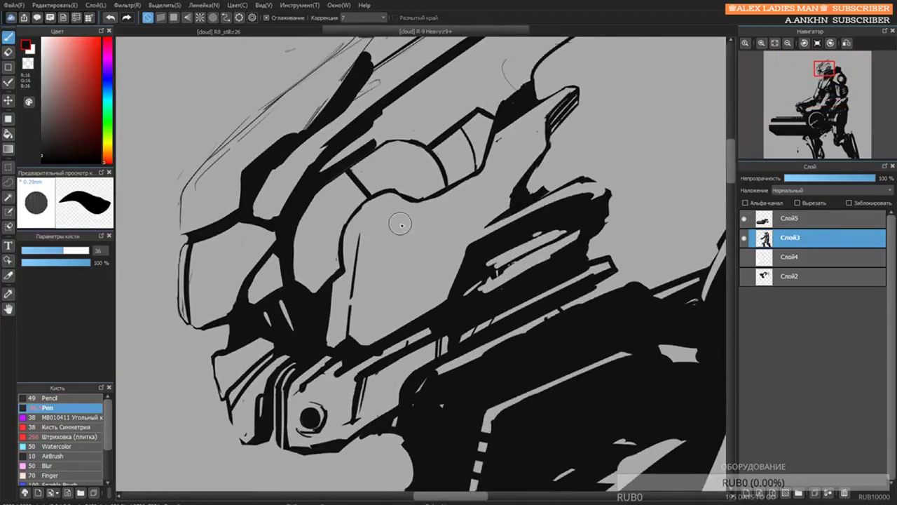
pyautogui.press('[')
pyautogui.press('[')
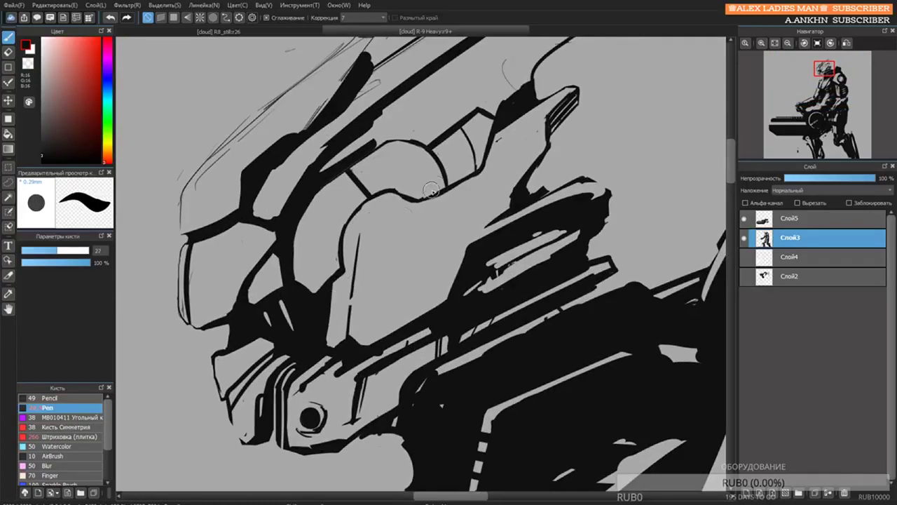
pyautogui.scroll(-4, 508, 115)
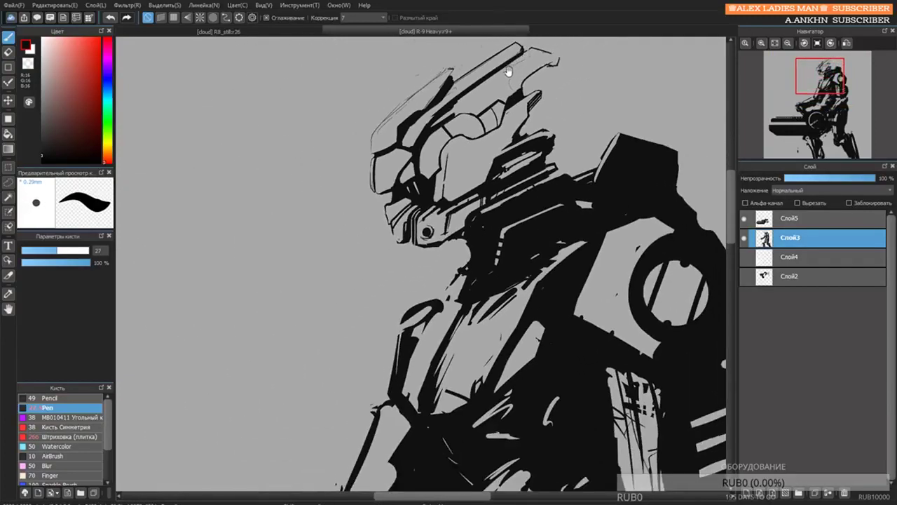
pyautogui.scroll(2, 491, 107)
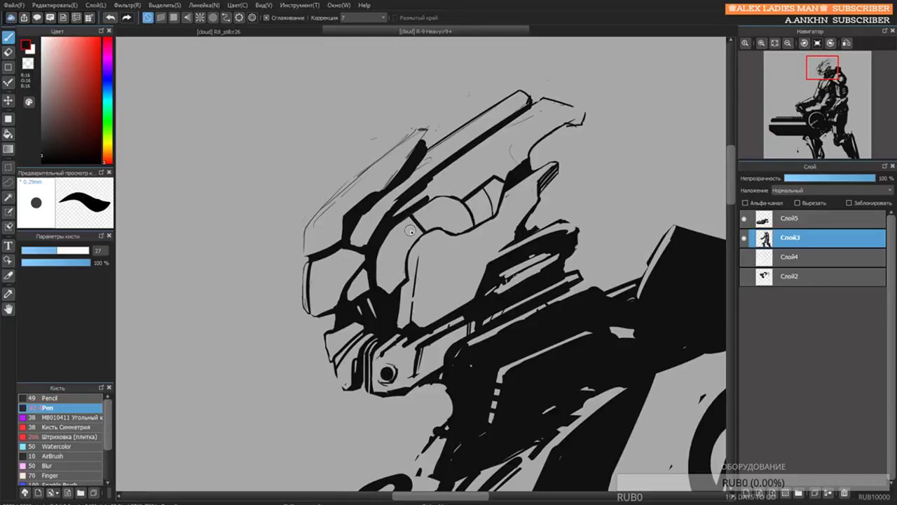
pyautogui.scroll(-5, 430, 238)
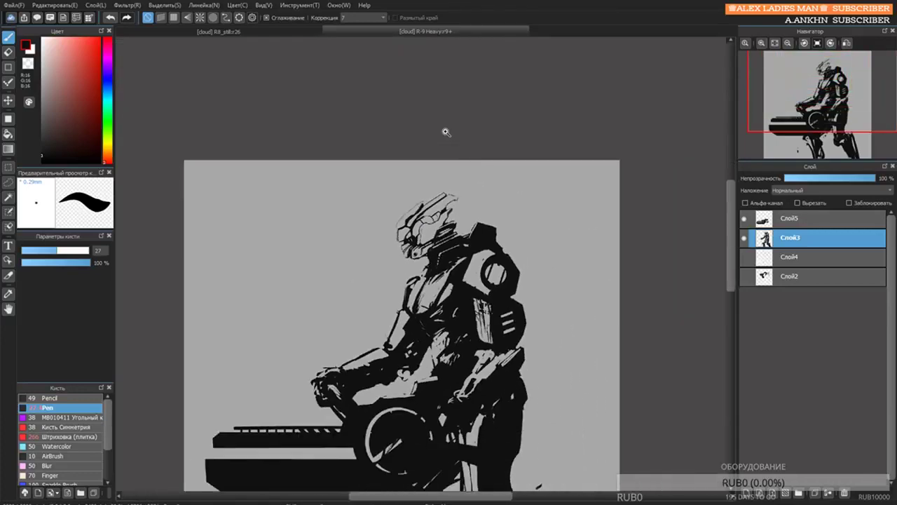
pyautogui.scroll(5, 441, 140)
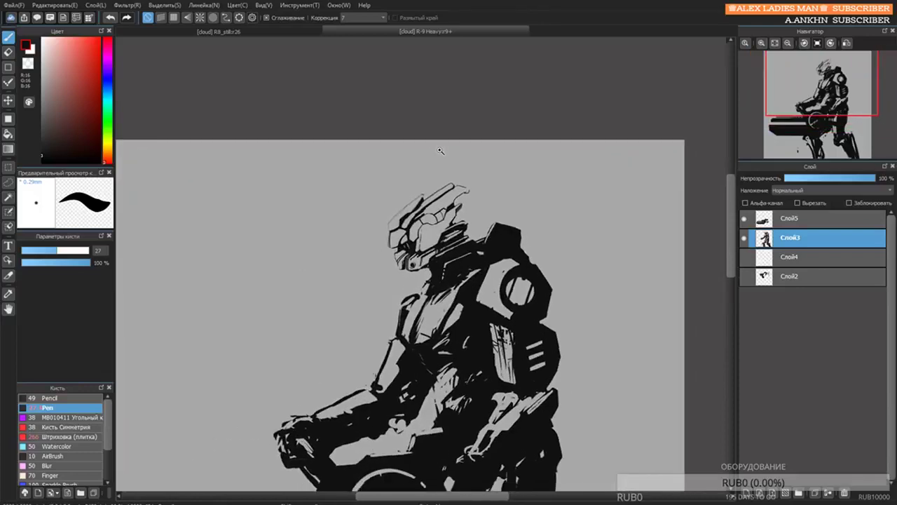
pyautogui.scroll(5, 432, 181)
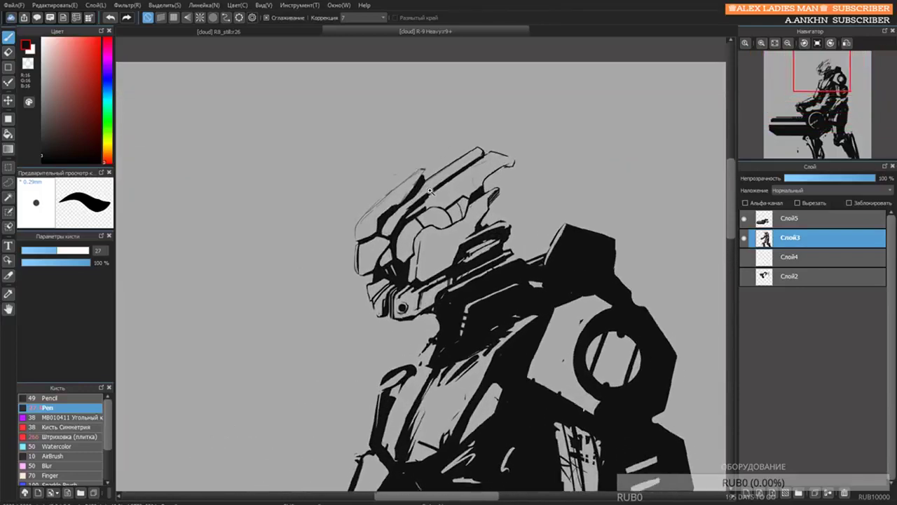
pyautogui.moveTo(384, 273)
pyautogui.mouseDown()
pyautogui.moveTo(399, 225)
pyautogui.moveTo(405, 240)
pyautogui.moveTo(453, 212)
pyautogui.moveTo(409, 231)
pyautogui.moveTo(417, 218)
pyautogui.moveTo(444, 209)
pyautogui.moveTo(458, 225)
pyautogui.moveTo(450, 230)
pyautogui.moveTo(501, 182)
pyautogui.moveTo(465, 203)
pyautogui.moveTo(492, 203)
pyautogui.moveTo(479, 222)
pyautogui.moveTo(520, 159)
pyautogui.moveTo(441, 214)
pyautogui.moveTo(471, 193)
pyautogui.mouseUp()
# Trim the upper edge of the black visor band with the eraser at 20 and check the whole figure.
pyautogui.press('e')
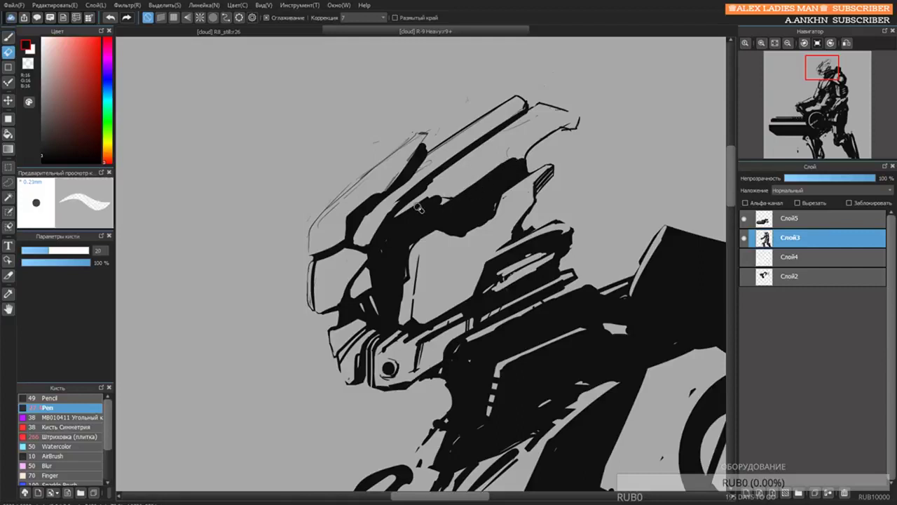
pyautogui.moveTo(418, 203)
pyautogui.mouseDown()
pyautogui.moveTo(464, 181)
pyautogui.moveTo(408, 210)
pyautogui.mouseUp()
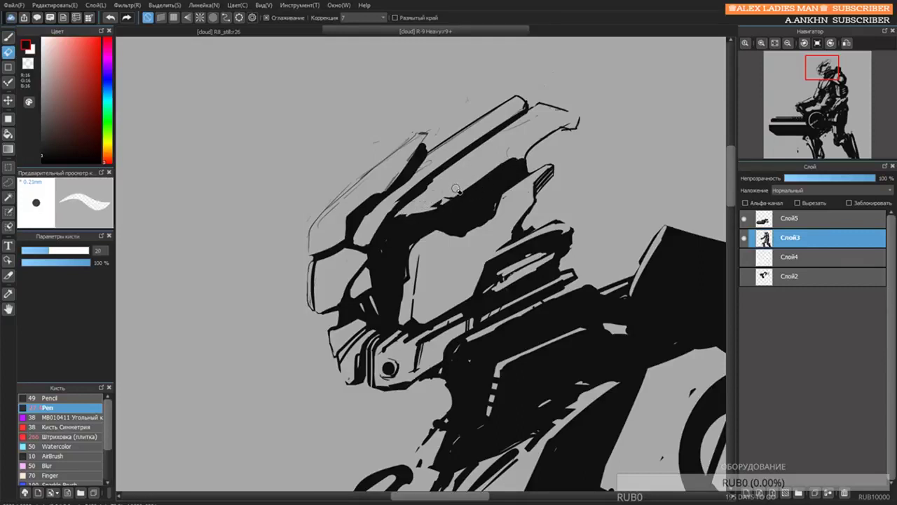
pyautogui.press('b')
pyautogui.scroll(-3, 476, 188)
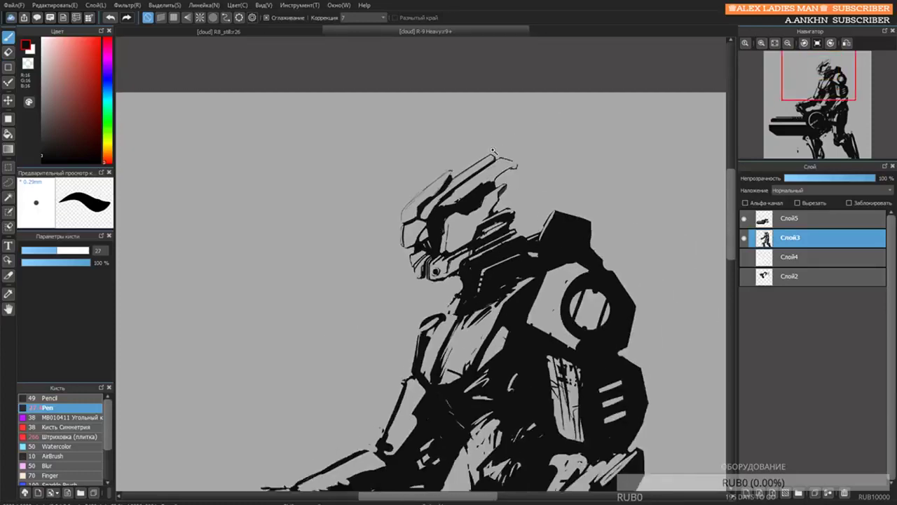
pyautogui.scroll(-5, 493, 151)
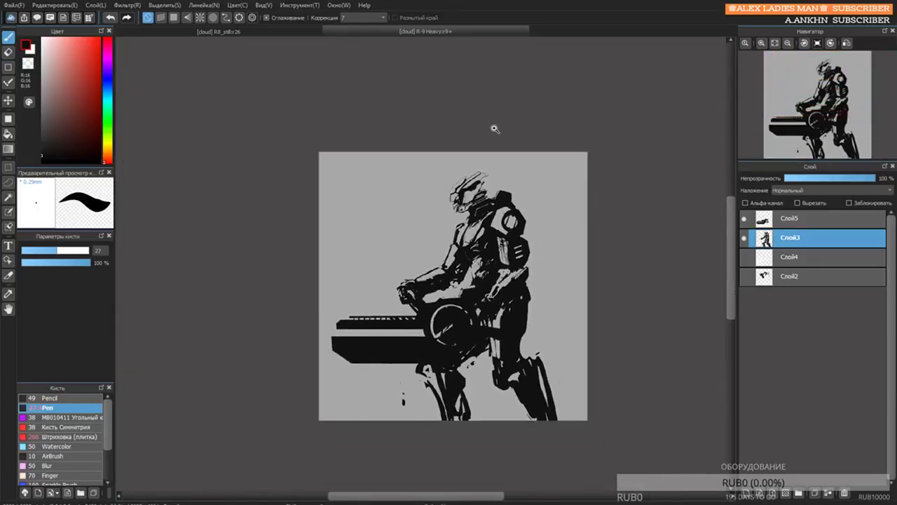
pyautogui.scroll(6, 466, 192)
# Straighten the cheek plate's front edge with the eraser at 20 and touch up the adjacent black area with the pen at 27.
pyautogui.press('e')
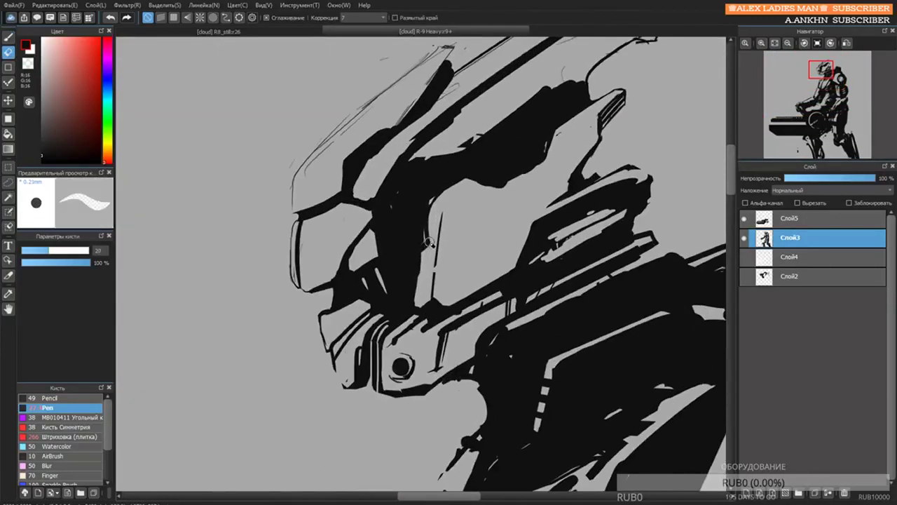
pyautogui.moveTo(432, 205); pyautogui.dragTo(416, 310)
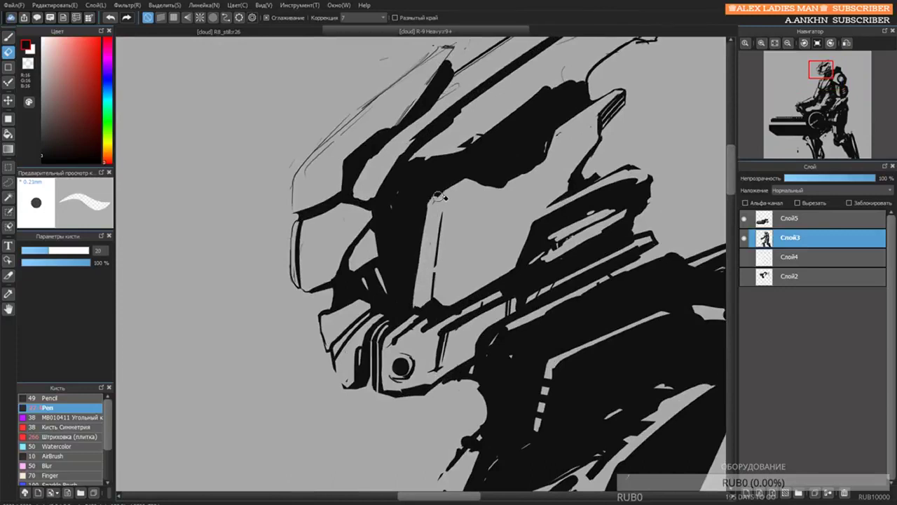
pyautogui.press('b')
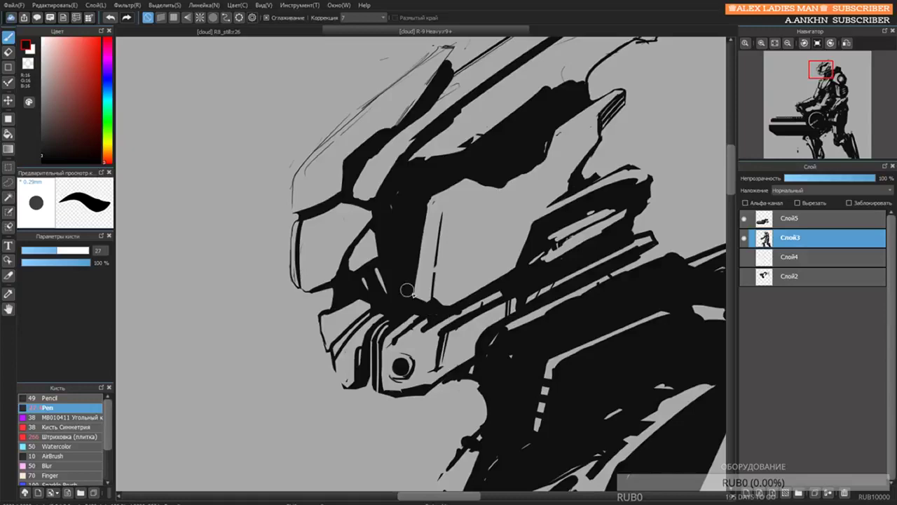
pyautogui.moveTo(407, 289)
pyautogui.mouseDown()
pyautogui.moveTo(454, 321)
pyautogui.moveTo(465, 145)
pyautogui.mouseUp()
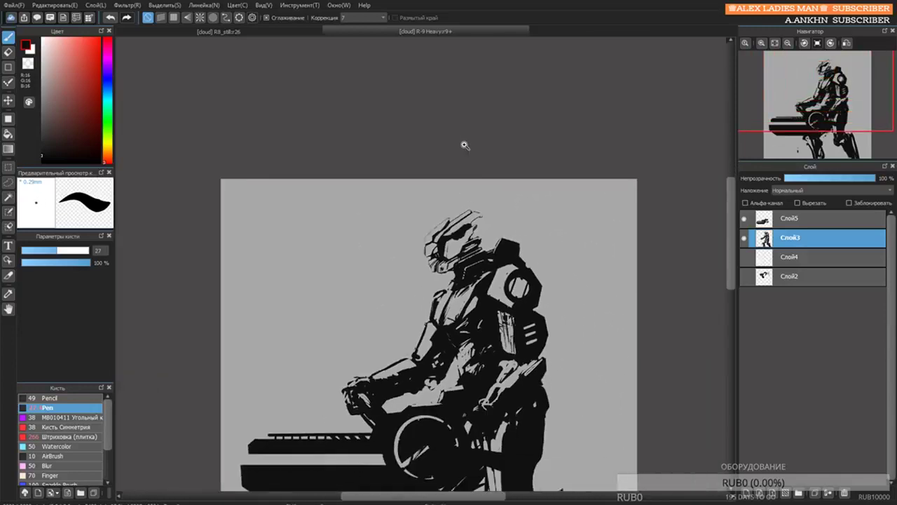
# Draw tapered vertical black lines along the front part of the cheek plate with the pen at 18.
pyautogui.scroll(5, 453, 227)
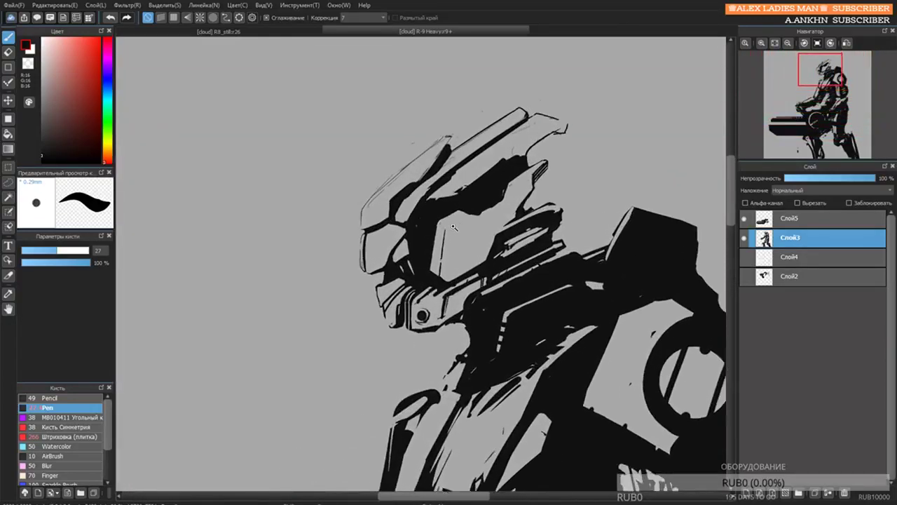
pyautogui.scroll(3, 454, 226)
pyautogui.press('[')
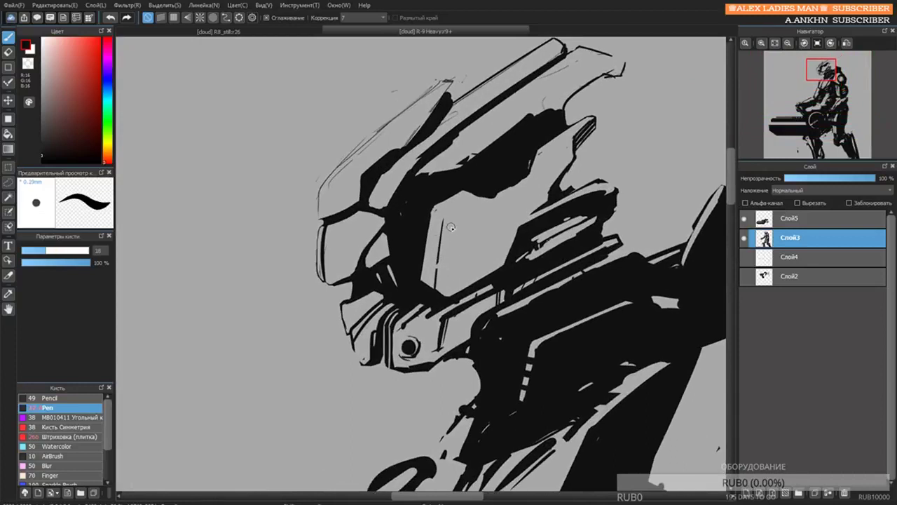
pyautogui.moveTo(446, 251); pyautogui.dragTo(443, 295)
pyautogui.moveTo(453, 232); pyautogui.dragTo(446, 296)
pyautogui.moveTo(461, 206); pyautogui.dragTo(452, 293)
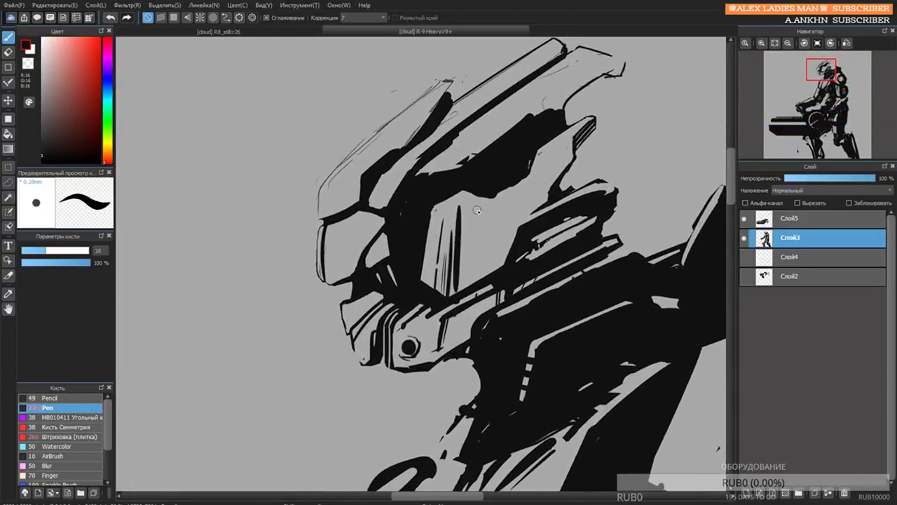
pyautogui.moveTo(553, 190); pyautogui.dragTo(532, 209)
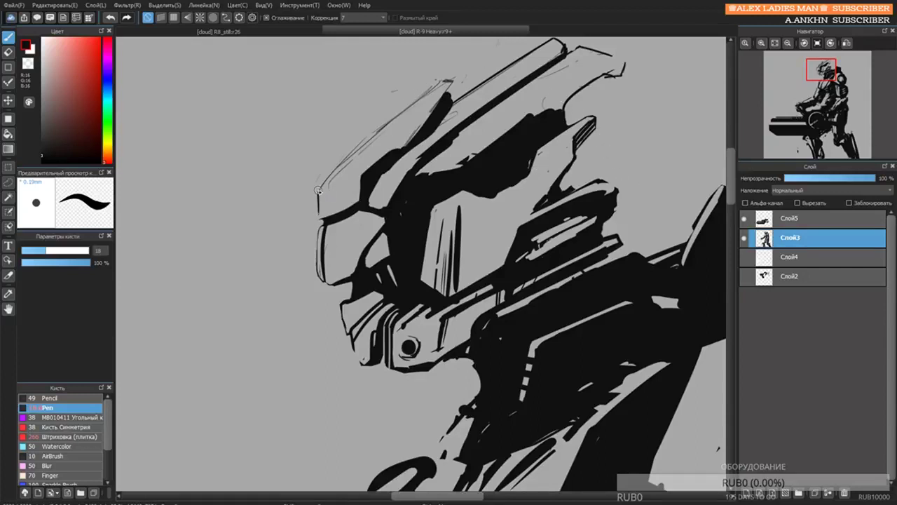
pyautogui.hotkey('ctrl', 'z')
# Ink the front corner and lower slope of the forehead plate in black with the pen at 8.7, retrying strokes until clean.
pyautogui.press('[')
pyautogui.press('[')
pyautogui.press('[')
pyautogui.press('[')
pyautogui.moveTo(320, 190); pyautogui.dragTo(338, 167)
pyautogui.hotkey('ctrl', 'z')
pyautogui.moveTo(318, 207)
pyautogui.mouseDown()
pyautogui.moveTo(322, 184)
pyautogui.moveTo(360, 138)
pyautogui.mouseUp()
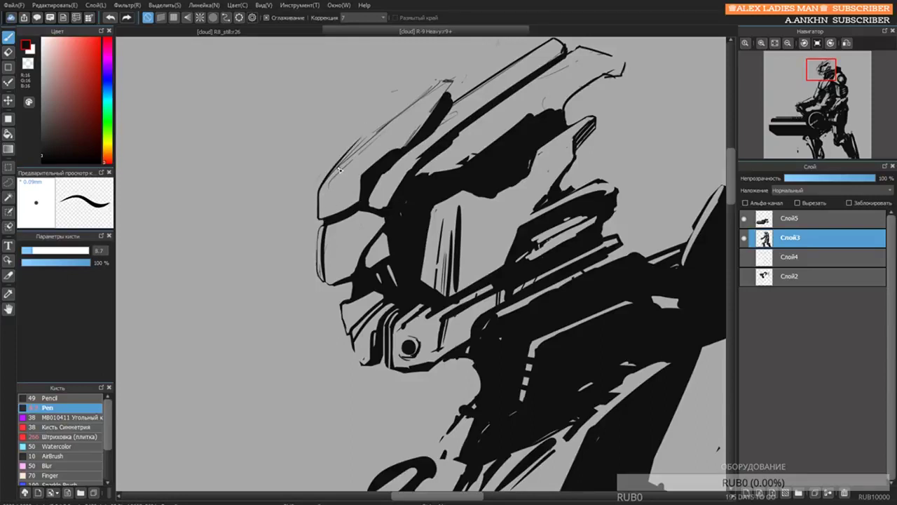
pyautogui.moveTo(333, 174); pyautogui.dragTo(419, 94)
pyautogui.hotkey('ctrl', 'z')
pyautogui.hotkey('ctrl', 'z')
pyautogui.moveTo(319, 202); pyautogui.dragTo(372, 141)
pyautogui.hotkey('ctrl', 'z')
pyautogui.moveTo(318, 201); pyautogui.dragTo(436, 82)
pyautogui.hotkey('ctrl', 'z')
# Ink the upper part of the forehead plate's top edge up to its rear tip, retrying the stroke as needed.
pyautogui.moveTo(375, 136); pyautogui.dragTo(443, 82)
pyautogui.hotkey('ctrl', 'z')
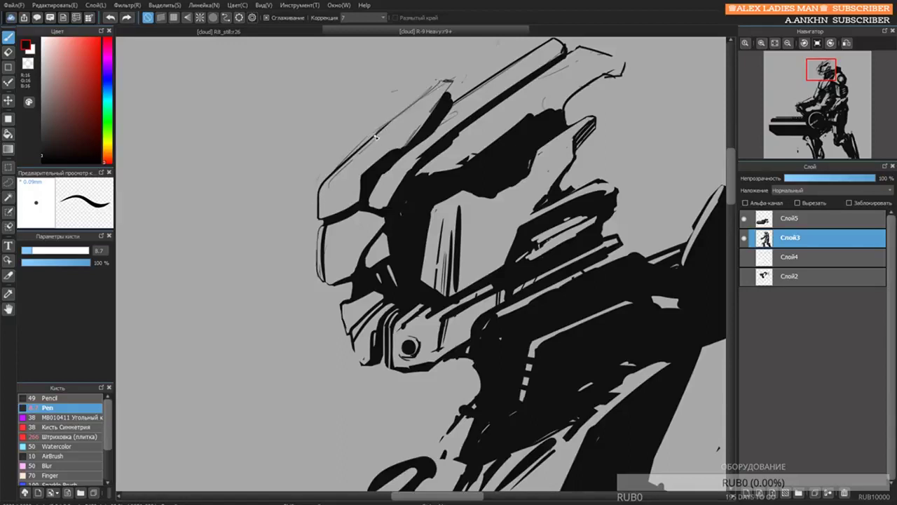
pyautogui.moveTo(376, 136); pyautogui.dragTo(443, 80)
pyautogui.hotkey('ctrl', 'z')
pyautogui.moveTo(384, 127)
pyautogui.mouseDown()
pyautogui.moveTo(447, 80)
pyautogui.moveTo(455, 80)
pyautogui.moveTo(452, 102)
pyautogui.mouseUp()
pyautogui.hotkey('ctrl', 'z')
# Erase the stray sketch lines along the forehead plate and helmet crest with the eraser at 20.
pyautogui.press('e')
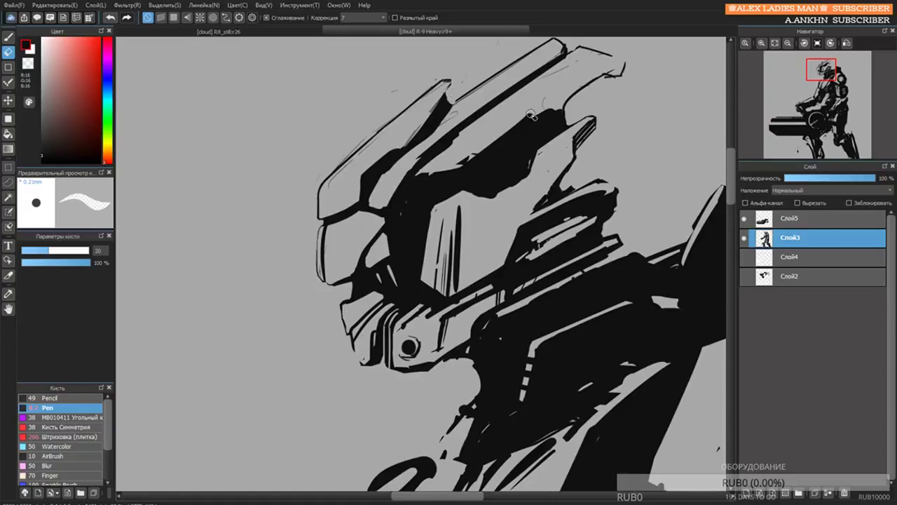
pyautogui.scroll(-2, 515, 105)
pyautogui.scroll(2, 516, 105)
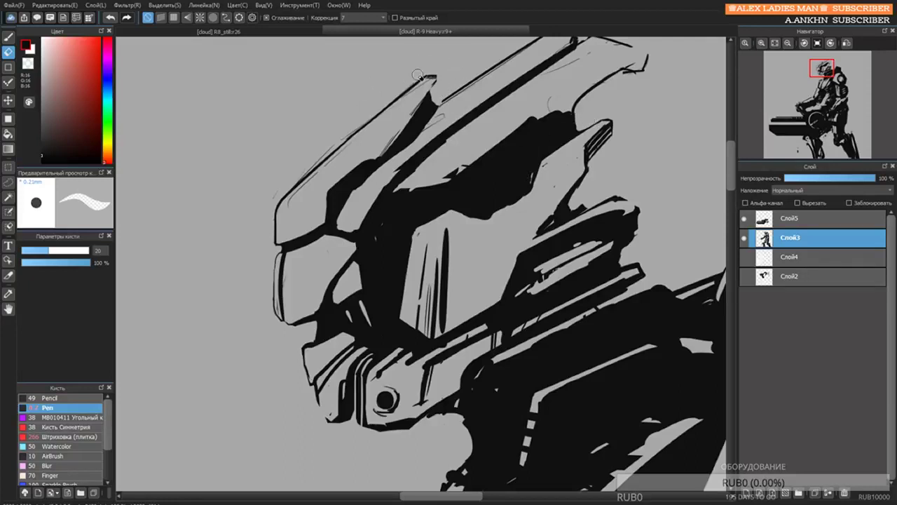
pyautogui.moveTo(288, 202); pyautogui.dragTo(319, 169)
pyautogui.moveTo(347, 136)
pyautogui.mouseDown()
pyautogui.moveTo(293, 183)
pyautogui.moveTo(369, 120)
pyautogui.mouseUp()
pyautogui.moveTo(435, 210)
pyautogui.mouseDown()
pyautogui.moveTo(428, 192)
pyautogui.moveTo(353, 288)
pyautogui.mouseUp()
pyautogui.moveTo(488, 135); pyautogui.dragTo(472, 148)
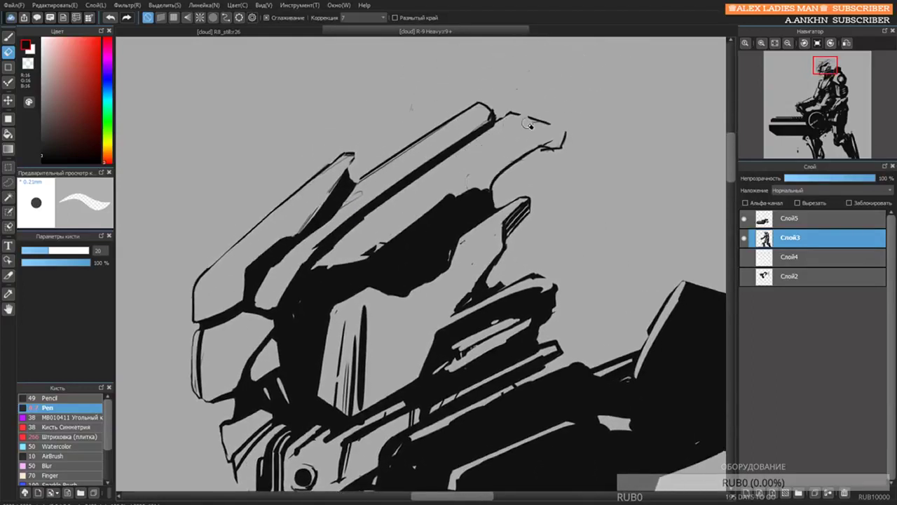
# Redraw the outline of the helmet crest's rear tip in black with the pen at 8.7.
pyautogui.press('b')
pyautogui.moveTo(512, 114); pyautogui.dragTo(563, 131)
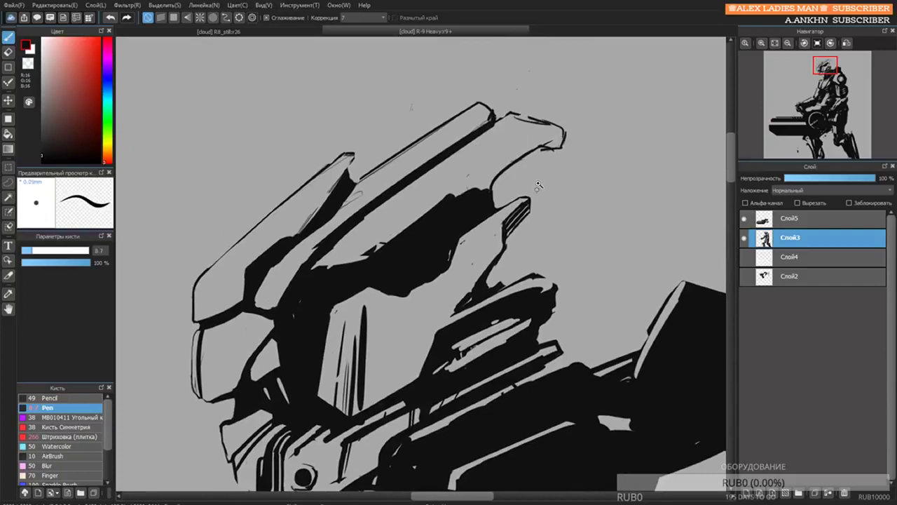
pyautogui.scroll(-3, 539, 185)
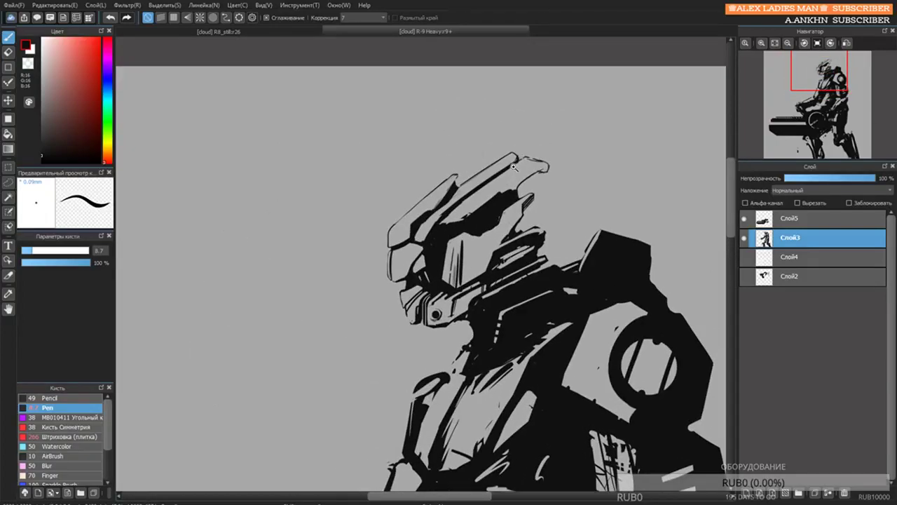
# Clean up the light panel behind the visor with the eraser at 20 and redraw its vertical bar in black with the pen.
pyautogui.scroll(1, 515, 201)
pyautogui.scroll(-3, 515, 201)
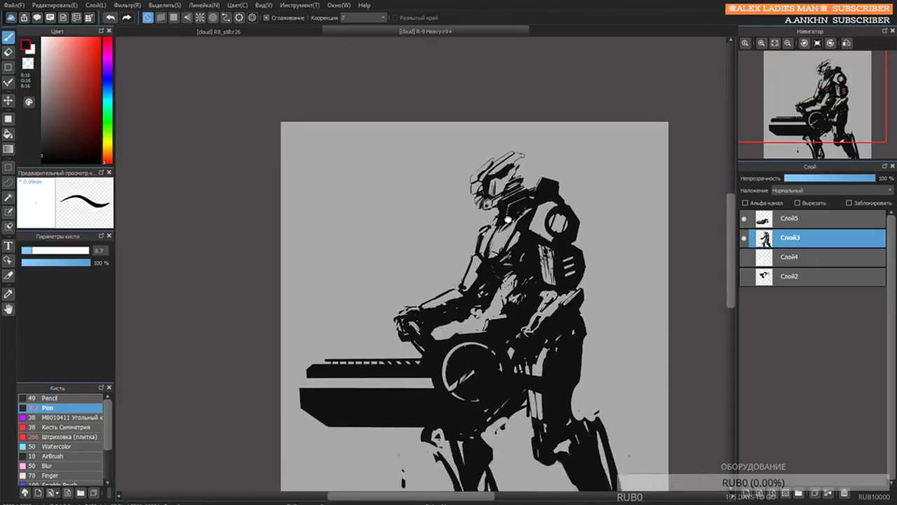
pyautogui.scroll(4, 515, 201)
pyautogui.press('e')
pyautogui.moveTo(442, 211); pyautogui.dragTo(443, 239)
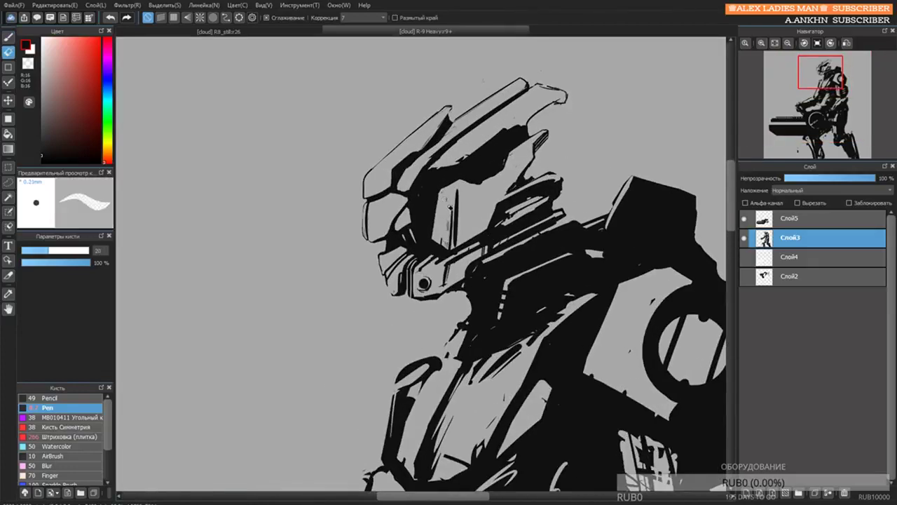
pyautogui.moveTo(450, 208); pyautogui.dragTo(449, 241)
pyautogui.press('b')
pyautogui.moveTo(462, 182)
pyautogui.mouseDown()
pyautogui.moveTo(457, 241)
pyautogui.moveTo(462, 208)
pyautogui.mouseUp()
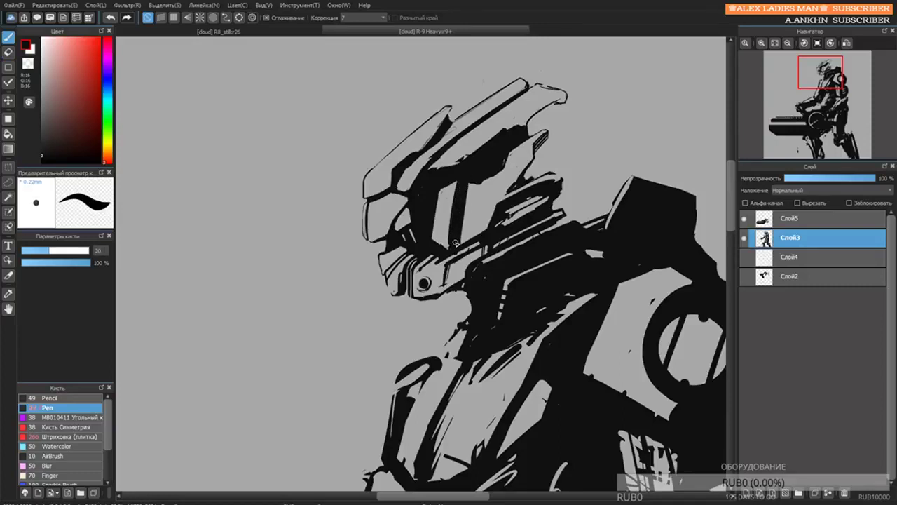
pyautogui.press('e')
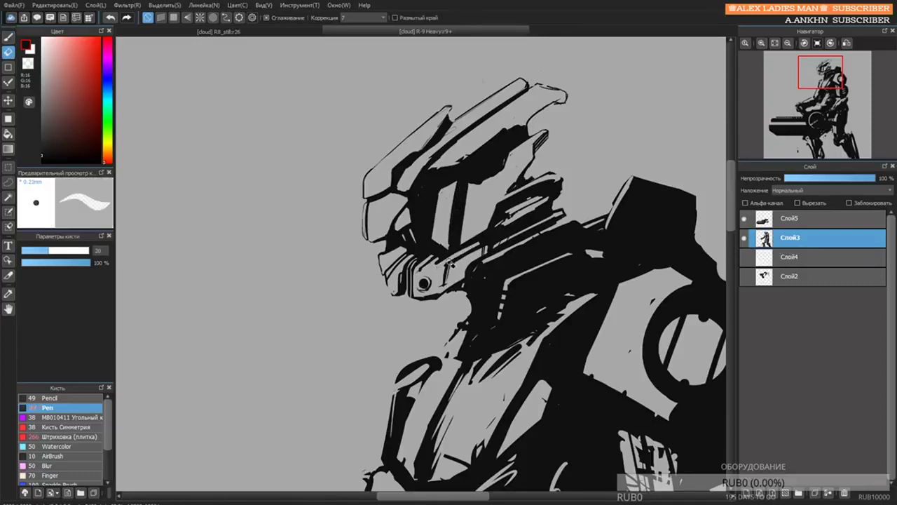
pyautogui.keyDown('ctrl'); pyautogui.moveTo(460, 226); pyautogui.dragTo(471, 192); pyautogui.keyUp('ctrl')
pyautogui.moveTo(447, 289); pyautogui.dragTo(469, 163)
pyautogui.moveTo(462, 284); pyautogui.dragTo(463, 264)
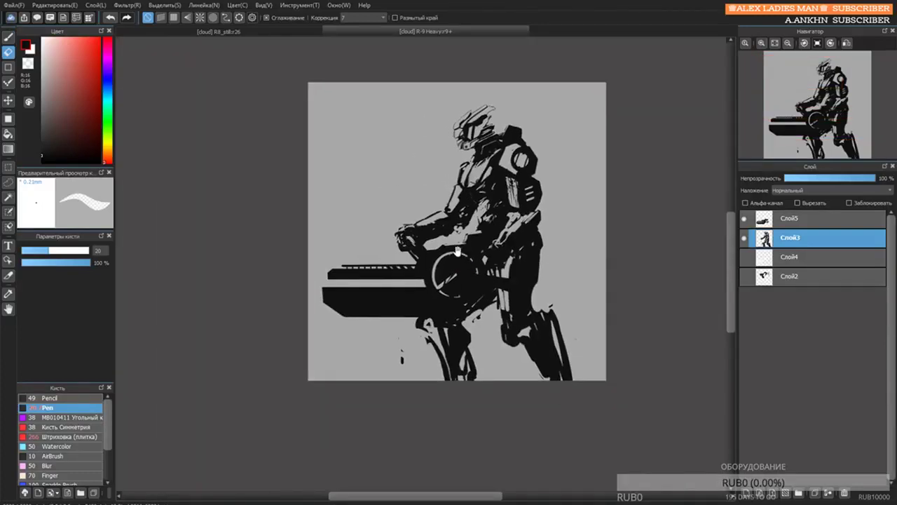
# Toggle the visibility of the gun layer Слой5 to compare the figure's arms and legs with and without the gun.
pyautogui.scroll(-1, 464, 259)
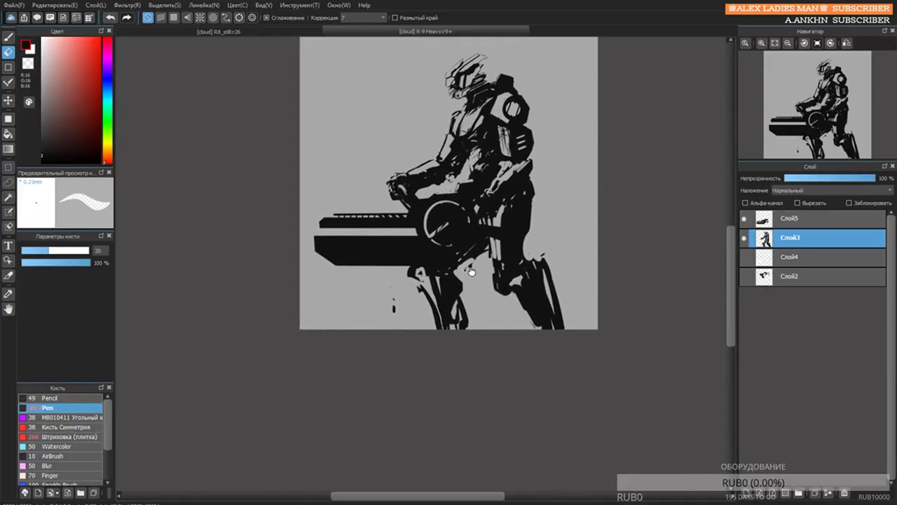
pyautogui.scroll(2, 465, 256)
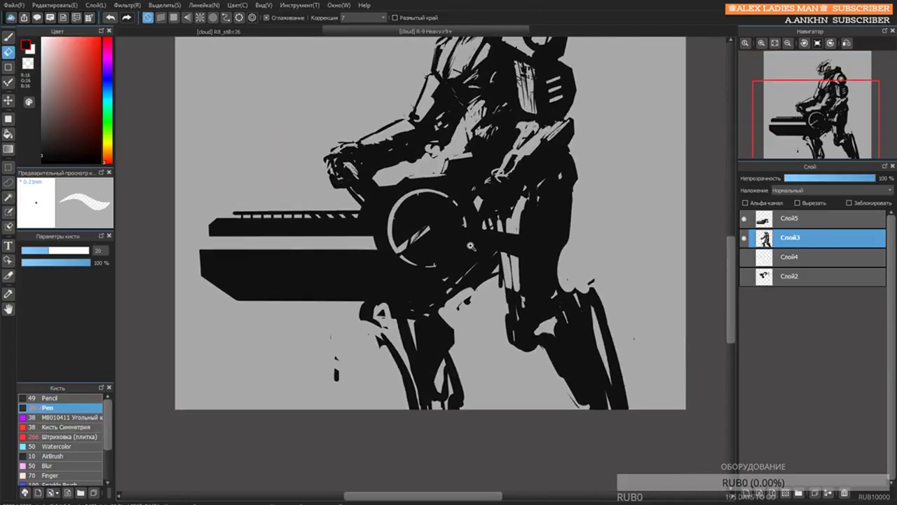
pyautogui.click(745, 220)
pyautogui.click(745, 219)
pyautogui.click(745, 219)
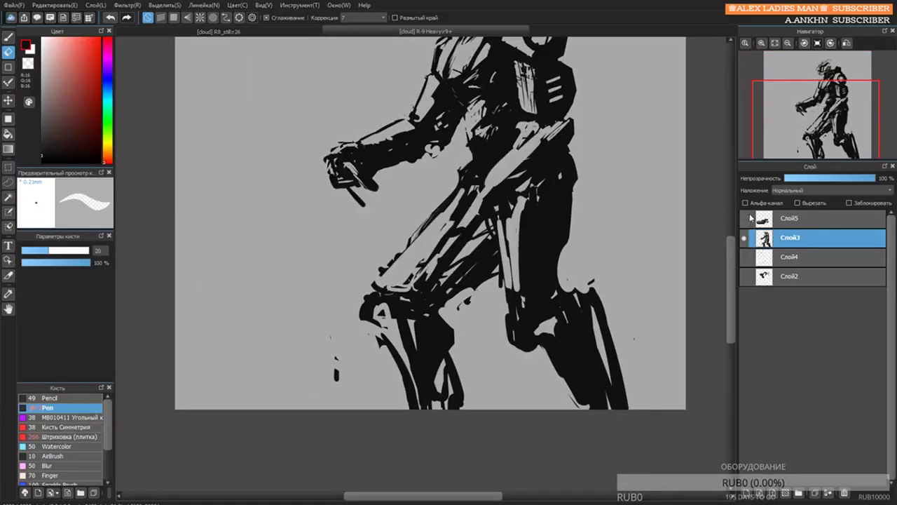
pyautogui.click(746, 220)
pyautogui.click(745, 220)
pyautogui.click(745, 220)
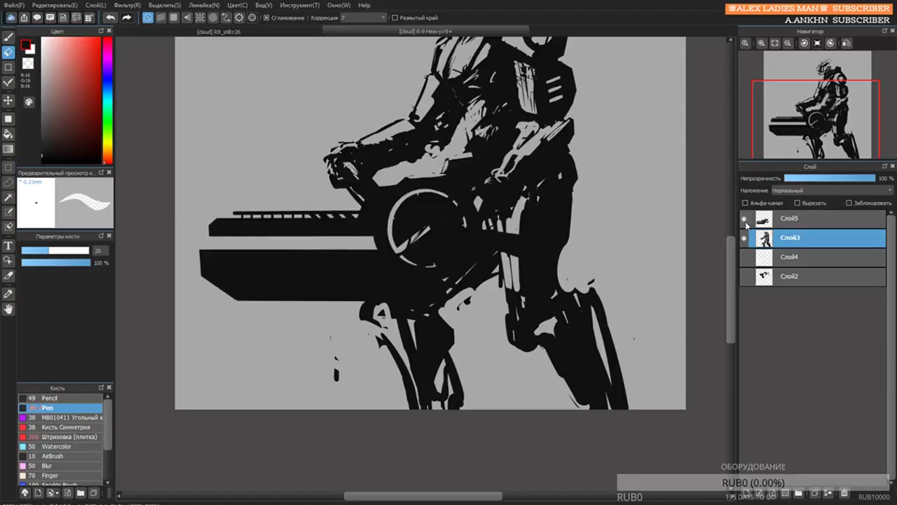
pyautogui.click(746, 220)
pyautogui.click(746, 220)
pyautogui.click(745, 220)
pyautogui.click(746, 220)
pyautogui.click(746, 221)
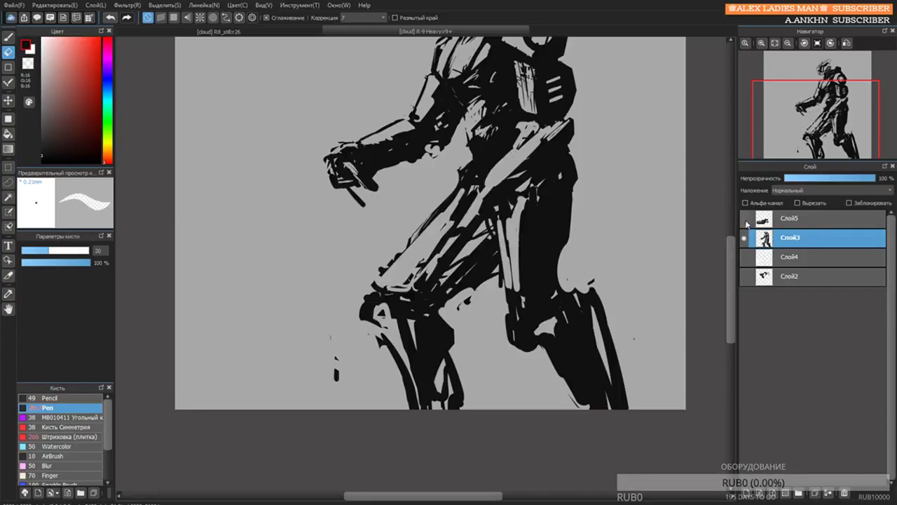
pyautogui.click(745, 220)
pyautogui.click(745, 220)
pyautogui.click(746, 220)
pyautogui.click(745, 220)
pyautogui.click(746, 220)
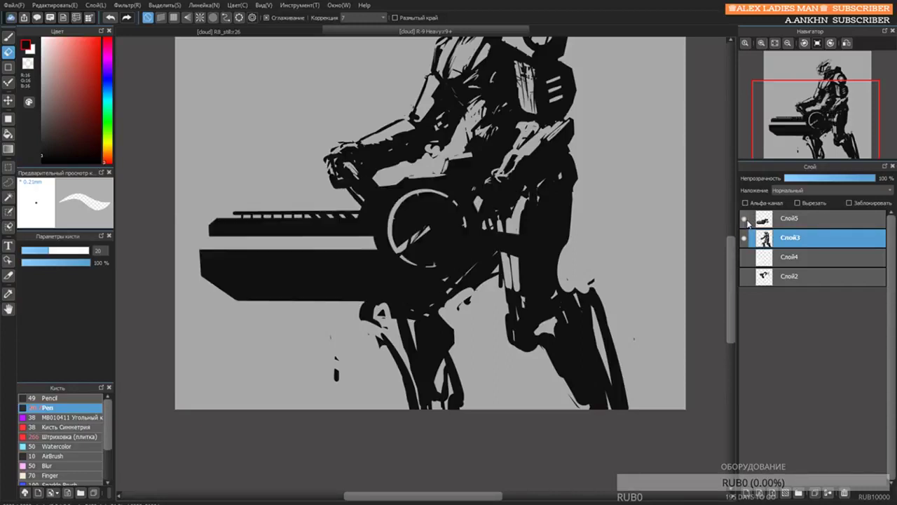
pyautogui.click(746, 220)
pyautogui.click(745, 220)
pyautogui.click(745, 220)
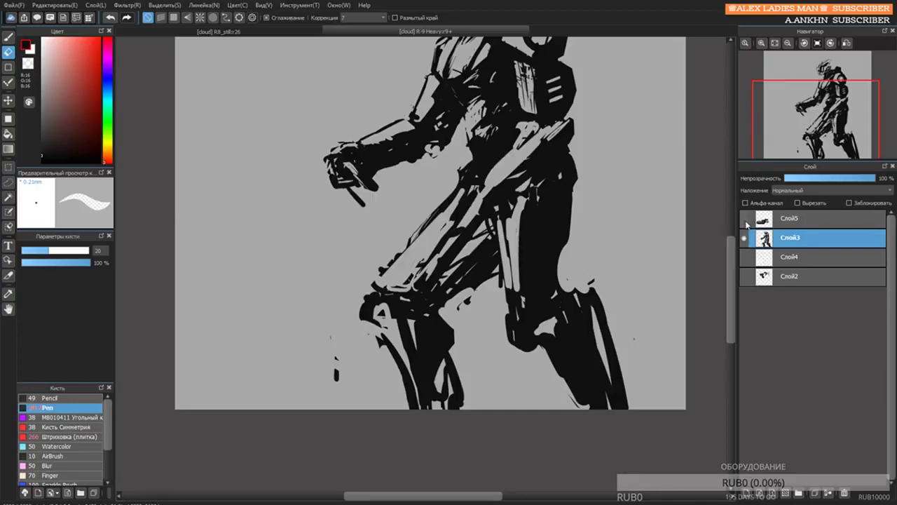
pyautogui.click(746, 220)
pyautogui.click(746, 220)
pyautogui.click(745, 220)
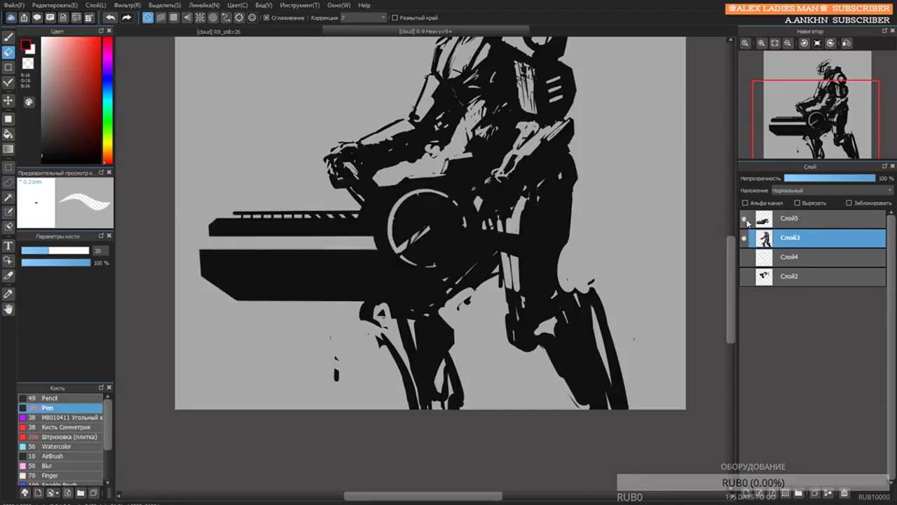
pyautogui.click(746, 220)
pyautogui.click(746, 220)
# On layer Слой5, erase a thin light edge where the front grip meets the gun body, with the eraser at 20 to 23.
pyautogui.press('b')
pyautogui.click(748, 218)
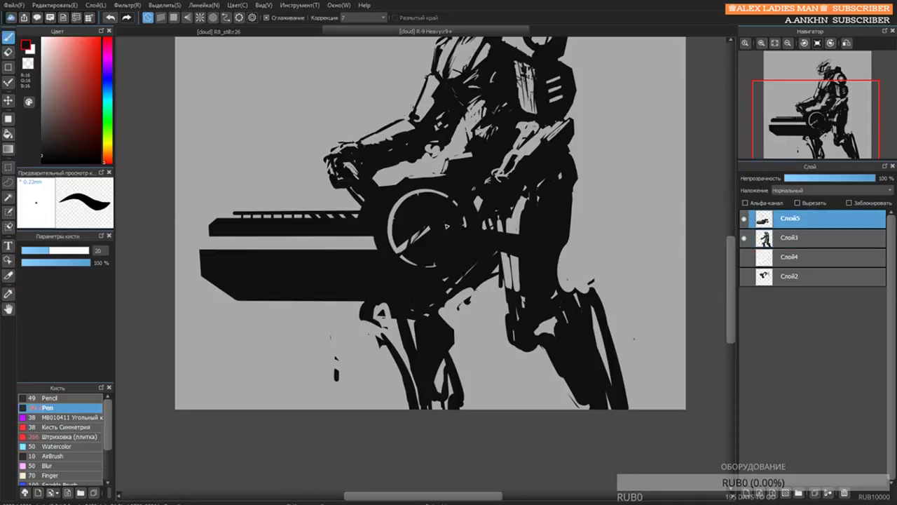
pyautogui.moveTo(445, 218); pyautogui.dragTo(437, 208)
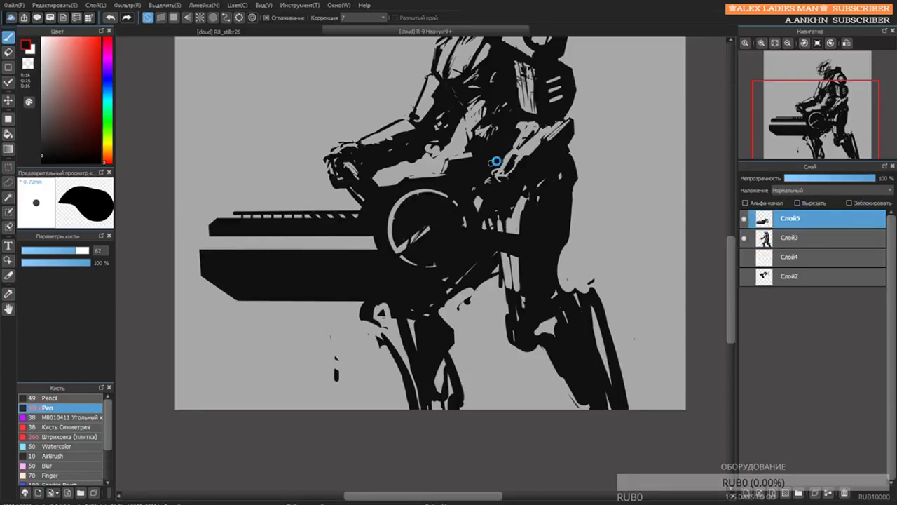
pyautogui.moveTo(517, 151)
pyautogui.mouseDown()
pyautogui.moveTo(492, 184)
pyautogui.moveTo(500, 176)
pyautogui.moveTo(514, 200)
pyautogui.moveTo(681, 217)
pyautogui.moveTo(677, 234)
pyautogui.mouseUp()
pyautogui.press('e')
pyautogui.moveTo(509, 264); pyautogui.dragTo(517, 278)
pyautogui.hotkey('ctrl', 'z')
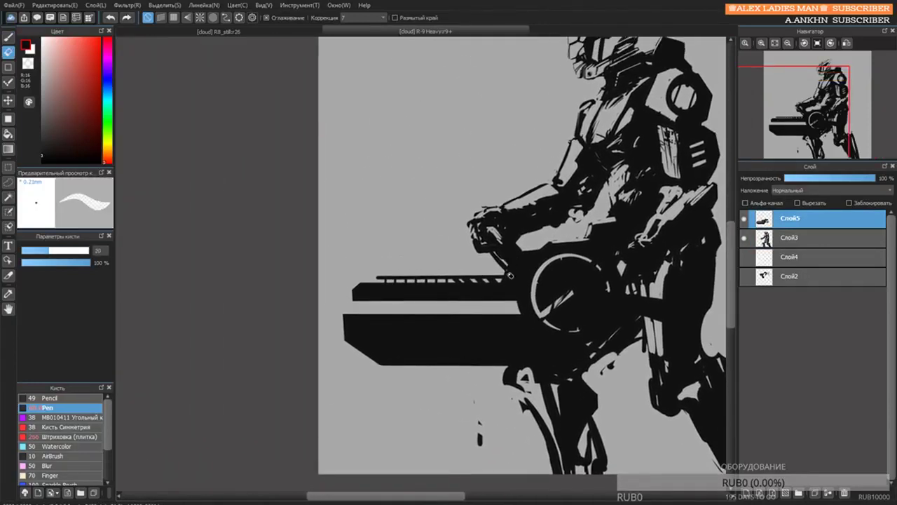
pyautogui.press(']')
pyautogui.scroll(1, 512, 267)
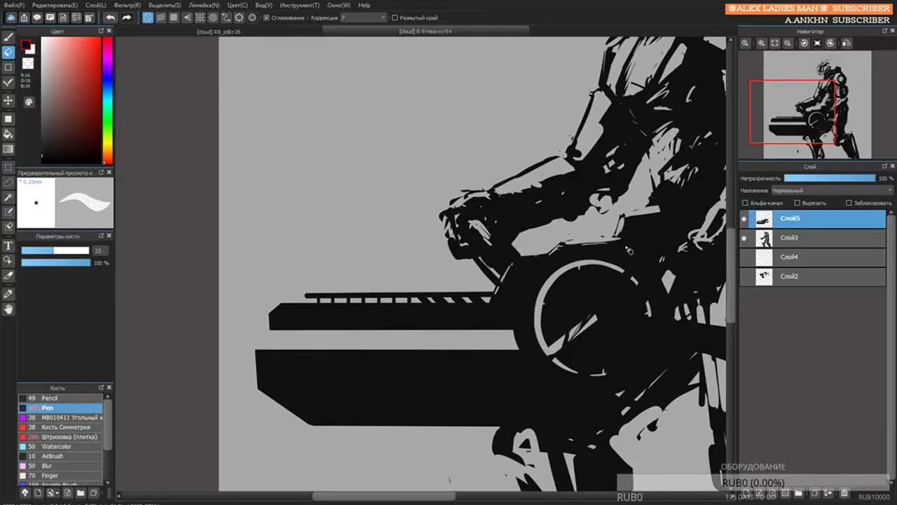
pyautogui.hotkey('ctrl', 'z')
pyautogui.press(']')
pyautogui.press(']')
pyautogui.press(']')
pyautogui.moveTo(563, 262); pyautogui.dragTo(531, 330)
pyautogui.hotkey('ctrl', 'z')
pyautogui.moveTo(564, 261); pyautogui.dragTo(531, 331)
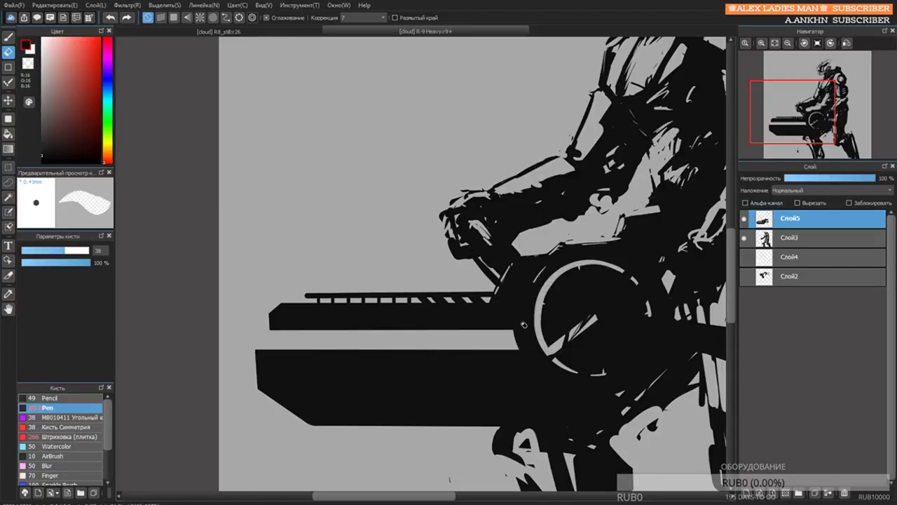
# Erase a thin curved line just in front of the gun's round drum with the eraser at 18, retrying the stroke until clean.
pyautogui.scroll(1, 537, 280)
pyautogui.press('[')
pyautogui.press('[')
pyautogui.press('[')
pyautogui.press('[')
pyautogui.moveTo(552, 259); pyautogui.dragTo(527, 350)
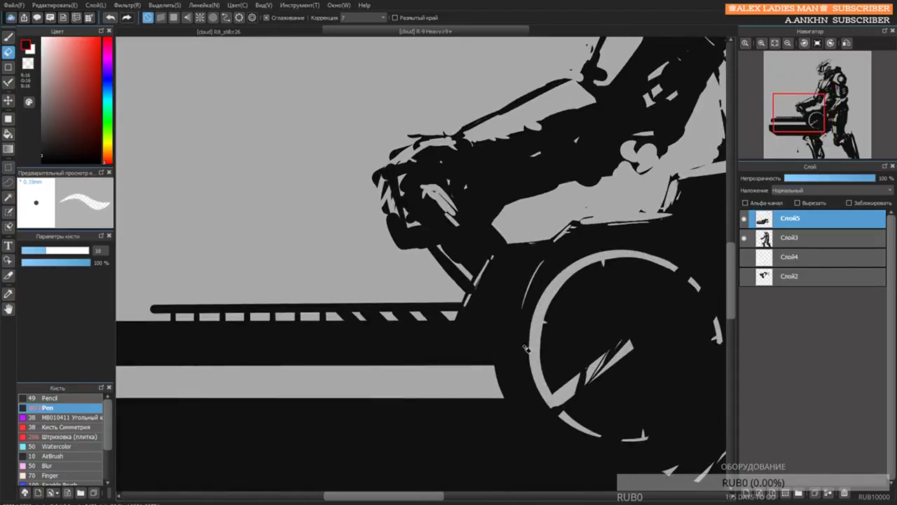
pyautogui.hotkey('ctrl', 'z')
pyautogui.moveTo(553, 258)
pyautogui.mouseDown()
pyautogui.moveTo(525, 379)
pyautogui.moveTo(516, 338)
pyautogui.moveTo(516, 359)
pyautogui.mouseUp()
pyautogui.hotkey('ctrl', 'z')
pyautogui.hotkey('ctrl', 'z')
pyautogui.hotkey('ctrl', 'z')
pyautogui.moveTo(542, 267)
pyautogui.mouseDown()
pyautogui.moveTo(522, 396)
pyautogui.moveTo(537, 295)
pyautogui.moveTo(520, 371)
pyautogui.mouseUp()
pyautogui.hotkey('ctrl', 'z')
pyautogui.scroll(-8, 537, 321)
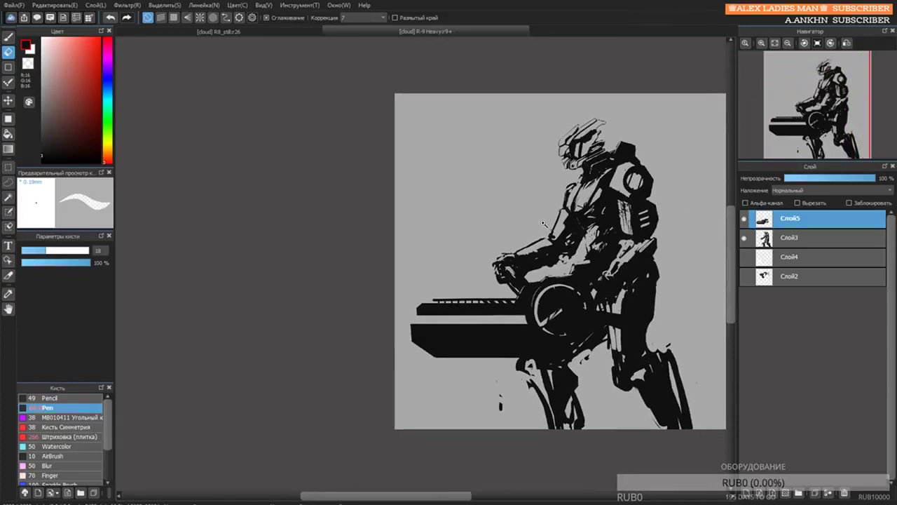
pyautogui.scroll(5, 532, 297)
pyautogui.hotkey('ctrl', 'z')
pyautogui.moveTo(550, 266); pyautogui.dragTo(524, 344)
pyautogui.hotkey('ctrl', 'z')
pyautogui.moveTo(545, 270); pyautogui.dragTo(527, 365)
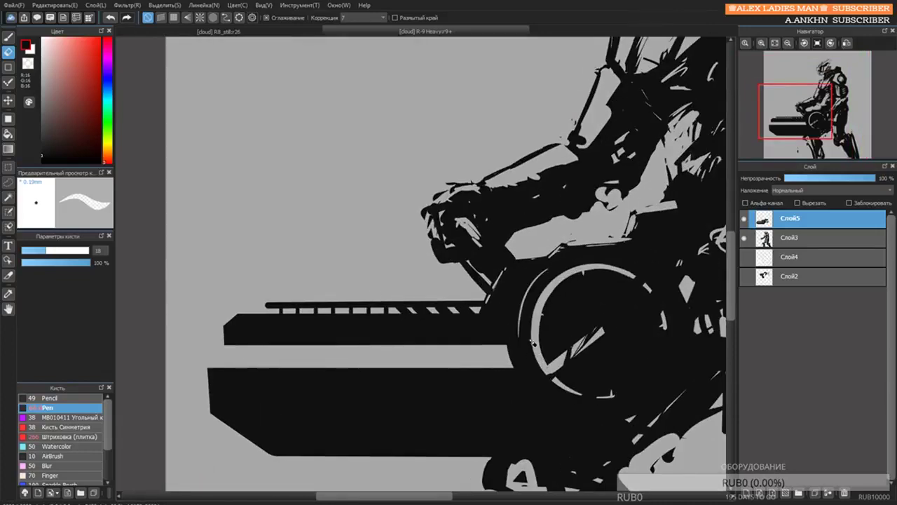
pyautogui.hotkey('ctrl', 'z')
pyautogui.moveTo(541, 275); pyautogui.dragTo(533, 362)
pyautogui.scroll(-6, 535, 301)
pyautogui.scroll(8, 535, 301)
pyautogui.hotkey('ctrl', 'z')
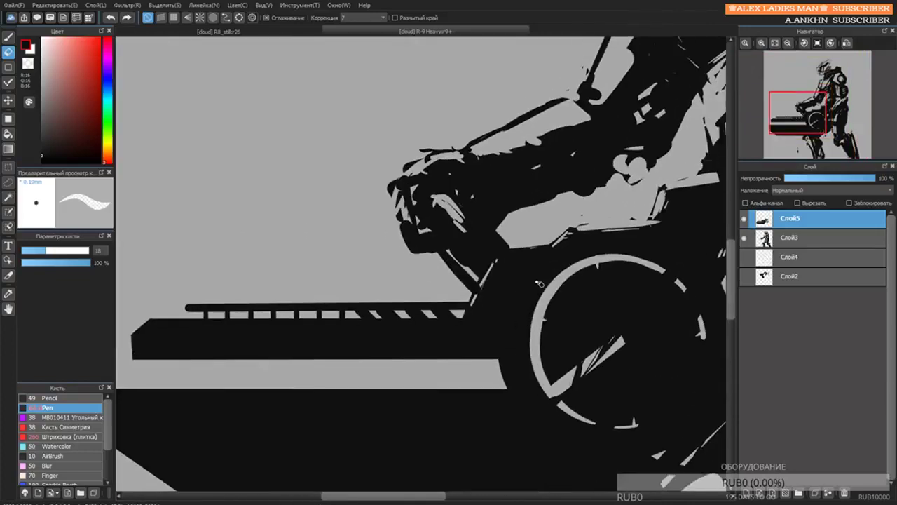
pyautogui.moveTo(552, 265); pyautogui.dragTo(520, 359)
pyautogui.hotkey('ctrl', 'z')
pyautogui.moveTo(550, 271); pyautogui.dragTo(518, 363)
pyautogui.hotkey('ctrl', 'z')
pyautogui.moveTo(544, 266); pyautogui.dragTo(520, 358)
pyautogui.hotkey('ctrl', 'z')
pyautogui.moveTo(543, 270); pyautogui.dragTo(517, 360)
pyautogui.scroll(-6, 538, 304)
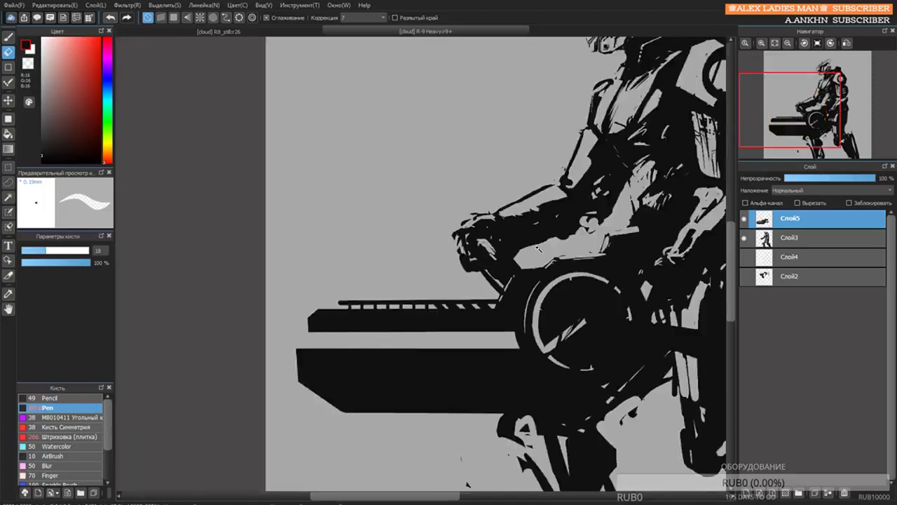
pyautogui.moveTo(549, 318); pyautogui.dragTo(526, 229)
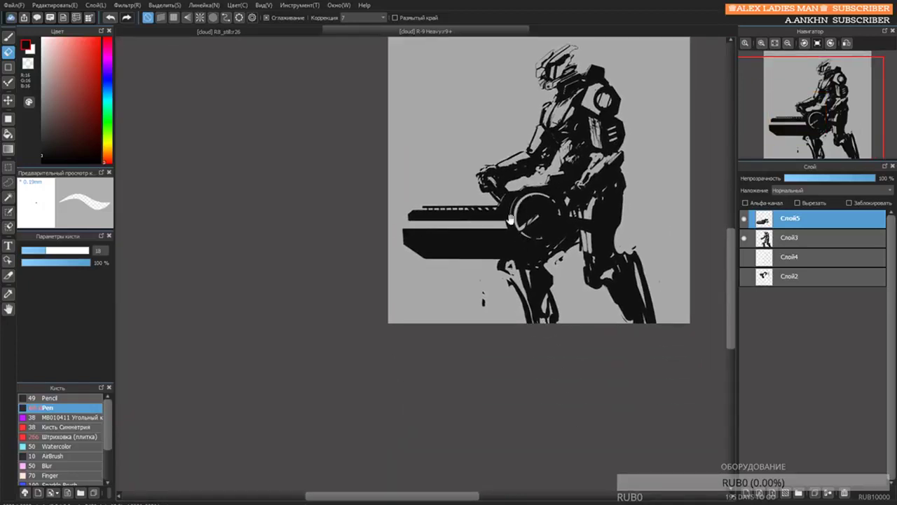
# Erase a small round hole near the lower barrel's front end and a larger one at its middle with the eraser at 358.
pyautogui.scroll(4, 509, 219)
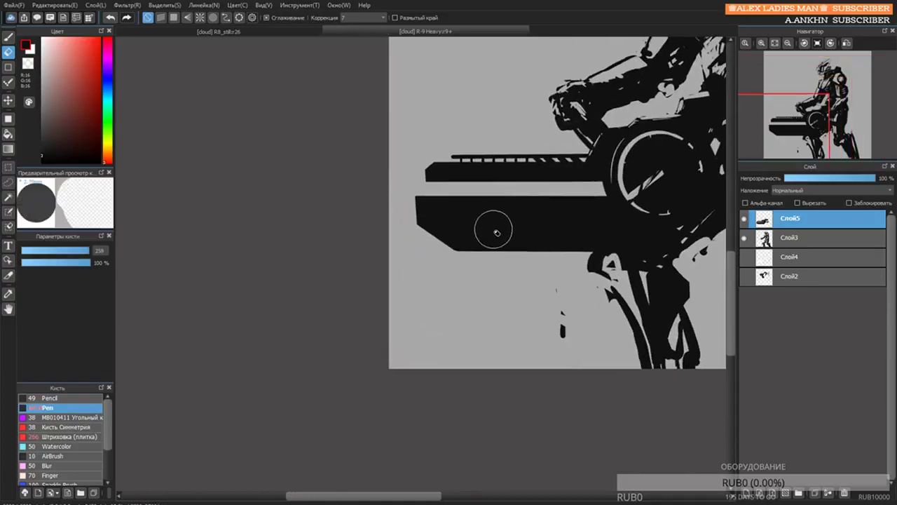
pyautogui.click(456, 223)
pyautogui.hotkey('ctrl', 'z')
pyautogui.click(456, 222)
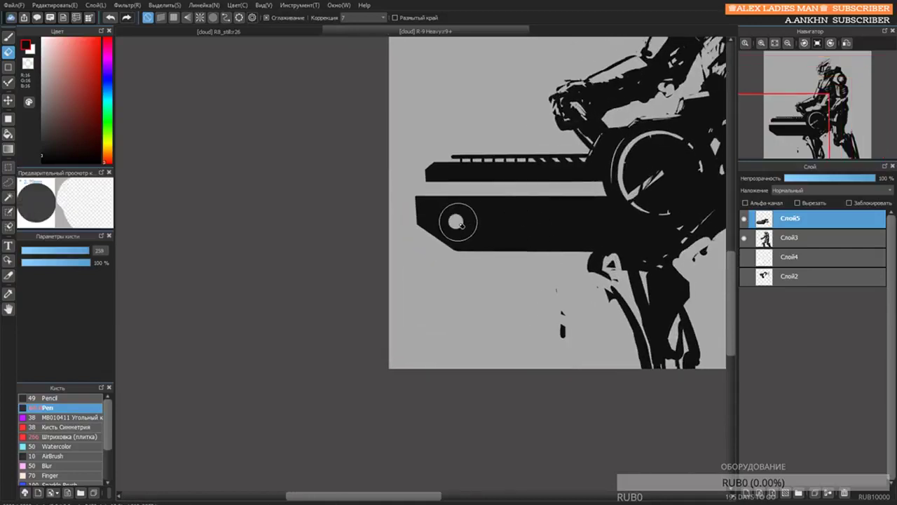
pyautogui.click(531, 220)
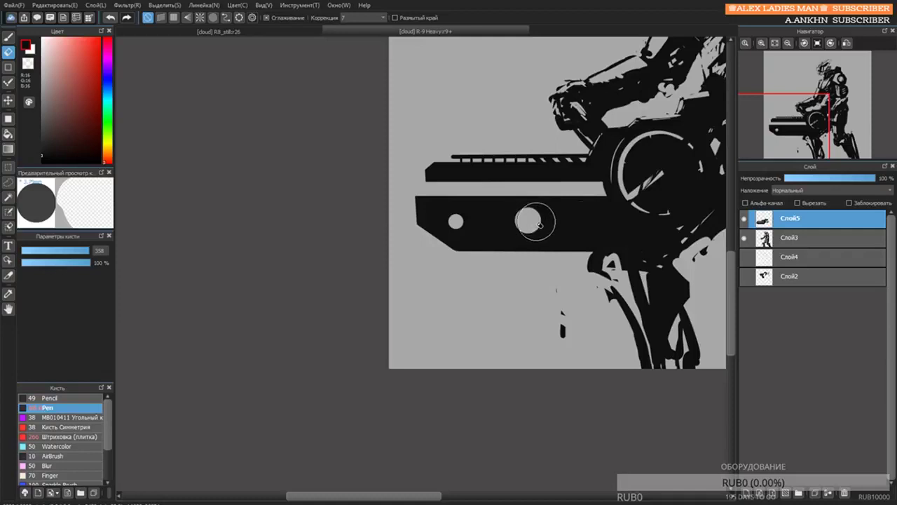
pyautogui.click(590, 219)
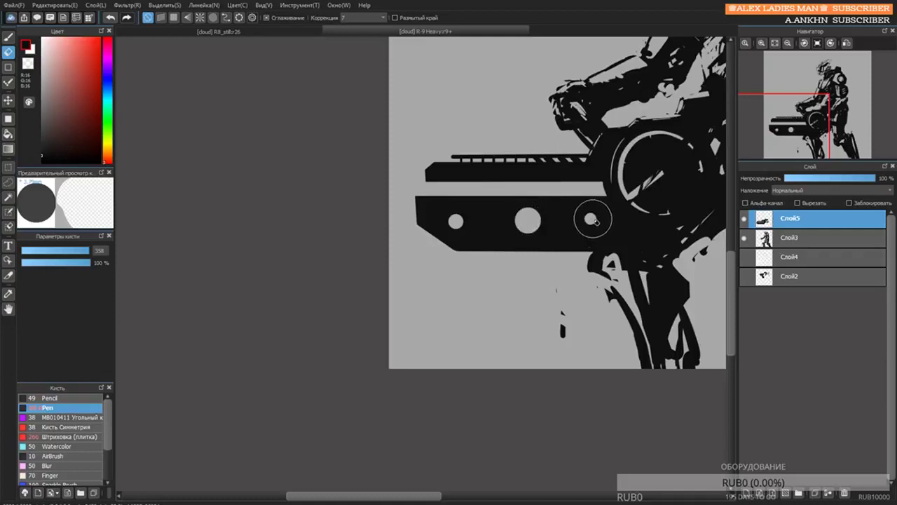
pyautogui.scroll(-3, 595, 191)
pyautogui.scroll(3, 595, 190)
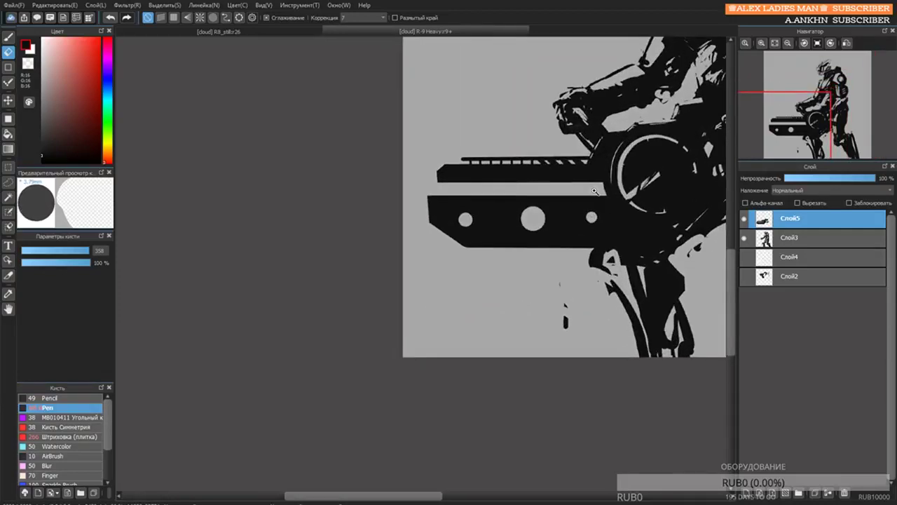
pyautogui.hotkey('ctrl', 'z')
pyautogui.press('[')
pyautogui.press('[')
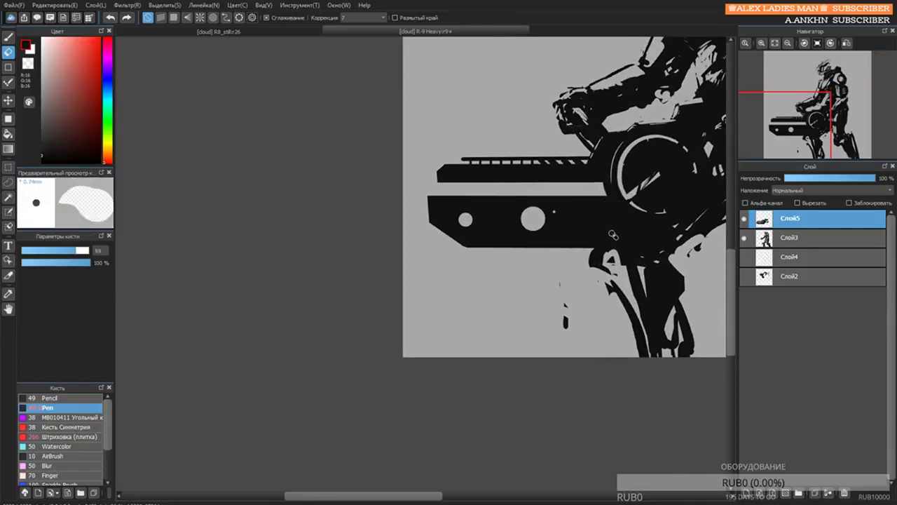
pyautogui.press('[')
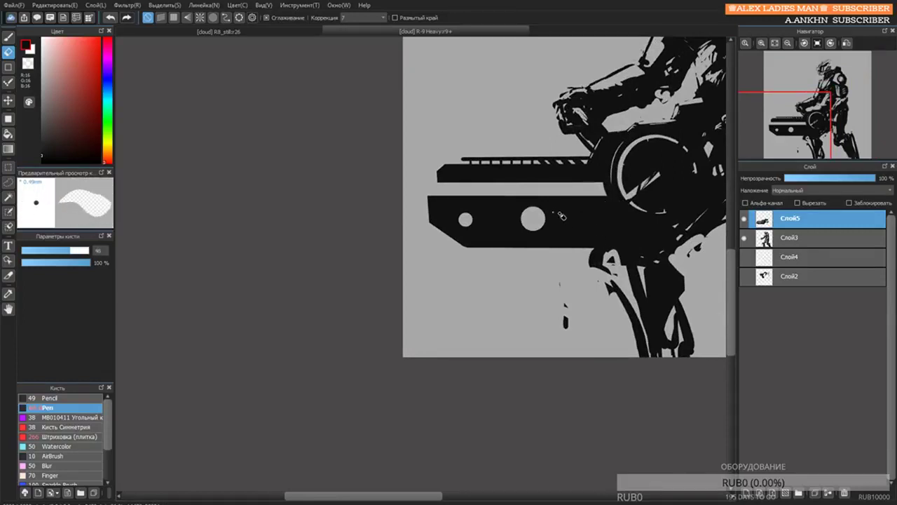
pyautogui.hotkey('ctrl', 'z')
pyautogui.press(']')
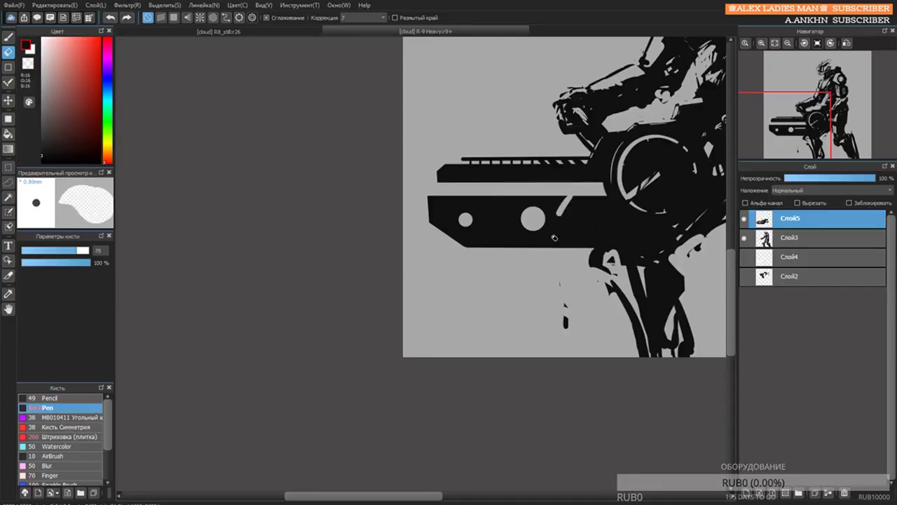
pyautogui.moveTo(562, 212)
pyautogui.mouseDown()
pyautogui.moveTo(556, 235)
pyautogui.moveTo(566, 211)
pyautogui.mouseUp()
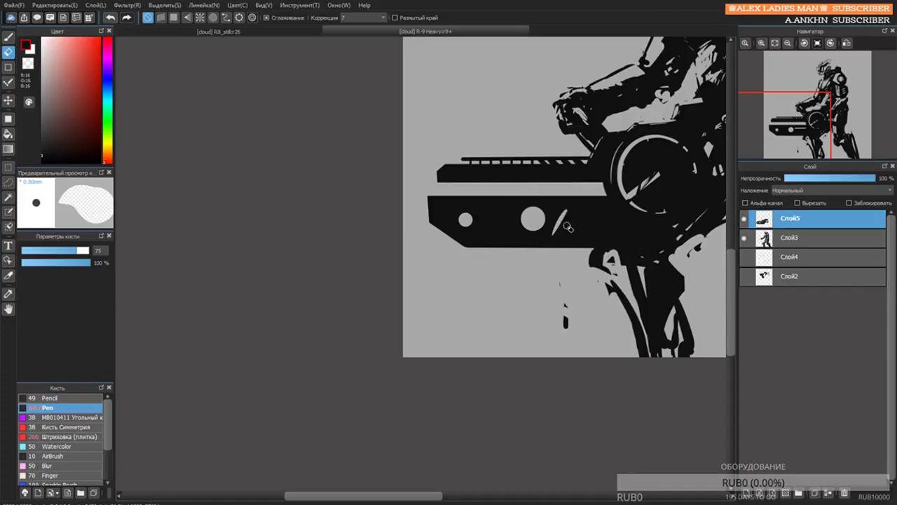
pyautogui.scroll(-5, 562, 204)
pyautogui.moveTo(591, 156); pyautogui.dragTo(543, 132)
# Erase a small third round hole near the rear of the lower barrel with the eraser at 291, replacing the first attempt.
pyautogui.scroll(3, 543, 133)
pyautogui.scroll(2, 537, 198)
pyautogui.scroll(3, 484, 209)
pyautogui.moveTo(439, 300)
pyautogui.mouseDown()
pyautogui.moveTo(478, 208)
pyautogui.moveTo(571, 197)
pyautogui.mouseUp()
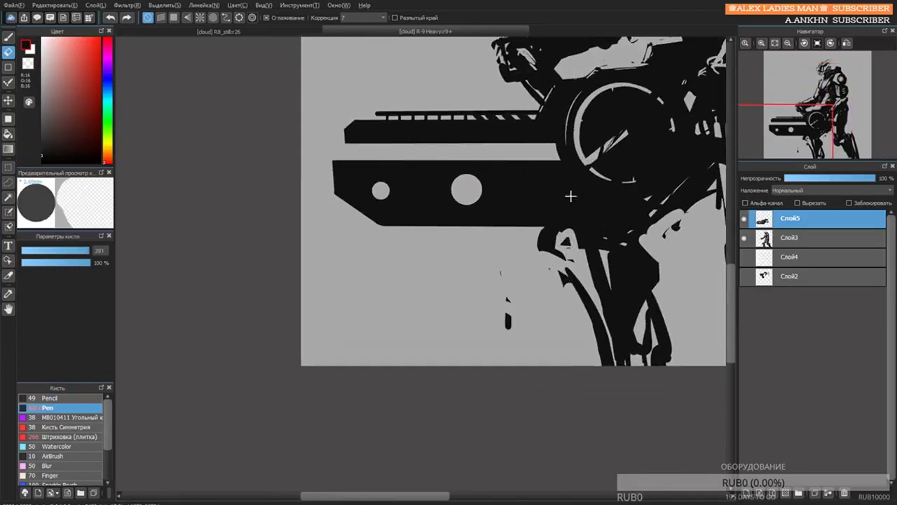
pyautogui.click(537, 190)
pyautogui.hotkey('ctrl', 'z')
pyautogui.click(537, 192)
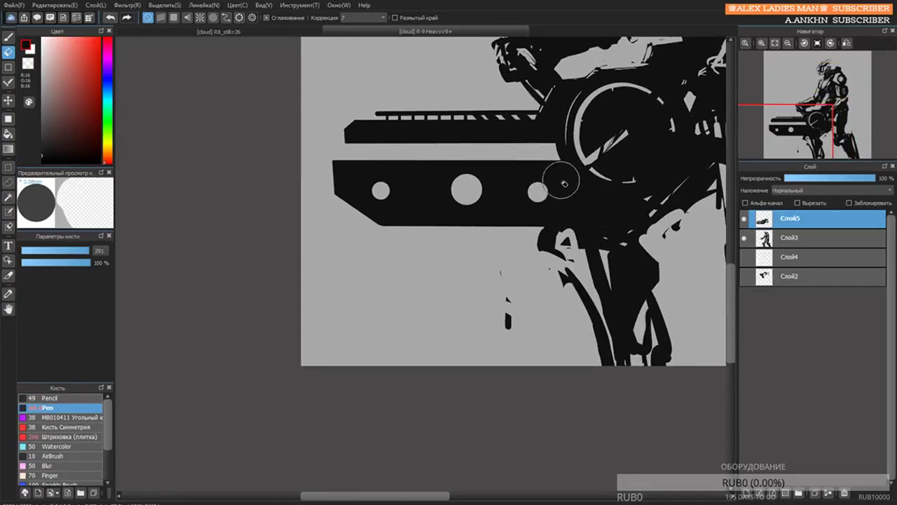
# Undo the three round holes in the lower barrel and erase one small hole close to its front end with the eraser at 291.
pyautogui.hotkey('ctrl', 'z')
pyautogui.hotkey('ctrl', 'z')
pyautogui.hotkey('ctrl', 'z')
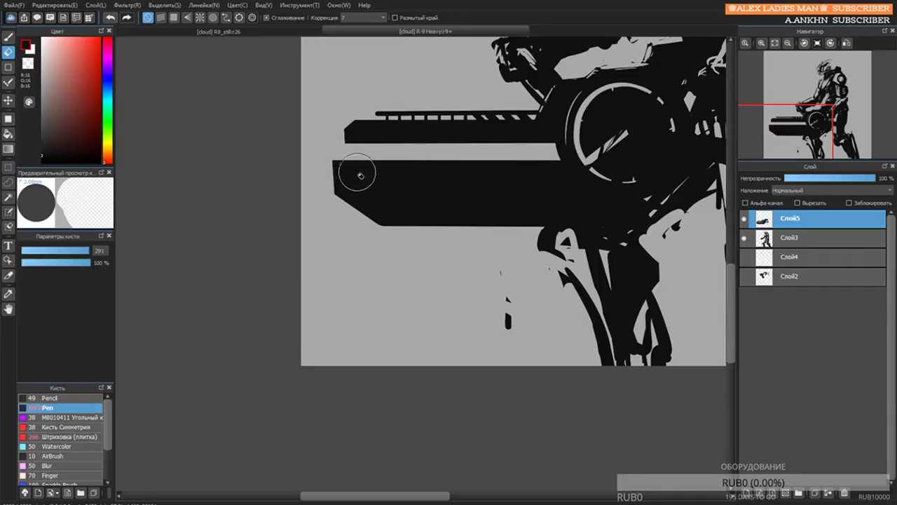
pyautogui.scroll(-3, 399, 184)
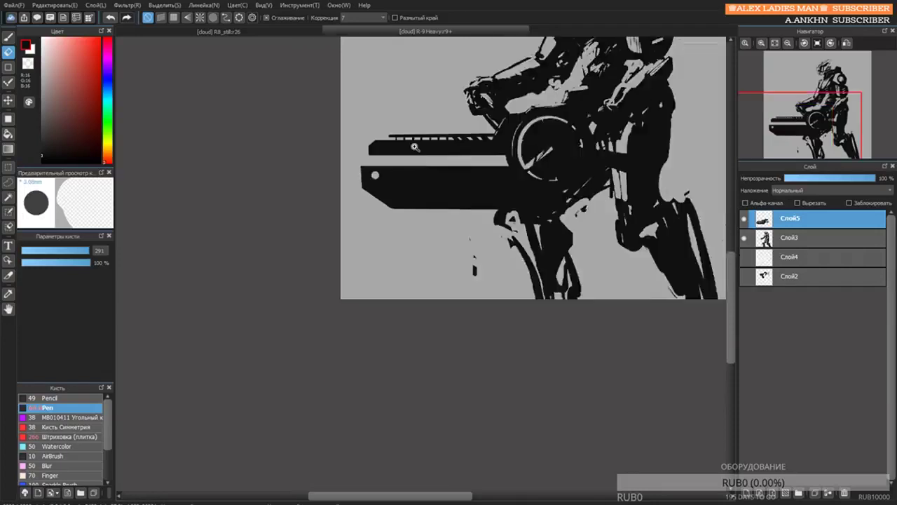
pyautogui.scroll(3, 411, 150)
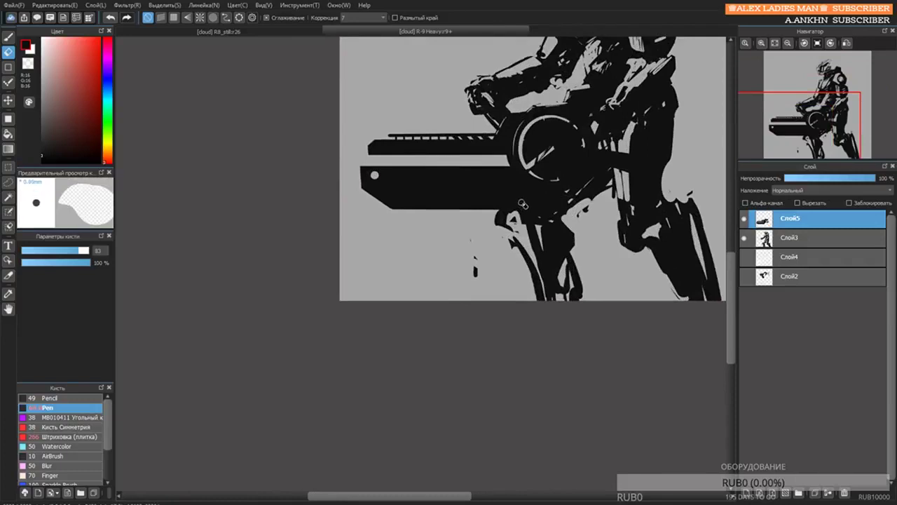
# Try an erased stroke on the gun body beneath the round drum with the eraser at 106.
pyautogui.hotkey('ctrl', 'z')
pyautogui.press(']')
pyautogui.moveTo(553, 204)
pyautogui.mouseDown()
pyautogui.moveTo(576, 206)
pyautogui.moveTo(584, 195)
pyautogui.mouseUp()
pyautogui.hotkey('ctrl', 'z')
# Hide Слой5 and, on Слой3, rework the front thigh's edge with the Pen at 67 and erase stray strokes around the knee.
pyautogui.click(743, 218)
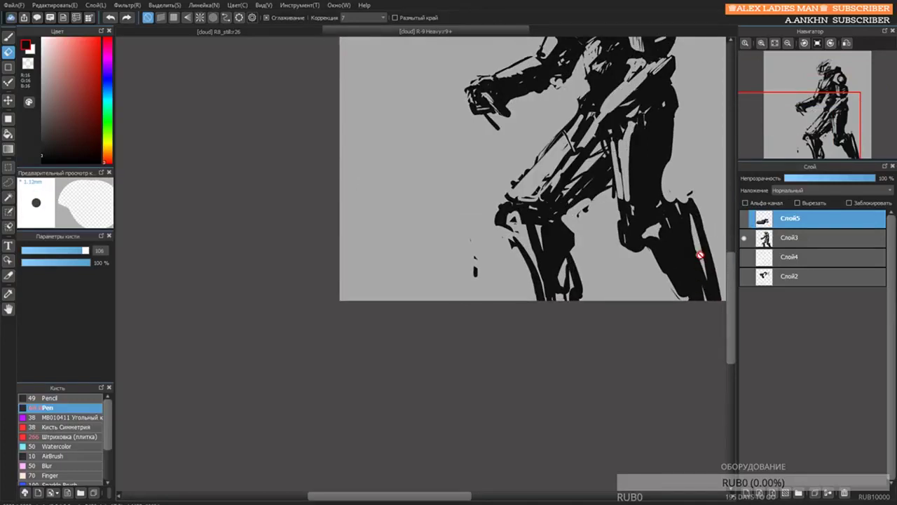
pyautogui.click(788, 238)
pyautogui.moveTo(594, 118); pyautogui.dragTo(583, 135)
pyautogui.press('b')
pyautogui.moveTo(505, 198); pyautogui.dragTo(494, 208)
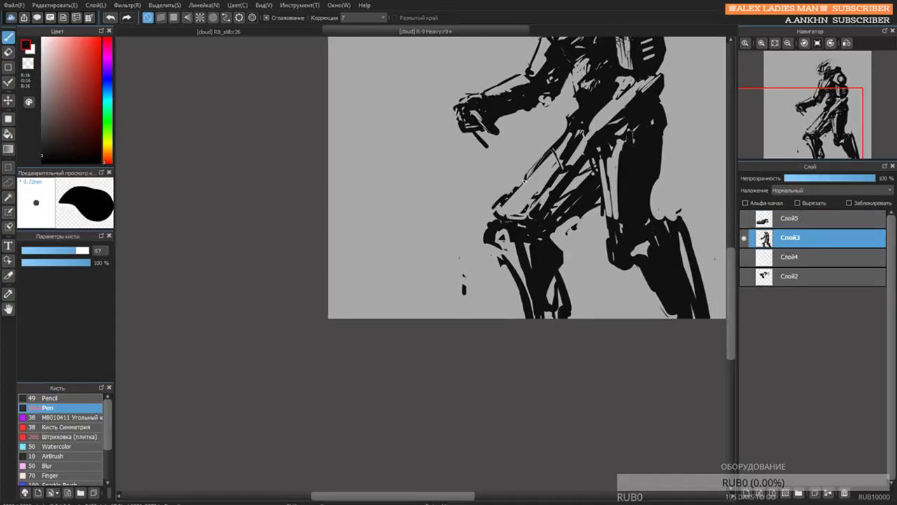
pyautogui.moveTo(556, 128)
pyautogui.mouseDown()
pyautogui.moveTo(513, 190)
pyautogui.moveTo(494, 189)
pyautogui.moveTo(500, 223)
pyautogui.moveTo(522, 222)
pyautogui.moveTo(481, 210)
pyautogui.moveTo(492, 228)
pyautogui.moveTo(527, 221)
pyautogui.mouseUp()
pyautogui.press('e')
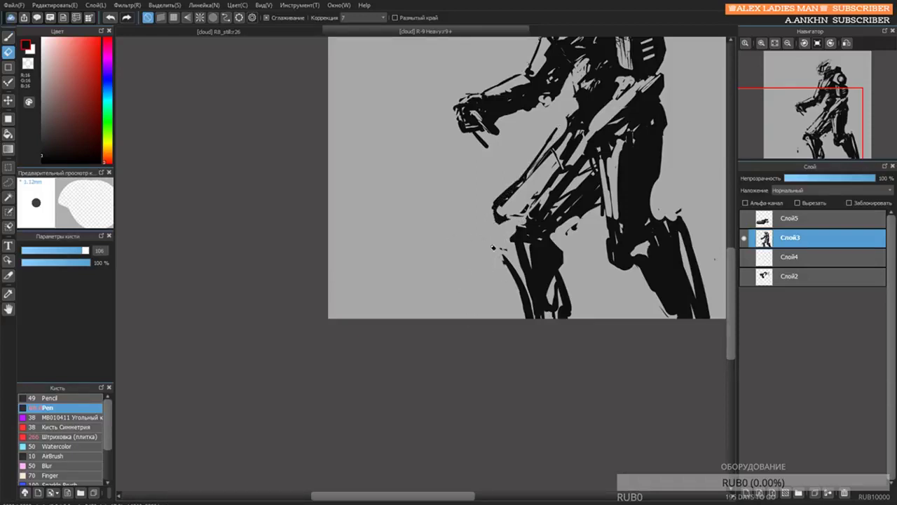
# Fill the front leg's knee and upper shin with solid black using the Pen at 153.
pyautogui.press('b')
pyautogui.moveTo(501, 250)
pyautogui.mouseDown()
pyautogui.moveTo(522, 252)
pyautogui.moveTo(510, 252)
pyautogui.moveTo(515, 243)
pyautogui.moveTo(517, 285)
pyautogui.moveTo(515, 256)
pyautogui.moveTo(527, 242)
pyautogui.moveTo(520, 284)
pyautogui.mouseUp()
pyautogui.press(']')
pyautogui.press(']')
pyautogui.press(']')
pyautogui.press('e')
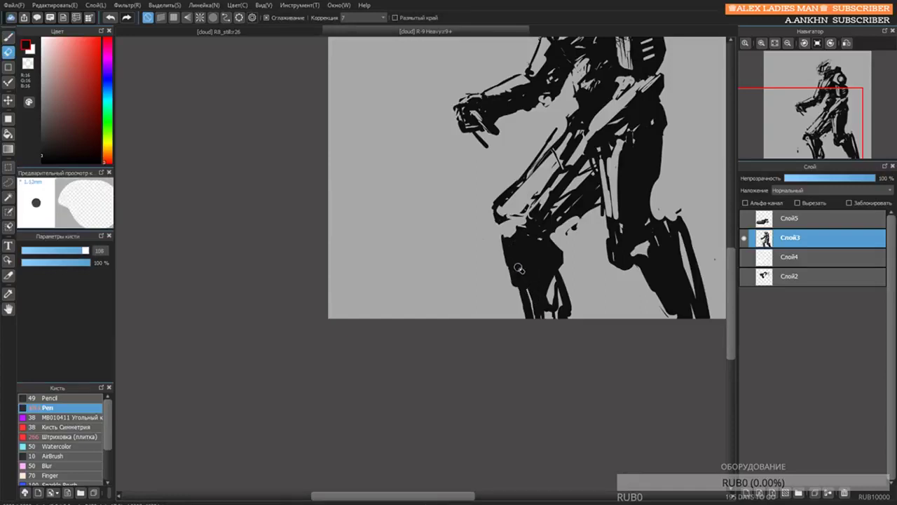
# Fill the front thigh black with the Pen at 153 and carve its underside and inner knee contour with the eraser at 106.
pyautogui.press('b')
pyautogui.moveTo(506, 214)
pyautogui.mouseDown()
pyautogui.moveTo(564, 162)
pyautogui.moveTo(569, 203)
pyautogui.moveTo(589, 154)
pyautogui.mouseUp()
pyautogui.press('e')
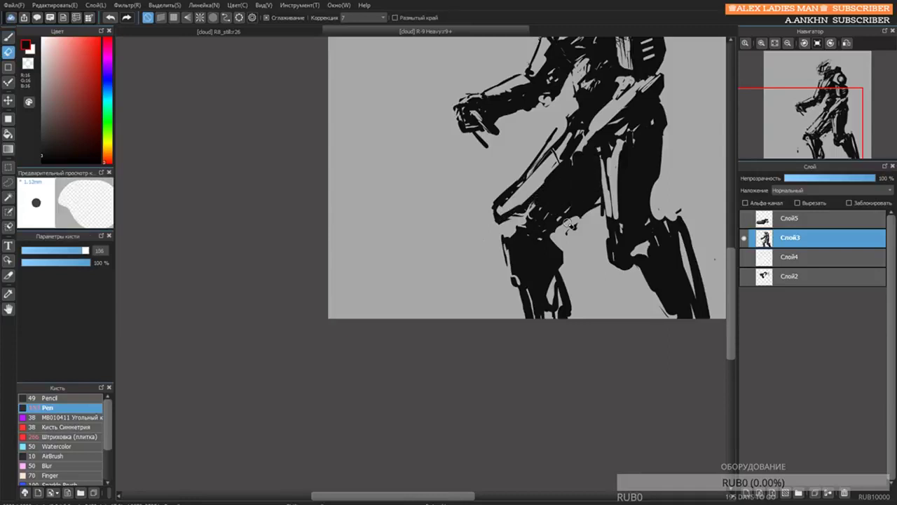
pyautogui.moveTo(571, 207)
pyautogui.mouseDown()
pyautogui.moveTo(564, 228)
pyautogui.moveTo(550, 211)
pyautogui.moveTo(592, 205)
pyautogui.mouseUp()
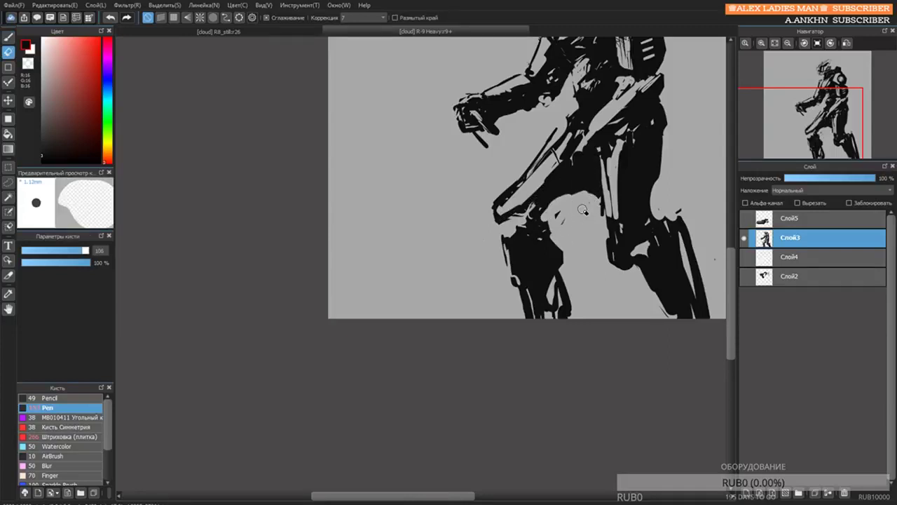
pyautogui.press('b')
pyautogui.moveTo(557, 202)
pyautogui.mouseDown()
pyautogui.moveTo(542, 218)
pyautogui.moveTo(577, 185)
pyautogui.moveTo(534, 212)
pyautogui.moveTo(569, 189)
pyautogui.mouseUp()
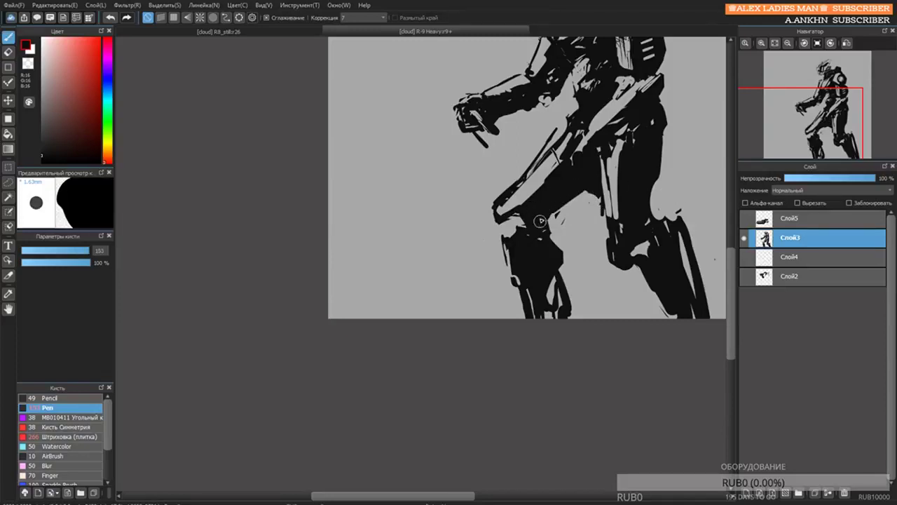
pyautogui.press('e')
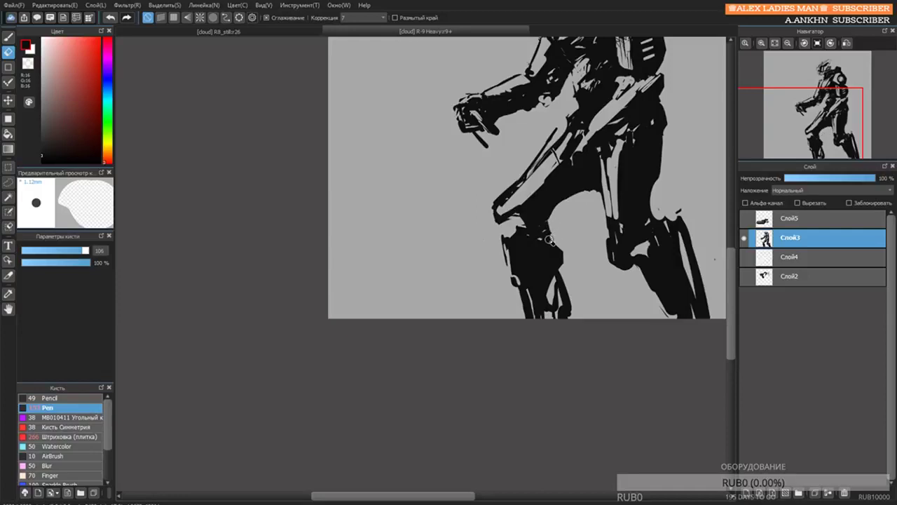
pyautogui.press('b')
pyautogui.moveTo(559, 238); pyautogui.dragTo(568, 263)
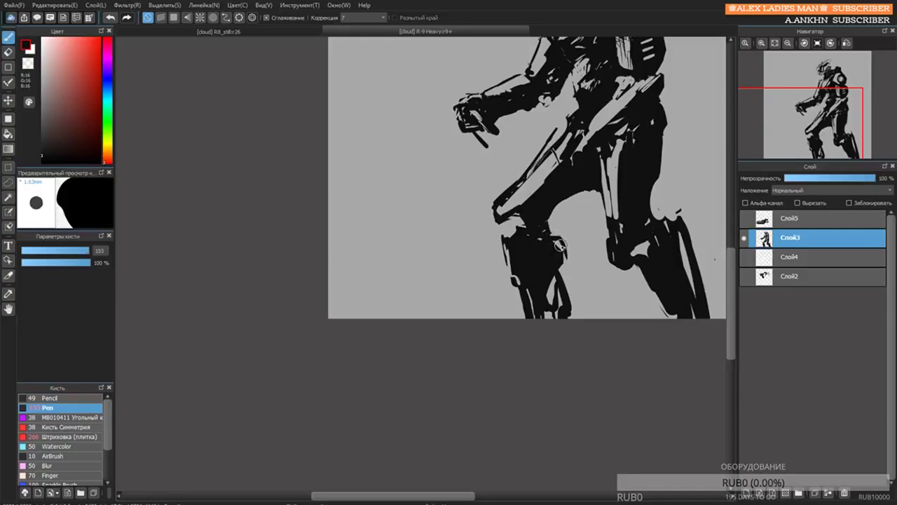
# Erase the whole front leg from the hip down on Слой3 with the eraser at 427.
pyautogui.moveTo(627, 191); pyautogui.dragTo(591, 186)
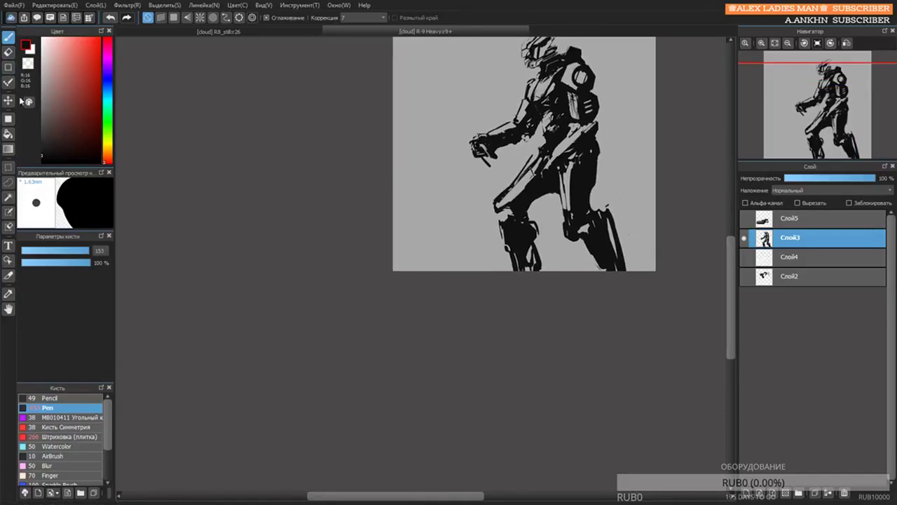
pyautogui.press('e')
pyautogui.moveTo(506, 209)
pyautogui.mouseDown()
pyautogui.moveTo(529, 274)
pyautogui.moveTo(509, 195)
pyautogui.moveTo(533, 199)
pyautogui.moveTo(531, 174)
pyautogui.moveTo(532, 270)
pyautogui.mouseUp()
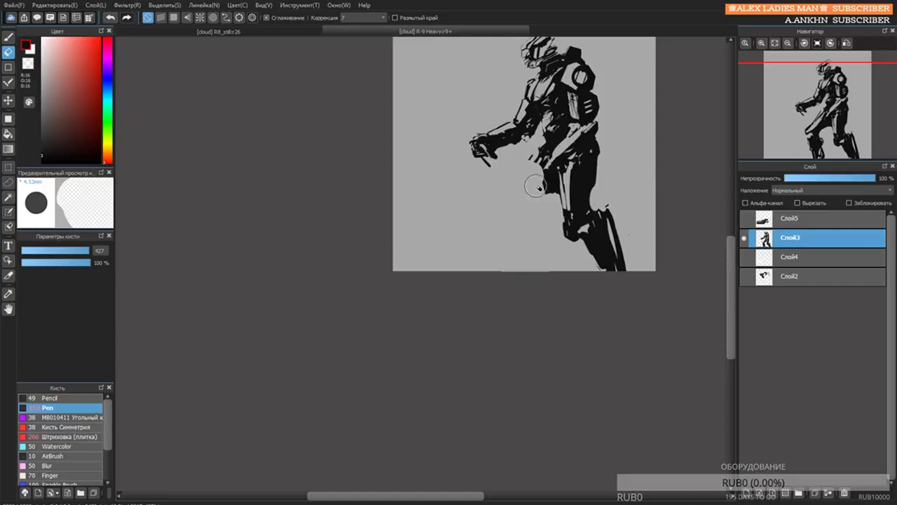
# Lasso the whole rear leg from the hip down, replacing the first narrow selection, paste a copy on a new layer, and clear the selection.
pyautogui.click(7, 182)
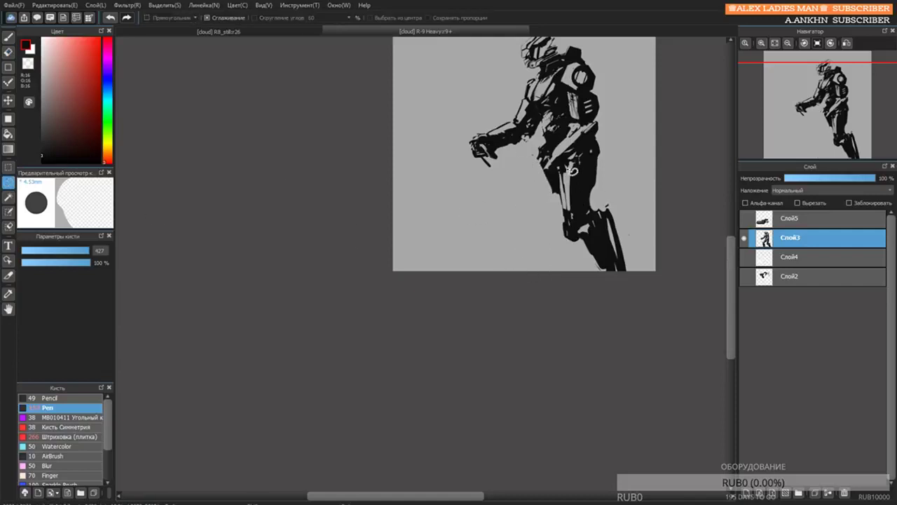
pyautogui.moveTo(572, 168)
pyautogui.mouseDown()
pyautogui.moveTo(543, 211)
pyautogui.moveTo(642, 255)
pyautogui.moveTo(586, 153)
pyautogui.moveTo(569, 160)
pyautogui.moveTo(545, 213)
pyautogui.moveTo(641, 270)
pyautogui.moveTo(571, 156)
pyautogui.mouseUp()
pyautogui.hotkey('ctrl', 'd')
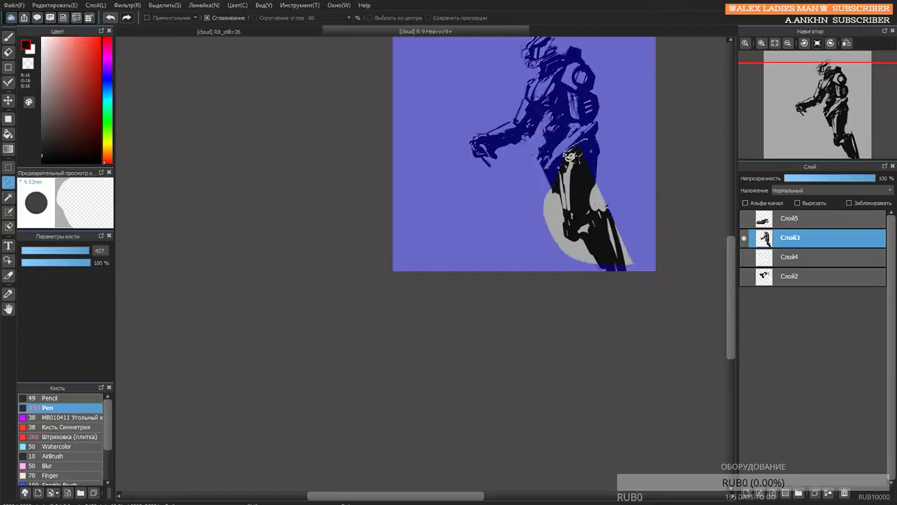
pyautogui.moveTo(536, 214)
pyautogui.mouseDown()
pyautogui.moveTo(643, 264)
pyautogui.moveTo(650, 224)
pyautogui.moveTo(612, 149)
pyautogui.mouseUp()
pyautogui.hotkey('ctrl', 'c')
pyautogui.hotkey('ctrl', 'v')
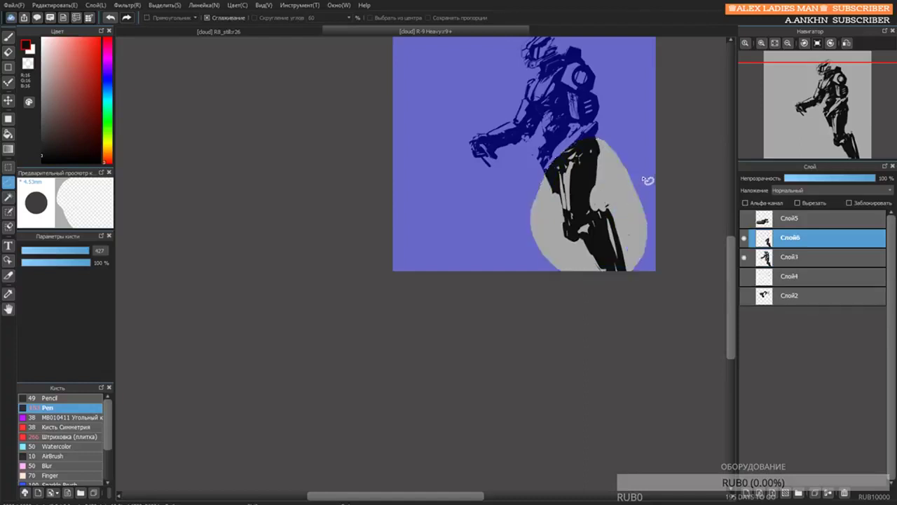
pyautogui.hotkey('ctrl', 'd')
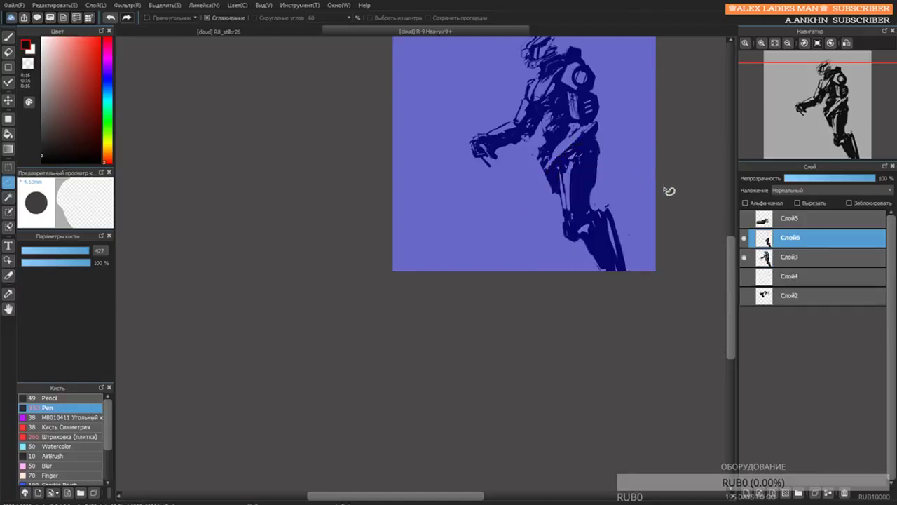
pyautogui.hotkey('ctrl', 'd')
# Rotate and move the copied leg forward as the front leg, and clean up its top where it meets the hip.
pyautogui.hotkey('ctrl', 't')
pyautogui.moveTo(641, 96); pyautogui.dragTo(665, 138)
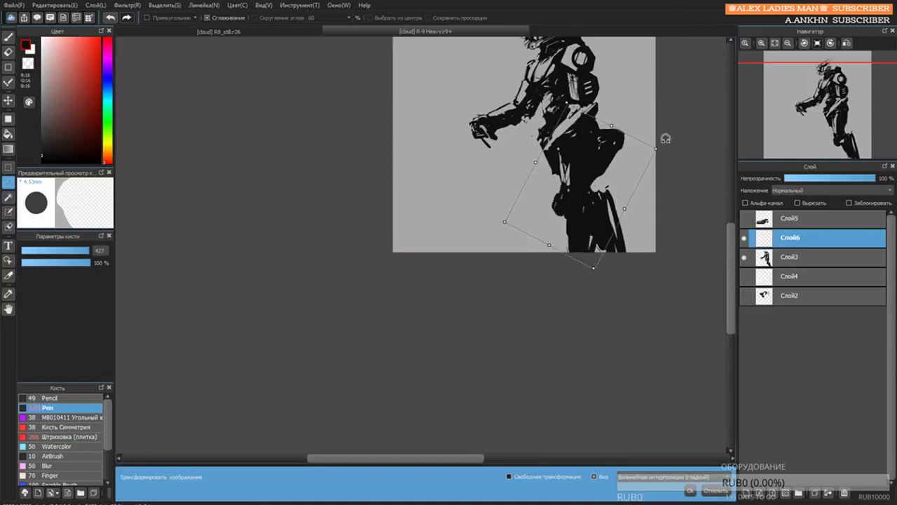
pyautogui.moveTo(615, 162); pyautogui.dragTo(615, 127)
pyautogui.moveTo(529, 173); pyautogui.dragTo(539, 162)
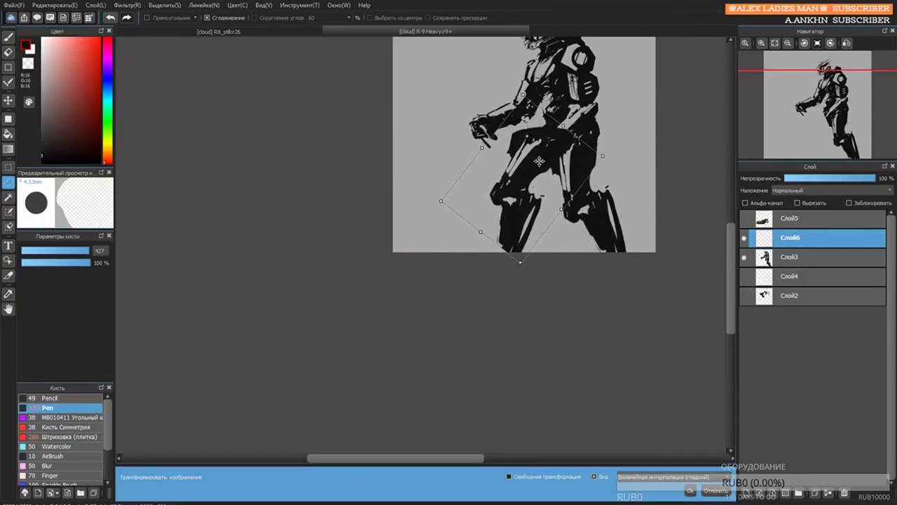
pyautogui.moveTo(620, 120); pyautogui.dragTo(621, 153)
pyautogui.moveTo(560, 155)
pyautogui.mouseDown()
pyautogui.moveTo(569, 151)
pyautogui.moveTo(554, 153)
pyautogui.mouseUp()
pyautogui.press('Return')
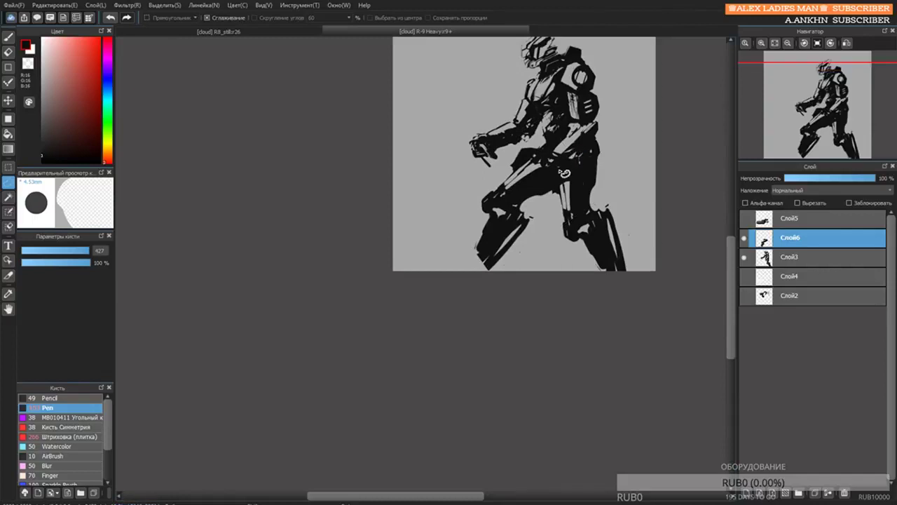
pyautogui.press('e')
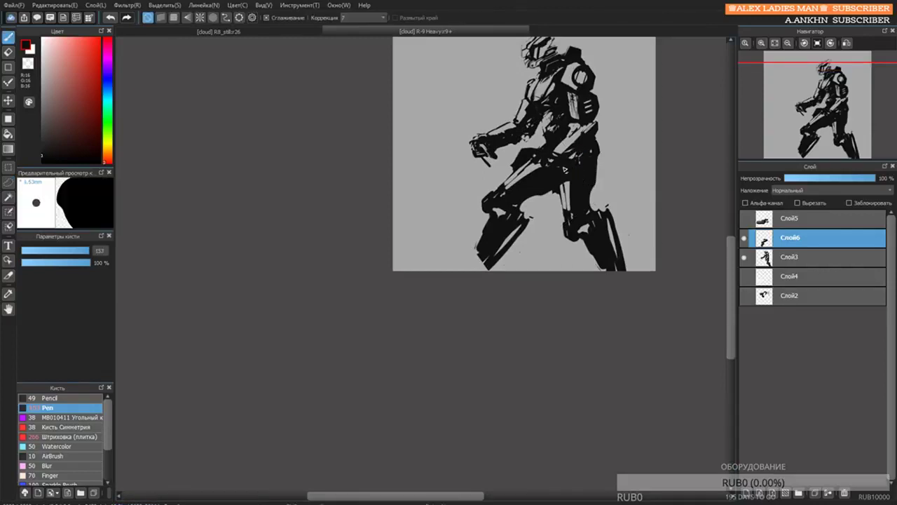
pyautogui.moveTo(603, 178)
pyautogui.mouseDown()
pyautogui.moveTo(605, 197)
pyautogui.moveTo(527, 144)
pyautogui.mouseUp()
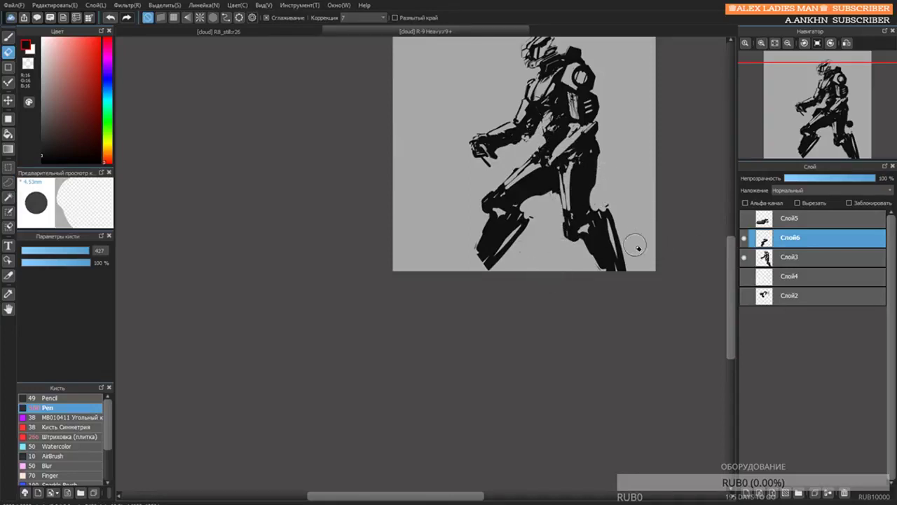
# Lasso the copied leg's shin, rotate it to nearly vertical, and fit it under the front knee.
pyautogui.click(8, 182)
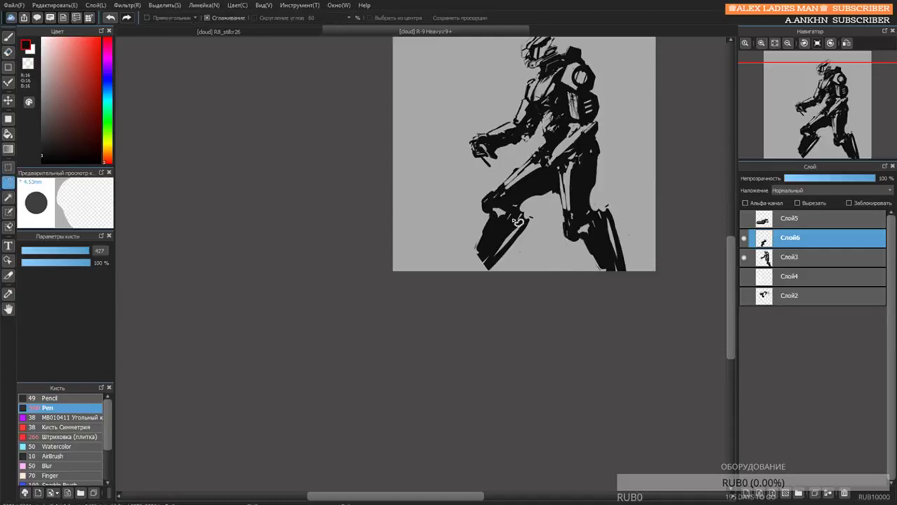
pyautogui.moveTo(501, 213)
pyautogui.mouseDown()
pyautogui.moveTo(465, 253)
pyautogui.moveTo(523, 290)
pyautogui.moveTo(554, 244)
pyautogui.moveTo(543, 212)
pyautogui.moveTo(500, 210)
pyautogui.mouseUp()
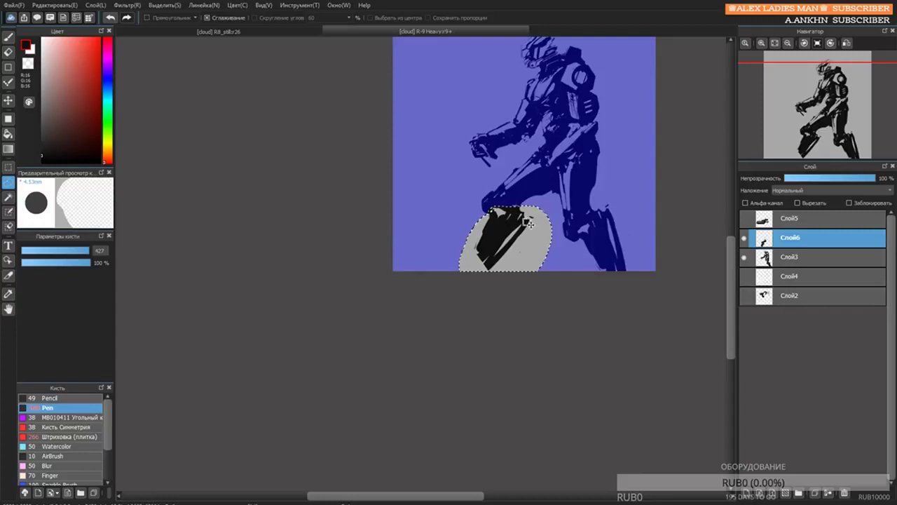
pyautogui.hotkey('ctrl', 't')
pyautogui.moveTo(581, 172); pyautogui.dragTo(519, 131)
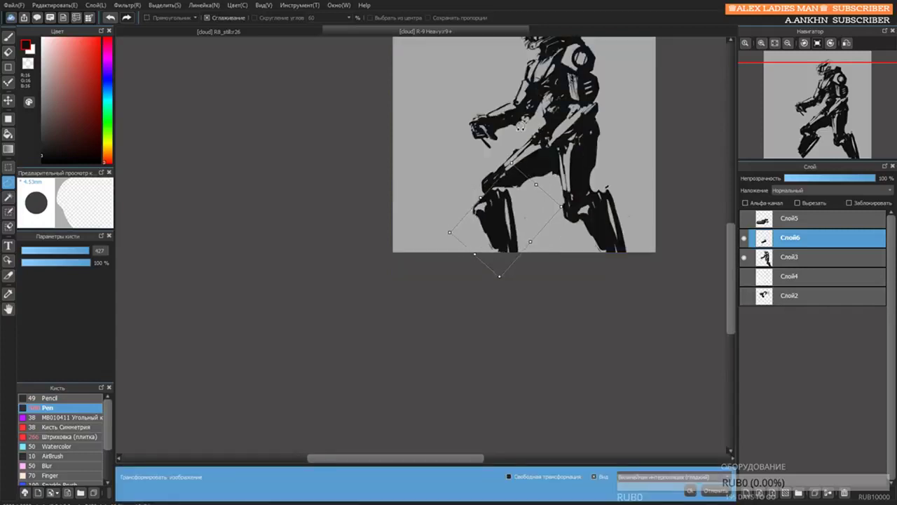
pyautogui.moveTo(495, 223); pyautogui.dragTo(520, 230)
pyautogui.moveTo(544, 182); pyautogui.dragTo(526, 225)
pyautogui.press('Return')
pyautogui.scroll(2, 538, 162)
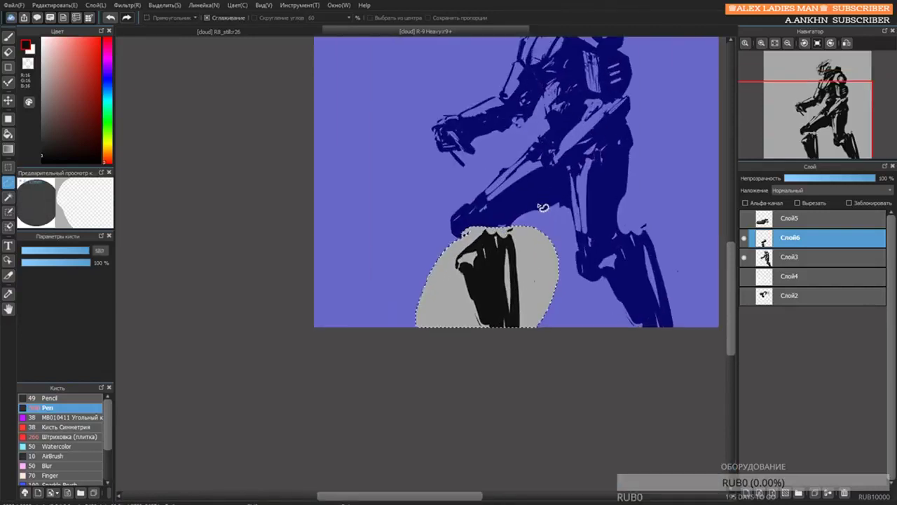
# Fill the gap at the front knee joint and the light patch on the upper shin with the Pen at 136.
pyautogui.press('b')
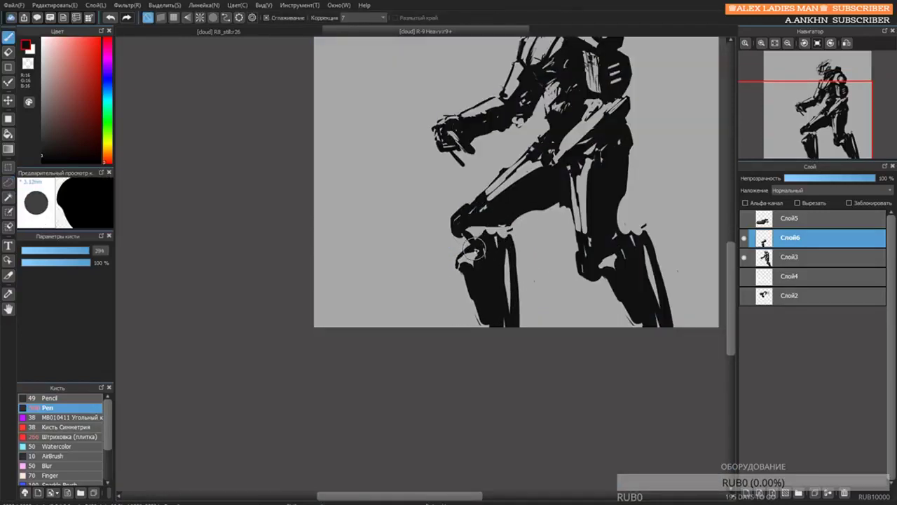
pyautogui.press('[')
pyautogui.press('[')
pyautogui.press('[')
pyautogui.press('[')
pyautogui.press('[')
pyautogui.press('[')
pyautogui.moveTo(464, 231)
pyautogui.mouseDown()
pyautogui.moveTo(467, 238)
pyautogui.moveTo(478, 230)
pyautogui.mouseUp()
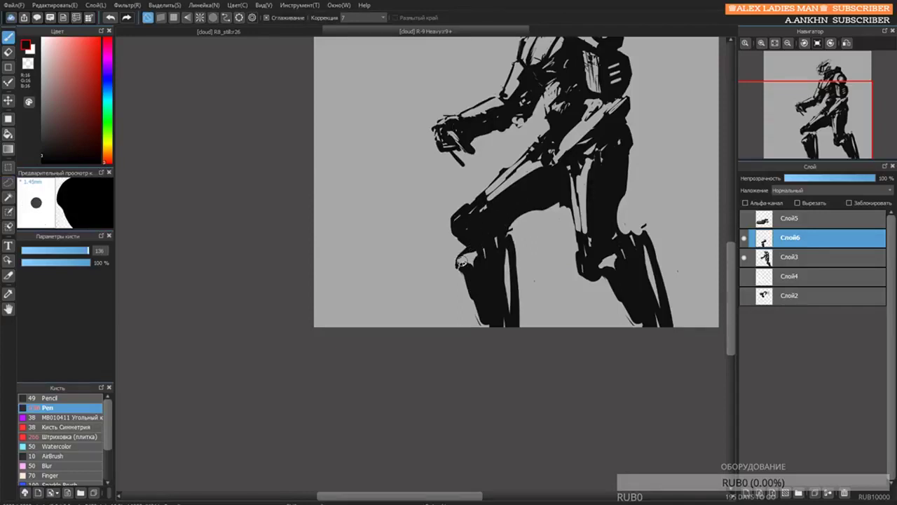
pyautogui.moveTo(462, 260); pyautogui.dragTo(464, 260)
# Trim the front shin's leading edge with a smaller eraser and rebuild it with the Pen at 136, retrying the stroke.
pyautogui.press('e')
pyautogui.press('[')
pyautogui.press('[')
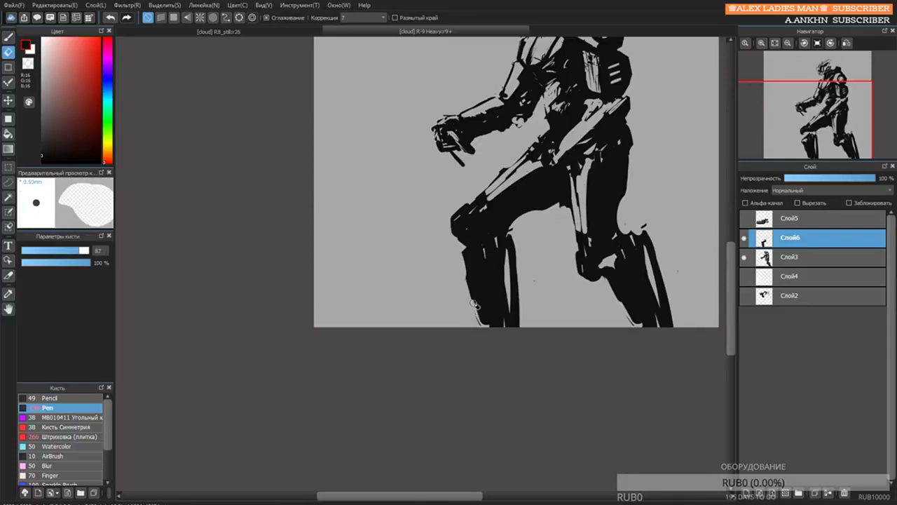
pyautogui.press('b')
pyautogui.moveTo(462, 258); pyautogui.dragTo(466, 286)
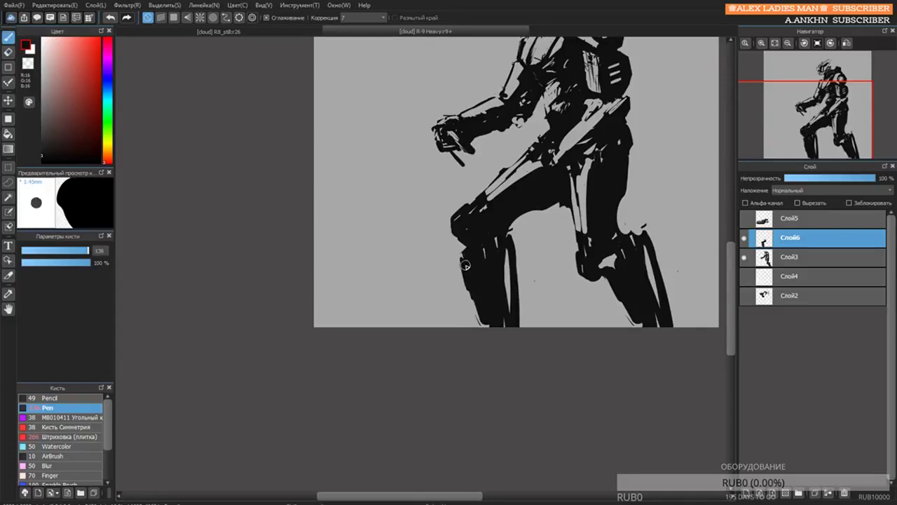
pyautogui.hotkey('ctrl', 'z')
pyautogui.moveTo(464, 253); pyautogui.dragTo(472, 289)
# Thicken the front thigh's underside and the rear thigh's back edge with the Pen at 136, and merge Слой6 into Слой3.
pyautogui.moveTo(451, 220)
pyautogui.mouseDown()
pyautogui.moveTo(524, 228)
pyautogui.moveTo(524, 215)
pyautogui.moveTo(452, 230)
pyautogui.mouseUp()
pyautogui.hotkey('ctrl', 'z')
pyautogui.moveTo(518, 225)
pyautogui.mouseDown()
pyautogui.moveTo(555, 203)
pyautogui.moveTo(555, 212)
pyautogui.mouseUp()
pyautogui.moveTo(626, 177); pyautogui.dragTo(627, 180)
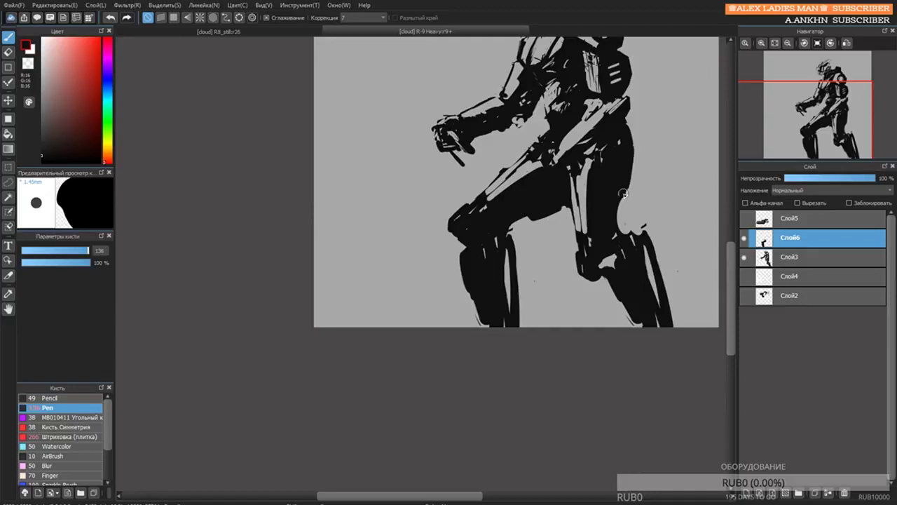
pyautogui.press('e')
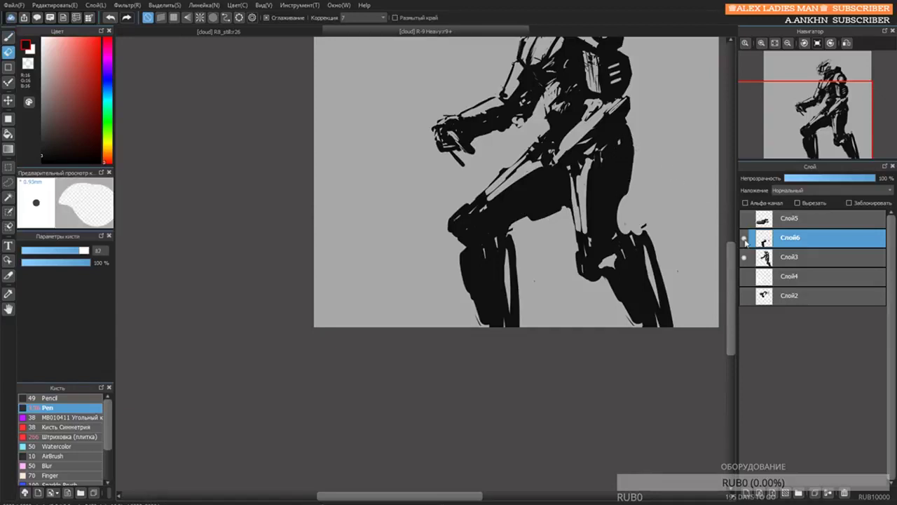
pyautogui.hotkey('ctrl', 'e')
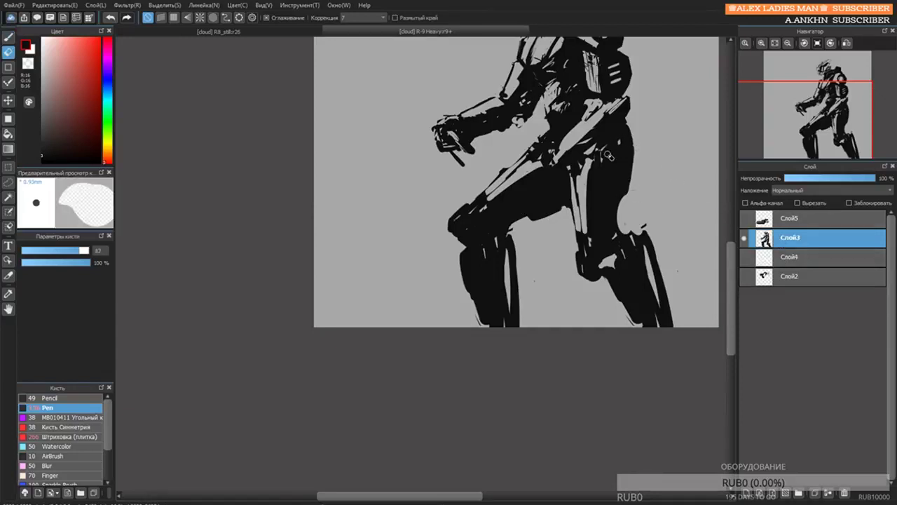
# Try a light cut-out mark on the rear leg's hip with the eraser at 193.
pyautogui.press(']')
pyautogui.press(']')
pyautogui.press(']')
pyautogui.press(']')
pyautogui.press(']')
pyautogui.press(']')
pyautogui.press(']')
pyautogui.press(']')
pyautogui.press(']')
pyautogui.moveTo(615, 158); pyautogui.dragTo(620, 162)
pyautogui.hotkey('ctrl', 'z')
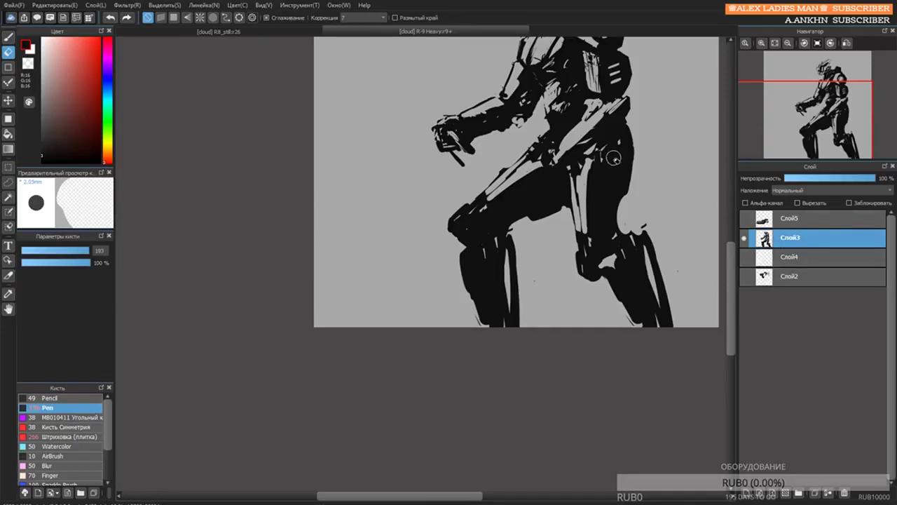
# Cut a round light spot into the rear leg's hip on Слой3 with an enlarged eraser.
pyautogui.press(']')
pyautogui.press(']')
pyautogui.press(']')
pyautogui.press(']')
pyautogui.press(']')
pyautogui.click(618, 150)
pyautogui.scroll(2, 607, 182)
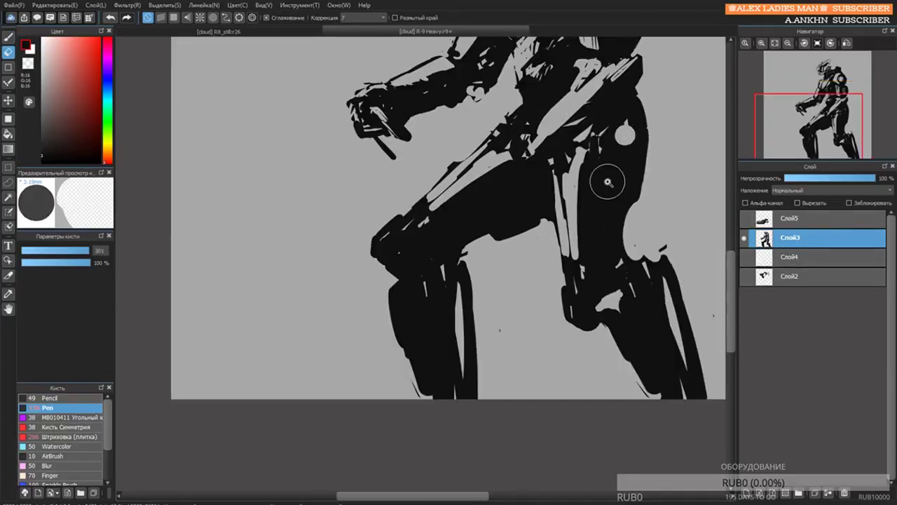
pyautogui.scroll(-5, 600, 164)
pyautogui.scroll(3, 595, 130)
# Darken the lower end of the front thigh's light strip above the knee with the Pen at 136.
pyautogui.press('b')
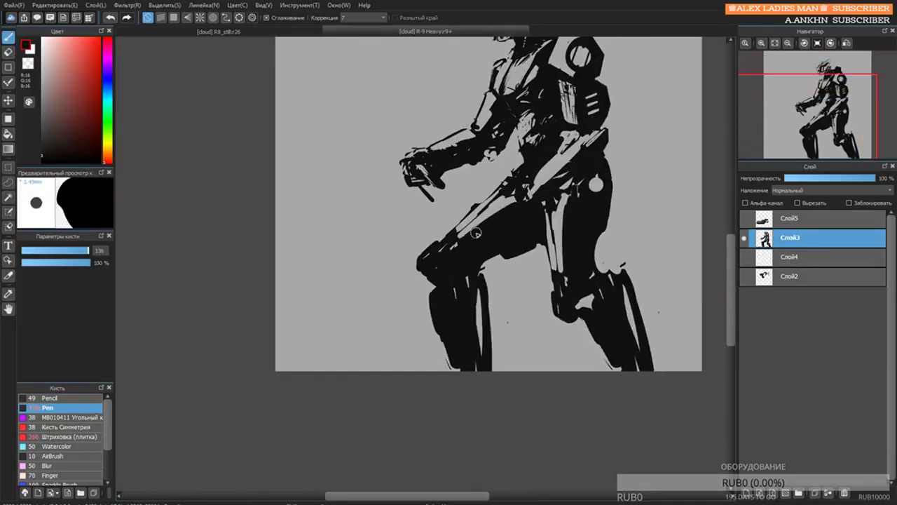
pyautogui.moveTo(476, 232); pyautogui.dragTo(453, 239)
pyautogui.press(']')
pyautogui.press(']')
pyautogui.press(']')
pyautogui.press(']')
pyautogui.press(']')
pyautogui.scroll(2, 445, 233)
pyautogui.press(']')
pyautogui.press(']')
pyautogui.press(']')
pyautogui.press(']')
pyautogui.press(']')
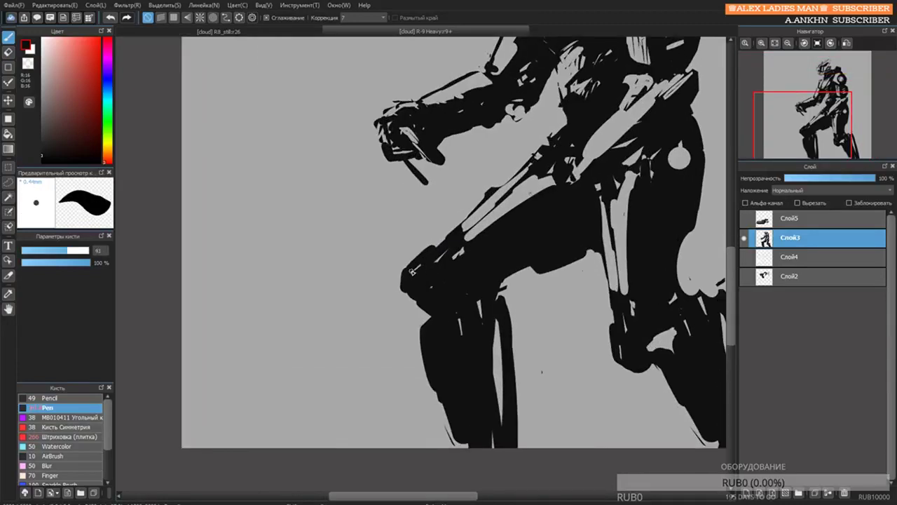
# Carve light edge marks into the front knee and the top of the front shin with the eraser at 48.
pyautogui.press('e')
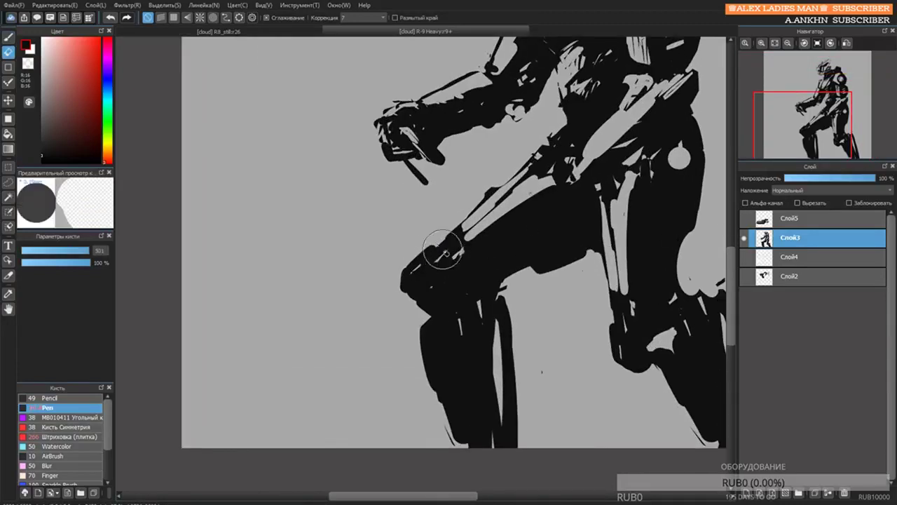
pyautogui.moveTo(443, 250)
pyautogui.mouseDown()
pyautogui.moveTo(405, 279)
pyautogui.moveTo(415, 273)
pyautogui.mouseUp()
pyautogui.moveTo(424, 328)
pyautogui.mouseDown()
pyautogui.moveTo(432, 364)
pyautogui.moveTo(427, 328)
pyautogui.moveTo(432, 373)
pyautogui.moveTo(432, 329)
pyautogui.moveTo(485, 362)
pyautogui.moveTo(463, 353)
pyautogui.moveTo(465, 305)
pyautogui.mouseUp()
pyautogui.scroll(2, 465, 305)
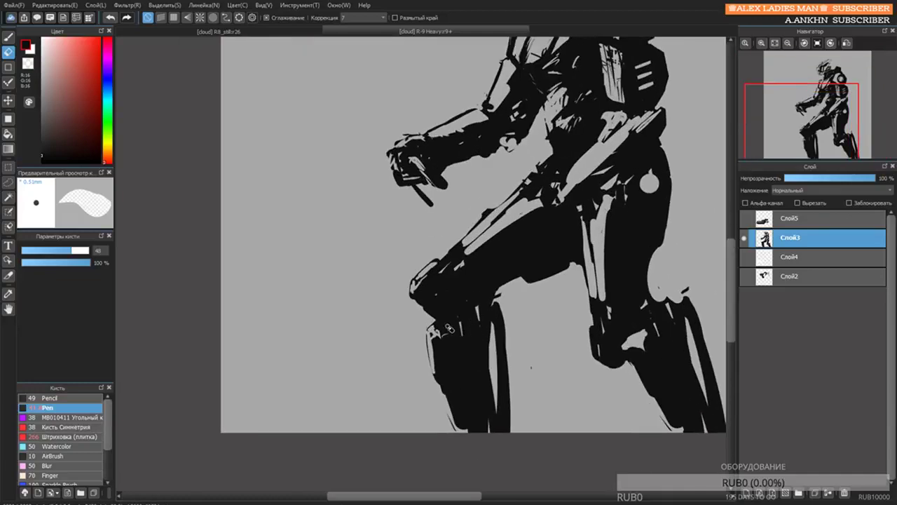
# Show the gun layer Слой5 over the robot and save the drawing.
pyautogui.scroll(-3, 568, 157)
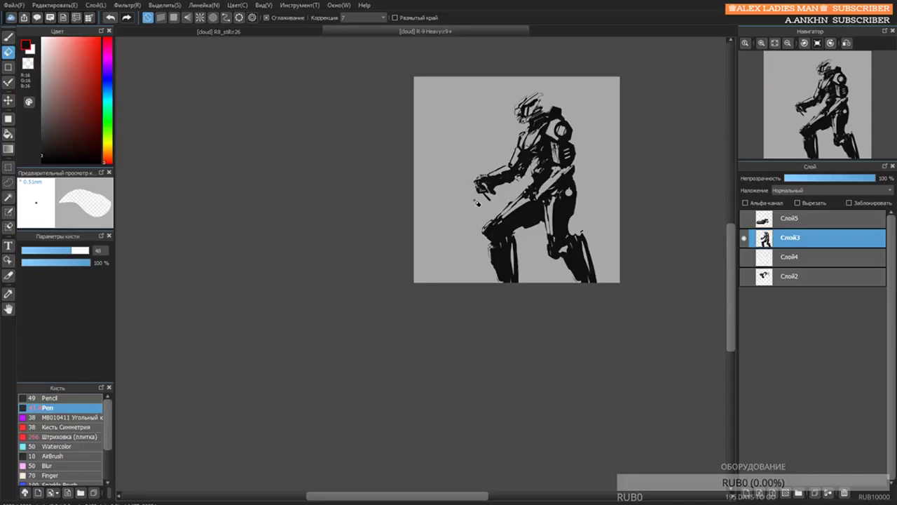
pyautogui.click(744, 219)
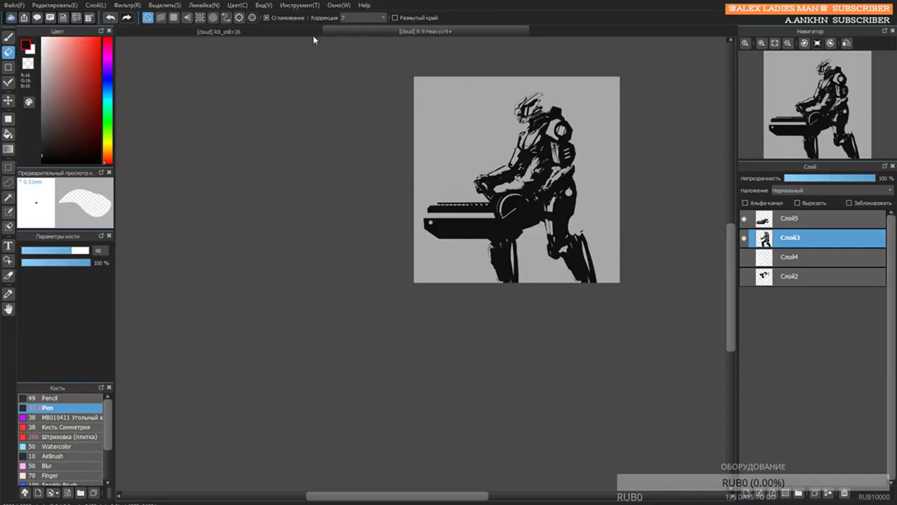
pyautogui.hotkey('ctrl', 's')
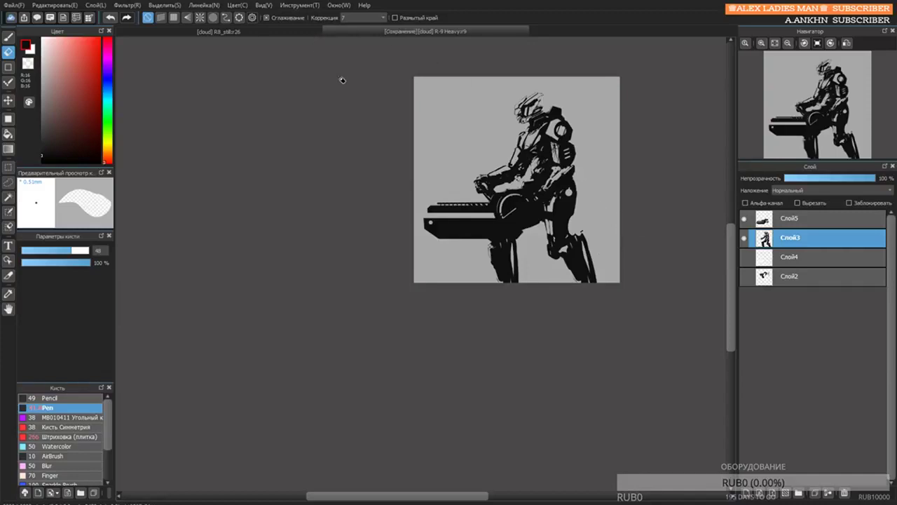